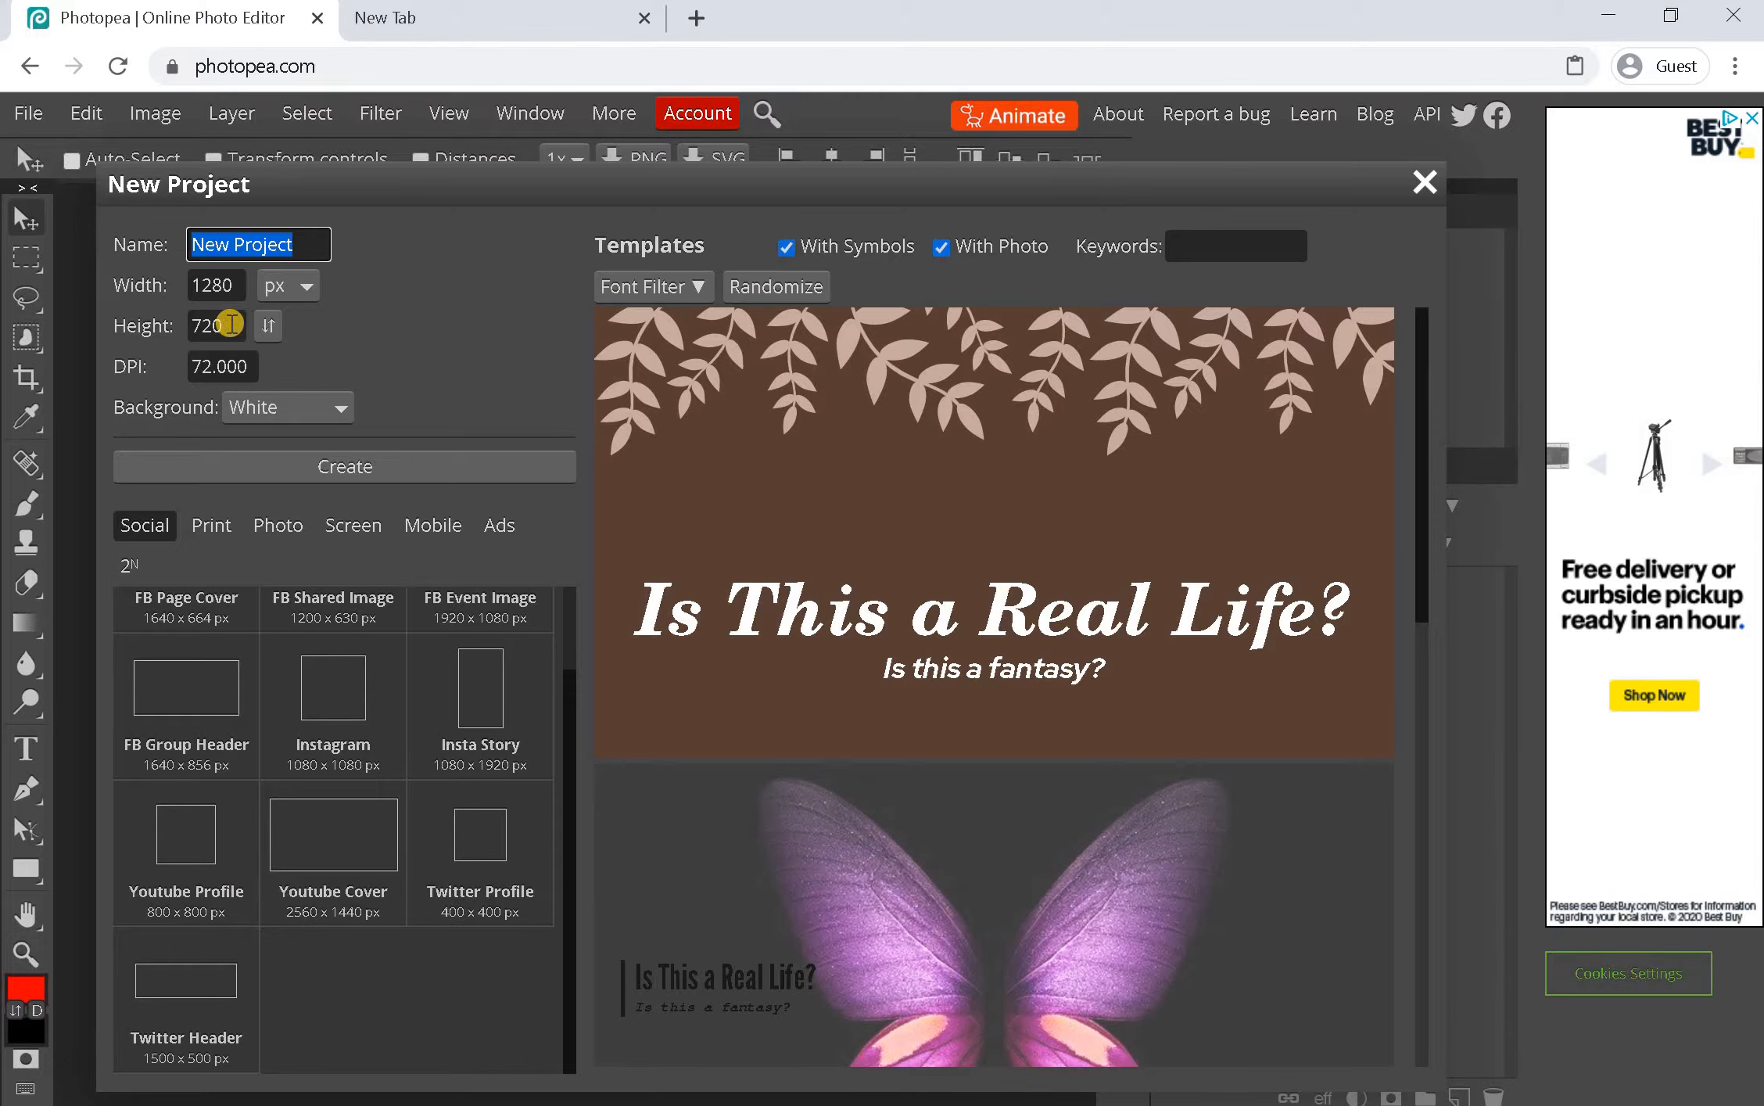
Create a new project from the 1920 x 1080 px FB Event Image preset with a transparent background
click(118, 330)
text(12)
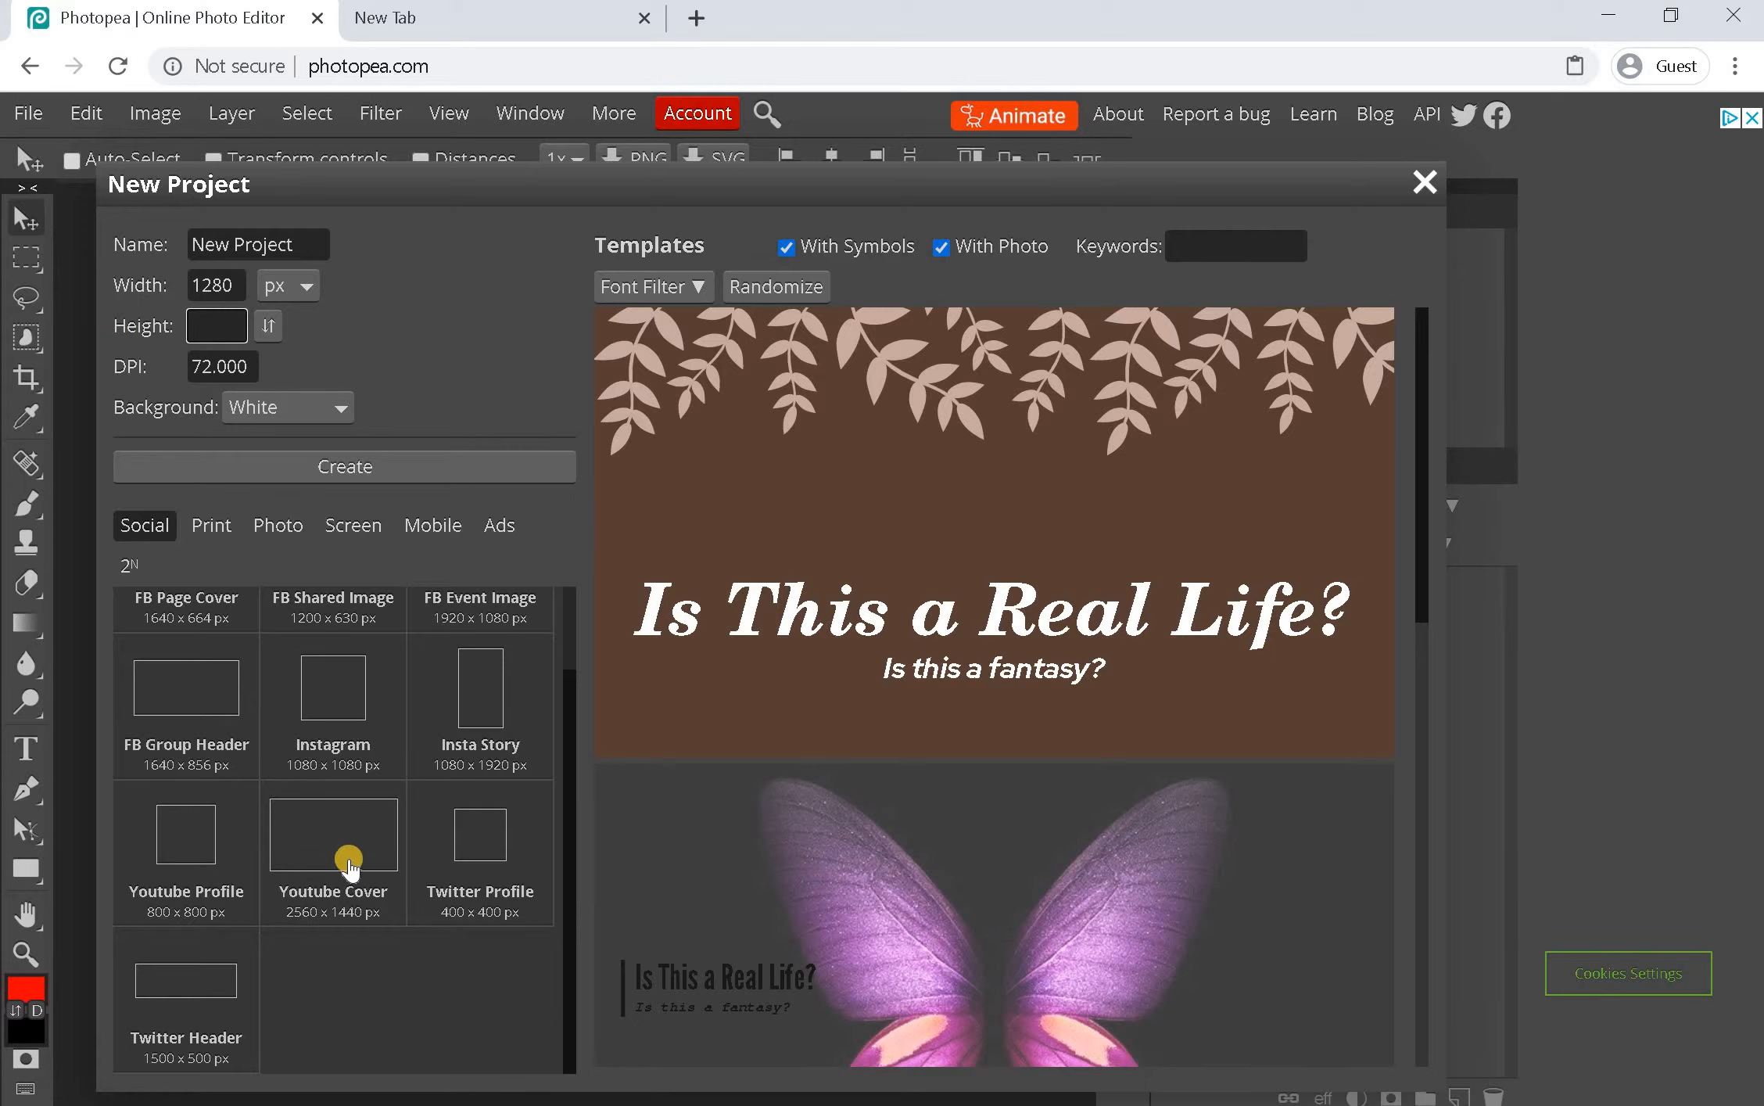
scroll(343, 743, up, 2)
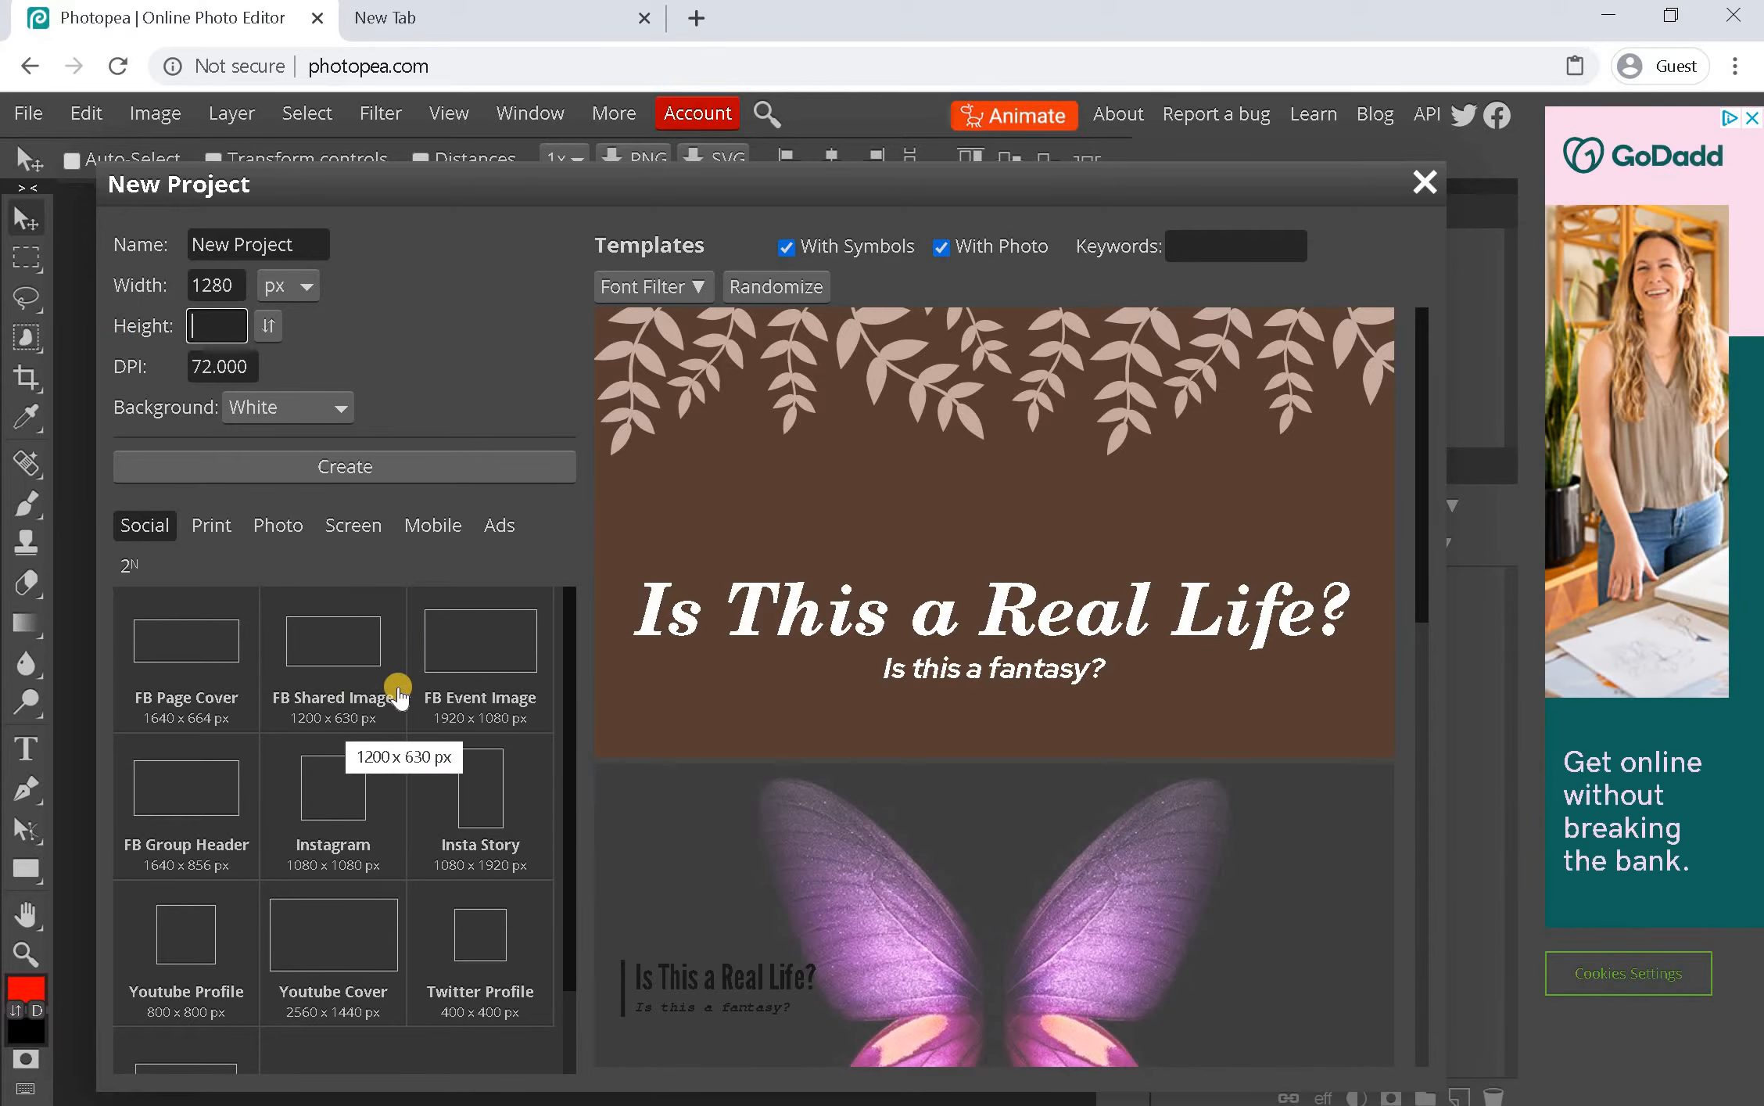
click(491, 649)
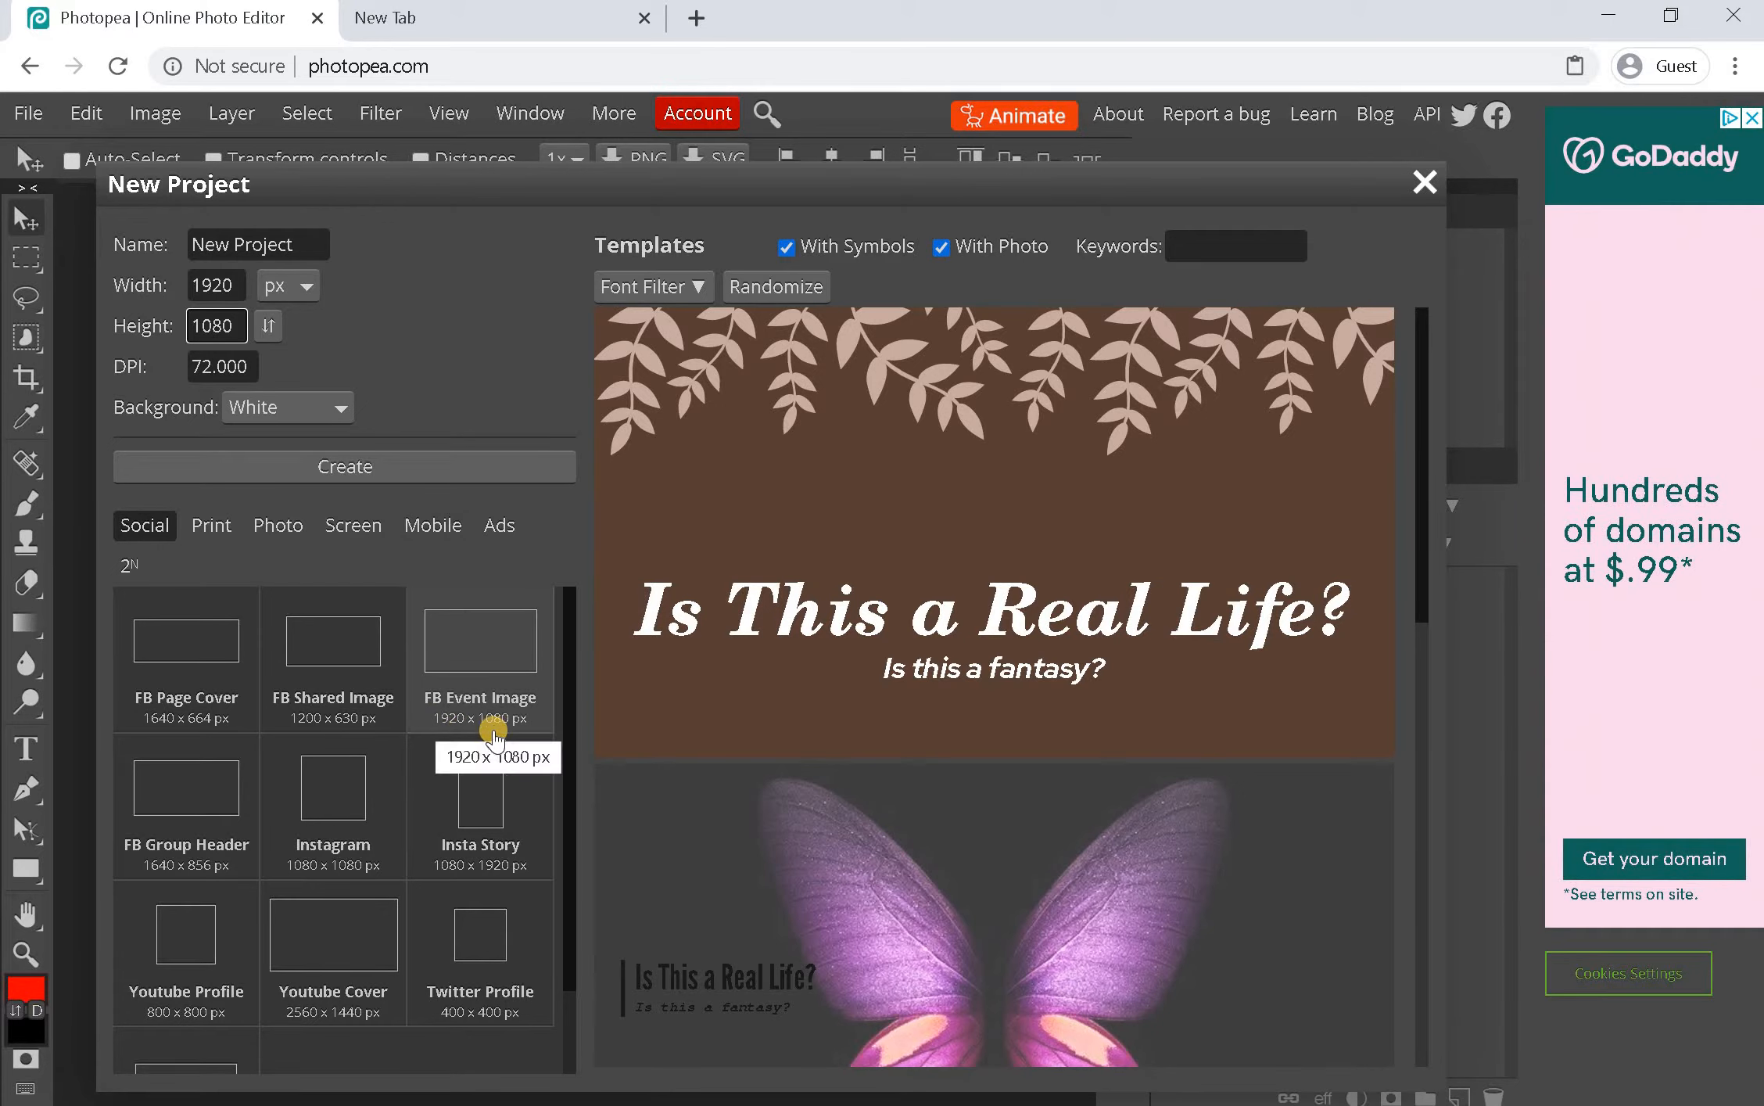
click(300, 415)
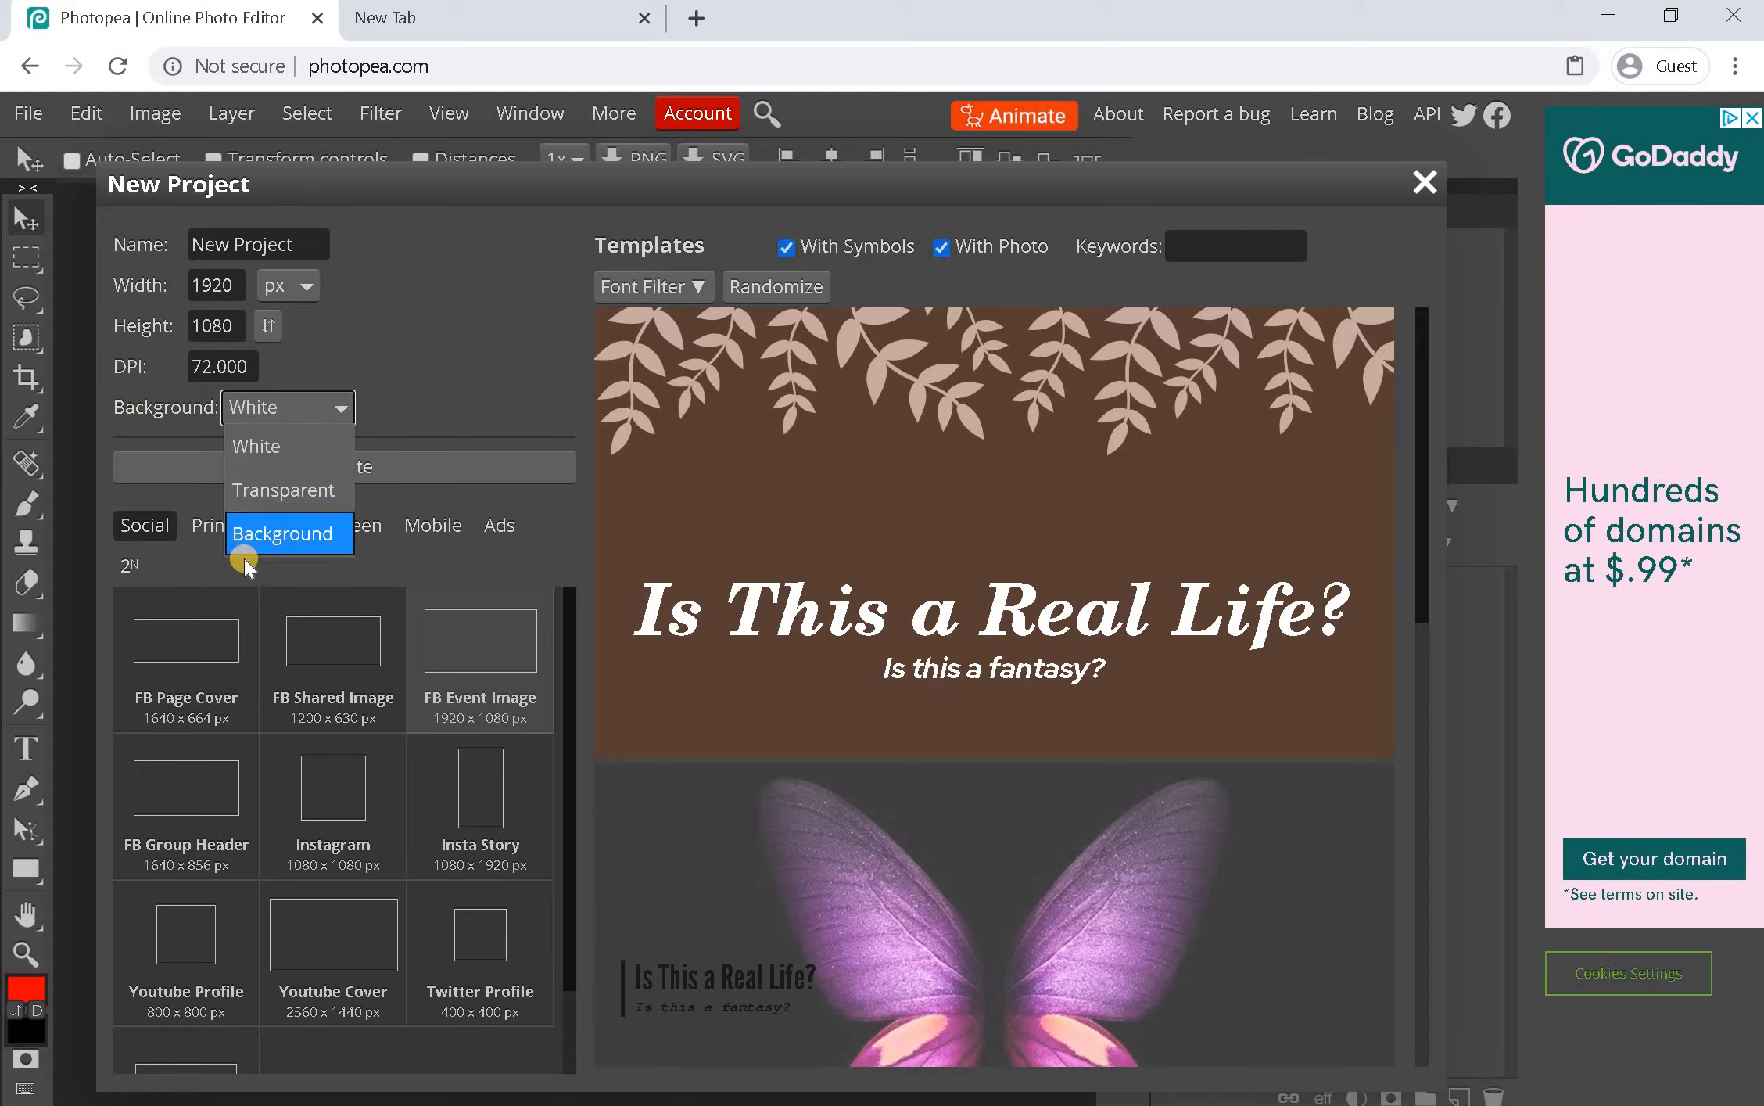
click(297, 475)
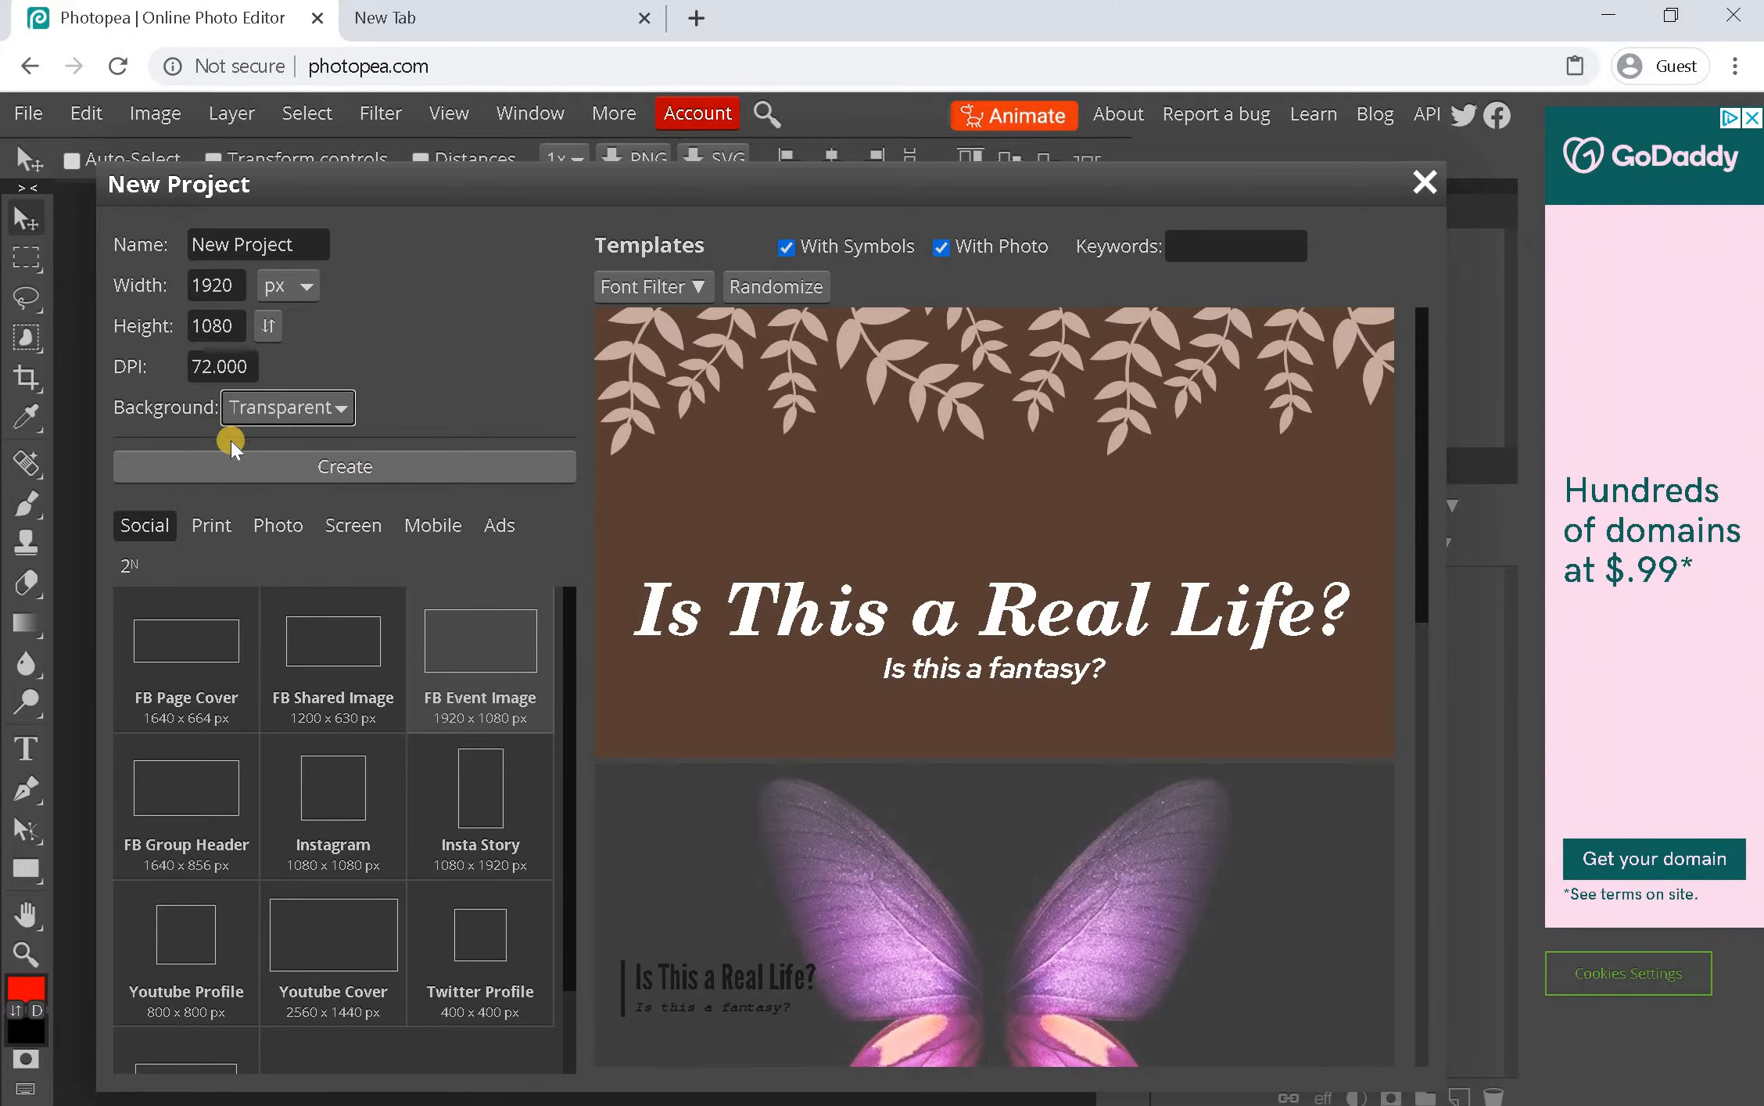
click(307, 472)
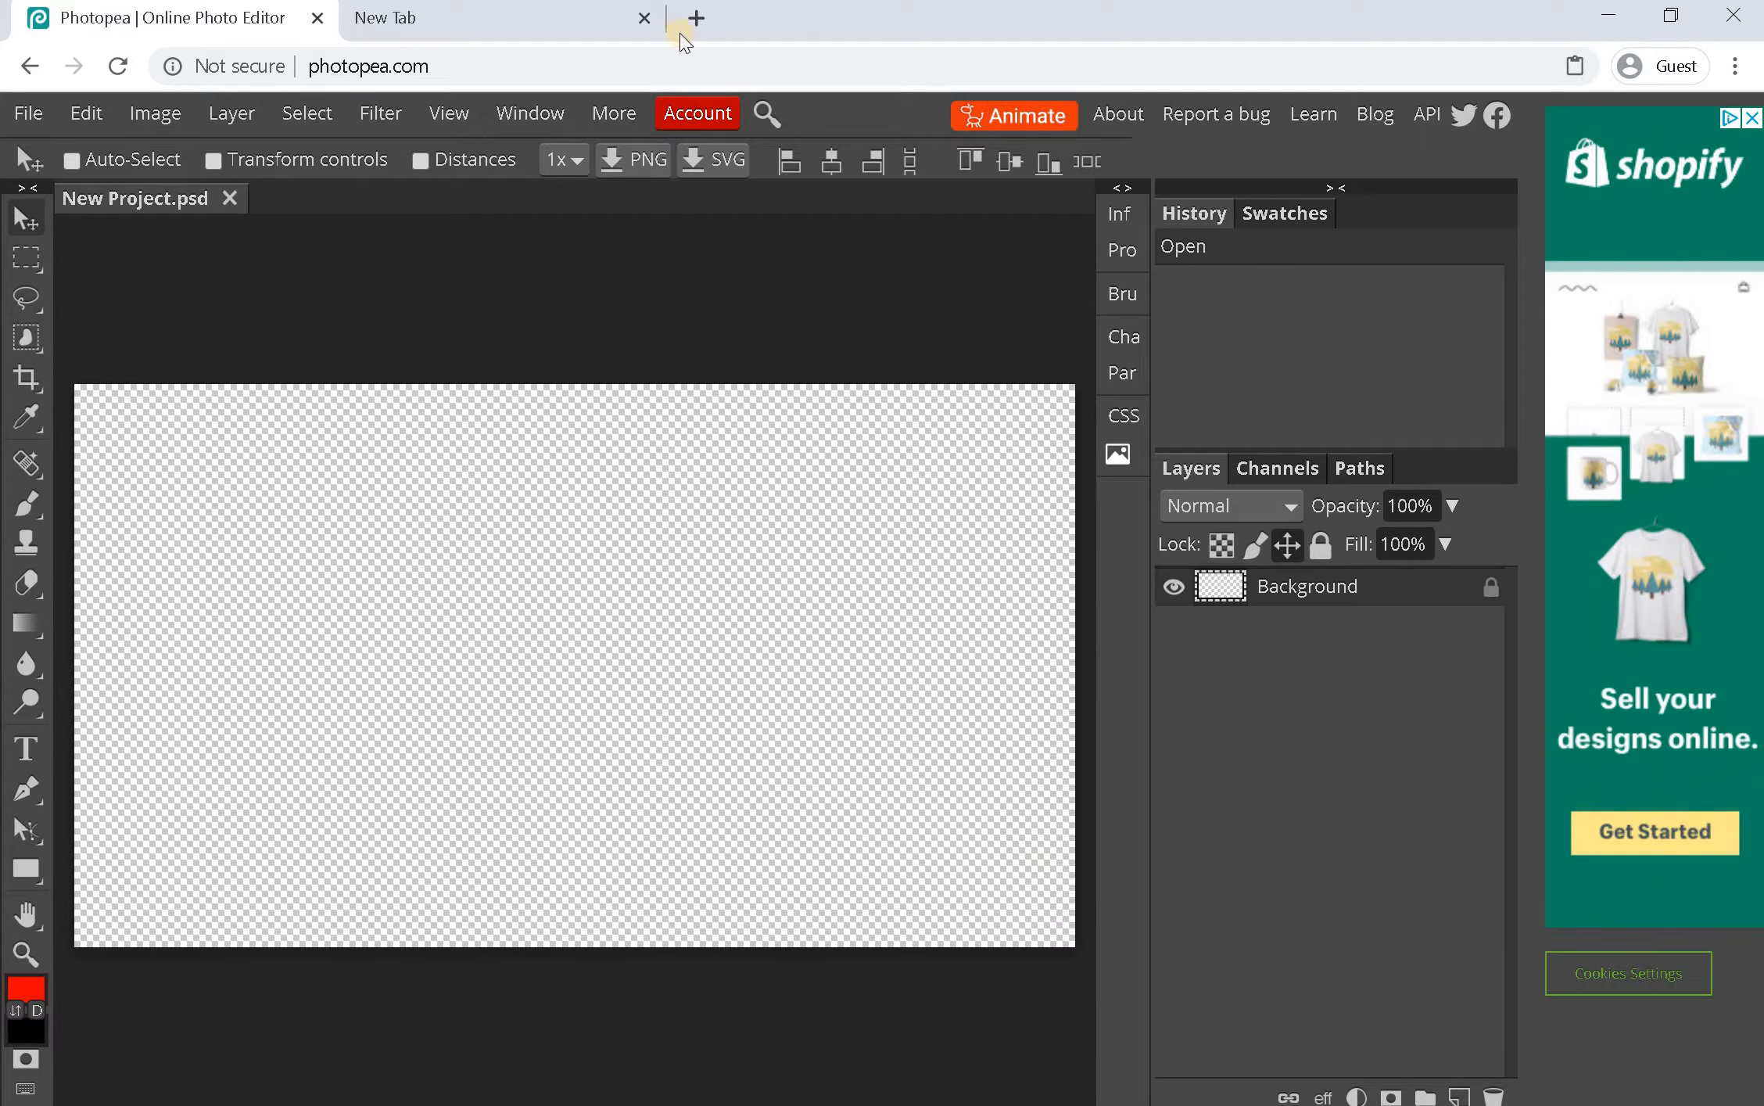
Search Google Images for "lightning" in the empty browser tab
click(582, 25)
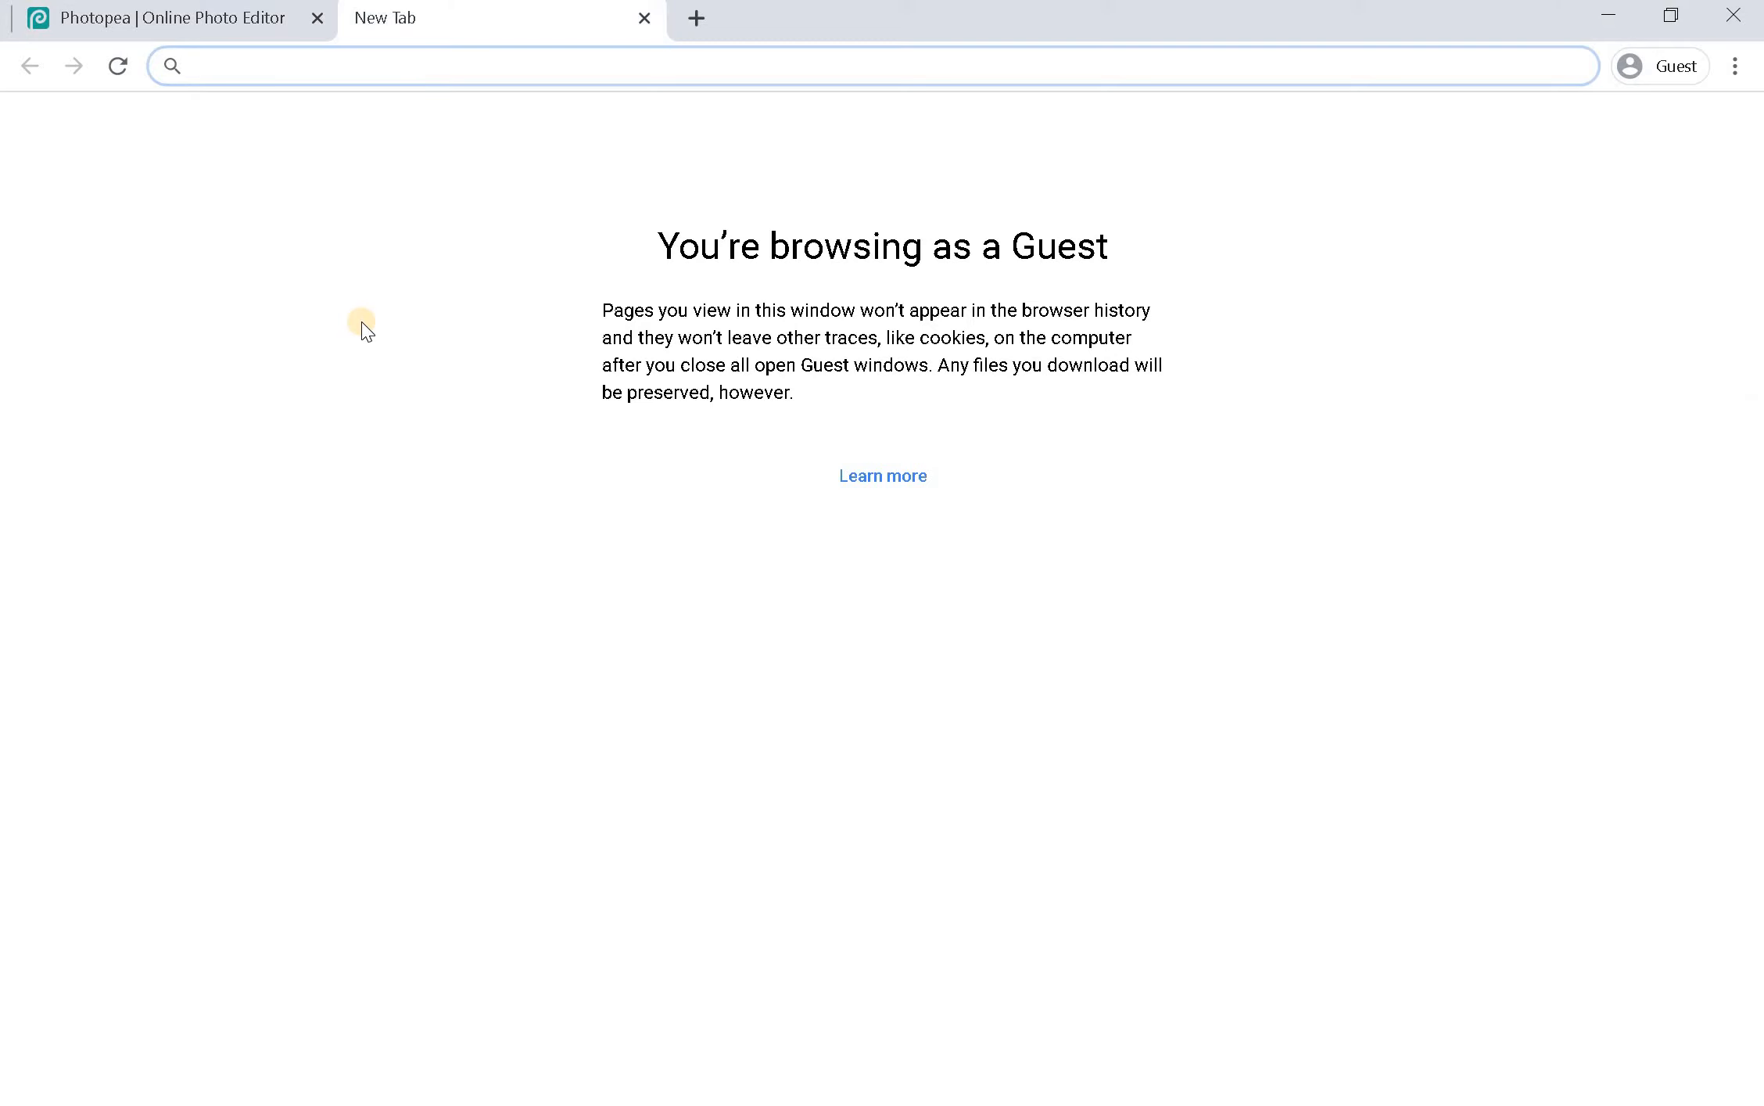
text(light)
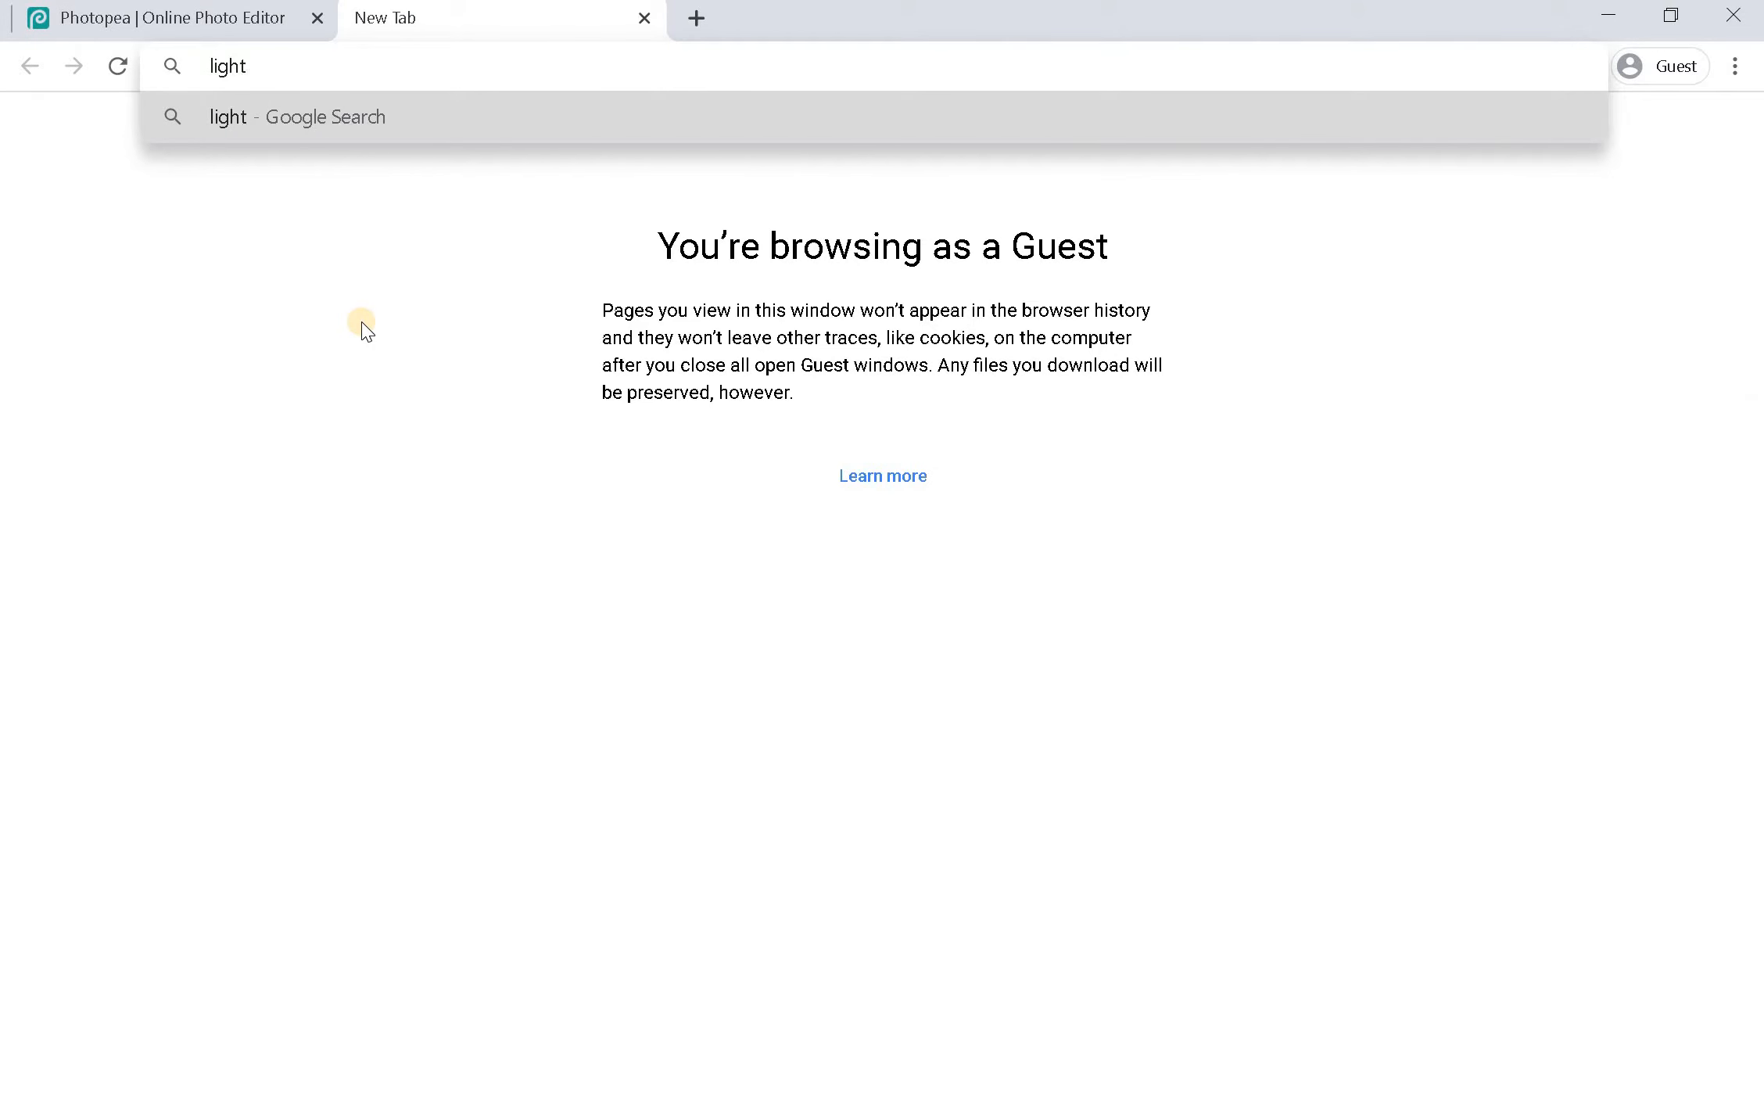
text(ning)
key(Return)
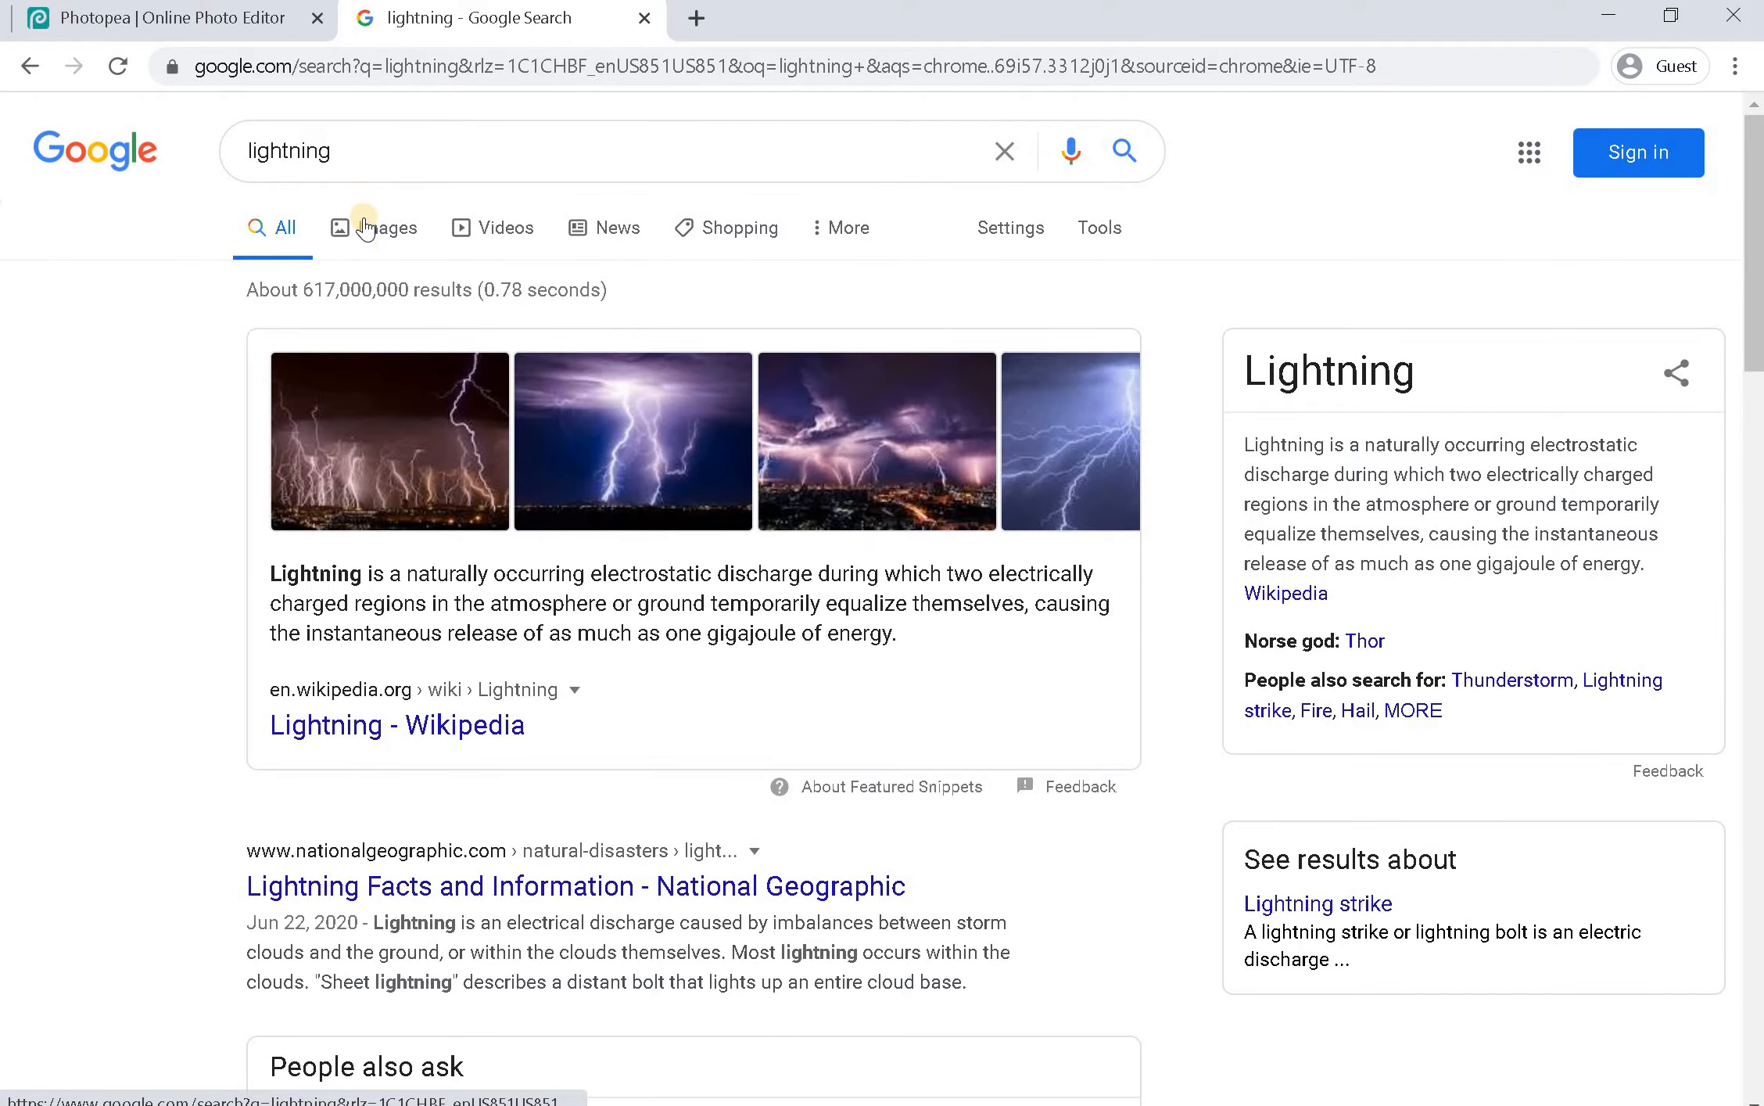
click(377, 232)
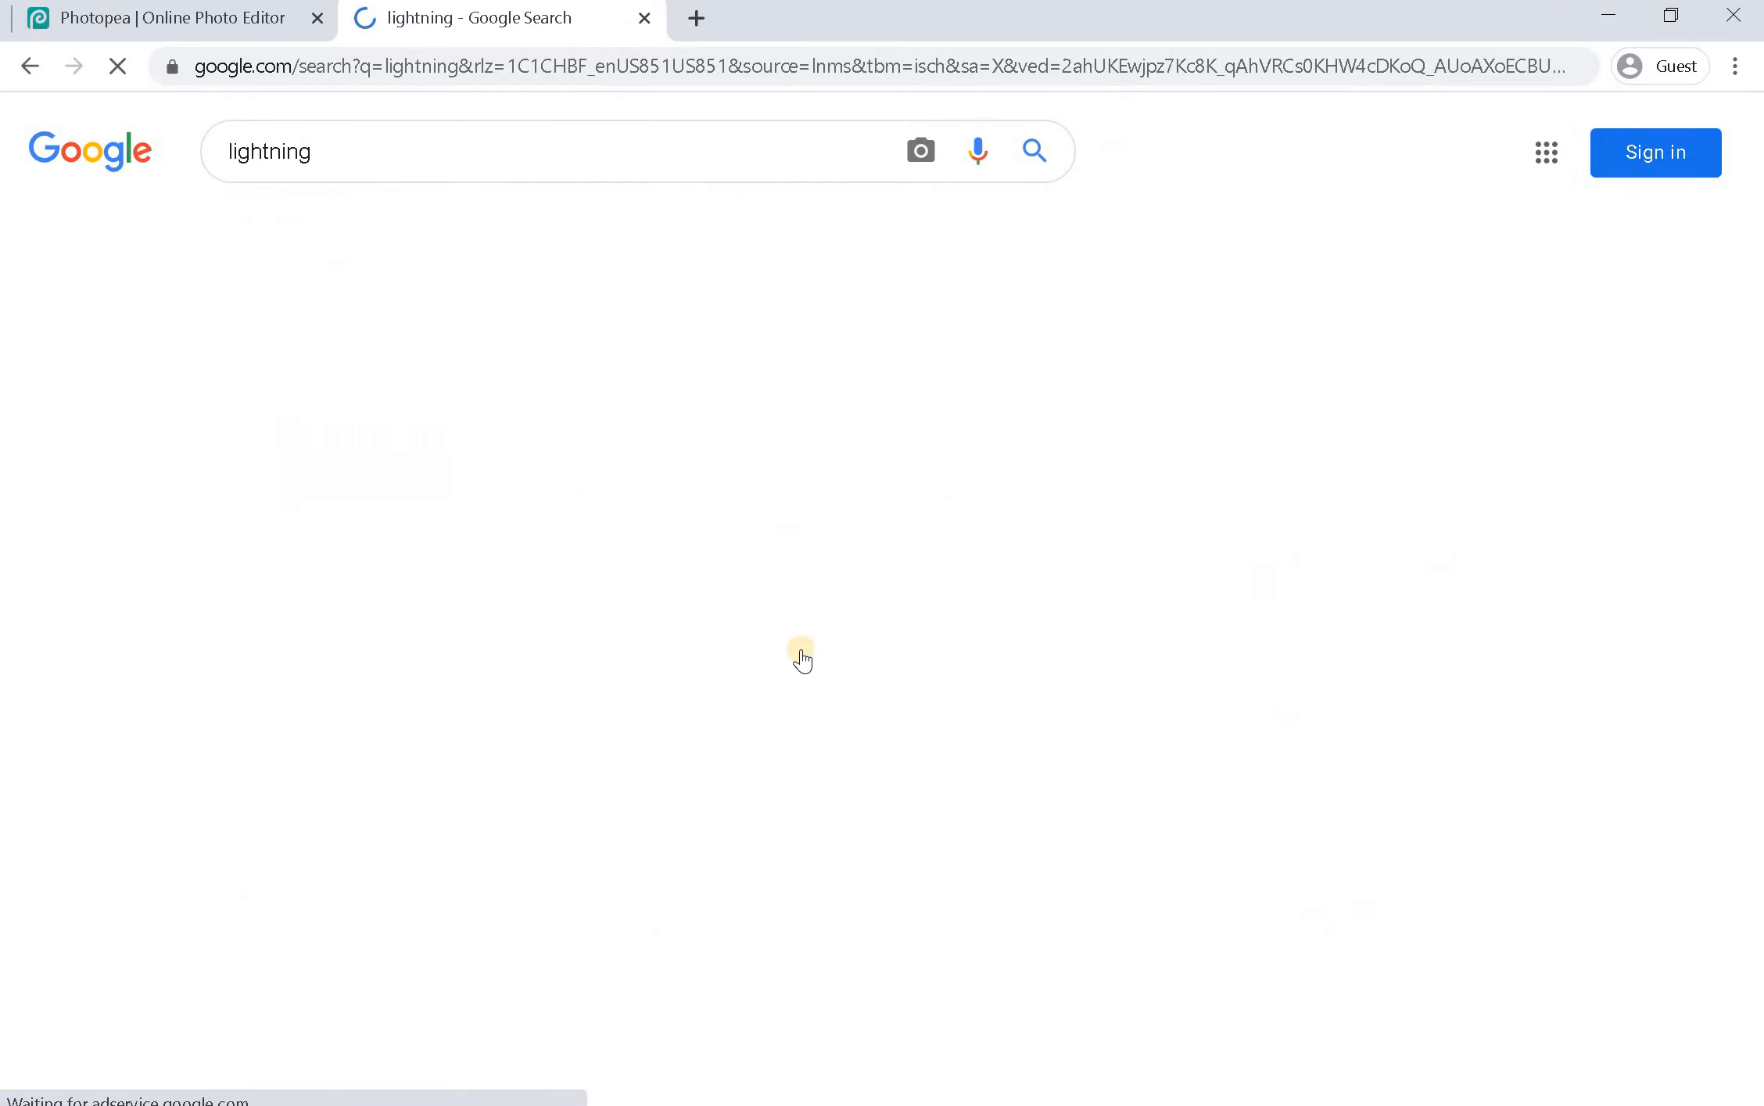
Copy the blue lightning bolt photo from newsweek.com in the image results and paste it into the Photopea project
scroll(787, 650, down, 15)
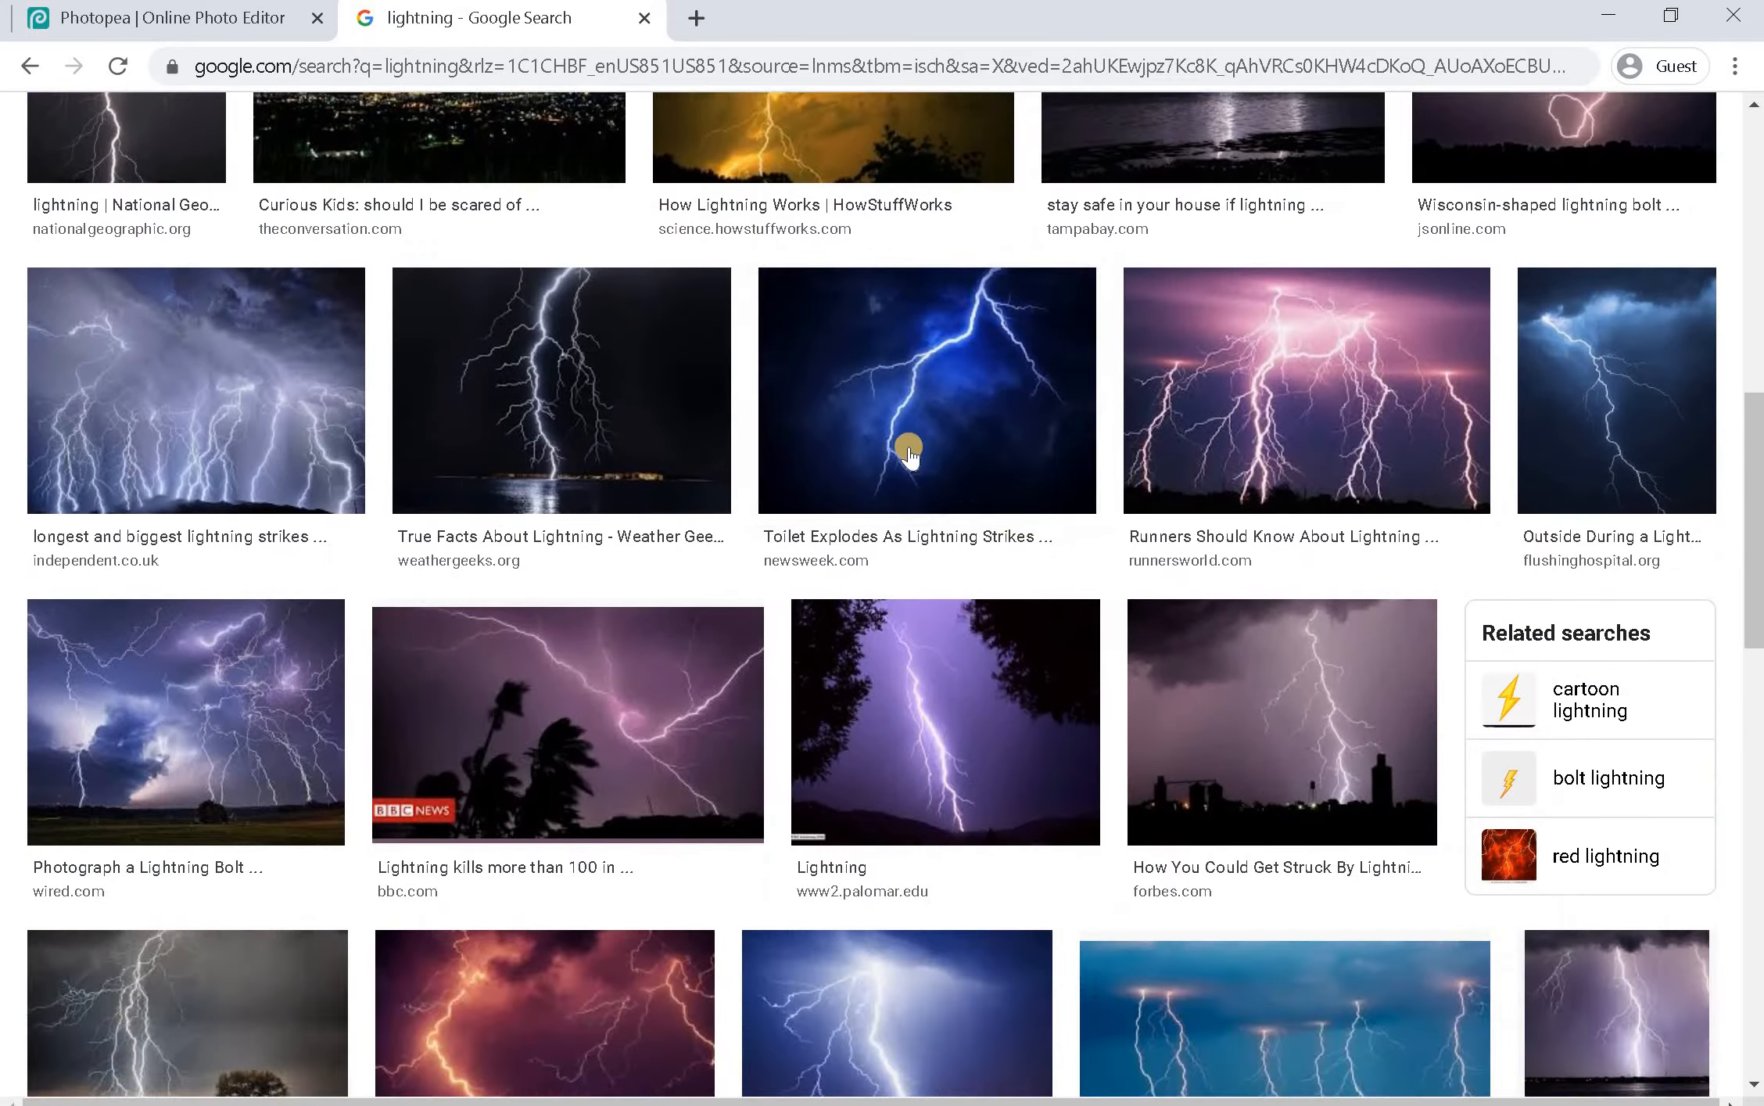
scroll(900, 485, up, 2)
right_click(892, 520)
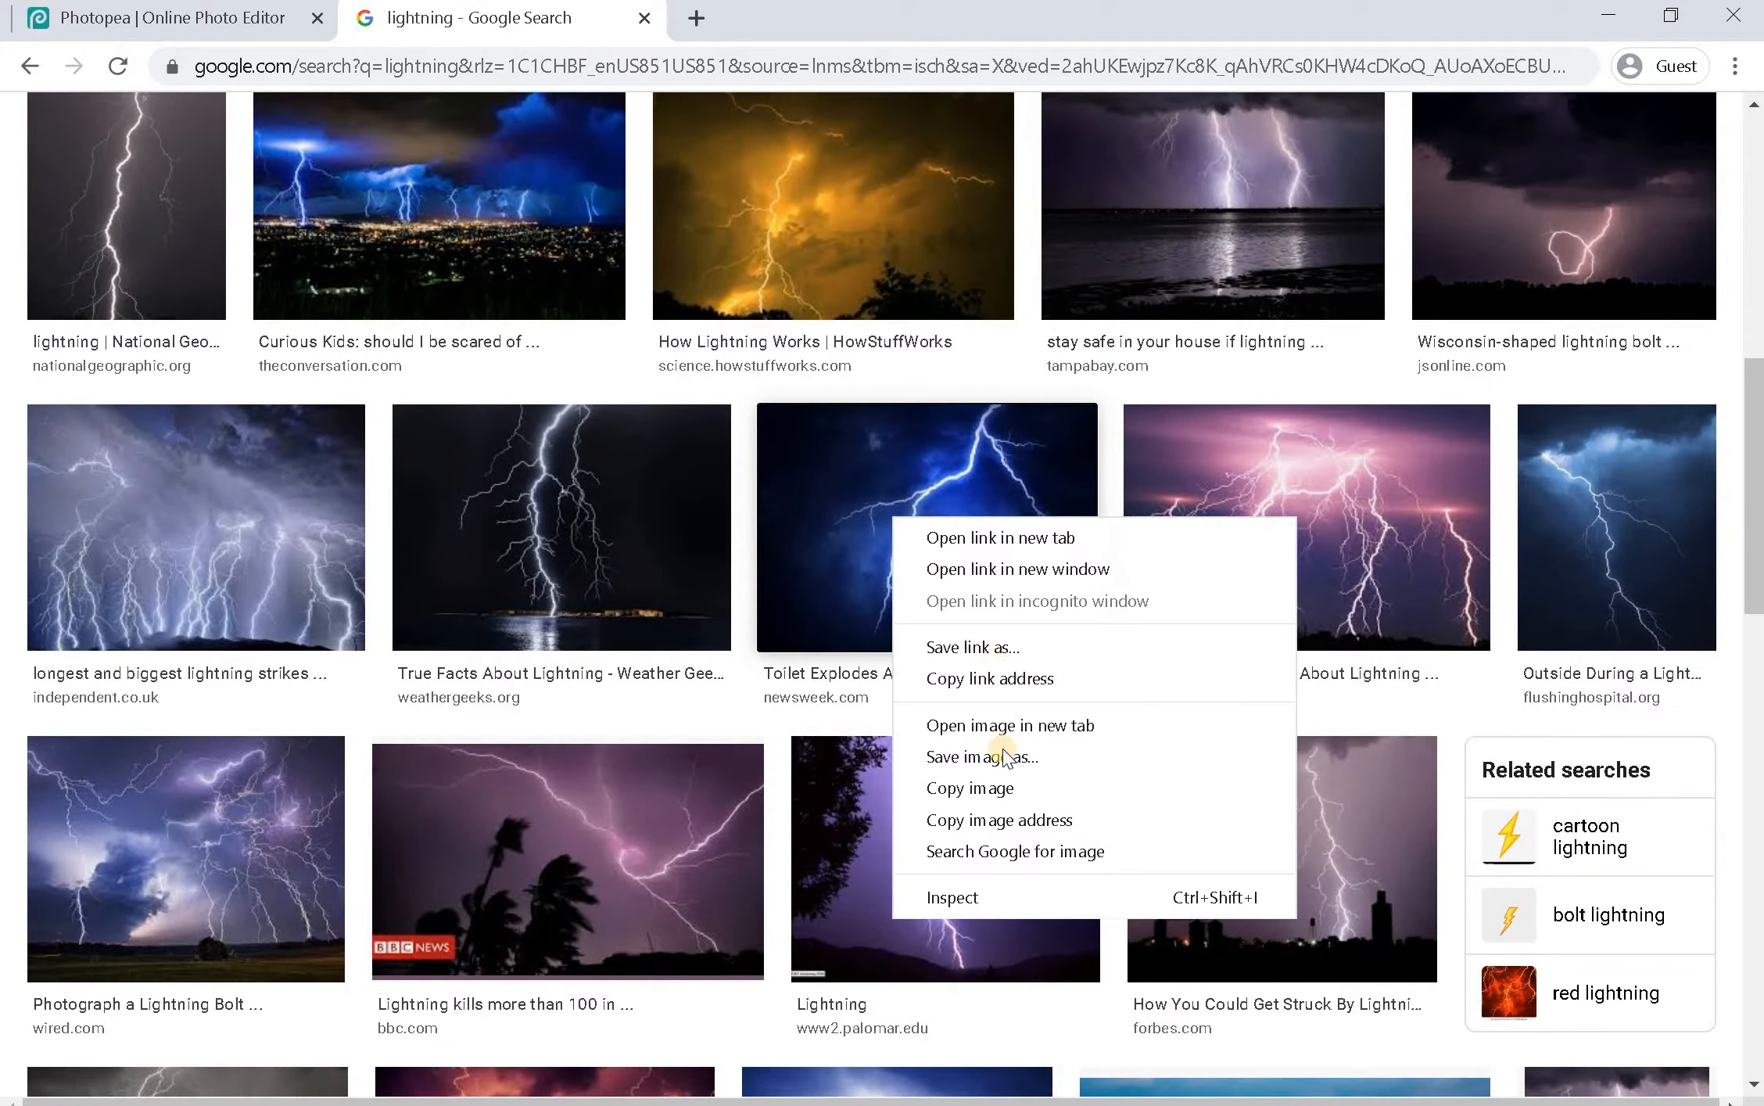
click(988, 802)
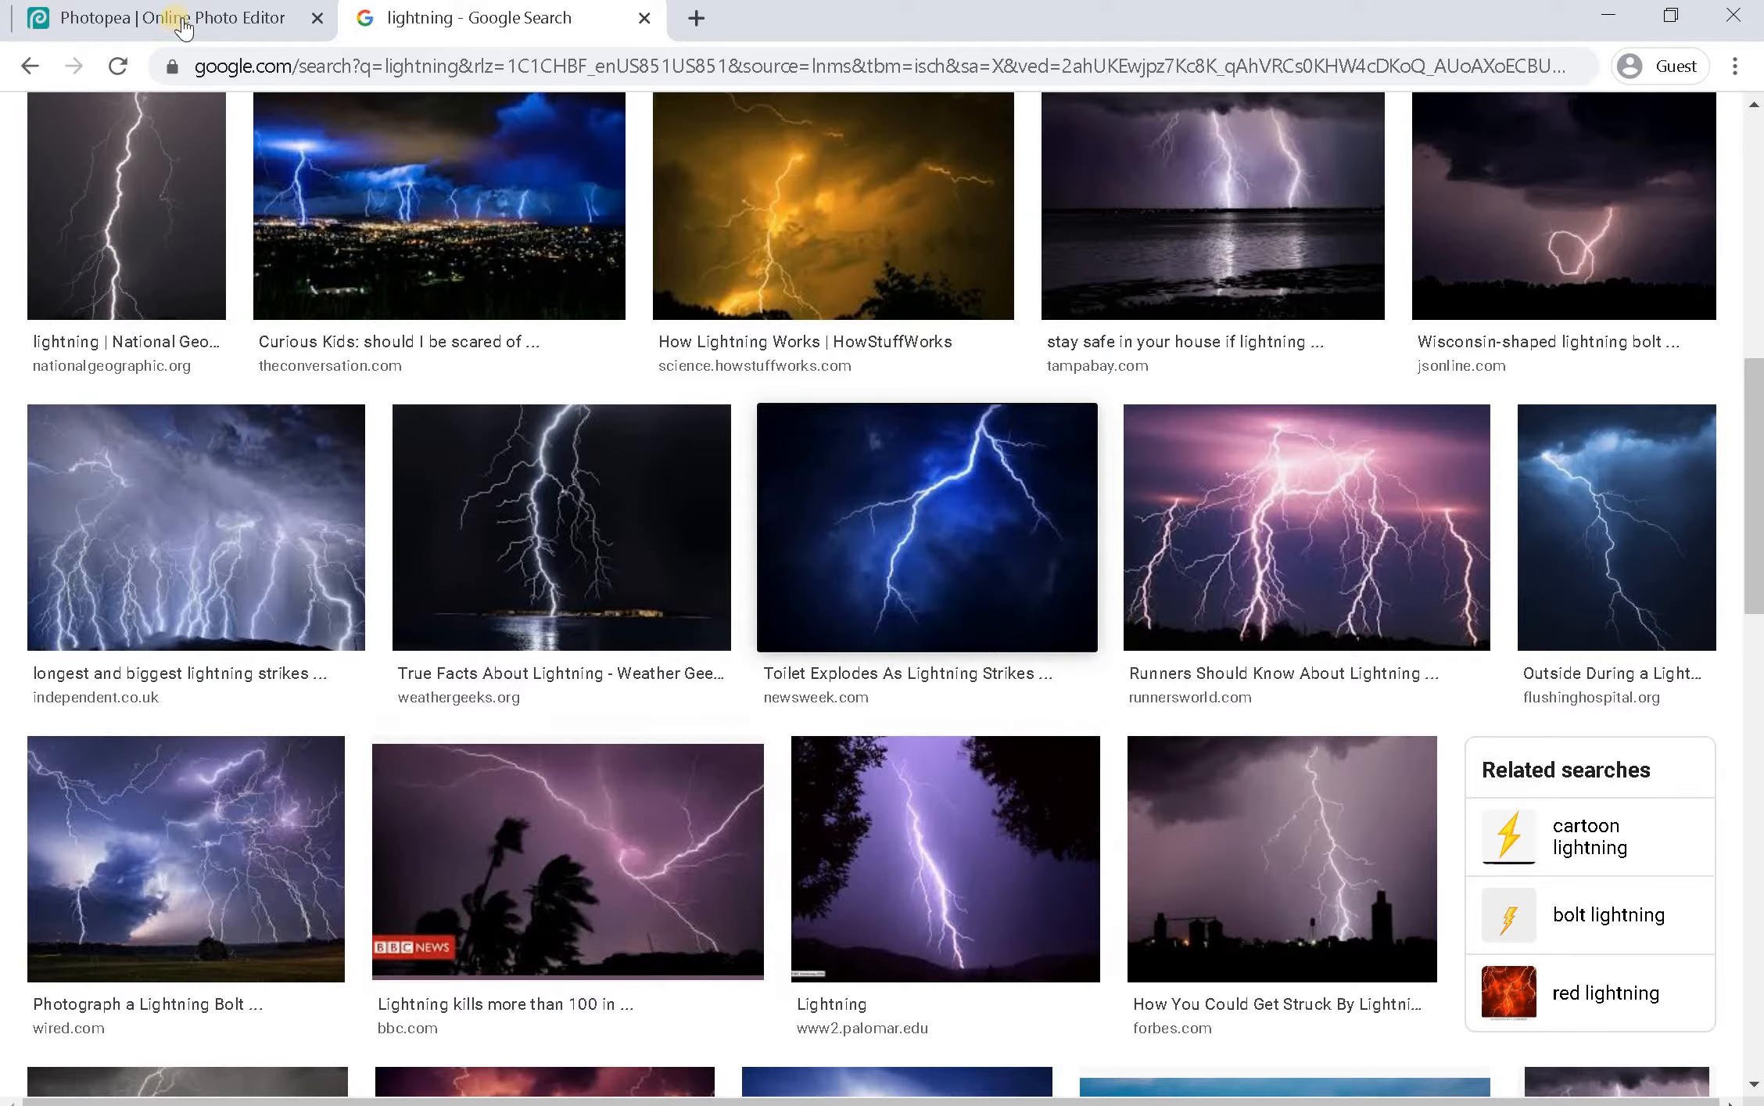
click(171, 29)
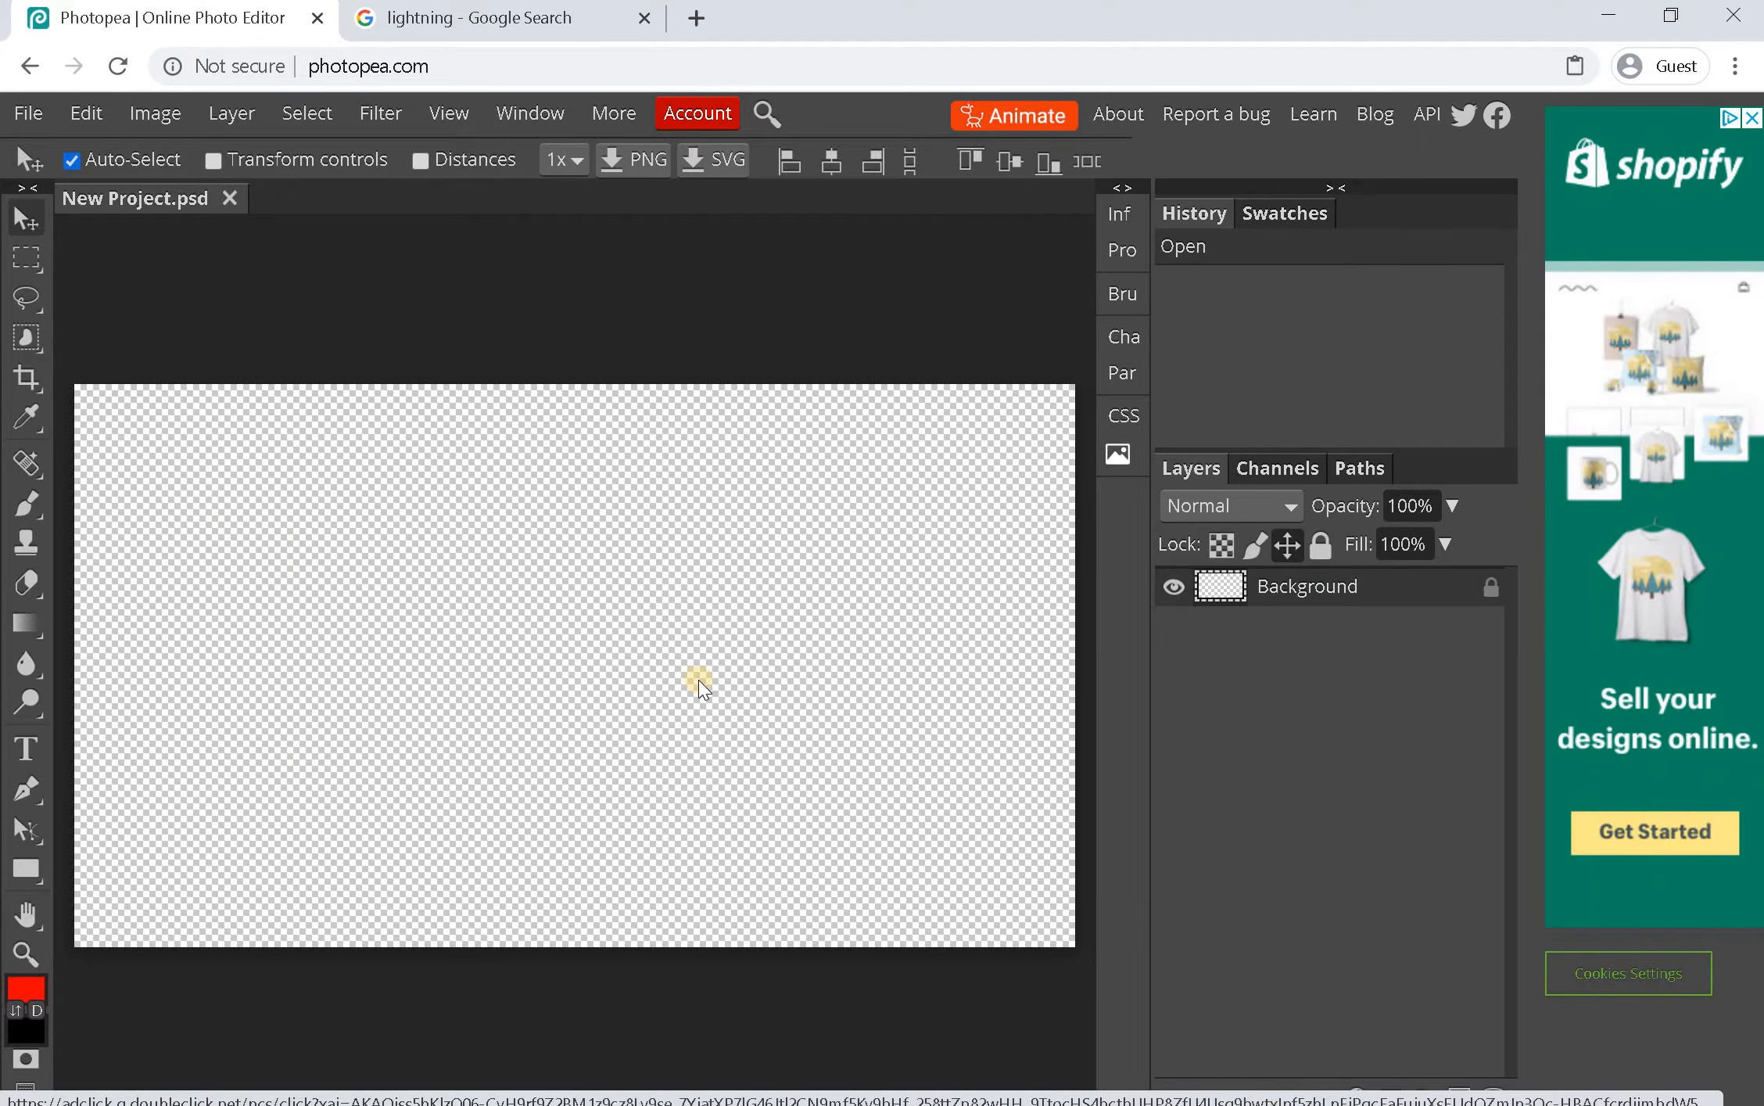
key(ctrl+v)
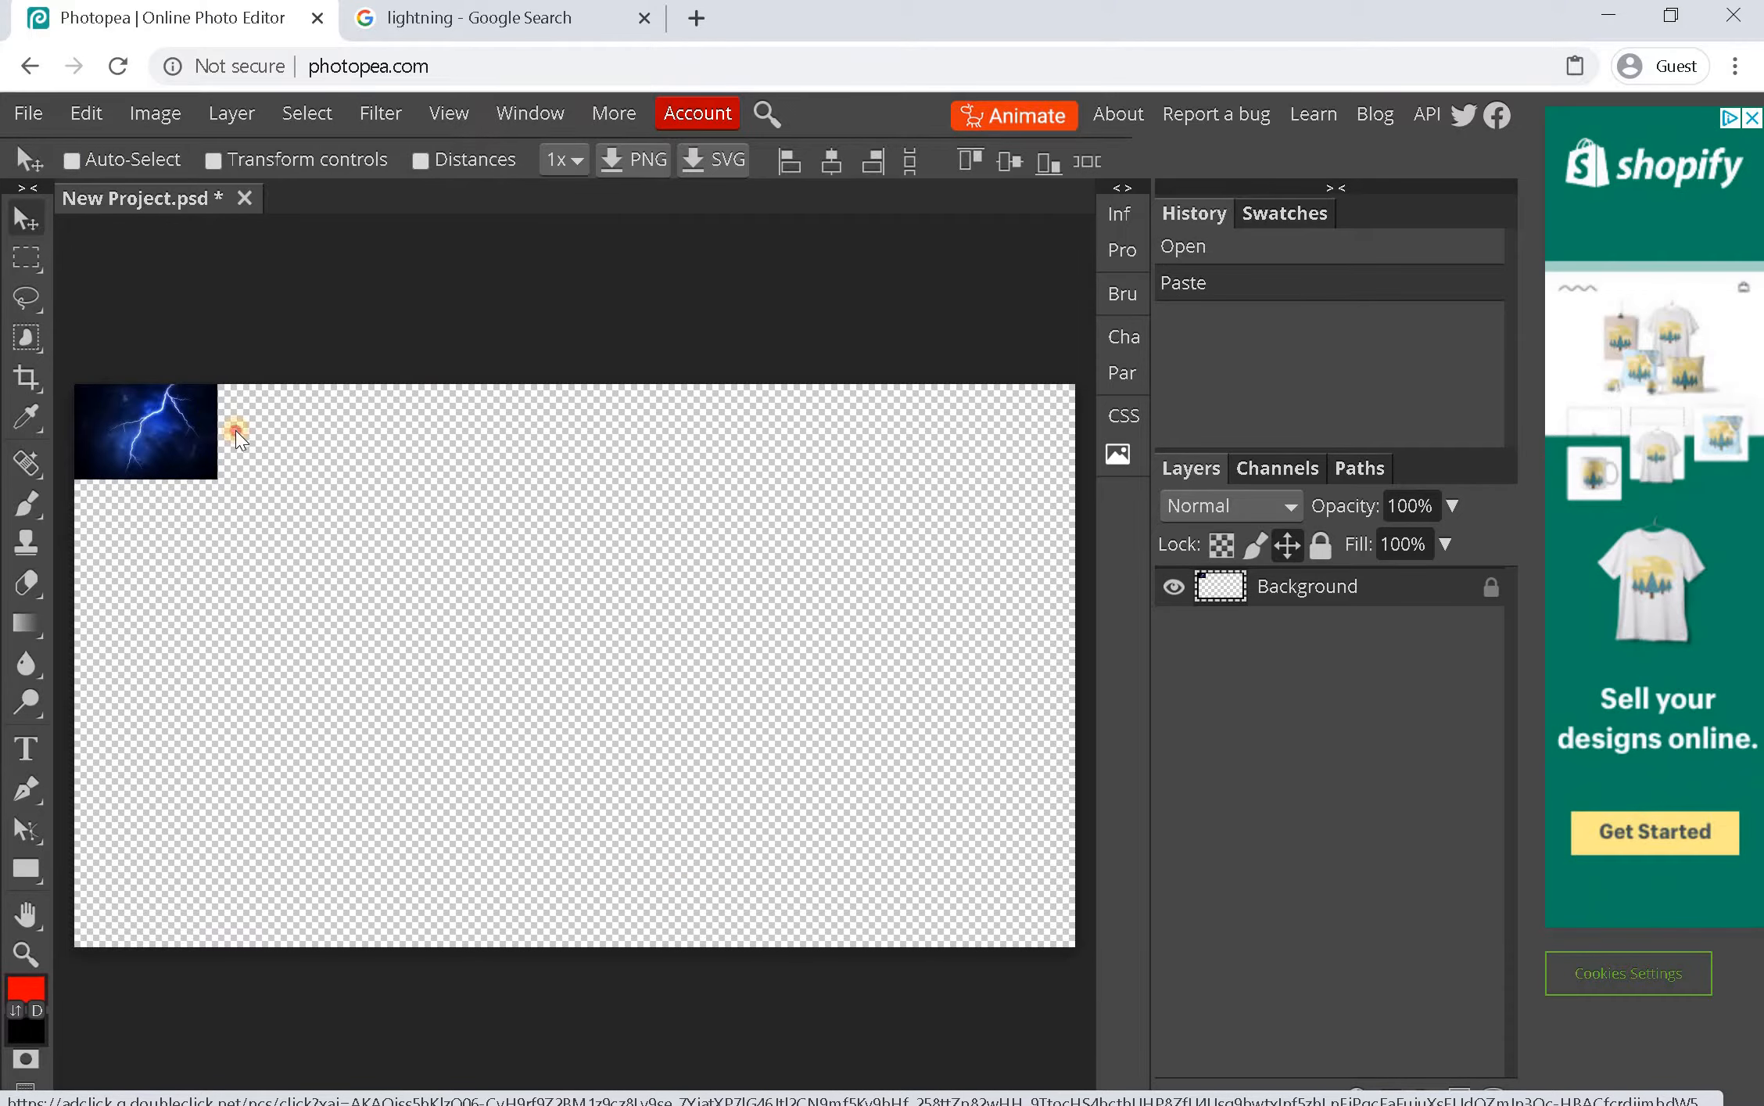
Unlock the Background layer and move the lightning image toward the middle of the canvas
drag(236, 431, 1669, 432)
click(1485, 586)
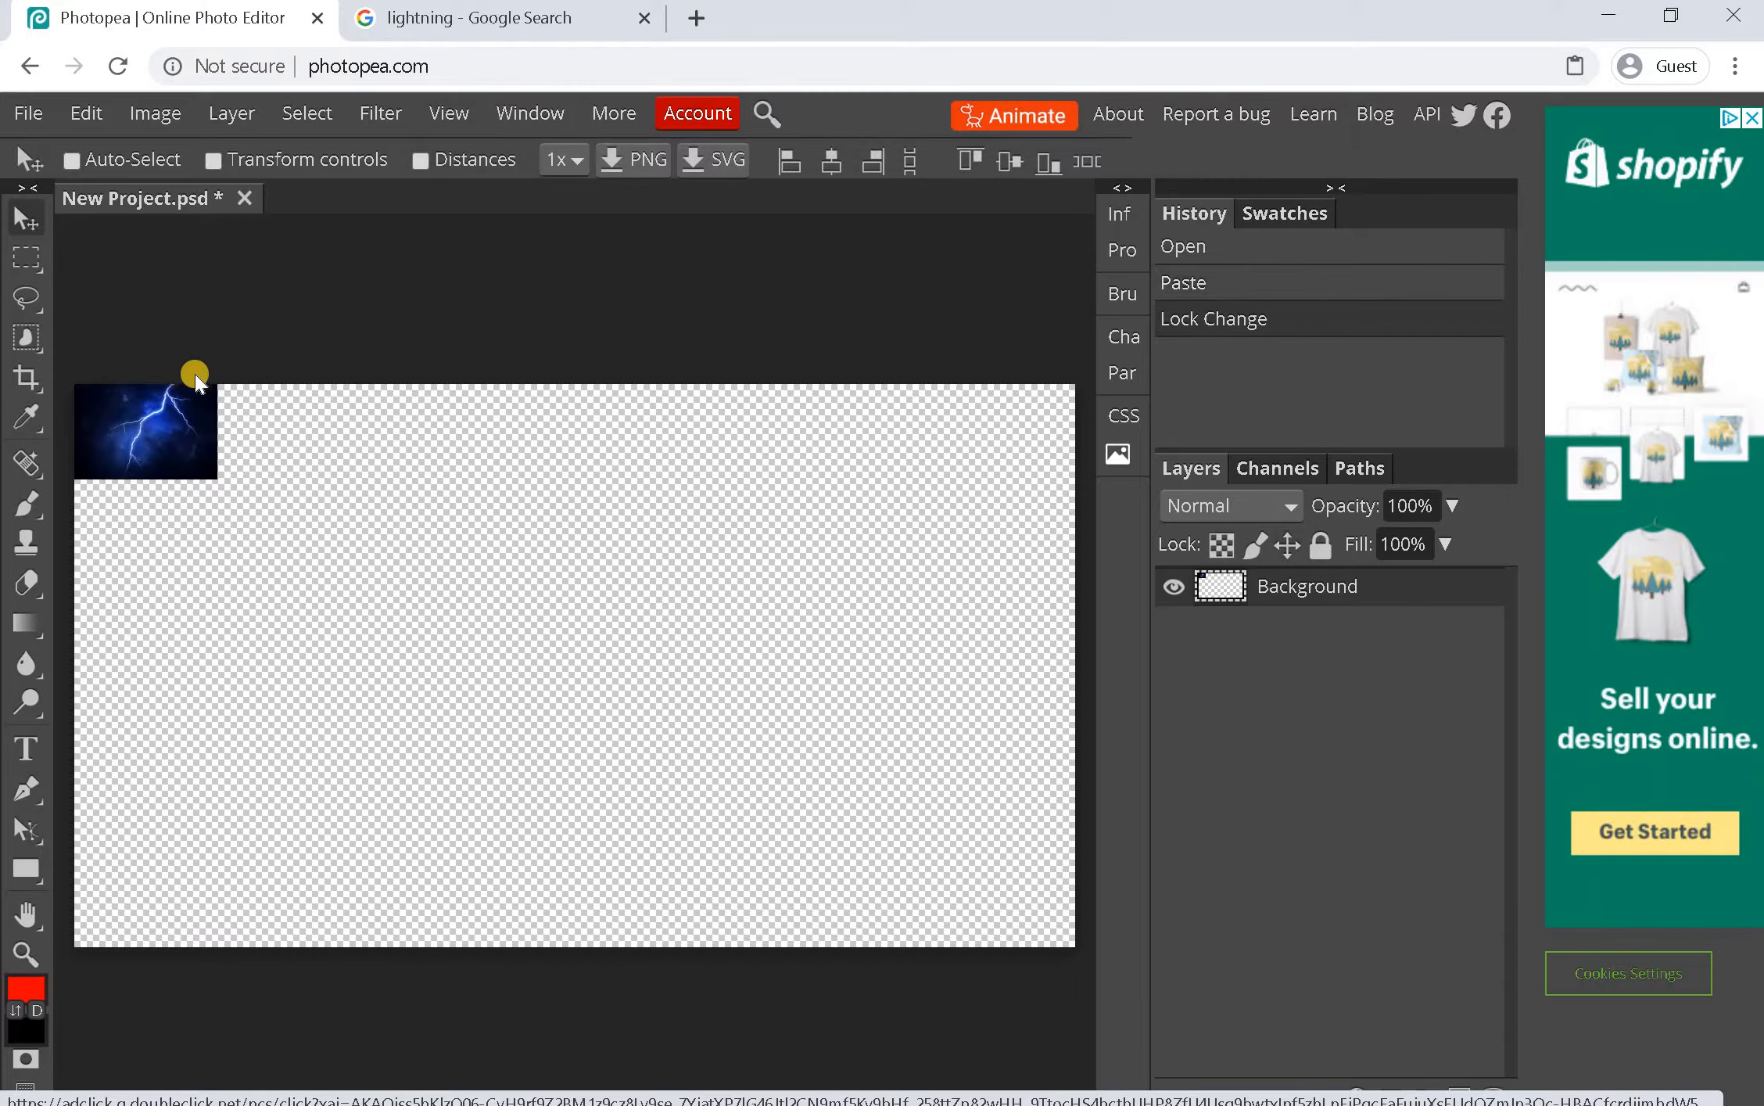
click(305, 523)
drag(305, 523, 621, 709)
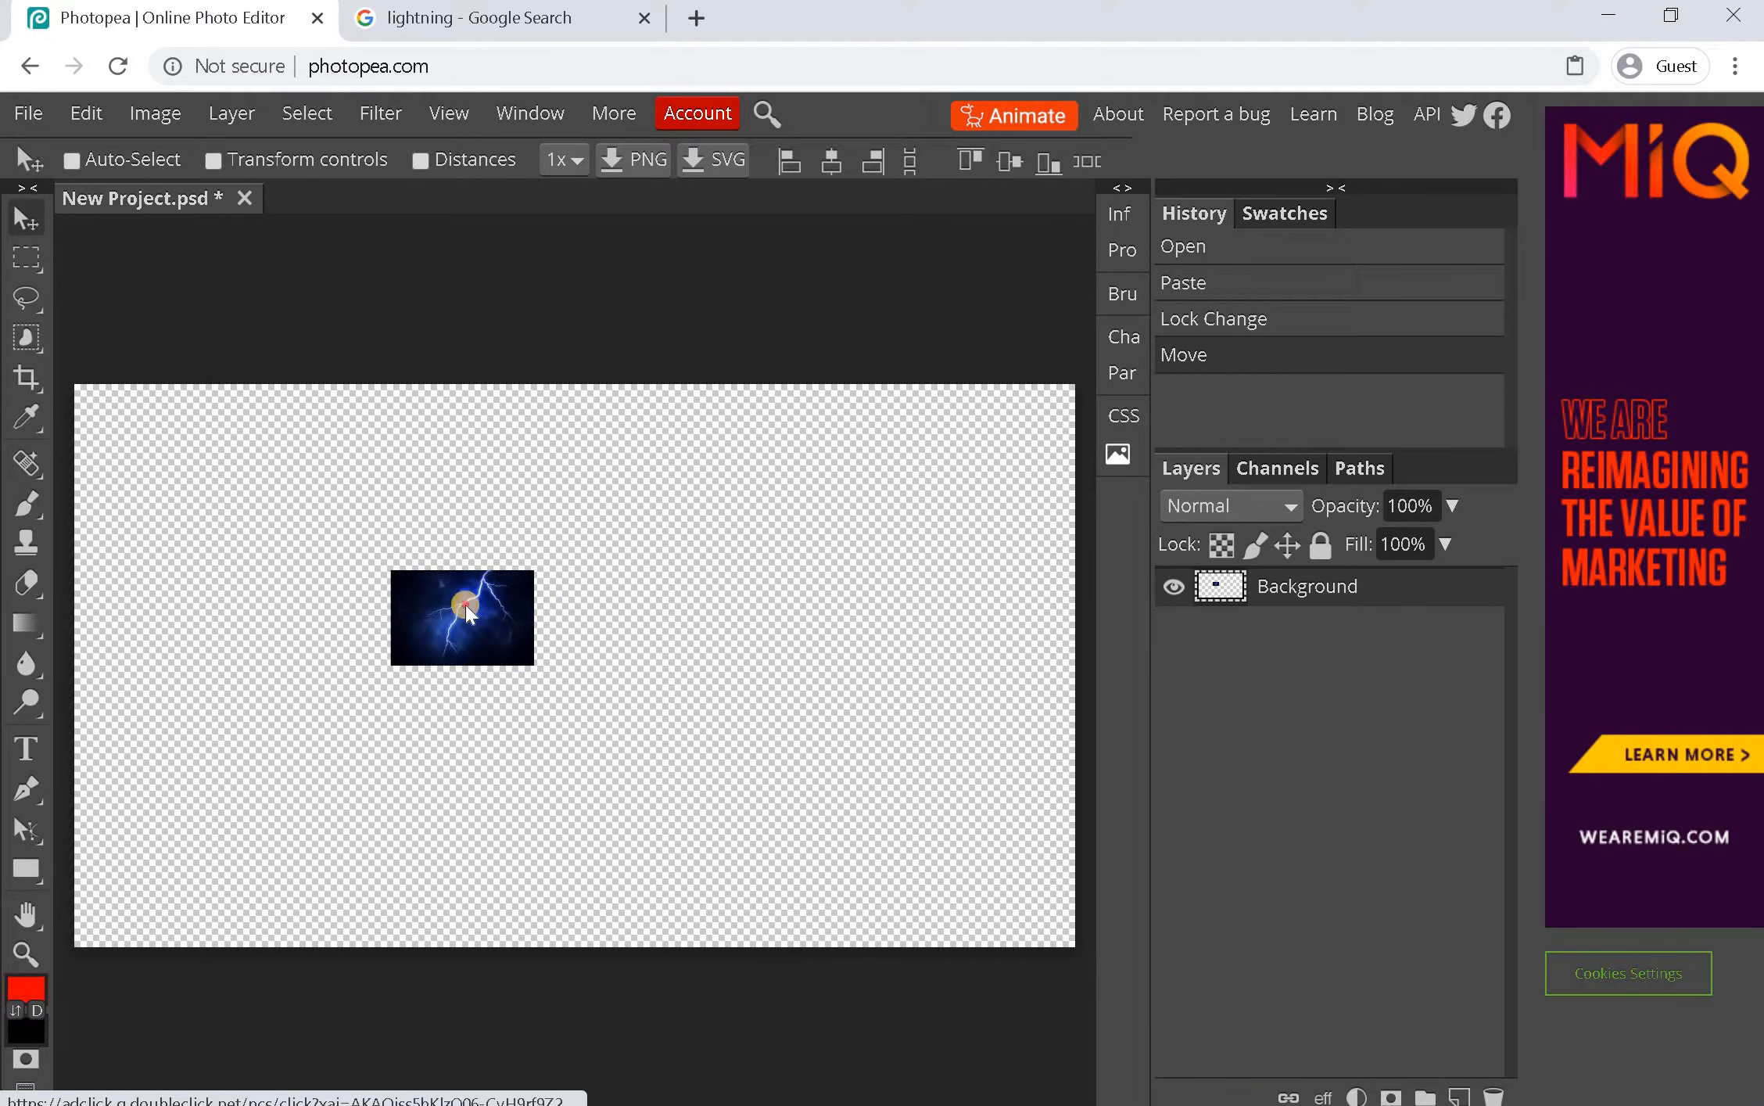
Enable transform controls and enlarge the lightning image to about 731% by 682% so it covers the whole canvas
click(213, 160)
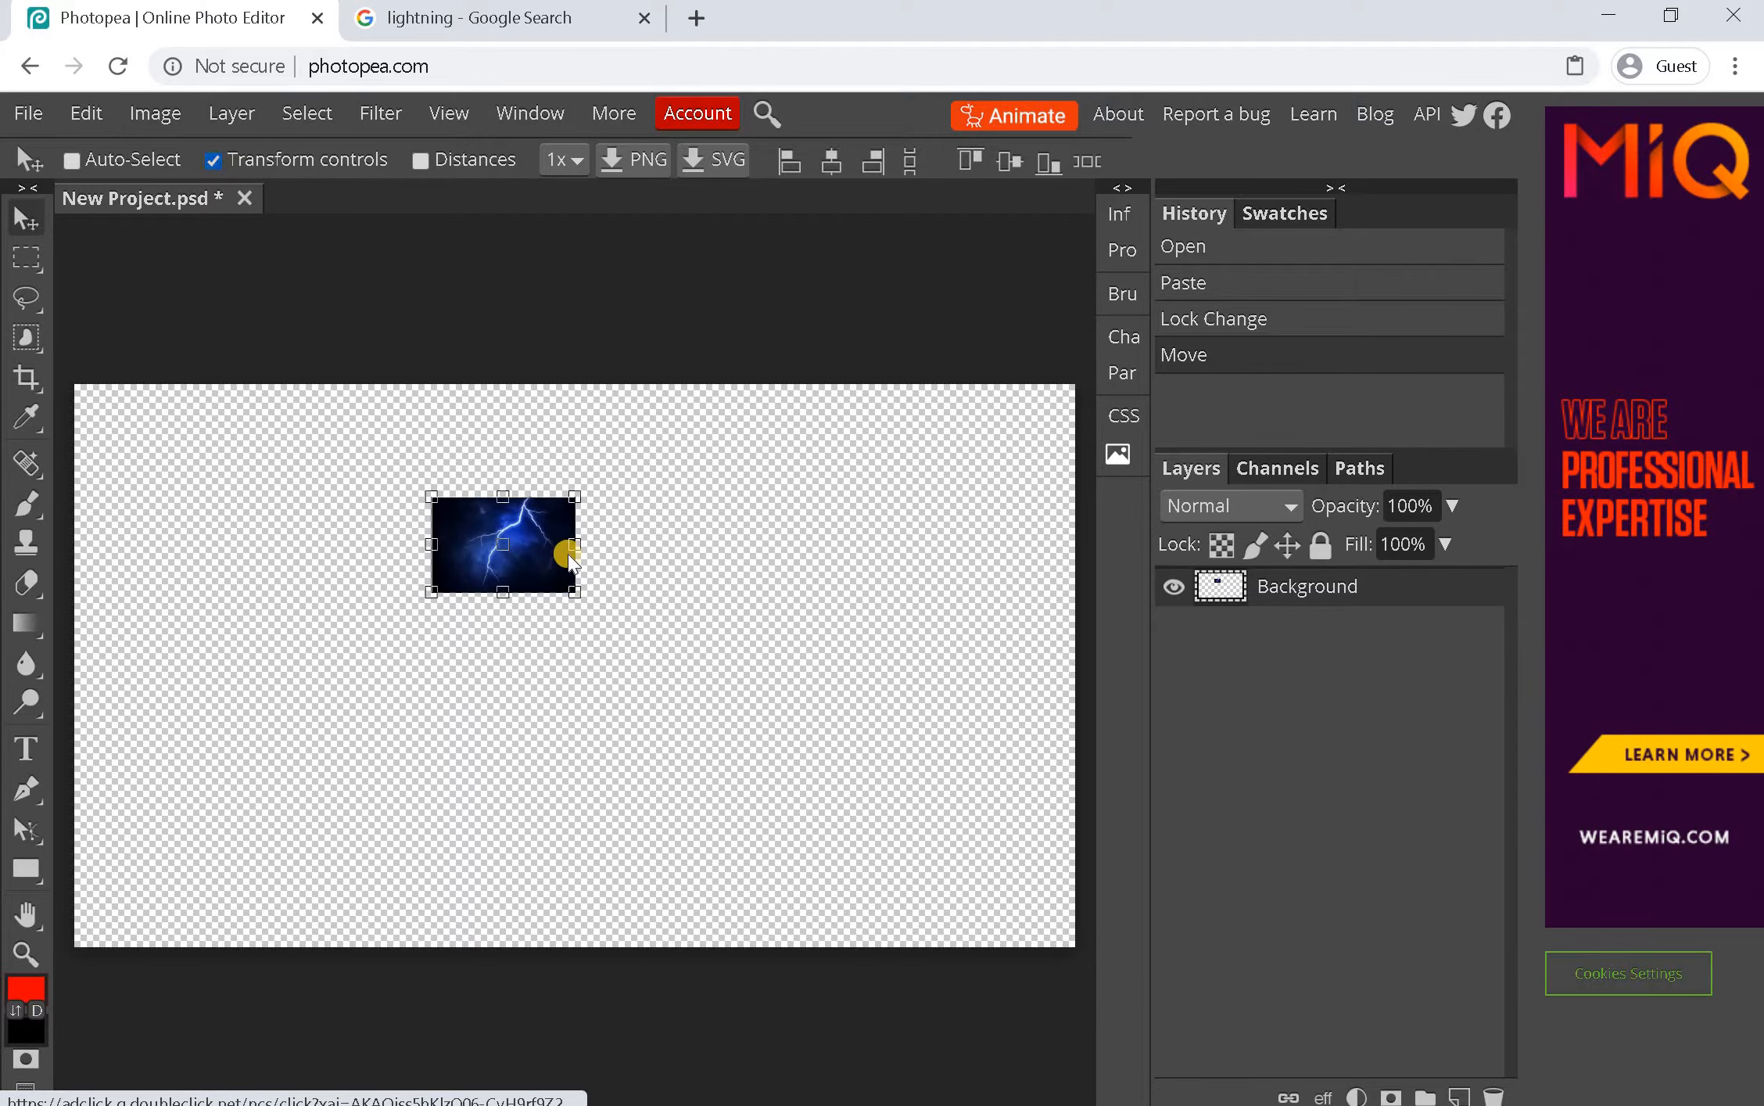
drag(576, 592, 1084, 961)
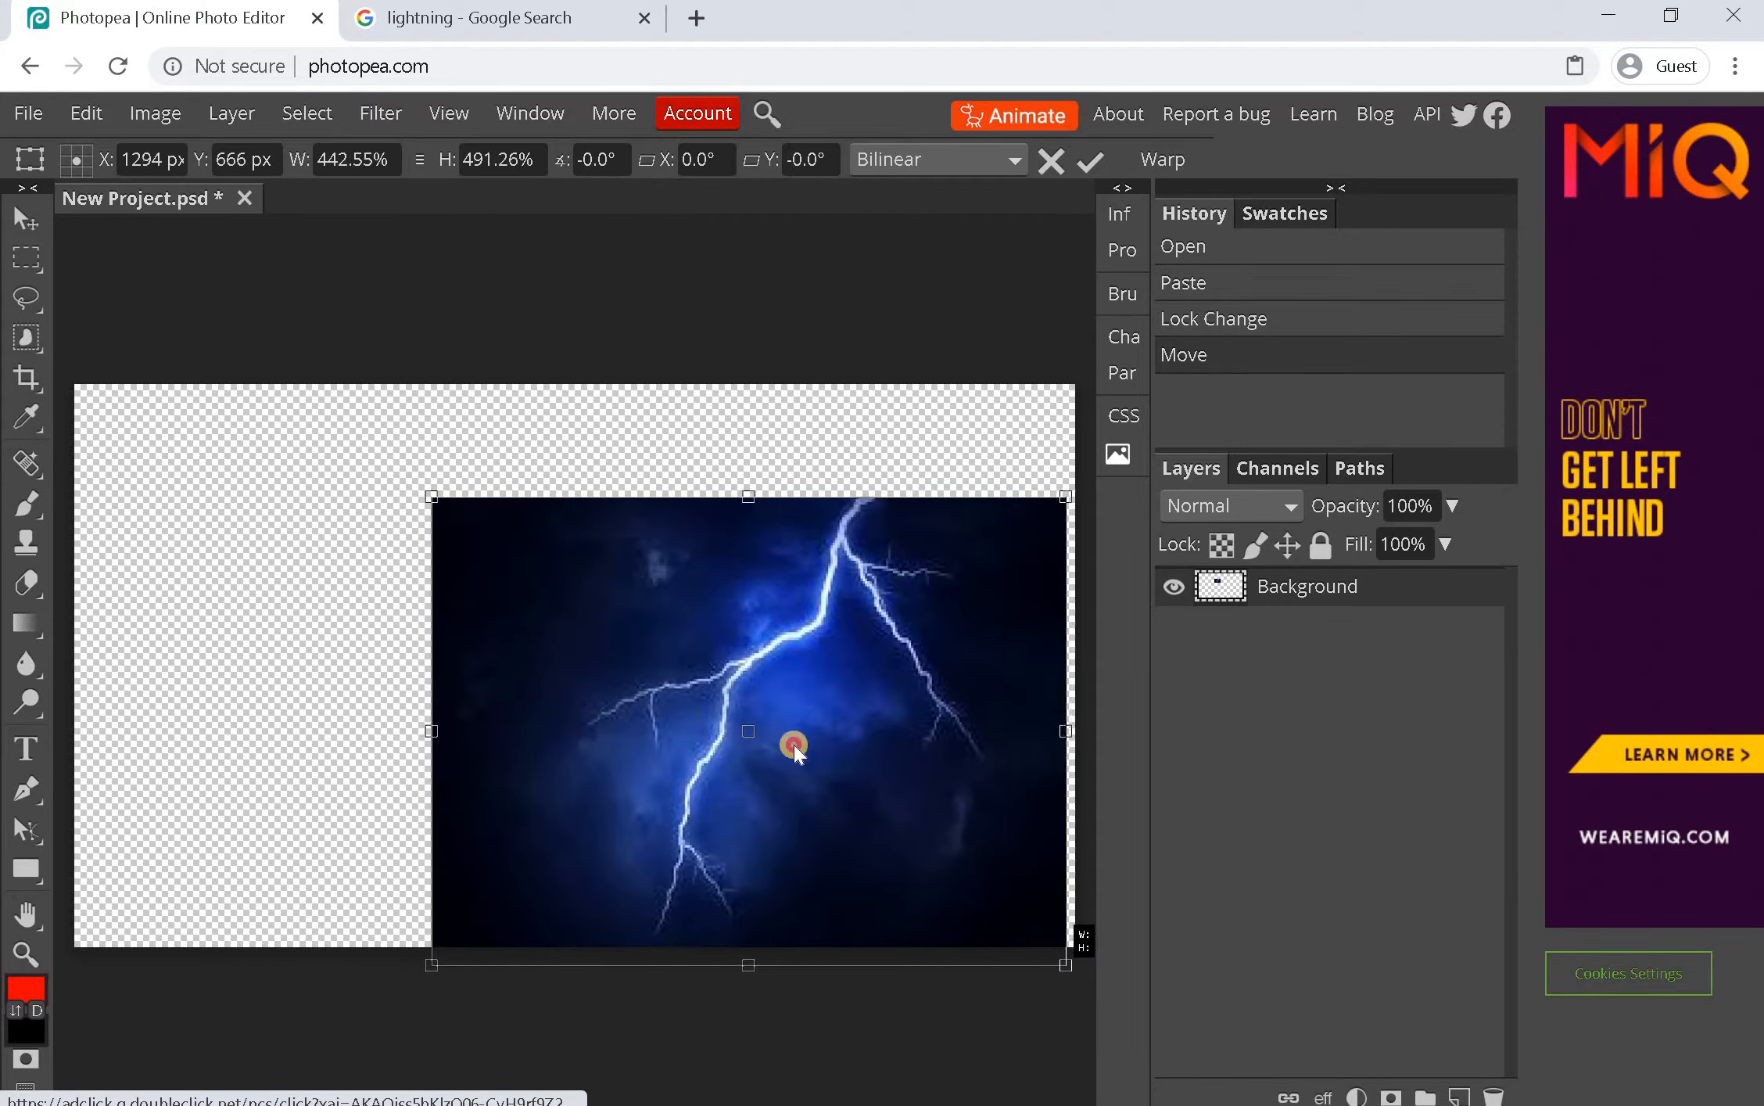
drag(436, 499, 37, 309)
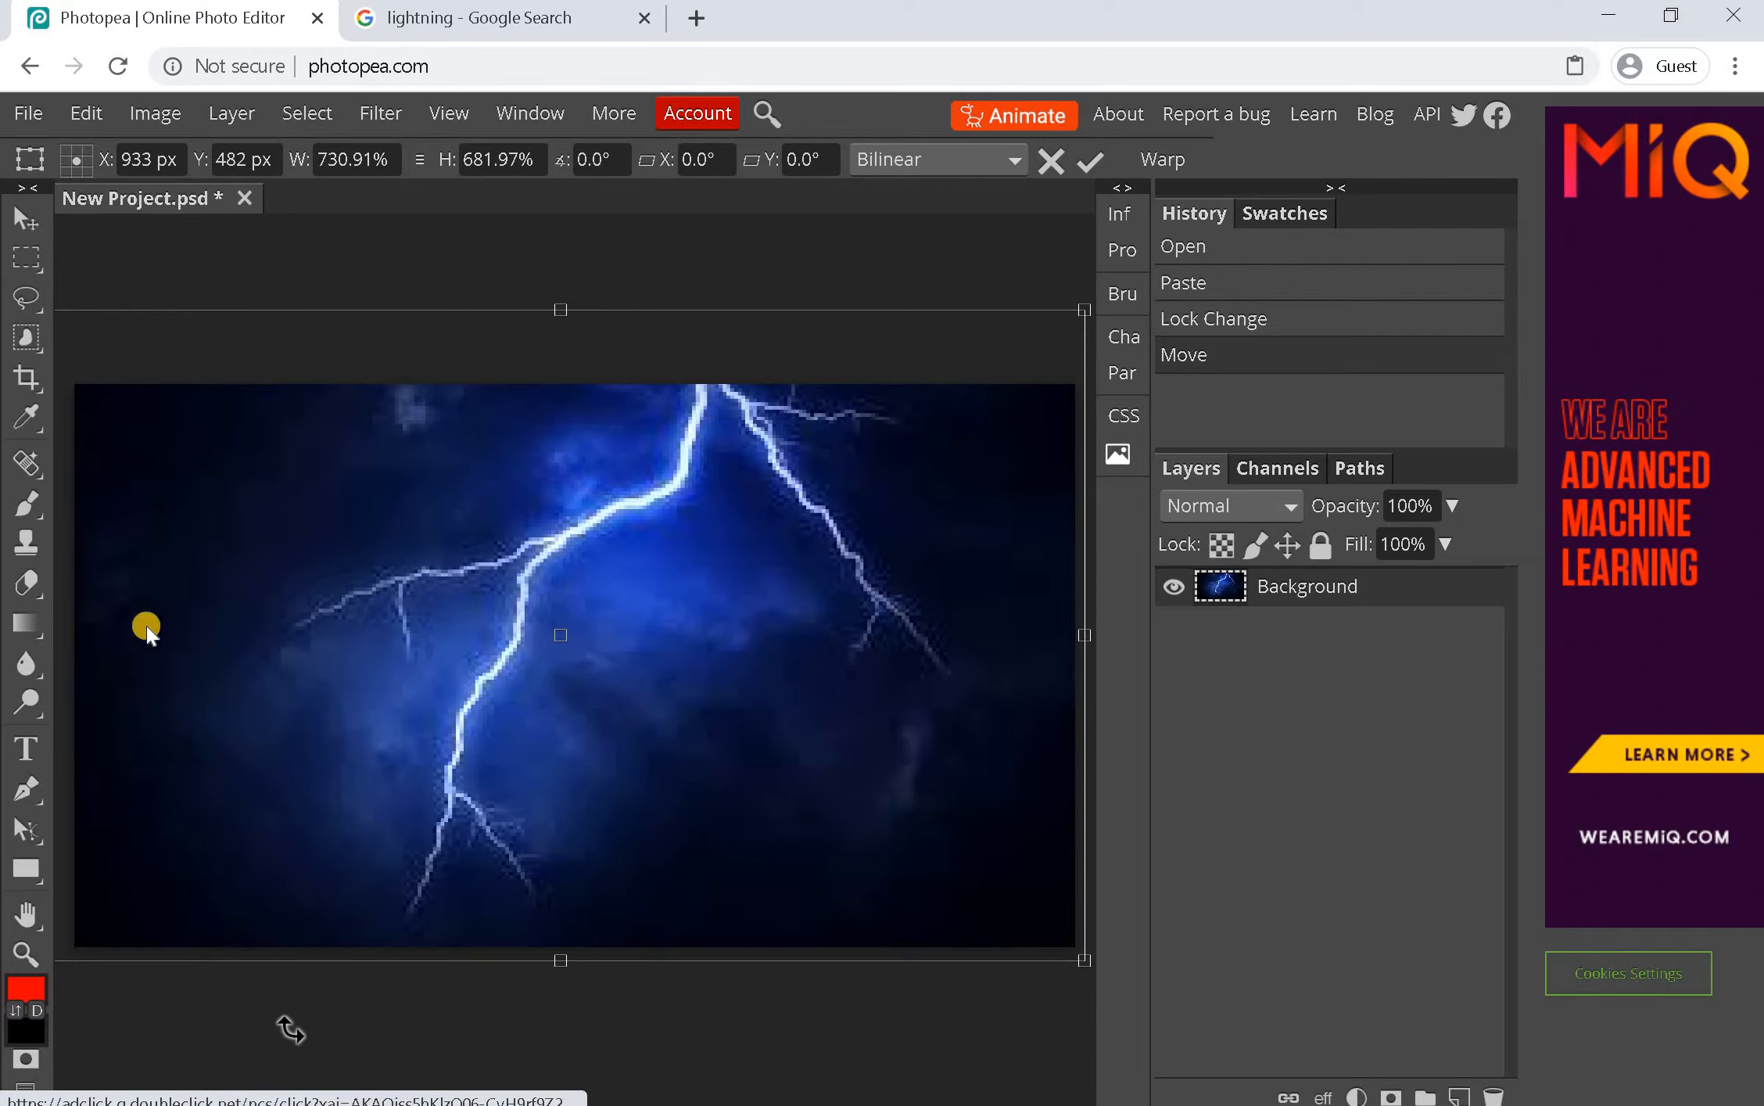
Search Google Images for "car" in a new browser tab, dismissing the location request
click(696, 17)
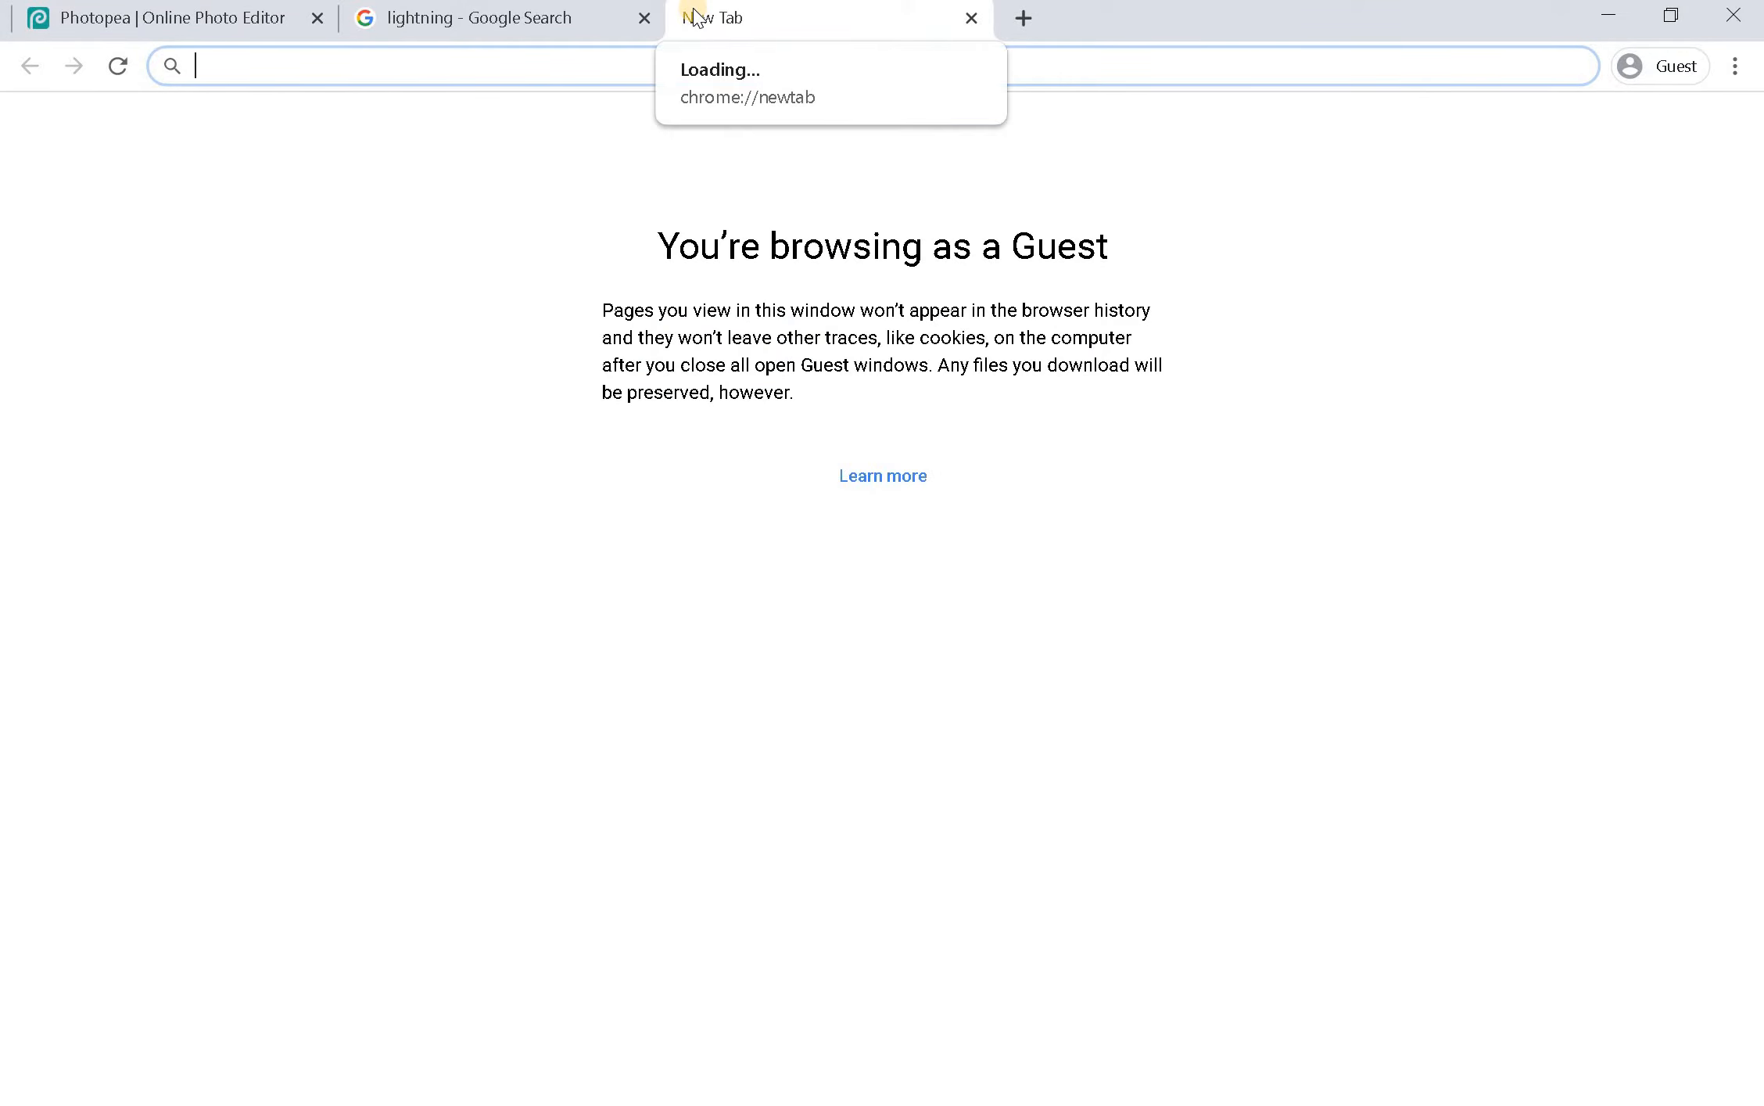
text(car)
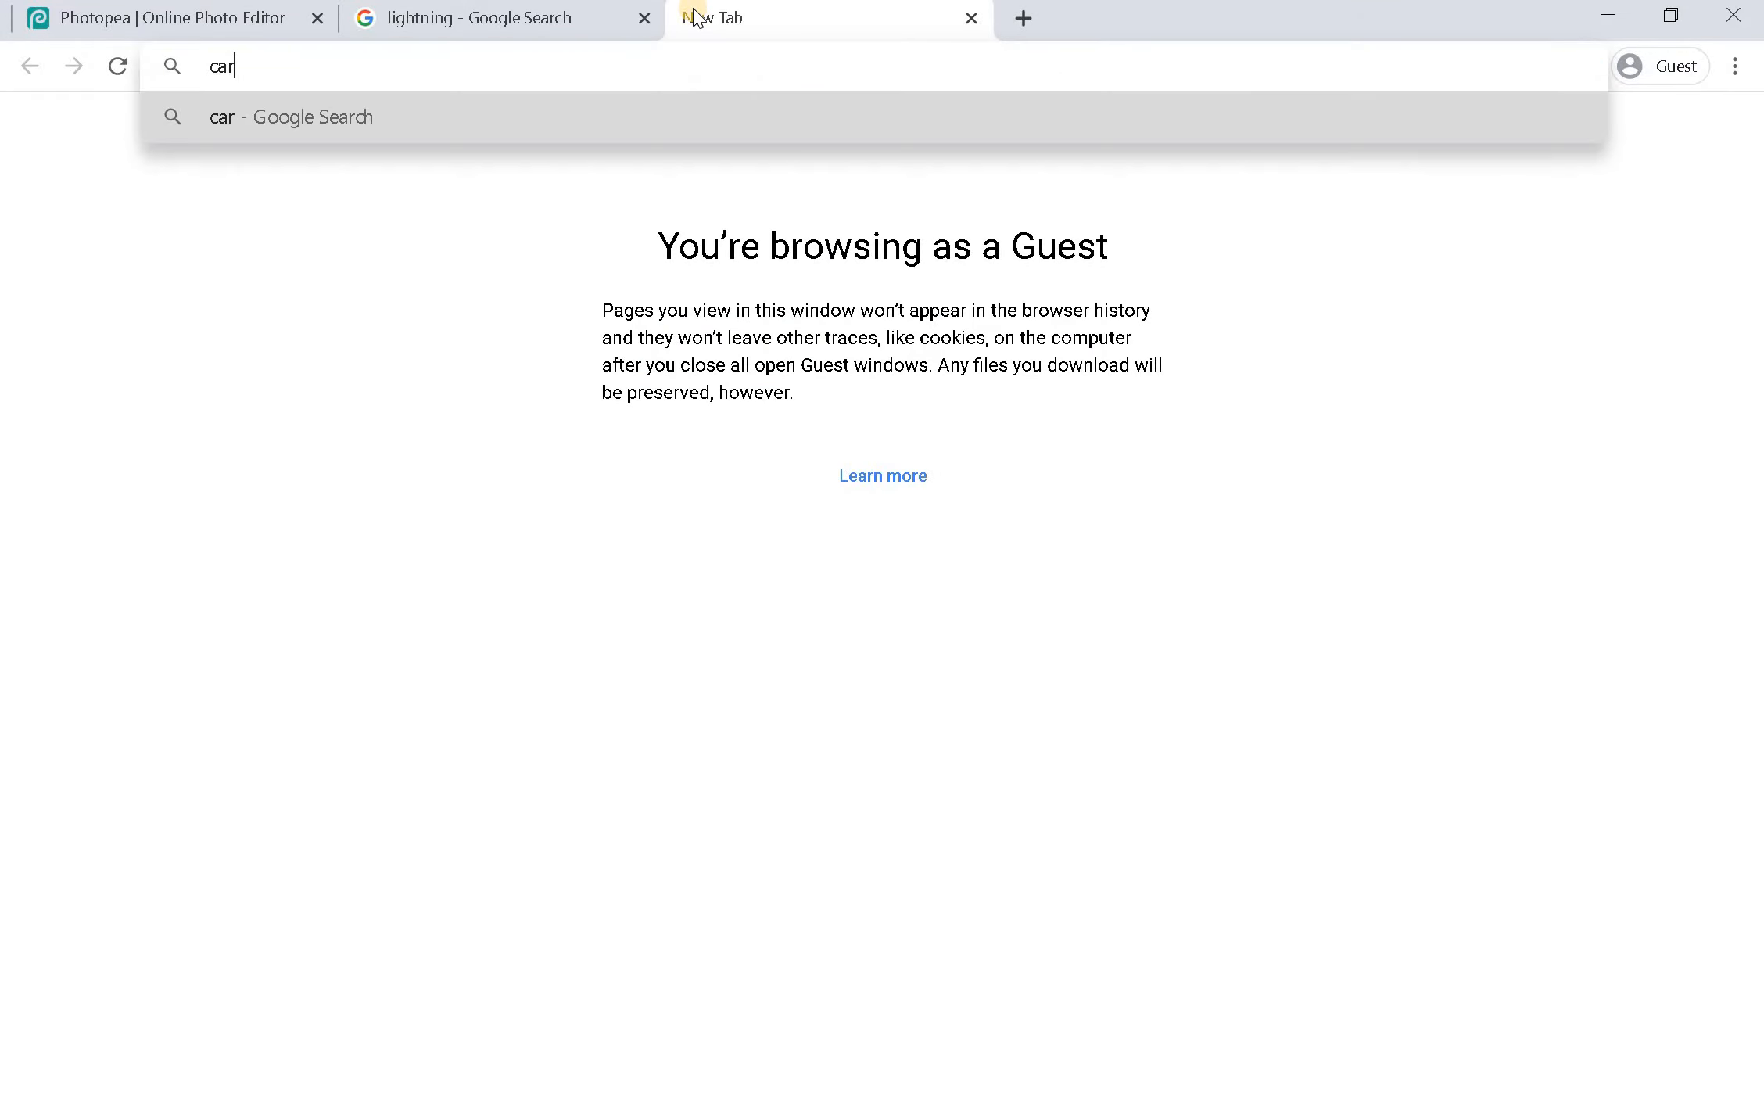
key(Return)
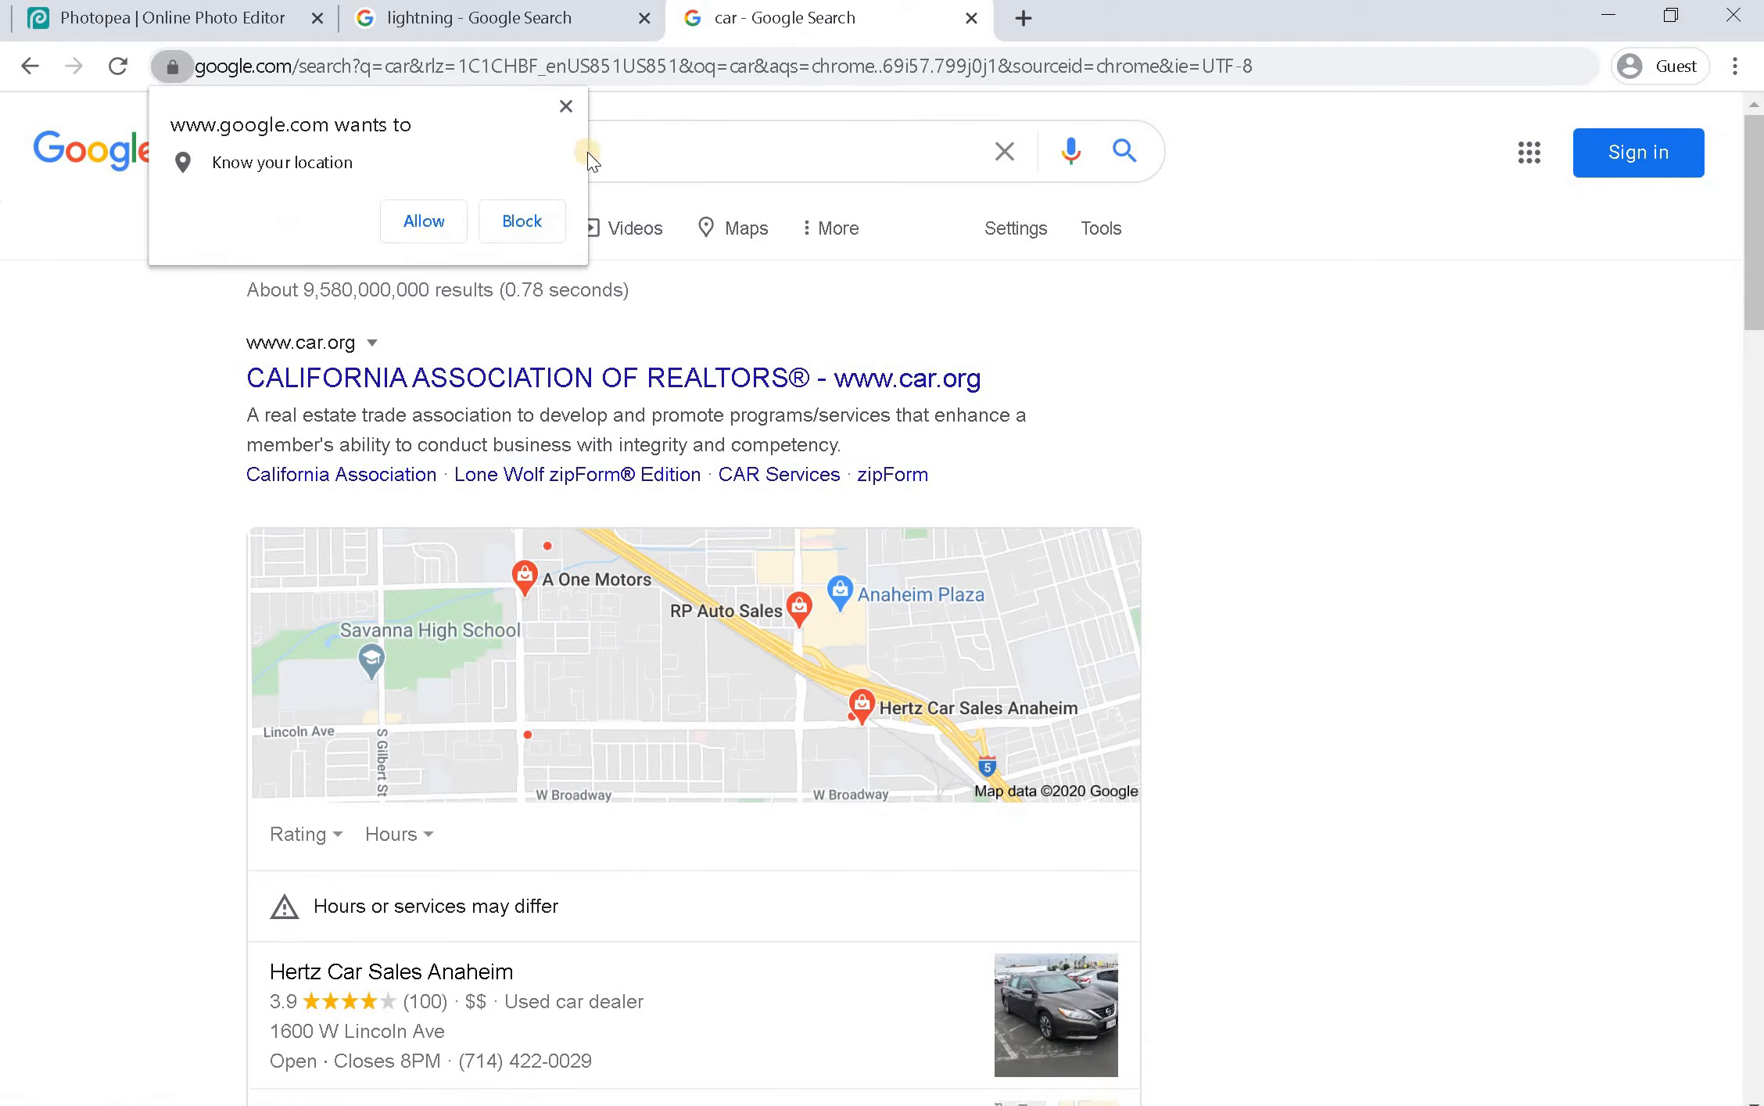
click(566, 107)
click(374, 228)
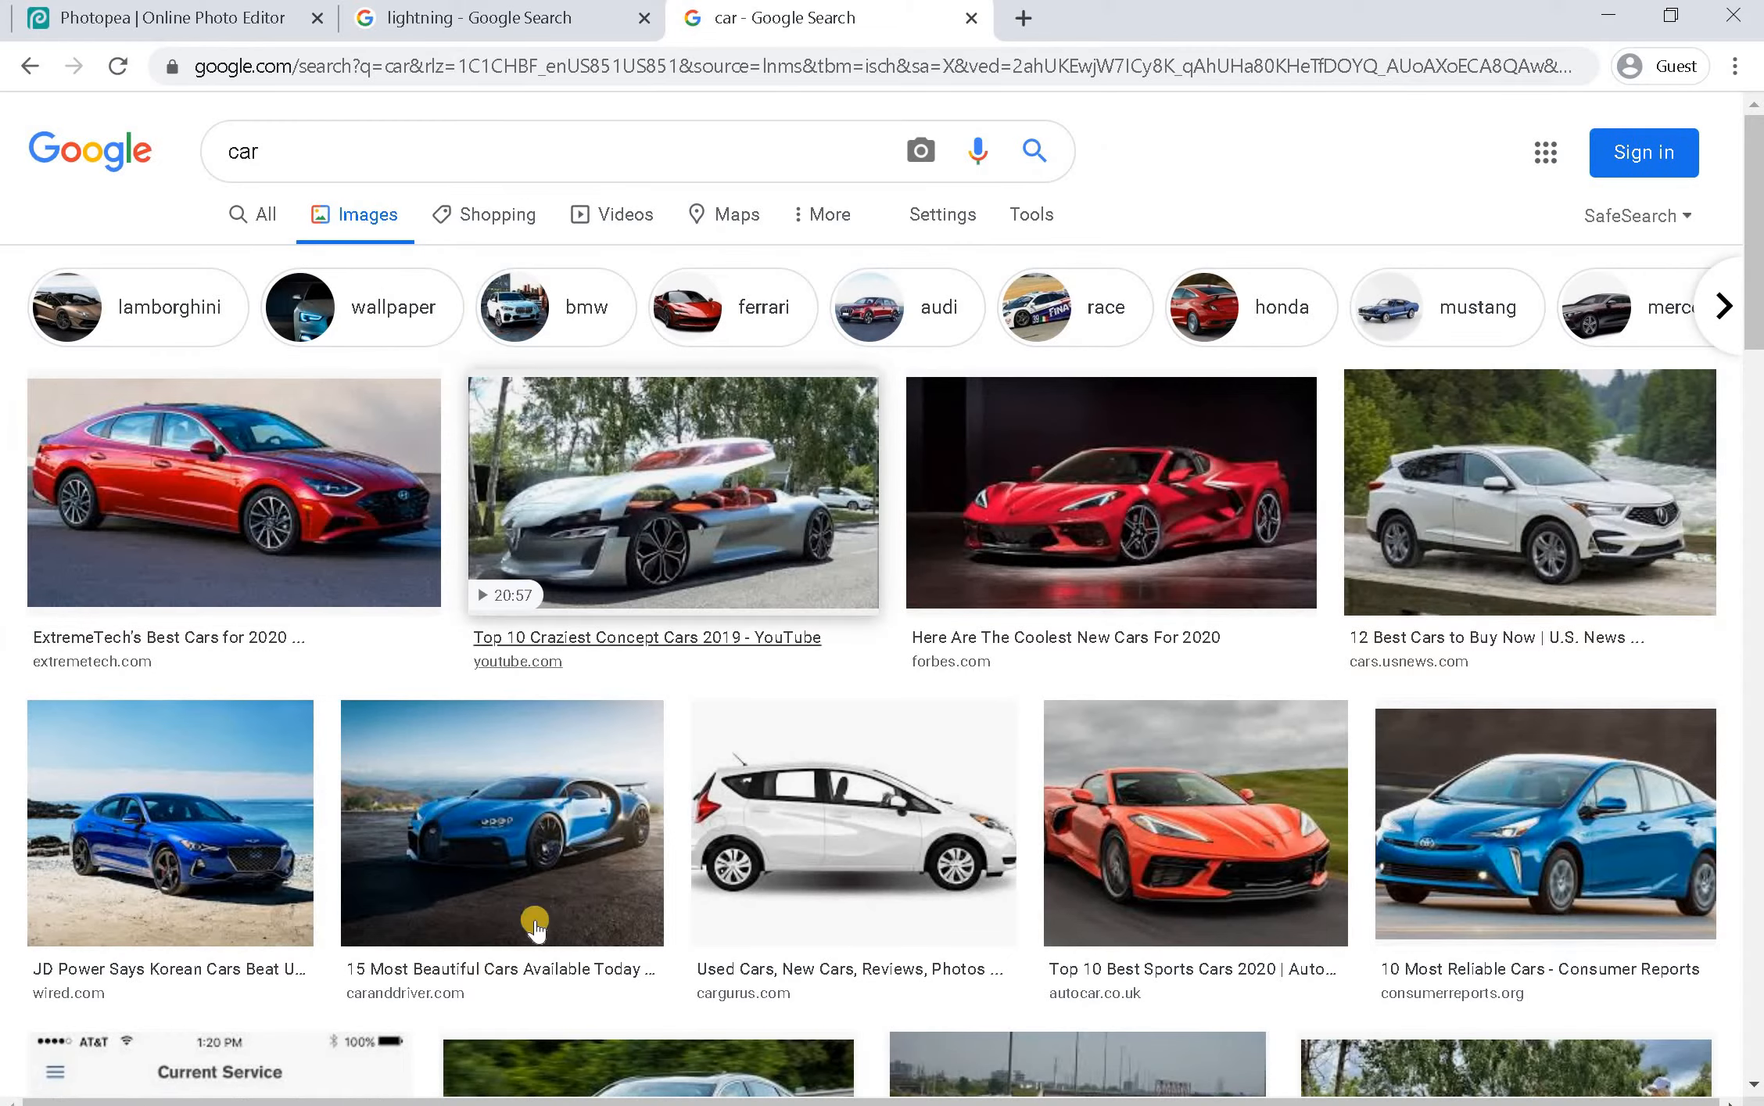
Open the red sedan photo from extremetech.com in the car image results and copy its large preview
scroll(523, 881, down, 2)
scroll(512, 716, up, 1)
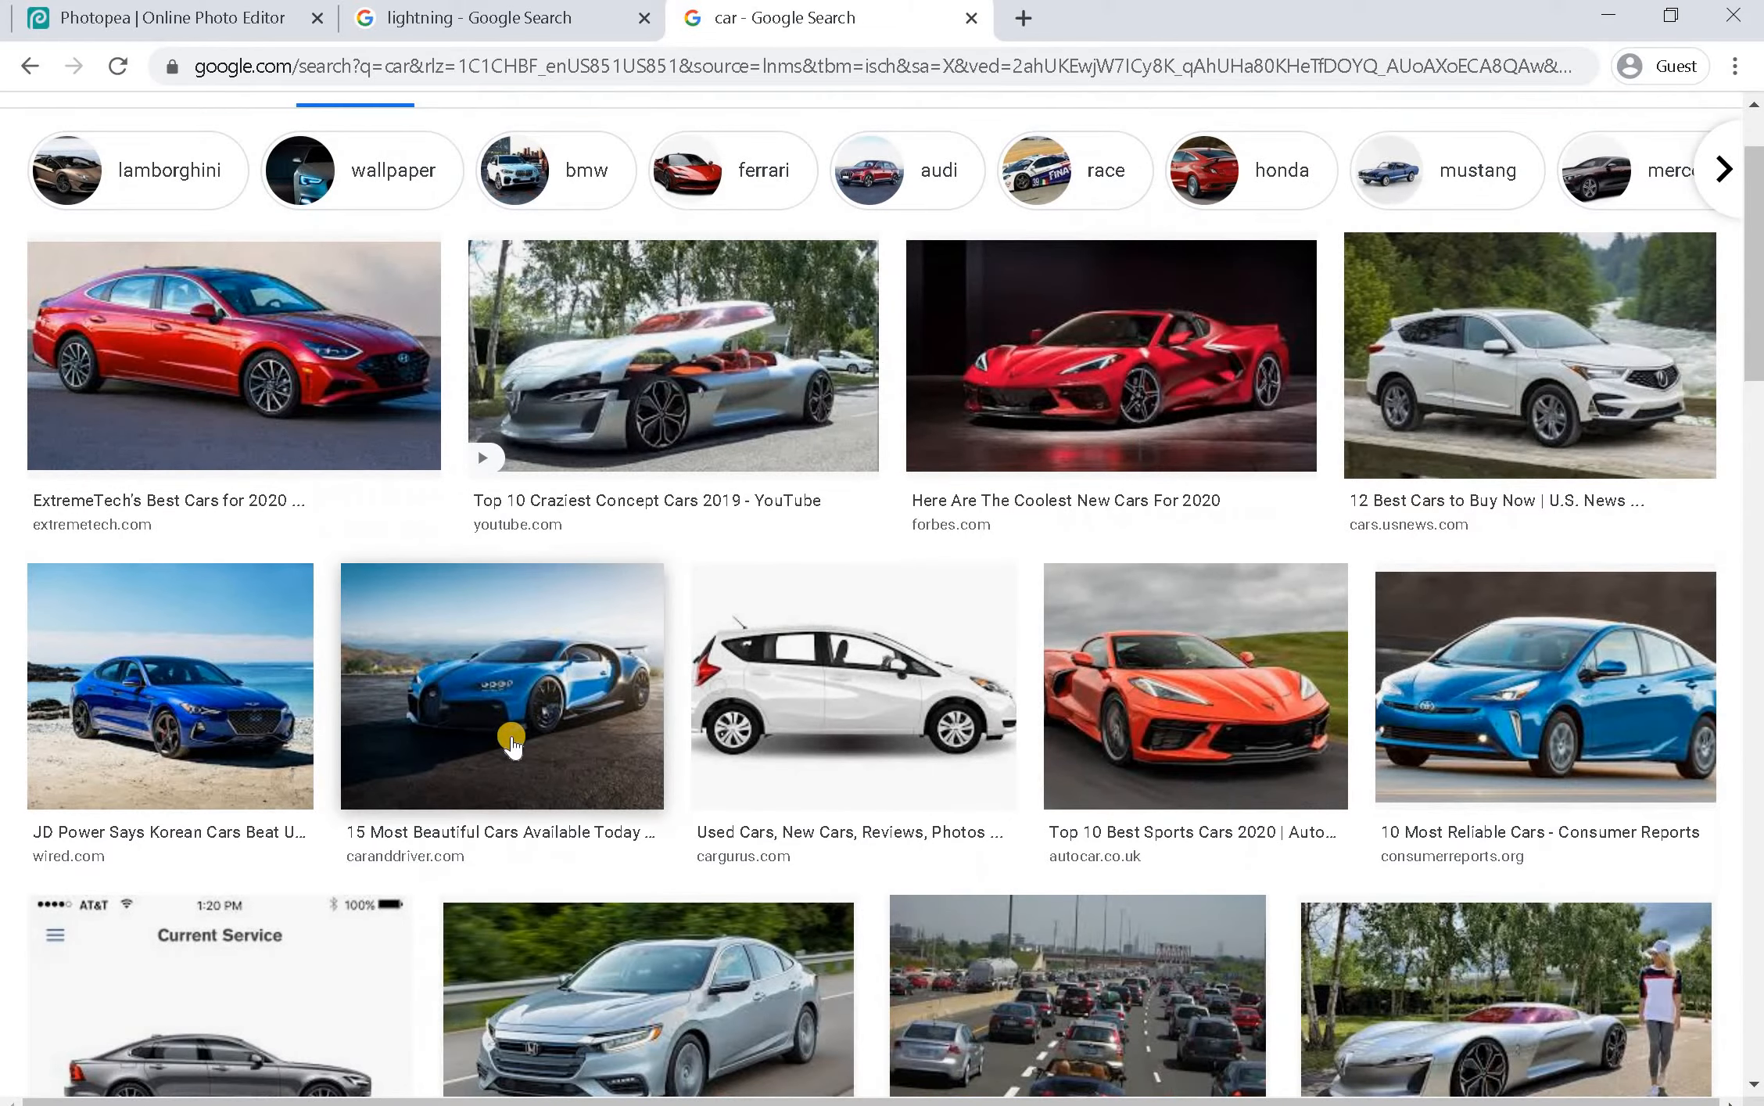
scroll(512, 715, down, 5)
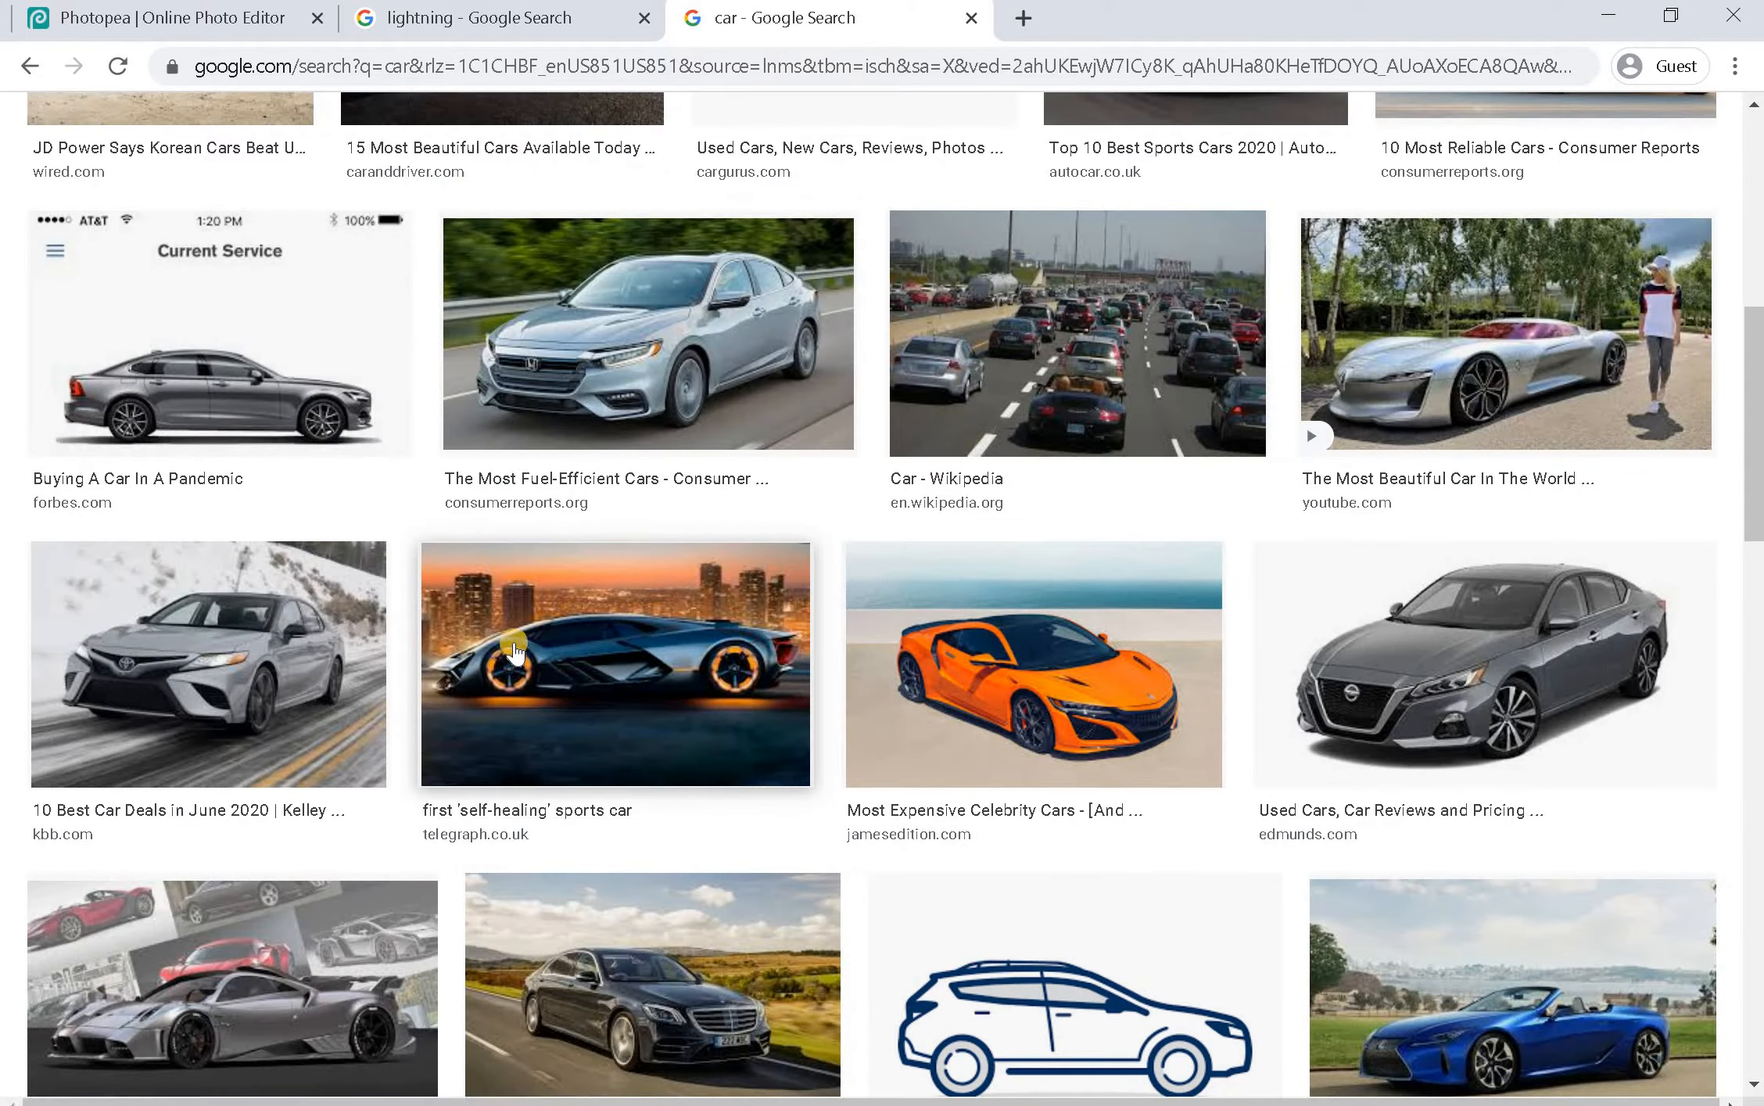
drag(339, 611, 342, 617)
scroll(330, 528, down, 6)
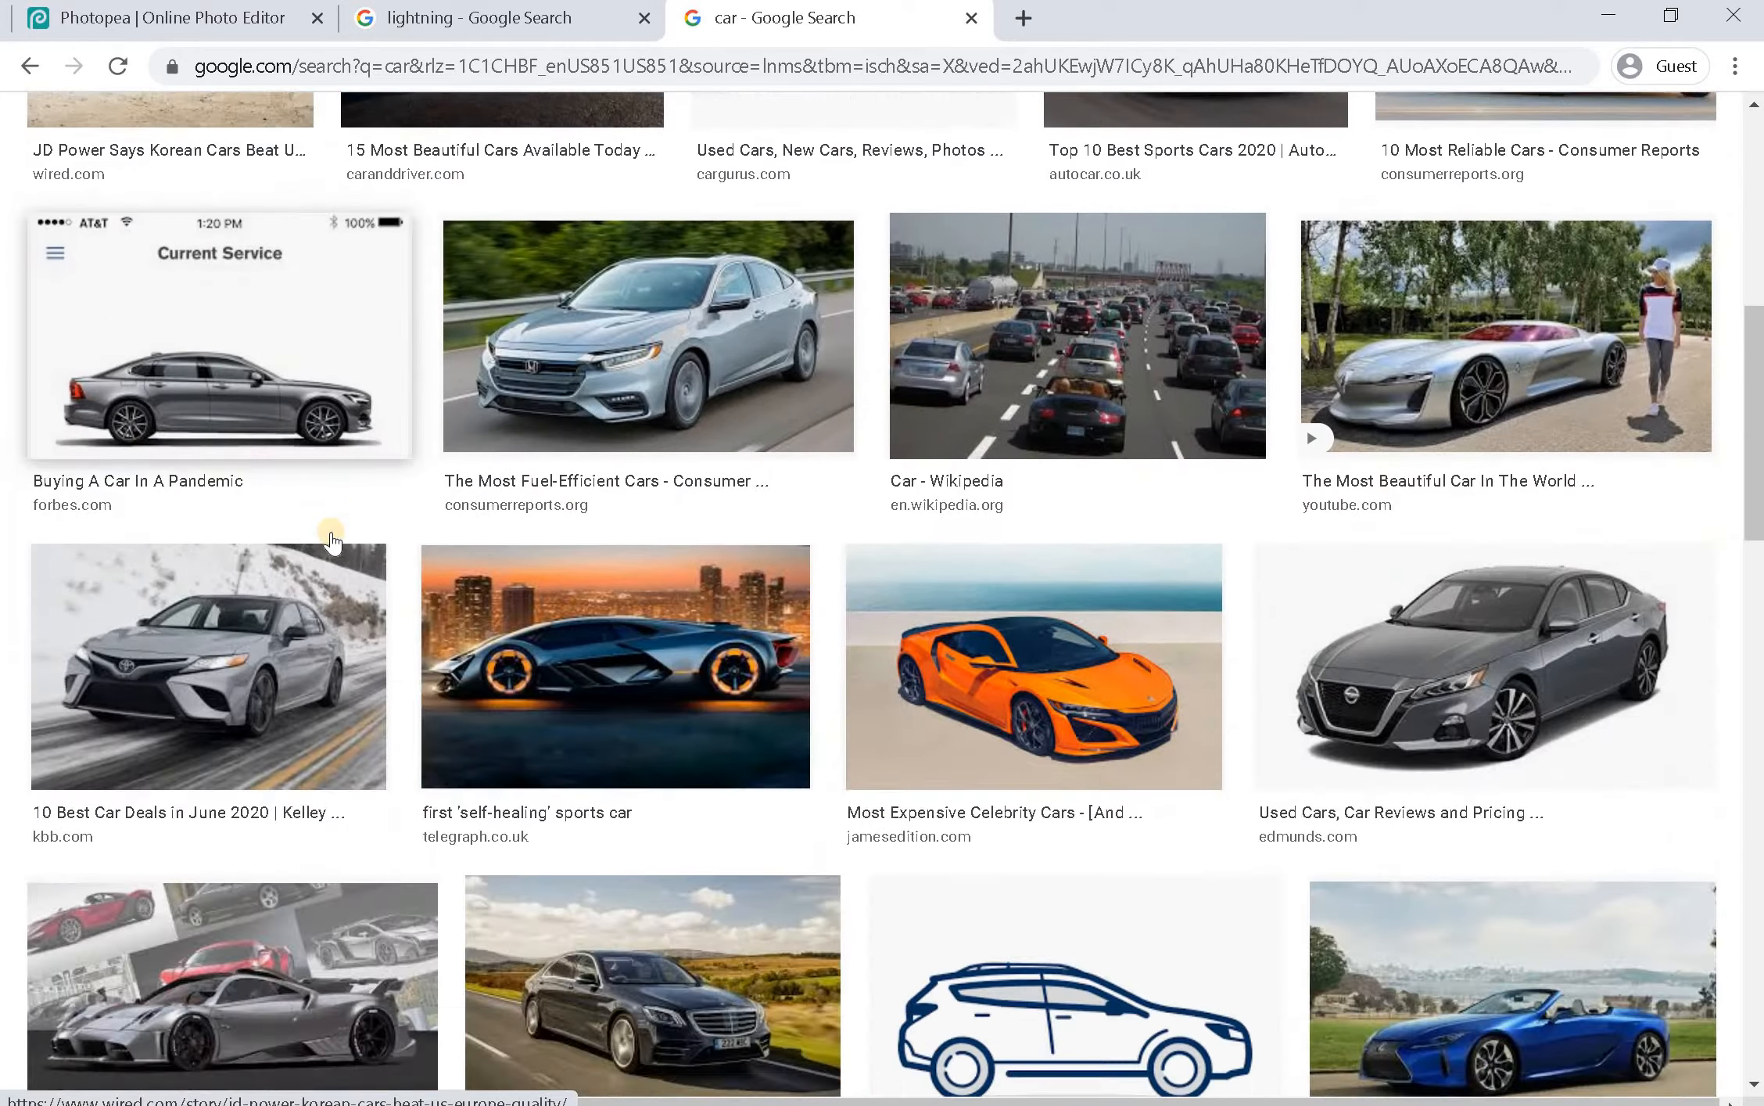
scroll(330, 528, up, 6)
click(241, 419)
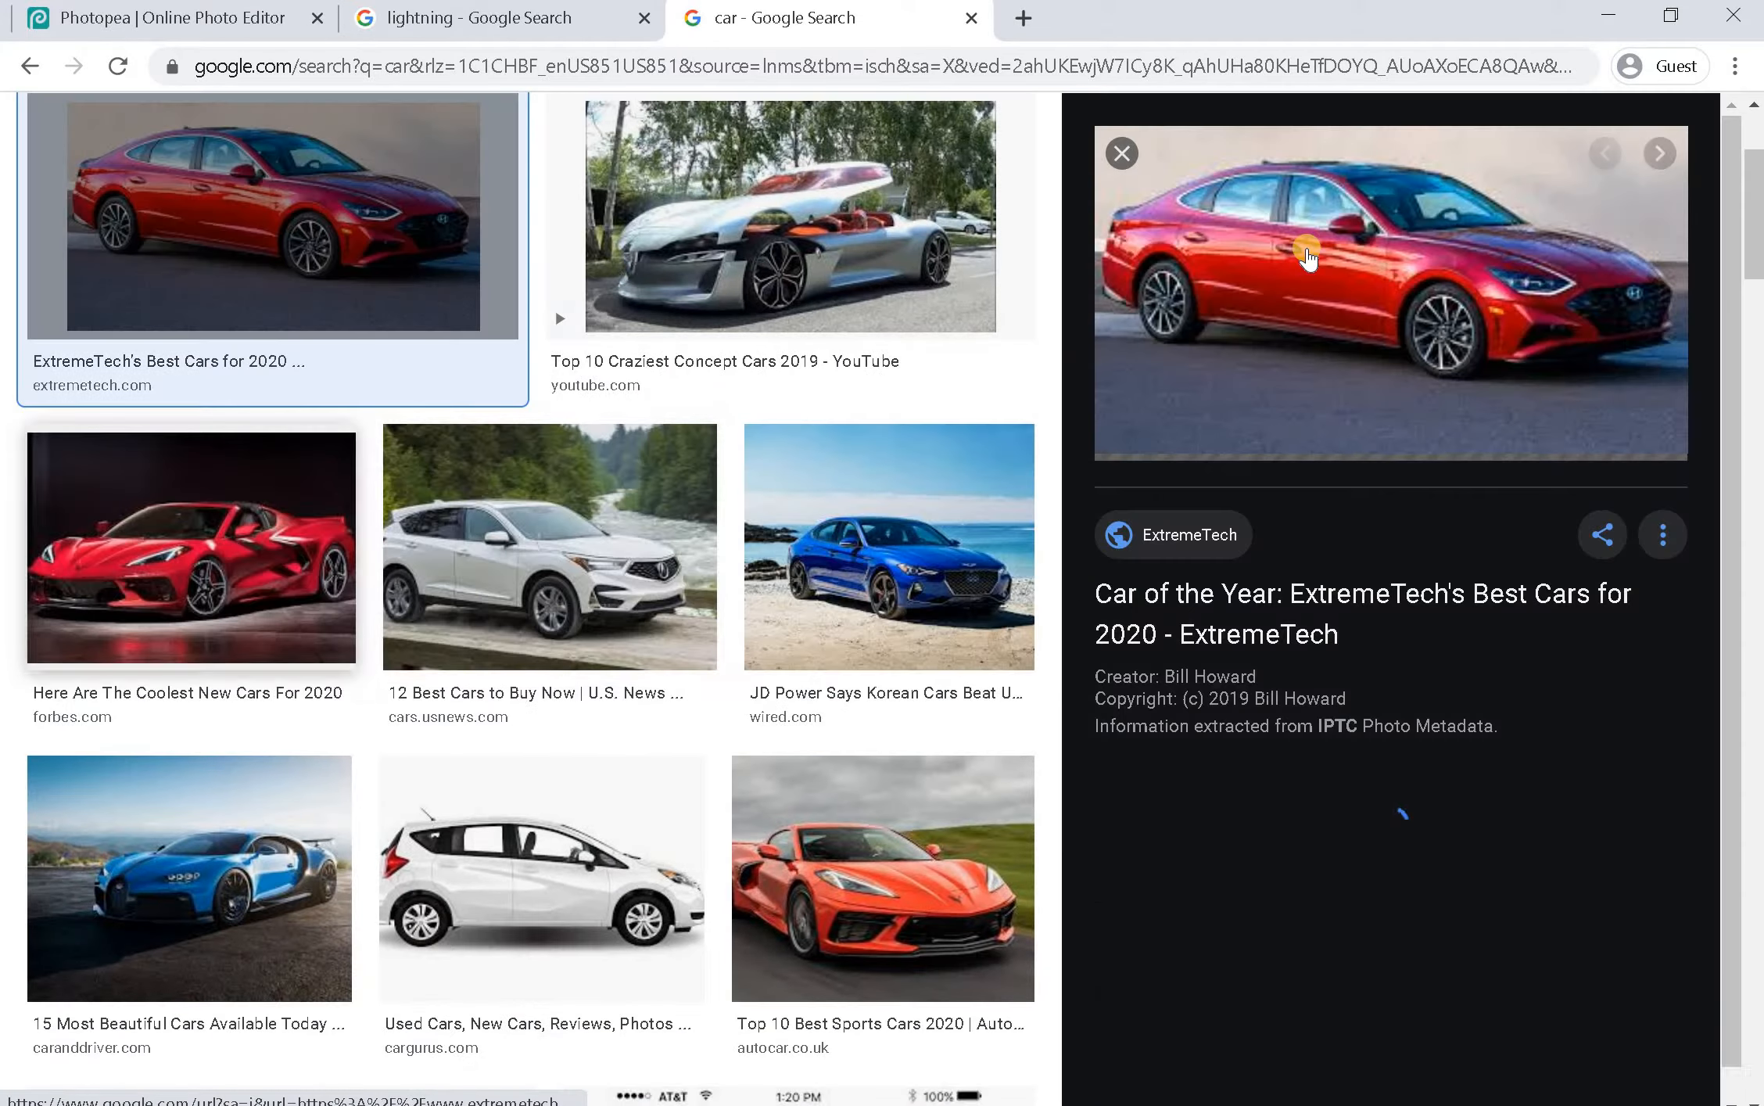
right_click(1304, 256)
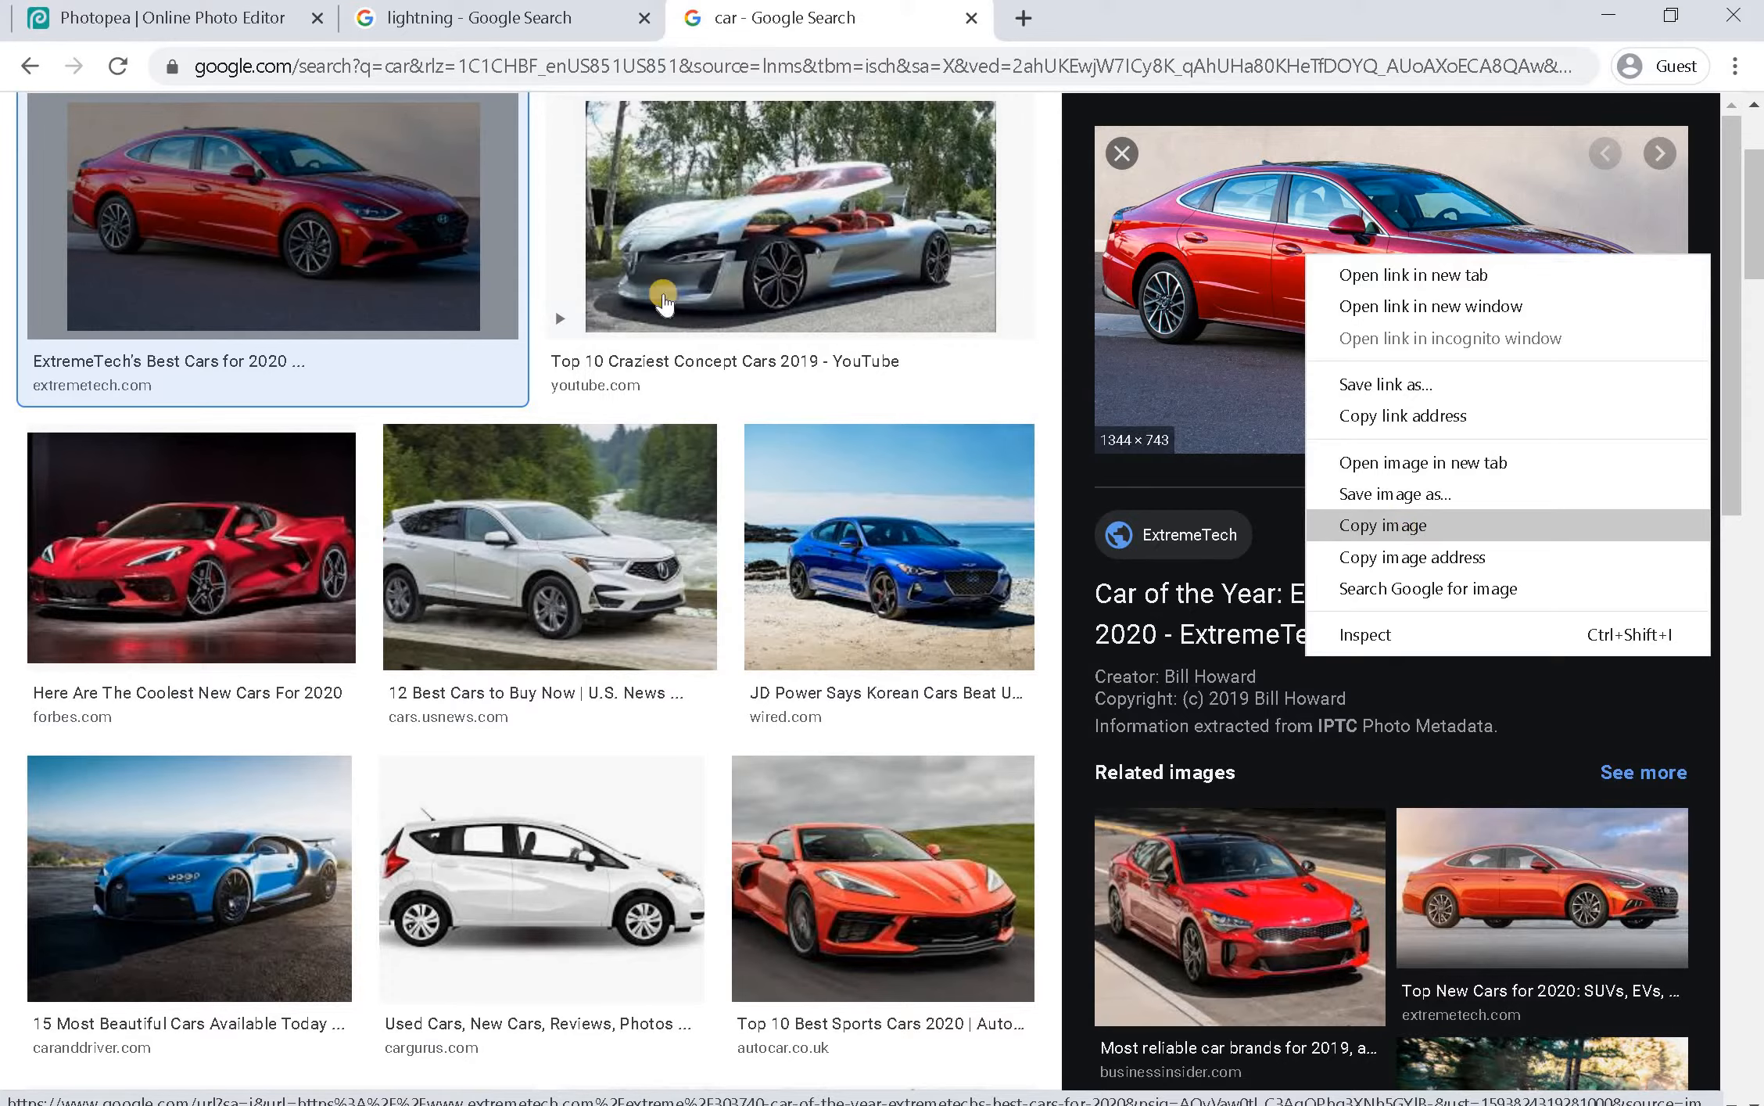
click(1382, 525)
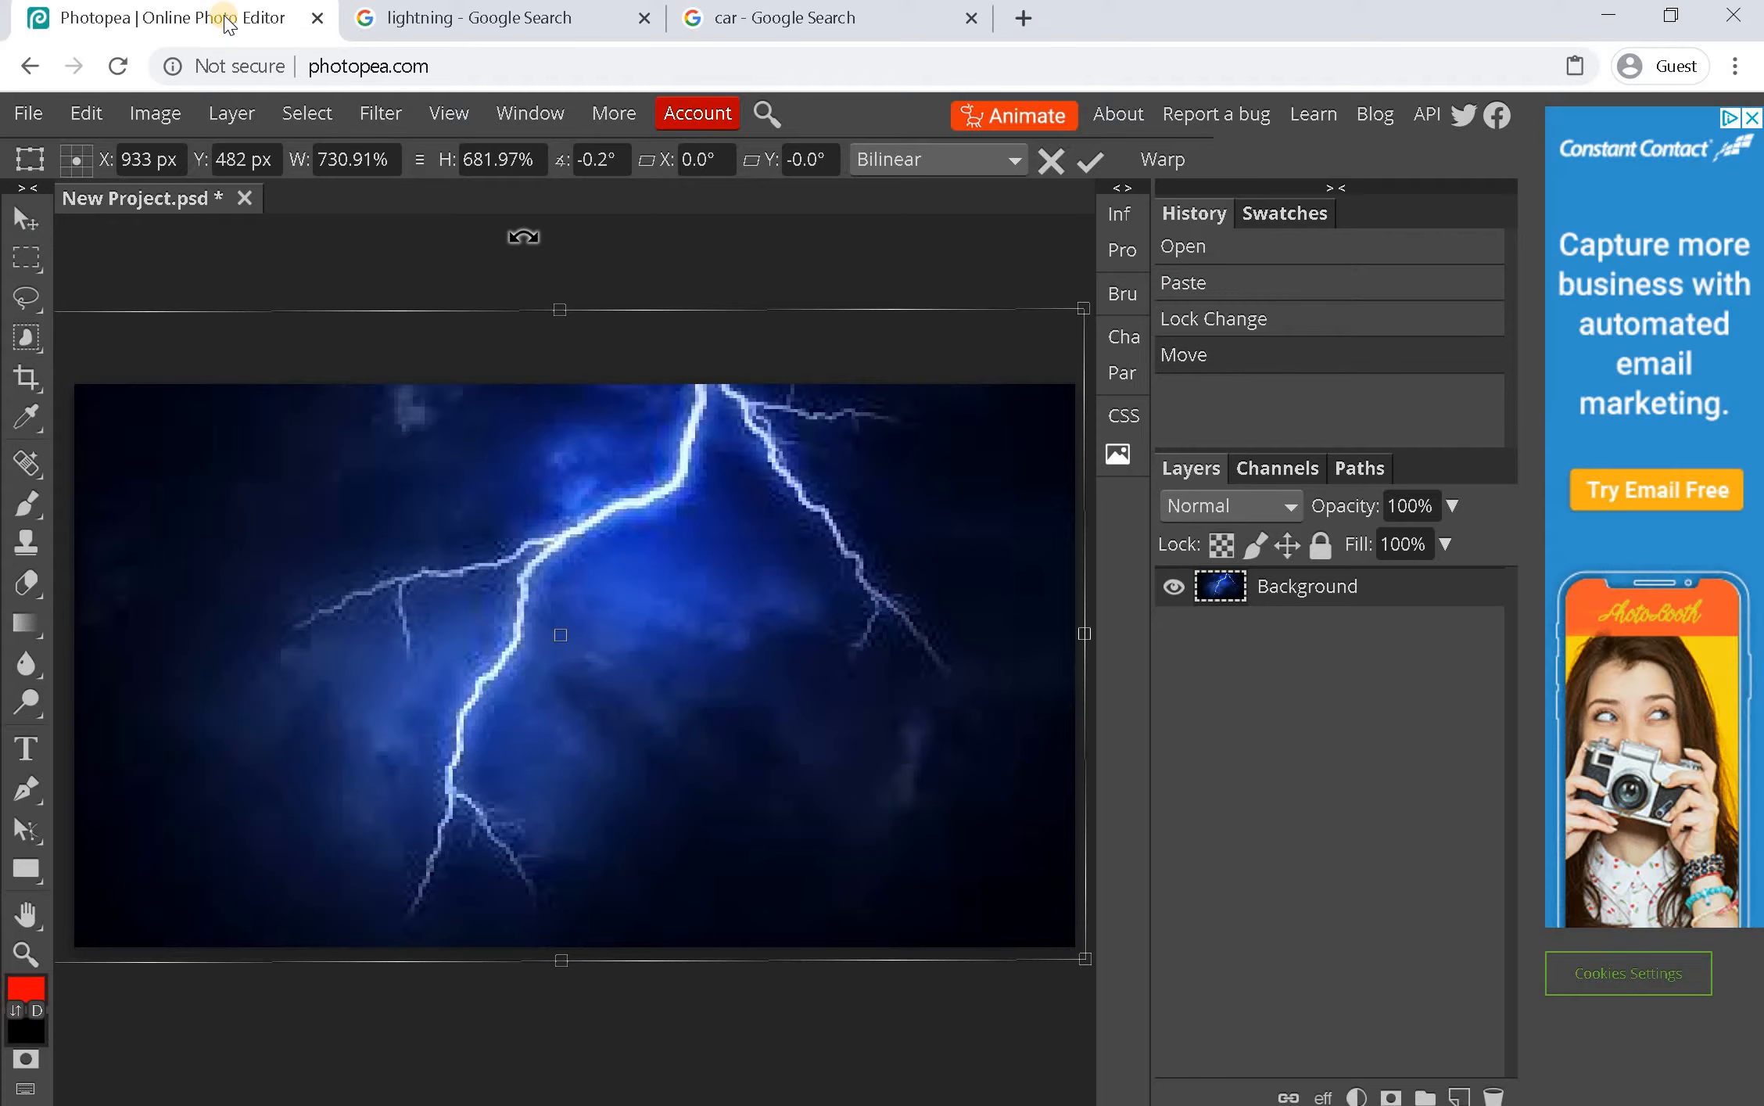
Switch back to Photopea and apply the lightning image's transform
click(223, 14)
key(Return)
key(ctrl+v)
drag(406, 642, 508, 509)
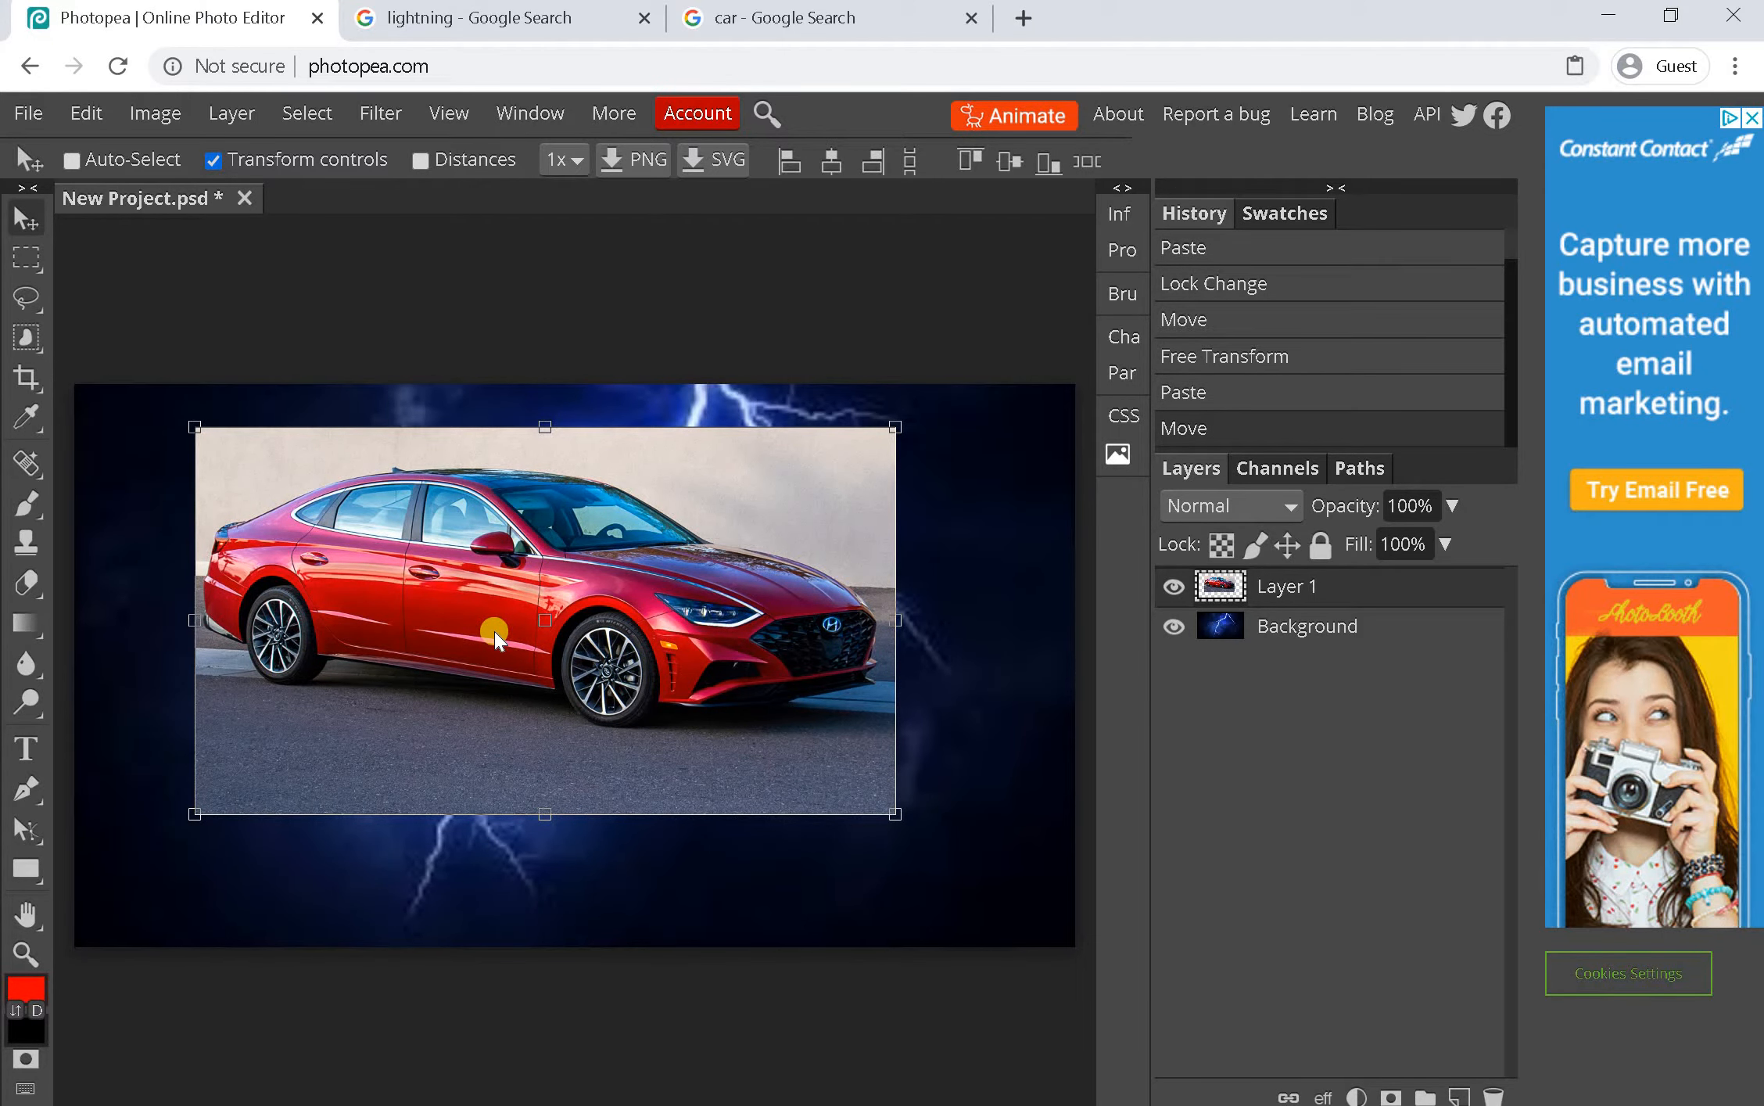
key(Delete)
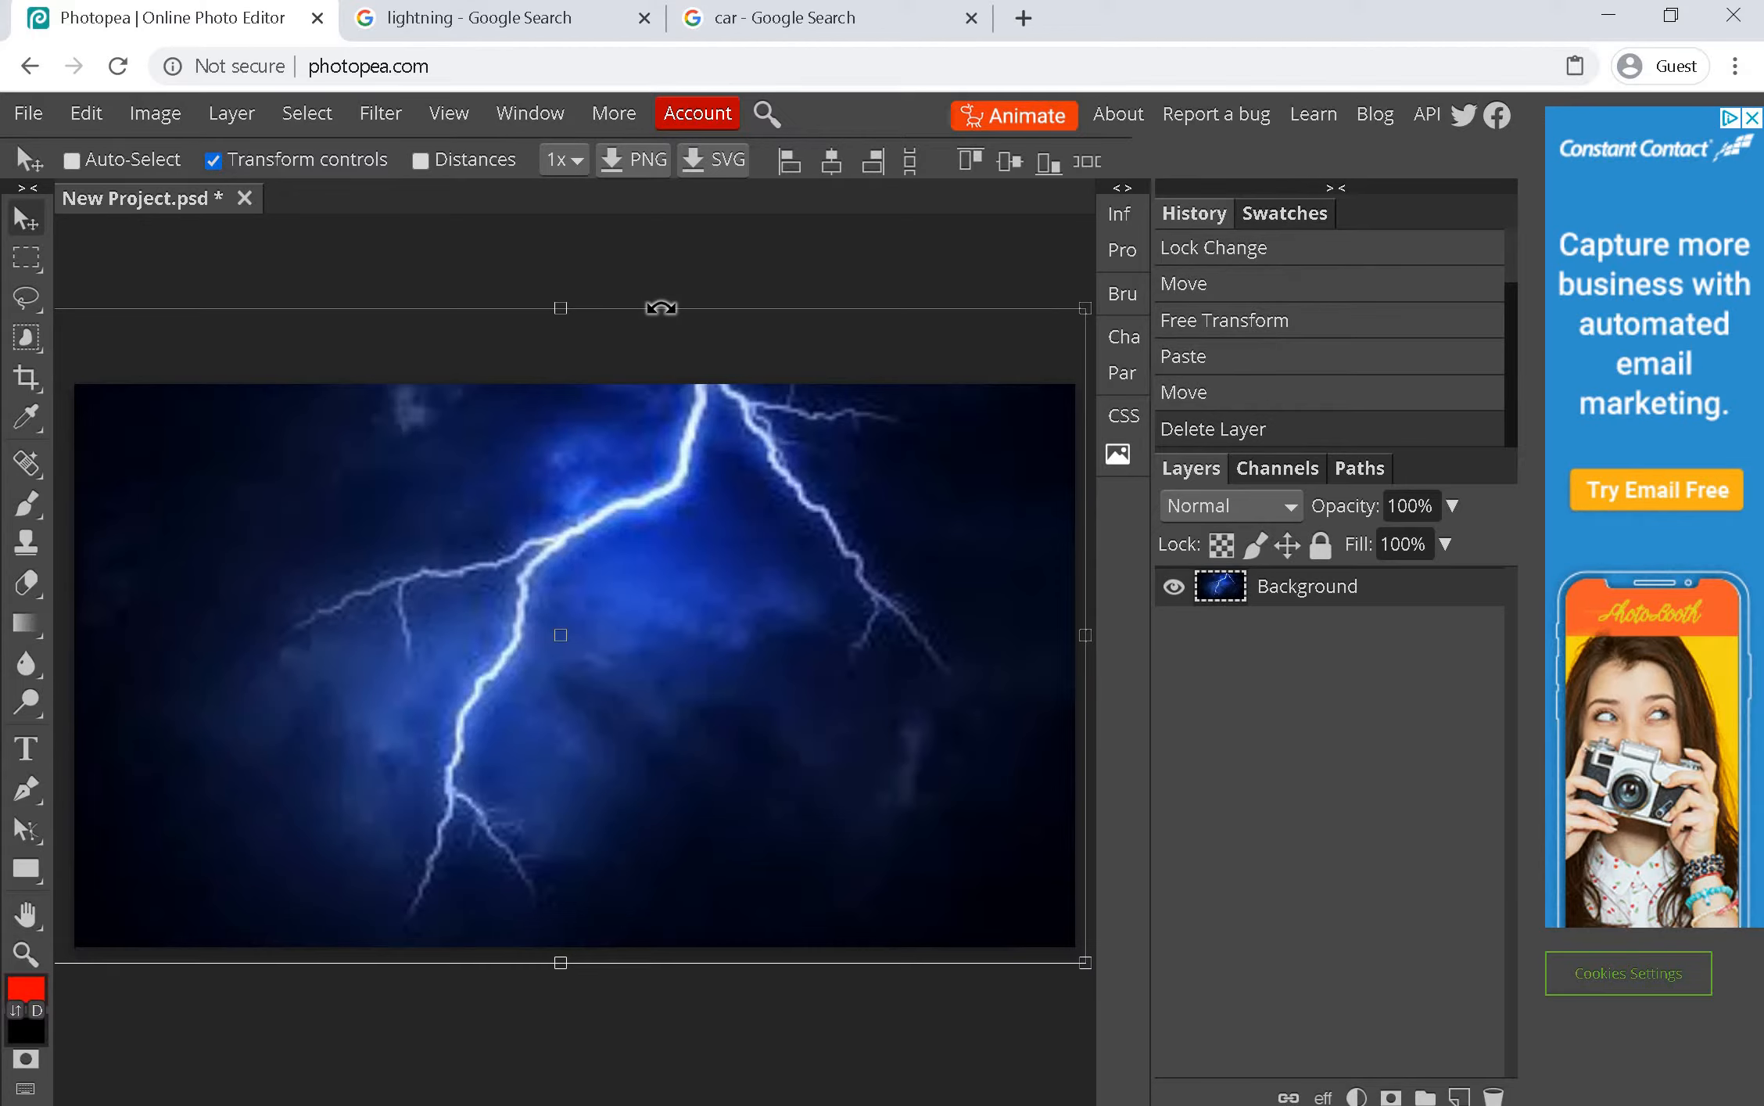
Search Google for "bacround remover" in a new browser tab
click(1021, 22)
text(bac)
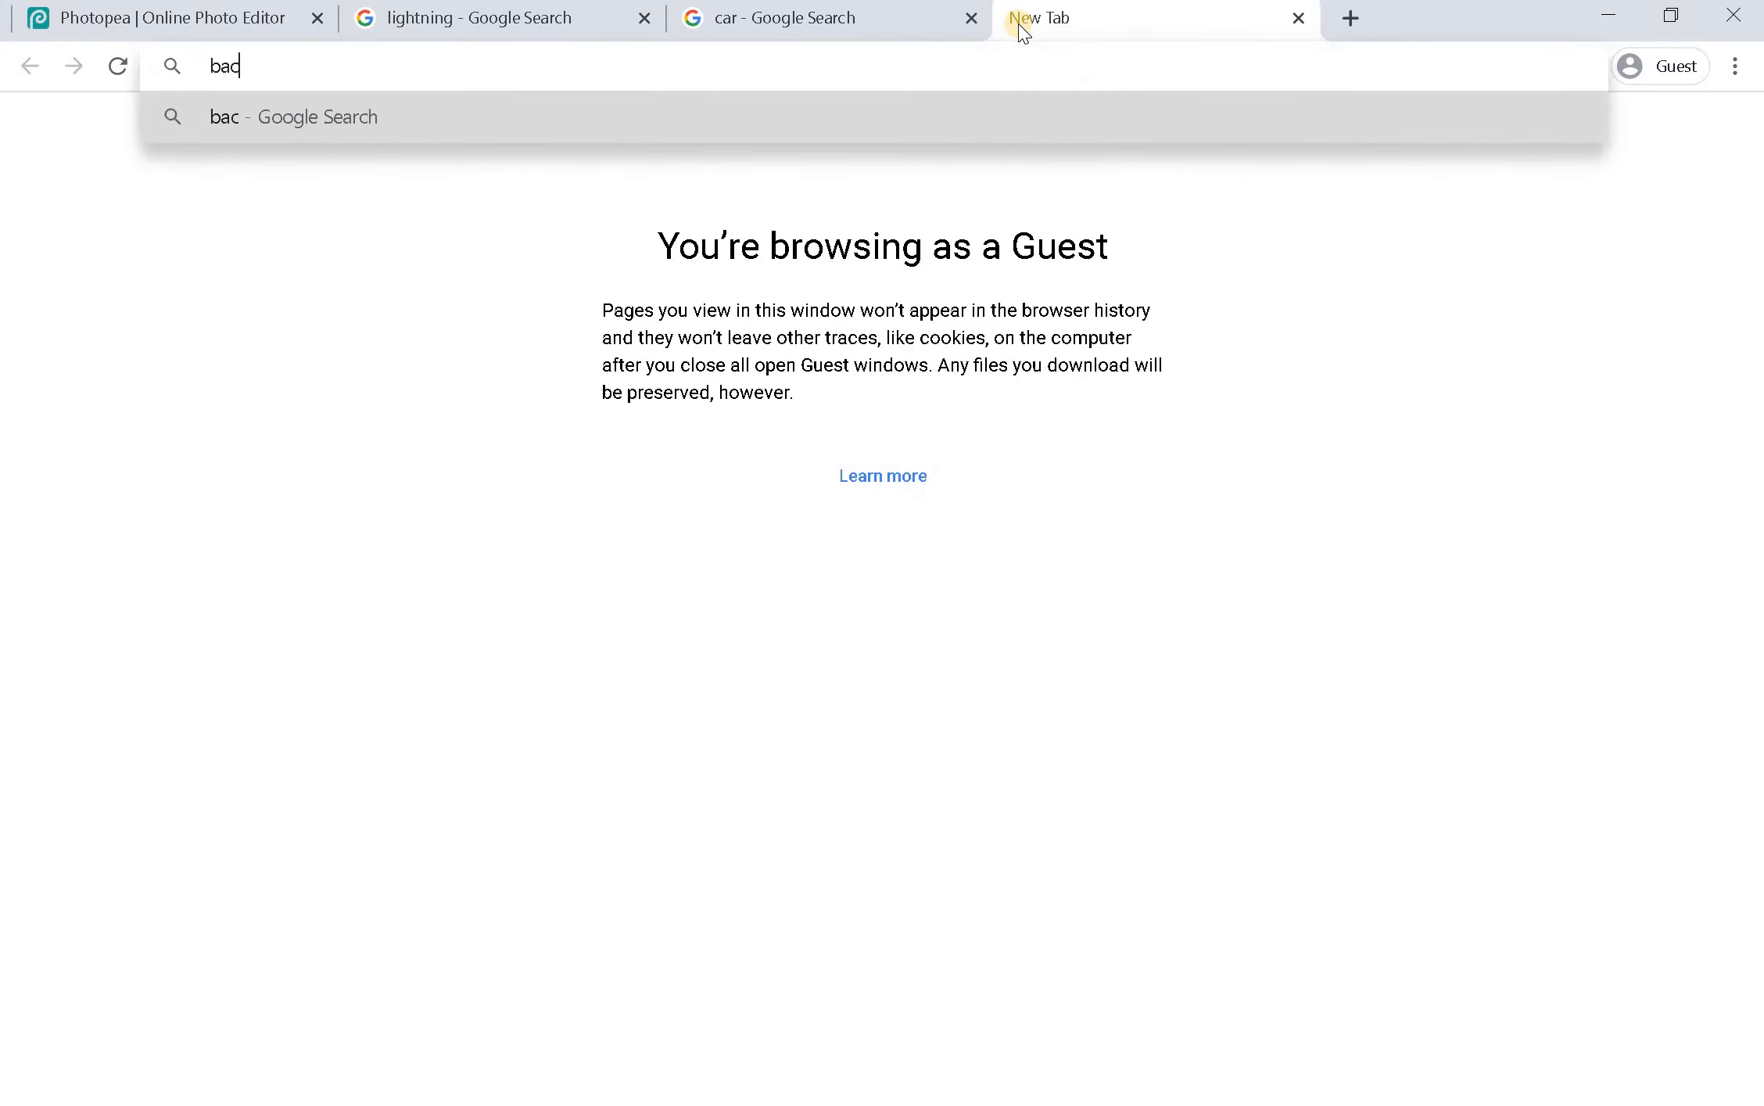
text(round remover)
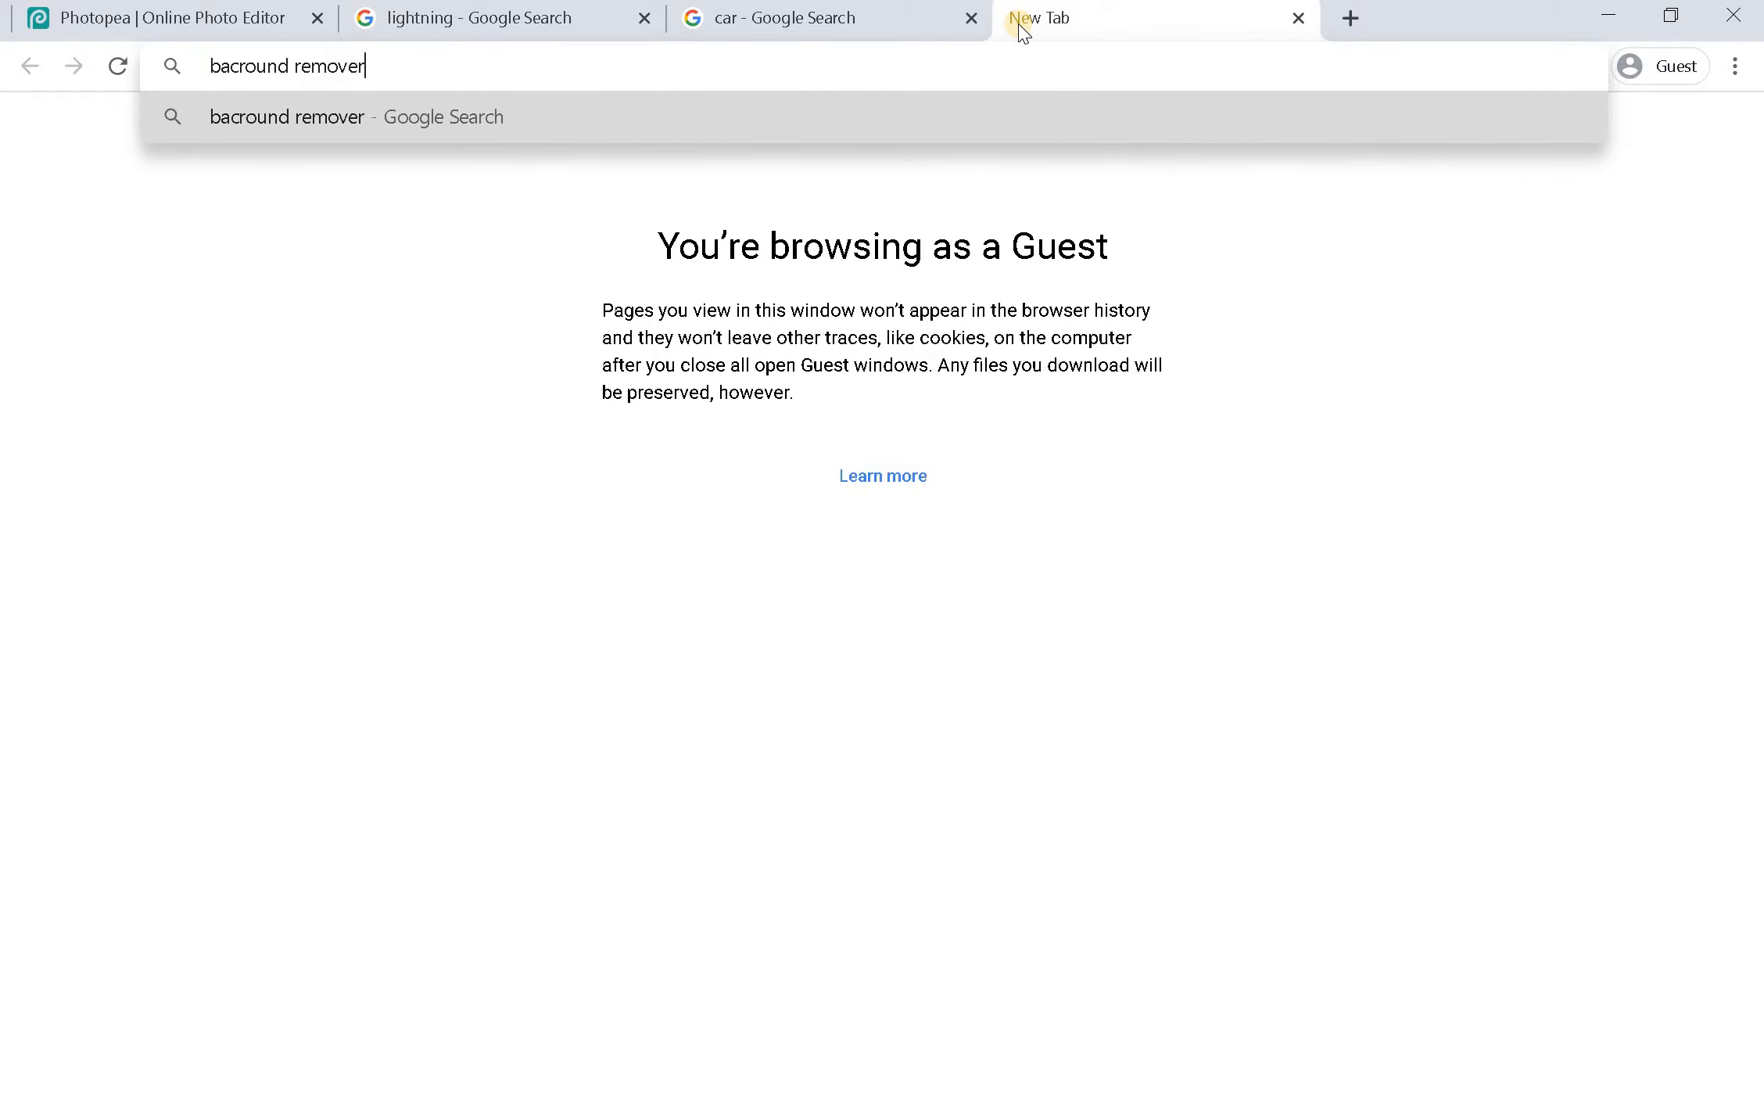
key(Return)
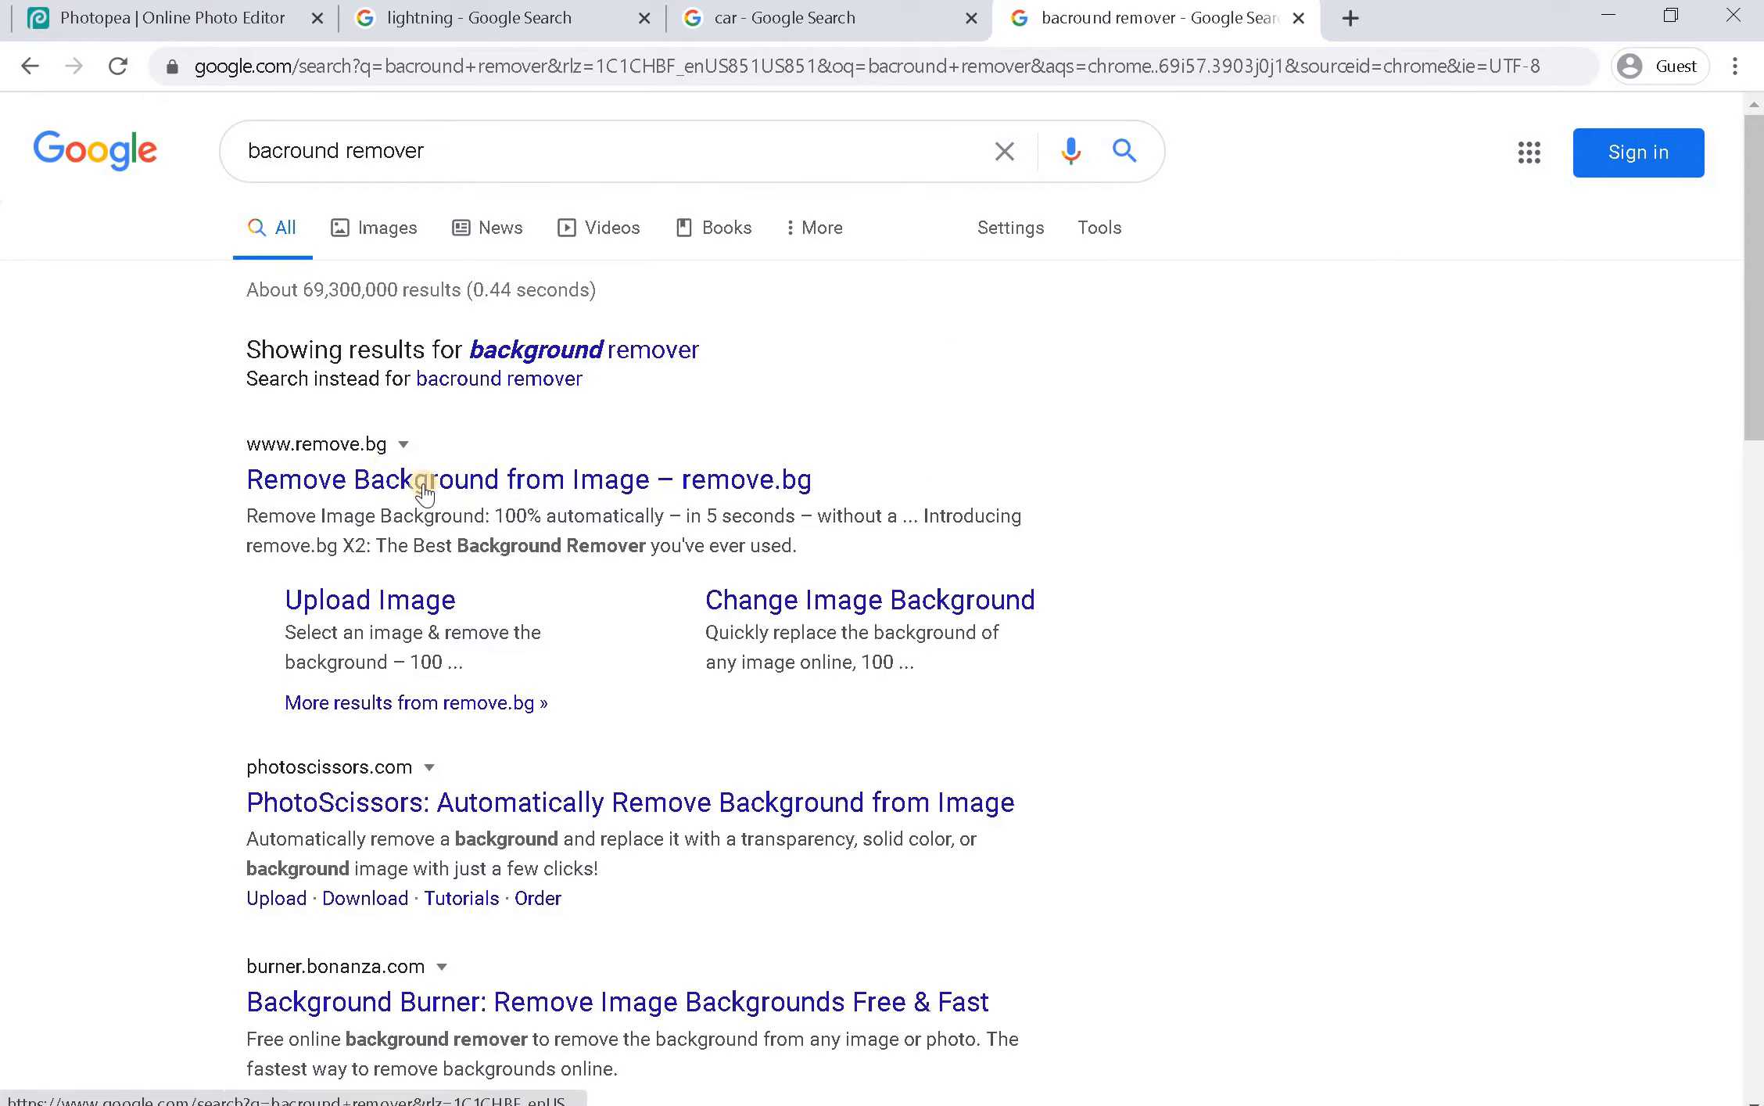
Open the remove.bg website, remove the background from the copied car photo and copy the resulting cut-out
click(372, 474)
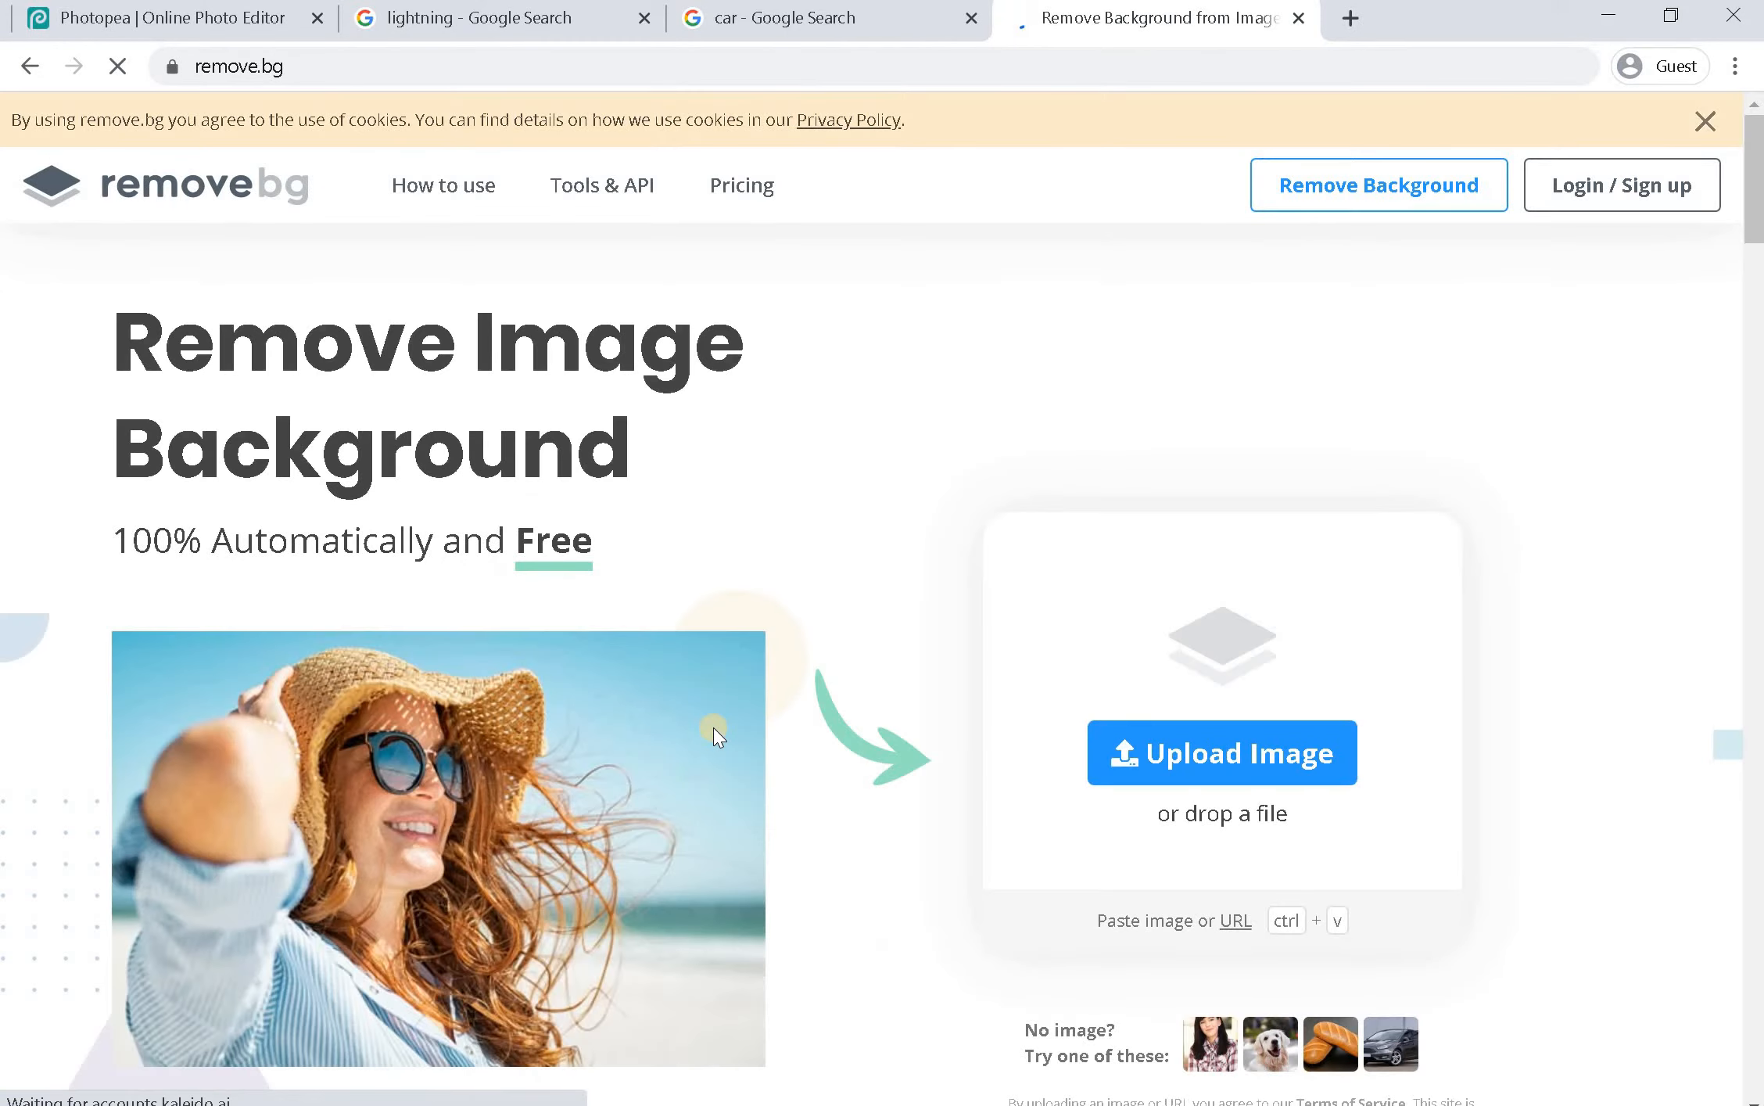
click(713, 728)
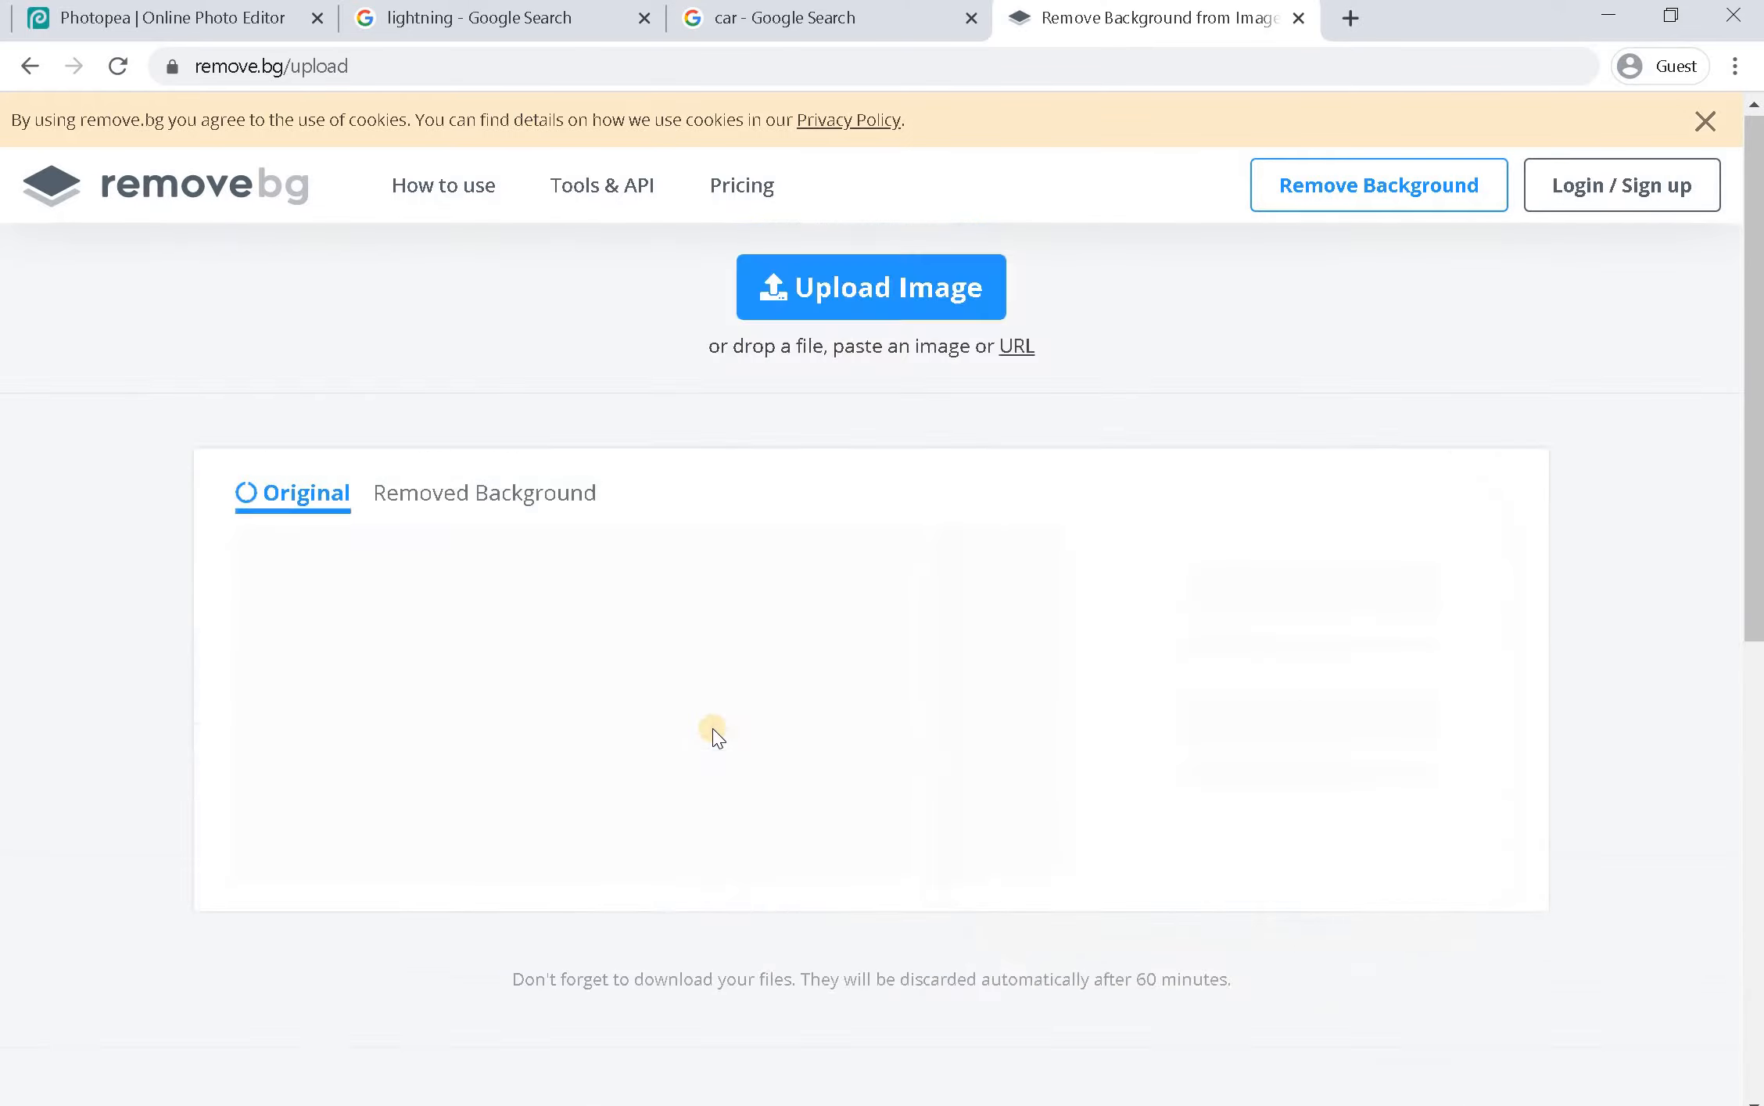
scroll(979, 655, up, 3)
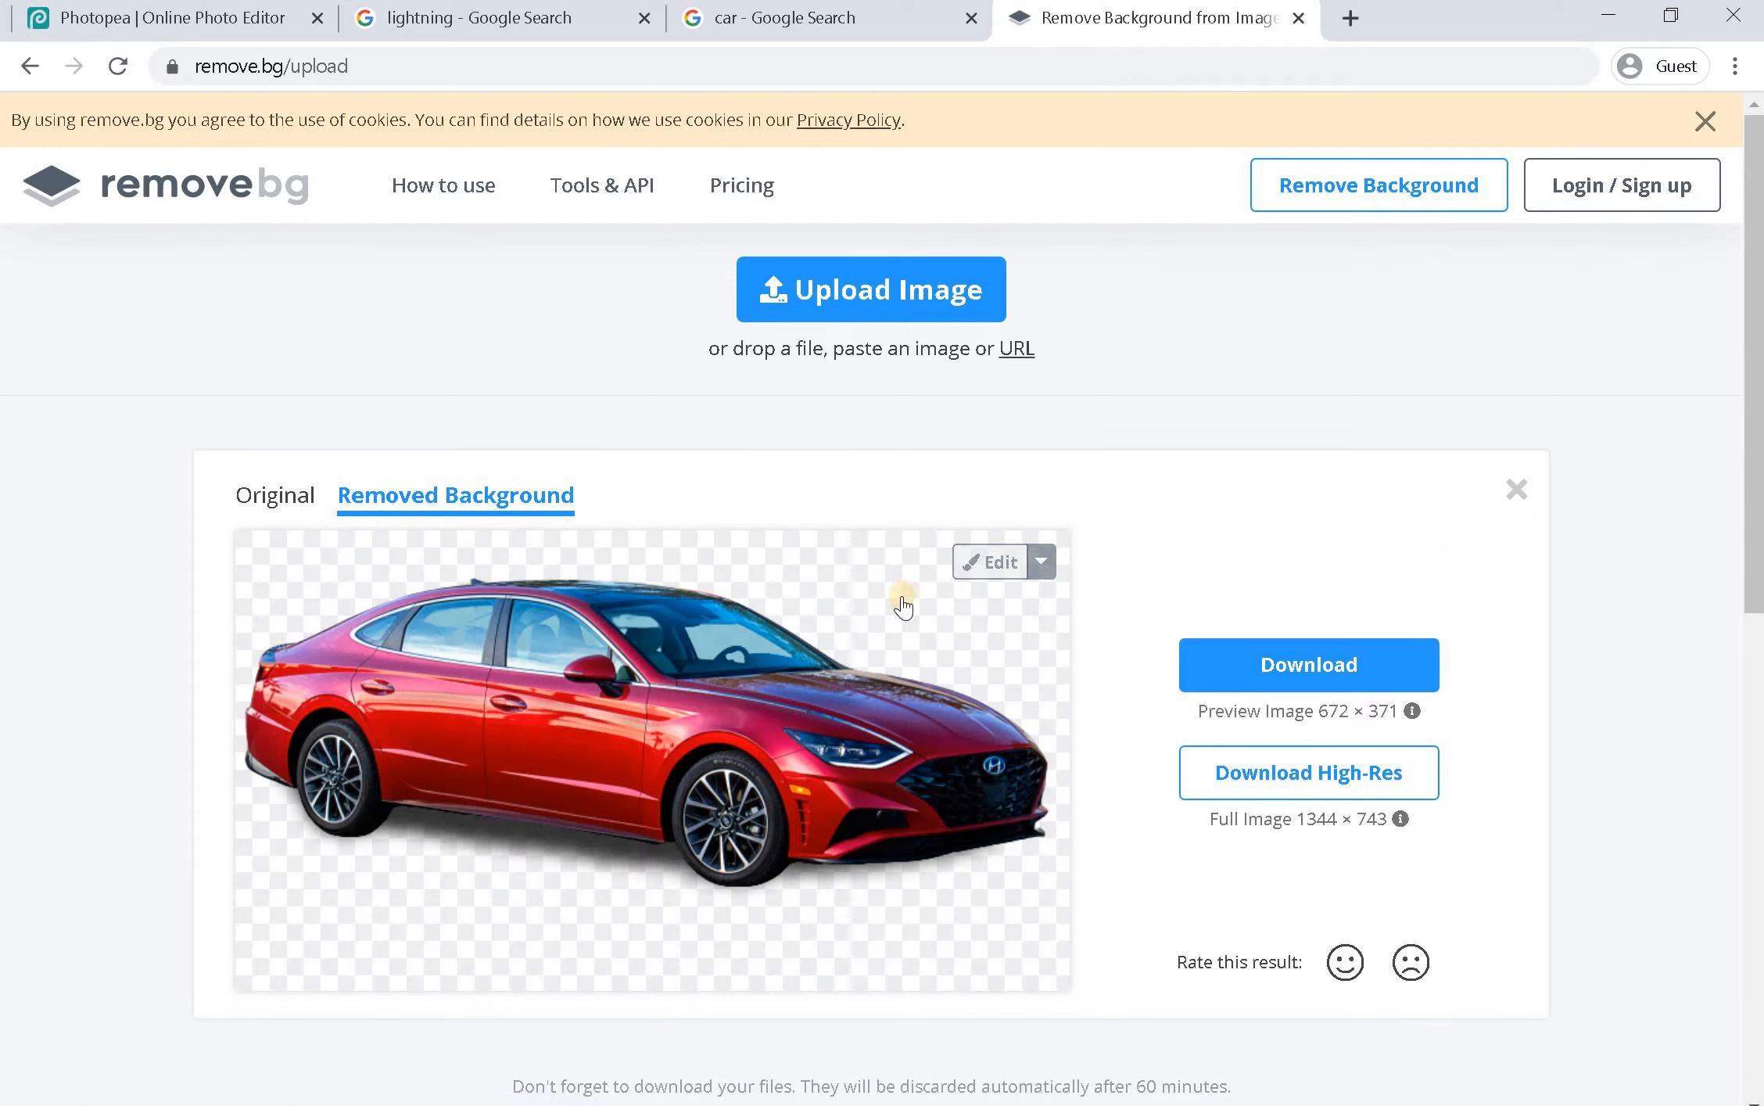
right_click(557, 702)
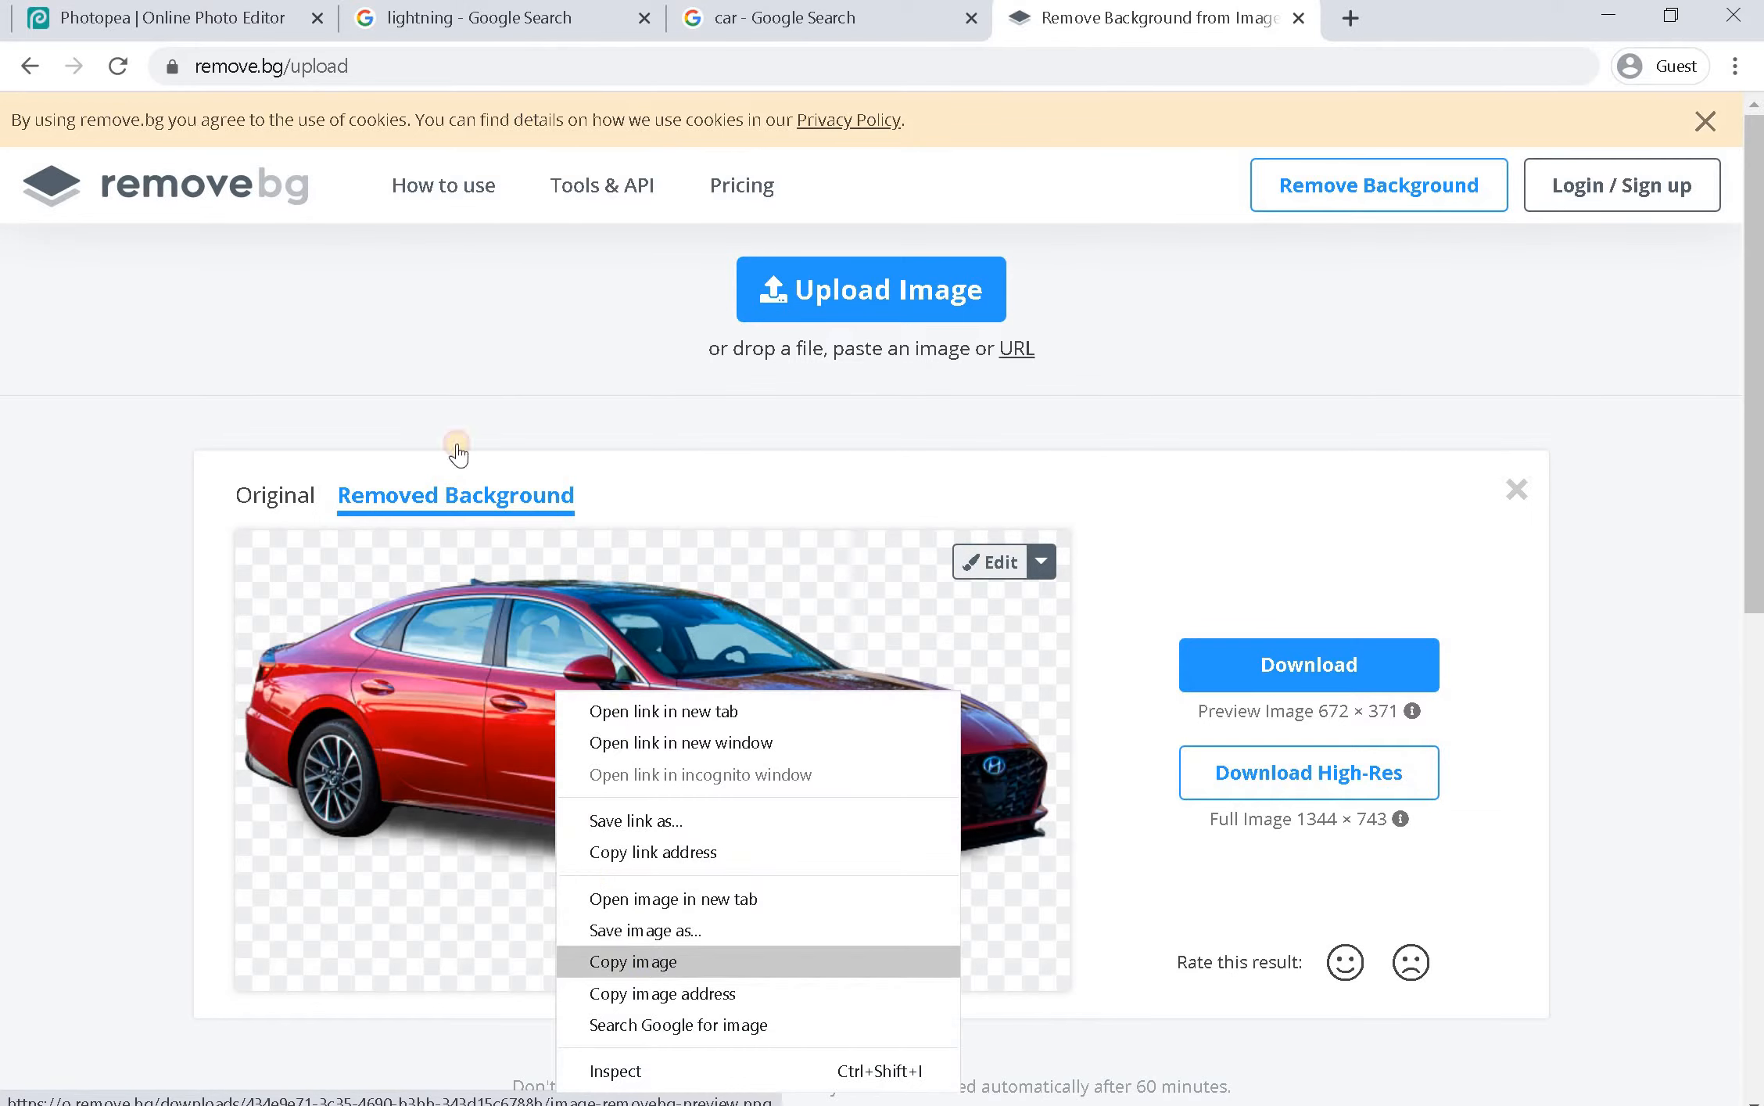
Paste the car cut-out into the Photopea project, mirrored horizontally, enlarged to about 133% wide and 166% high, in the canvas's lower-right corner
click(137, 36)
key(ctrl+v)
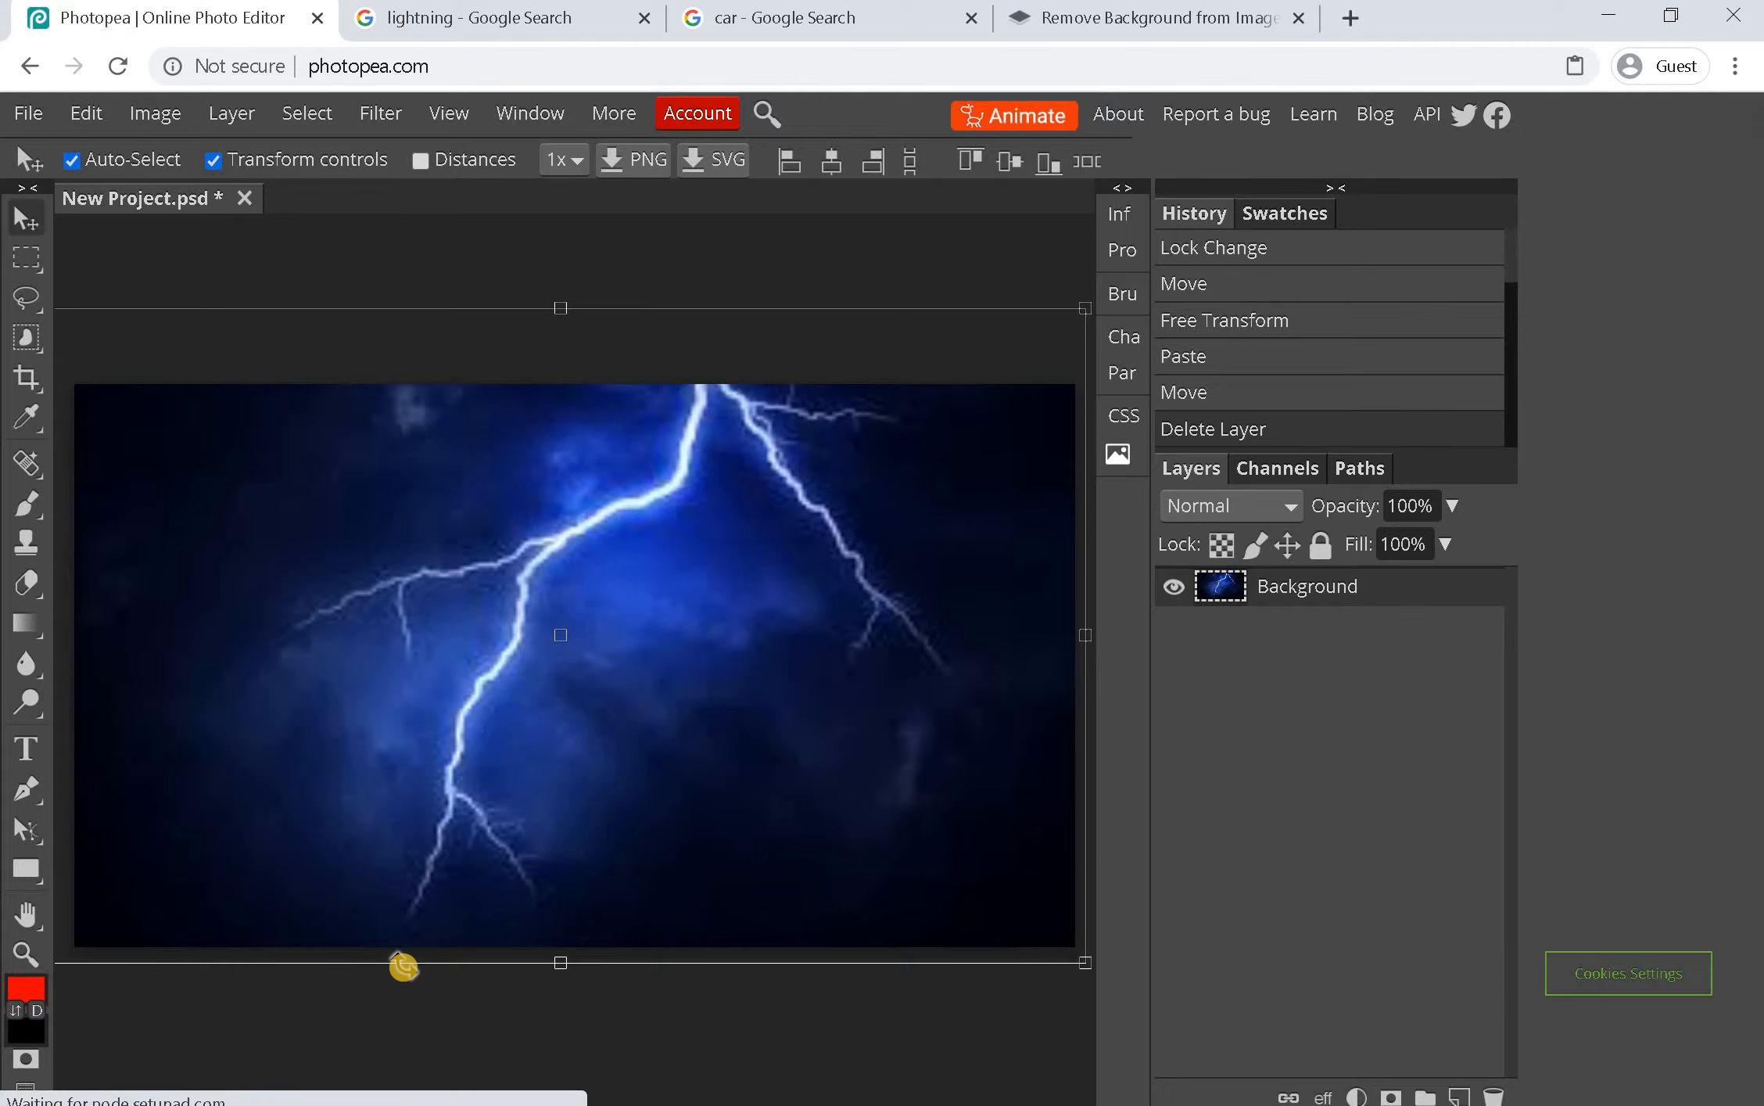
drag(561, 541, 989, 664)
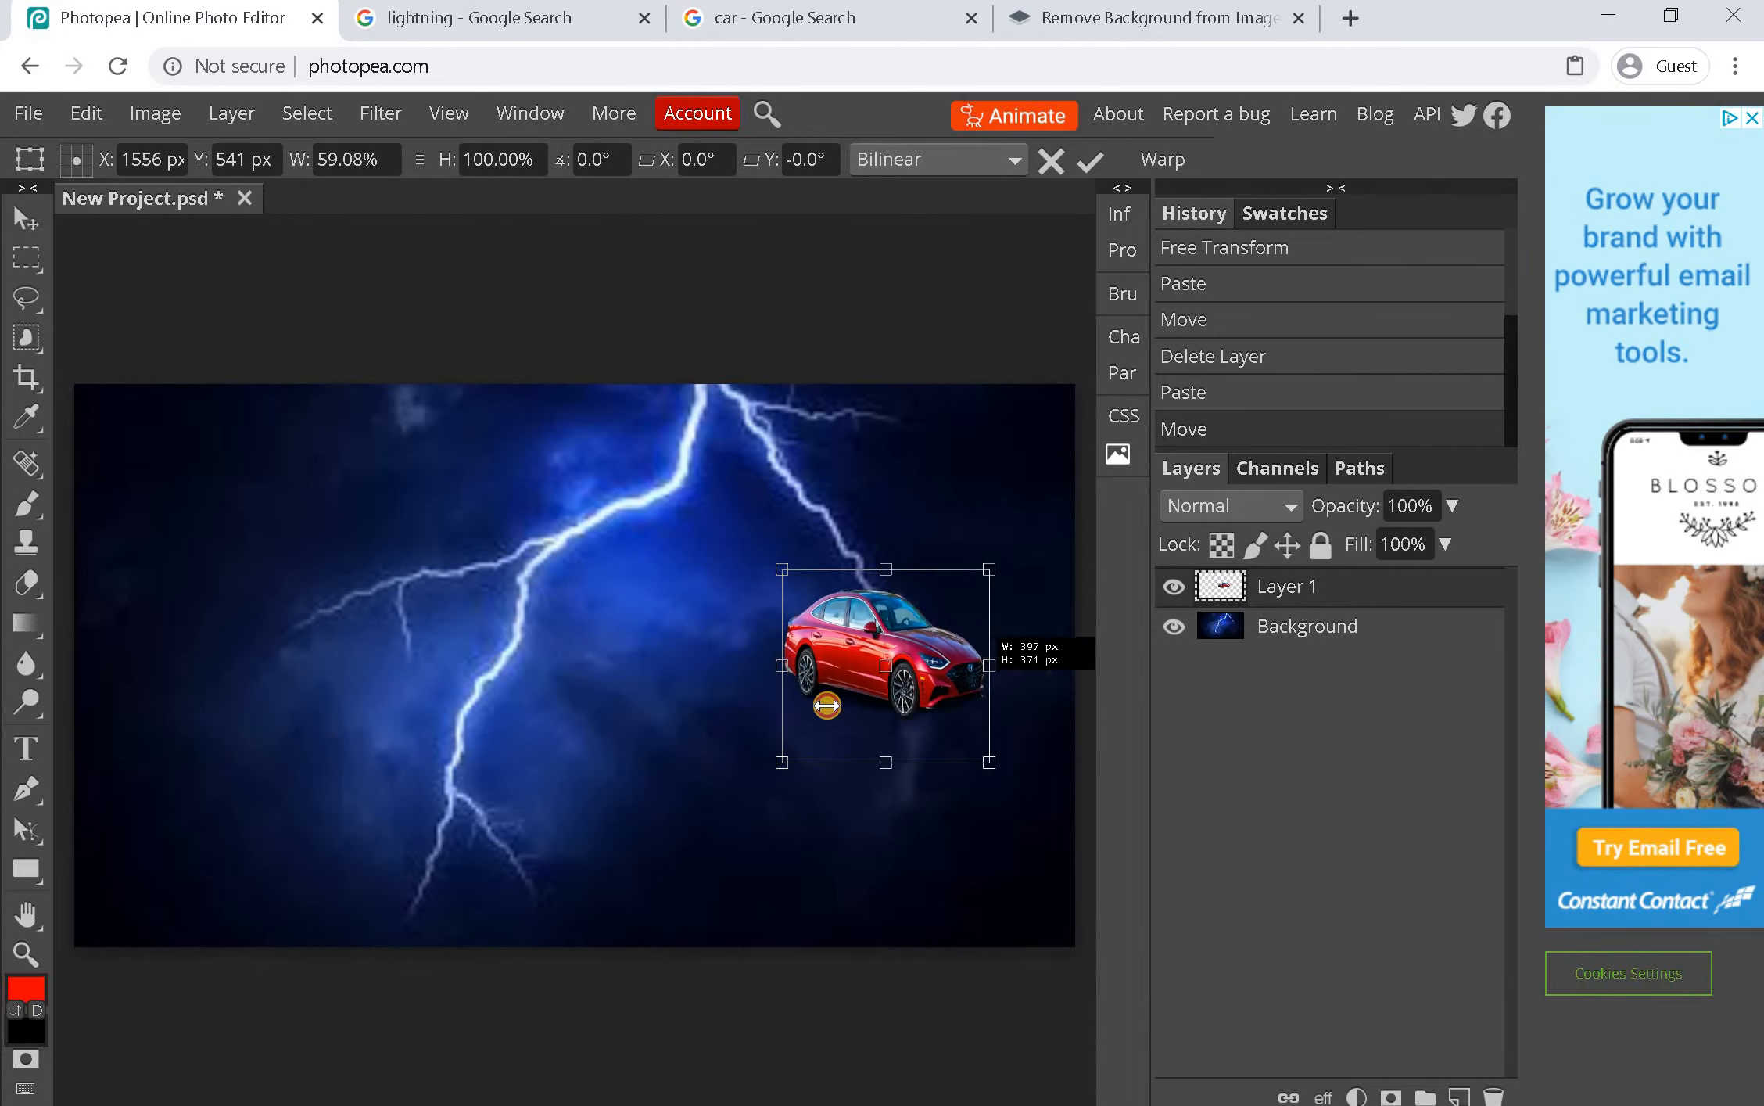
drag(827, 705, 316, 728)
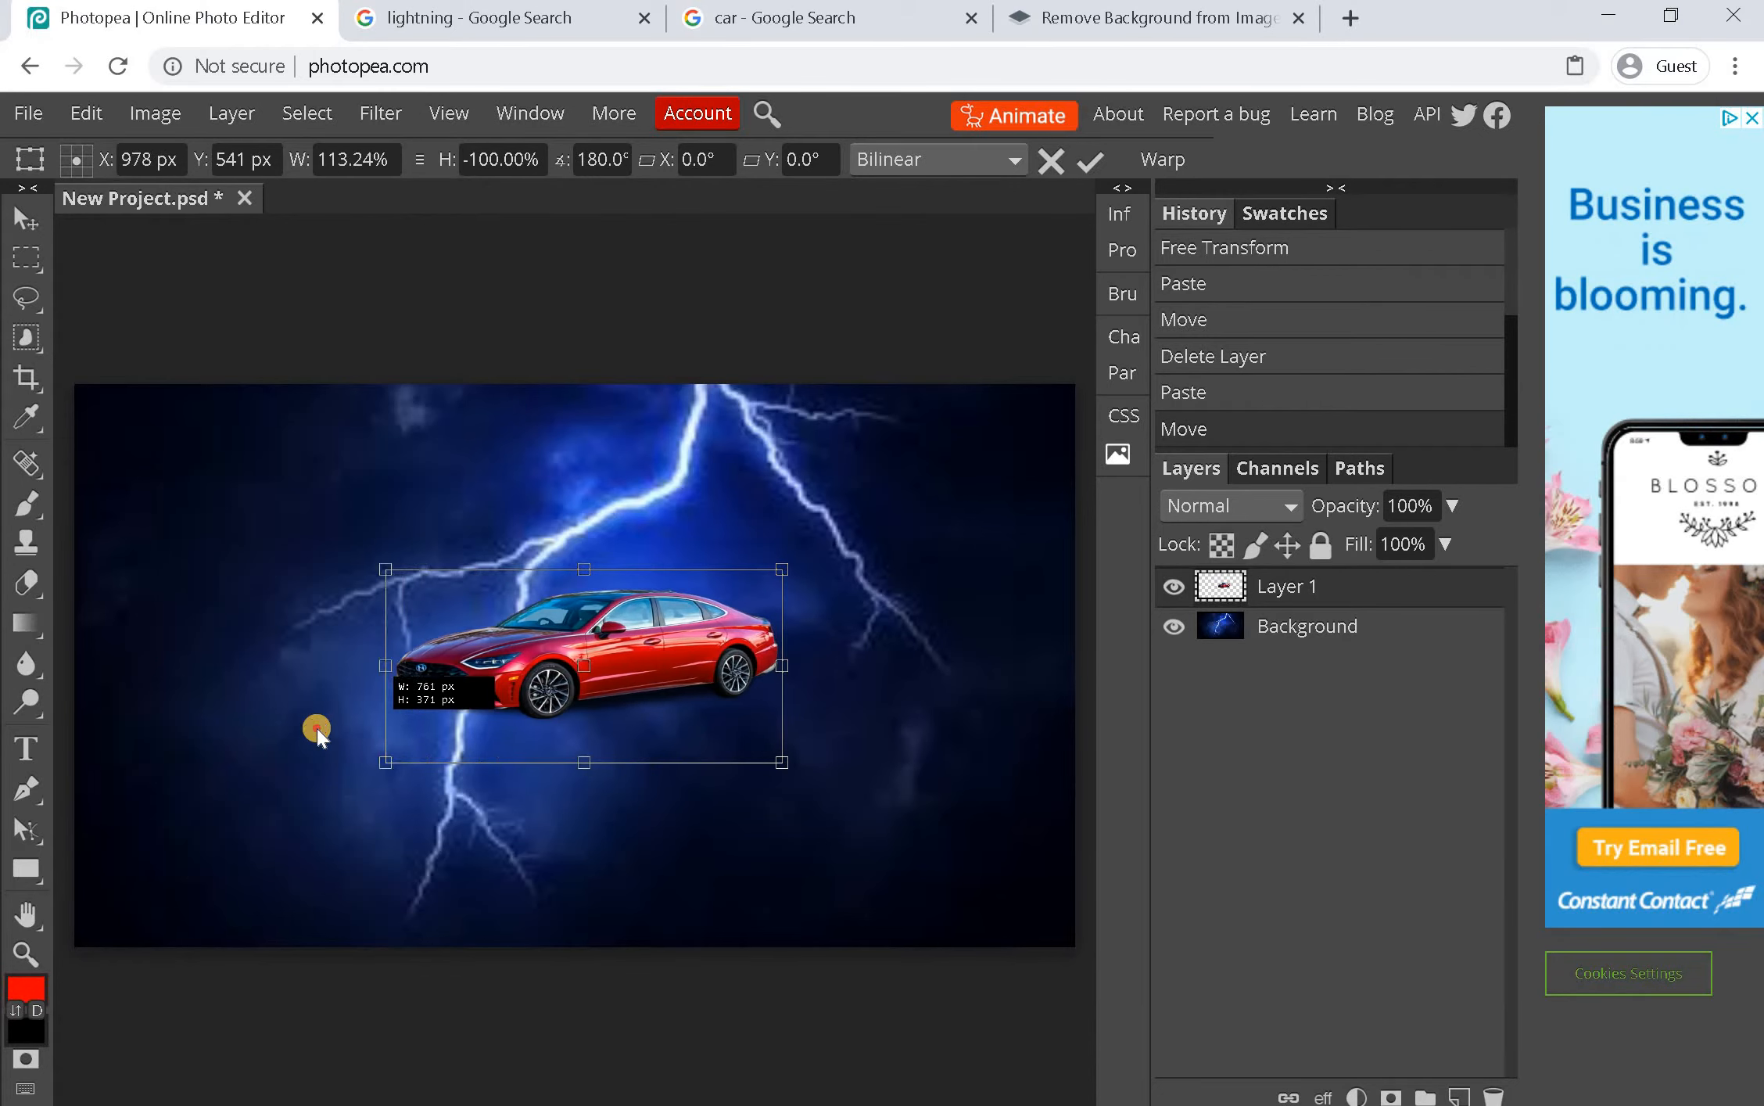
drag(549, 760, 762, 727)
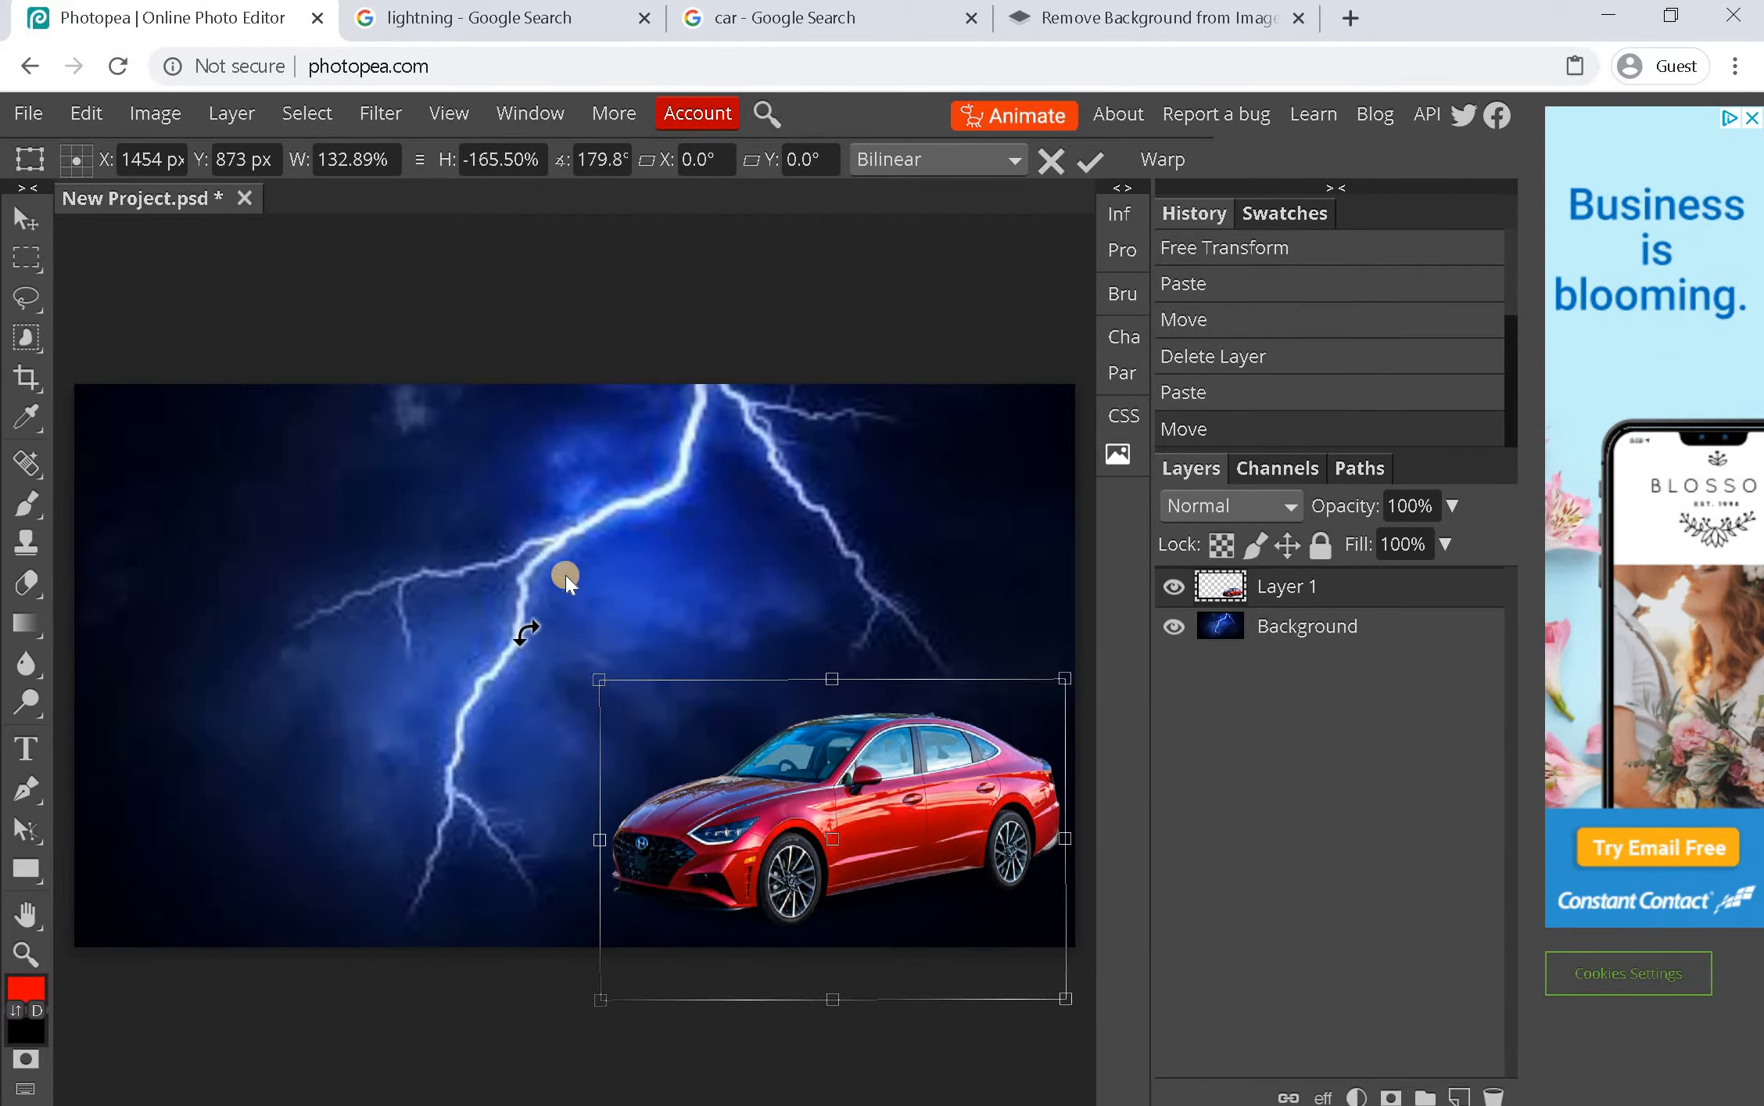
drag(796, 646, 797, 649)
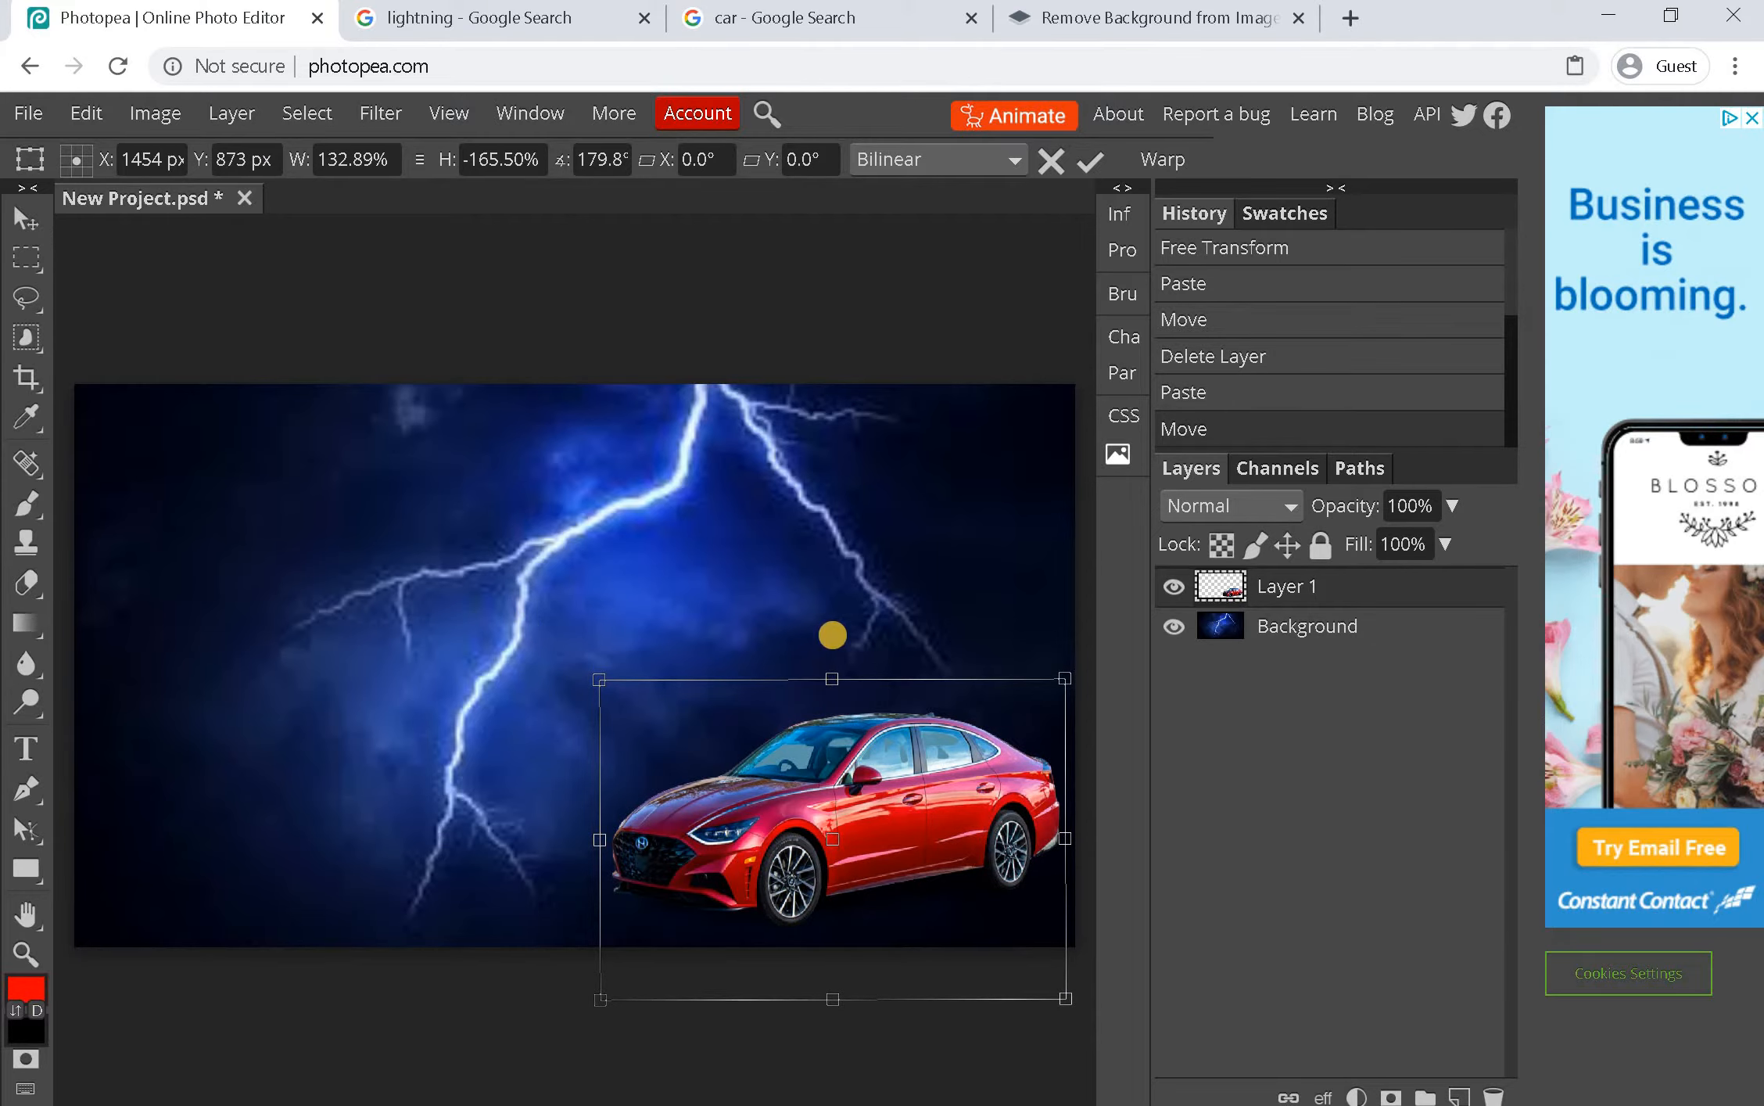
Search Google Images for "person clipart" in a new browser tab
click(1349, 18)
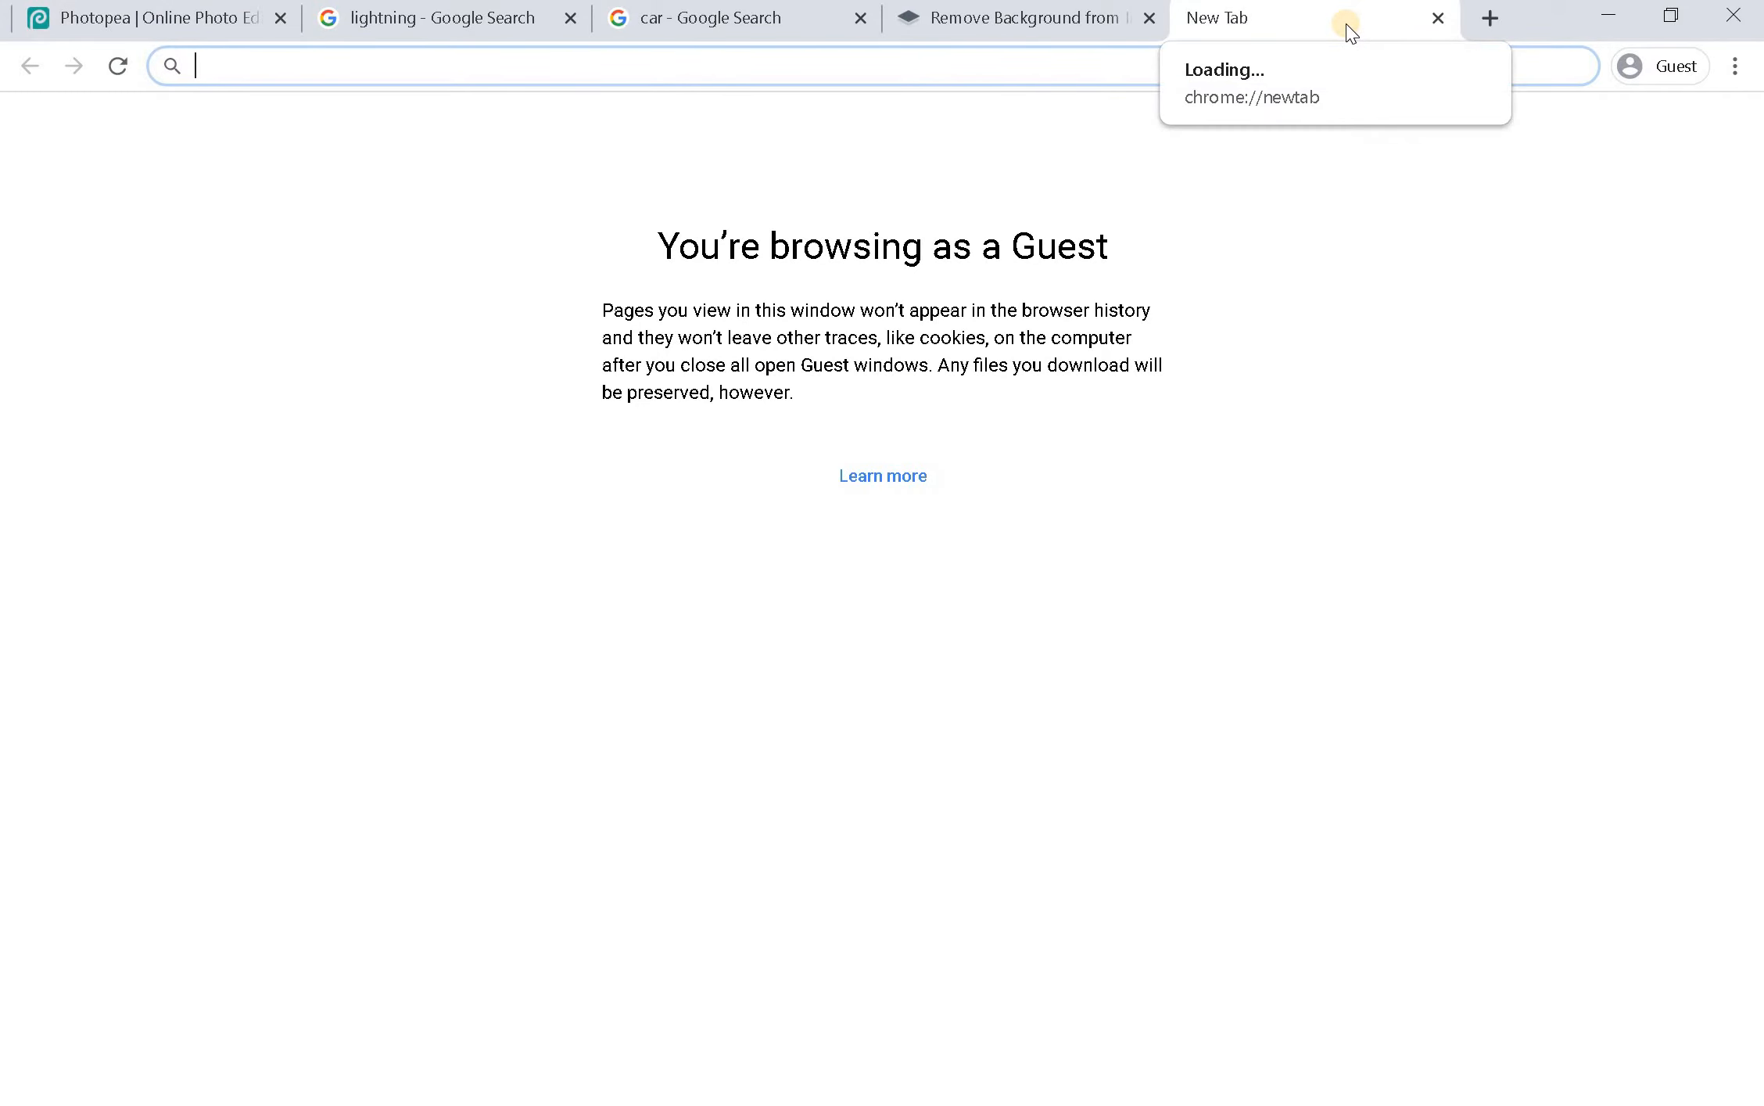
text(person)
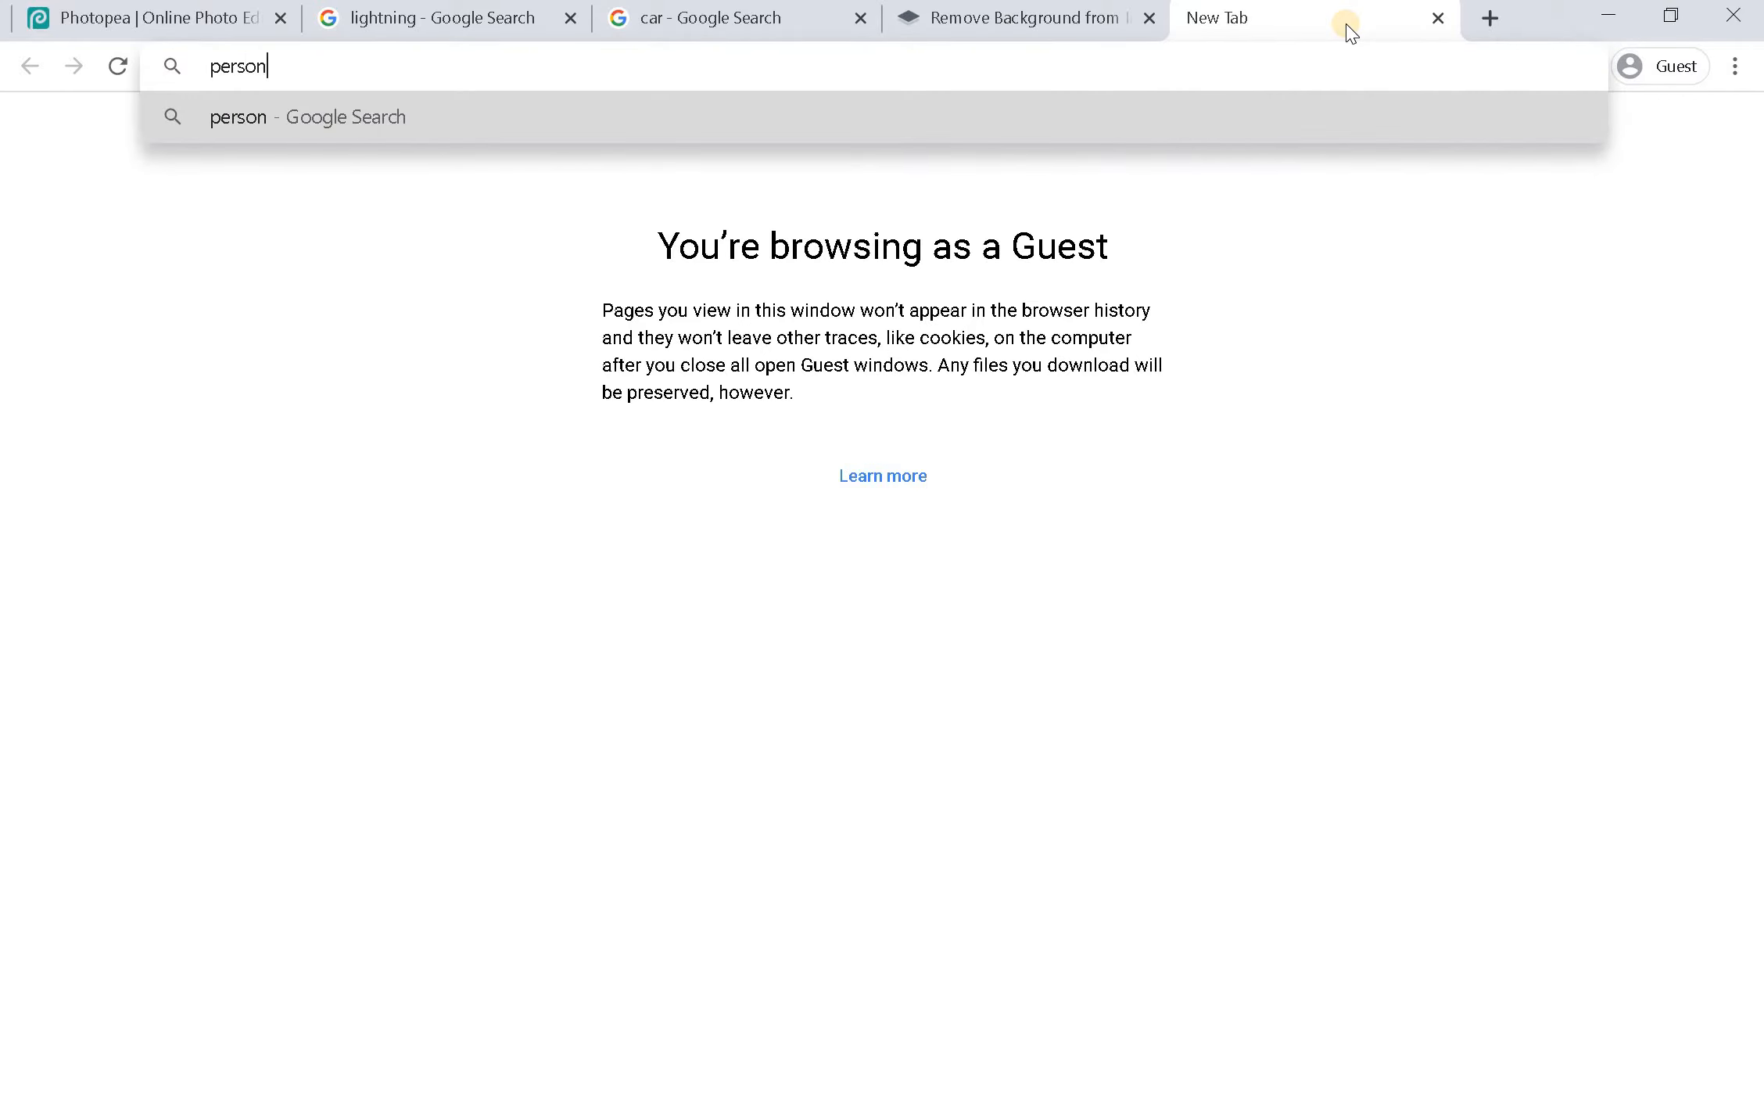
key(Return)
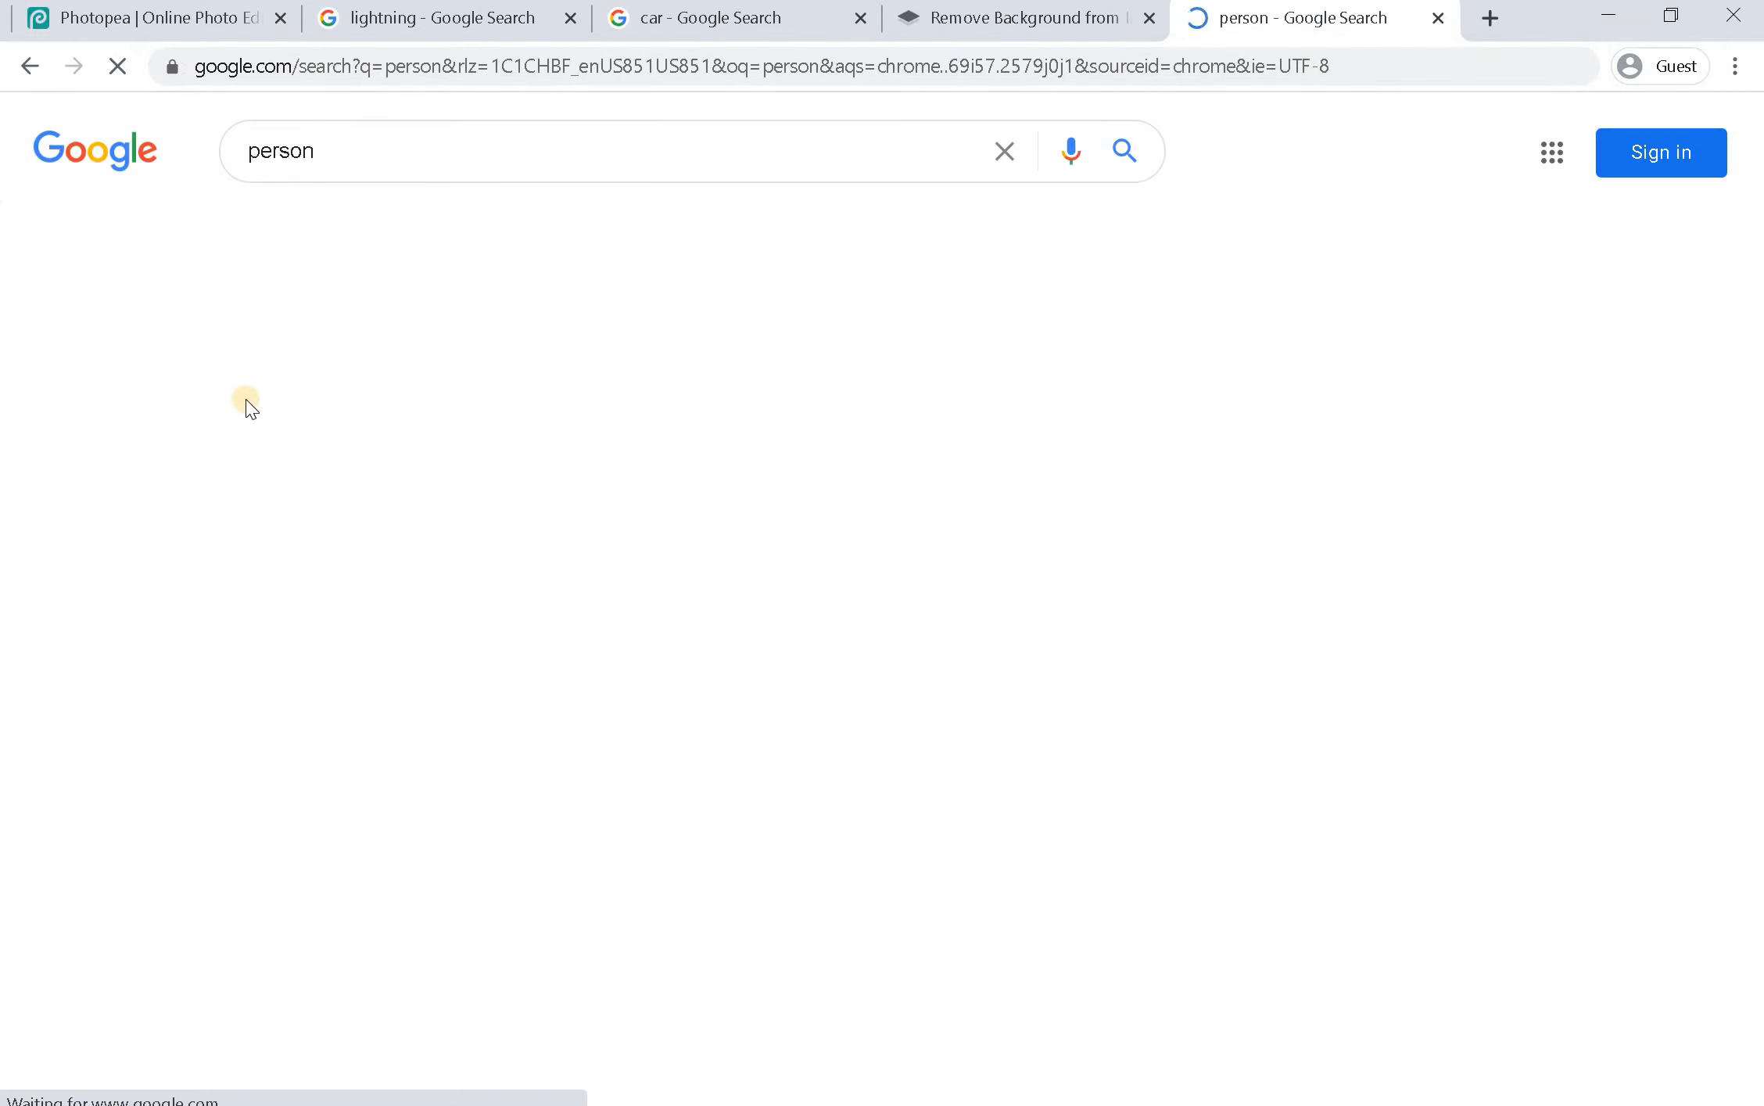
click(374, 163)
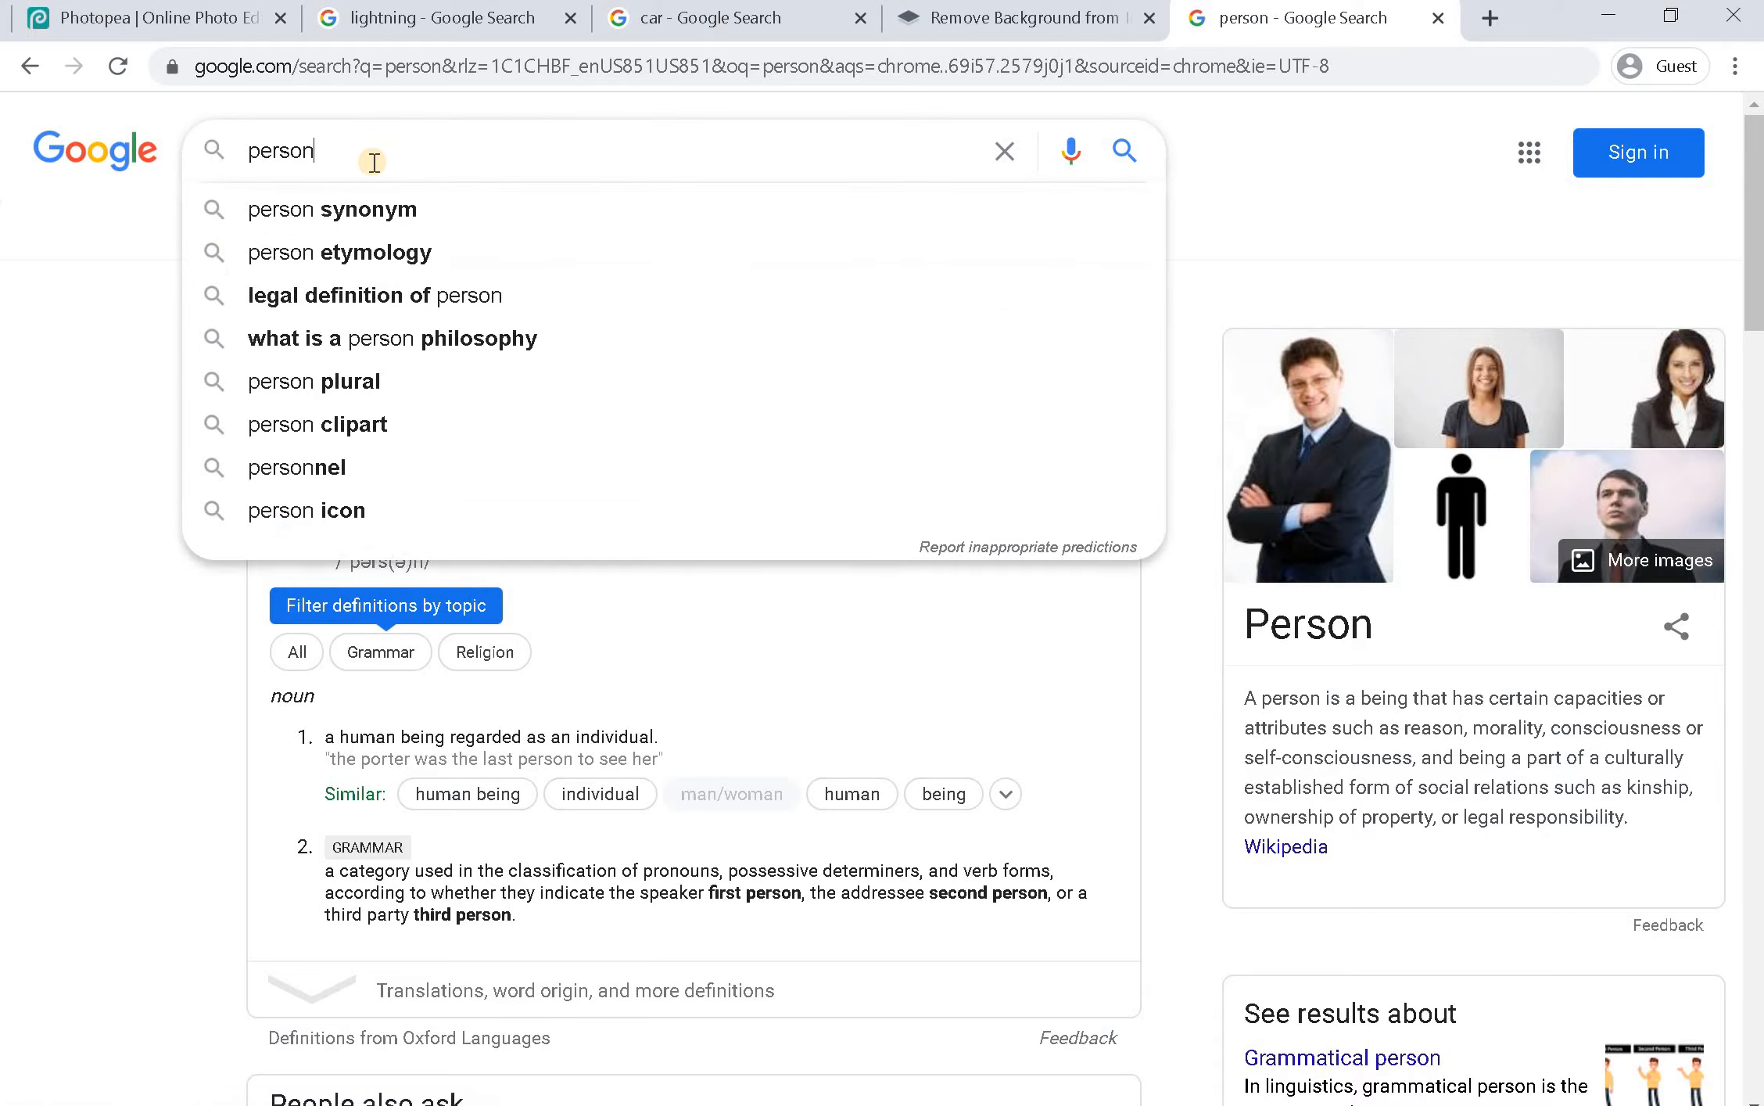
text(clip)
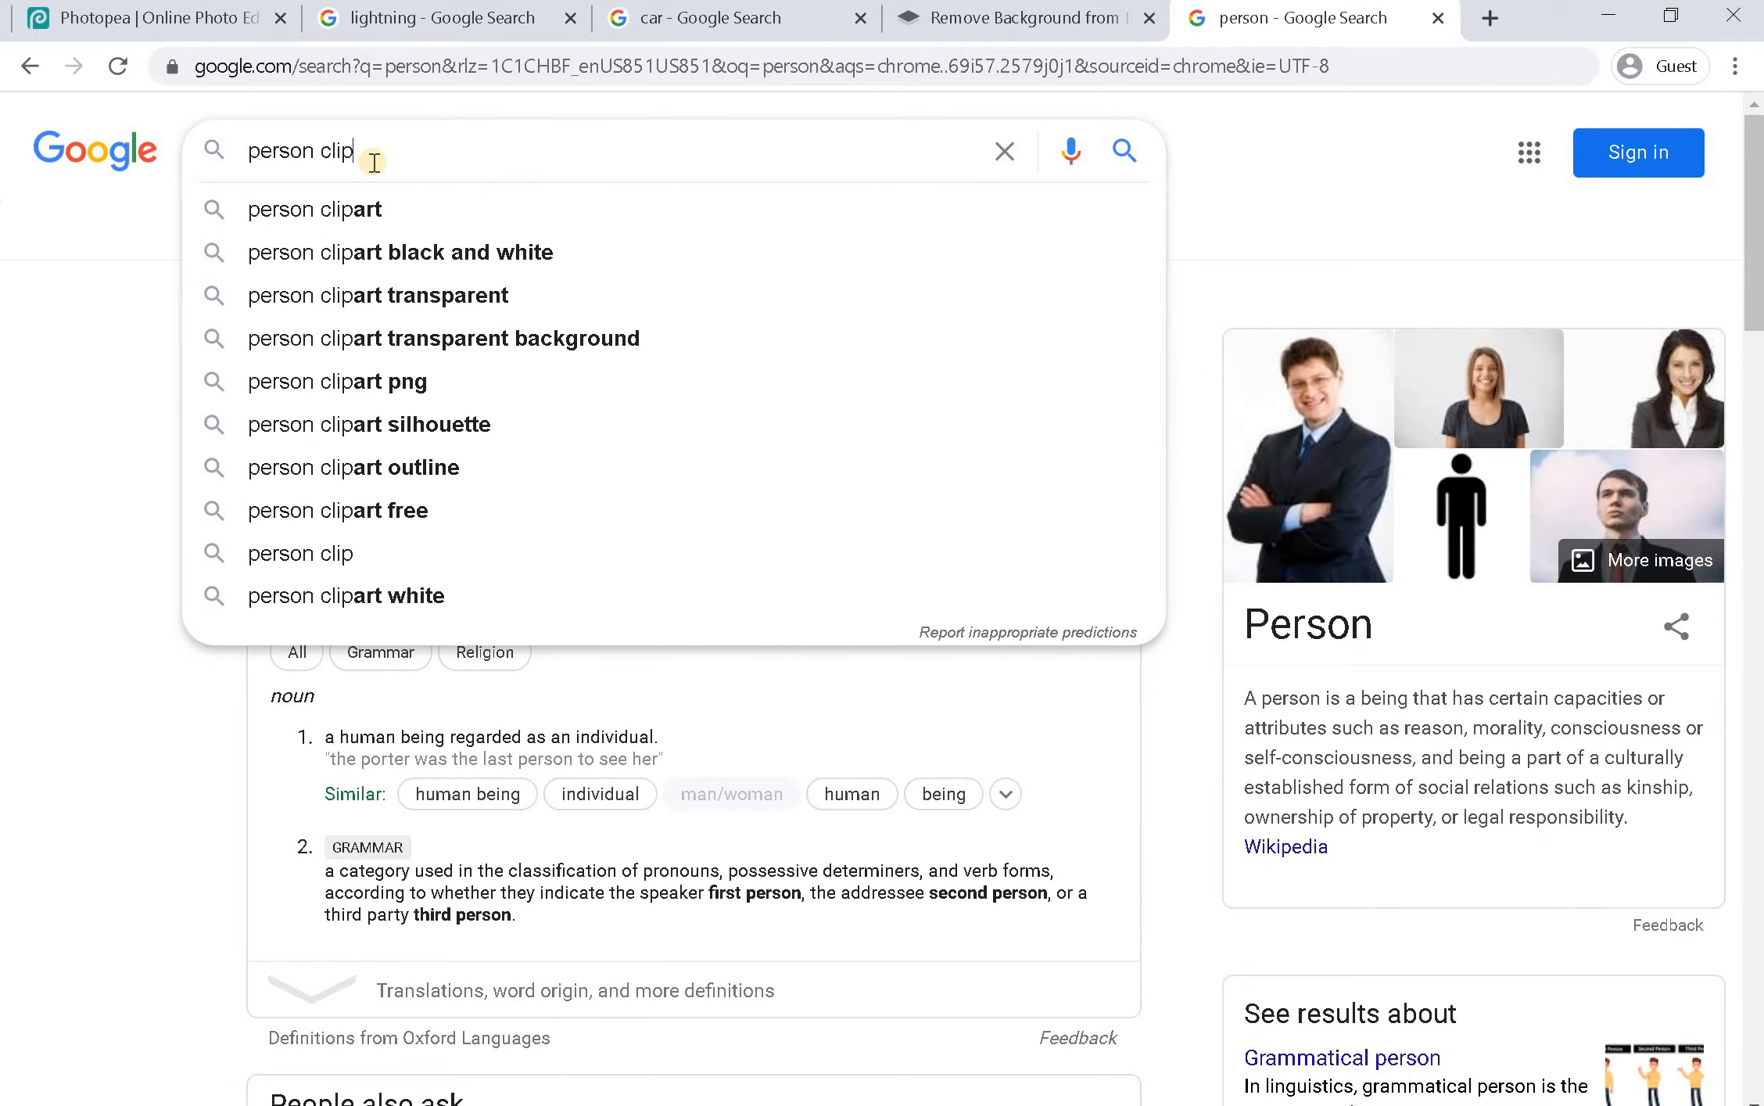
key(Down)
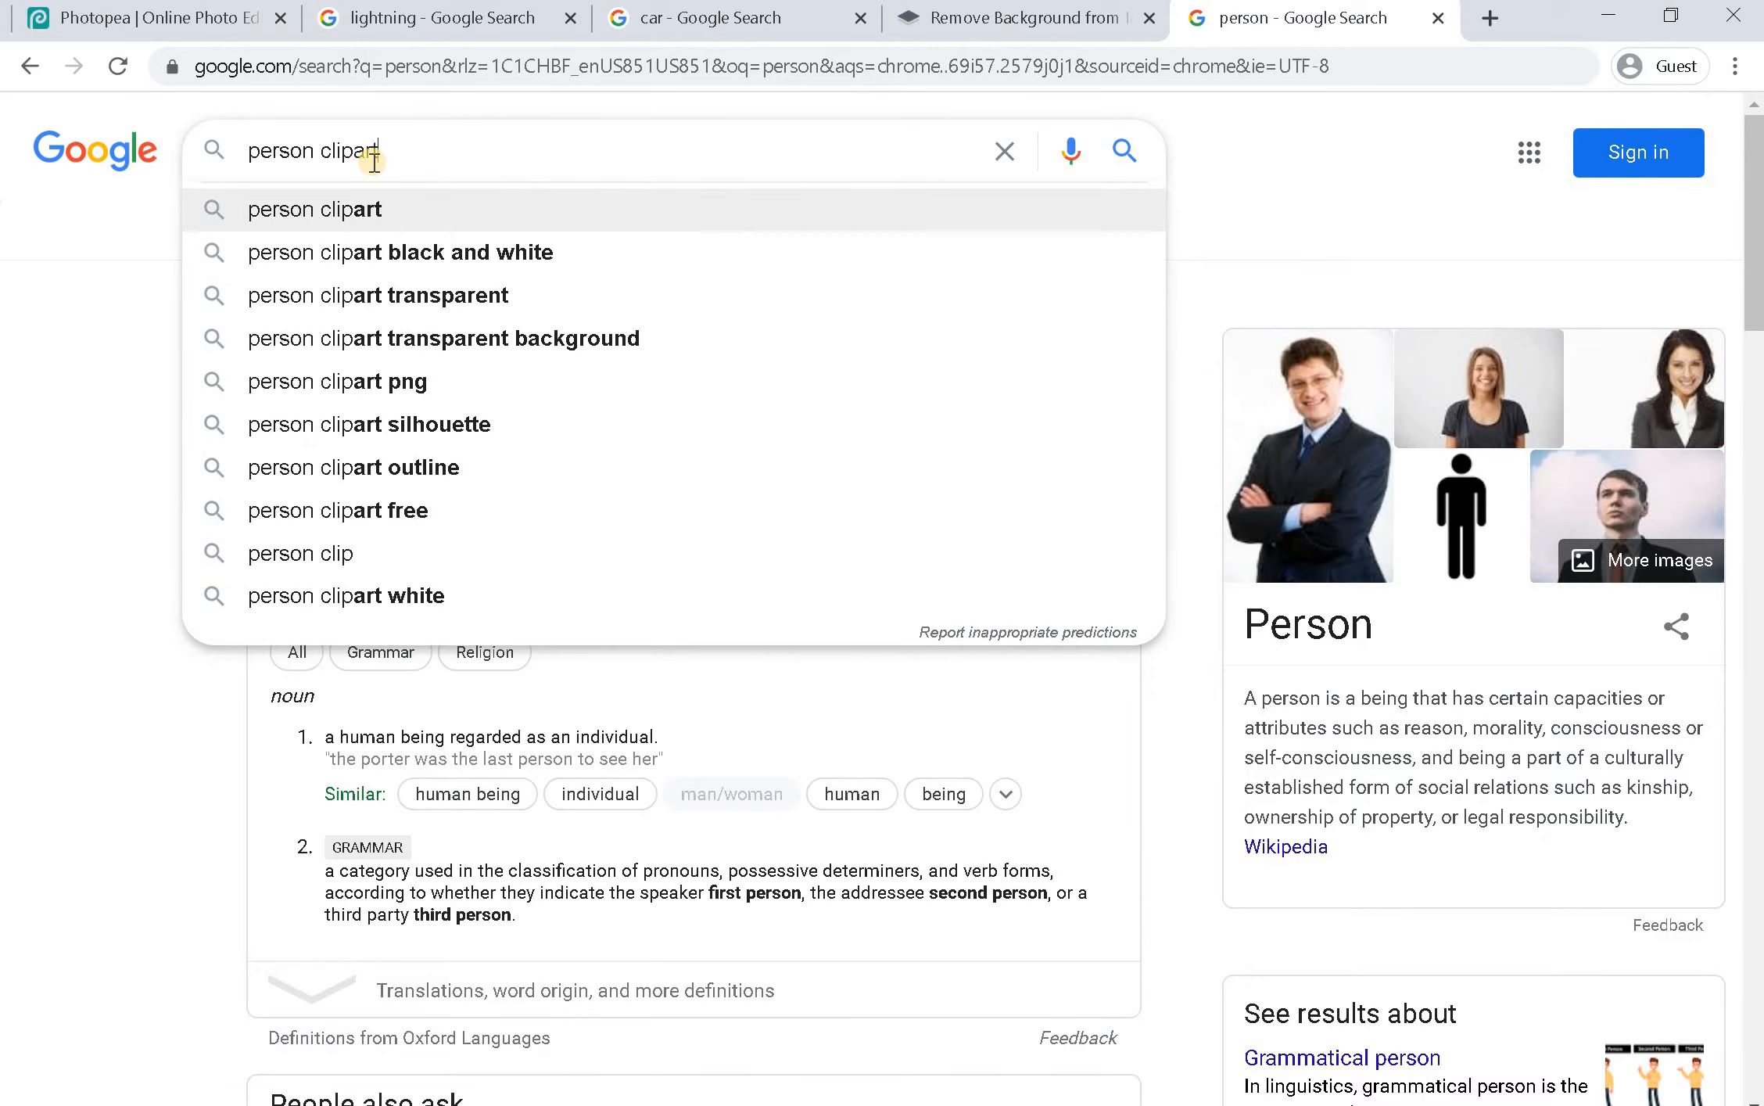
key(Return)
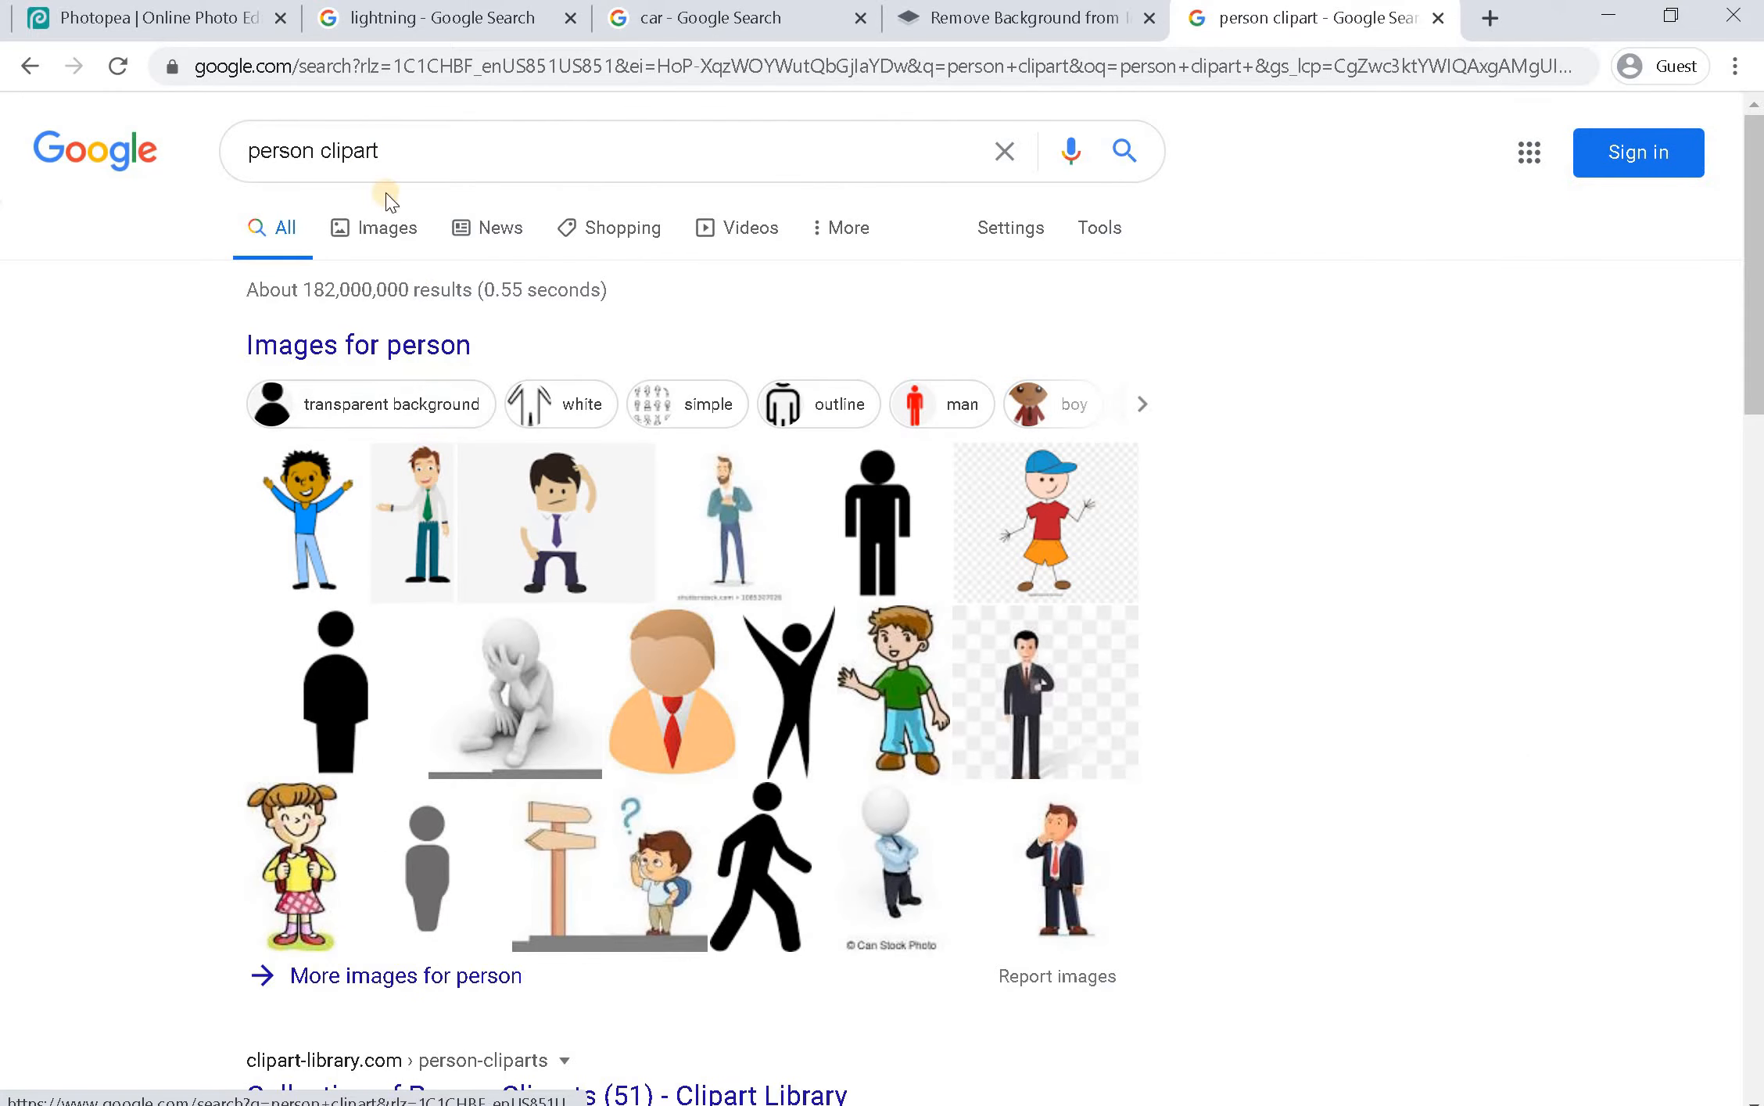
click(383, 233)
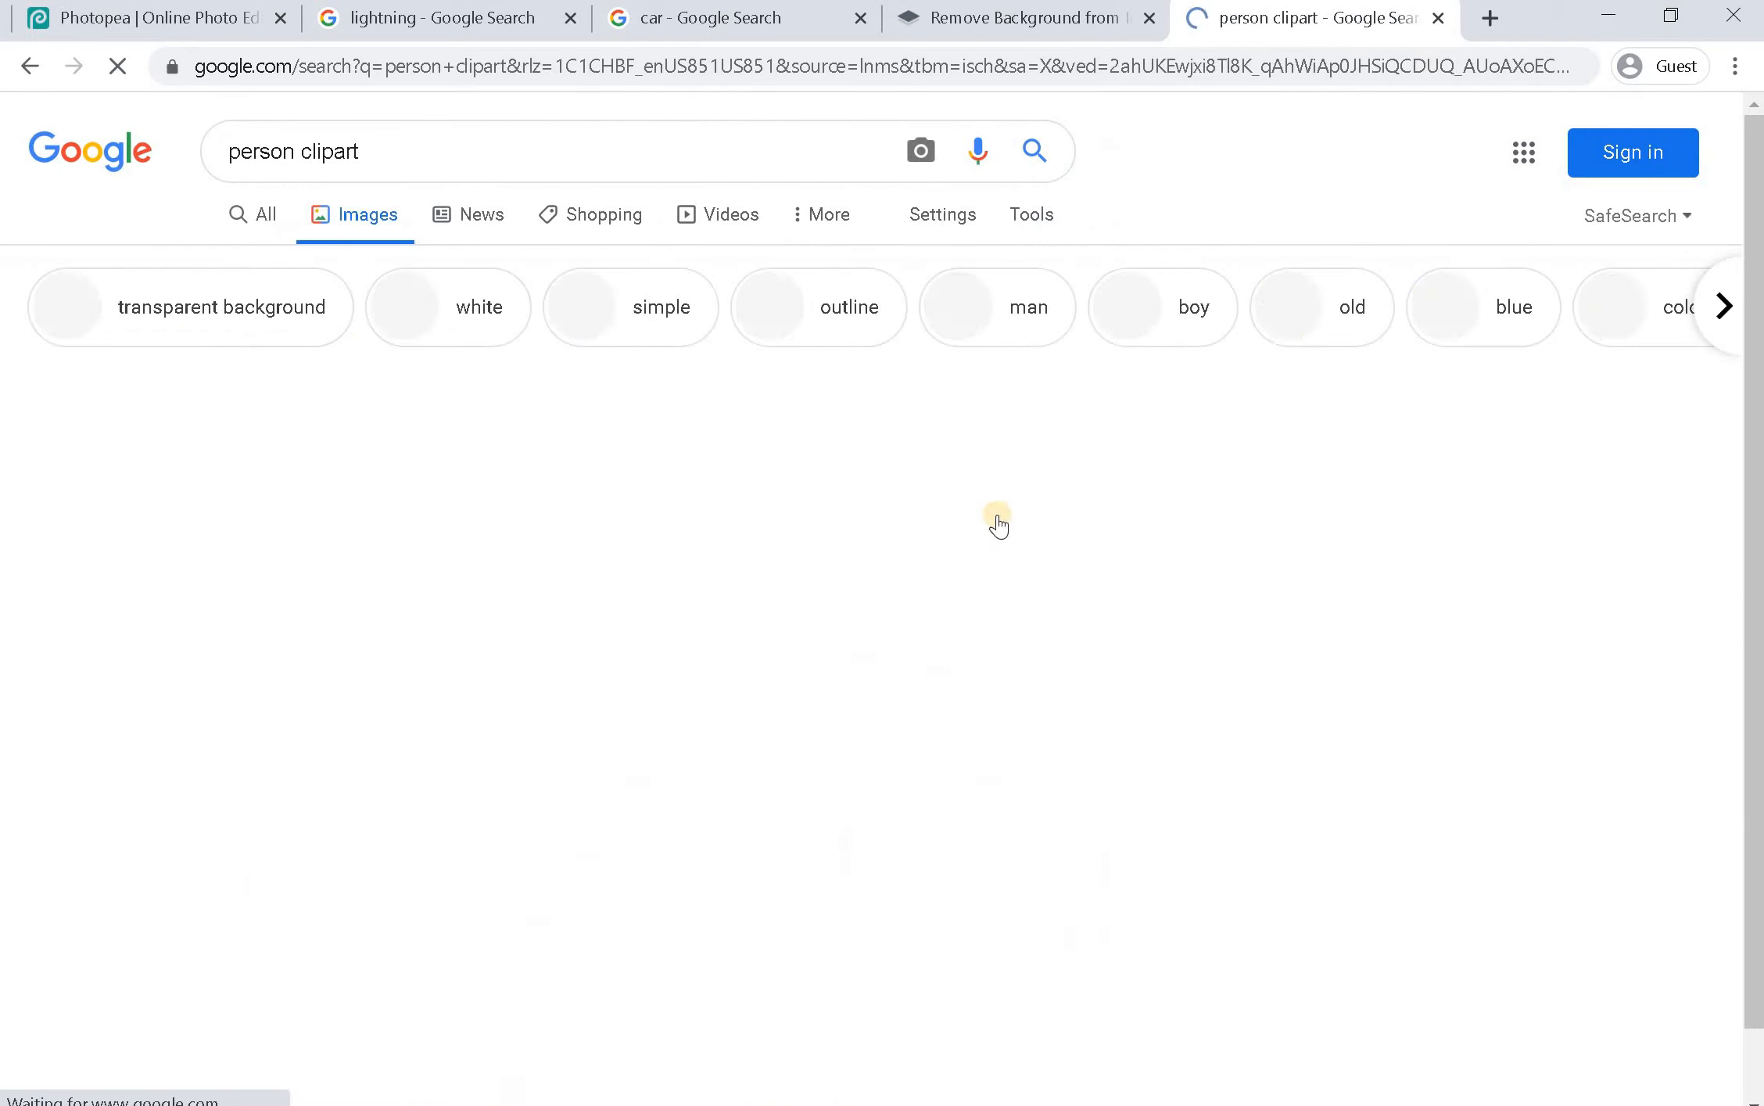
Copy the large preview of the clip-library.com man with the green tie from the person clipart results
scroll(899, 660, down, 6)
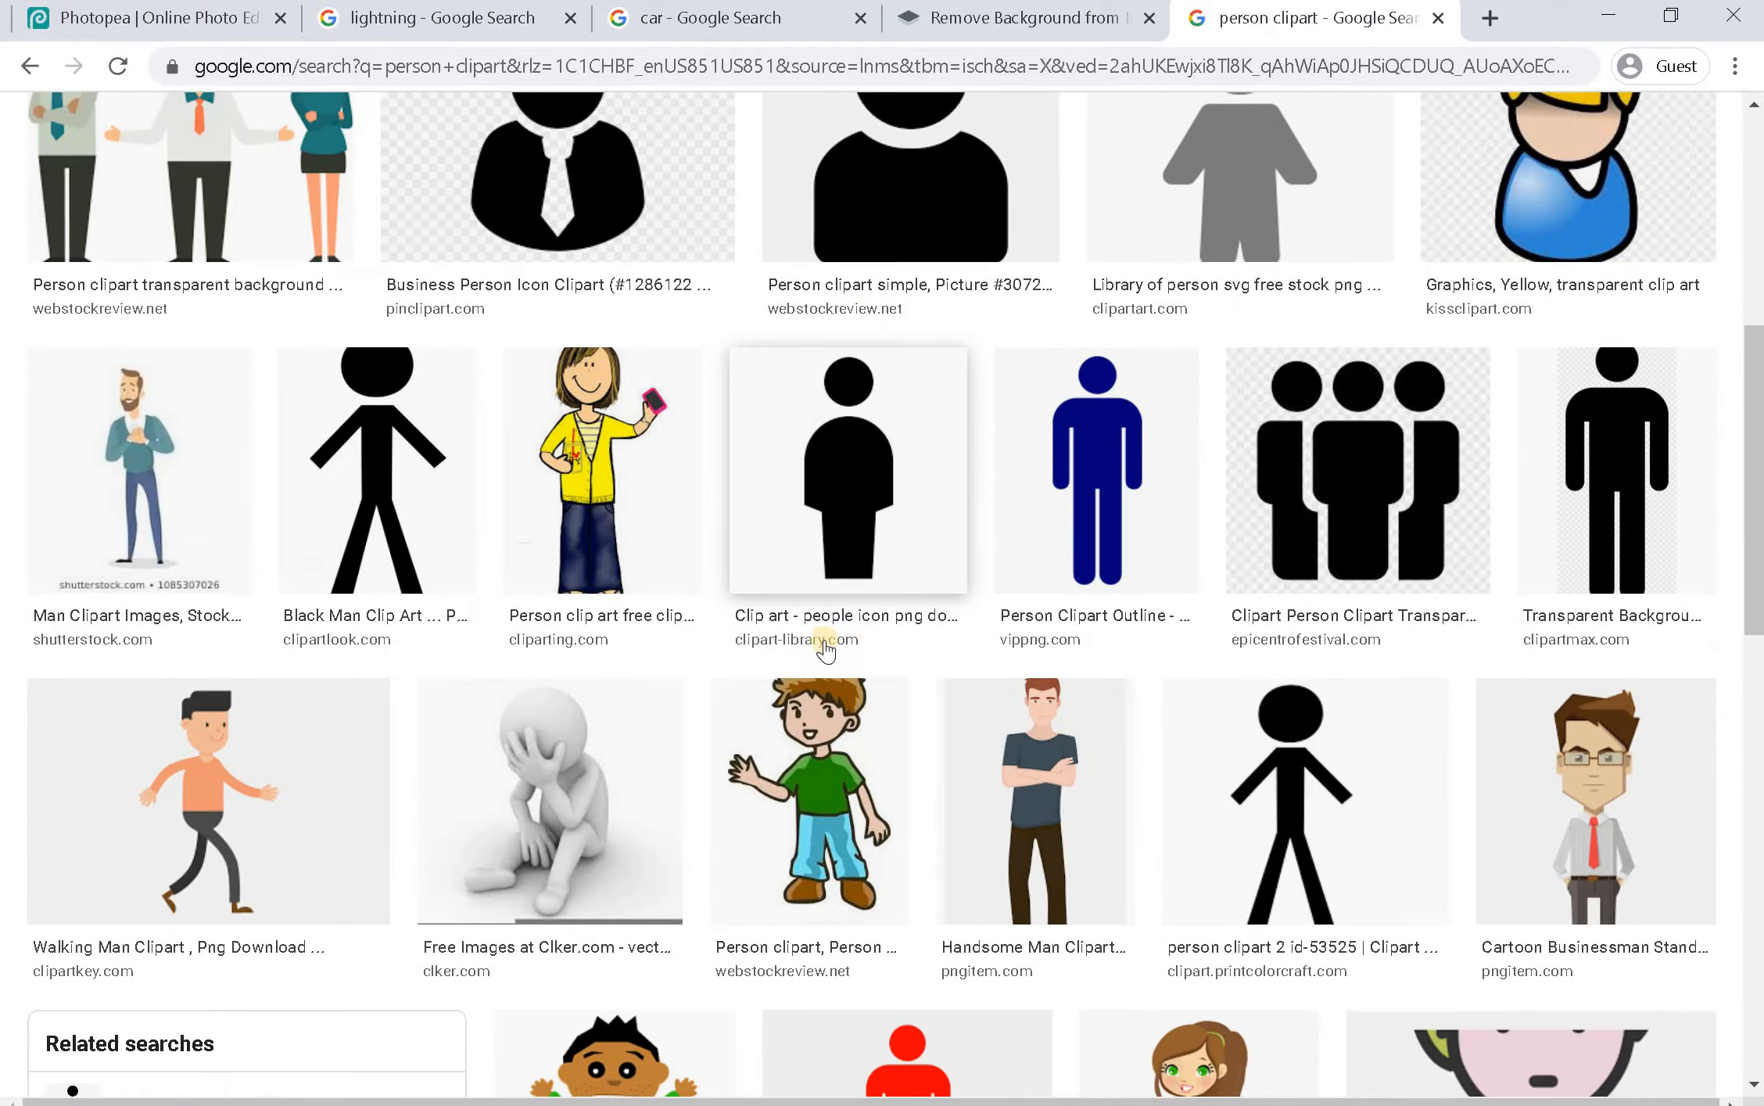
scroll(814, 645, down, 4)
scroll(394, 366, up, 8)
scroll(306, 410, up, 3)
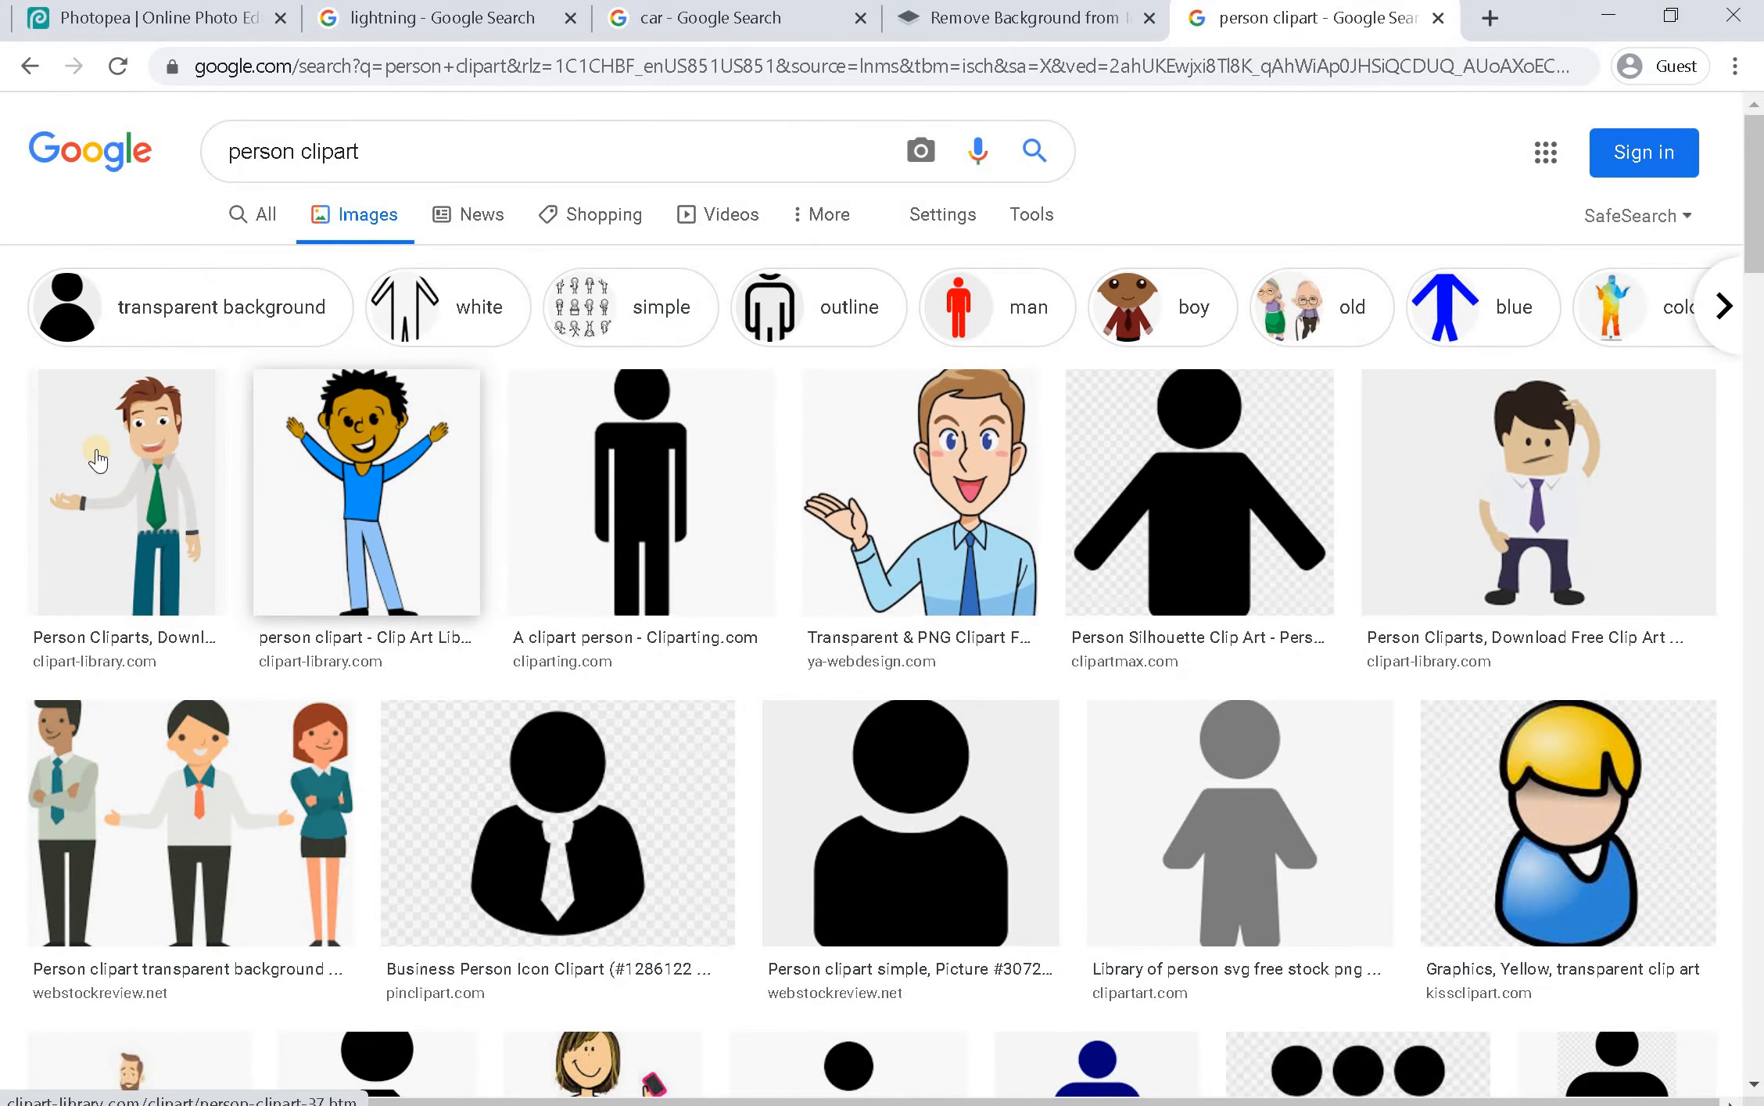
click(117, 481)
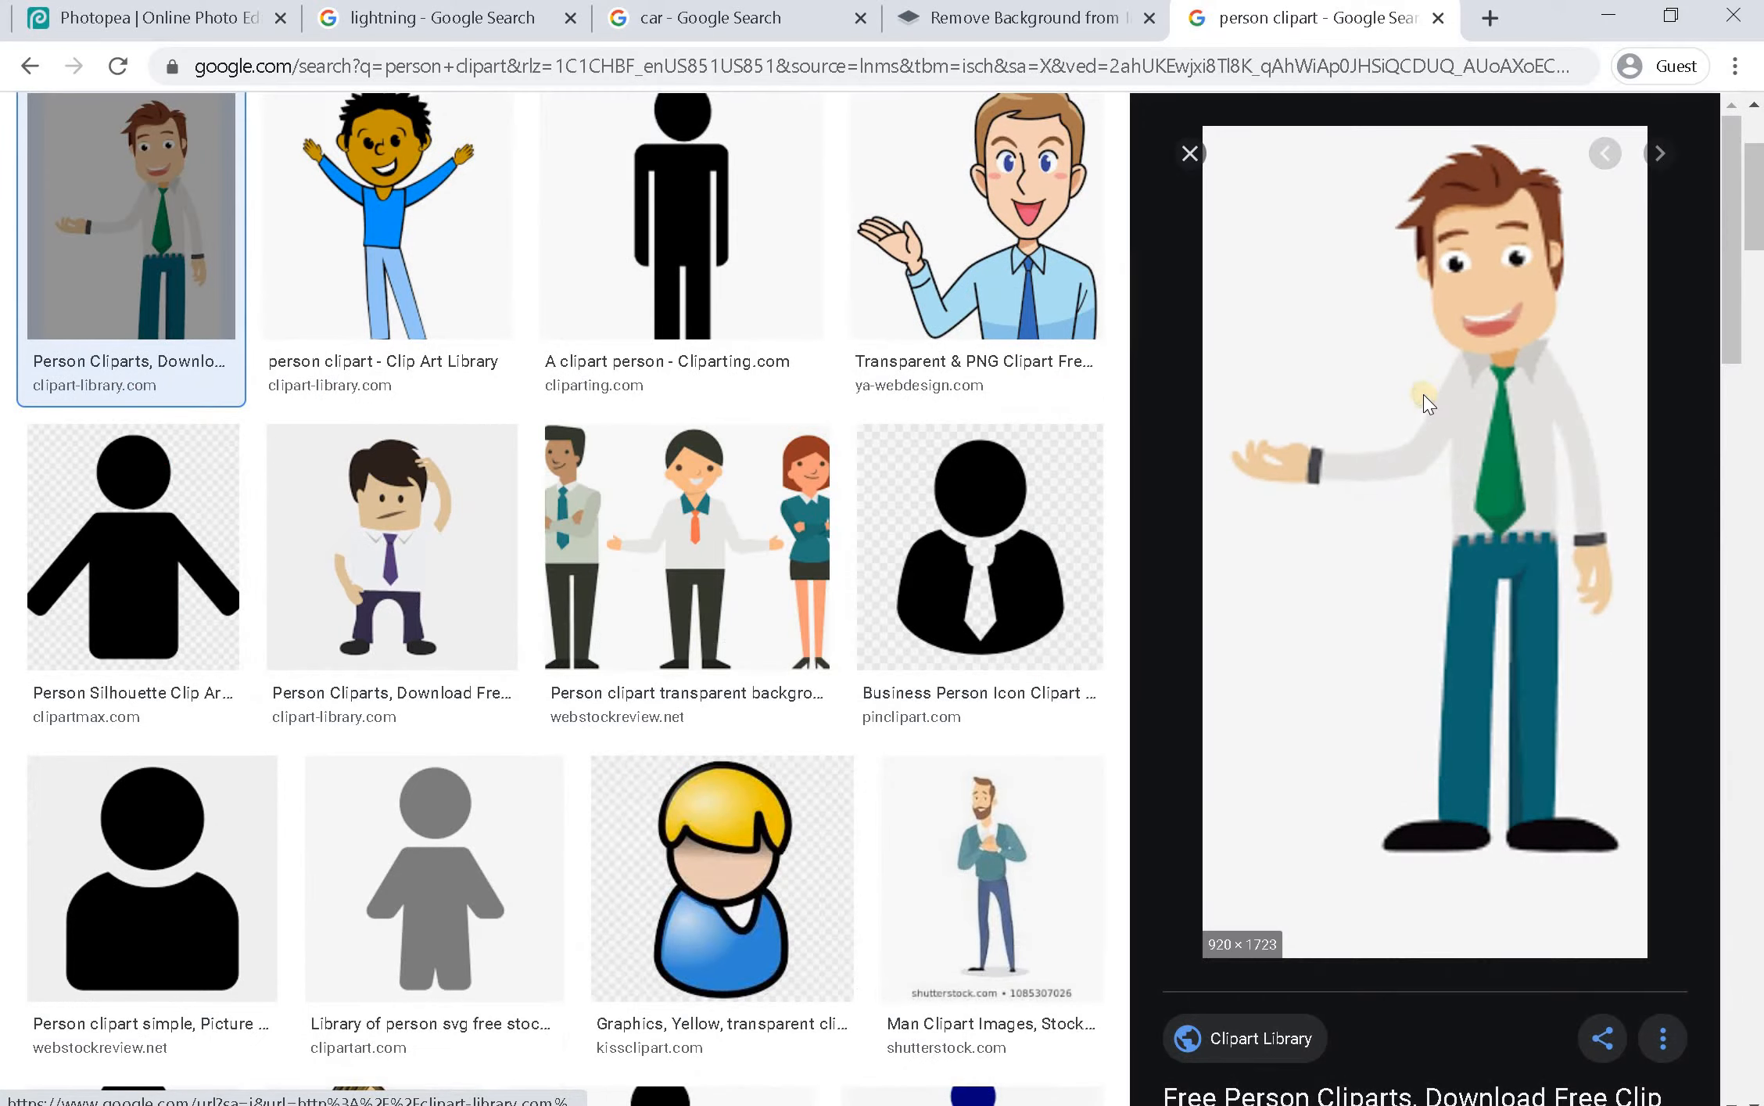
right_click(1362, 389)
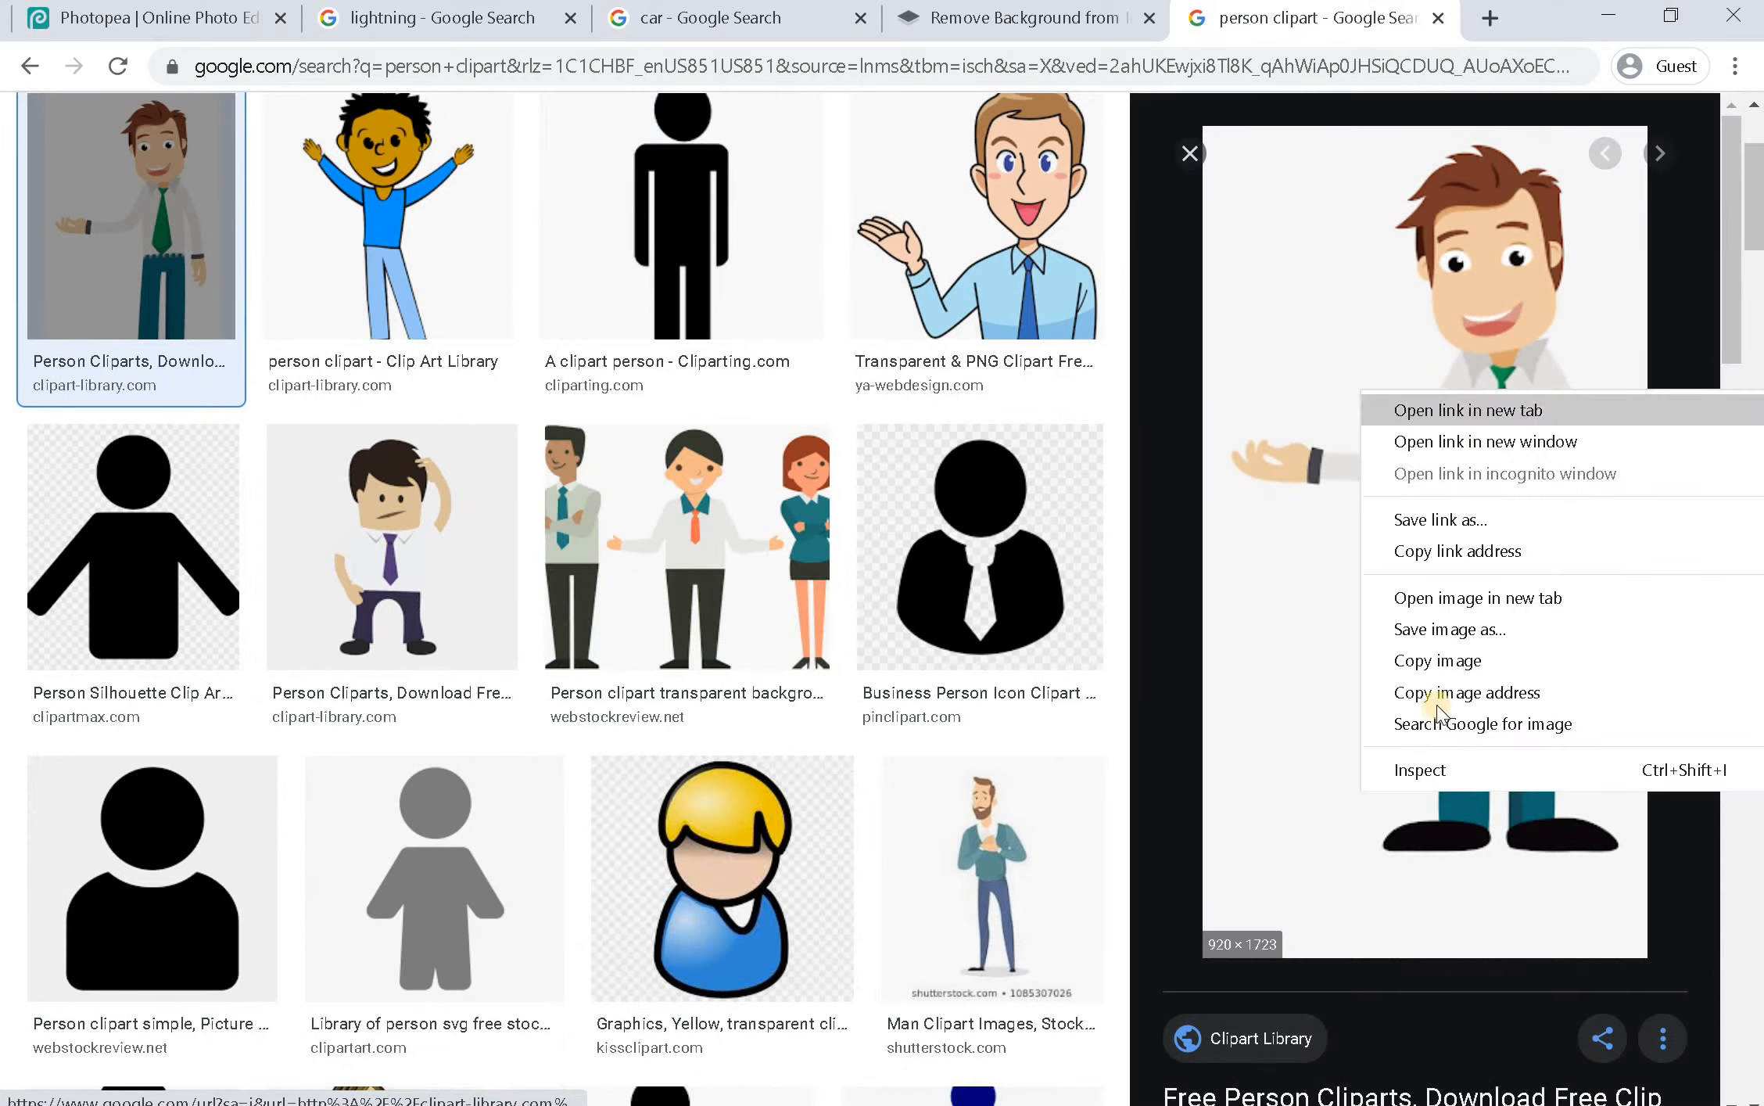
click(1442, 660)
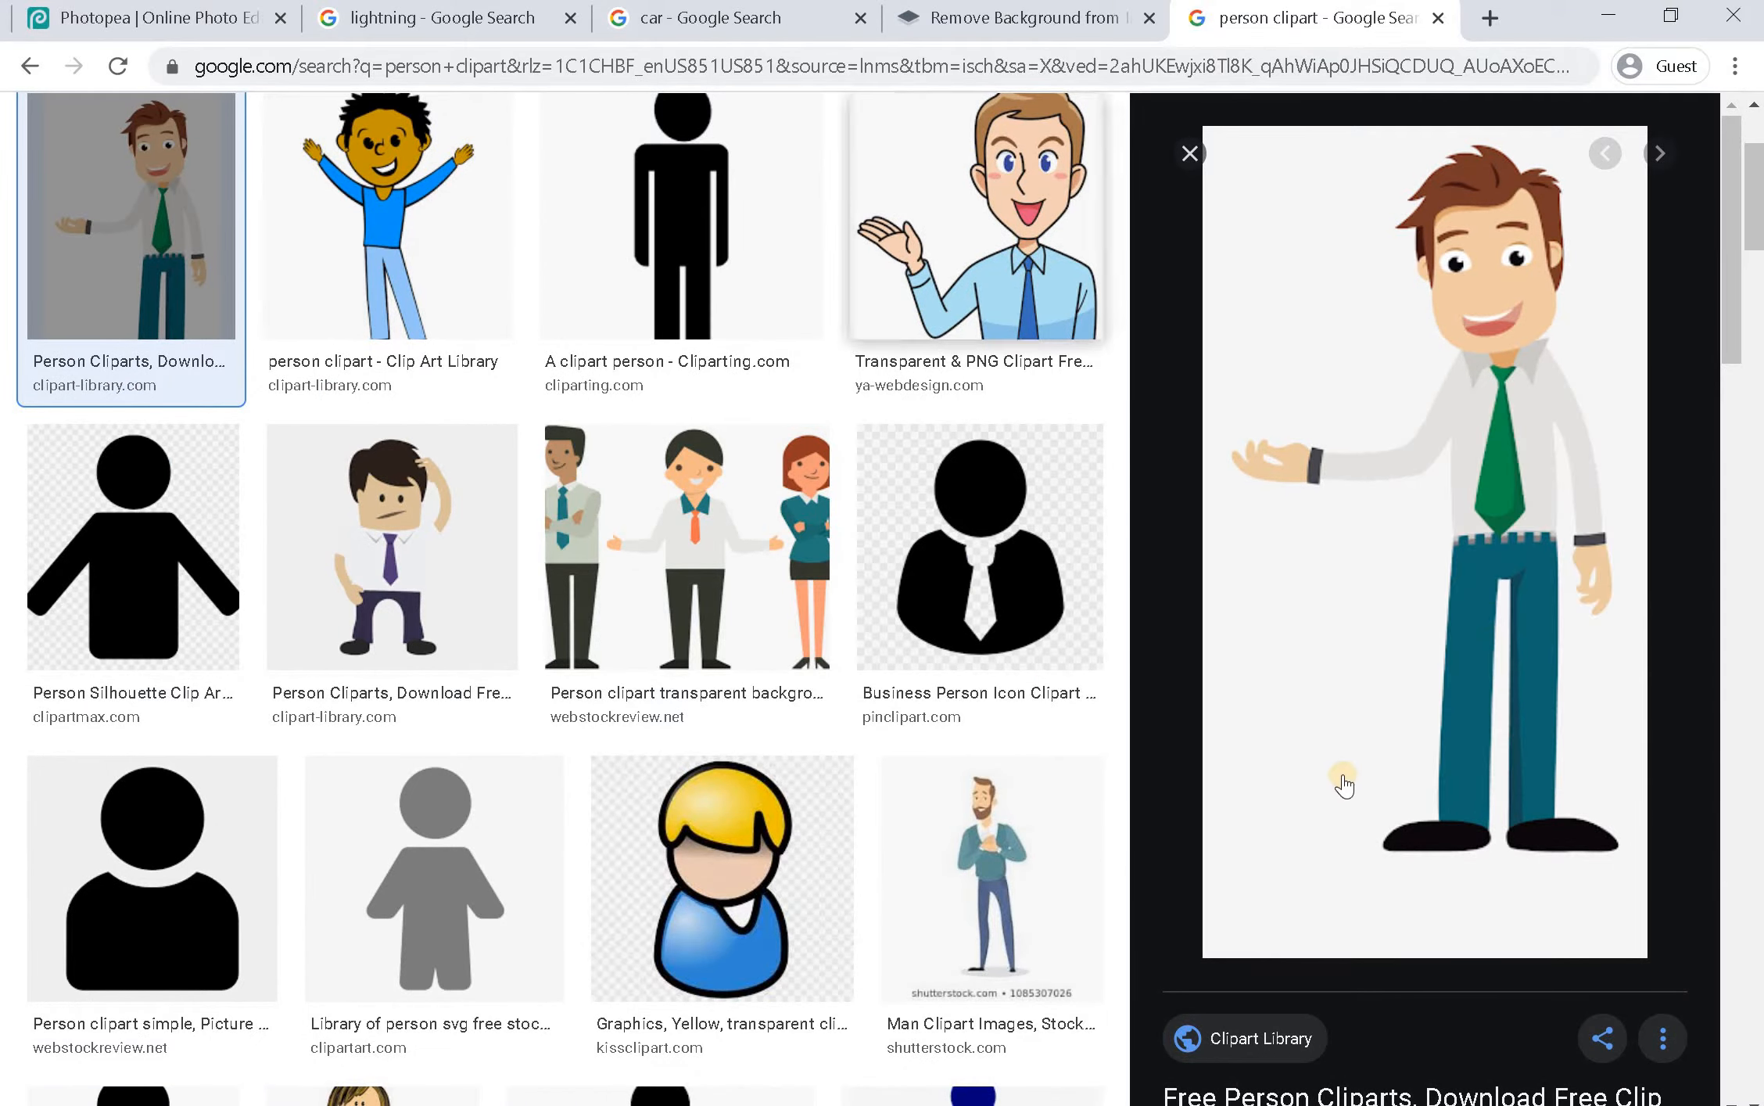
scroll(1338, 779, down, 5)
scroll(1235, 626, up, 5)
scroll(1286, 582, up, 3)
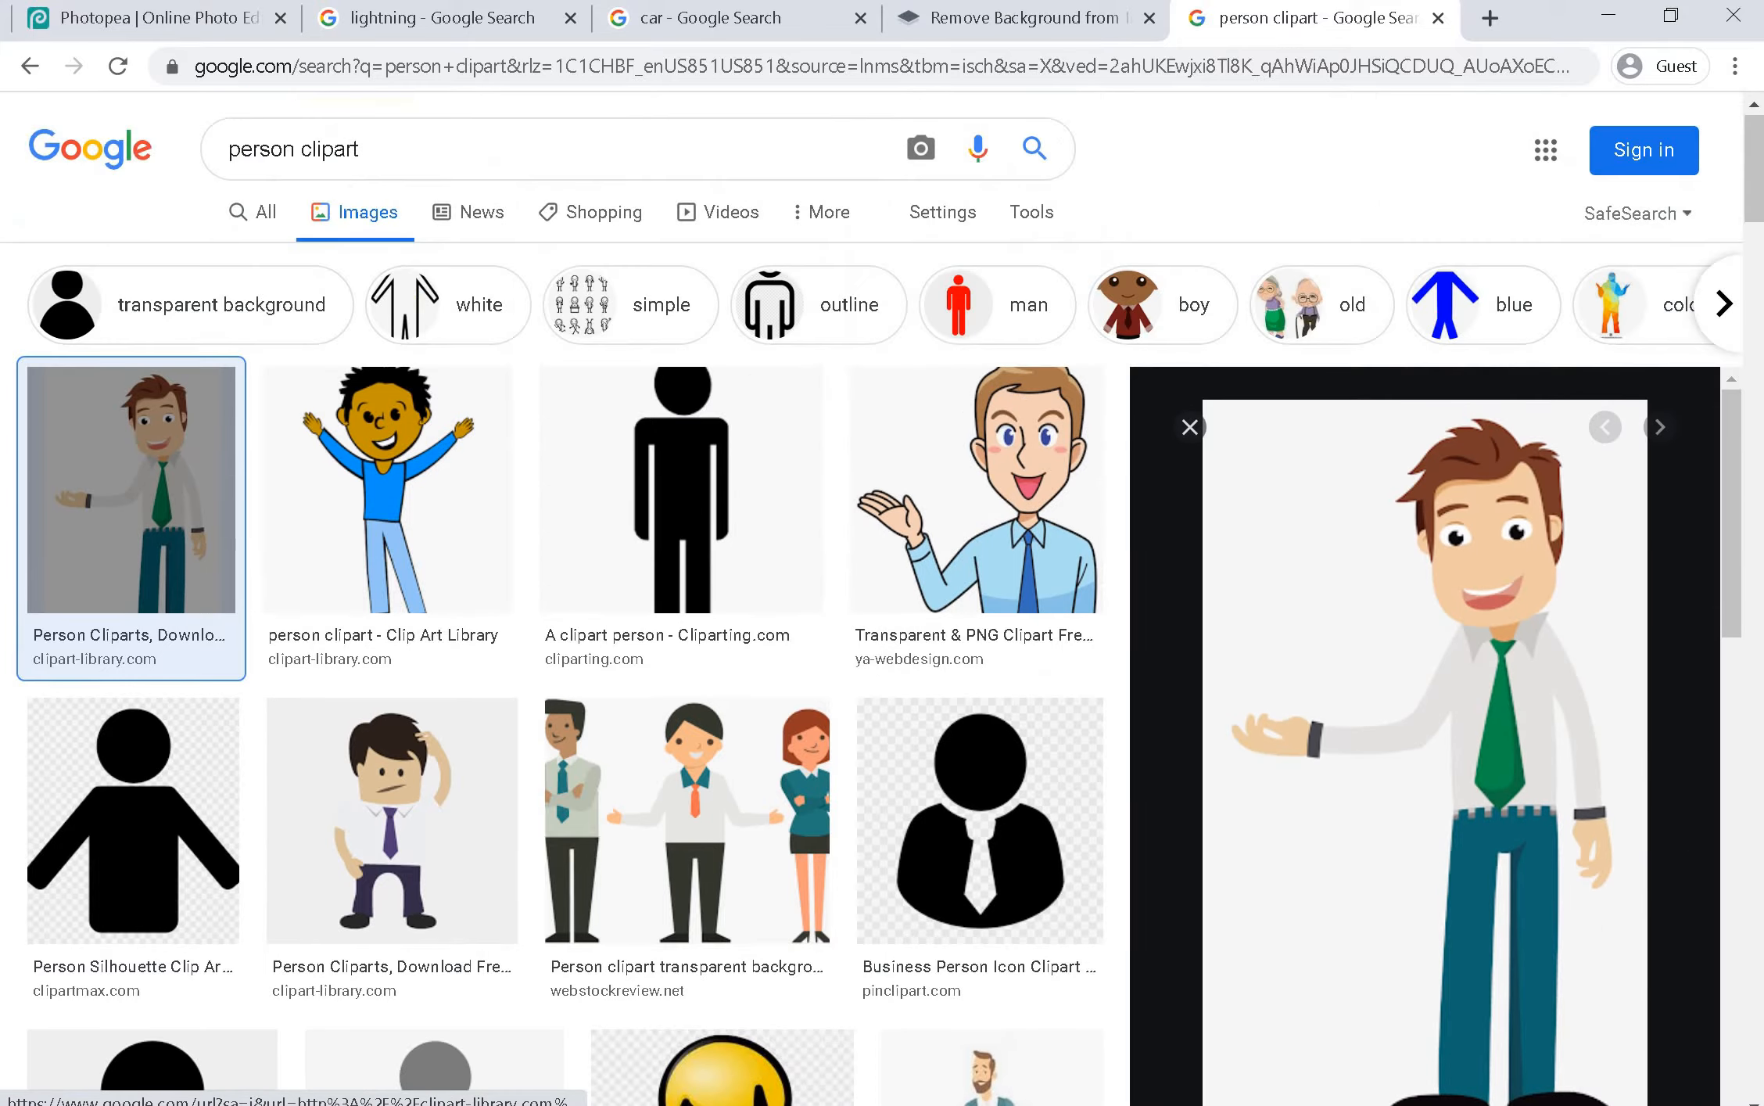
Switch to remove.bg, remove the background from the copied man clipart and copy the resulting cut-out
click(924, 19)
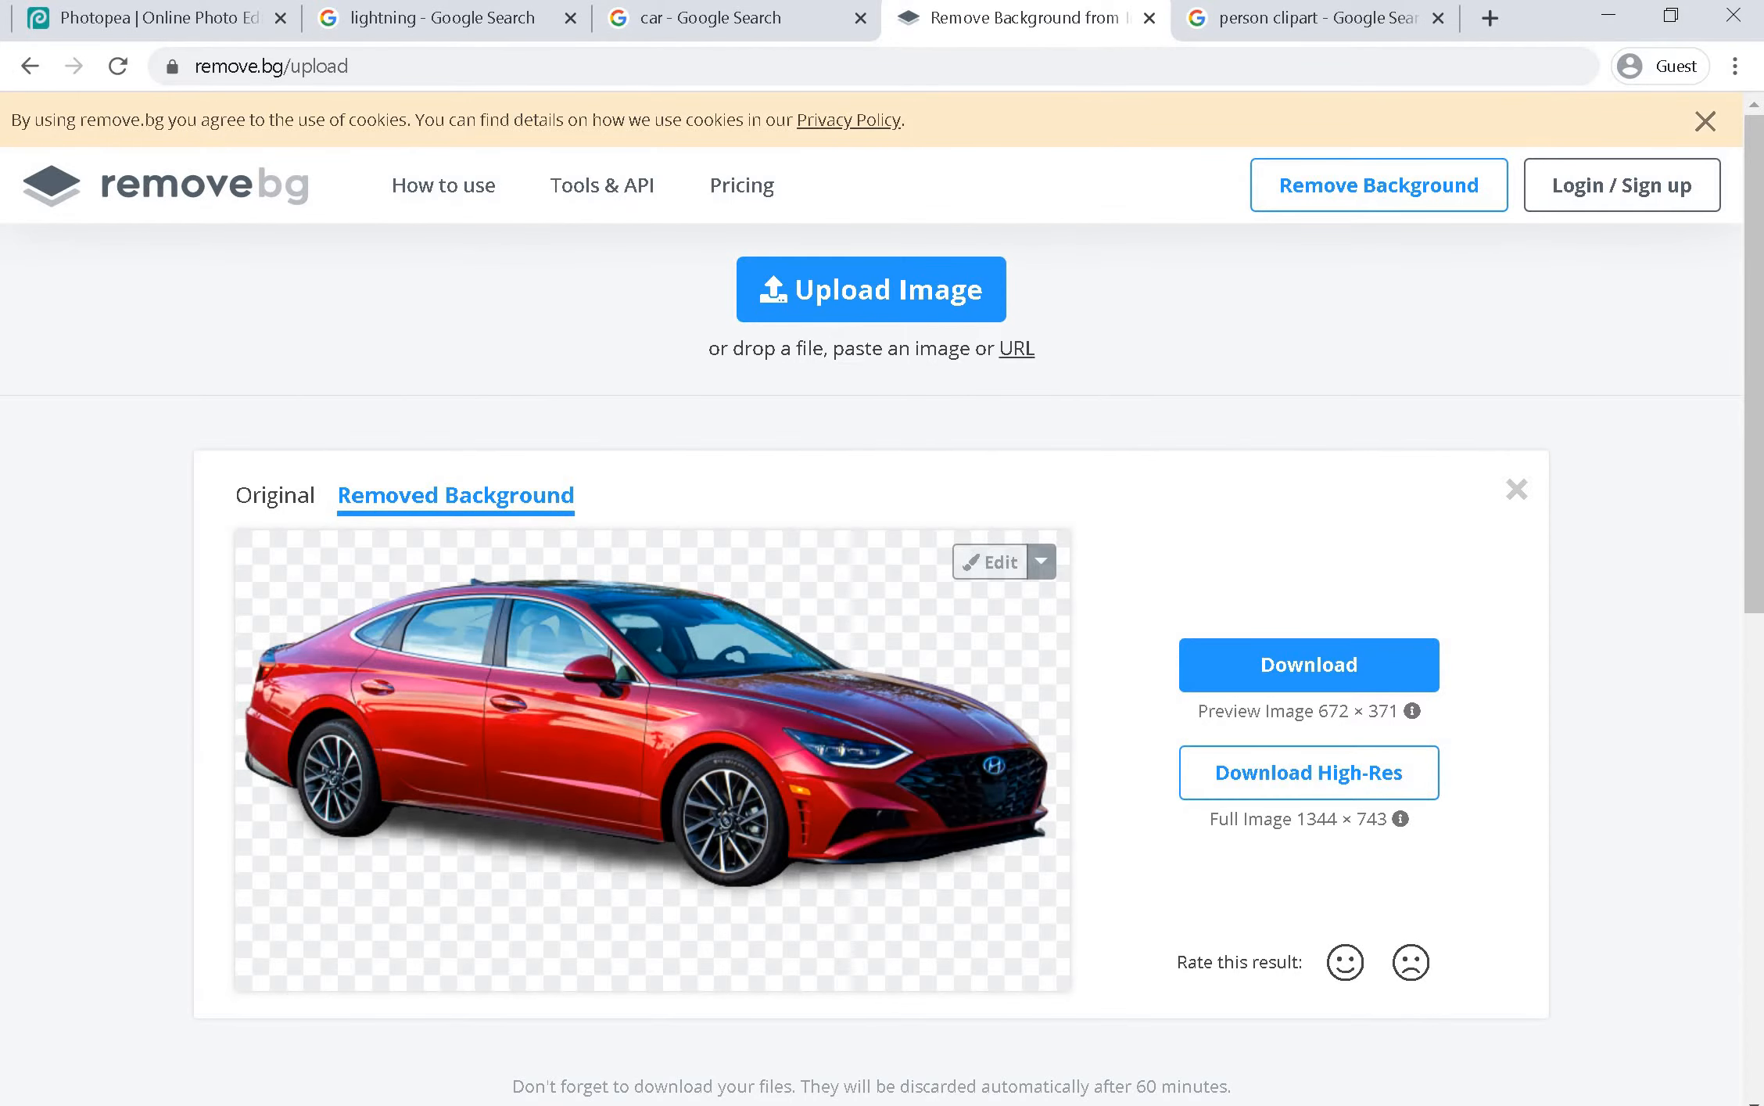
key(ctrl+v)
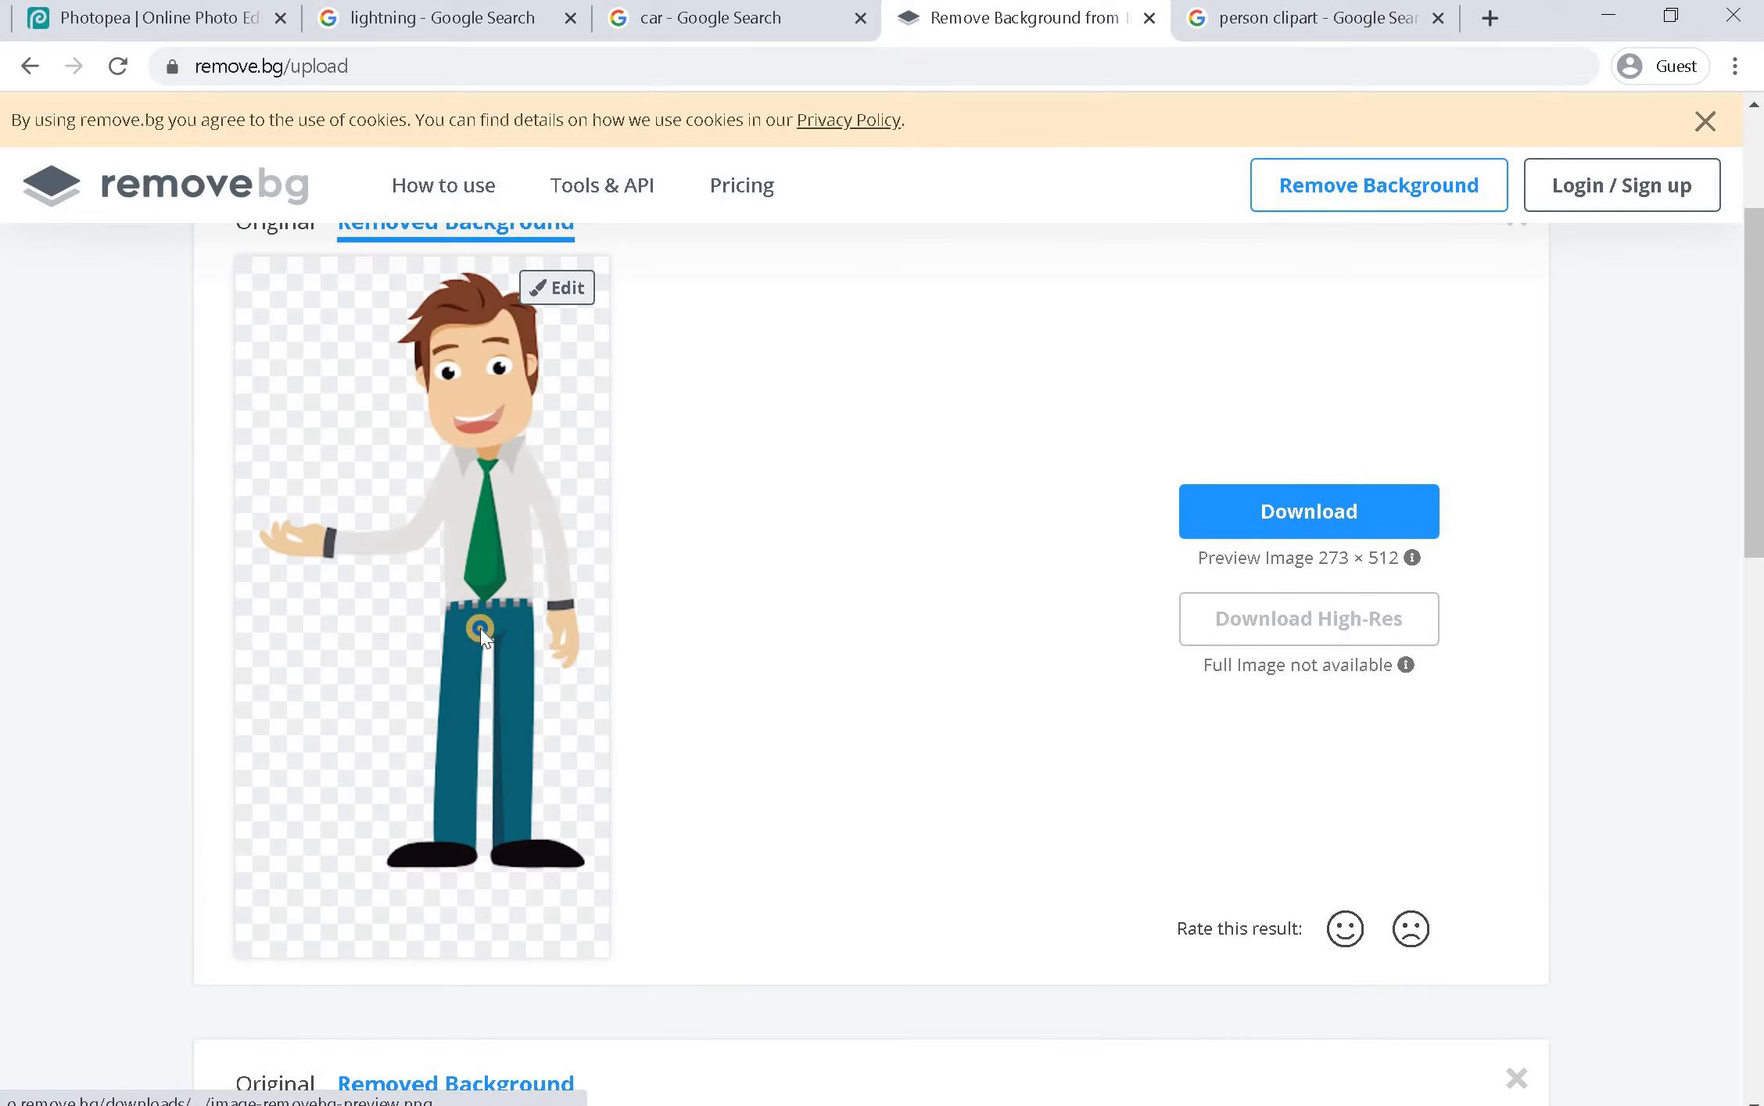
right_click(479, 629)
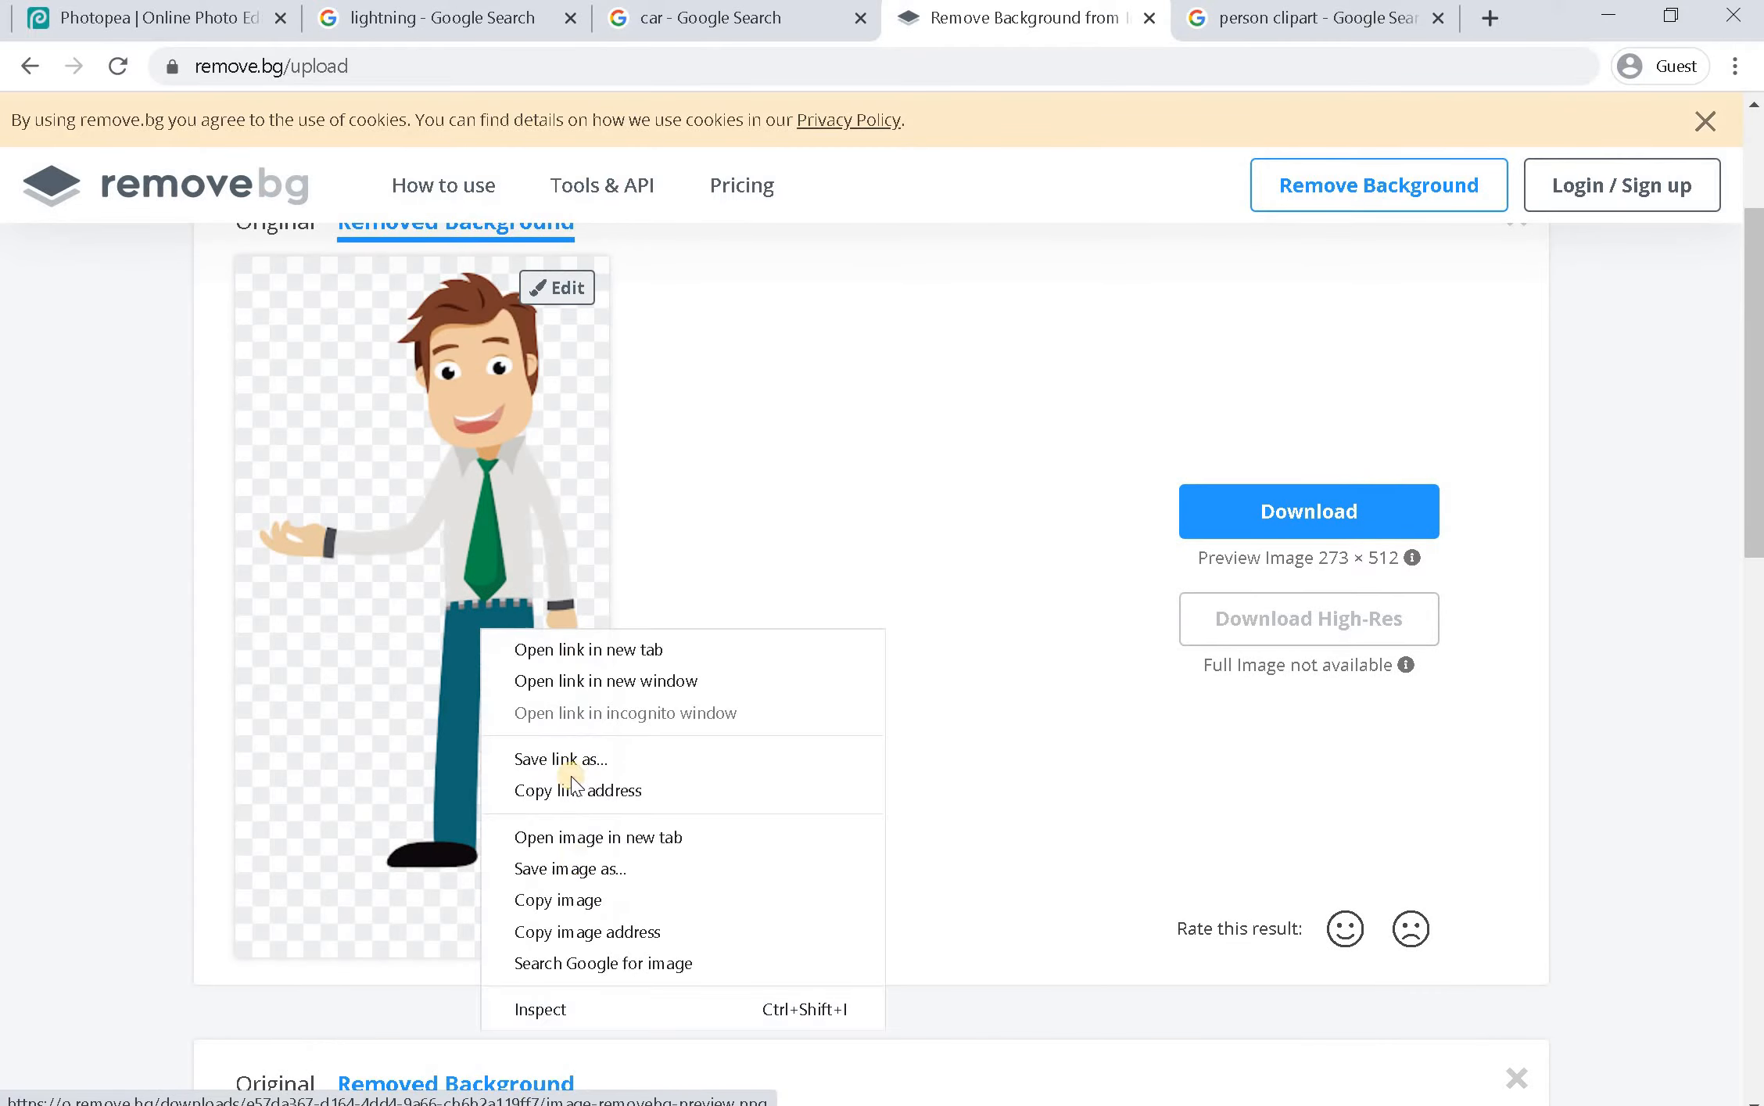
click(561, 899)
Paste the man cut-out into the Photopea project, mirrored horizontally and enlarged to about 185% wide and 177% high
click(159, 11)
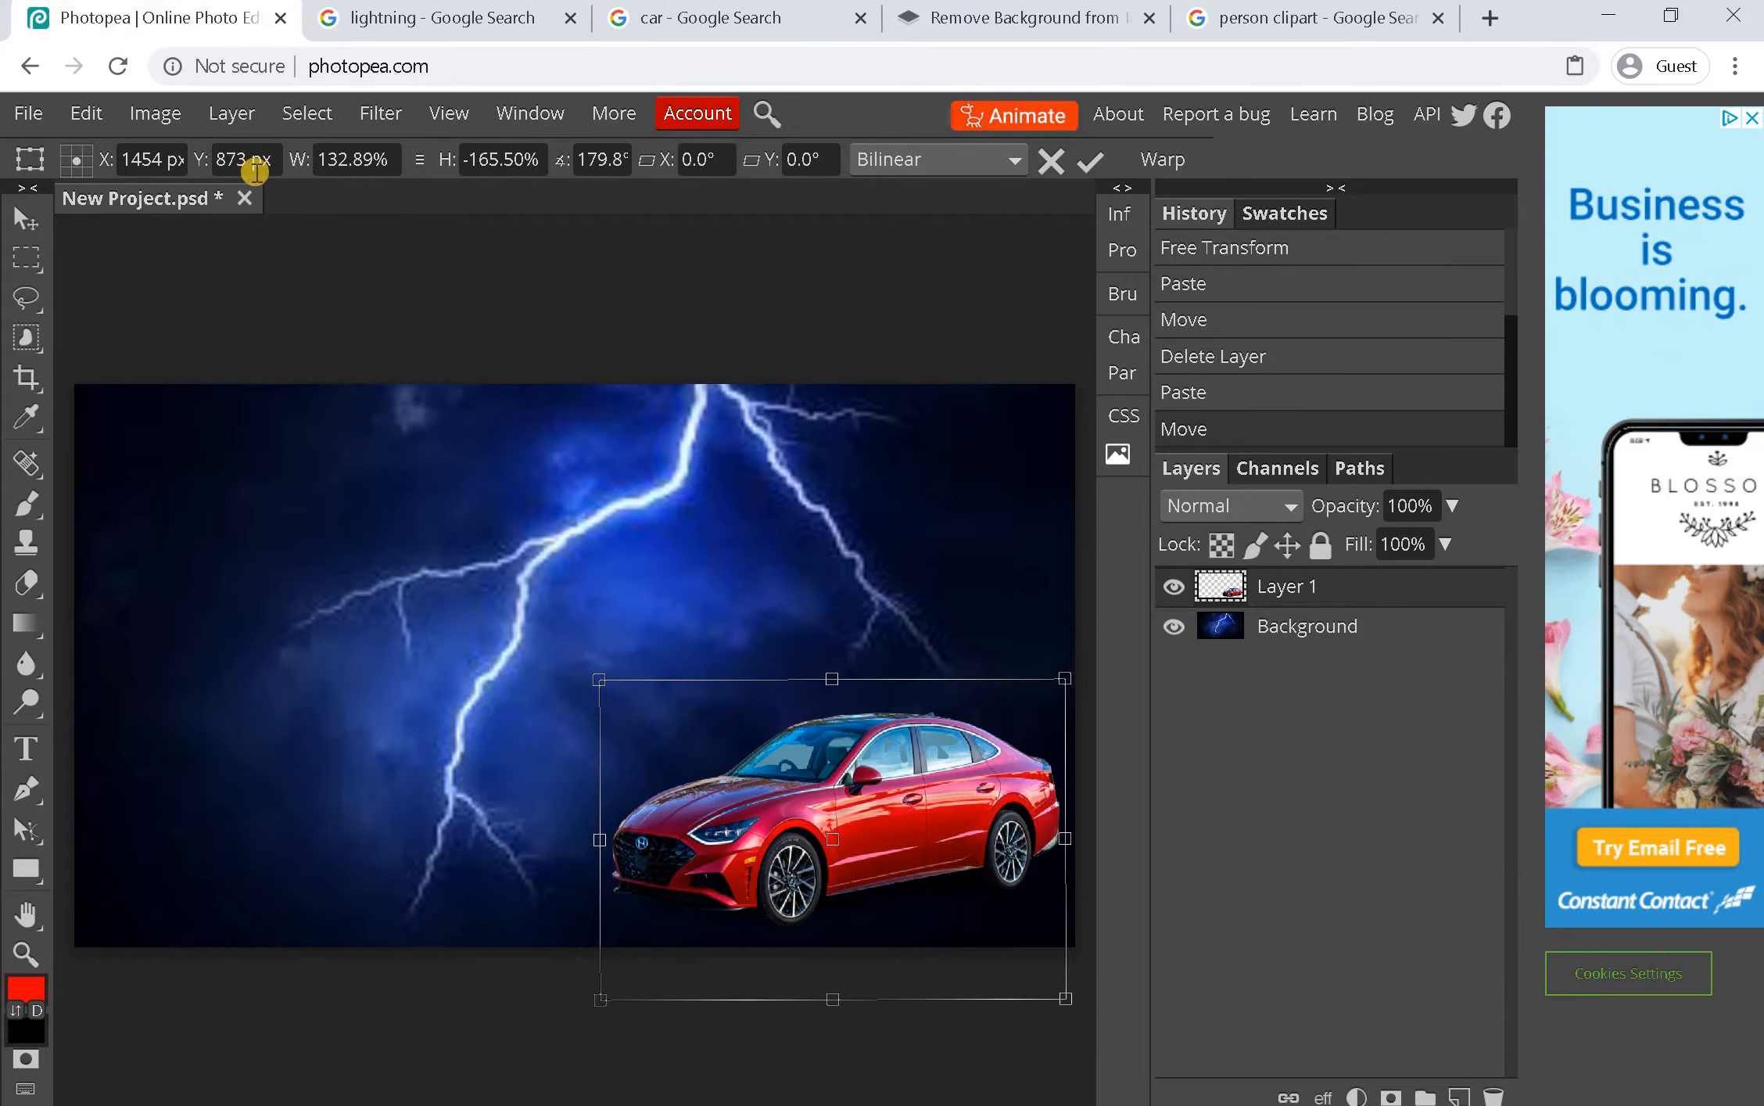
key(ctrl+v)
drag(217, 674, 525, 681)
drag(415, 855, 431, 995)
drag(392, 885, 492, 960)
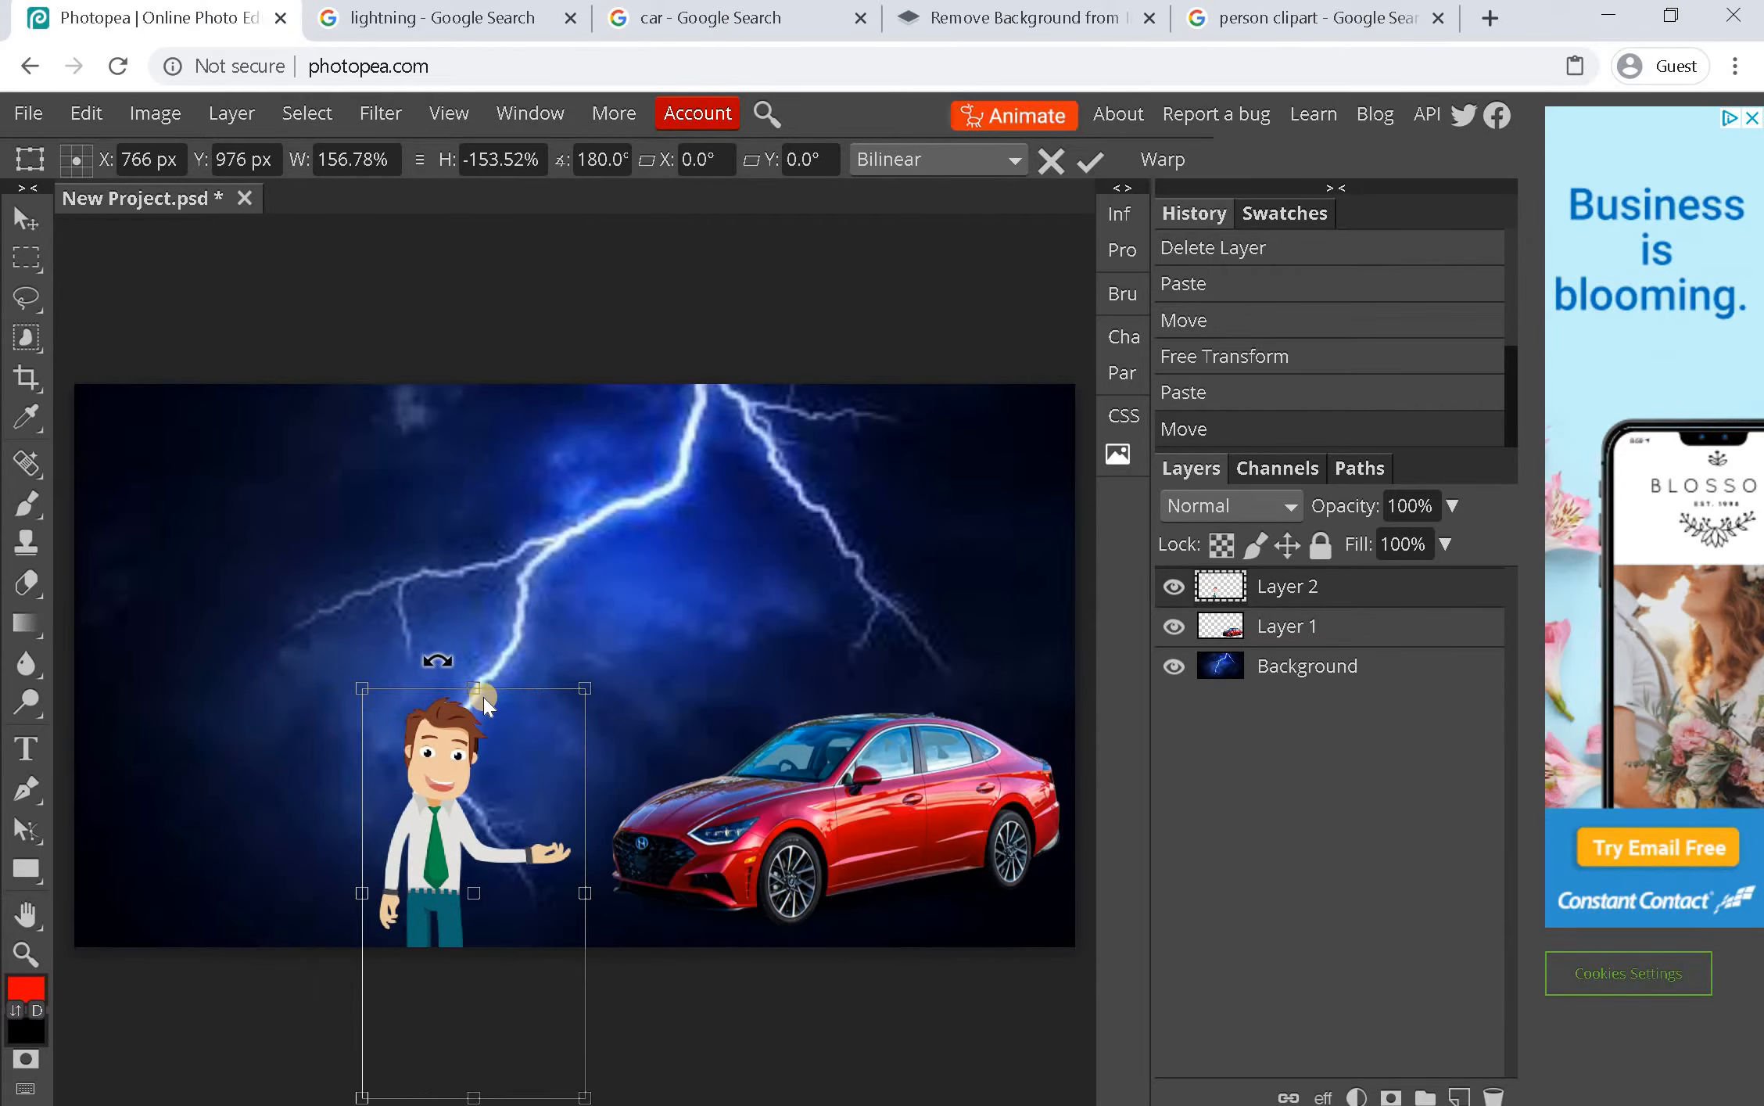
drag(479, 667, 479, 605)
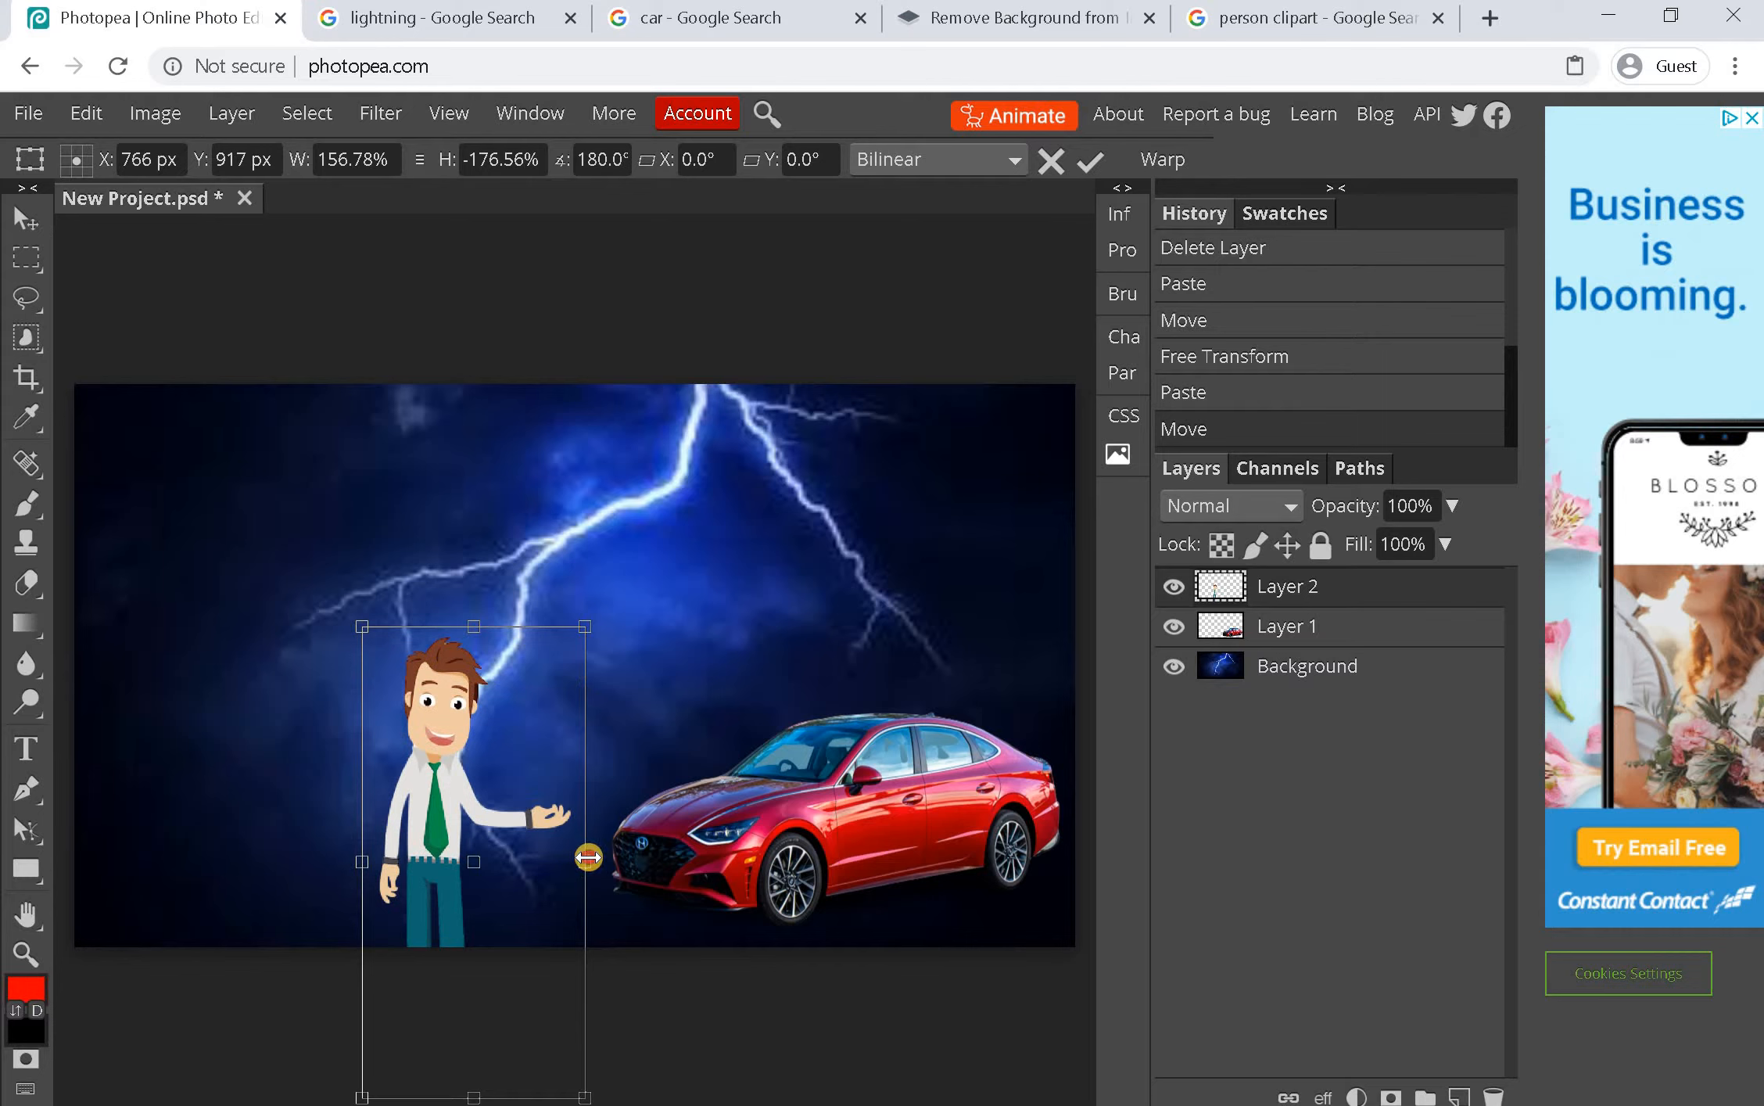
drag(588, 857, 625, 860)
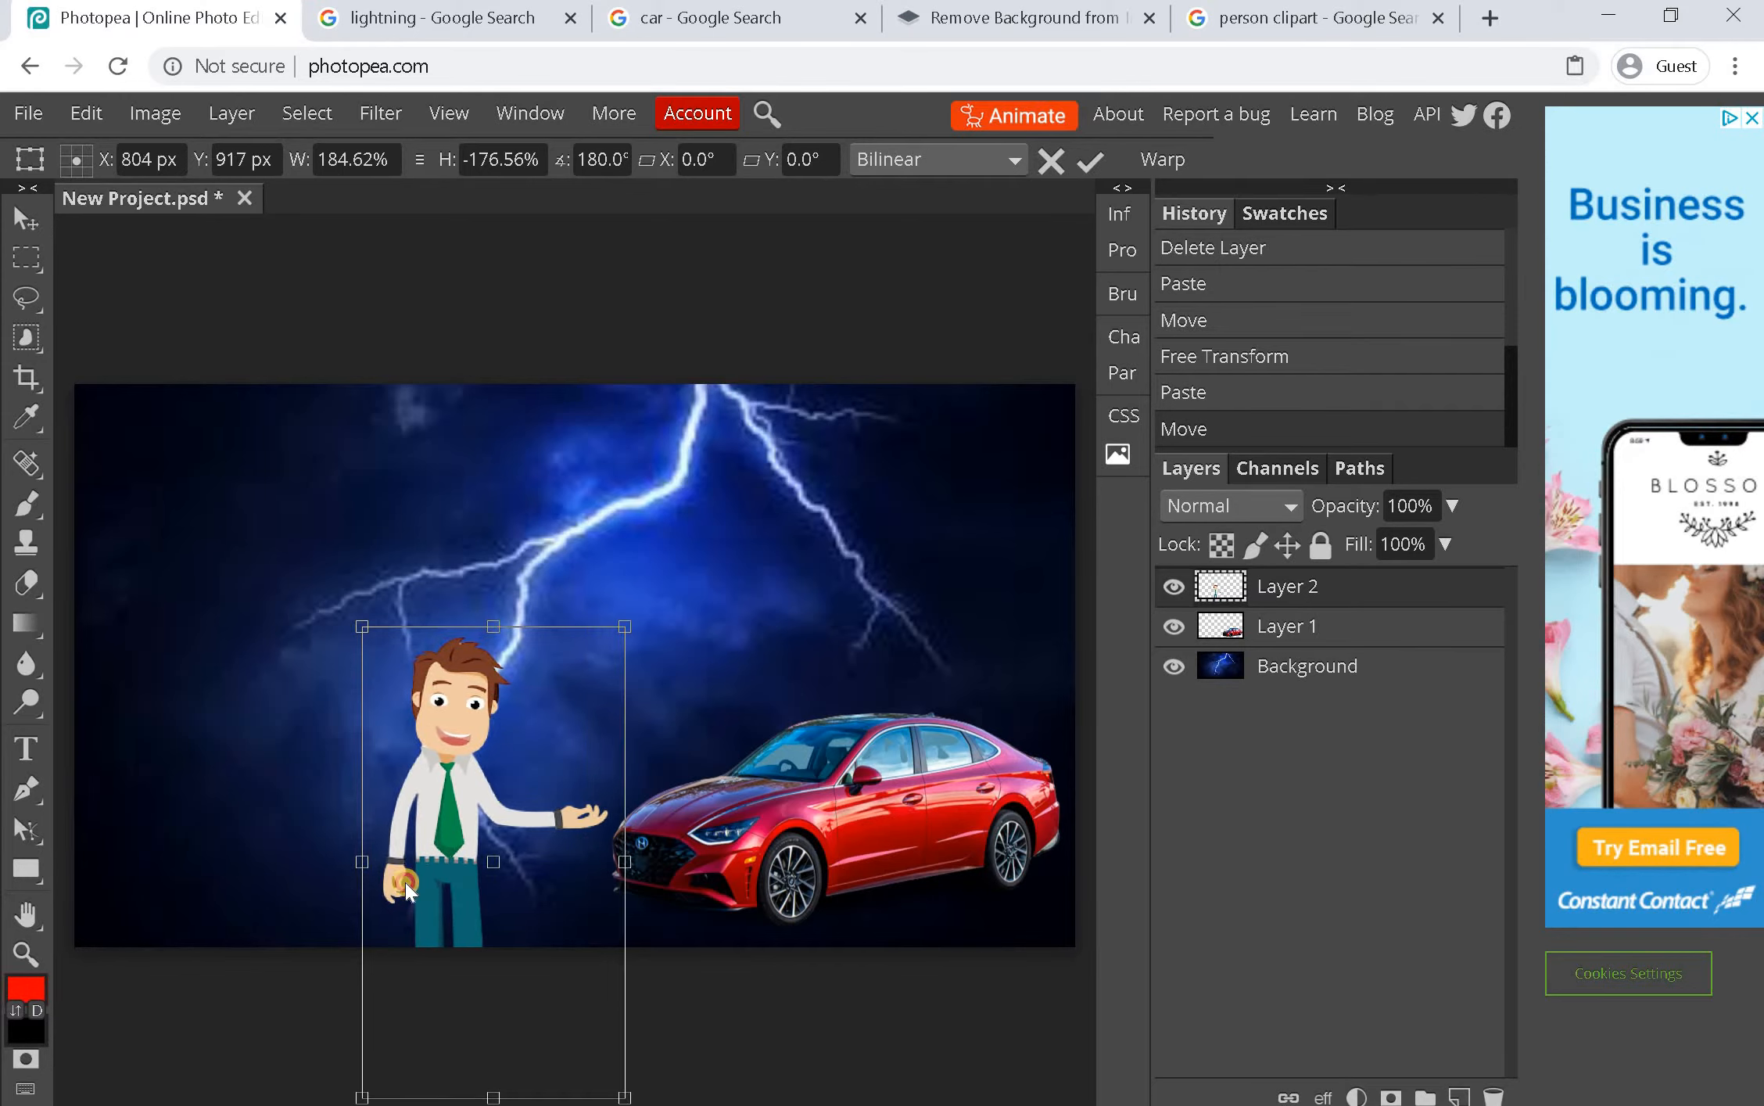
Apply the man's transform and position him in the canvas's lower-left area, facing the car, with his legs below the canvas edge
drag(405, 882, 347, 901)
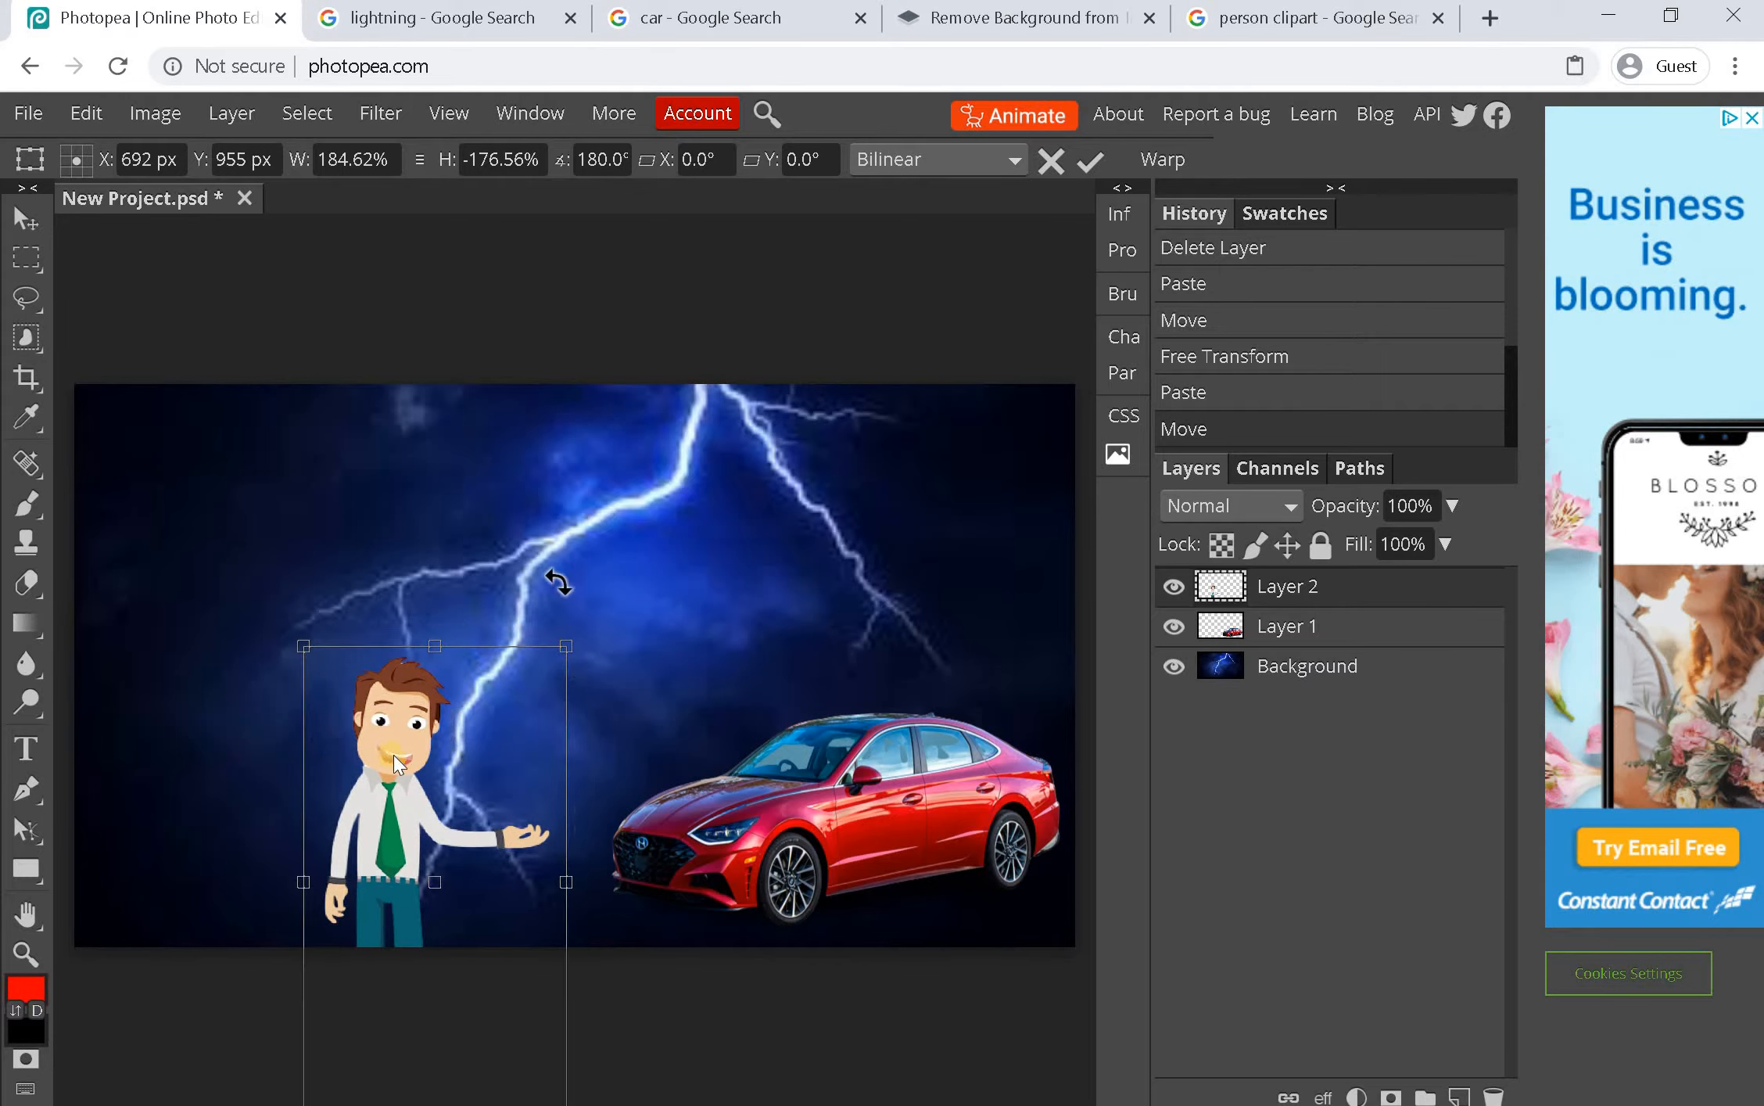
drag(361, 773, 329, 793)
drag(506, 867, 461, 721)
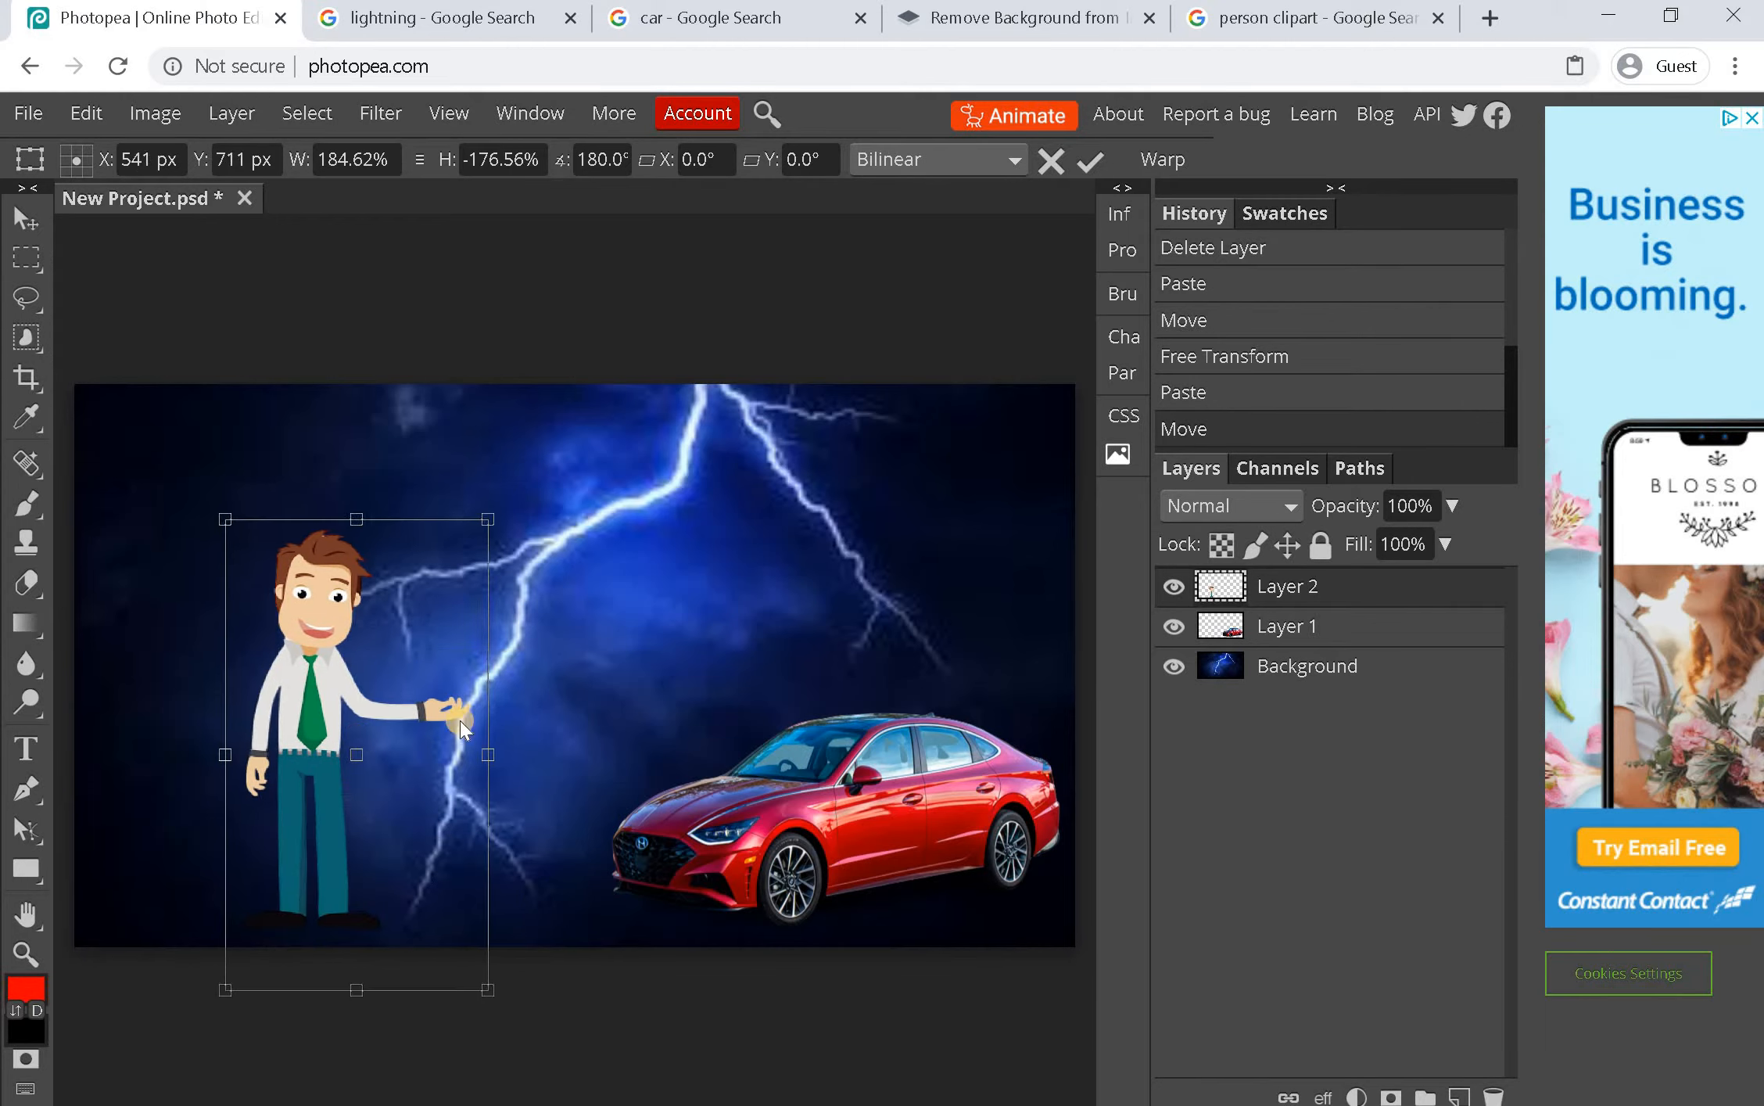
drag(362, 886, 486, 1007)
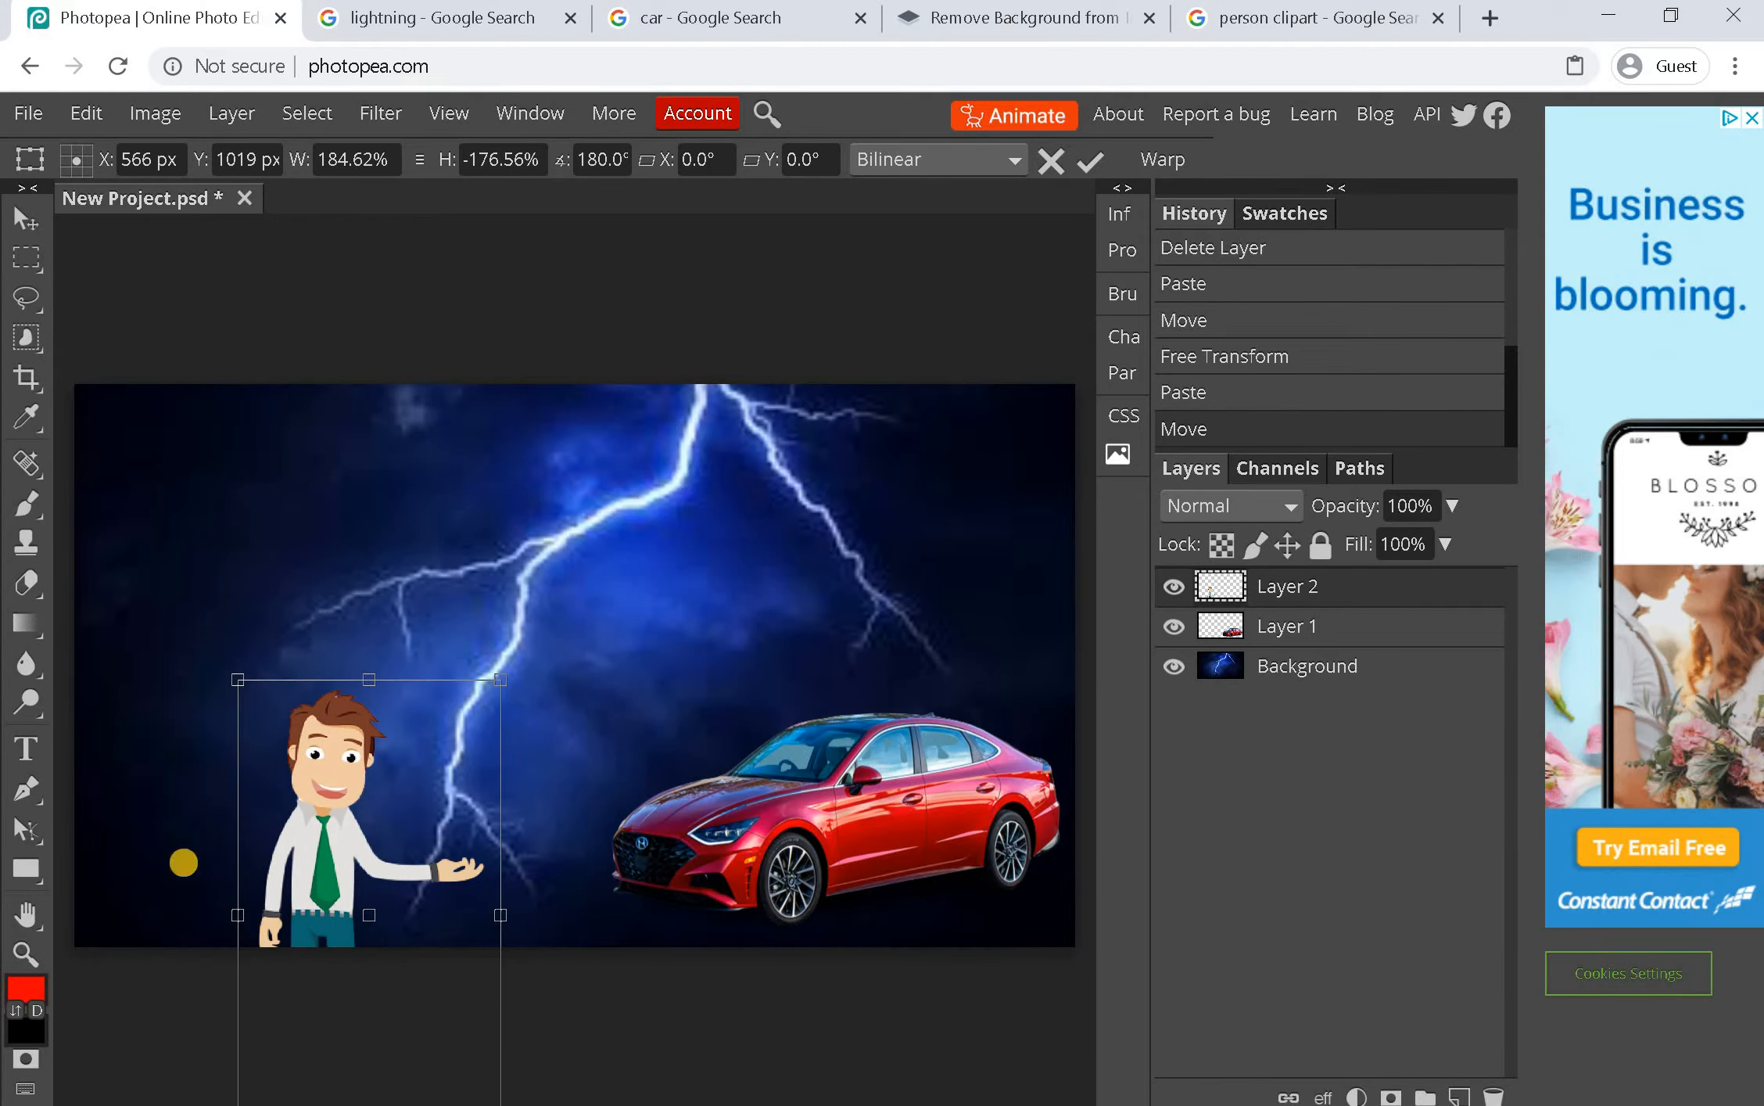
click(26, 747)
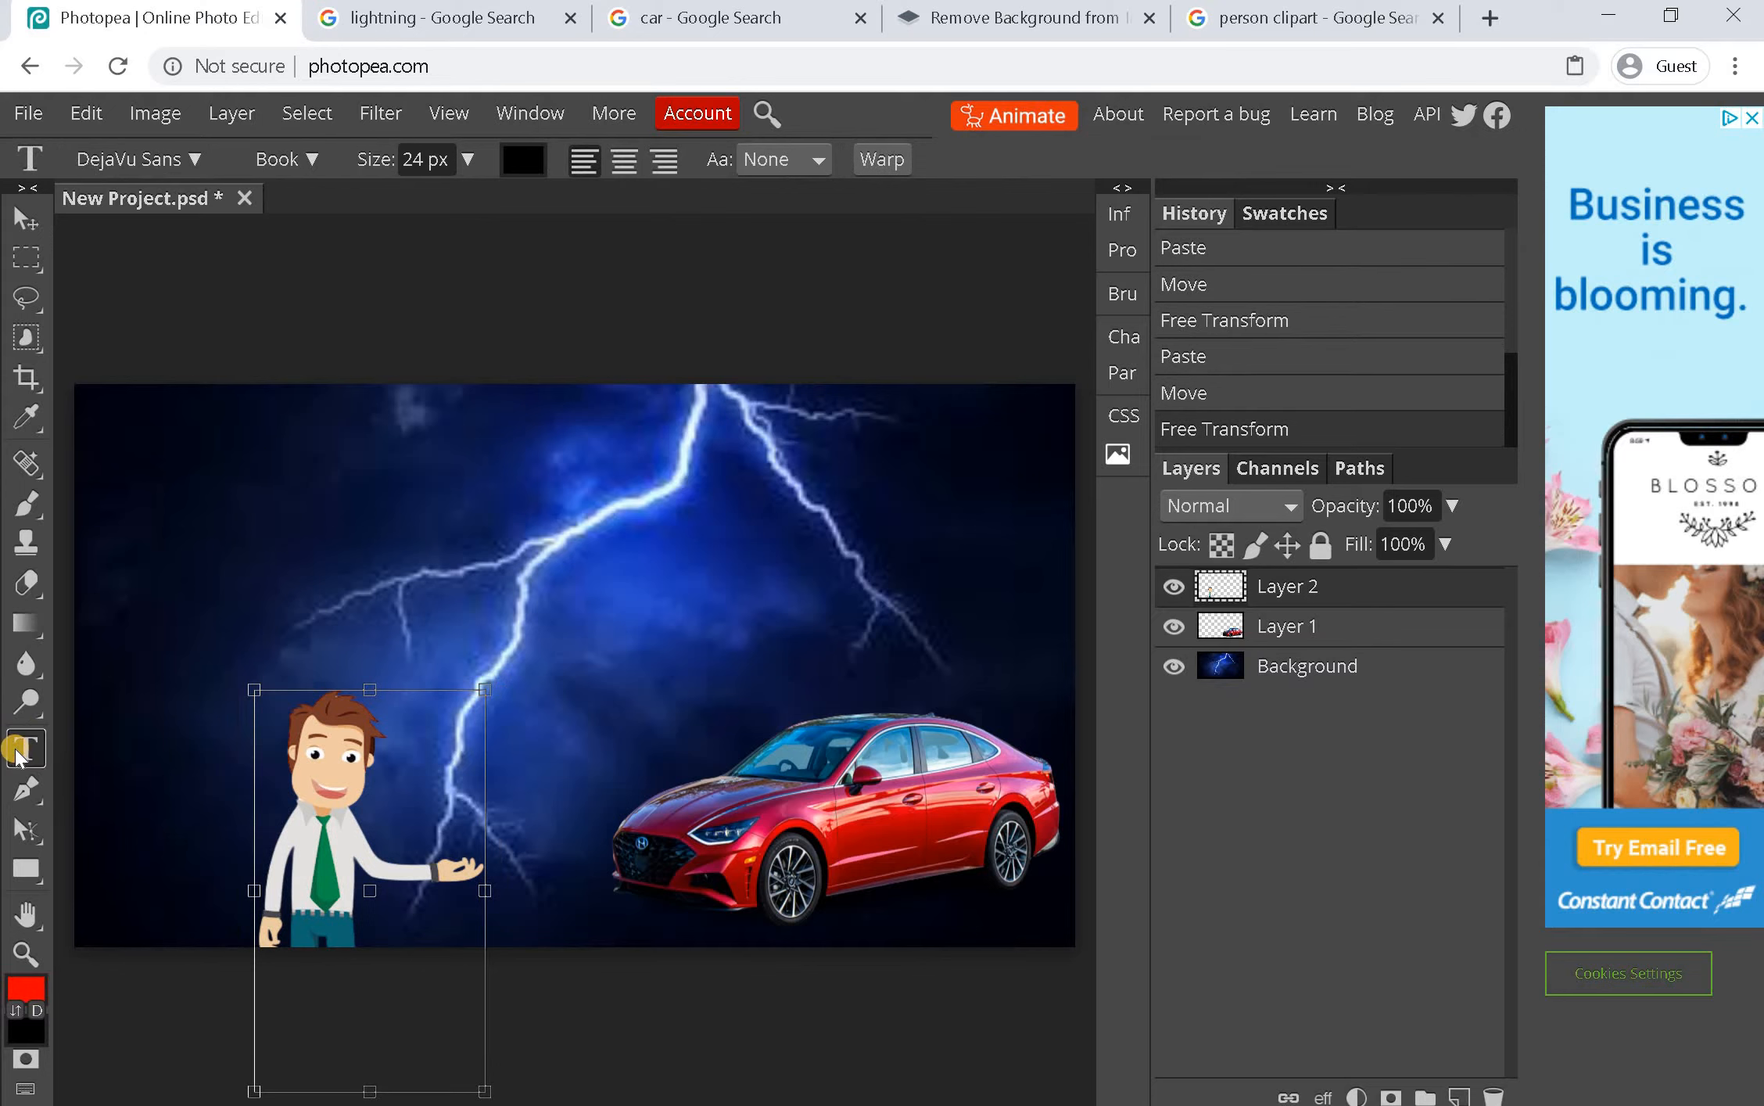
key(v)
drag(200, 455, 208, 476)
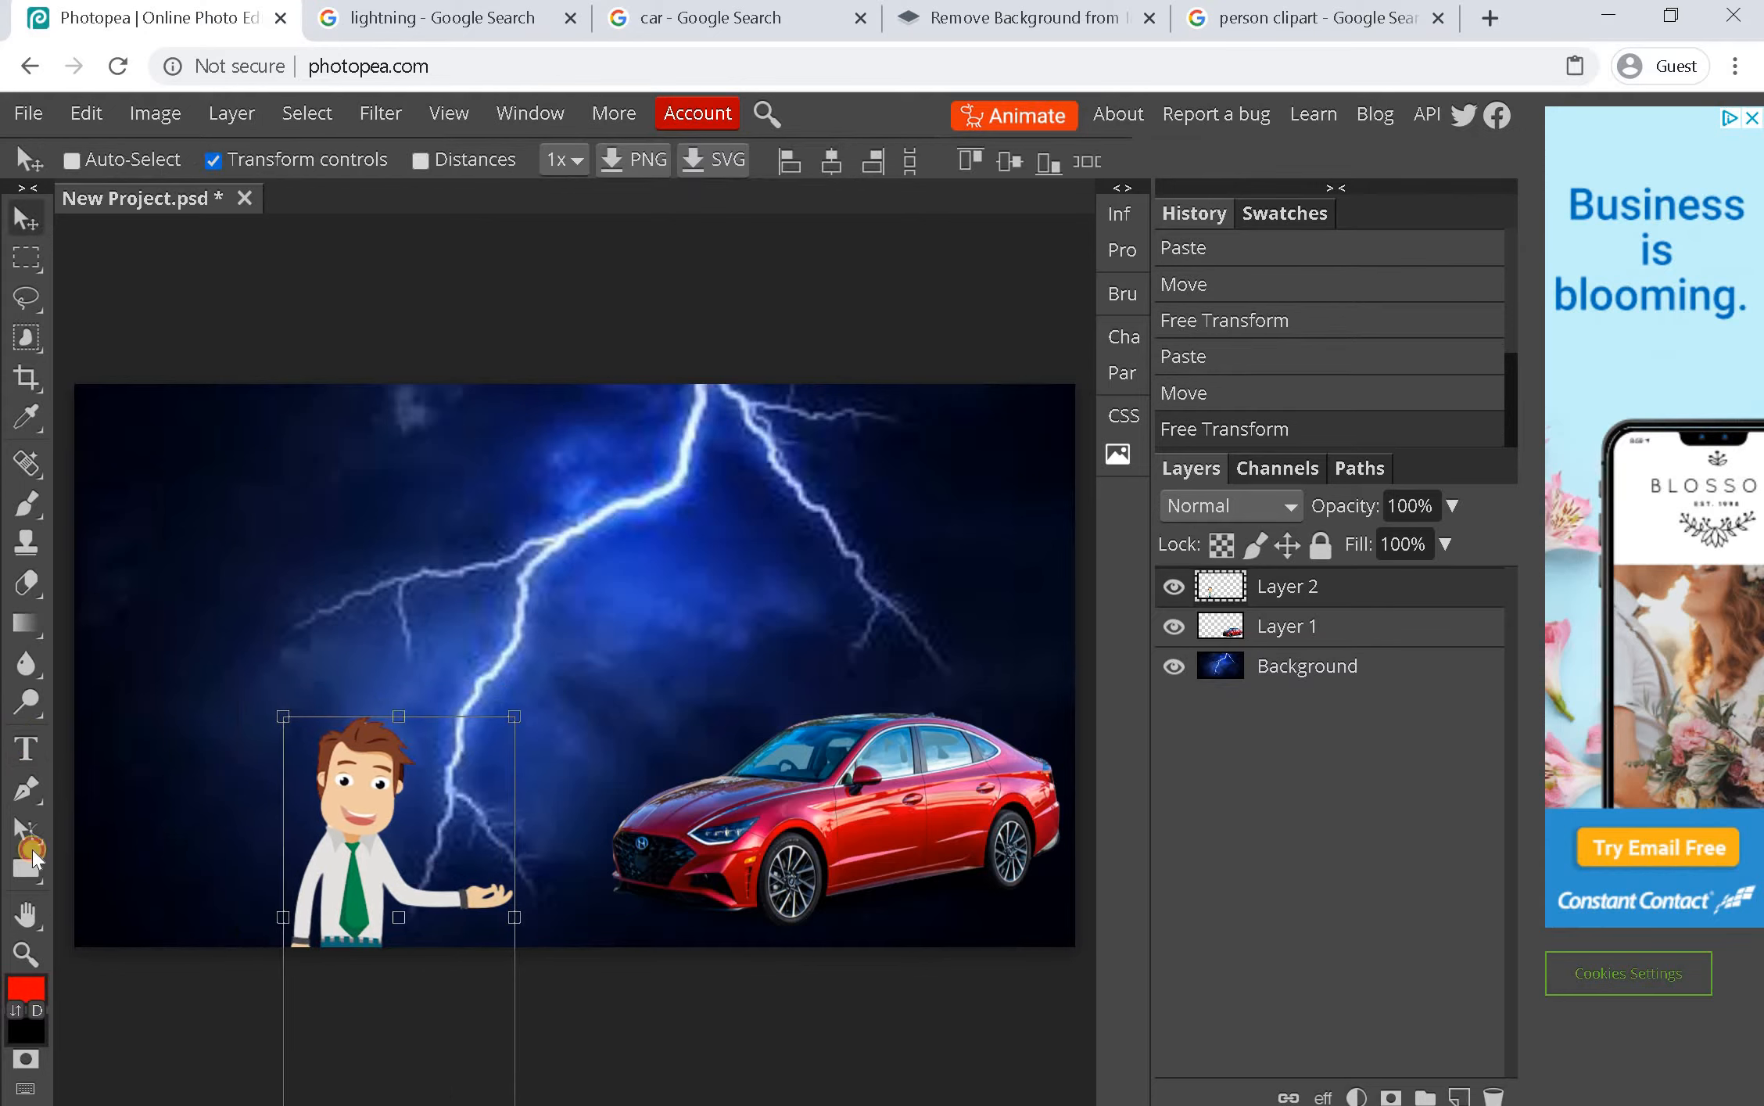
Add a text box across the canvas's upper-left area reading "Best car deals"
click(30, 748)
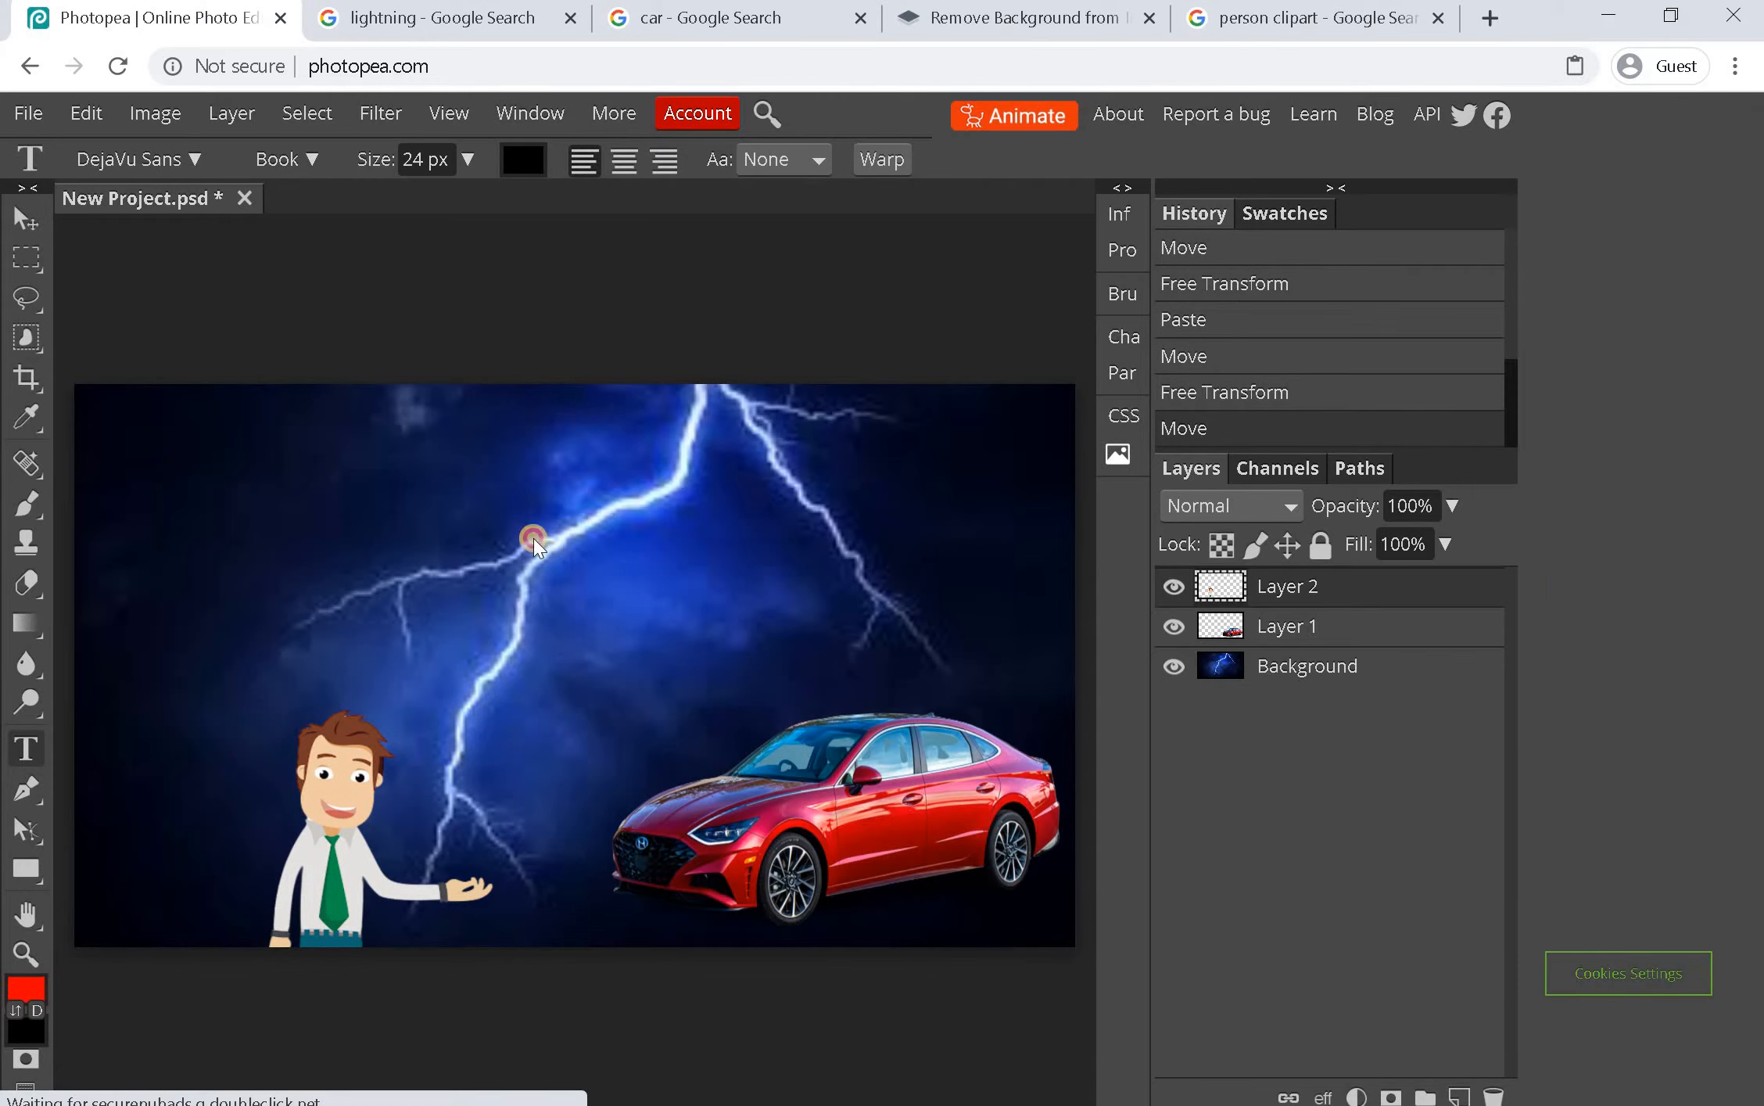
mouse_move(189, 410)
mouse_down()
mouse_move(513, 536)
mouse_move(721, 655)
mouse_up()
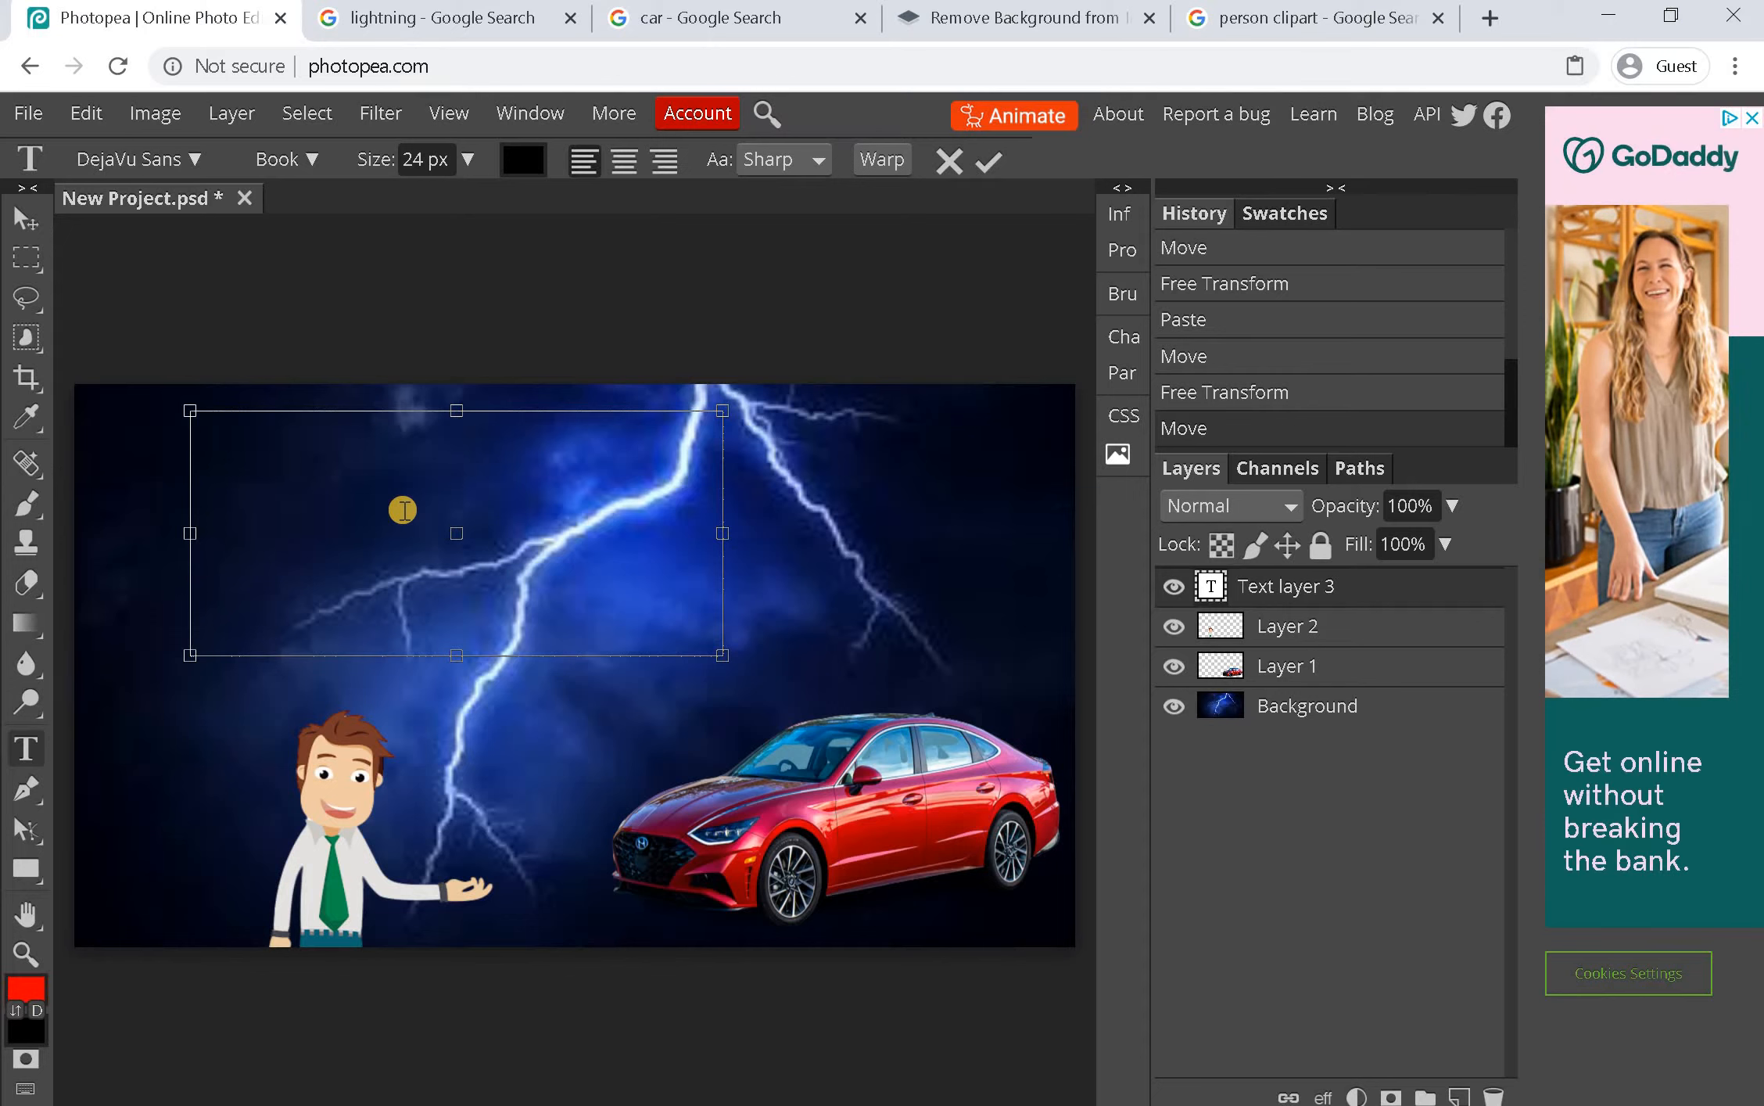
text(Light)
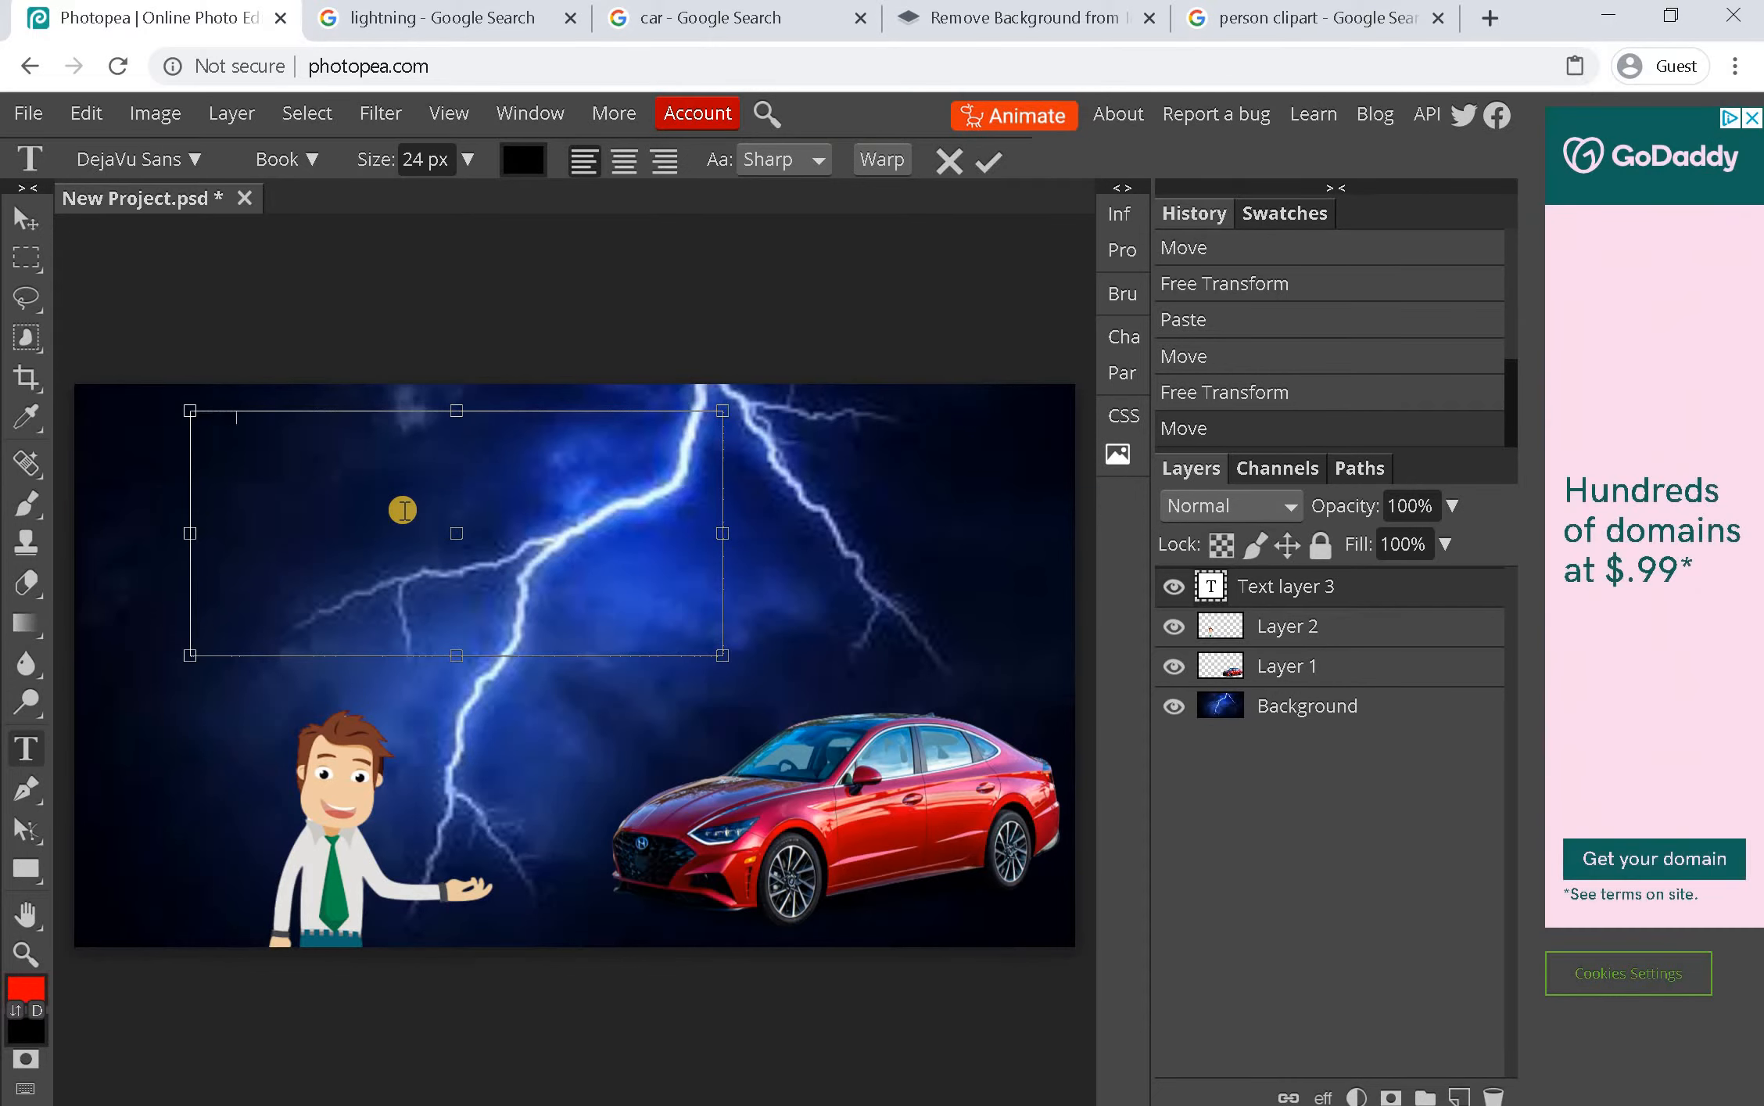
text(s)
Select the whole "Best car deals" text and set its size to 50 px
double_click(230, 426)
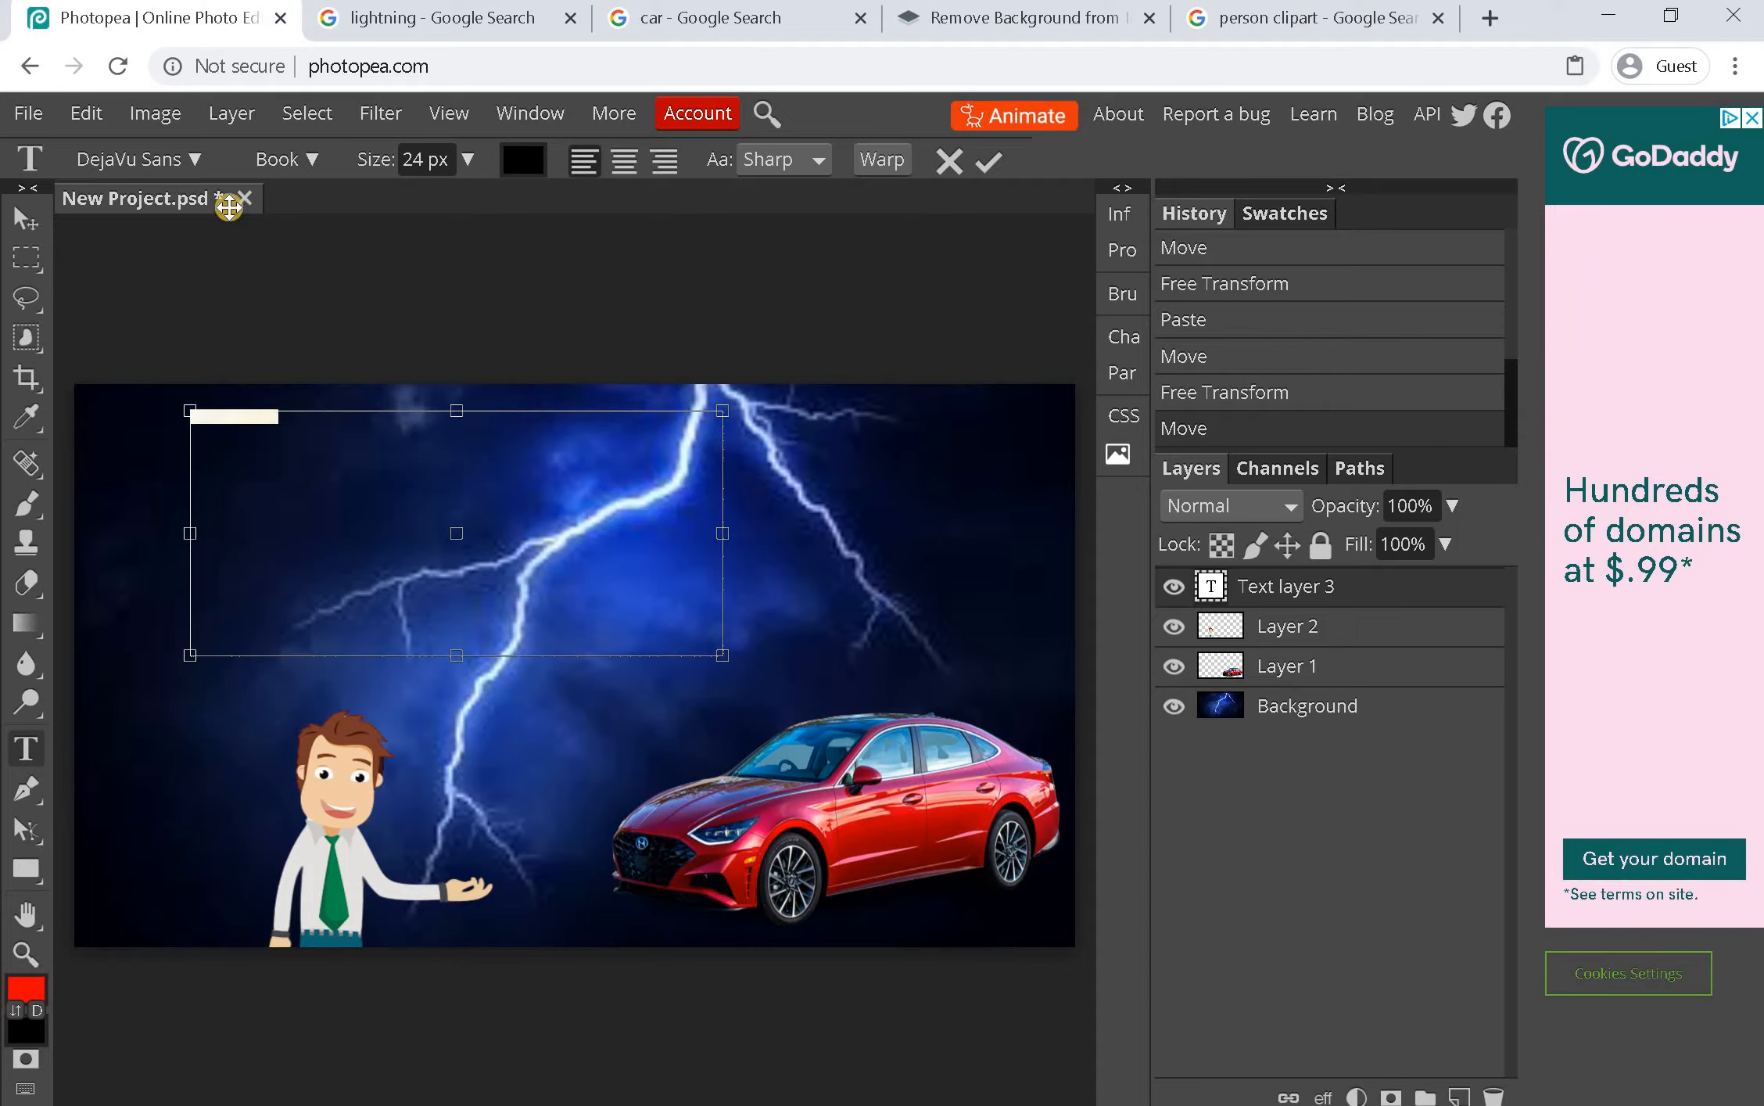
click(425, 164)
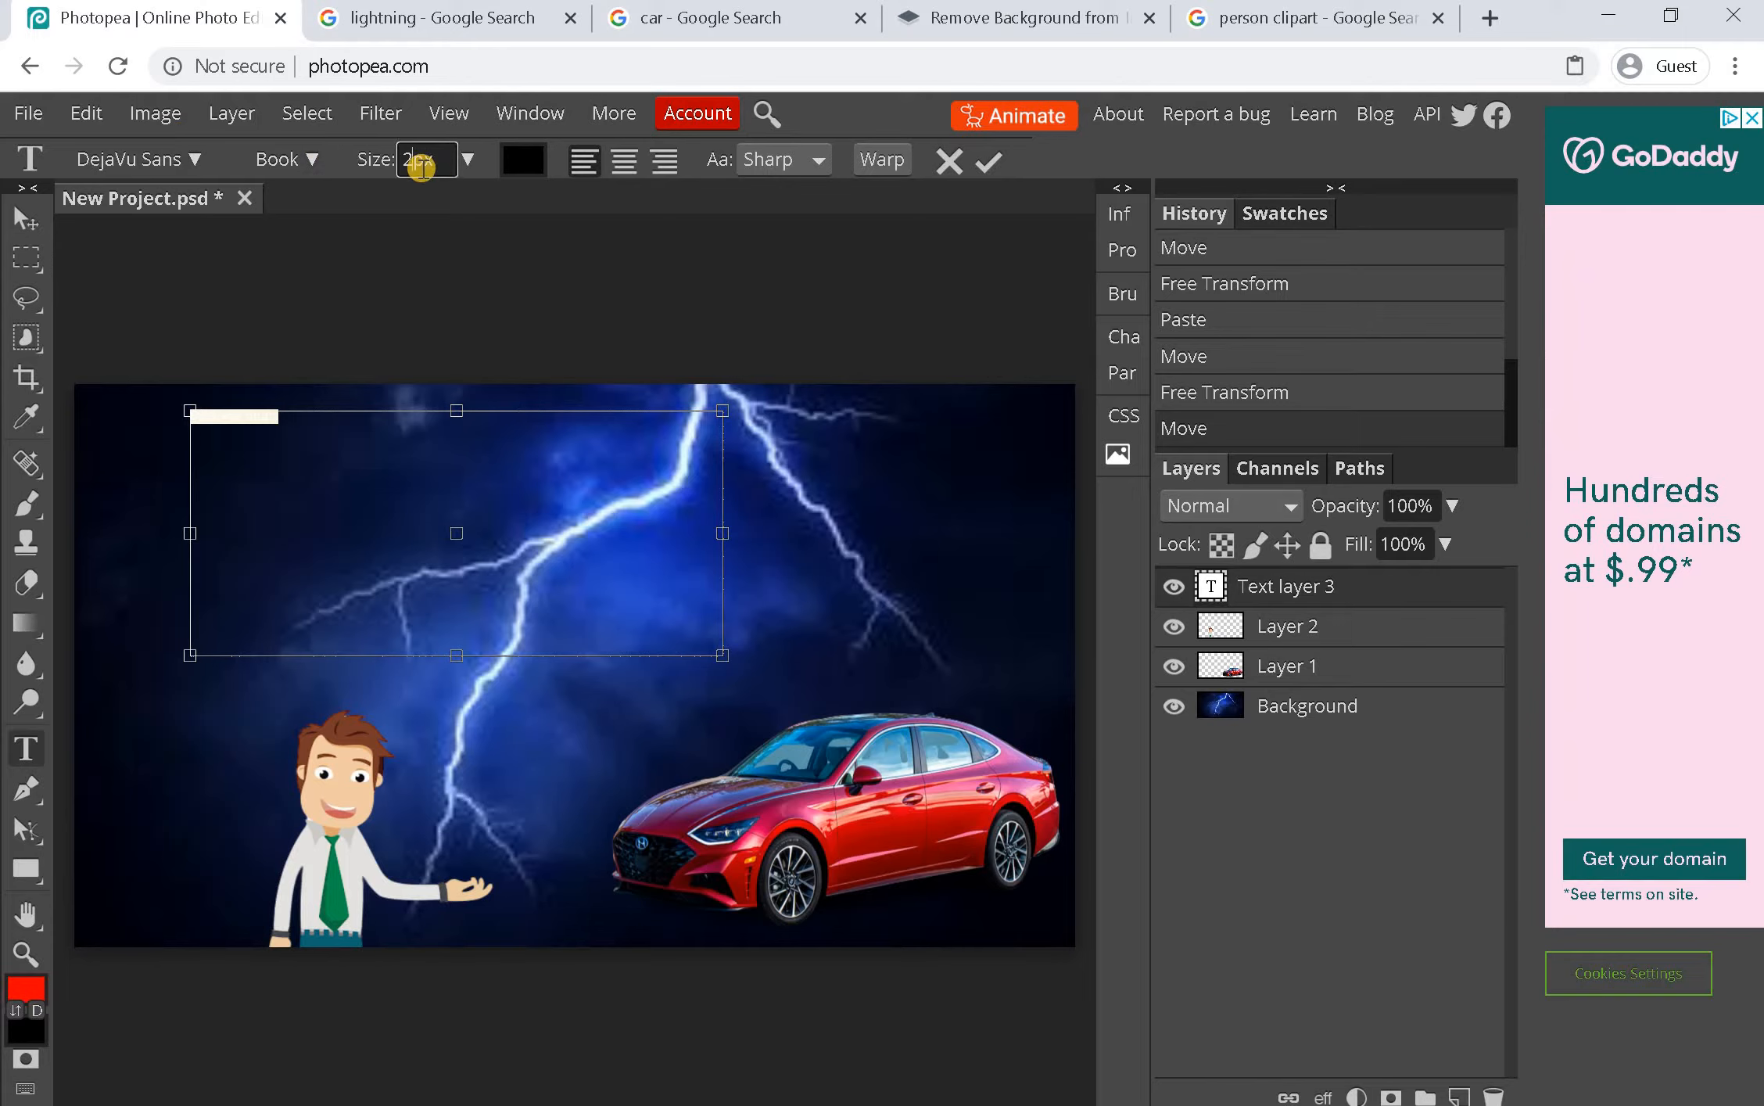
text(50)
key(Return)
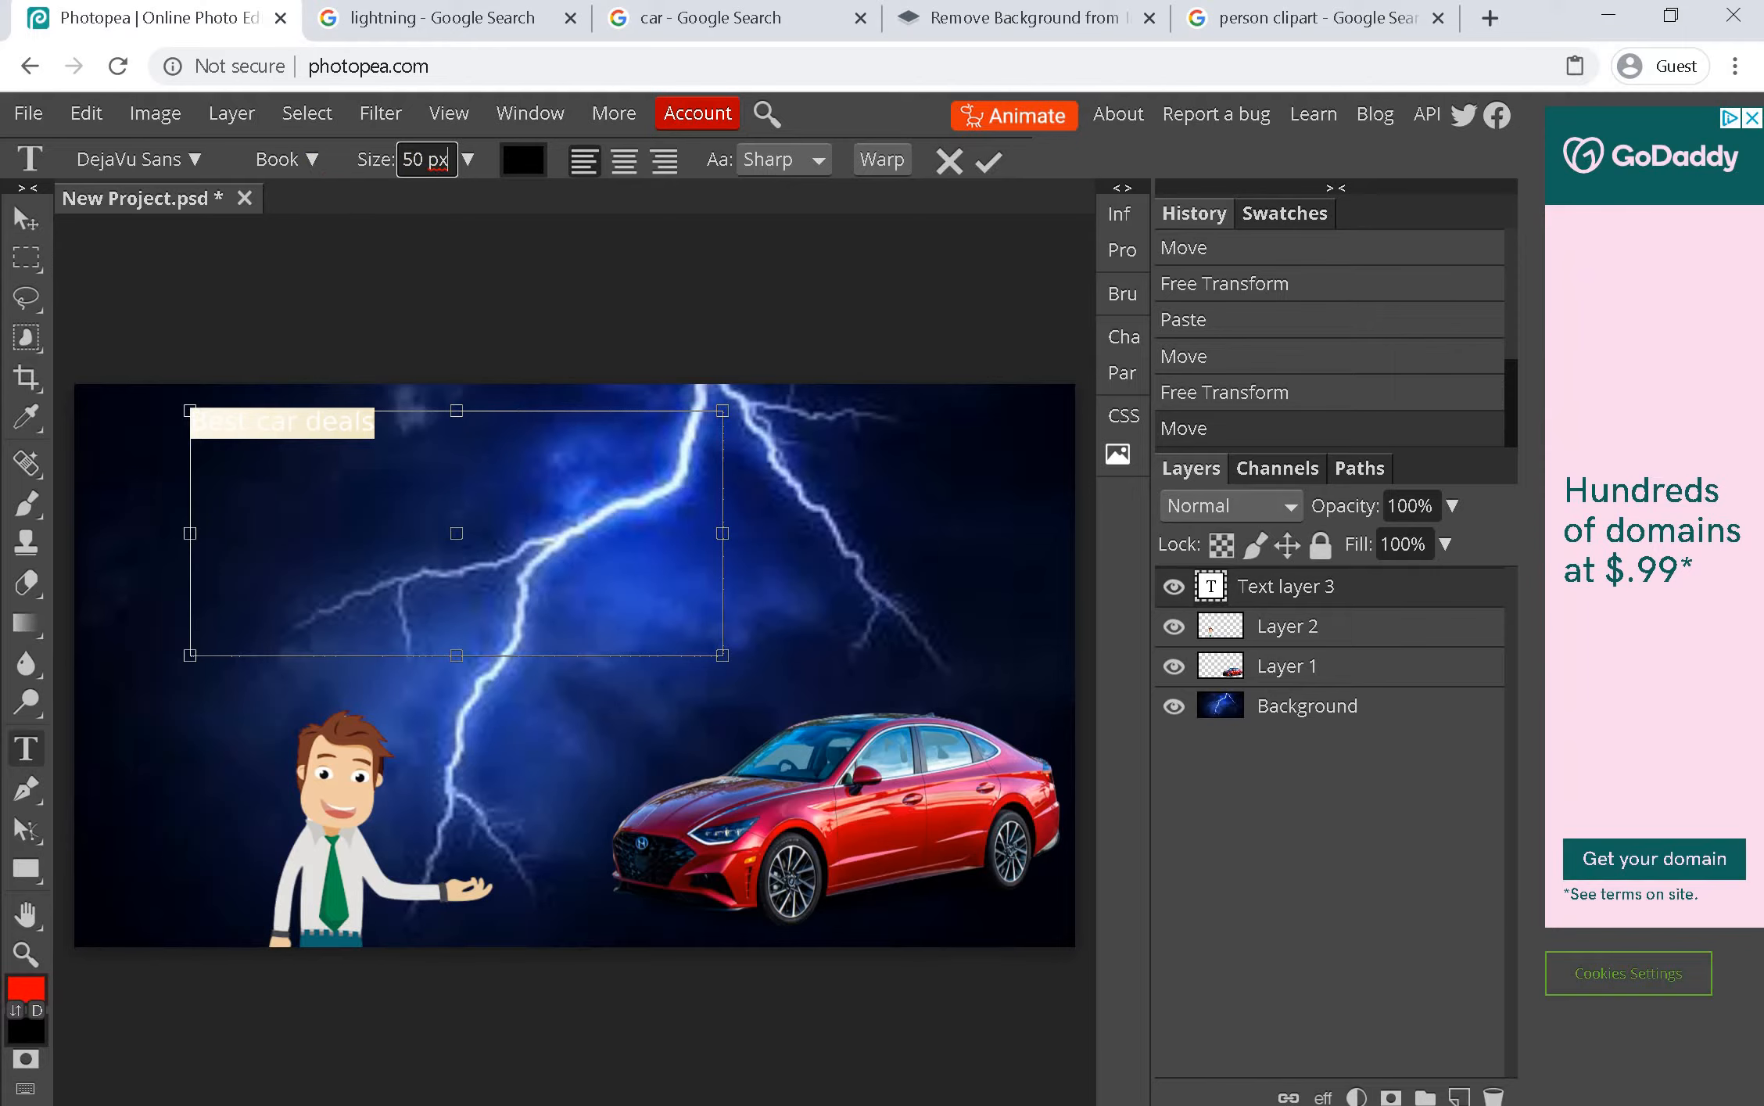
Add a Color Overlay effect to the "Best car deals" text layer in a light yellow
click(1319, 1096)
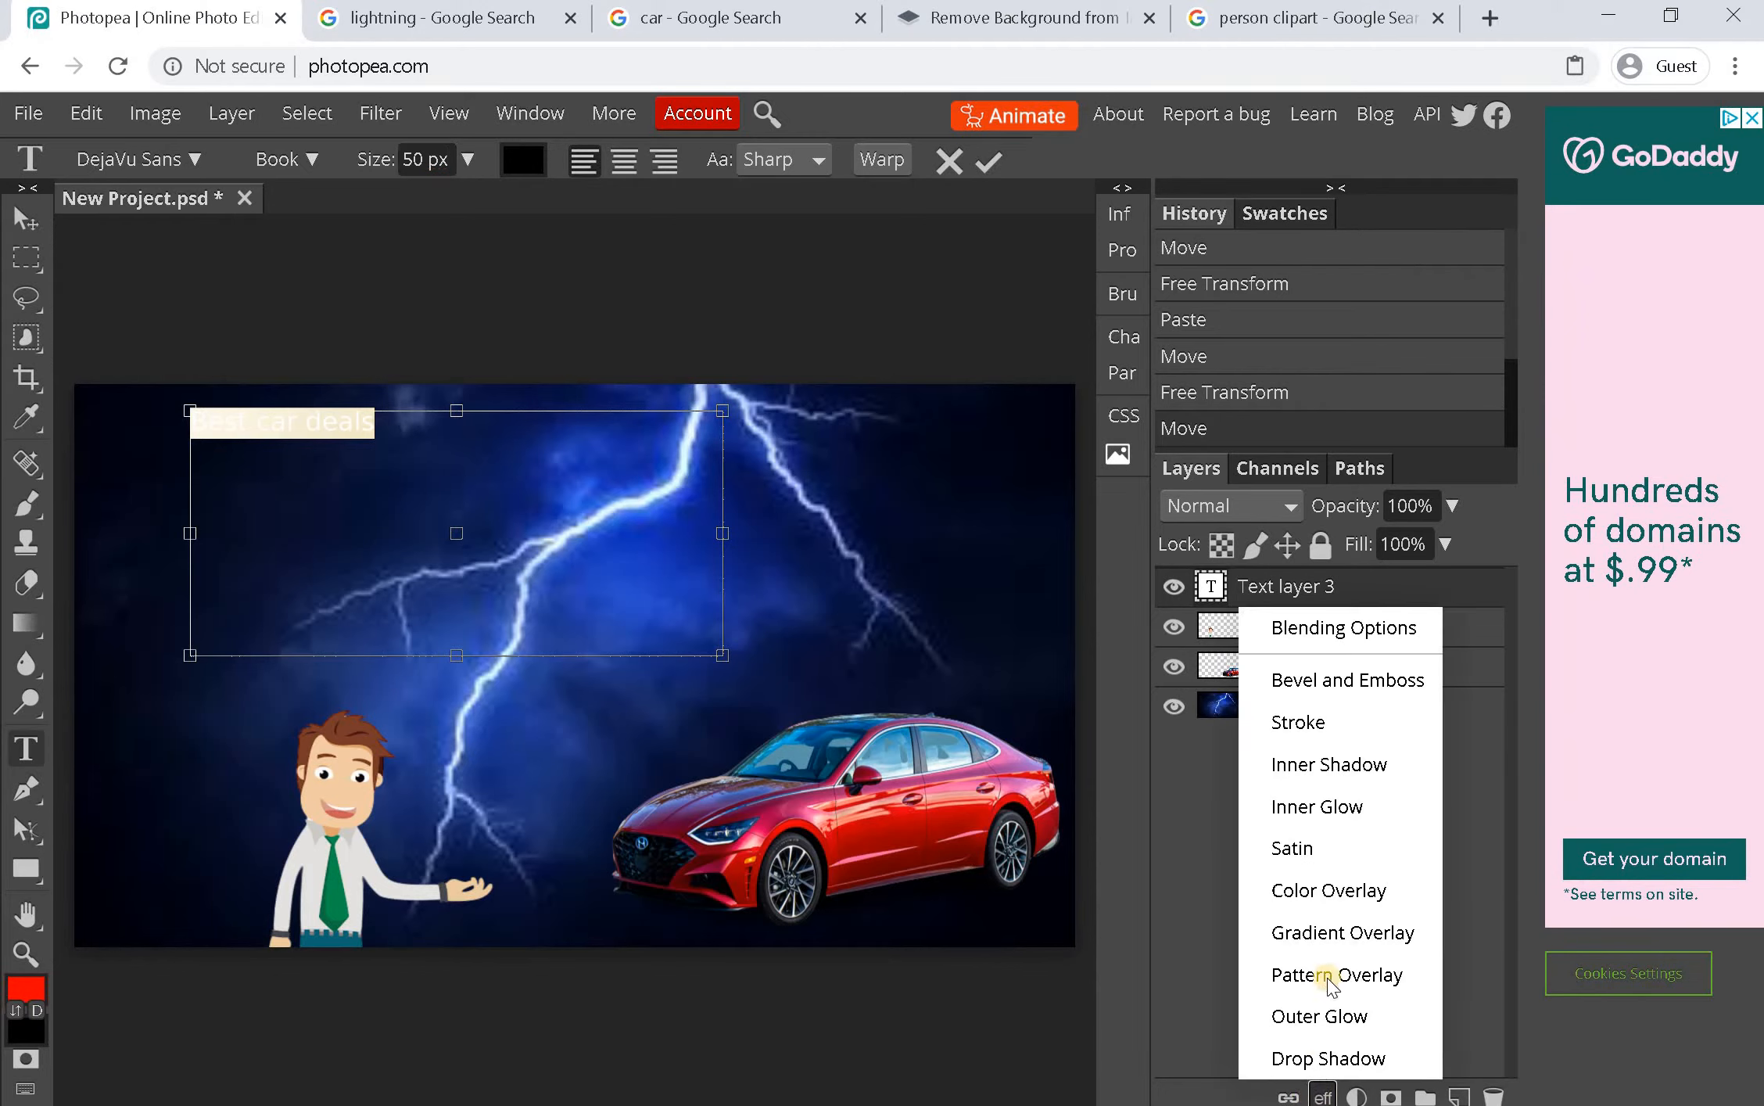
click(1329, 890)
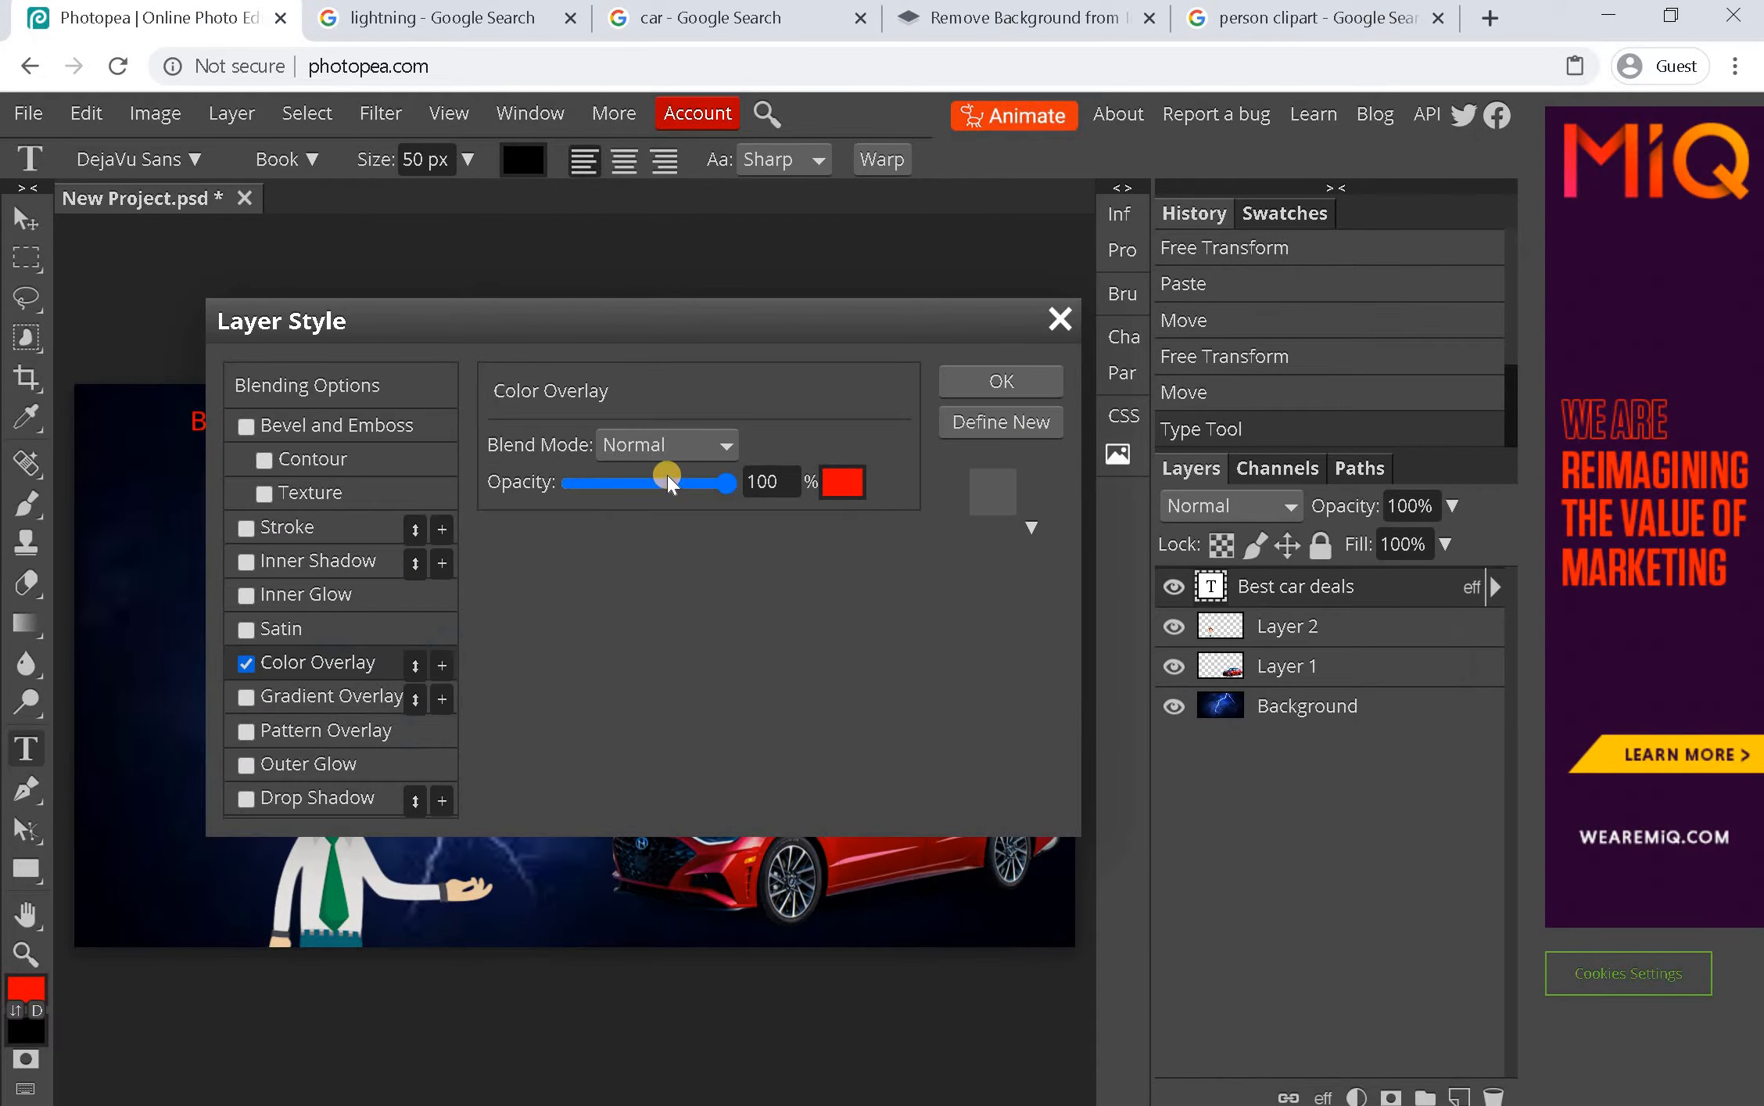
click(839, 480)
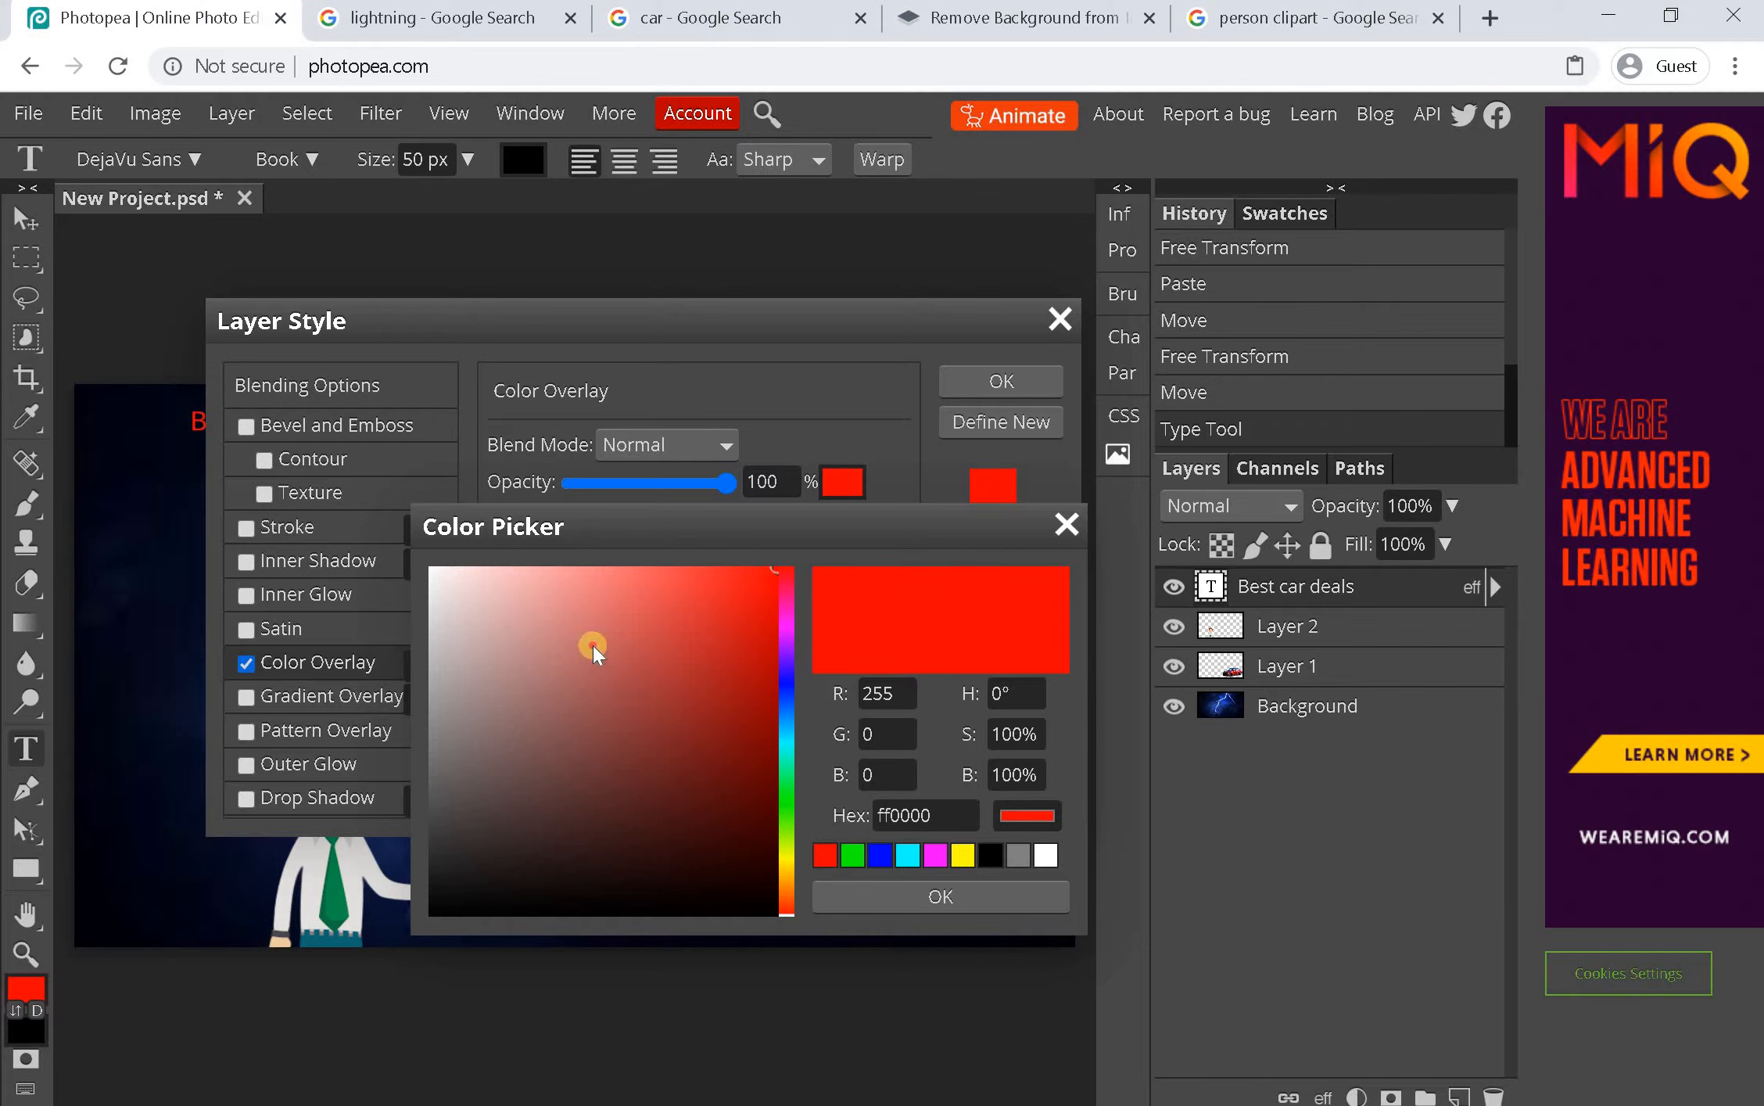
click(569, 671)
click(826, 856)
click(877, 860)
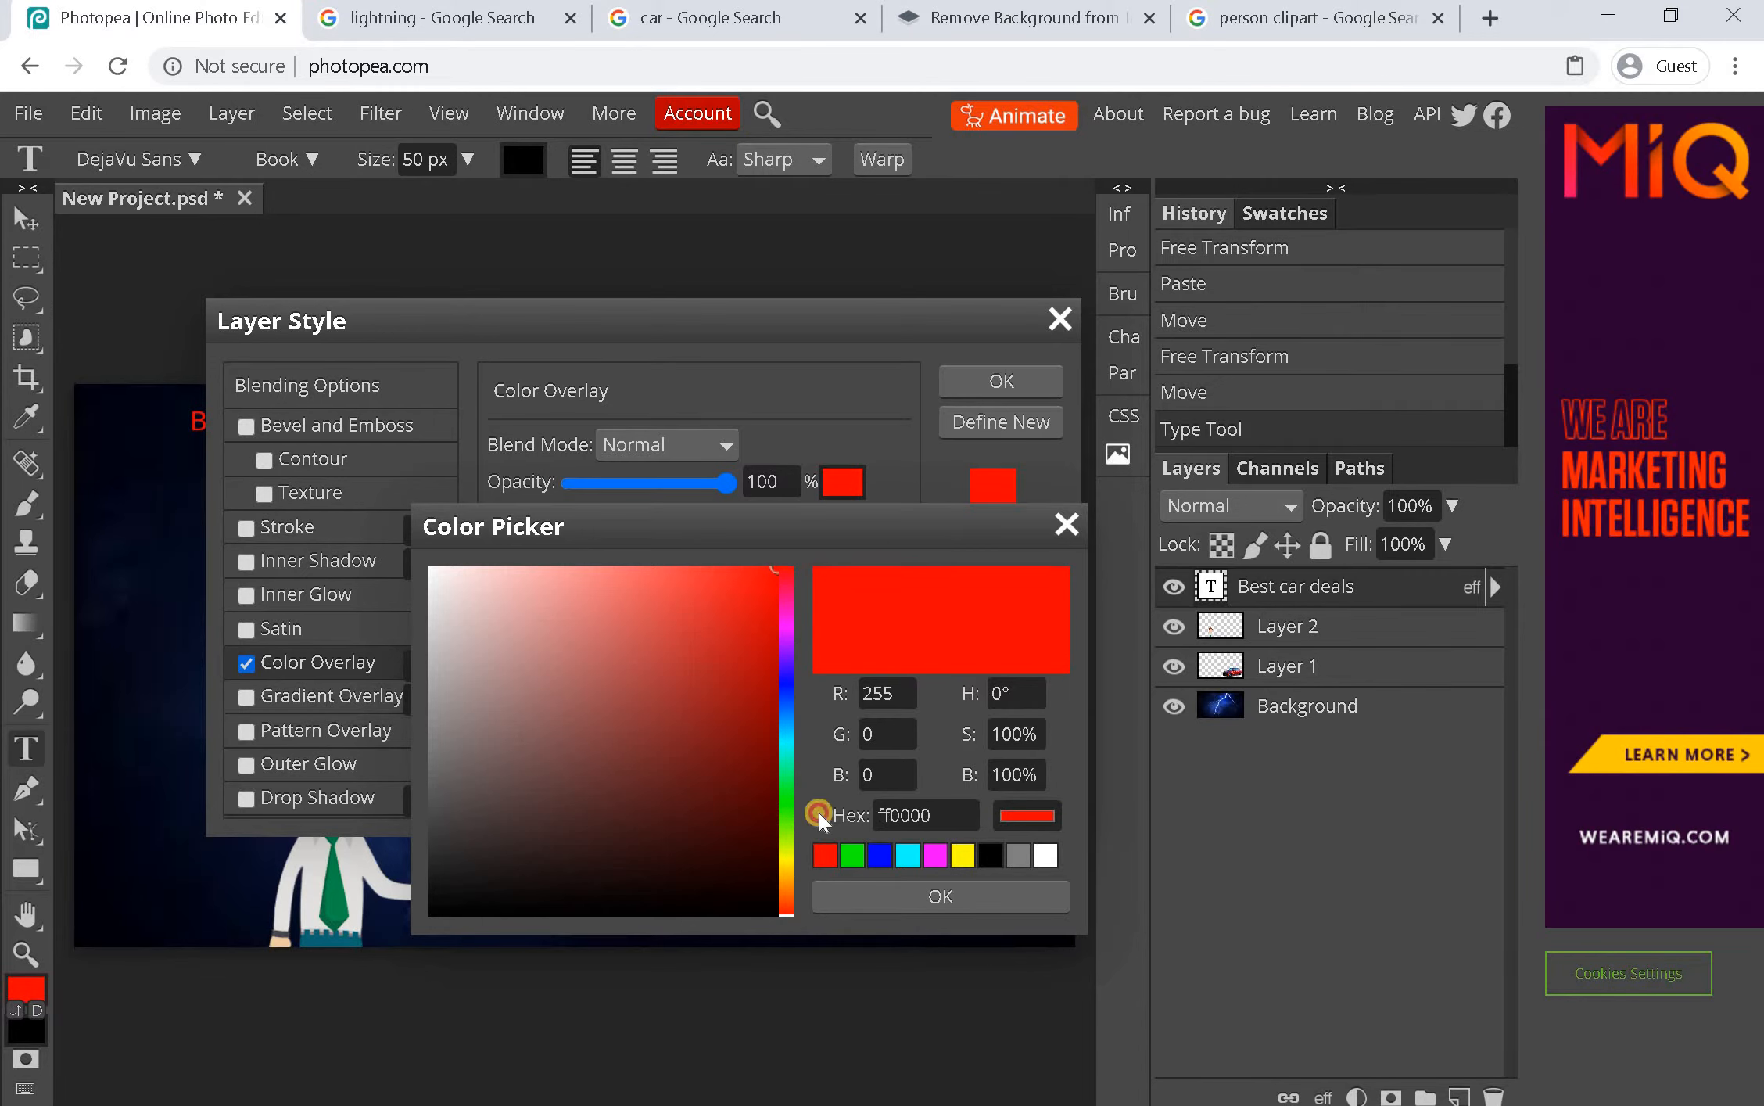
click(659, 664)
click(729, 650)
click(964, 857)
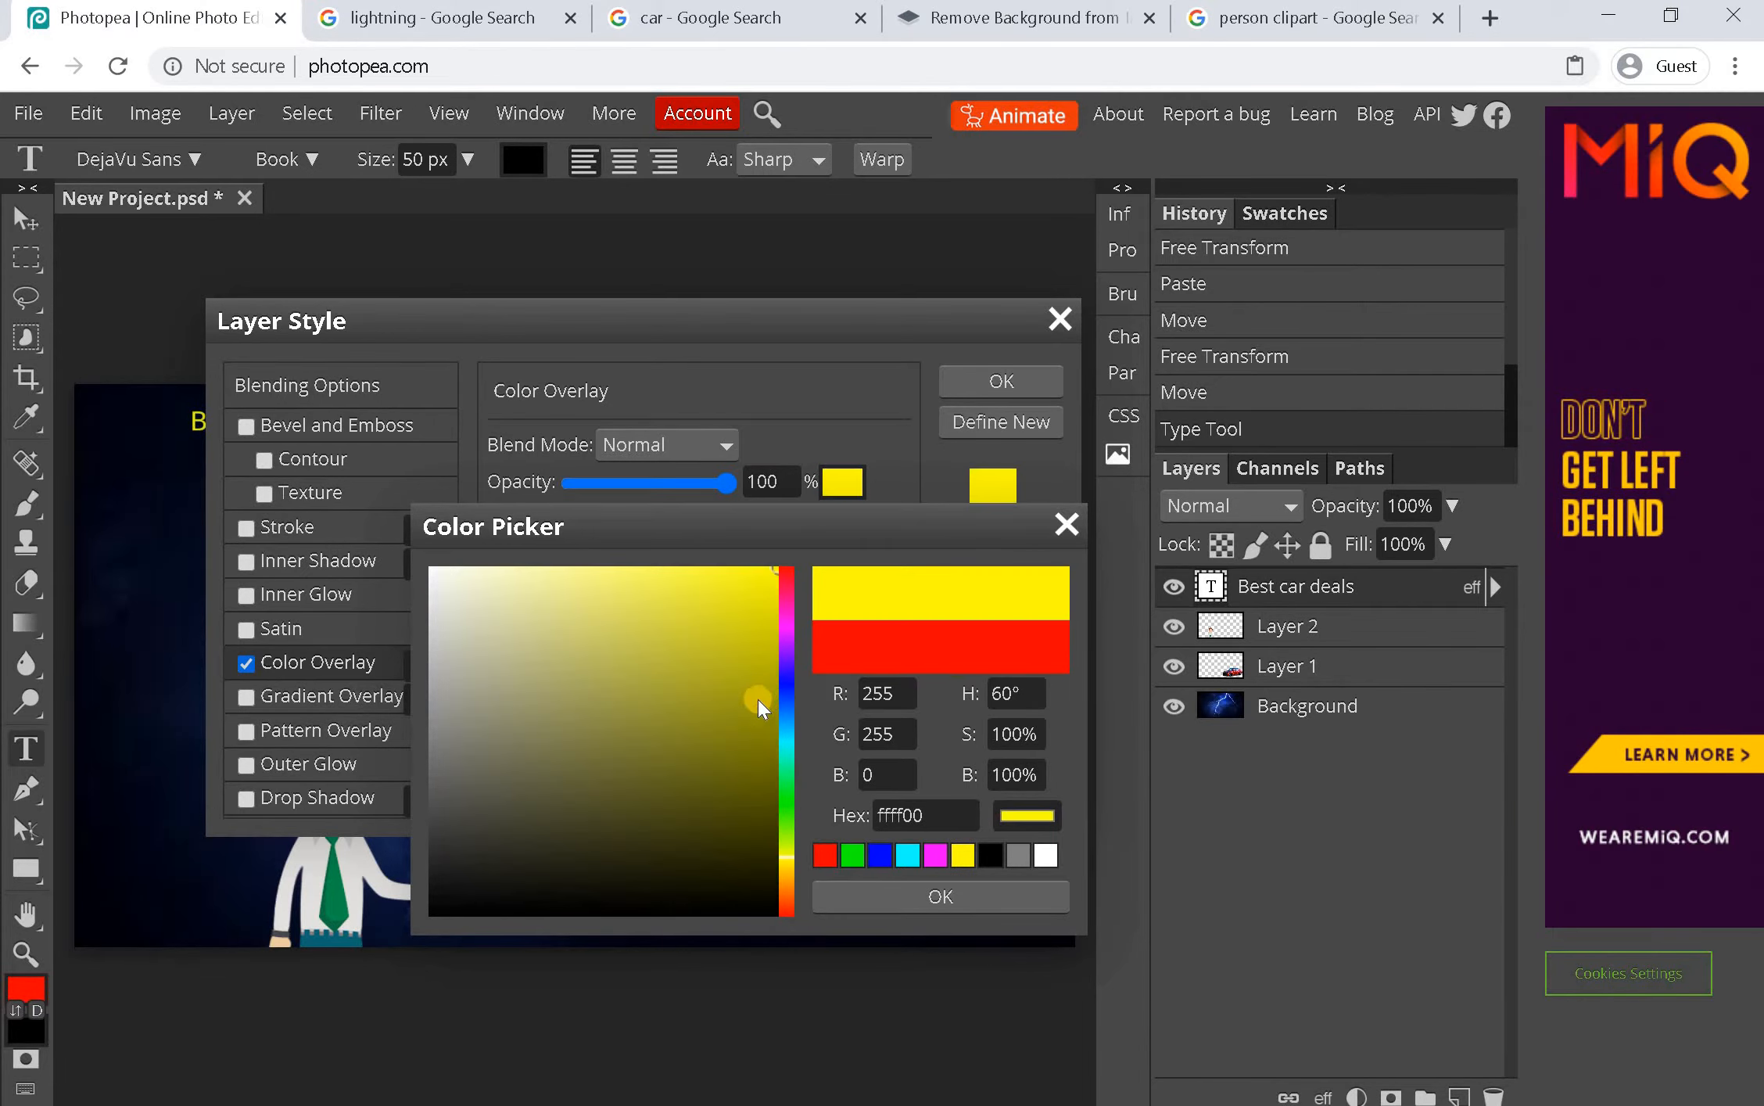
click(656, 733)
drag(882, 557, 956, 538)
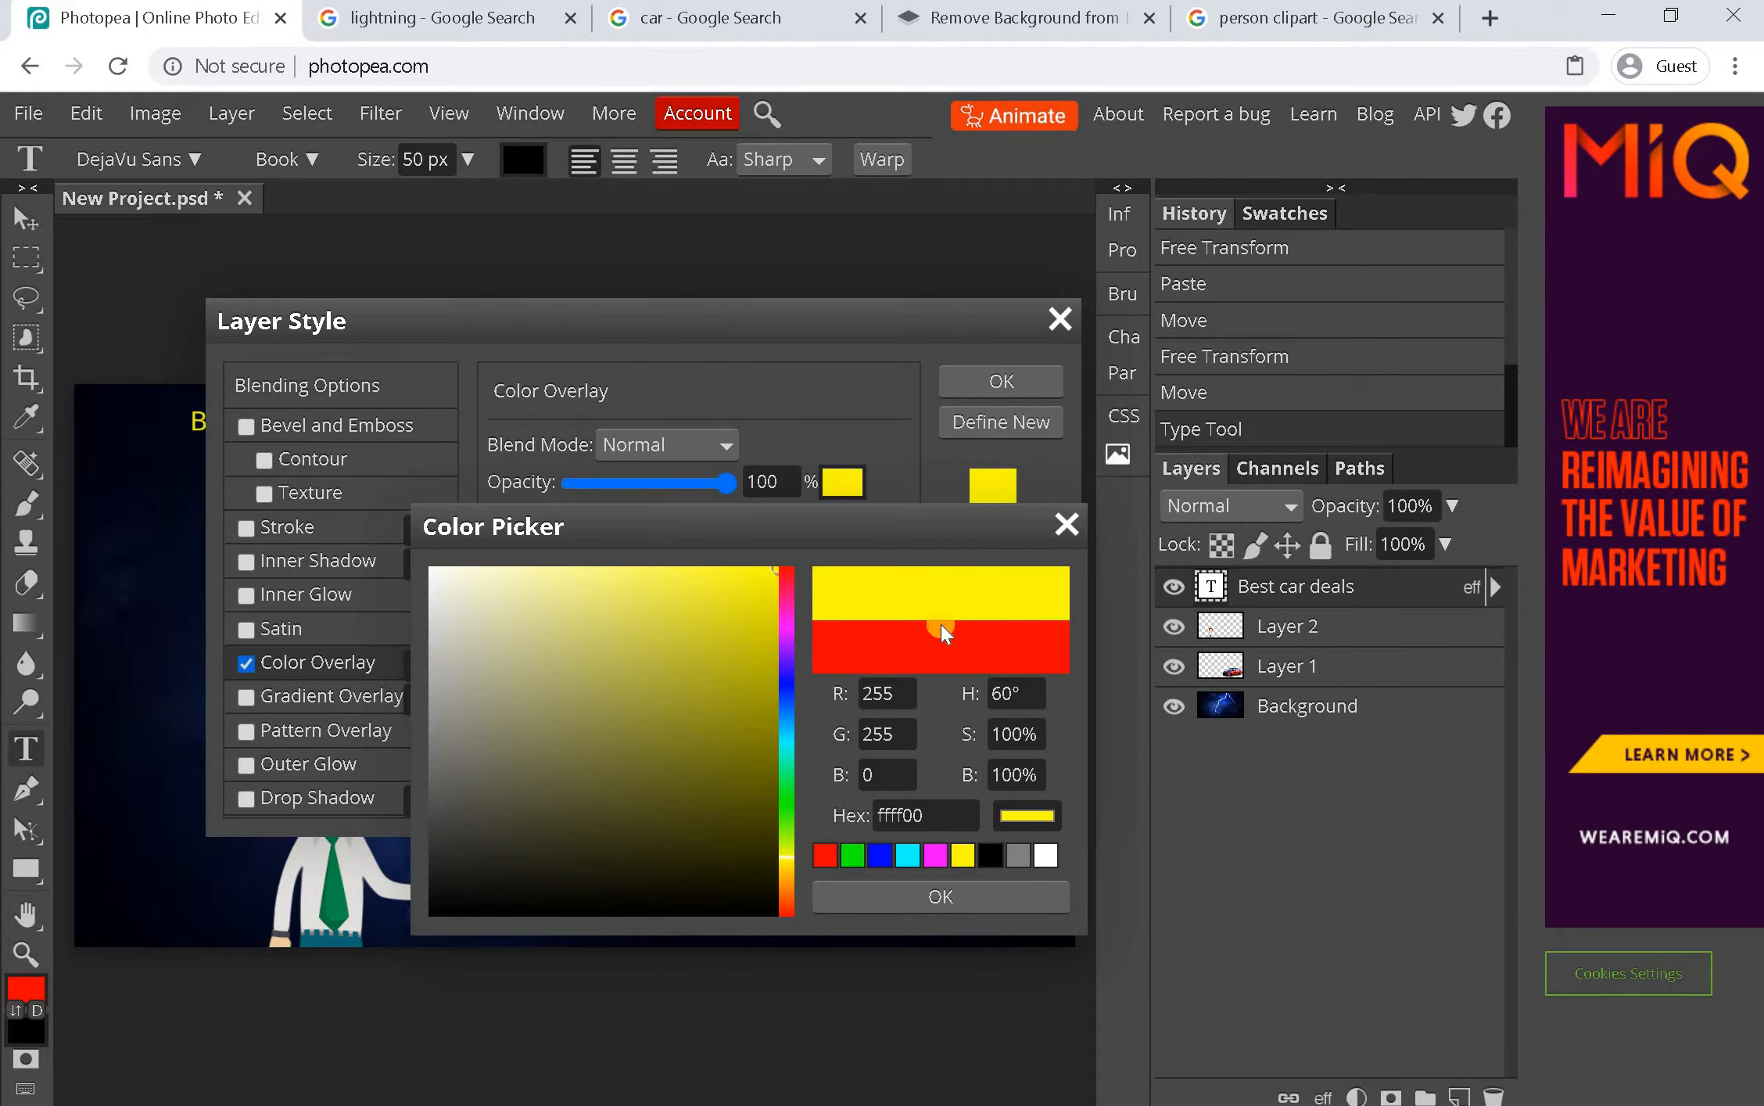
click(662, 544)
click(936, 895)
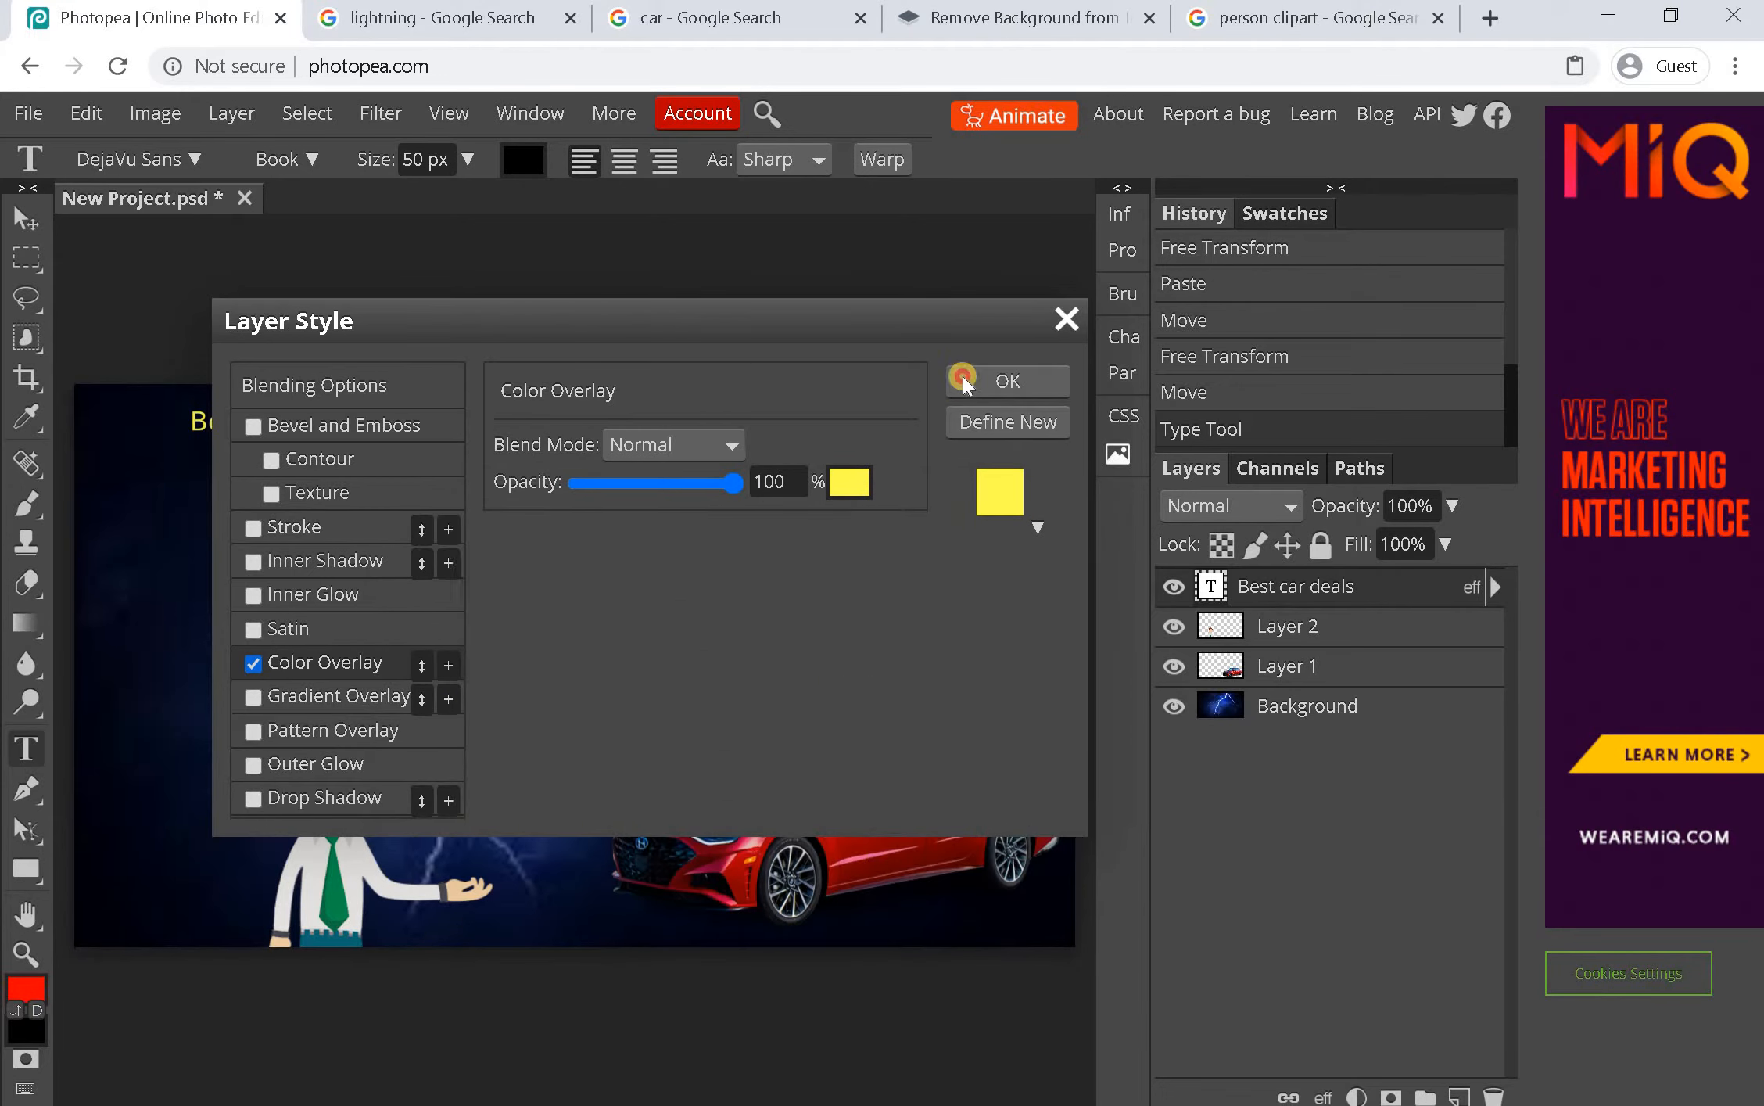
Uncover the text behind the Layer Style dialog and enable a Gradient Overlay with the linear black-to-white gradient
drag(505, 318, 963, 378)
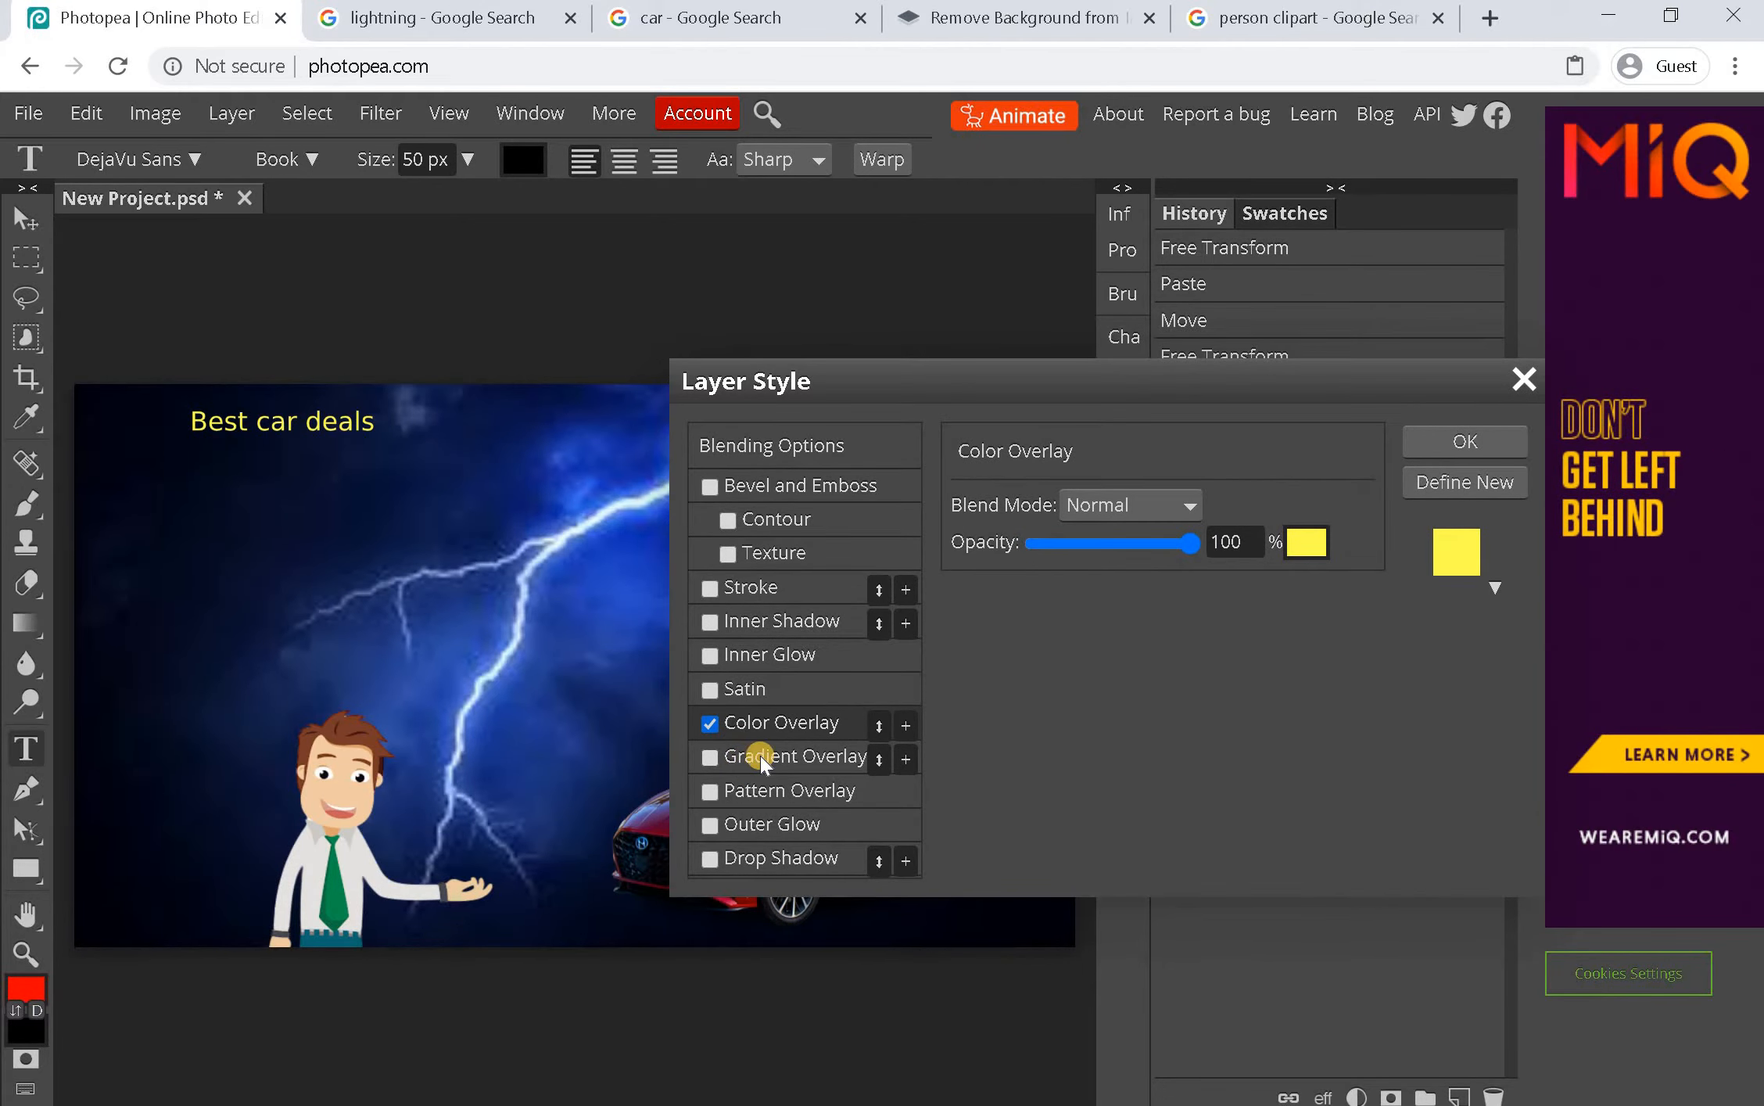
click(746, 759)
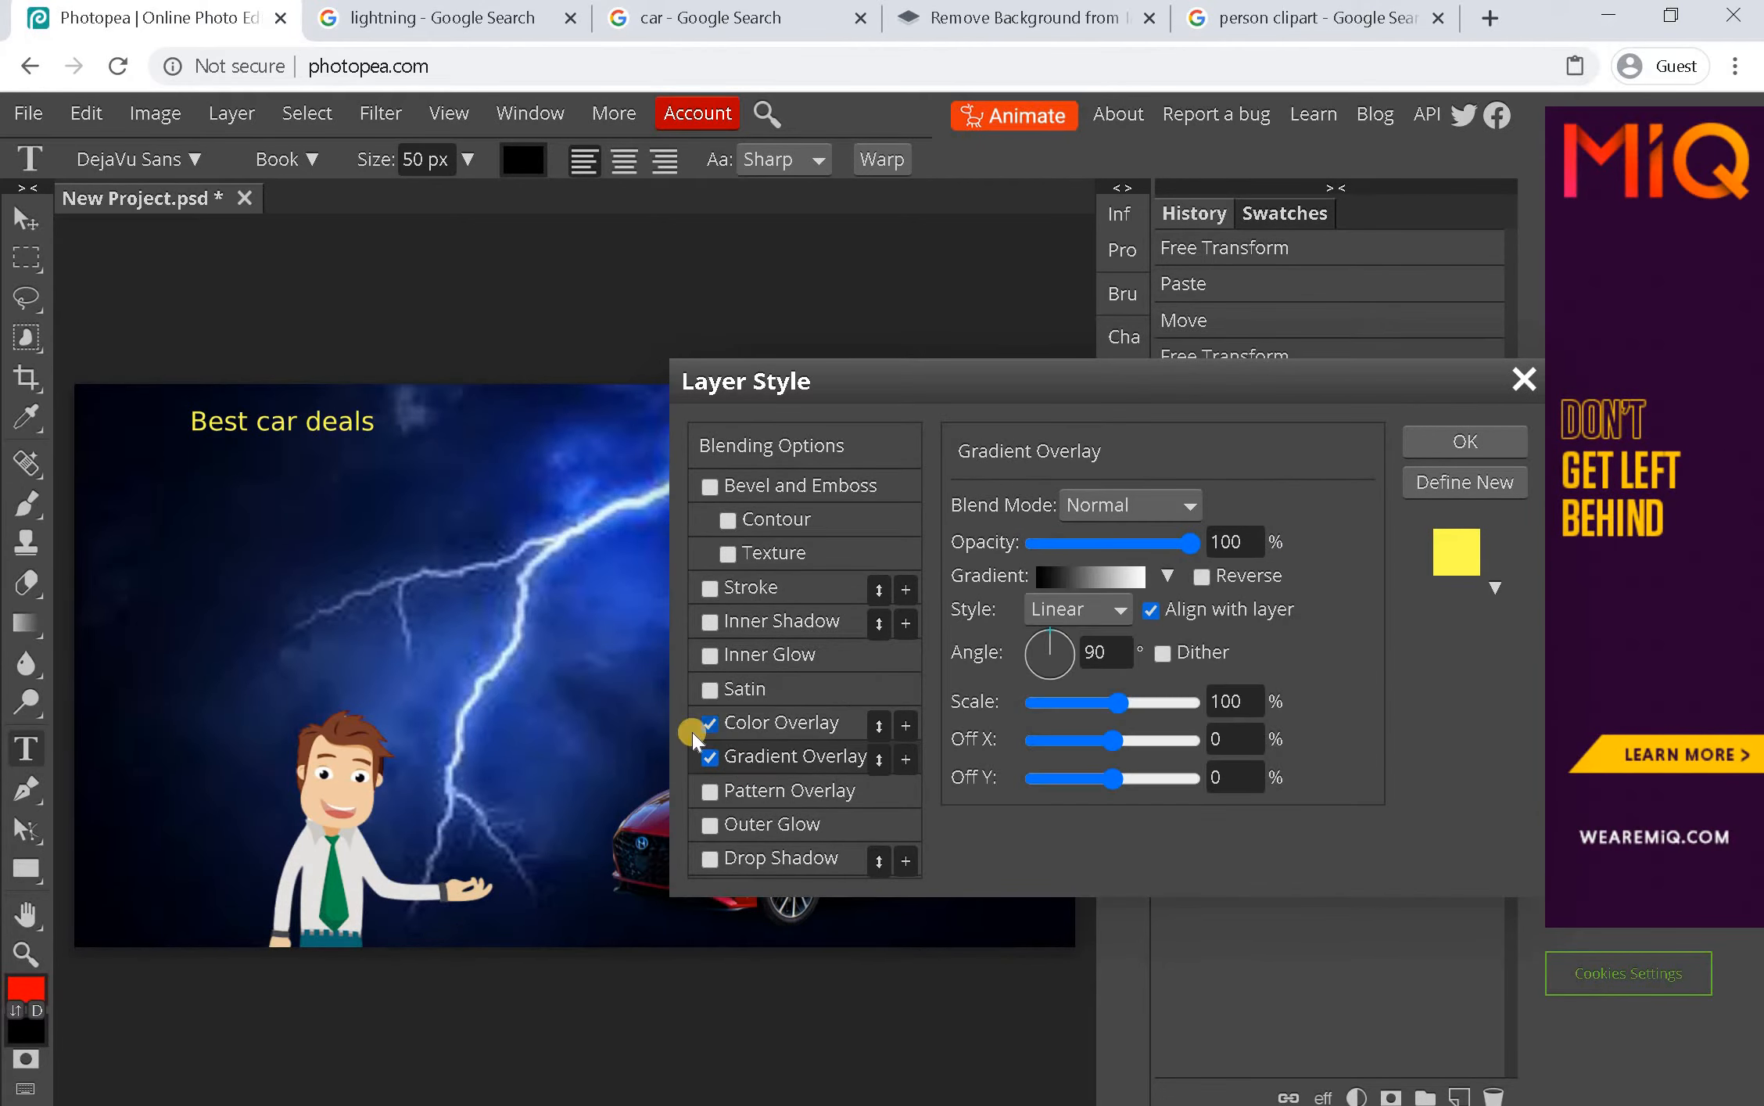
click(1060, 577)
drag(456, 751, 590, 749)
click(694, 994)
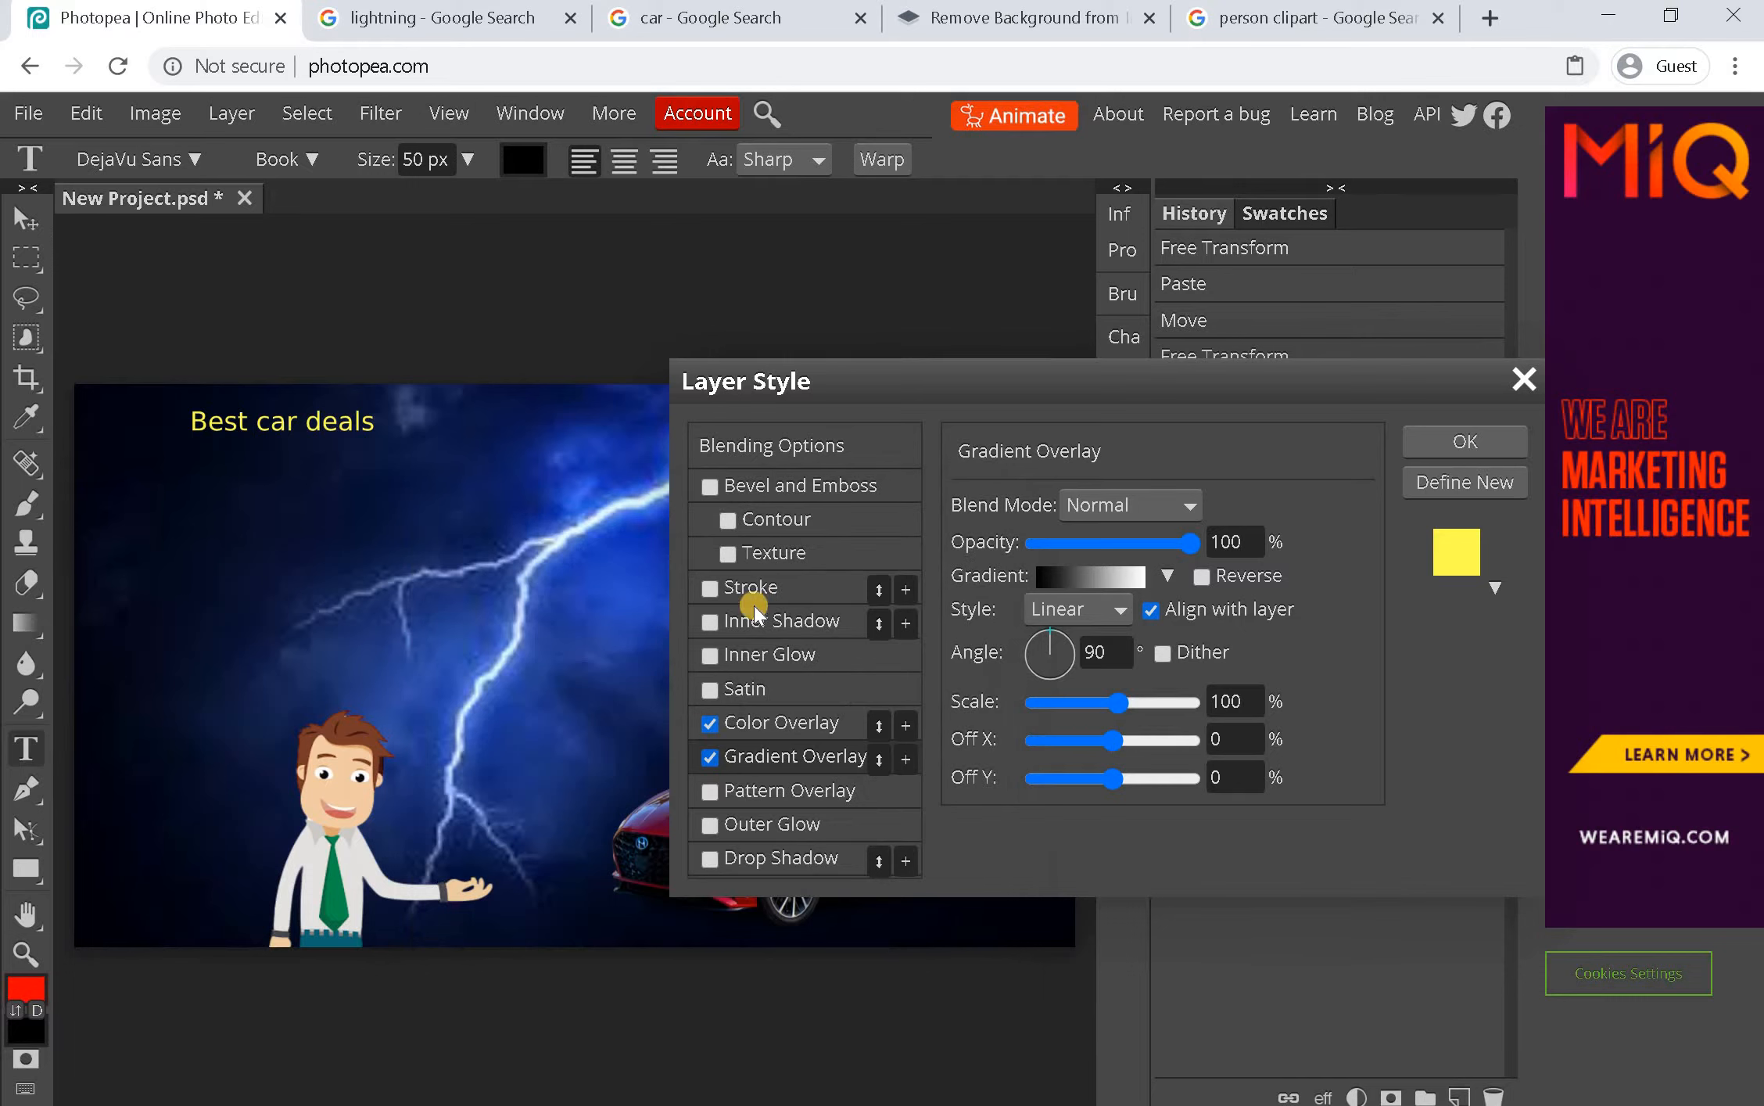
Enable Bevel and Emboss on the text and choose the dark hexagon pattern in its texture settings
click(840, 542)
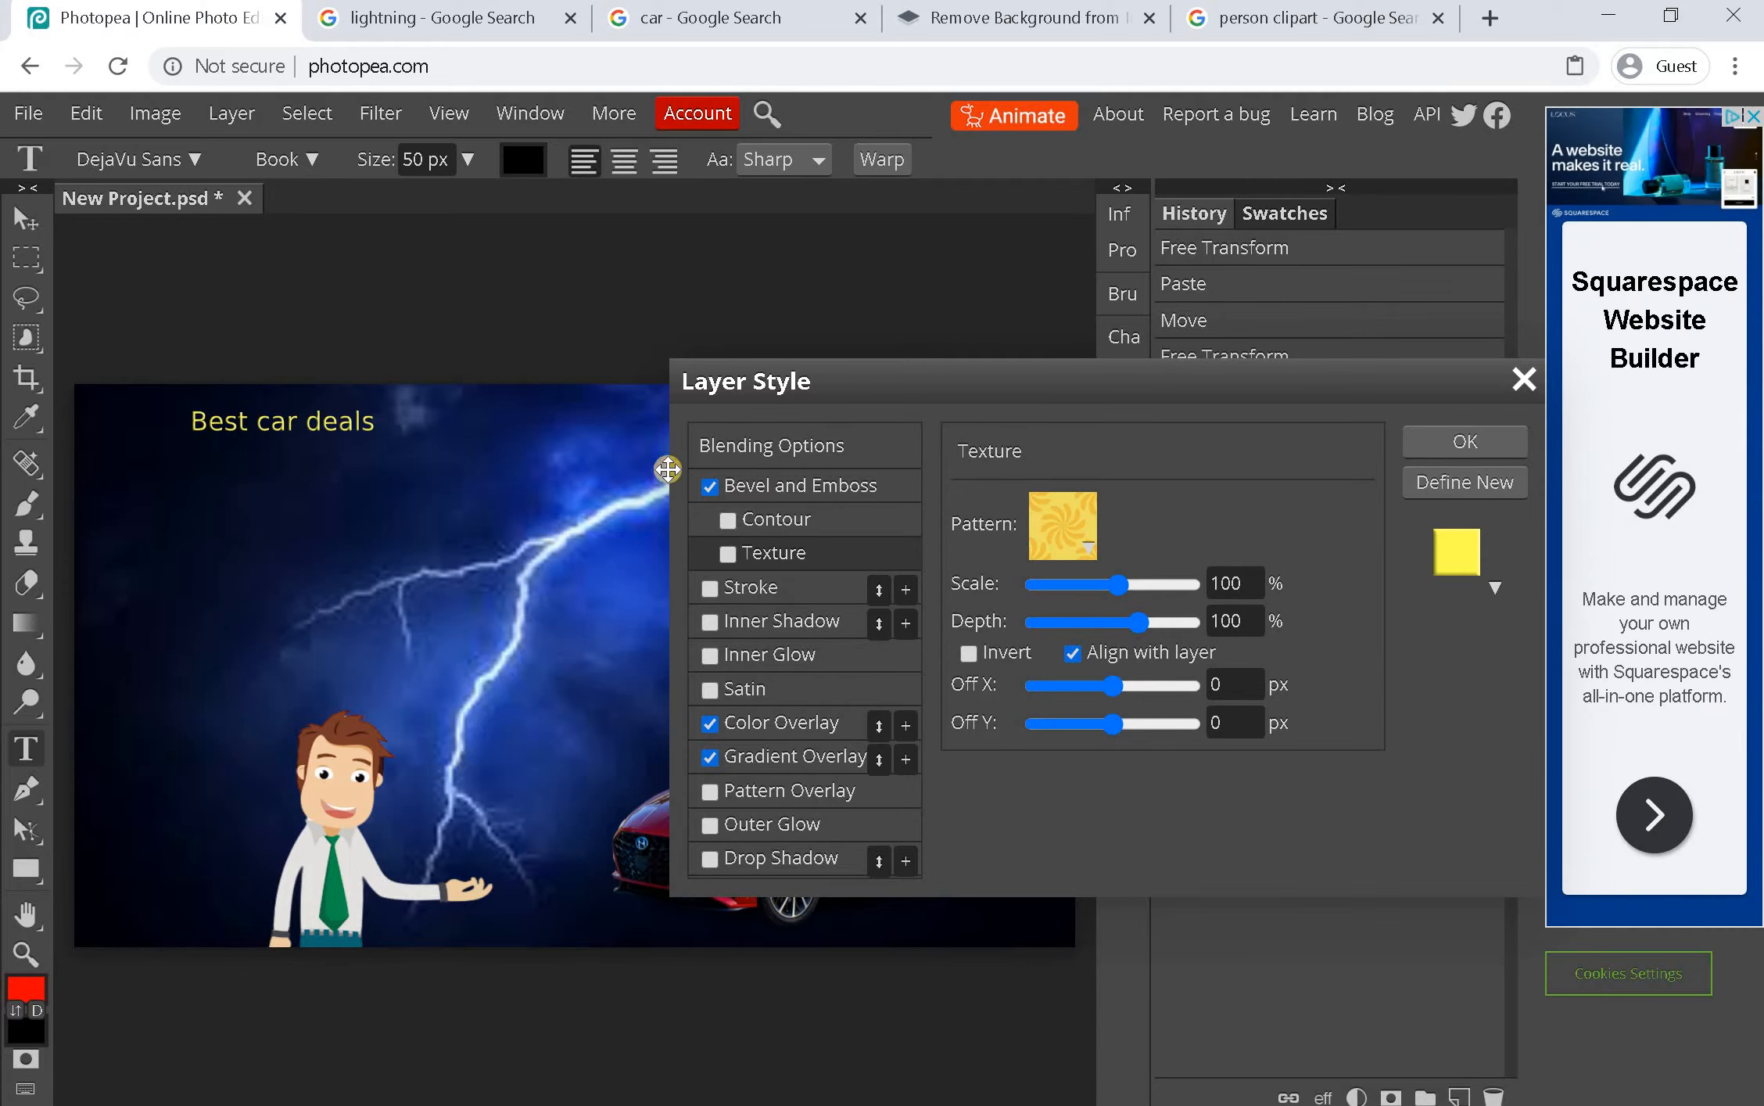
click(1048, 520)
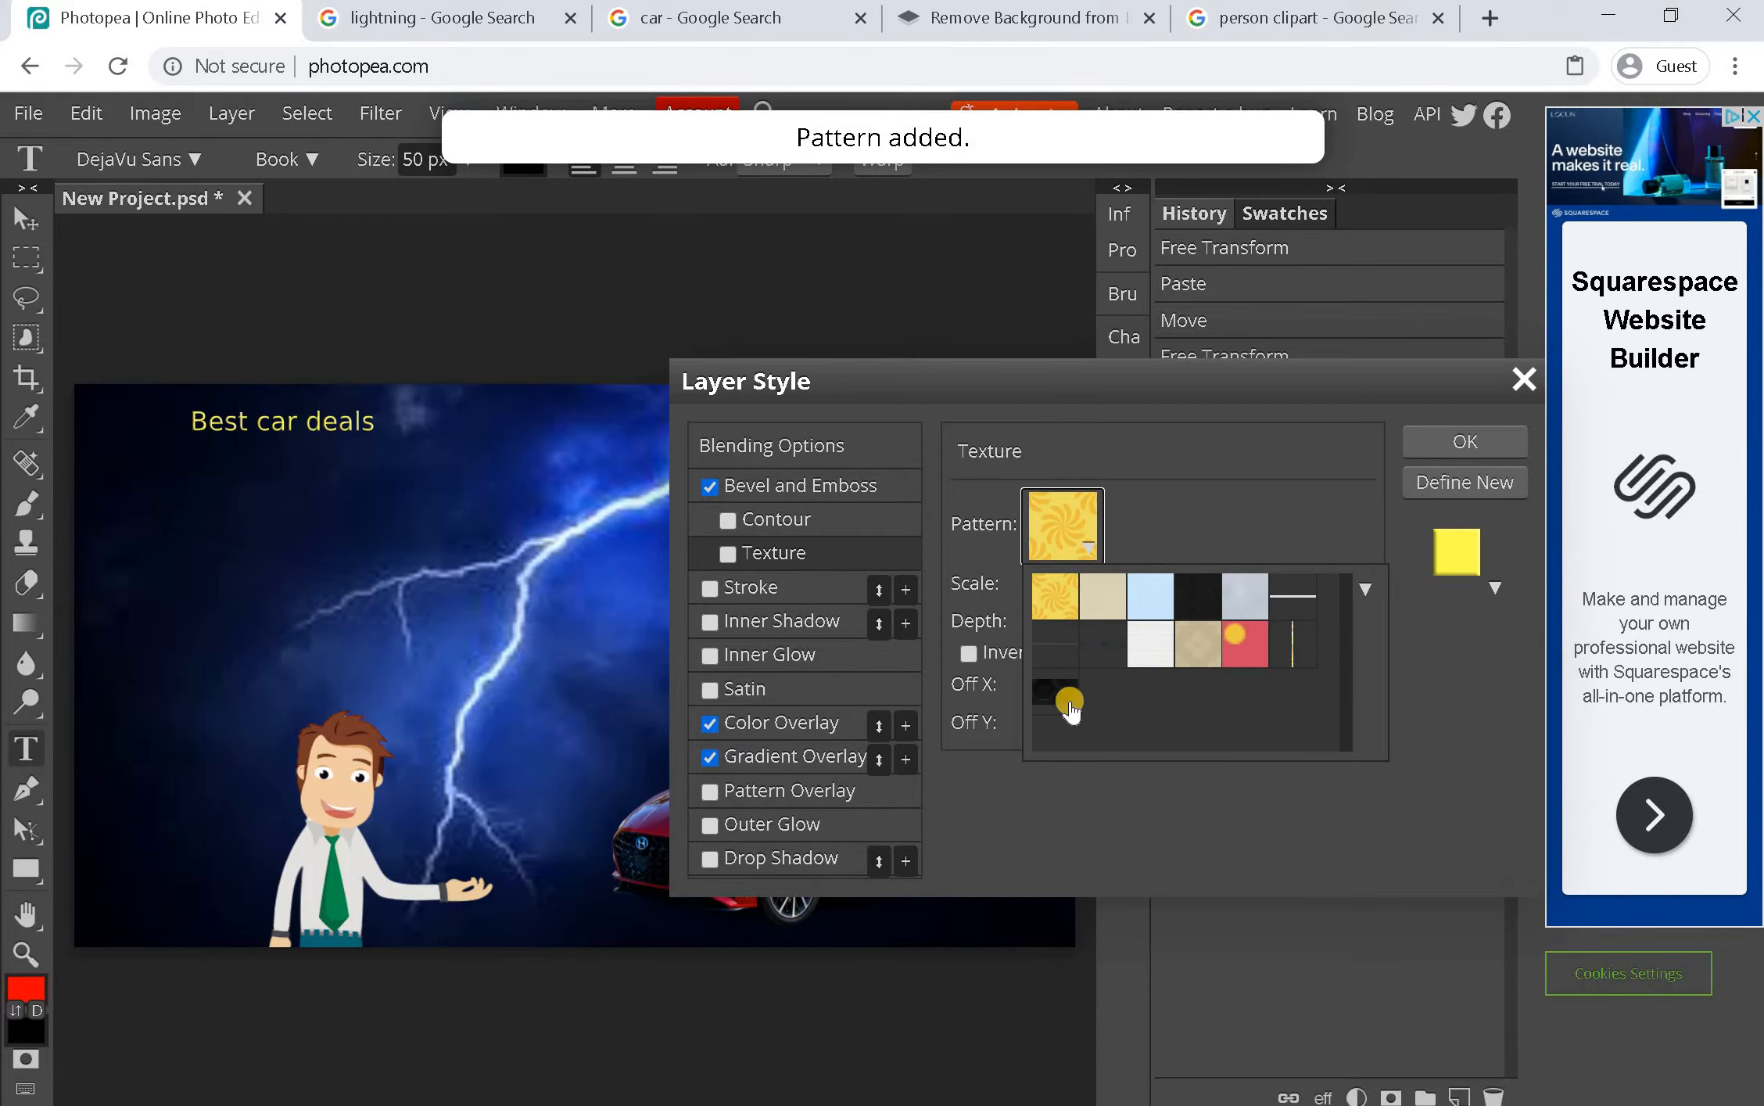
click(1068, 702)
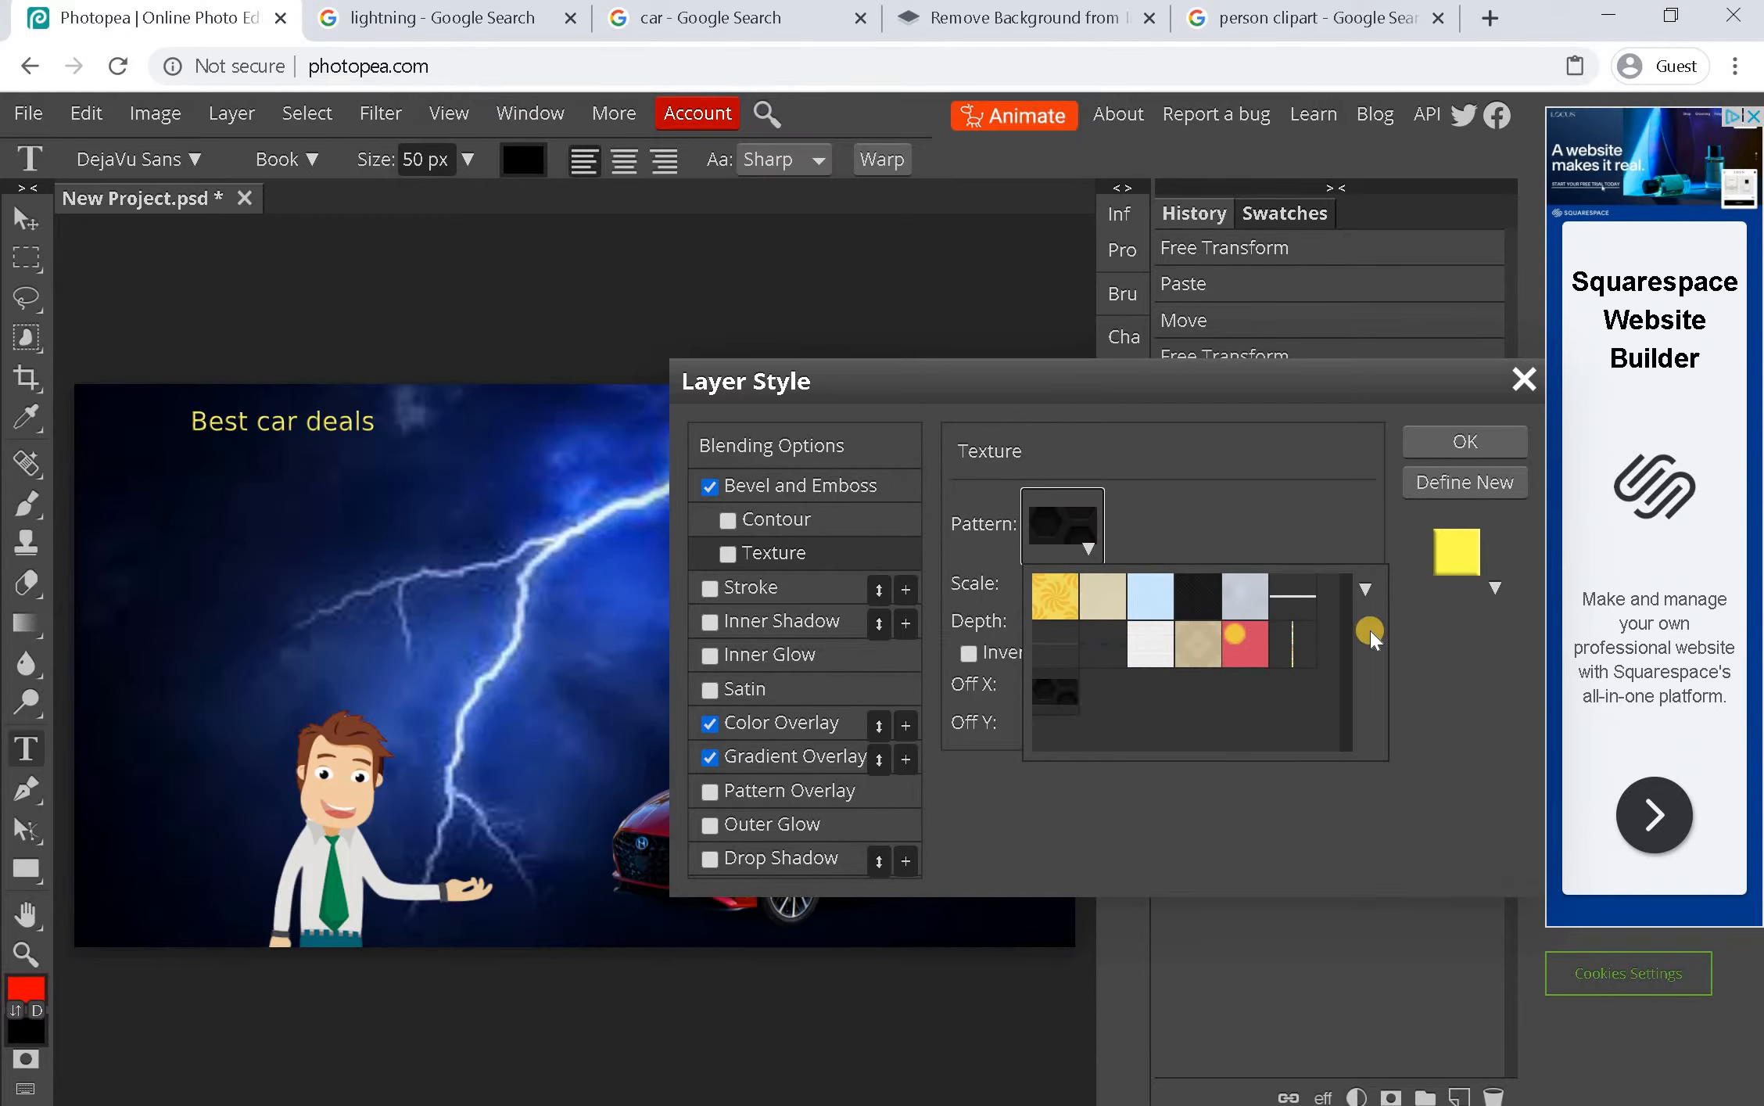
click(1192, 512)
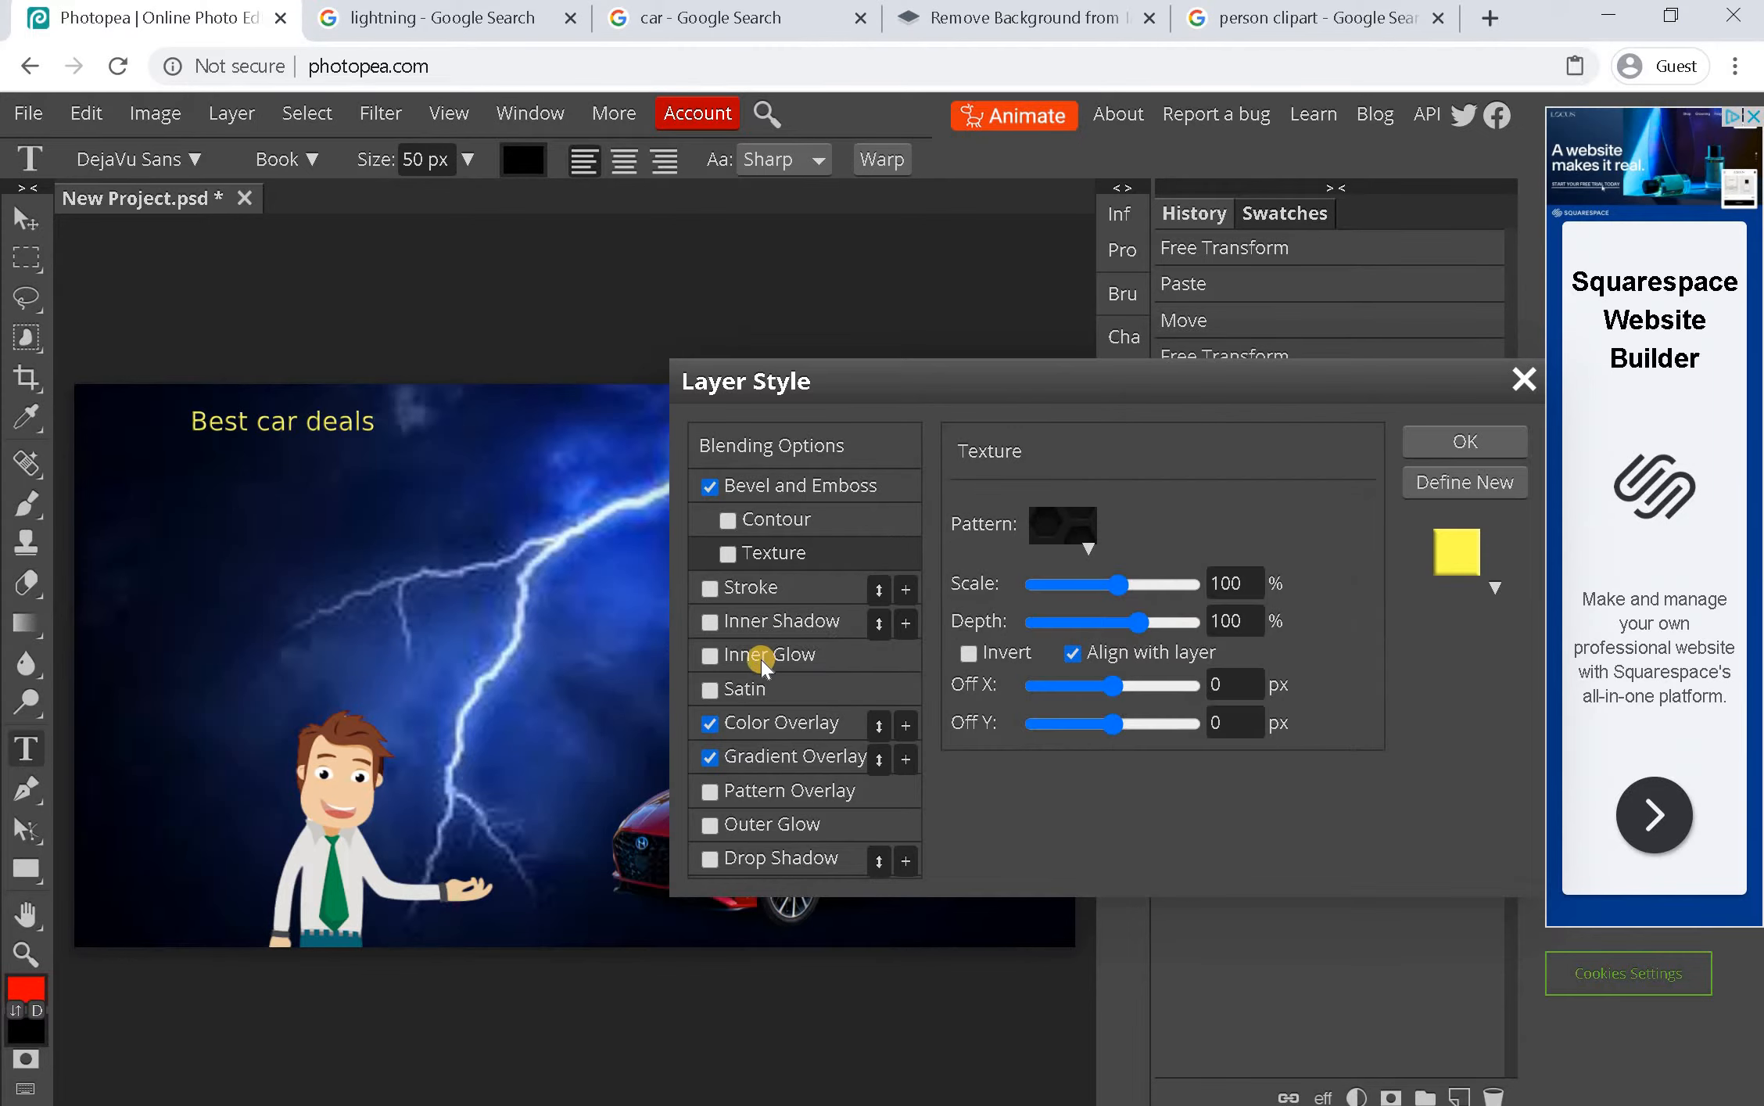
Enable Inner Glow and Outer Glow on the text and set the outer glow colour to green 00ff00
click(771, 830)
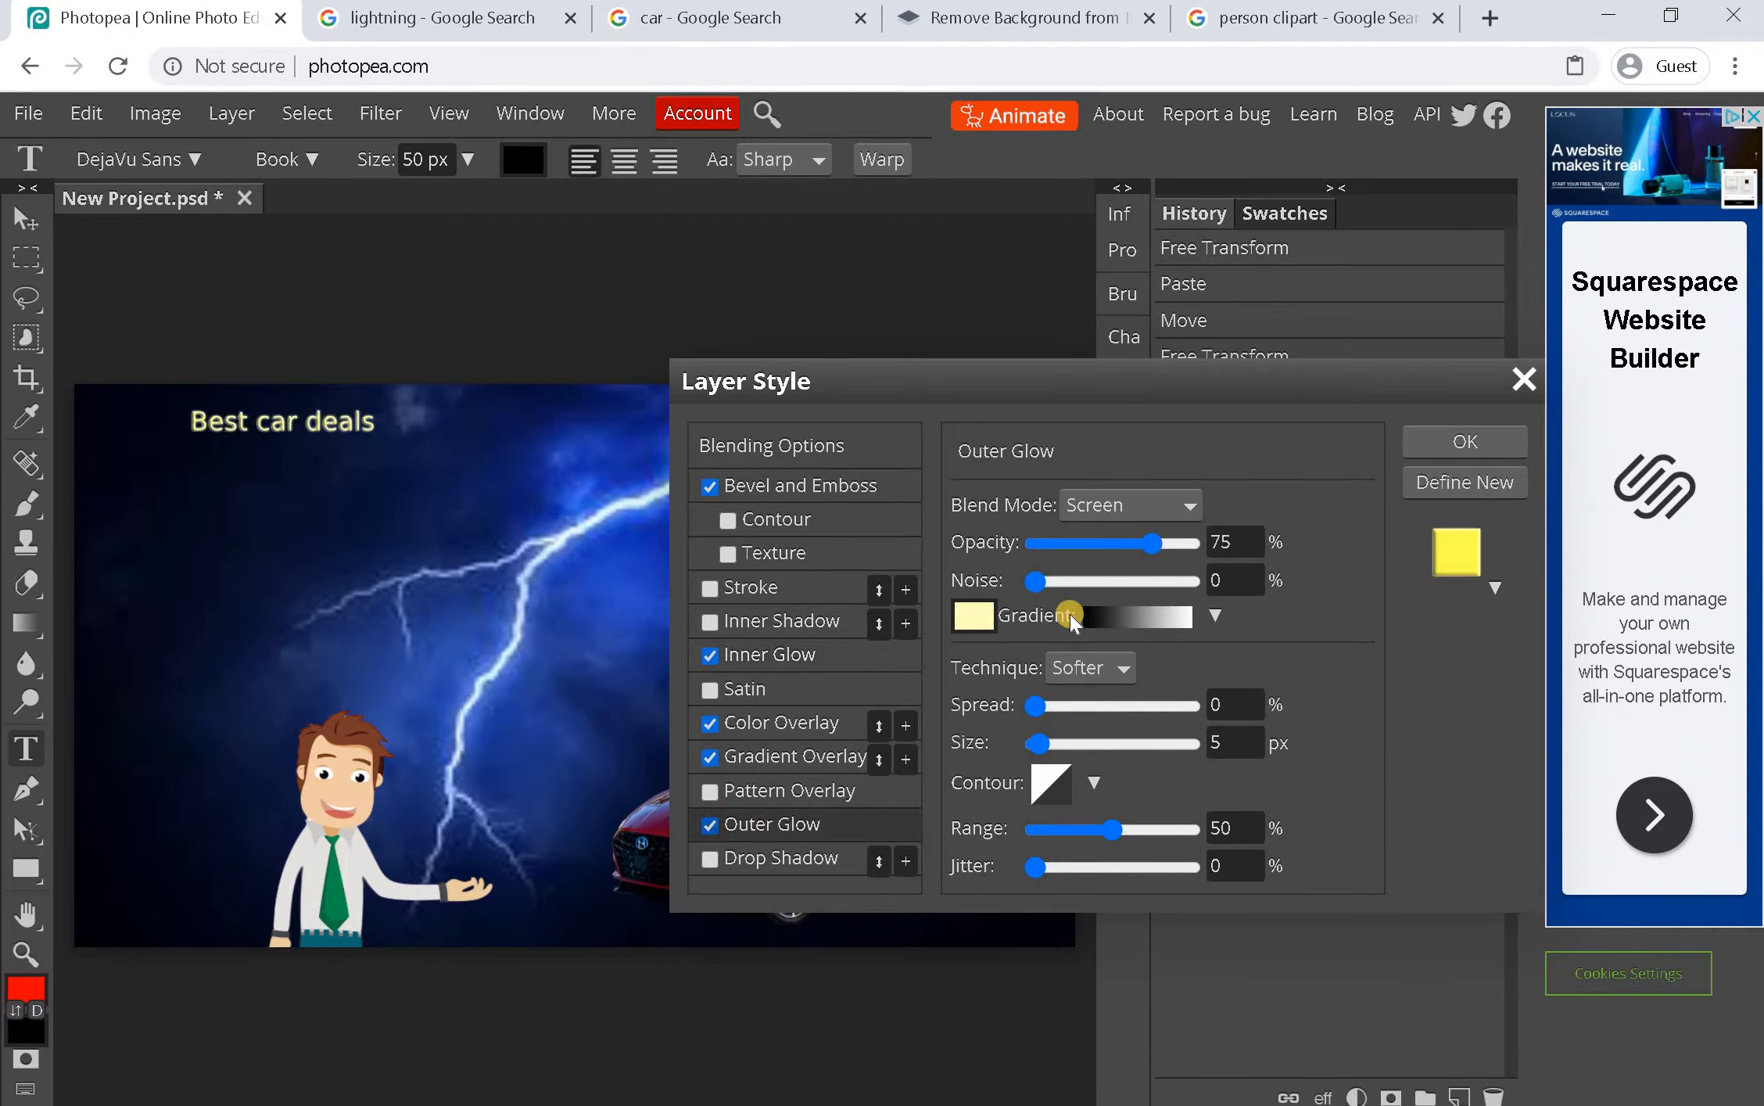
click(984, 634)
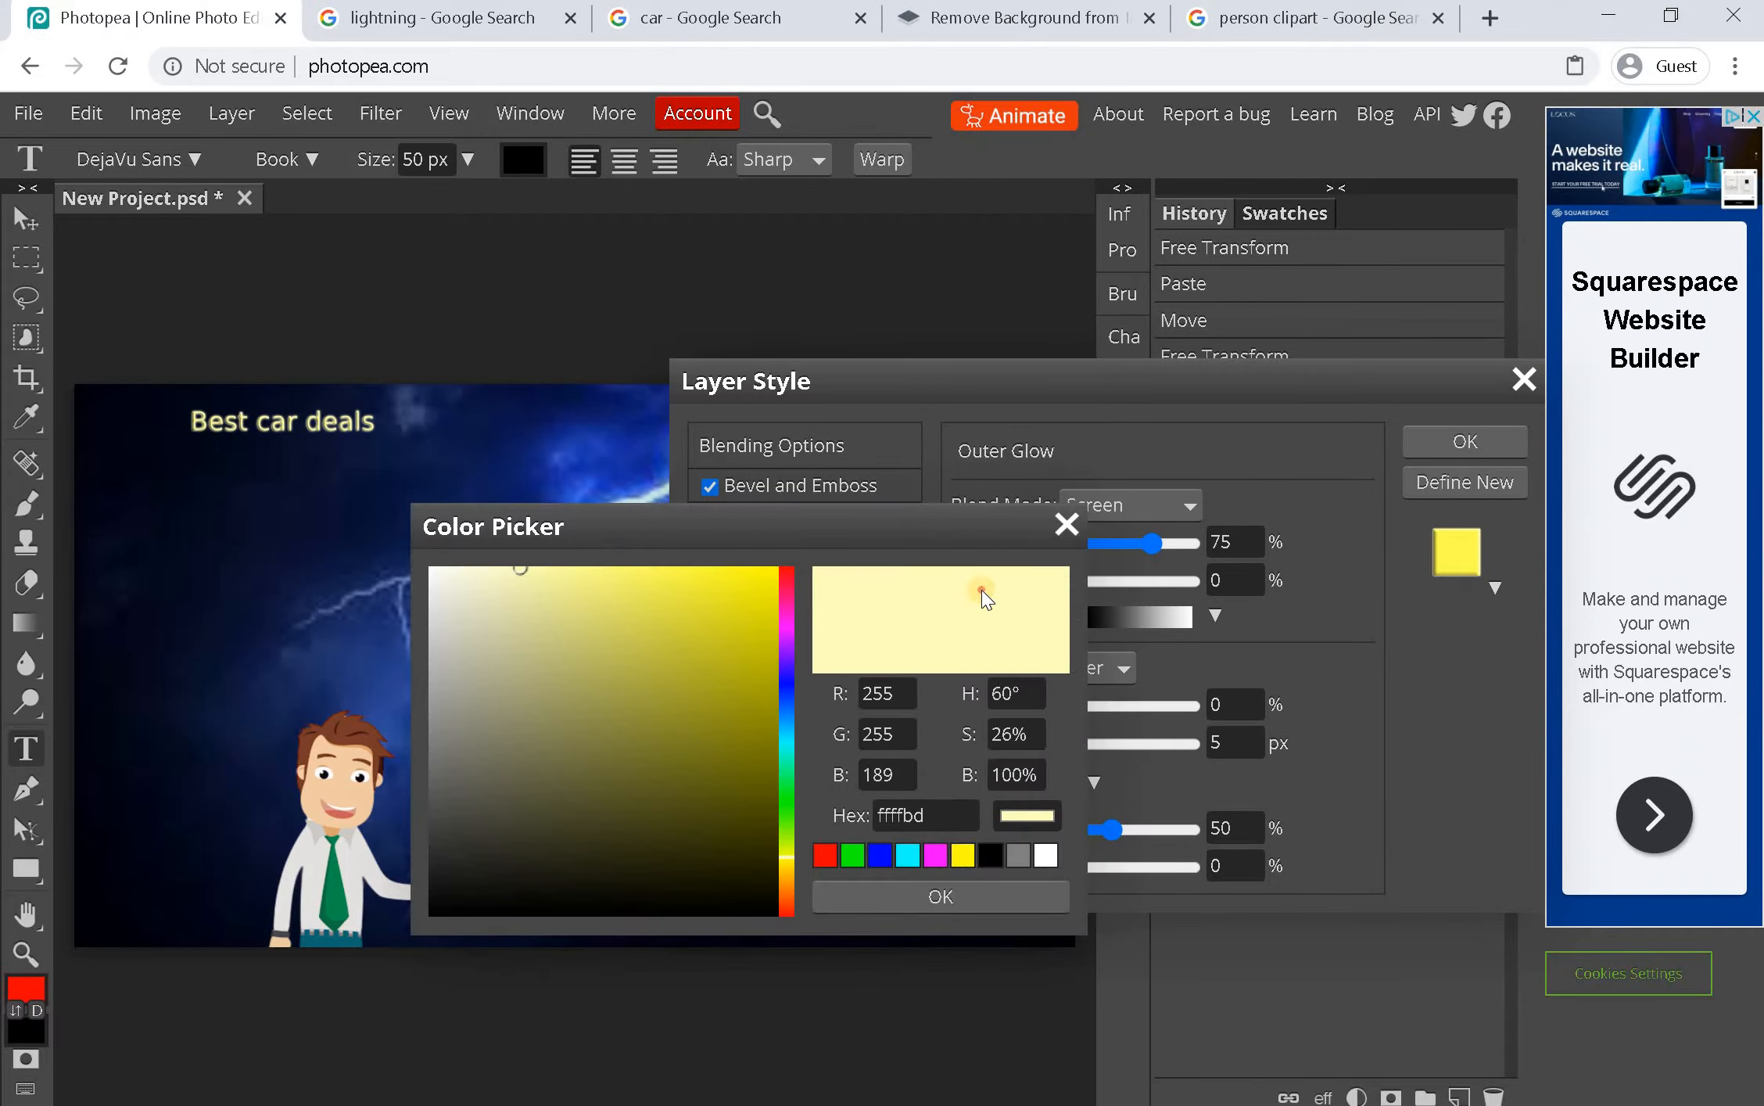
drag(767, 587, 798, 565)
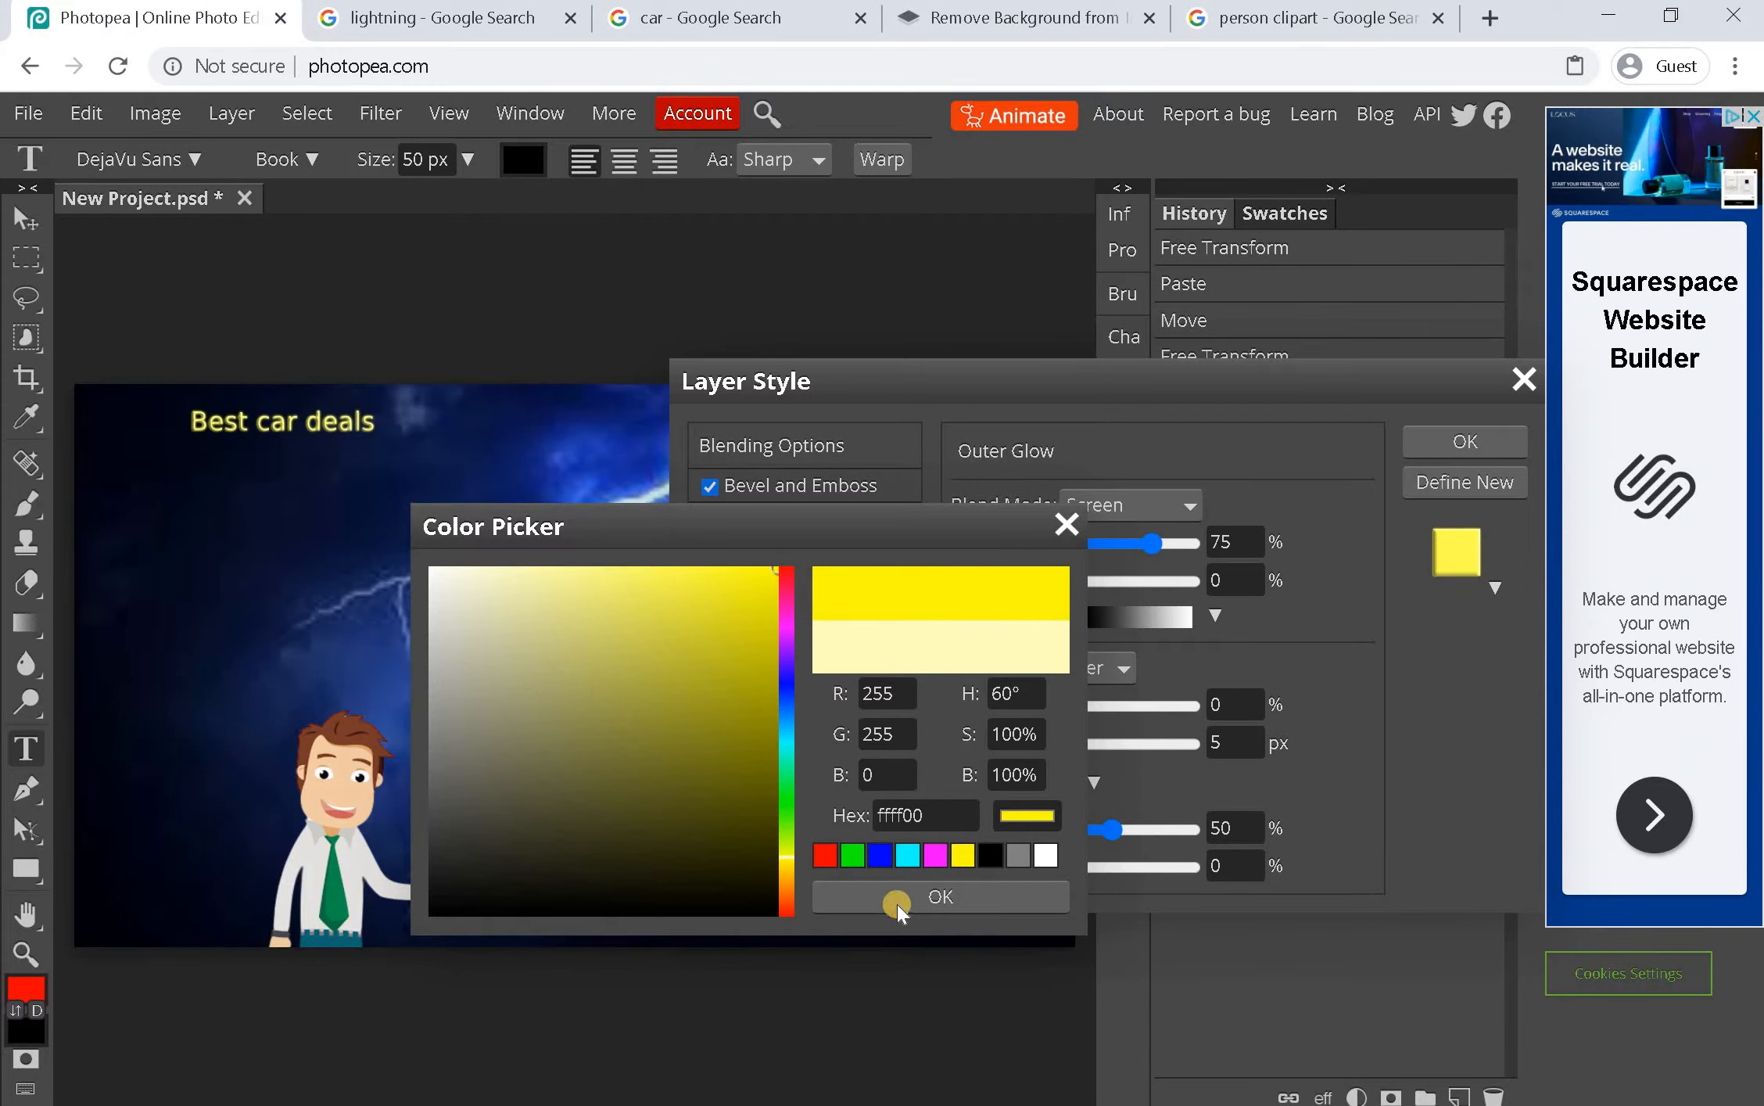
click(869, 855)
click(852, 856)
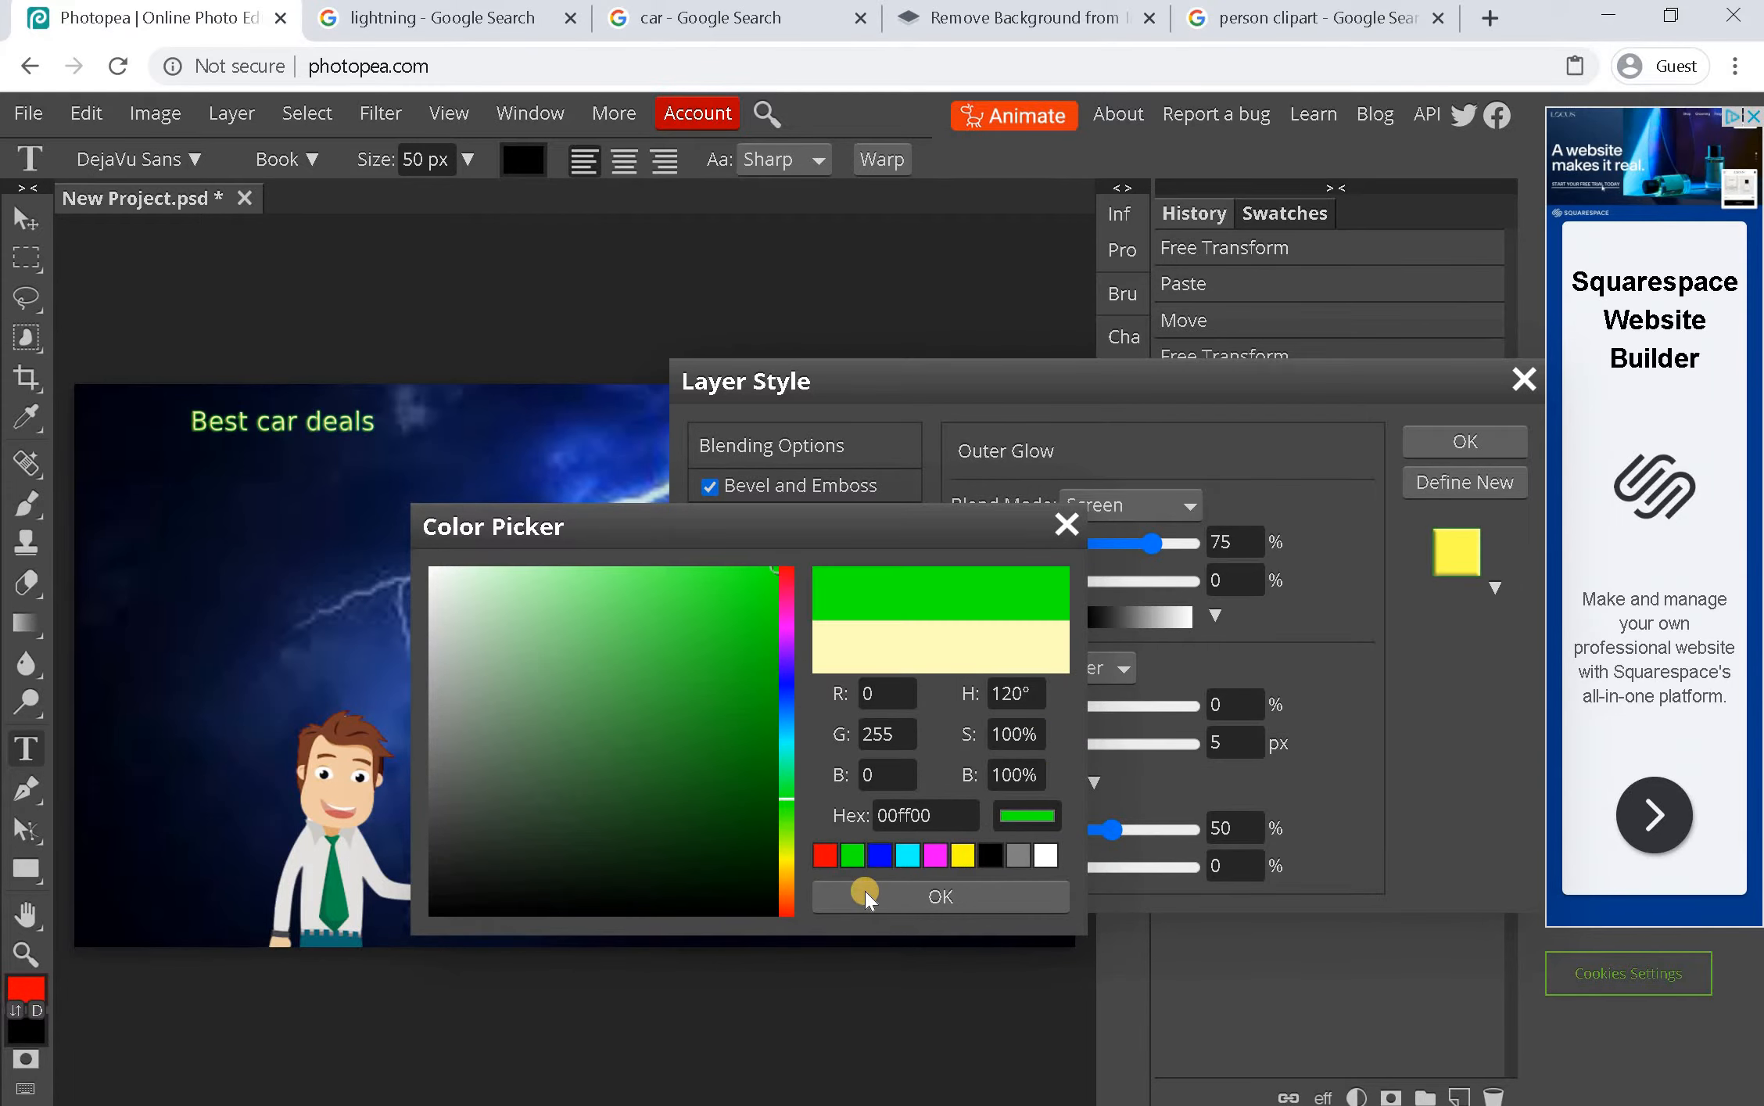
click(860, 897)
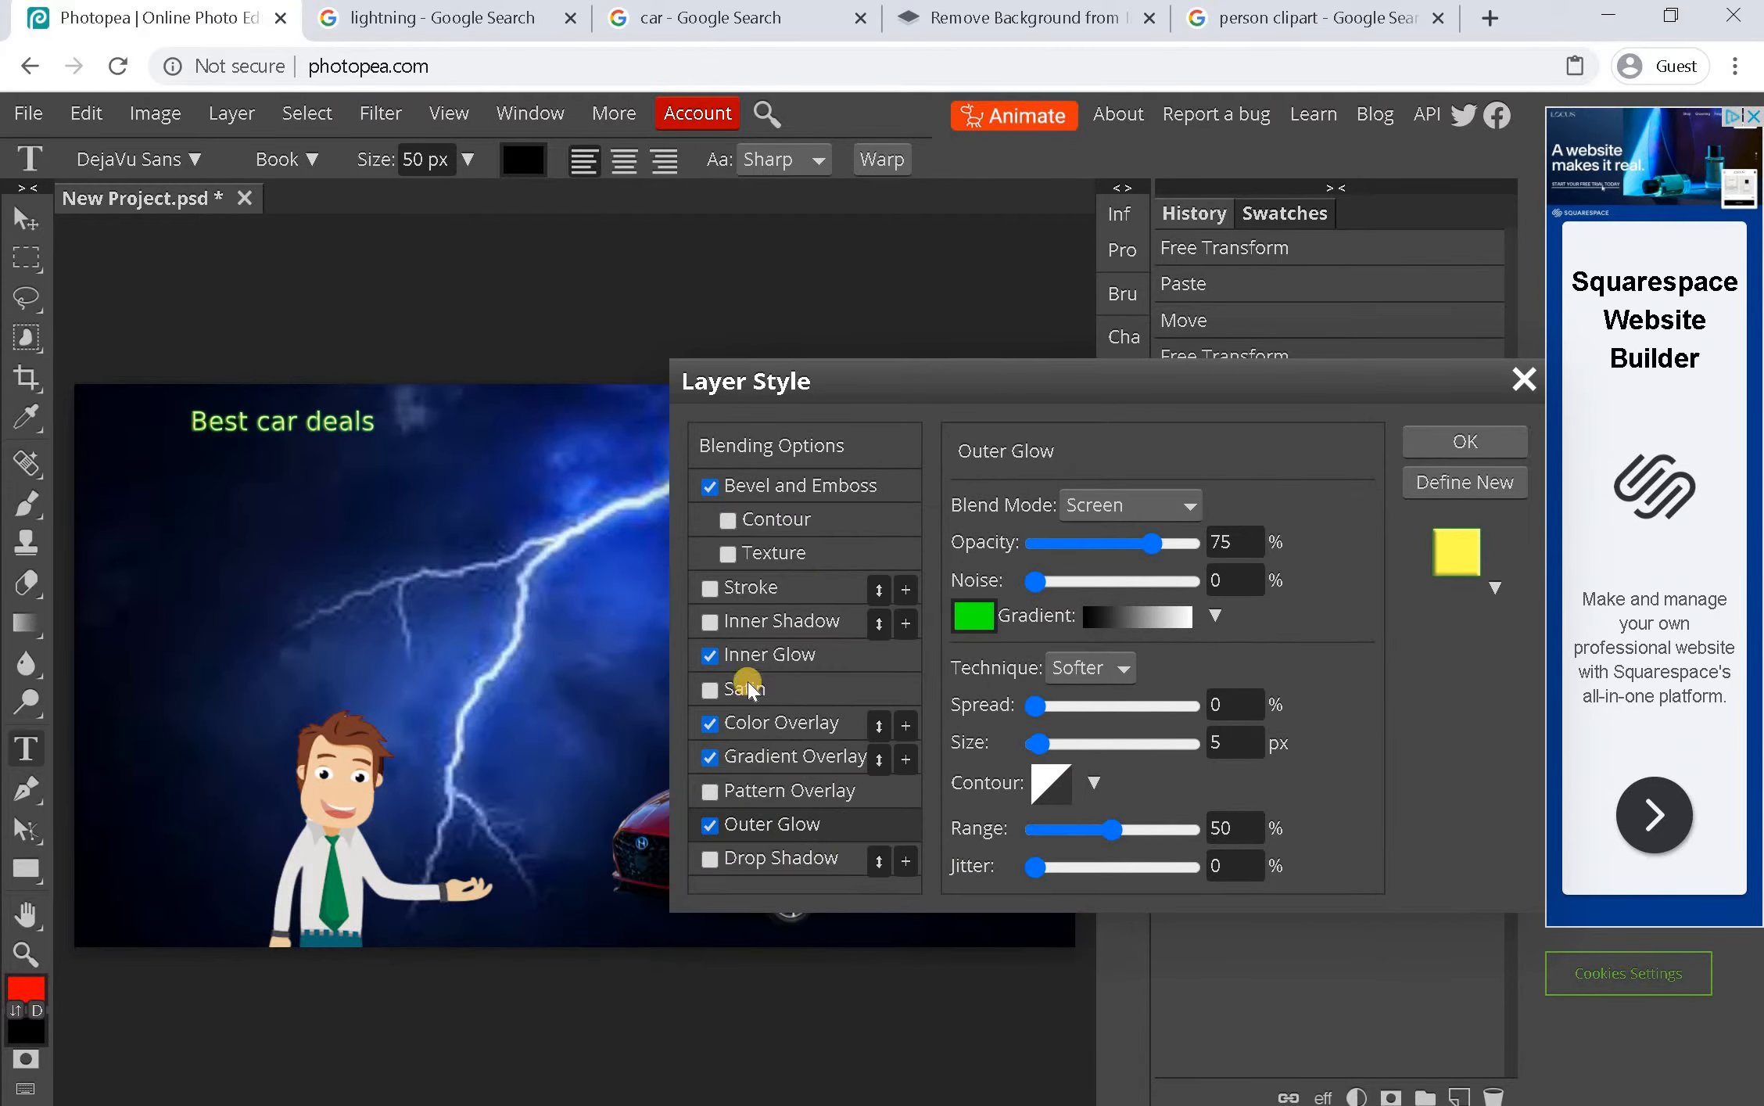
Enable a Drop Shadow on the text with 41% opacity and apply the layer style
click(753, 862)
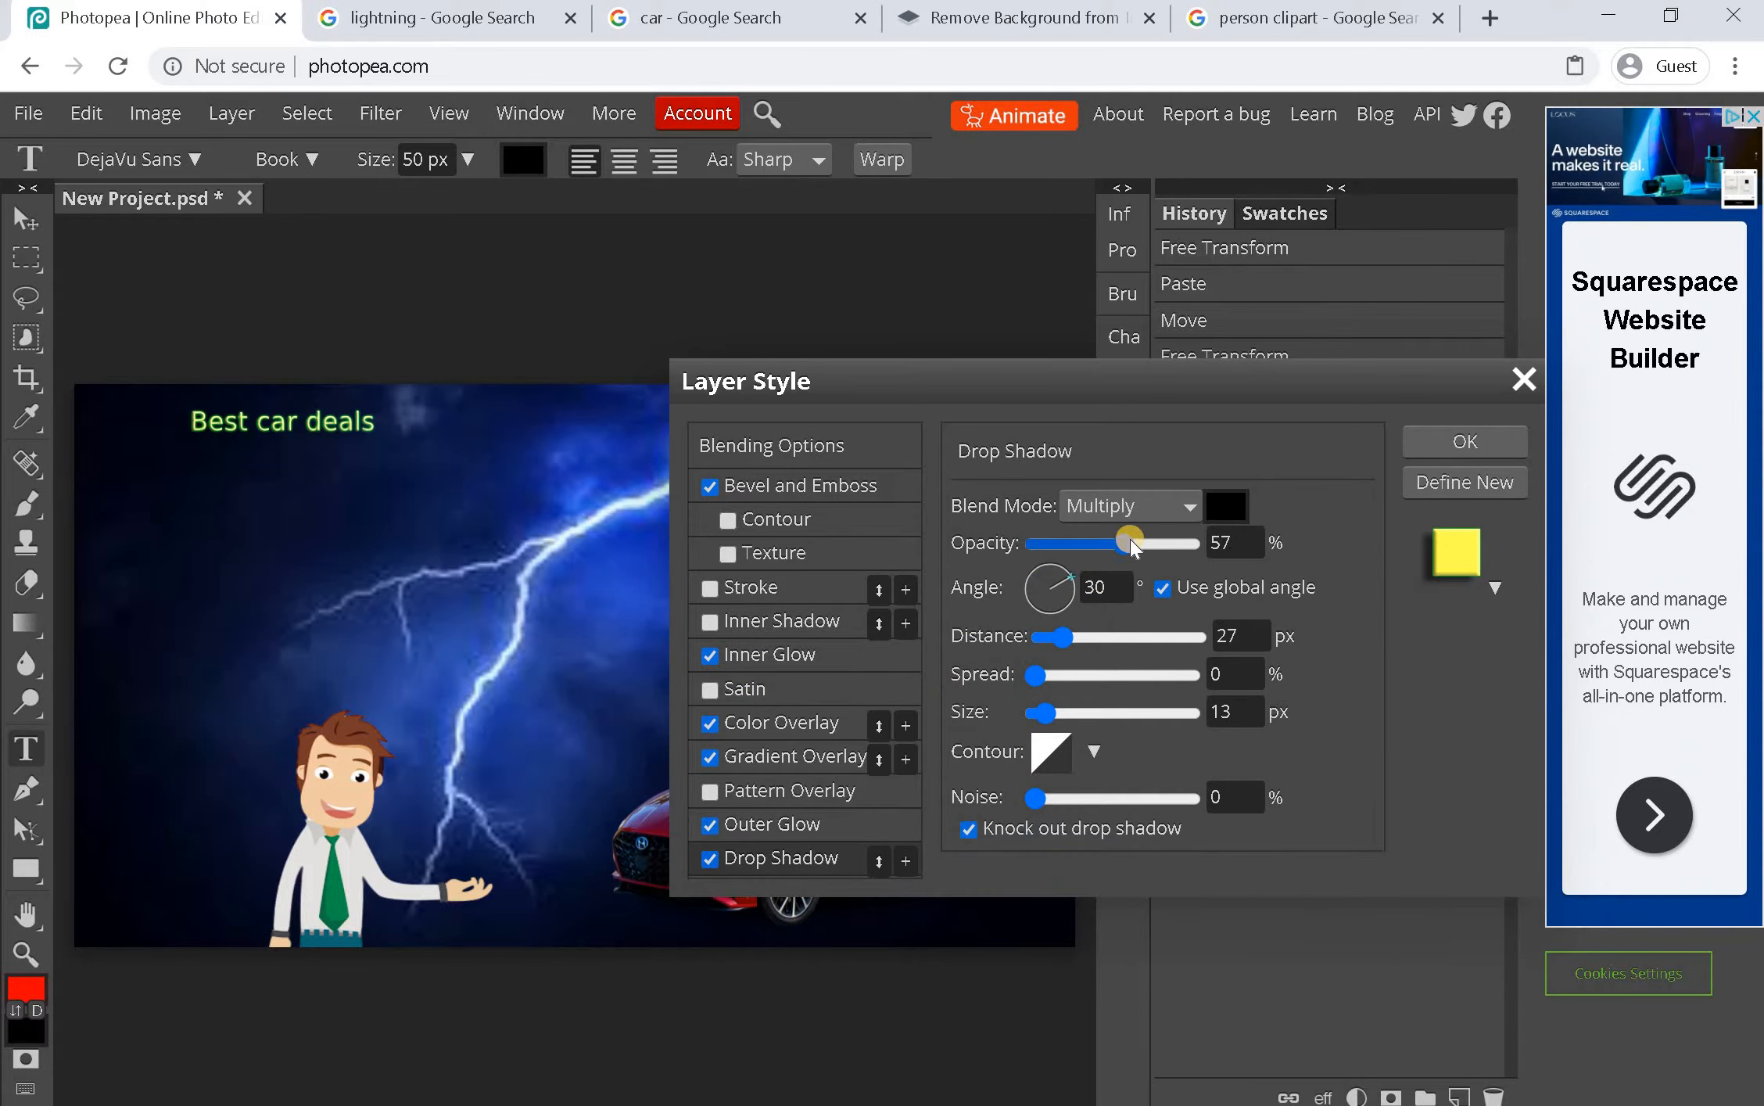
drag(1157, 539, 1099, 543)
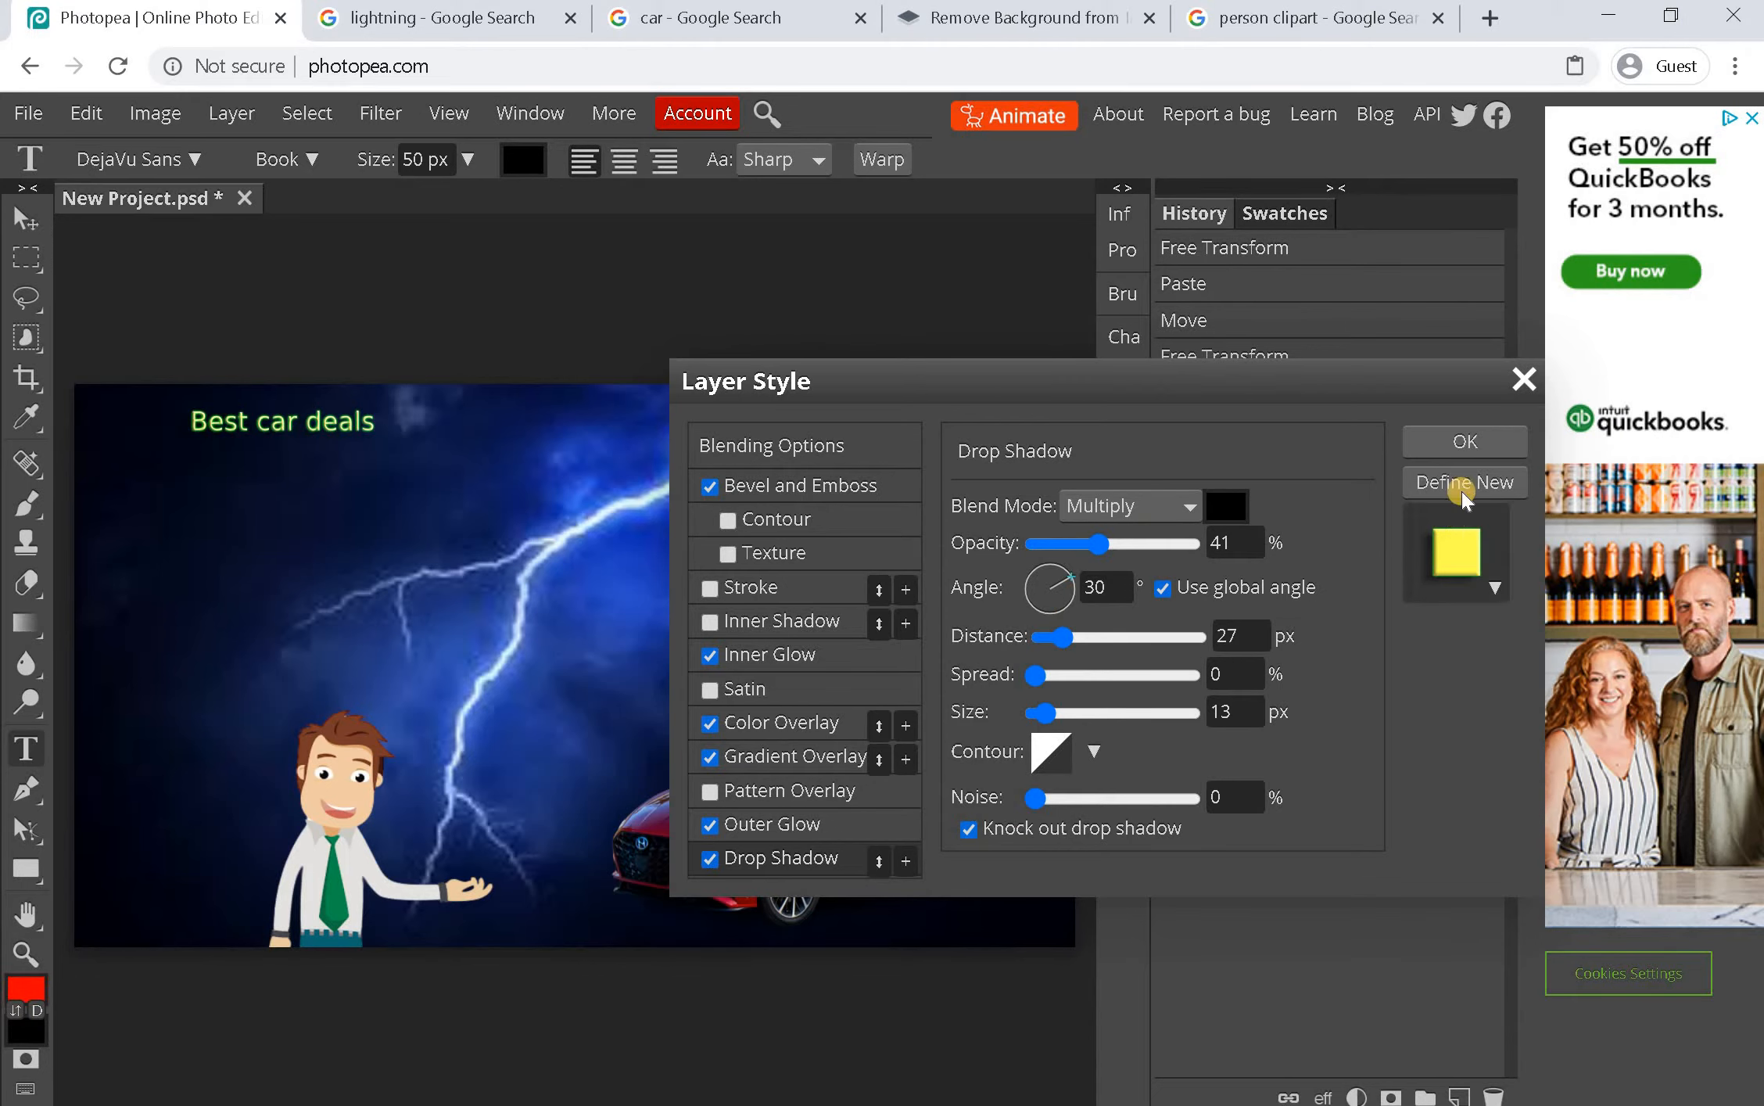
click(1445, 437)
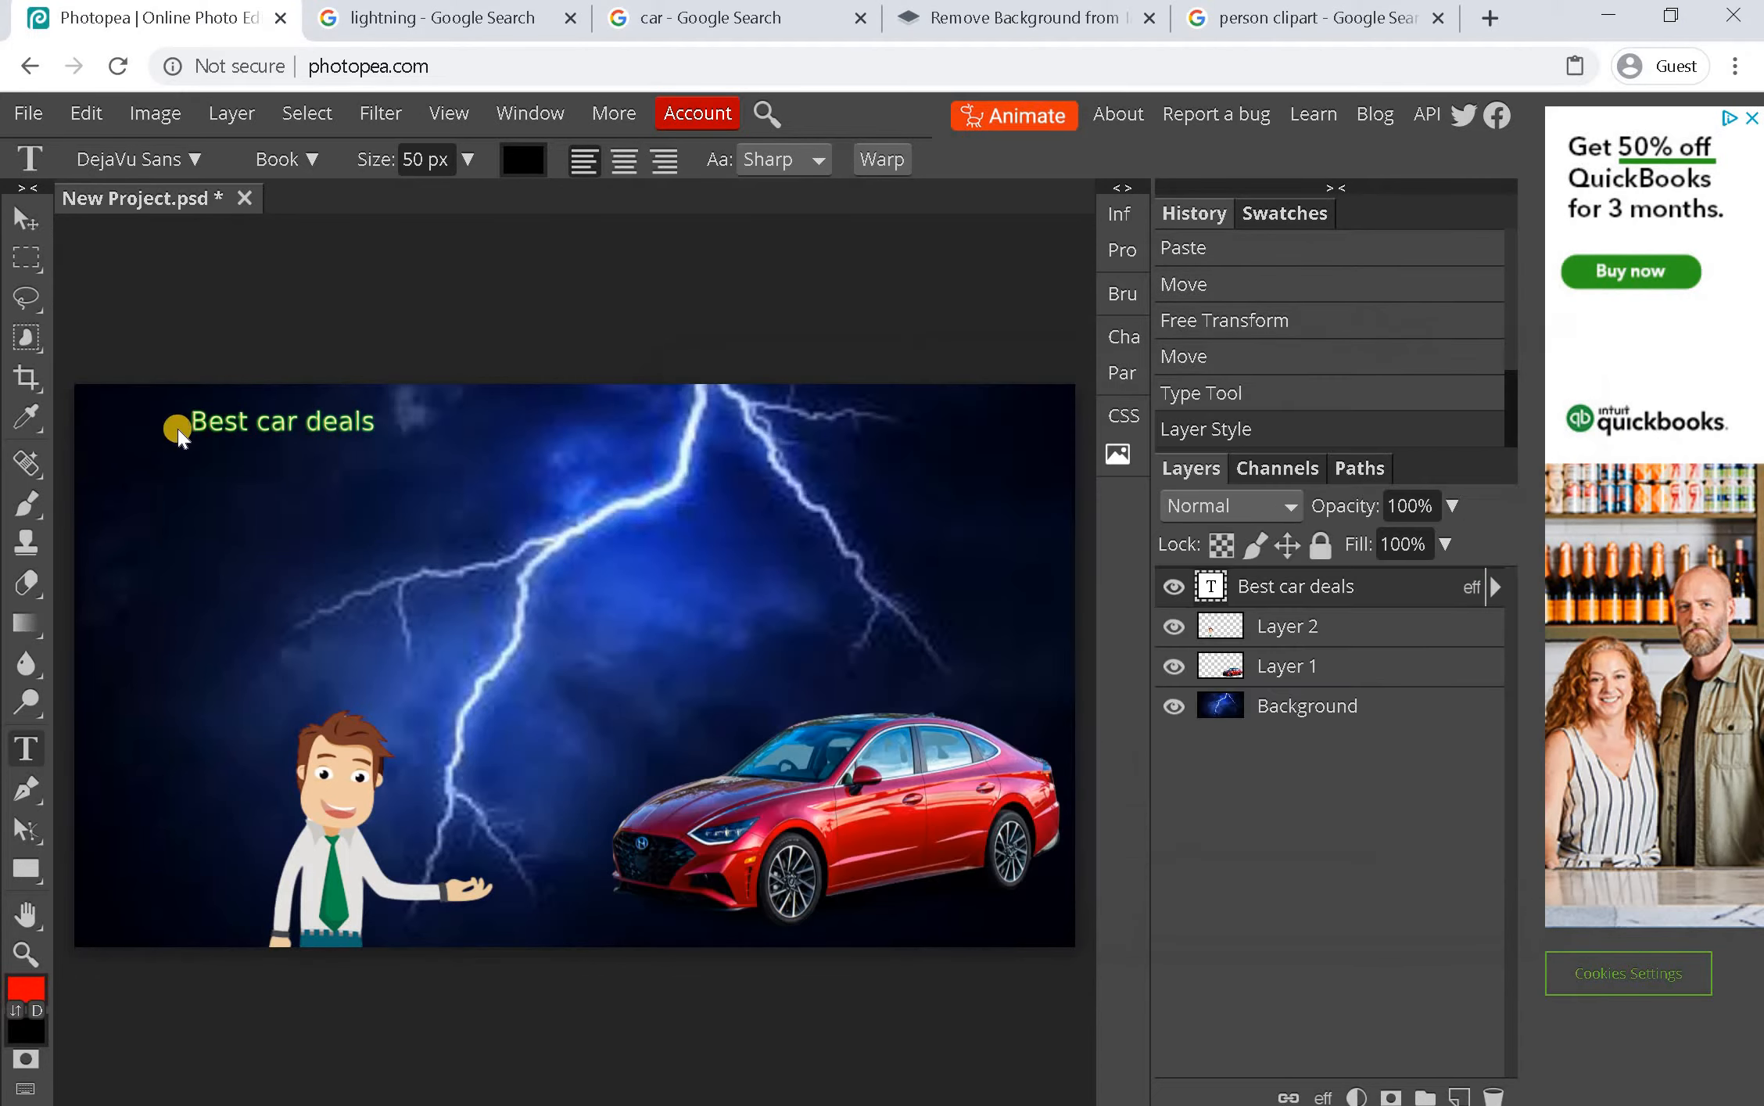
Set the whole "Best car deals" text to 100 px, keep its wording and switch to the Move tool
click(236, 421)
key(ctrl+a)
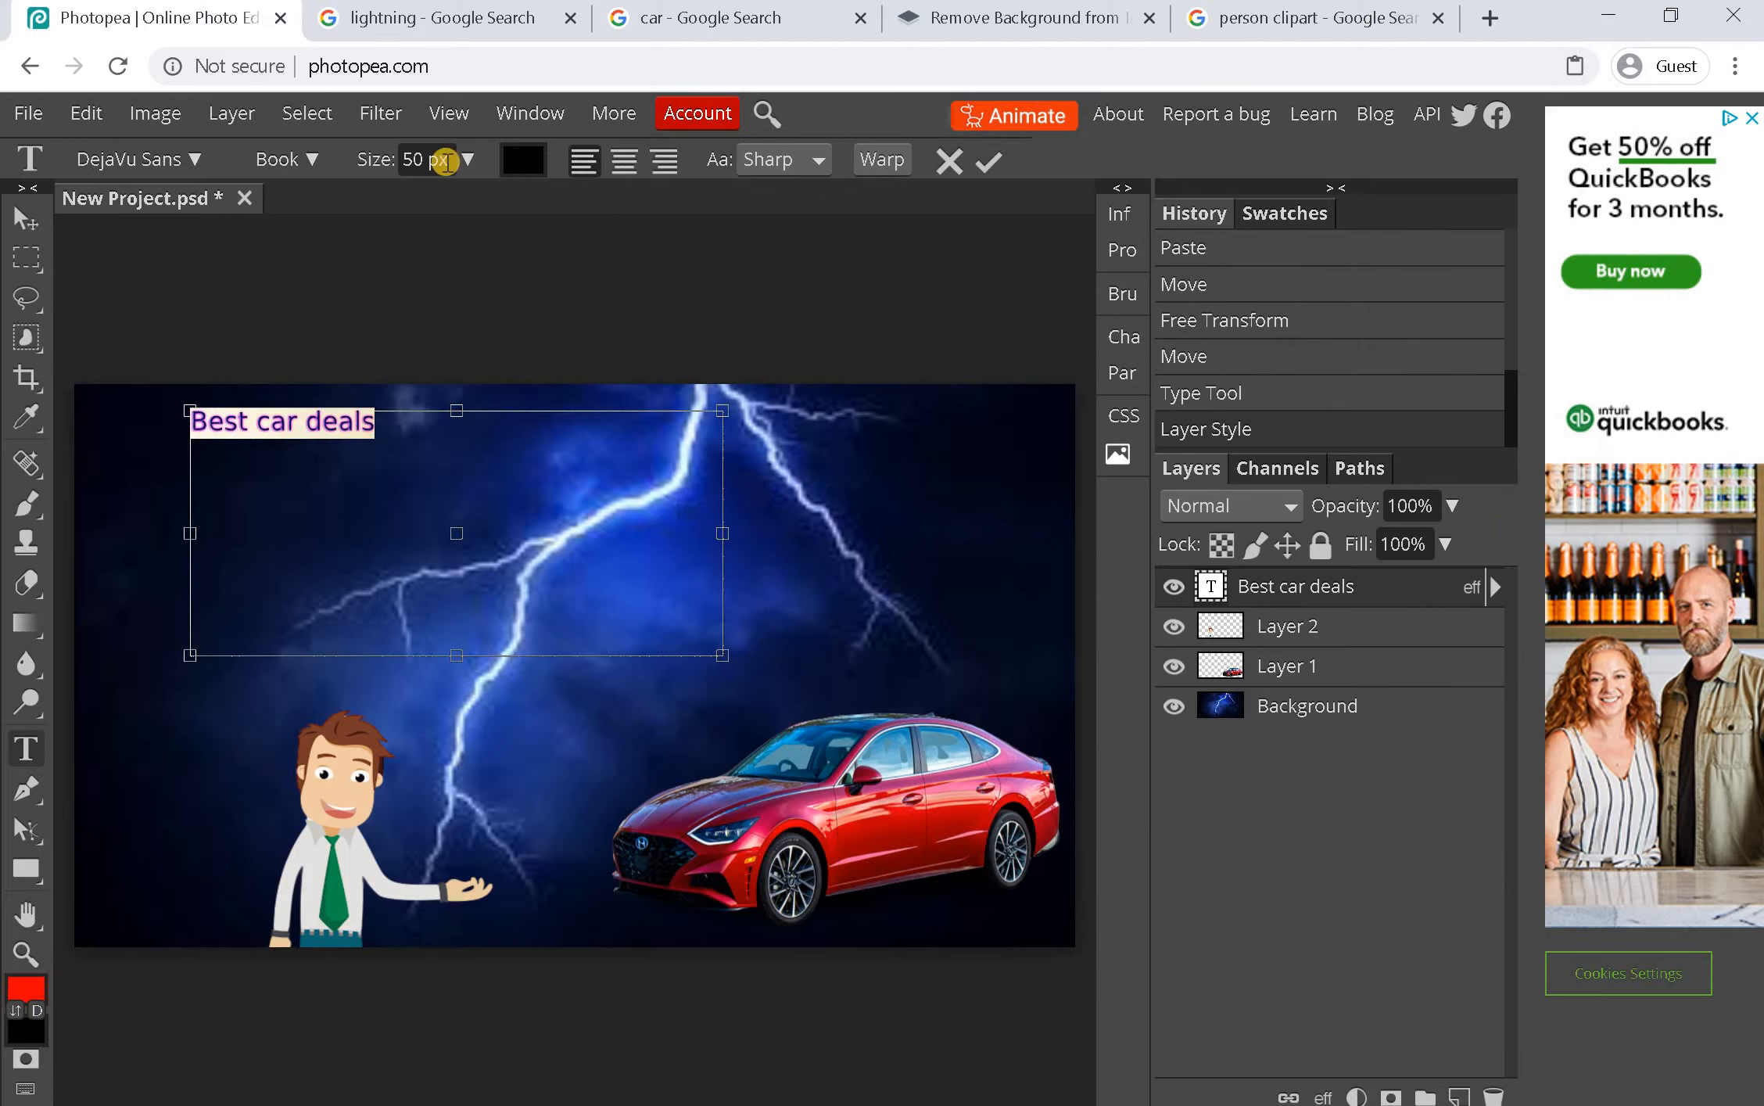
click(418, 156)
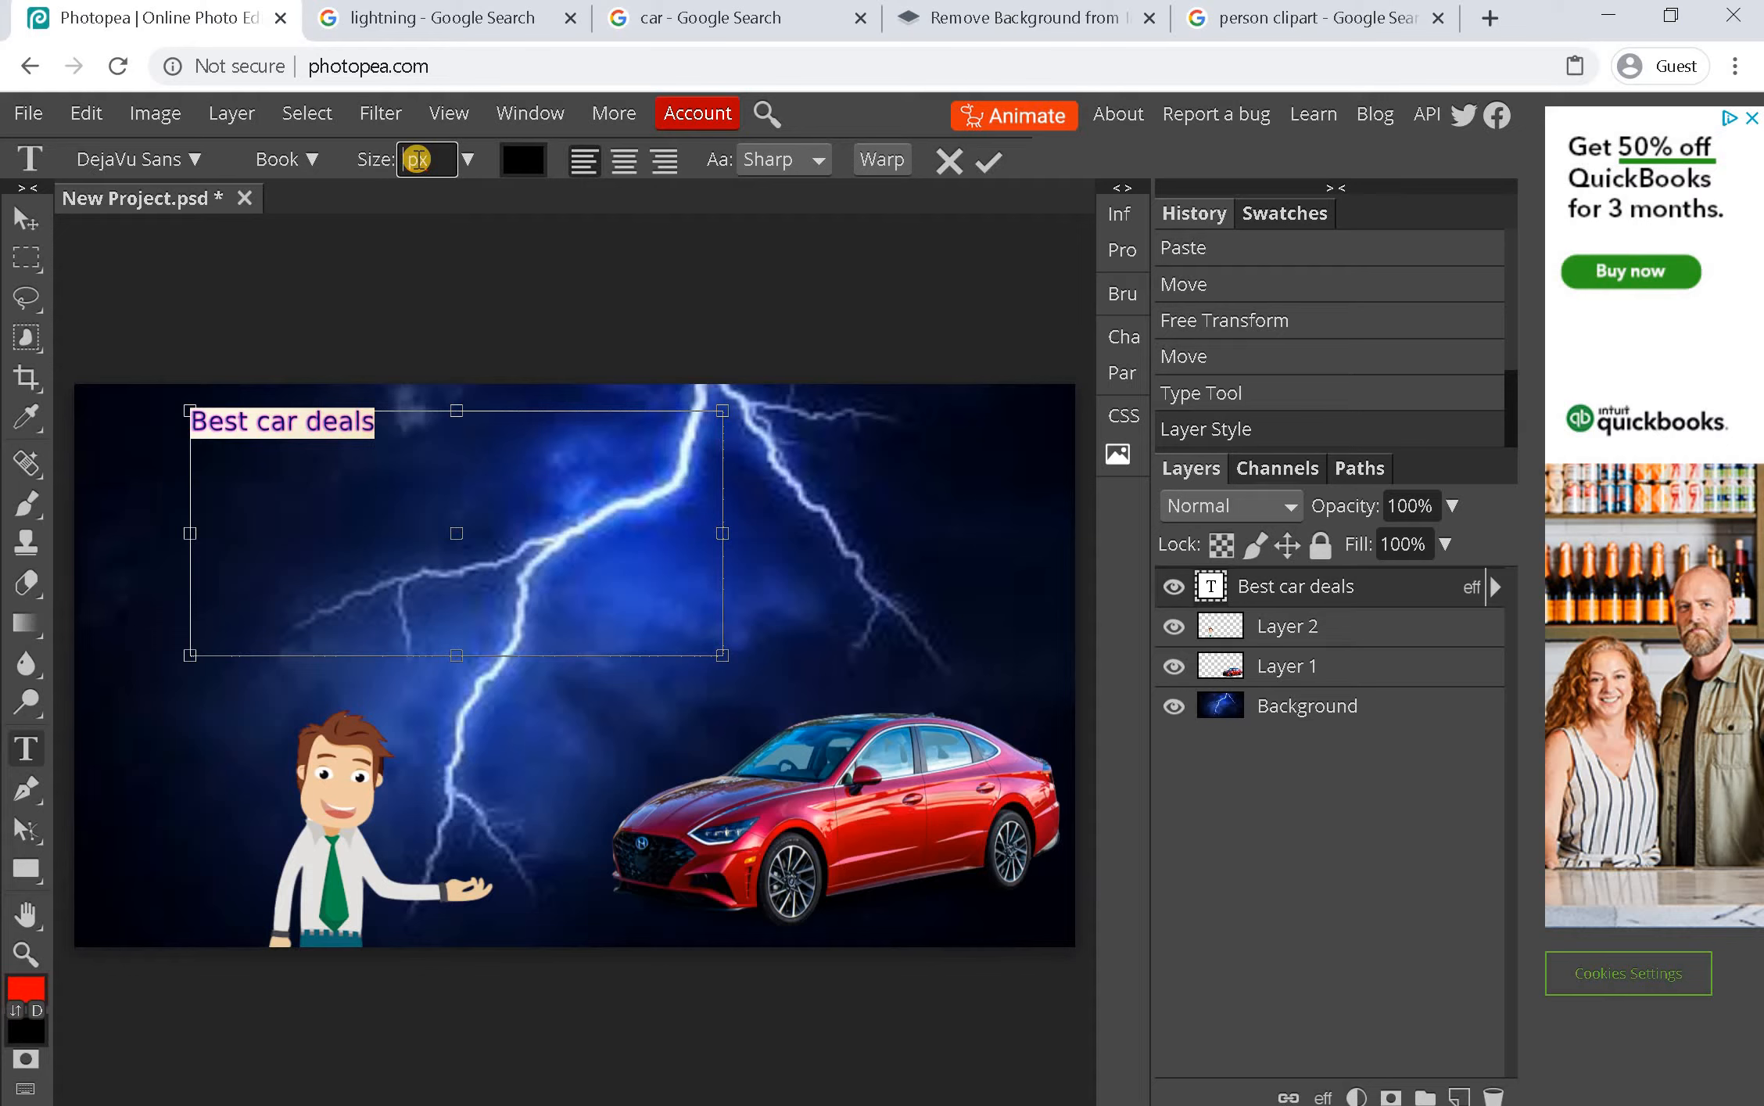
text(90)
key(Return)
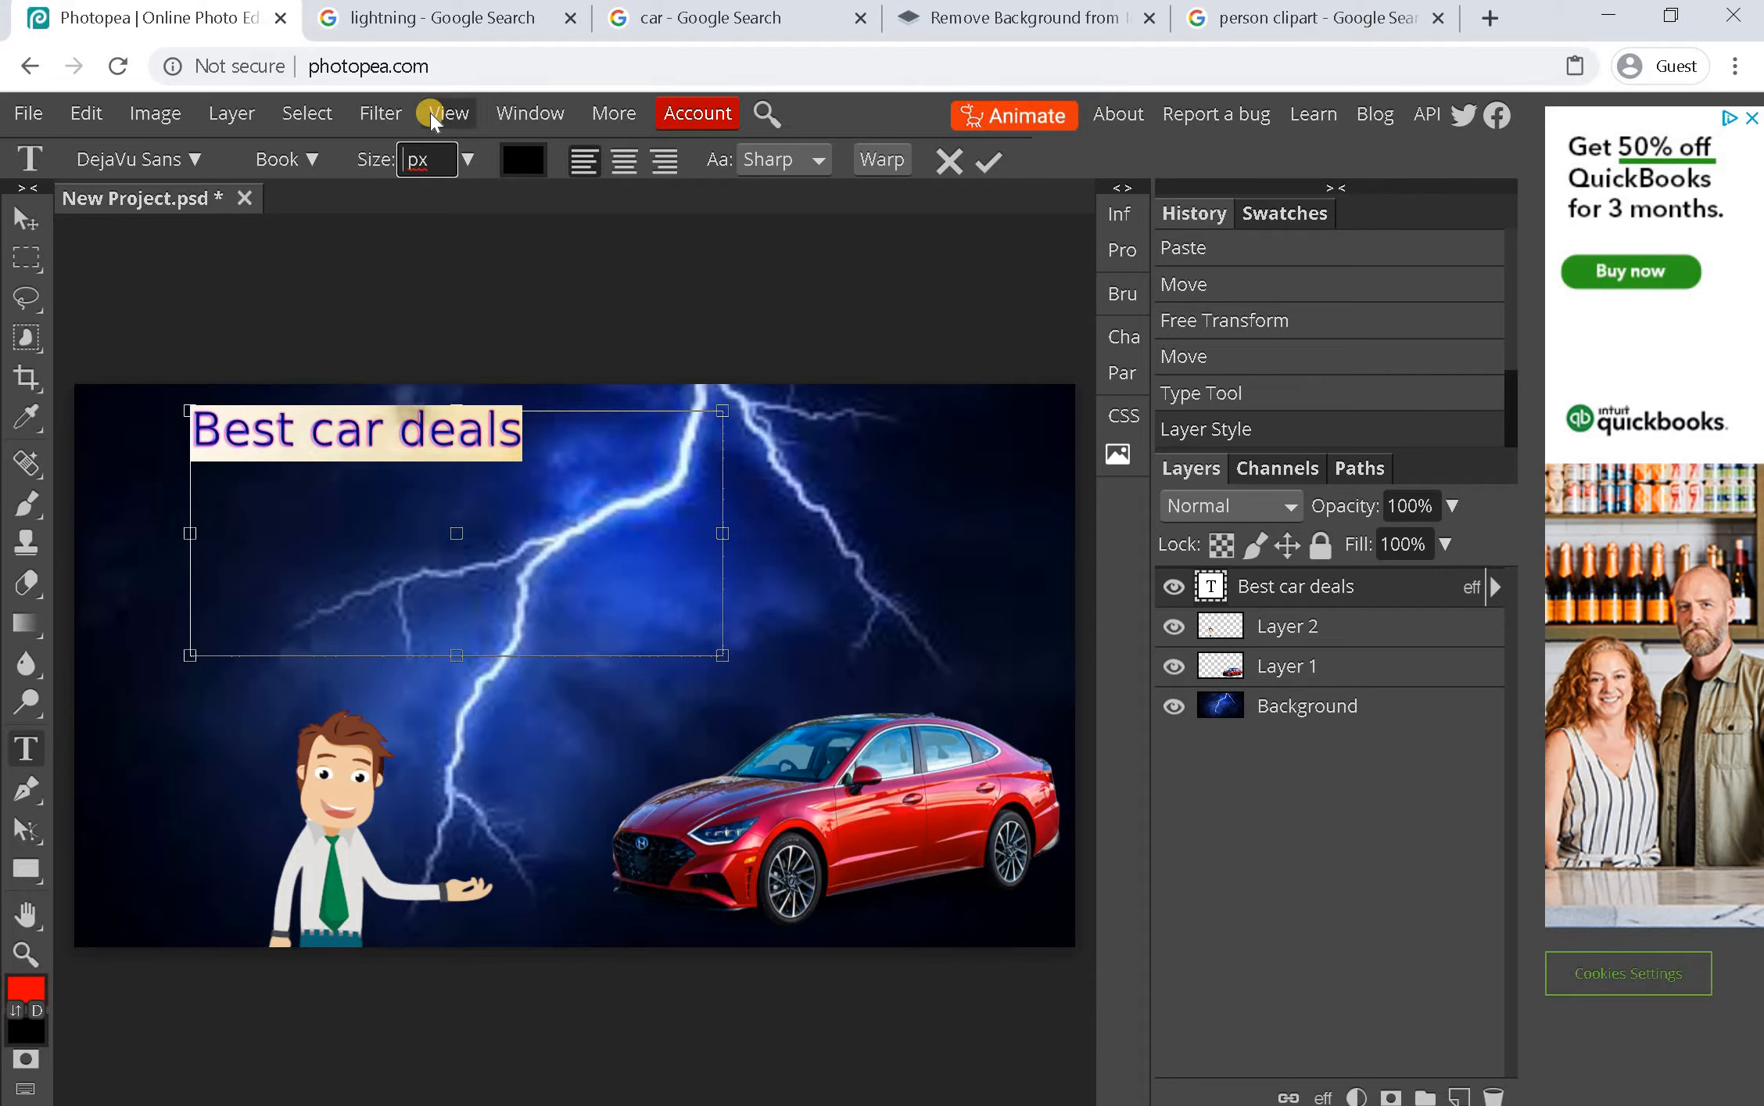
text(100)
key(Return)
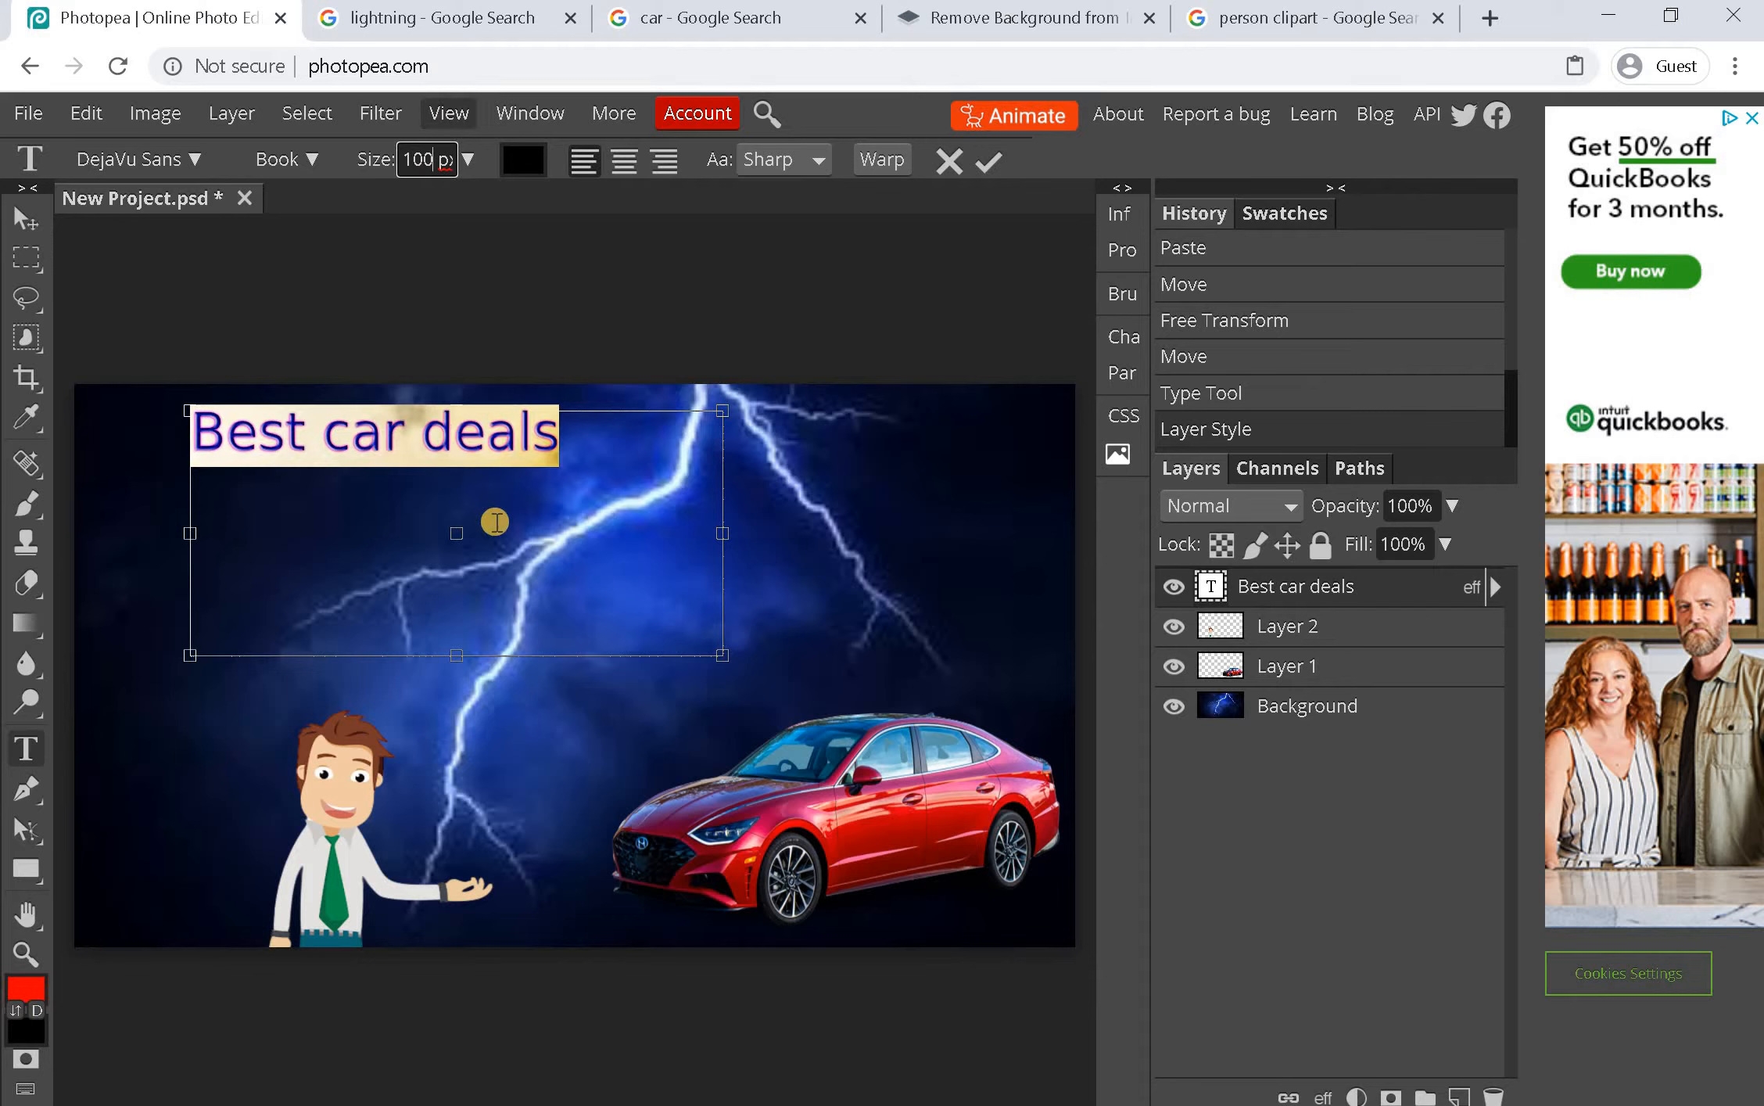
click(824, 448)
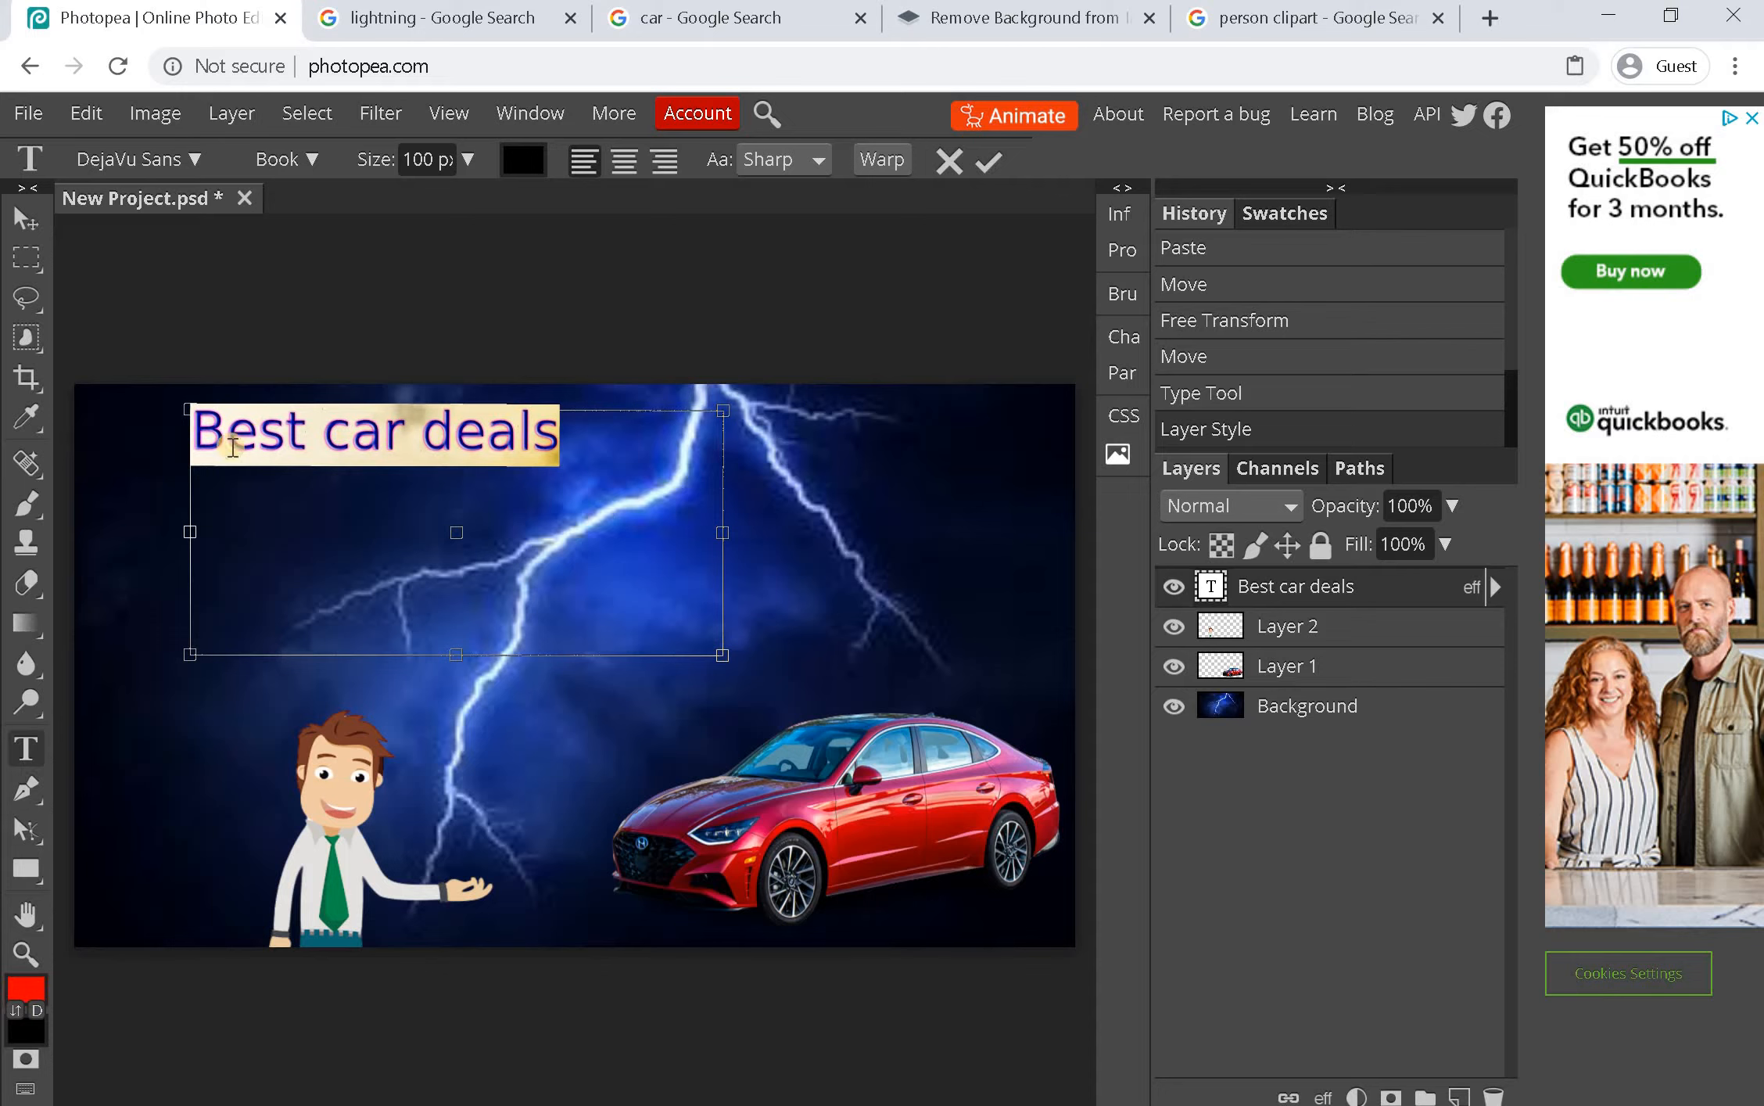
text(V)
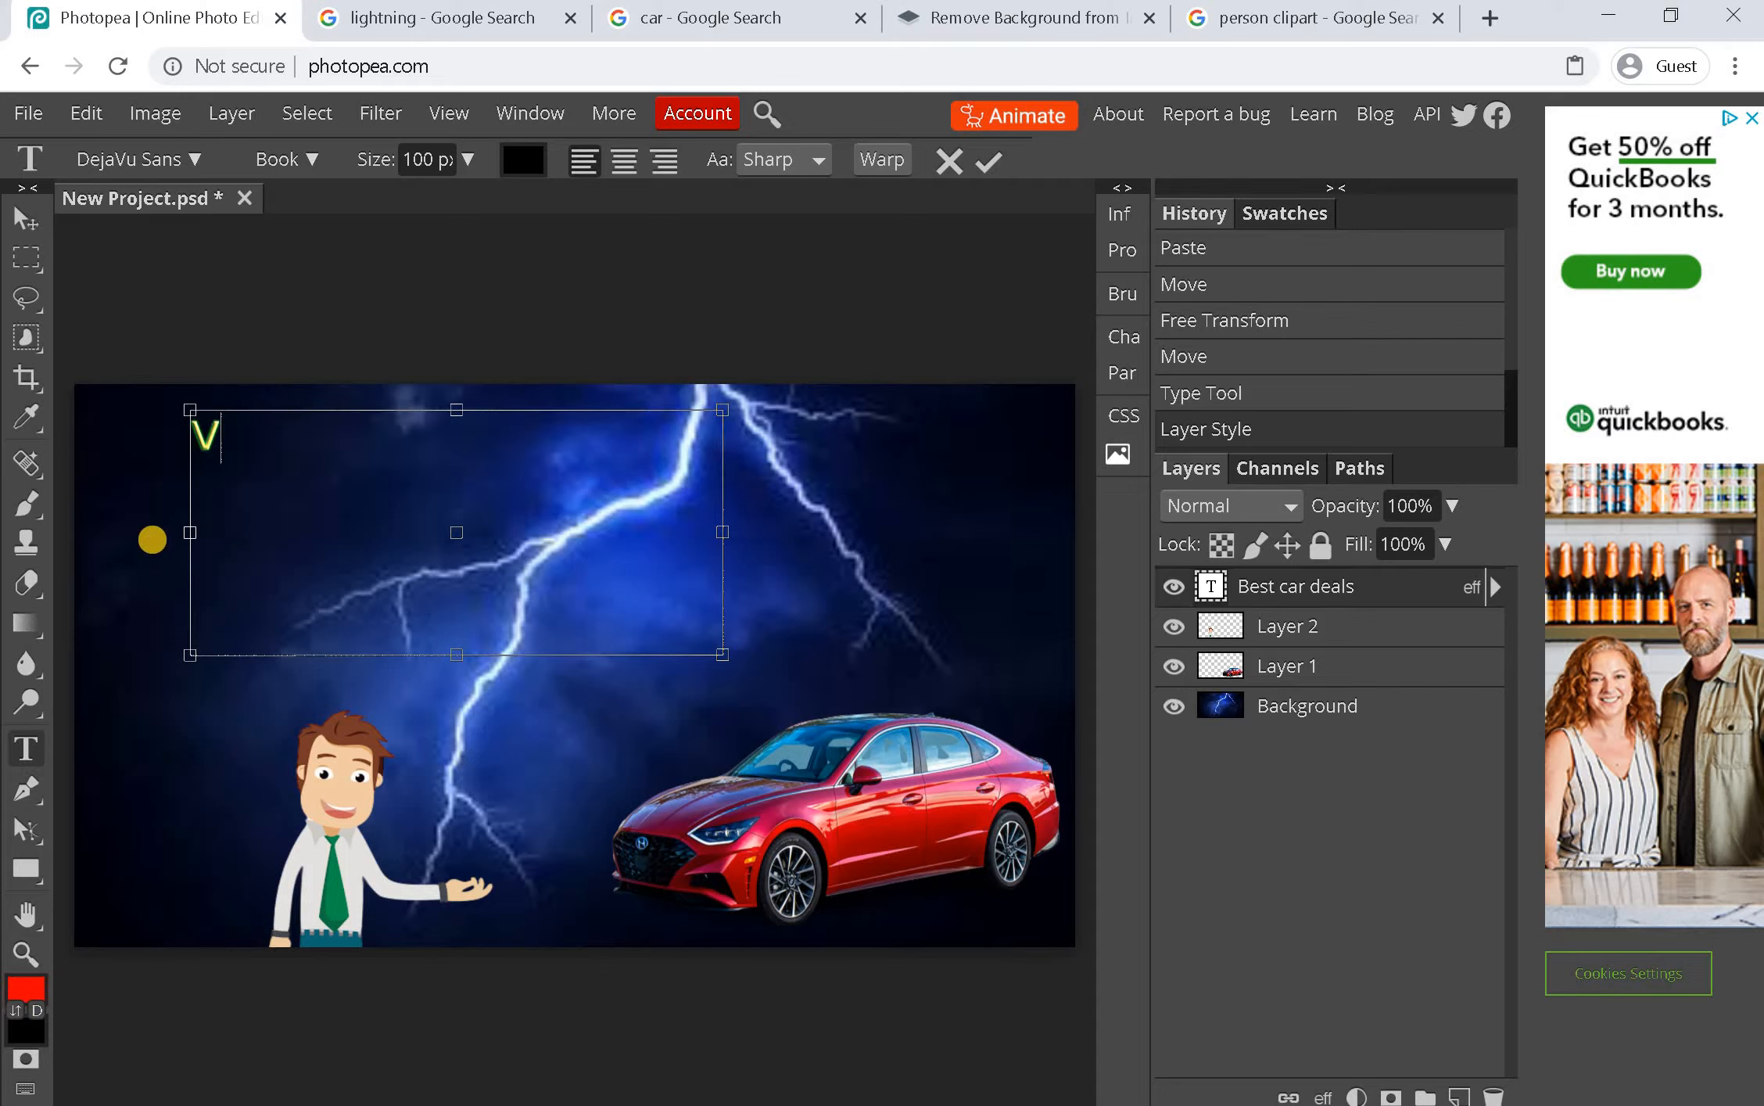
key(ctrl+z)
click(23, 217)
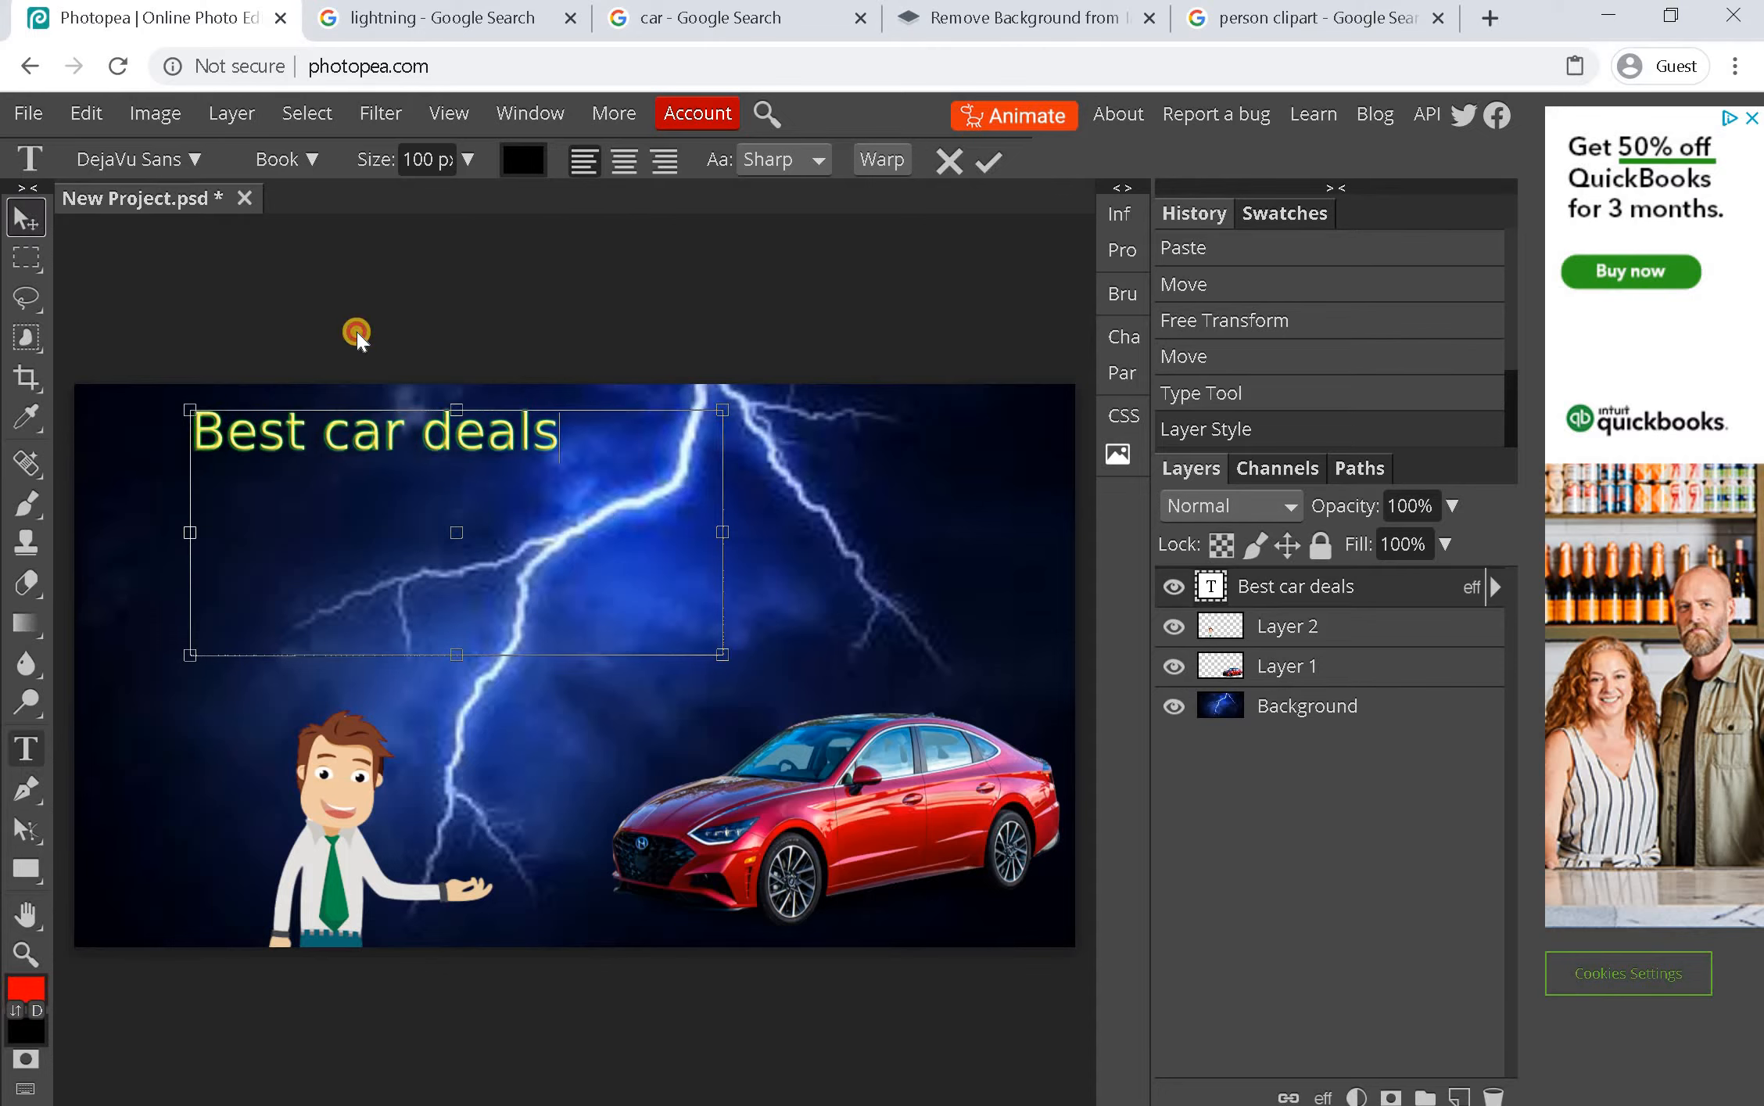
Reopen the "Best car deals" text for editing and delete "car deals" so only "Best" remains
click(356, 333)
click(1224, 671)
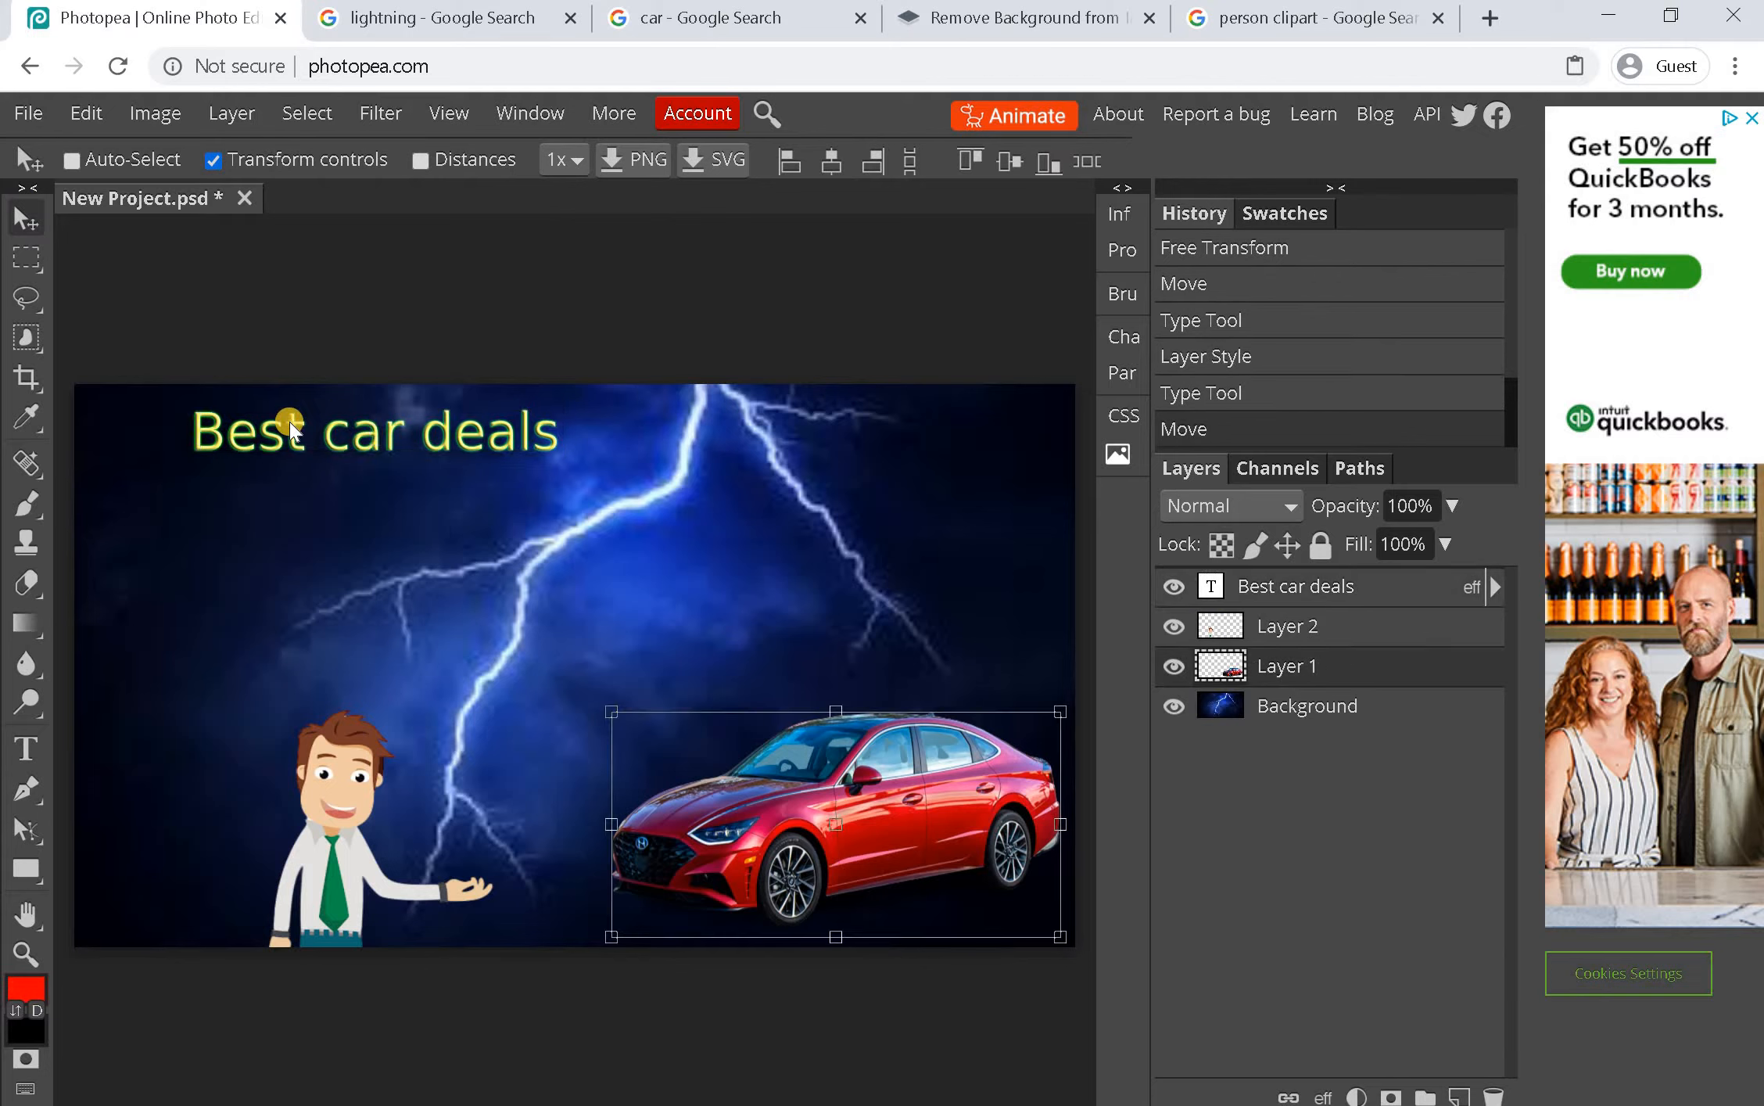
click(1290, 586)
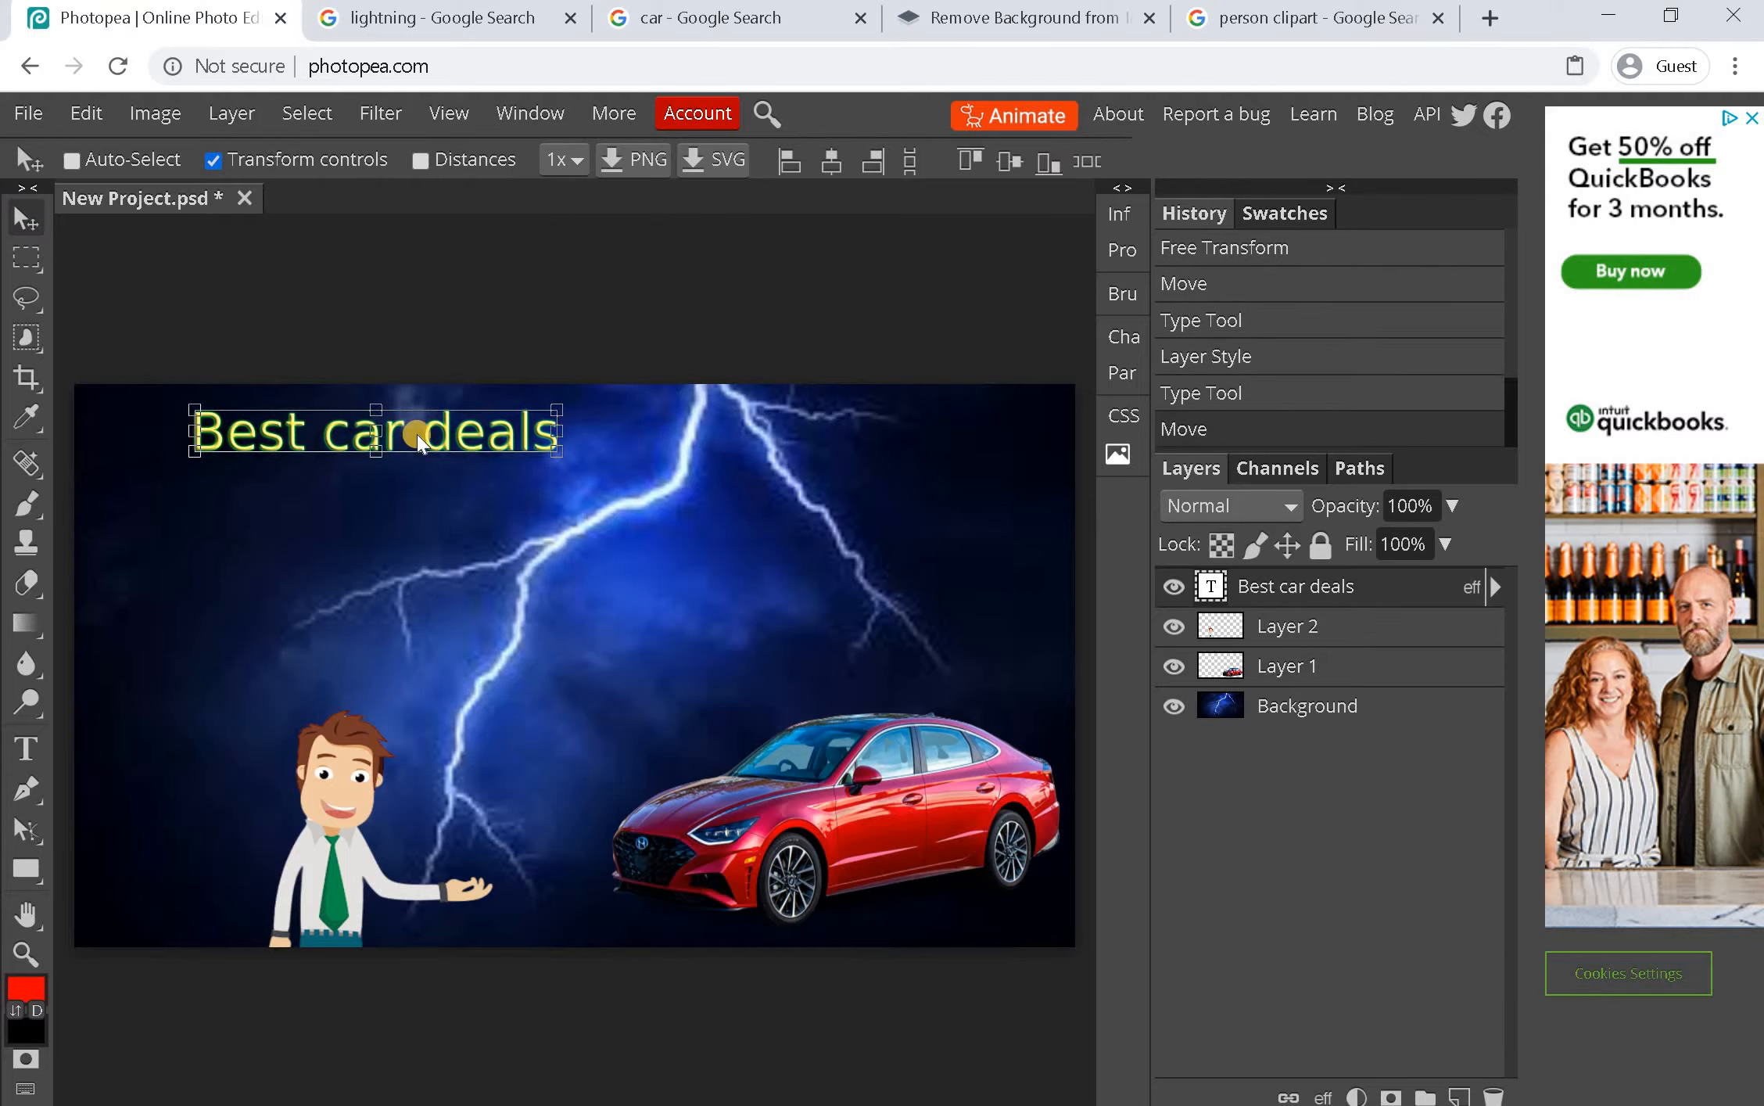
double_click(375, 436)
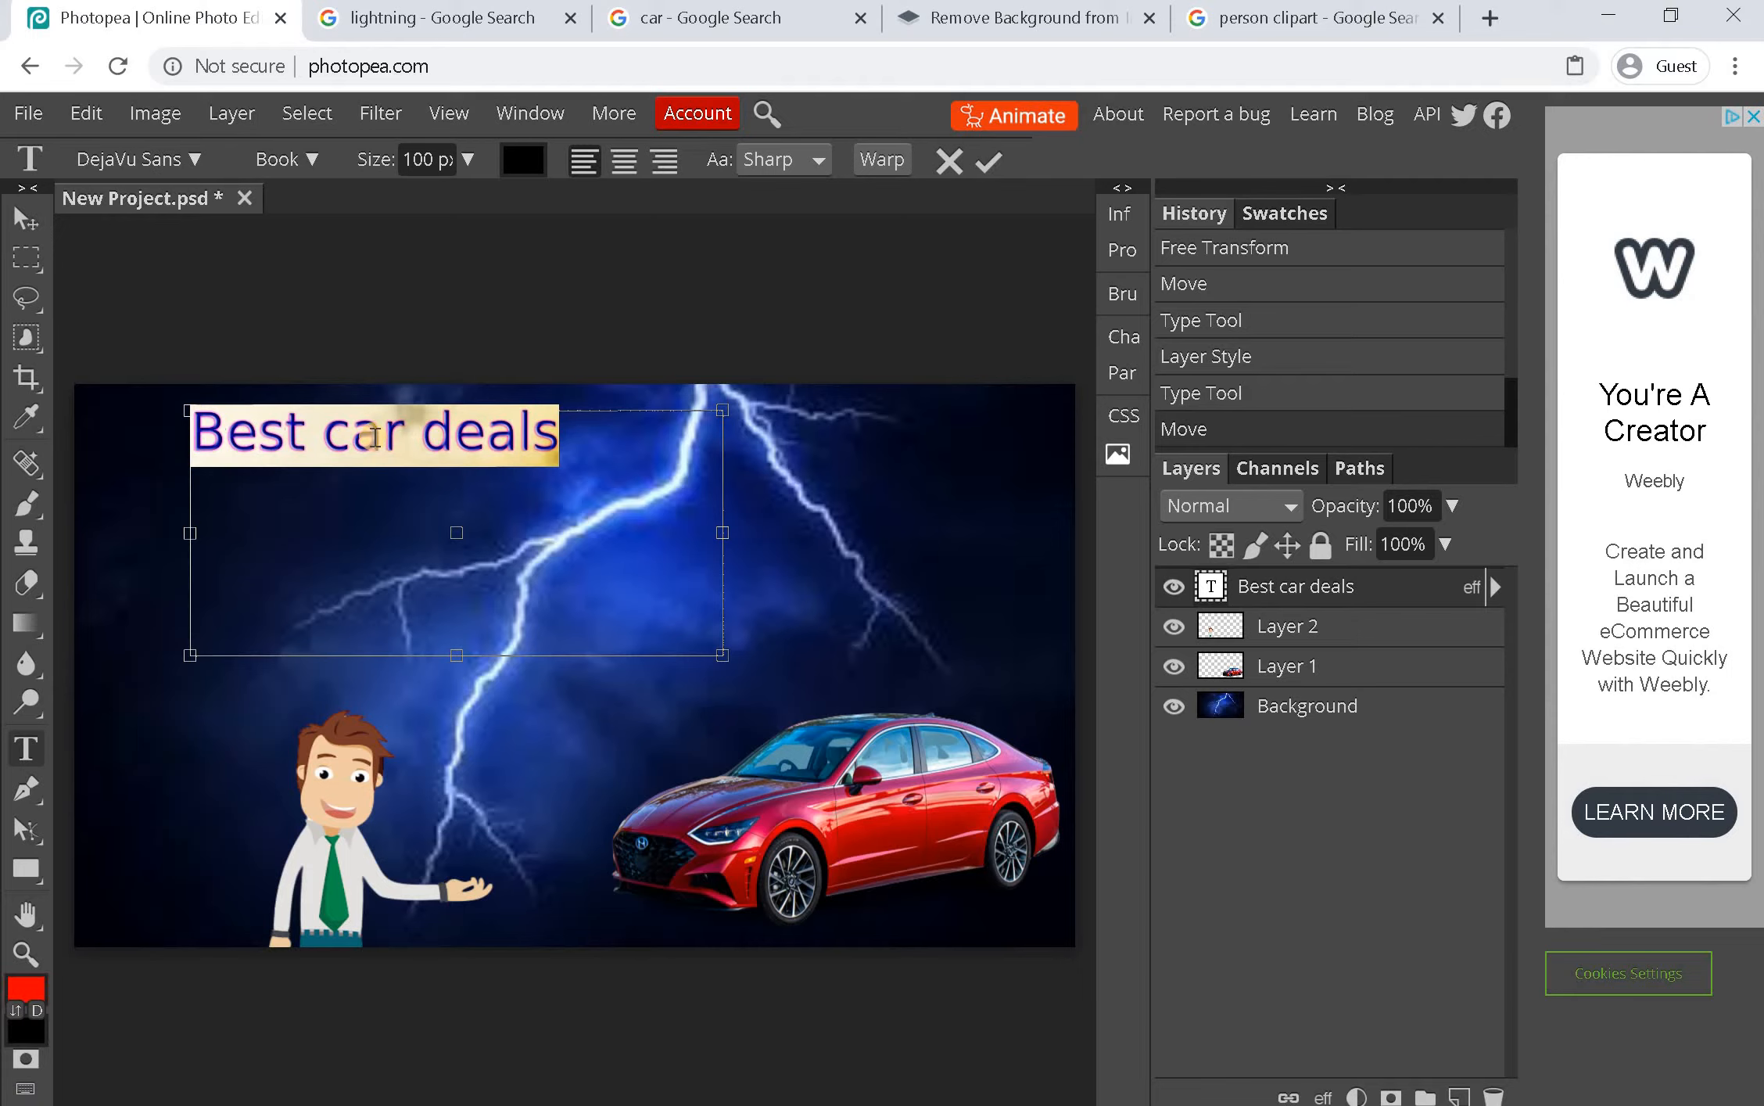
key(BackSpace)
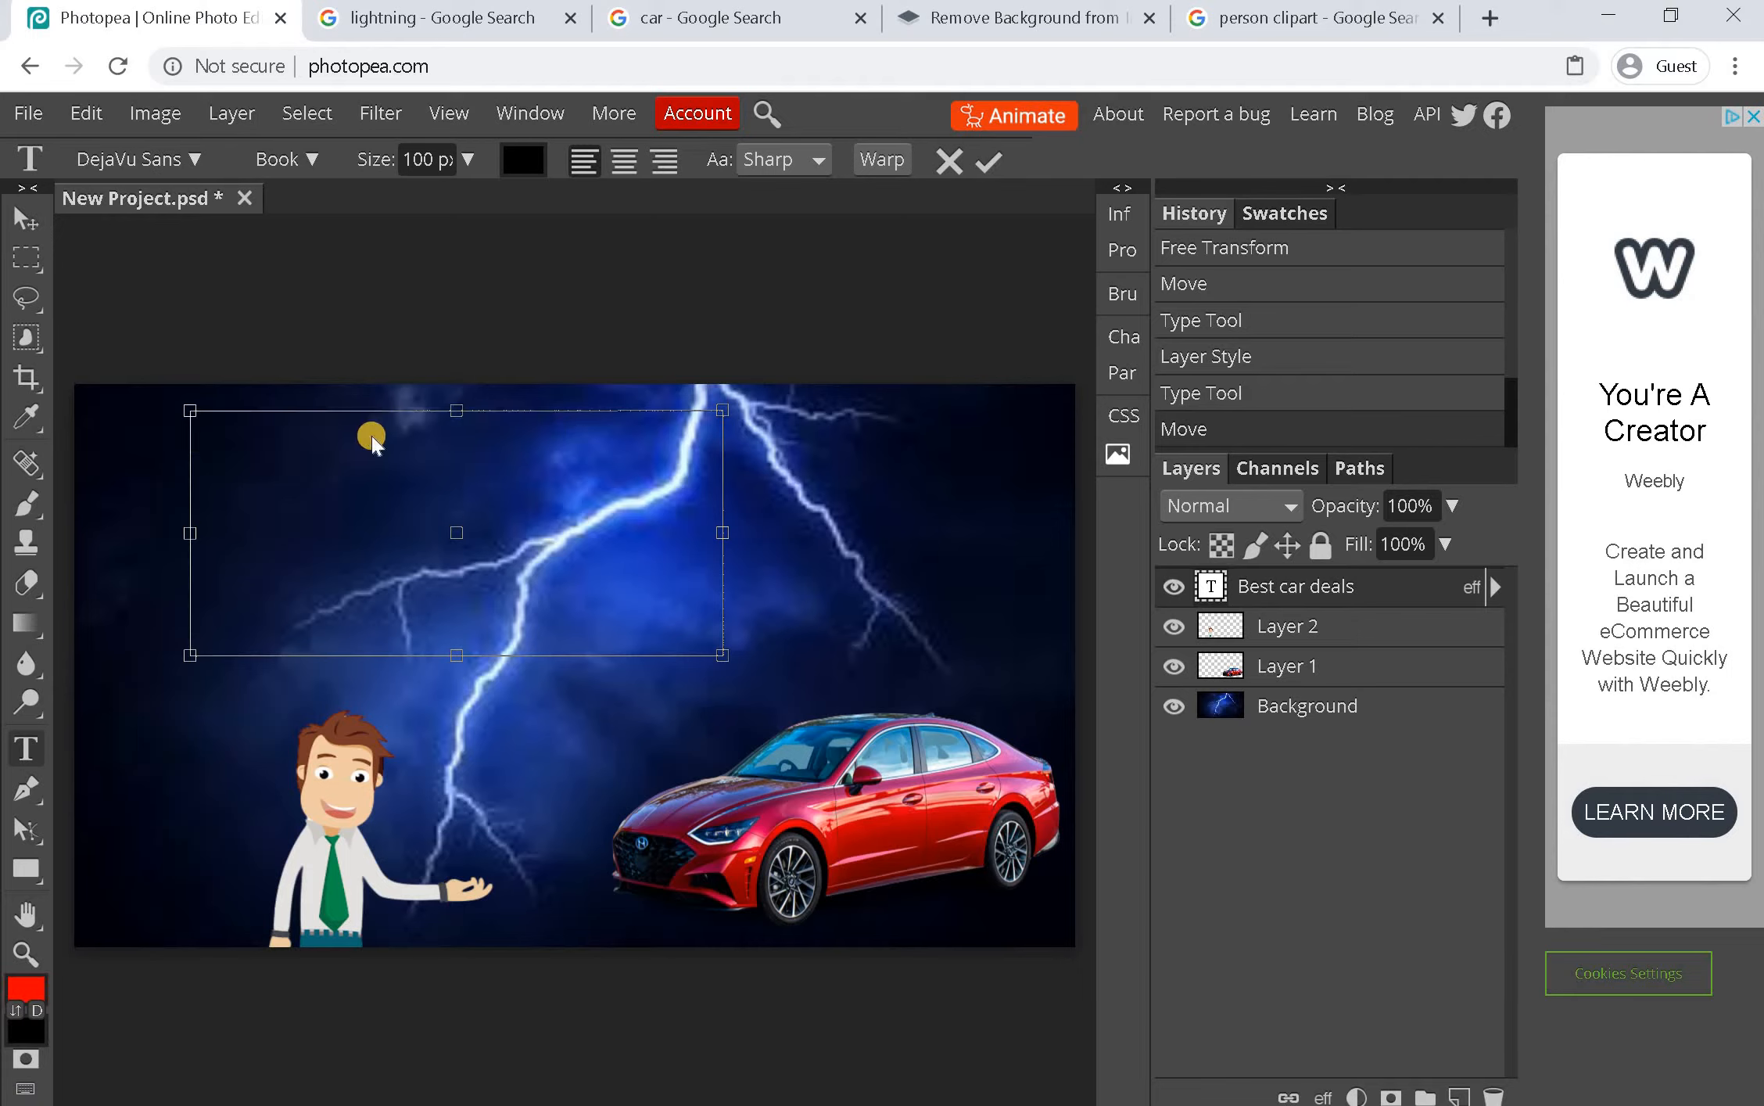
key(ctrl+z)
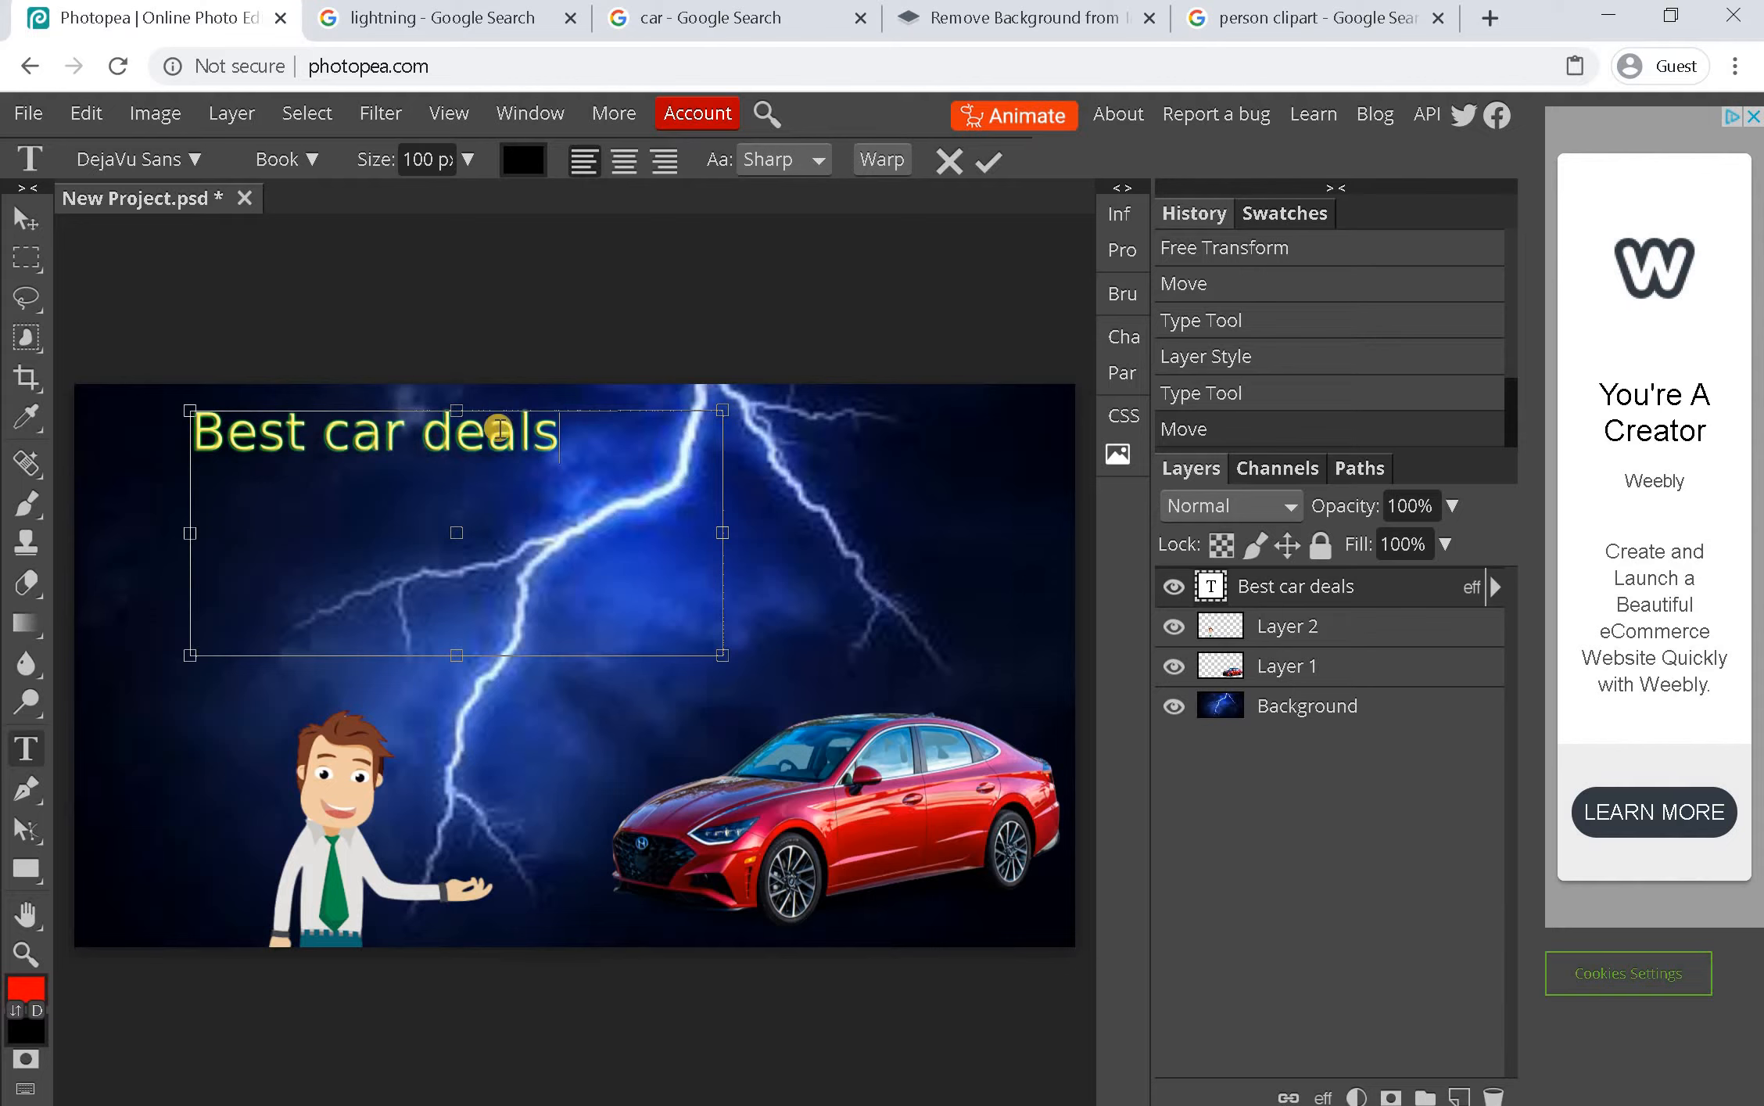
drag(563, 429, 328, 423)
key(BackSpace)
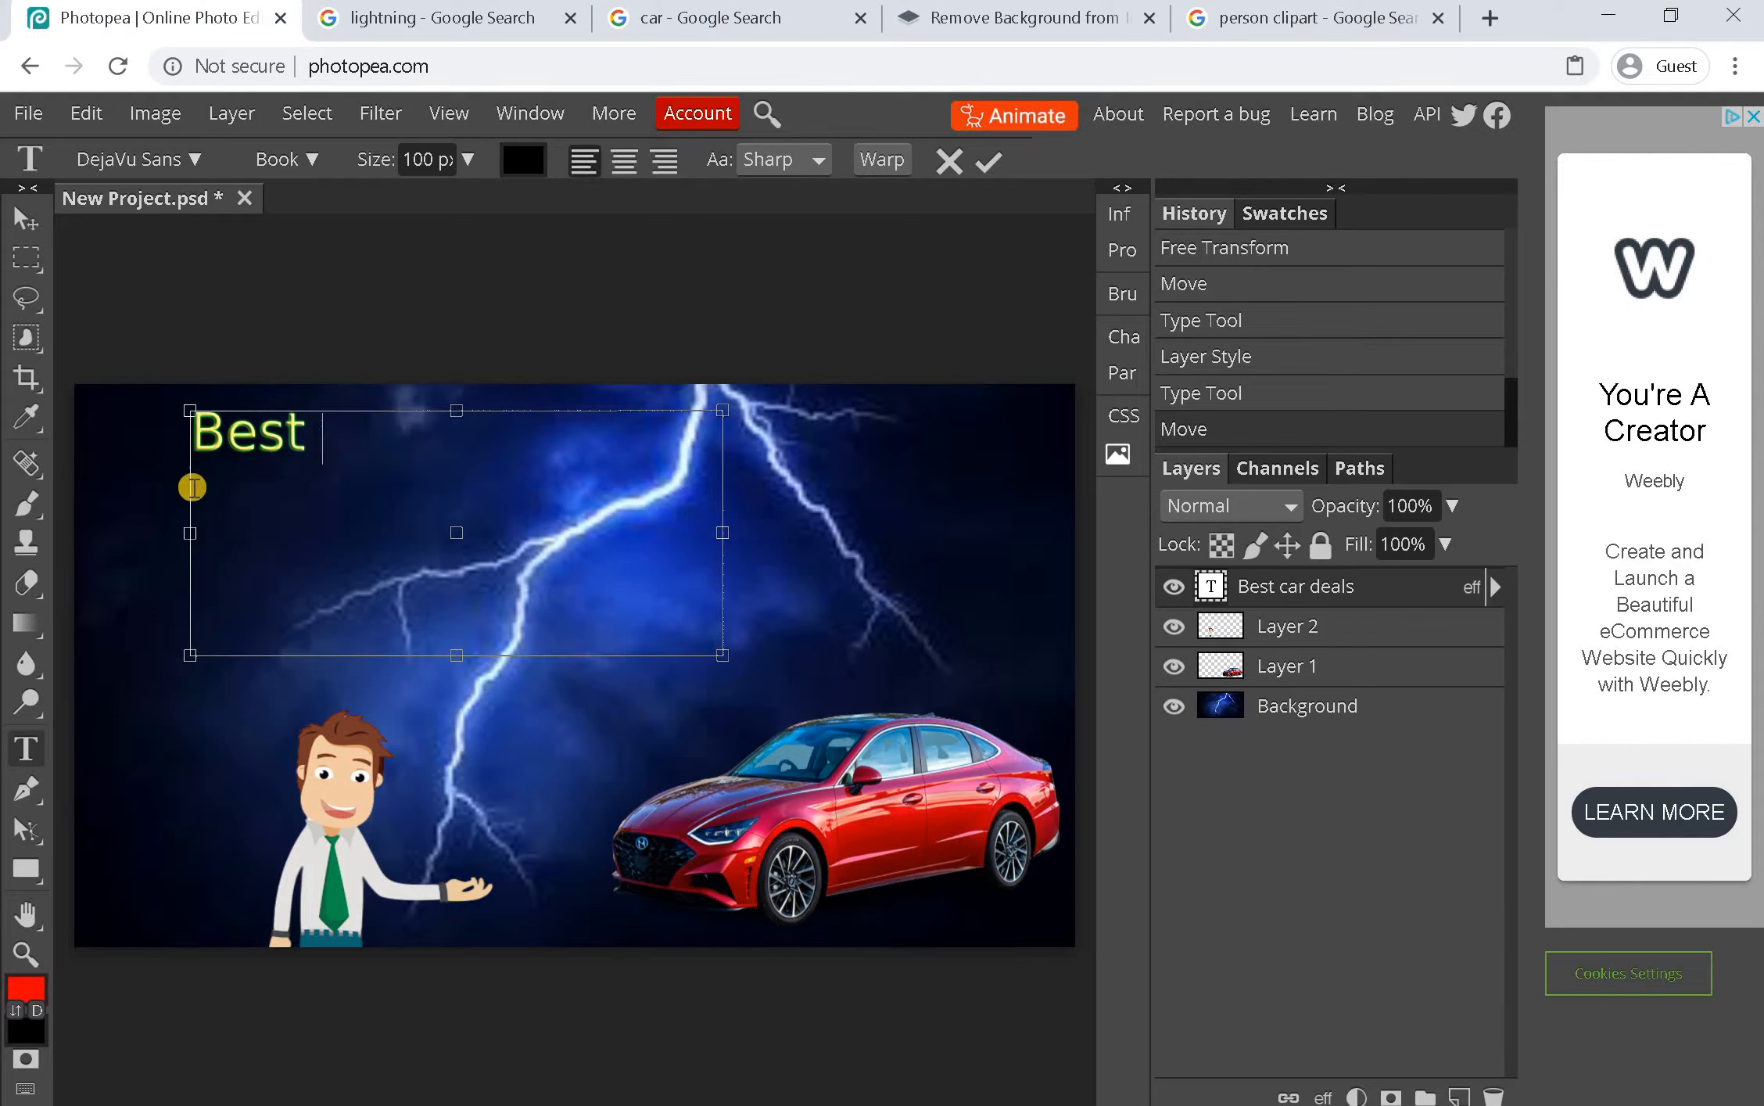
Shrink the text box to fit around "Best" and move it closer to the canvas's upper-left corner
drag(456, 651, 465, 495)
drag(719, 460, 412, 439)
drag(365, 568, 288, 630)
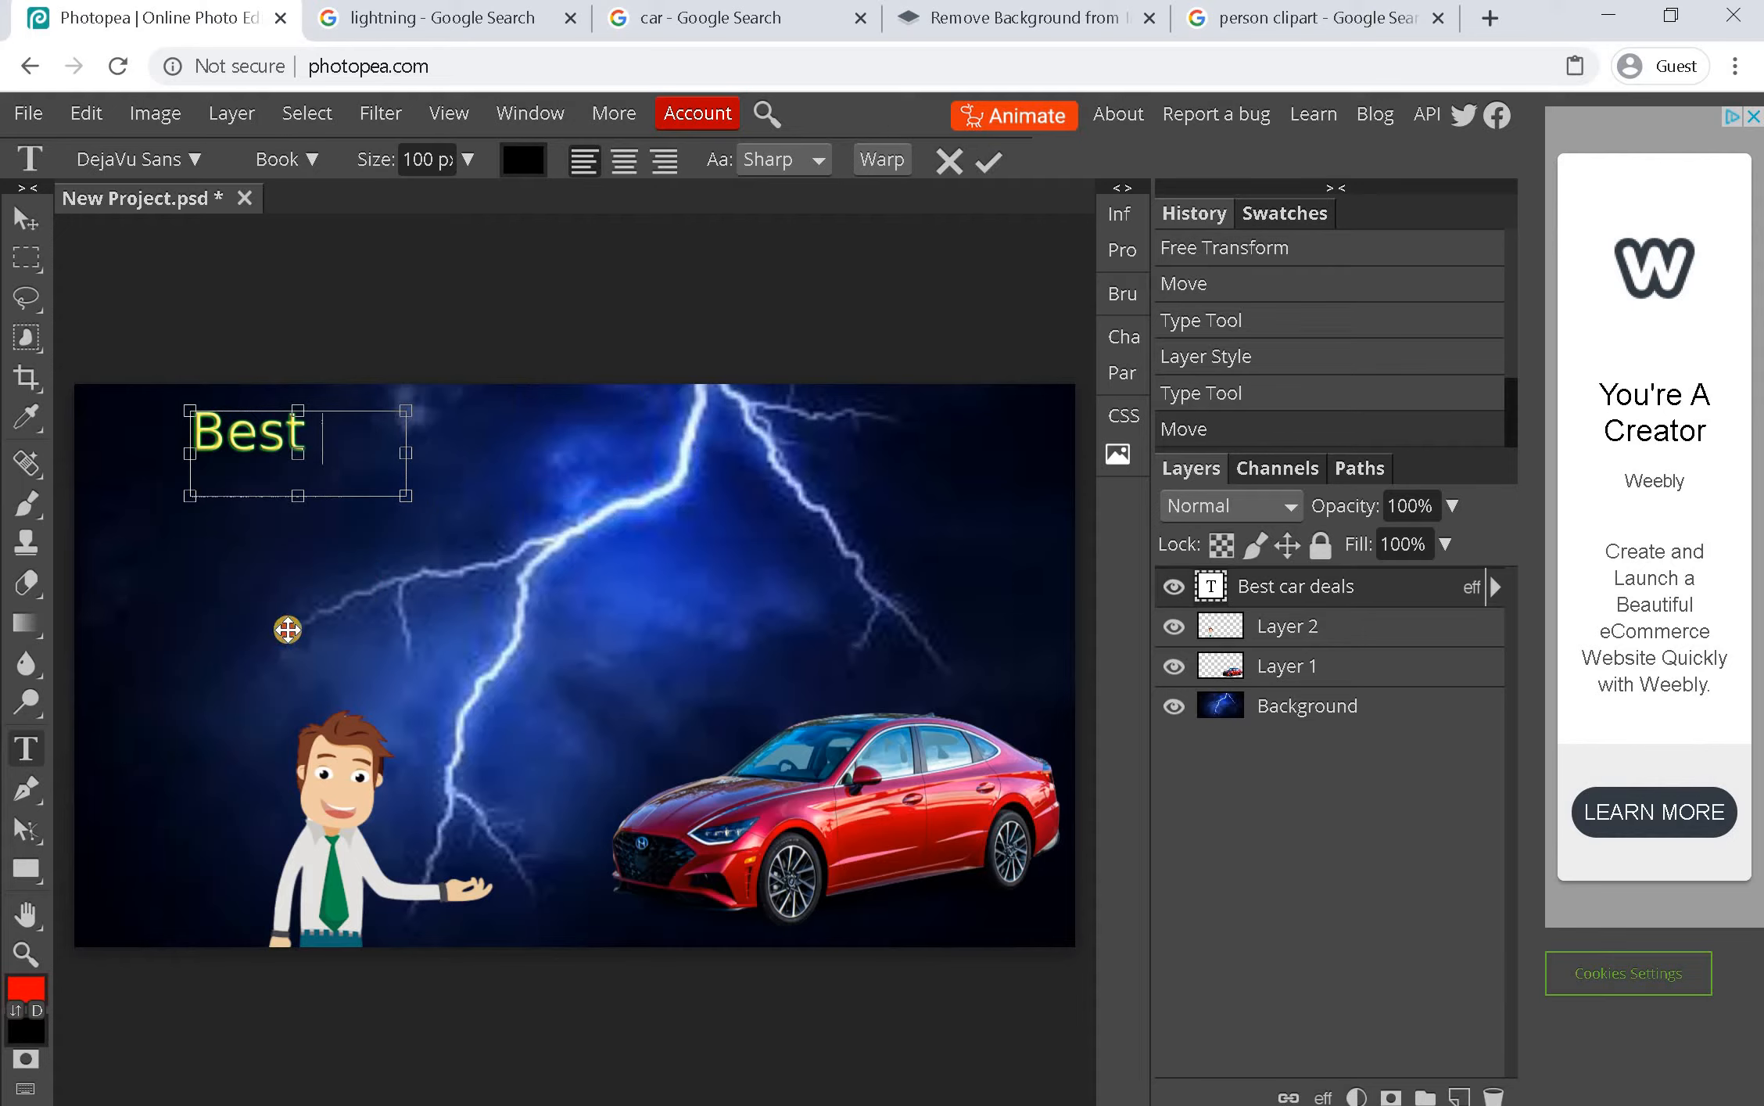
Set the word "Best" to 200 px and commit the text
double_click(228, 468)
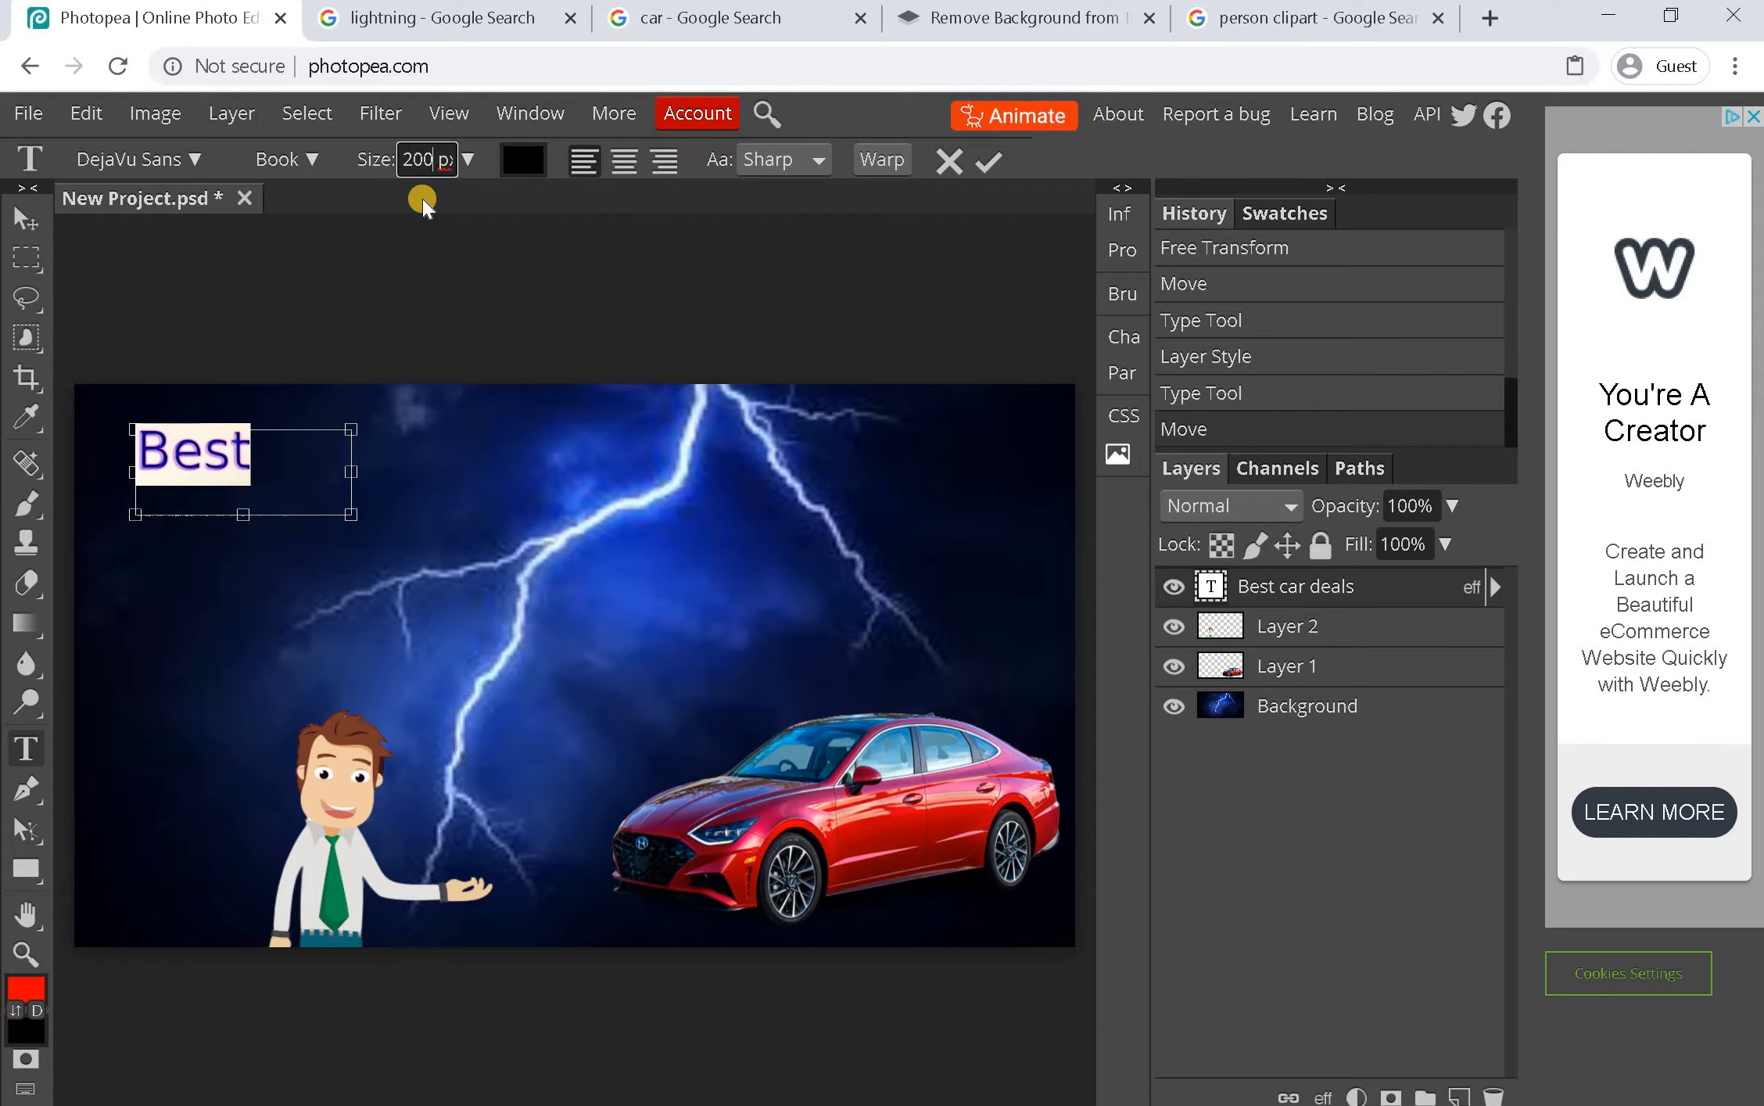
key(Return)
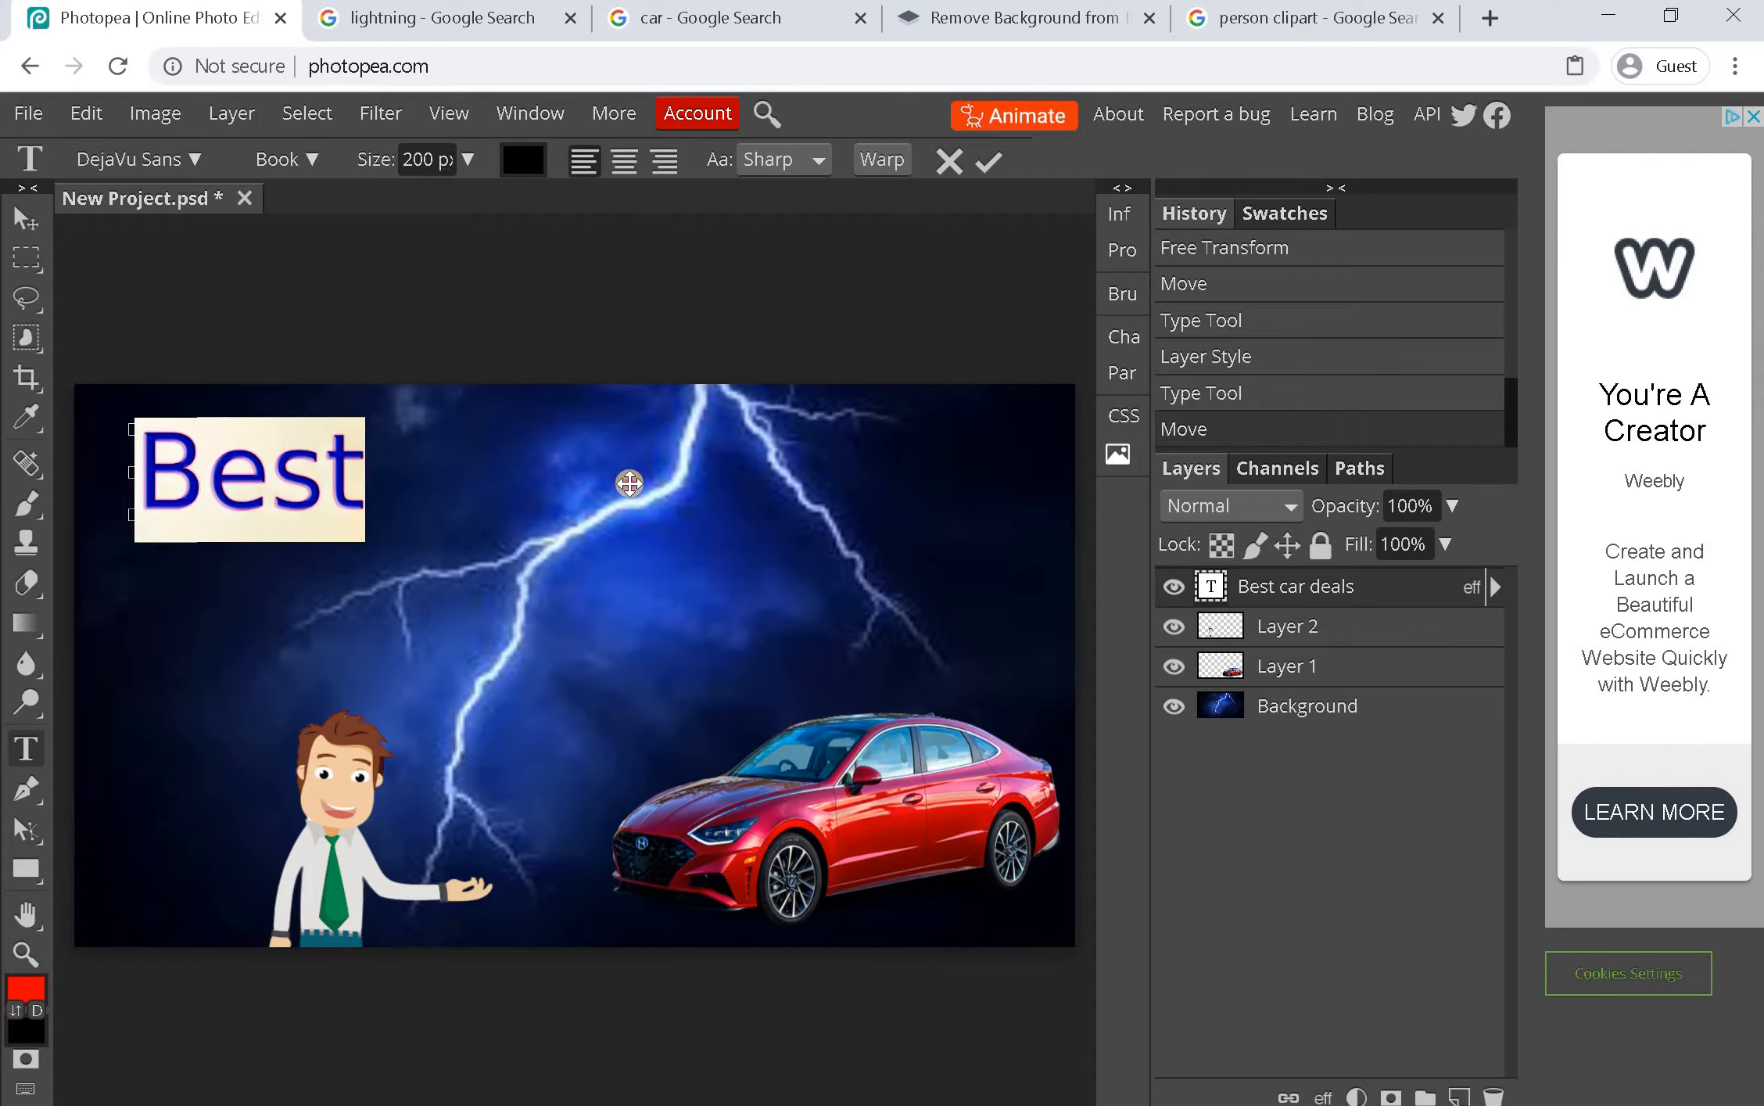
click(24, 219)
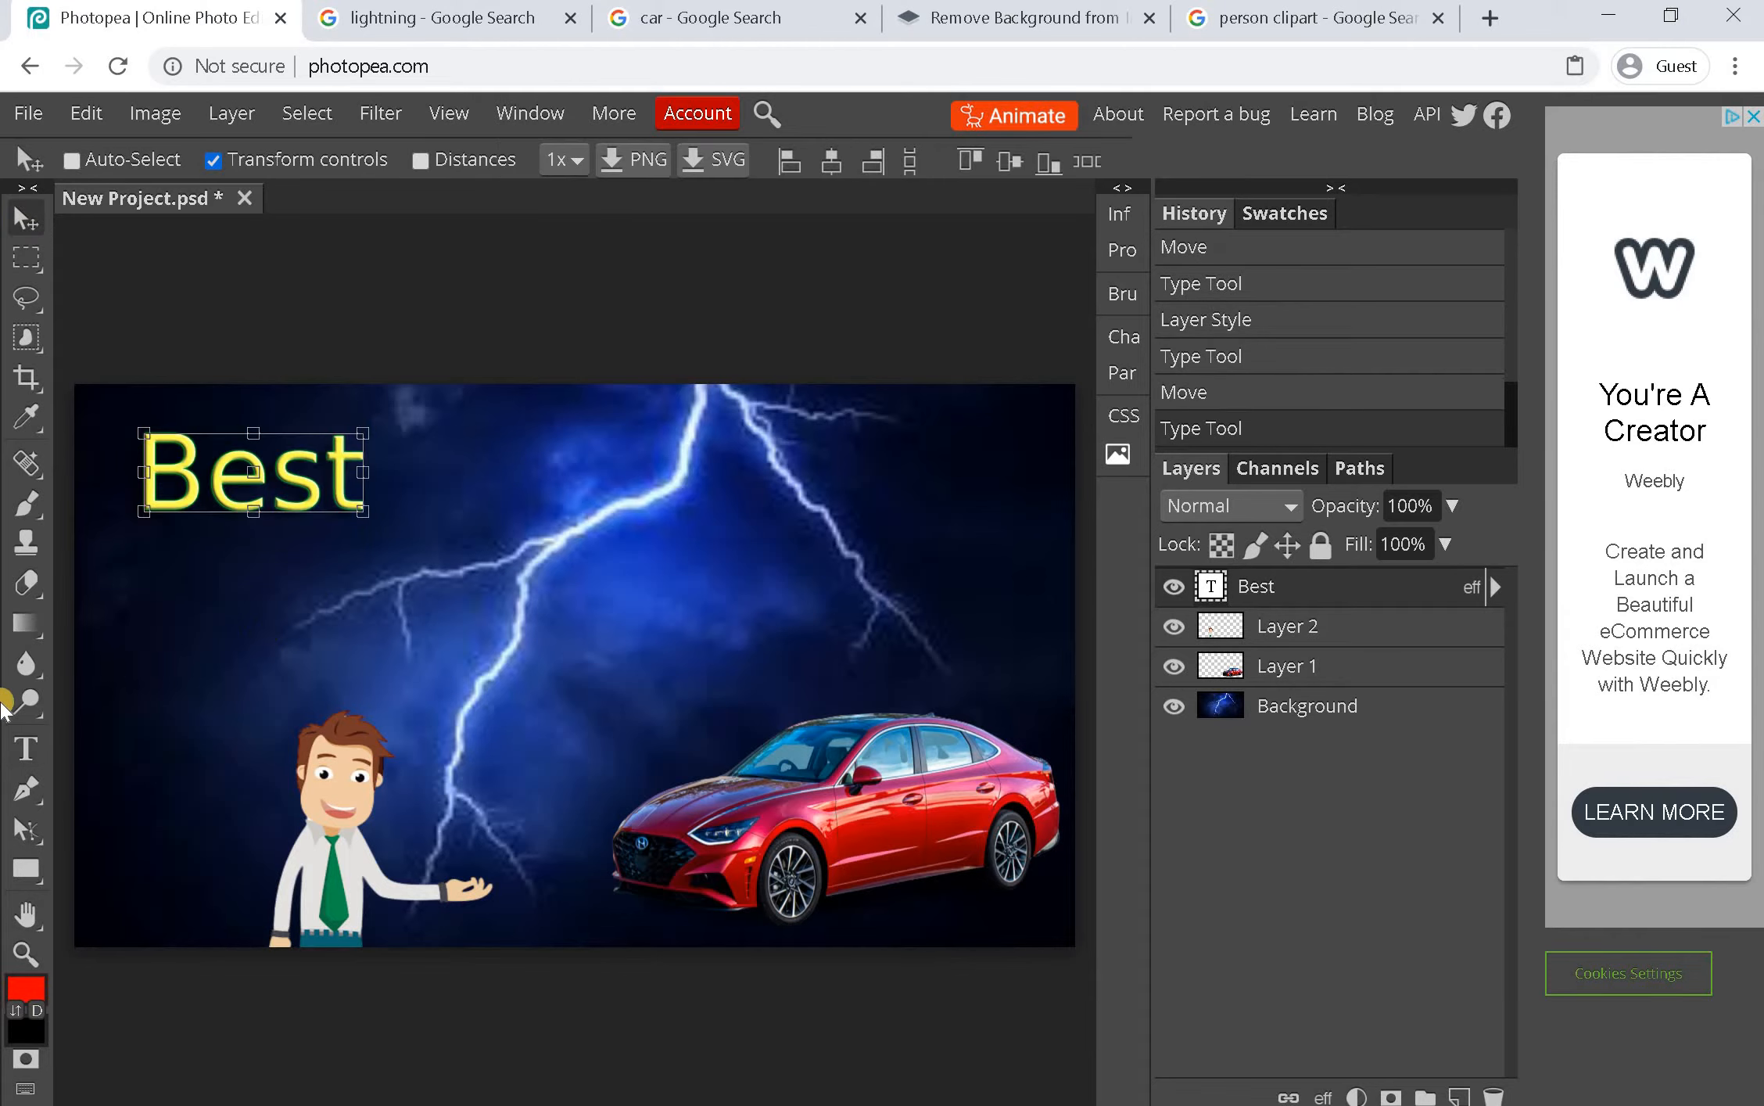
Add a second text box about 708 x 261 px beneath "Best" containing the text "Best car deals"
click(26, 751)
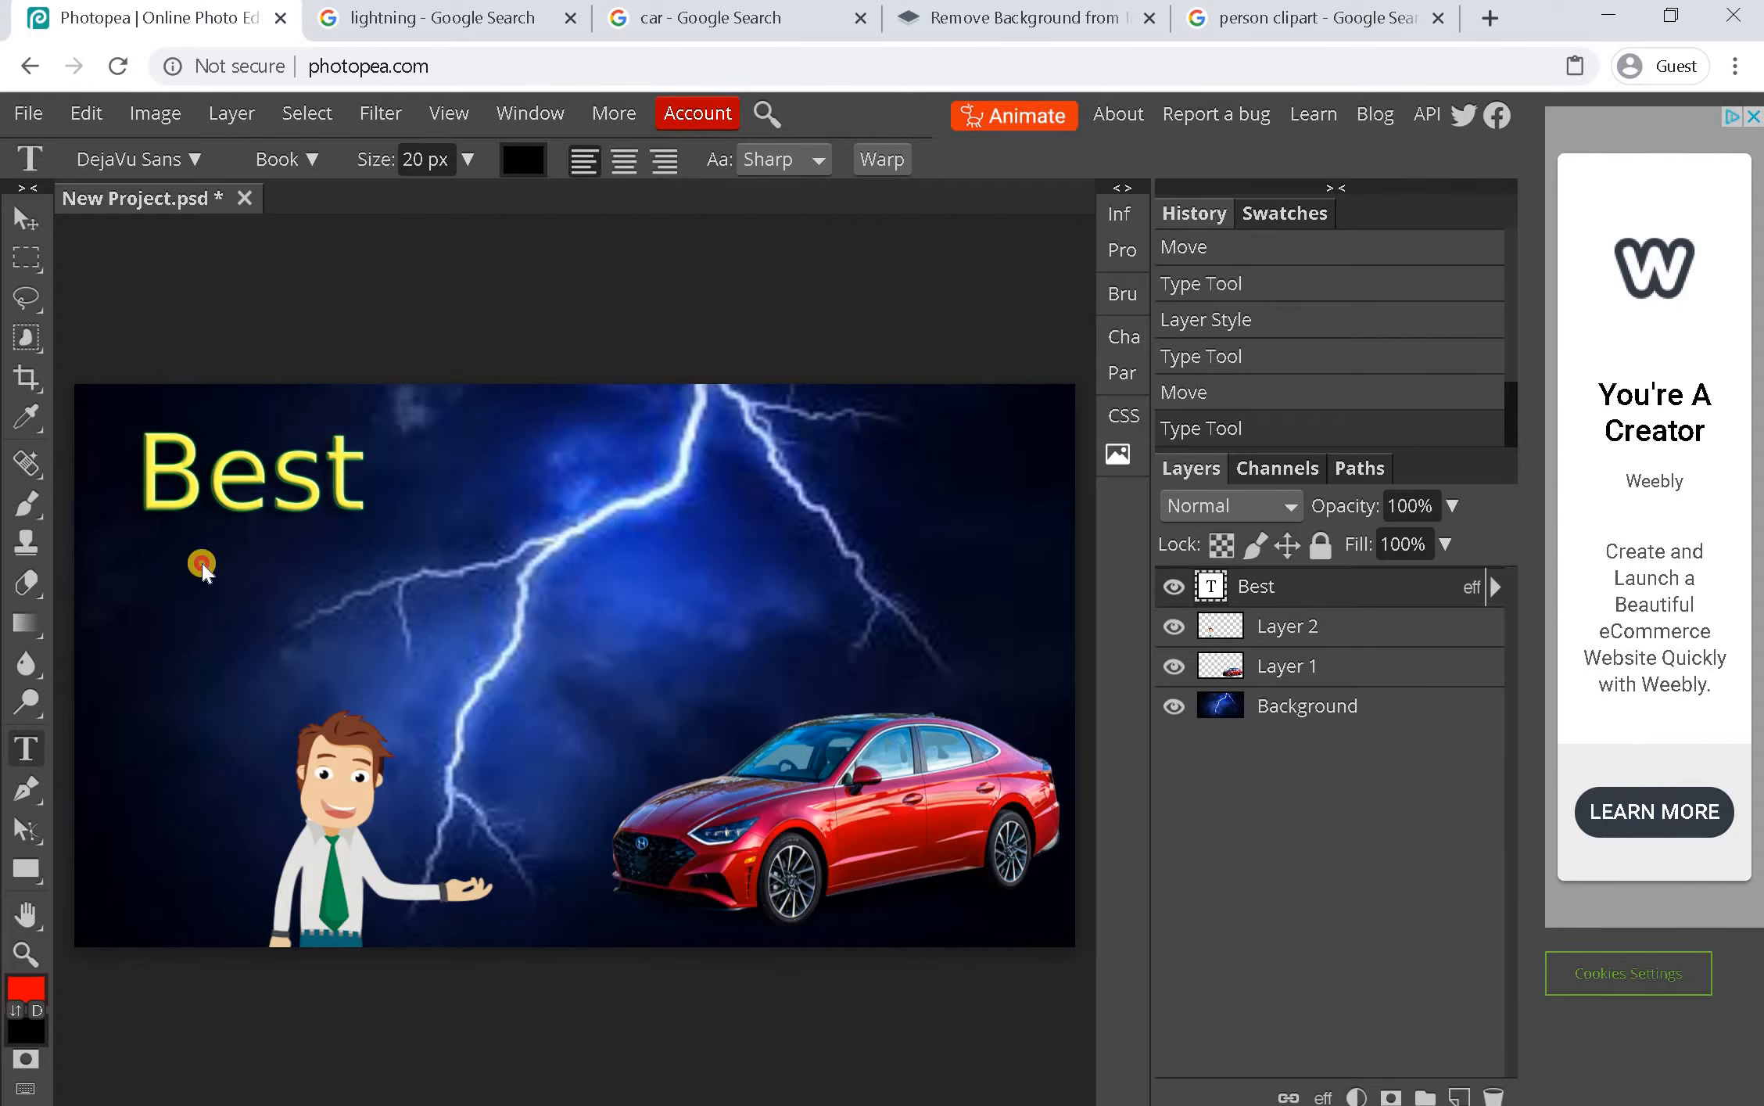
drag(121, 548, 491, 682)
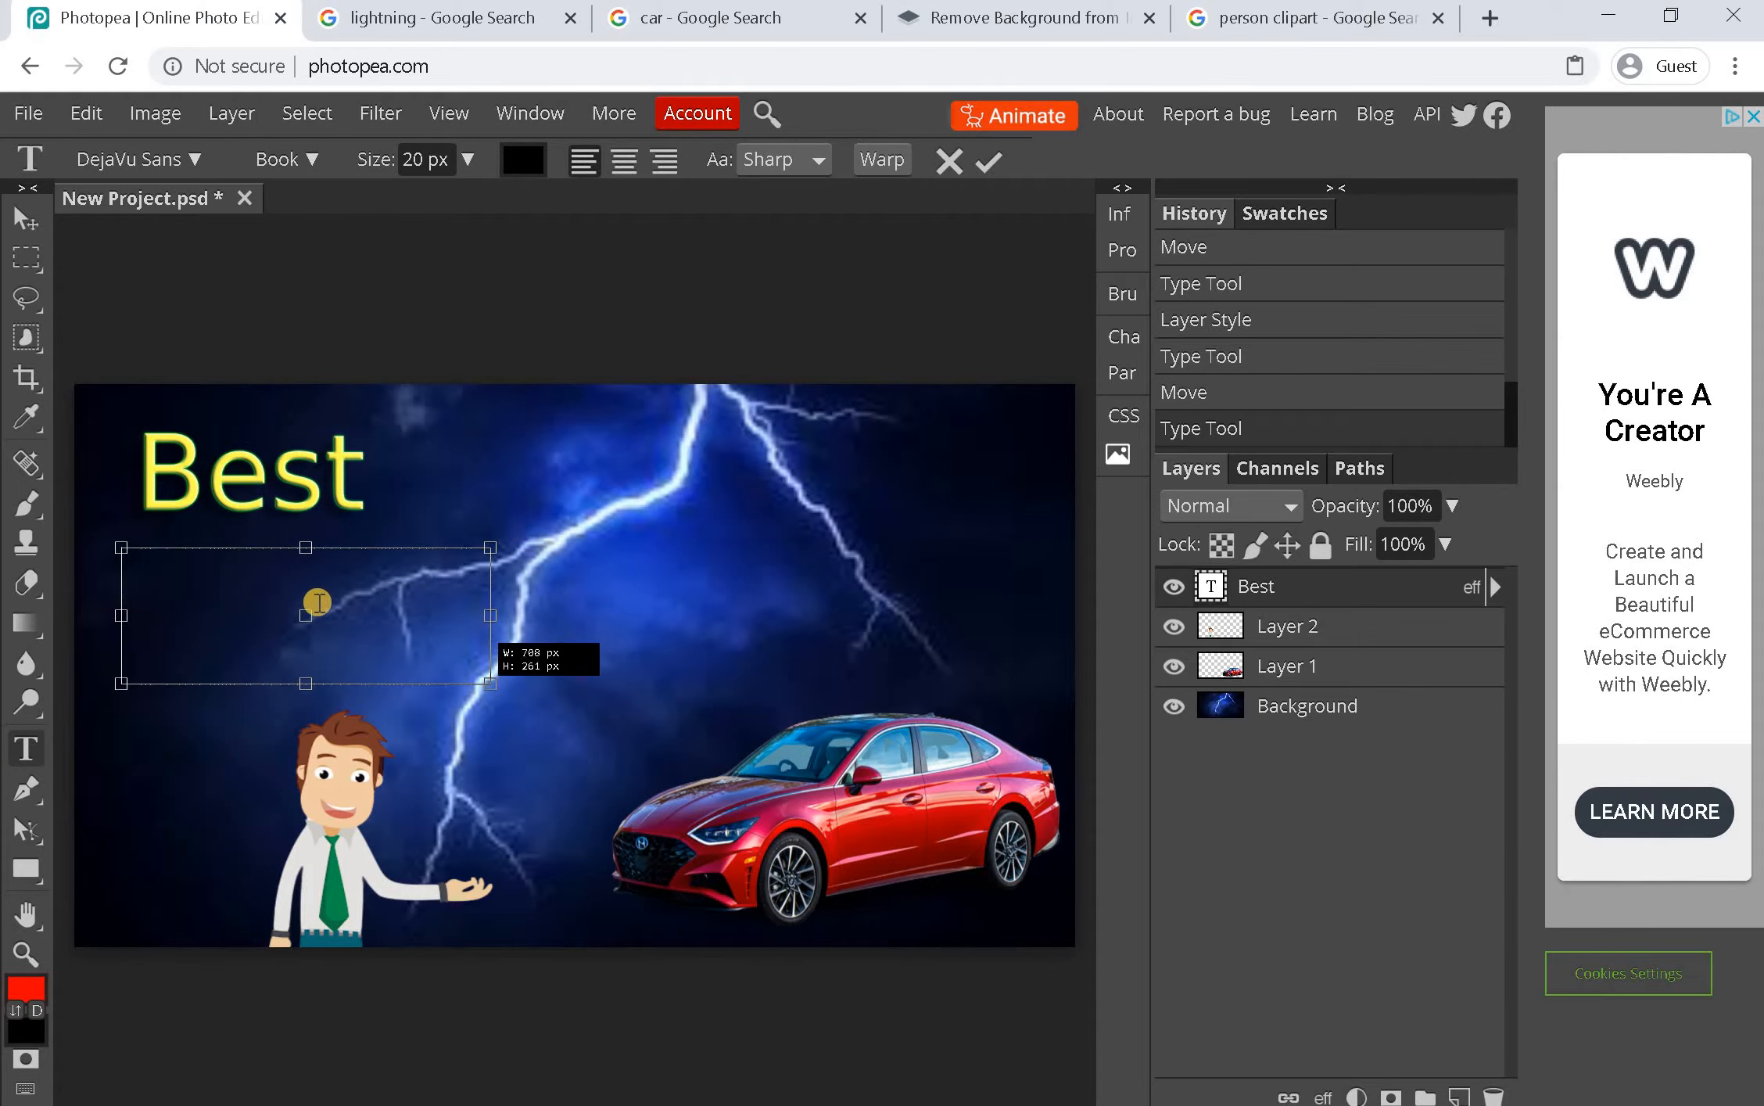
text(Best car deals)
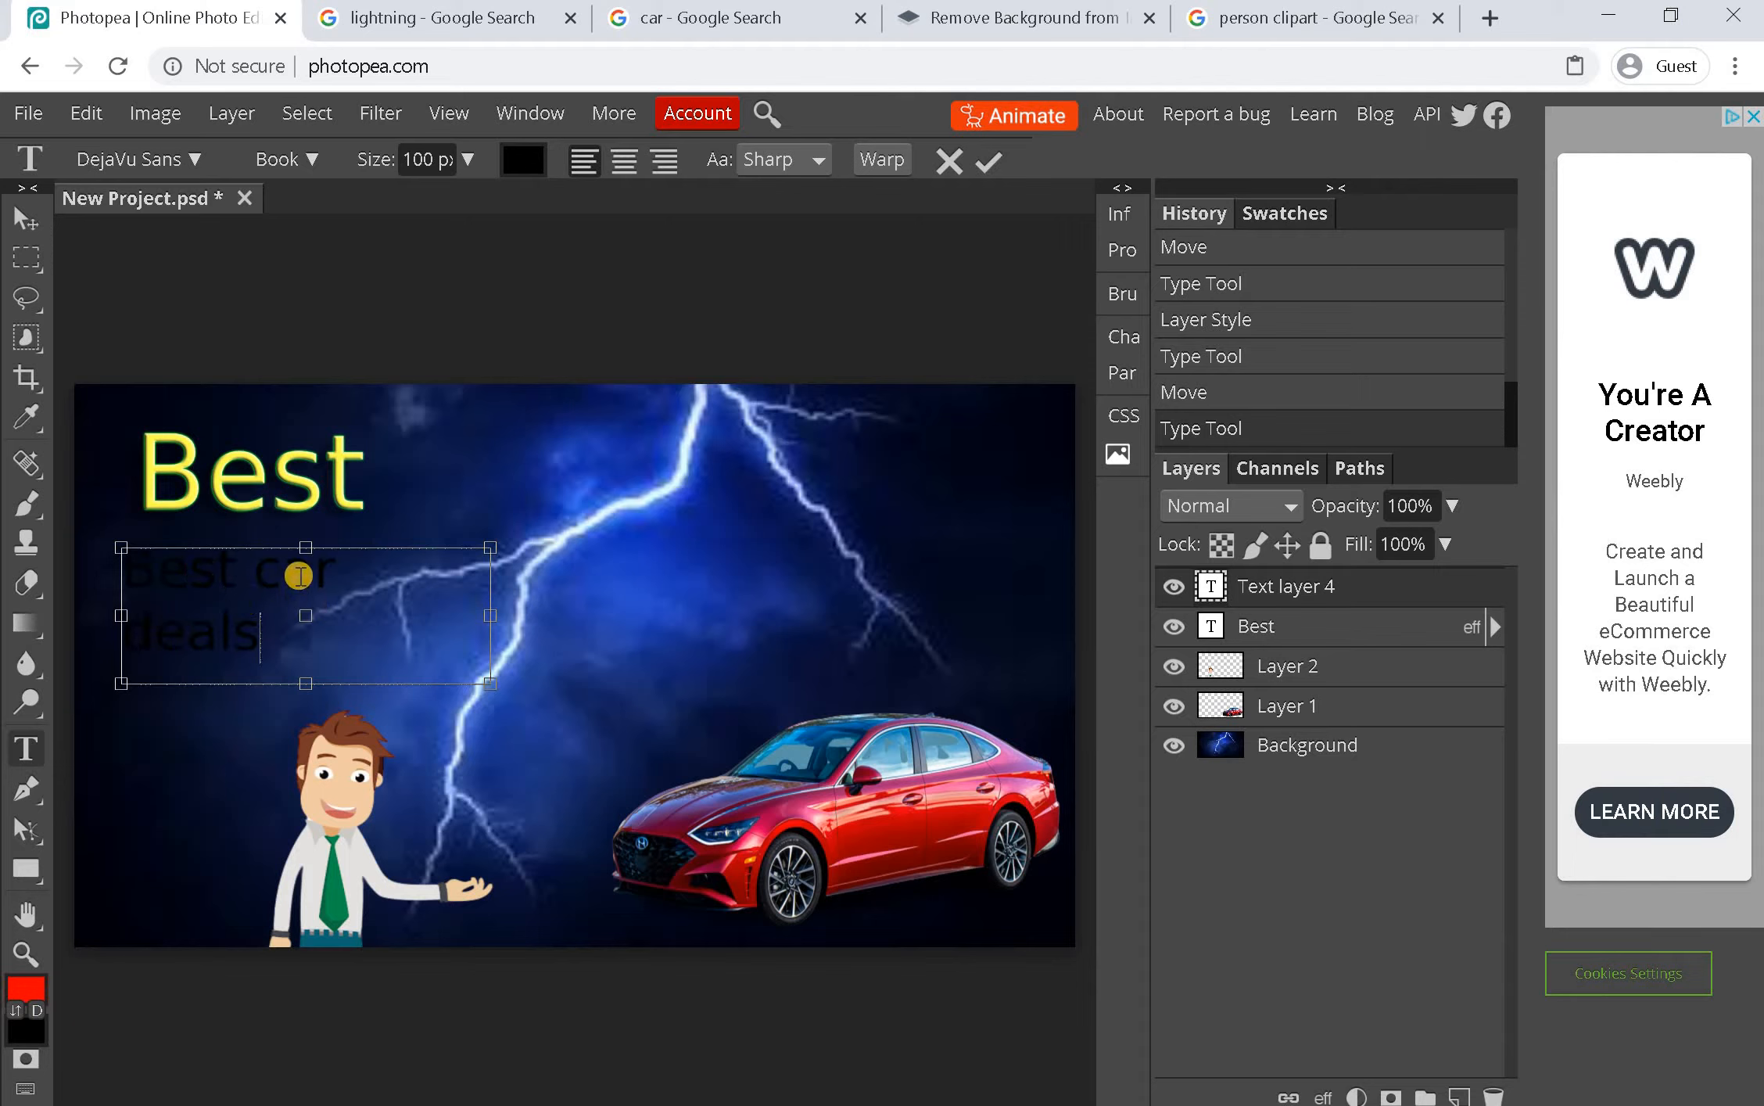
Delete "Best" and "deals" from the new text box, keeping only "car"
double_click(118, 551)
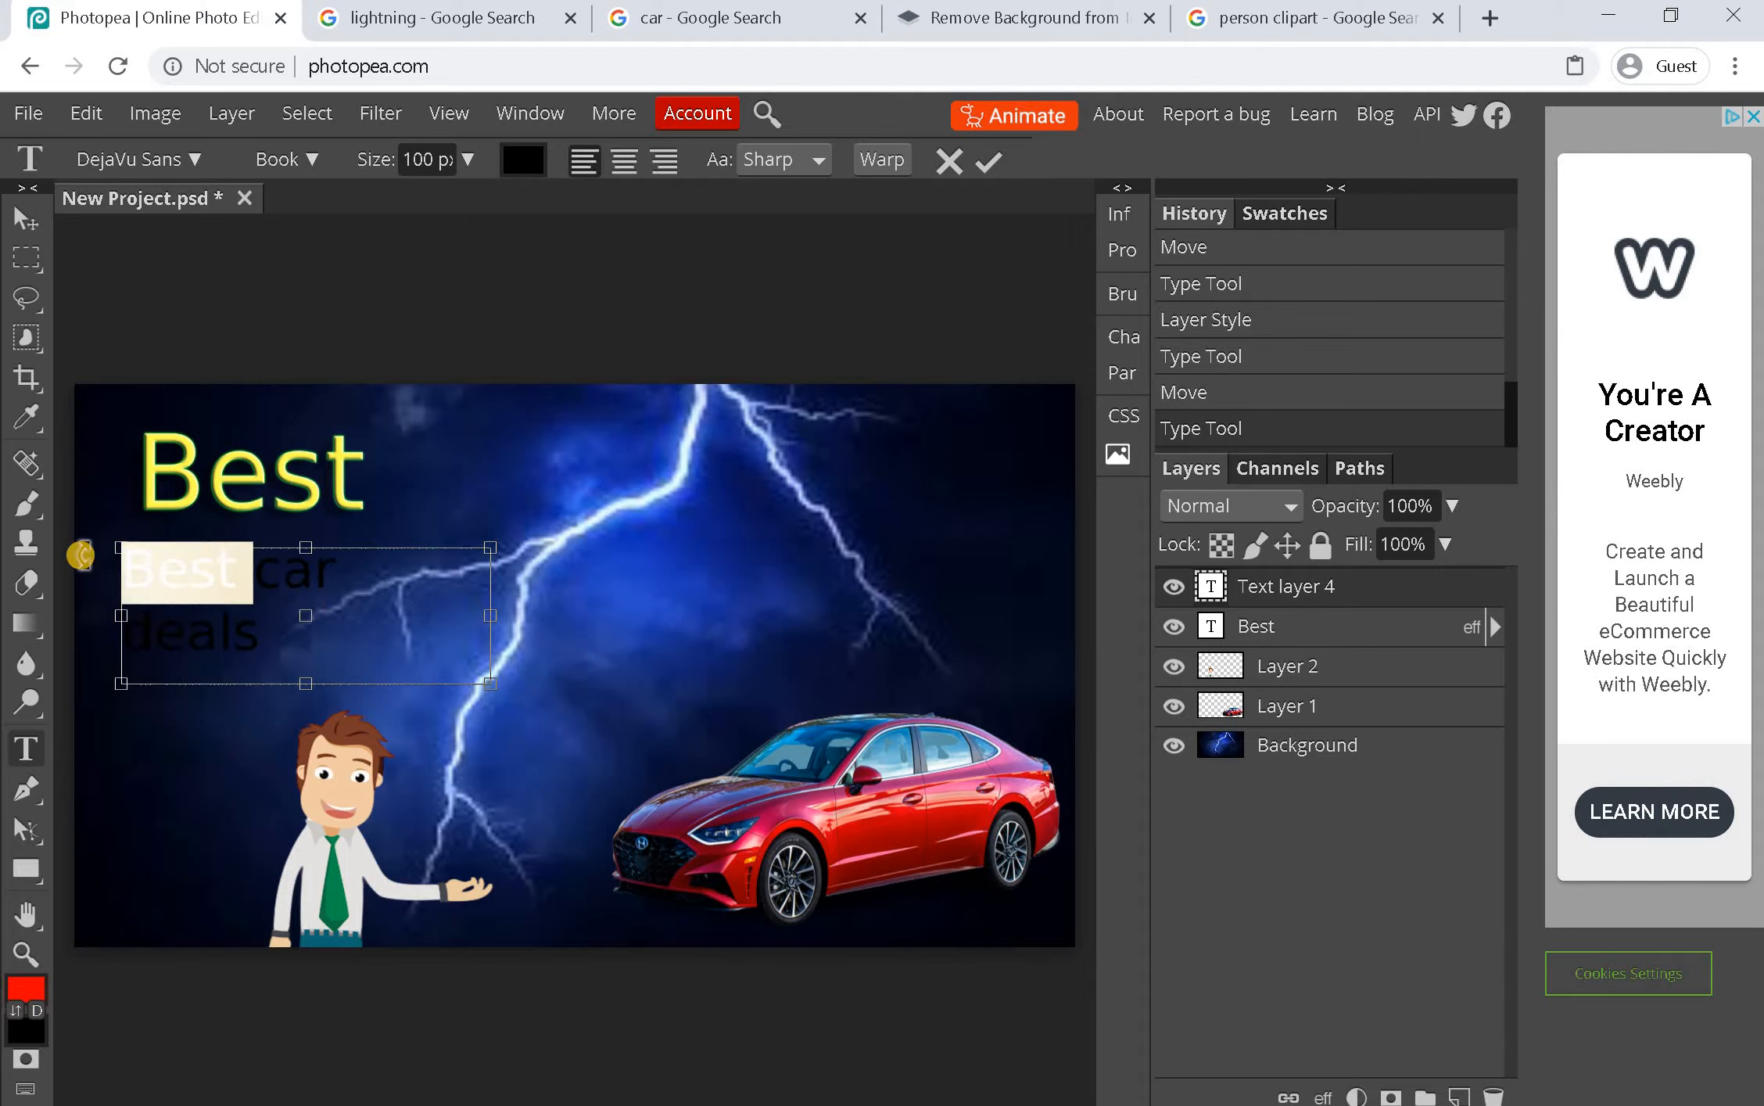
key(BackSpace)
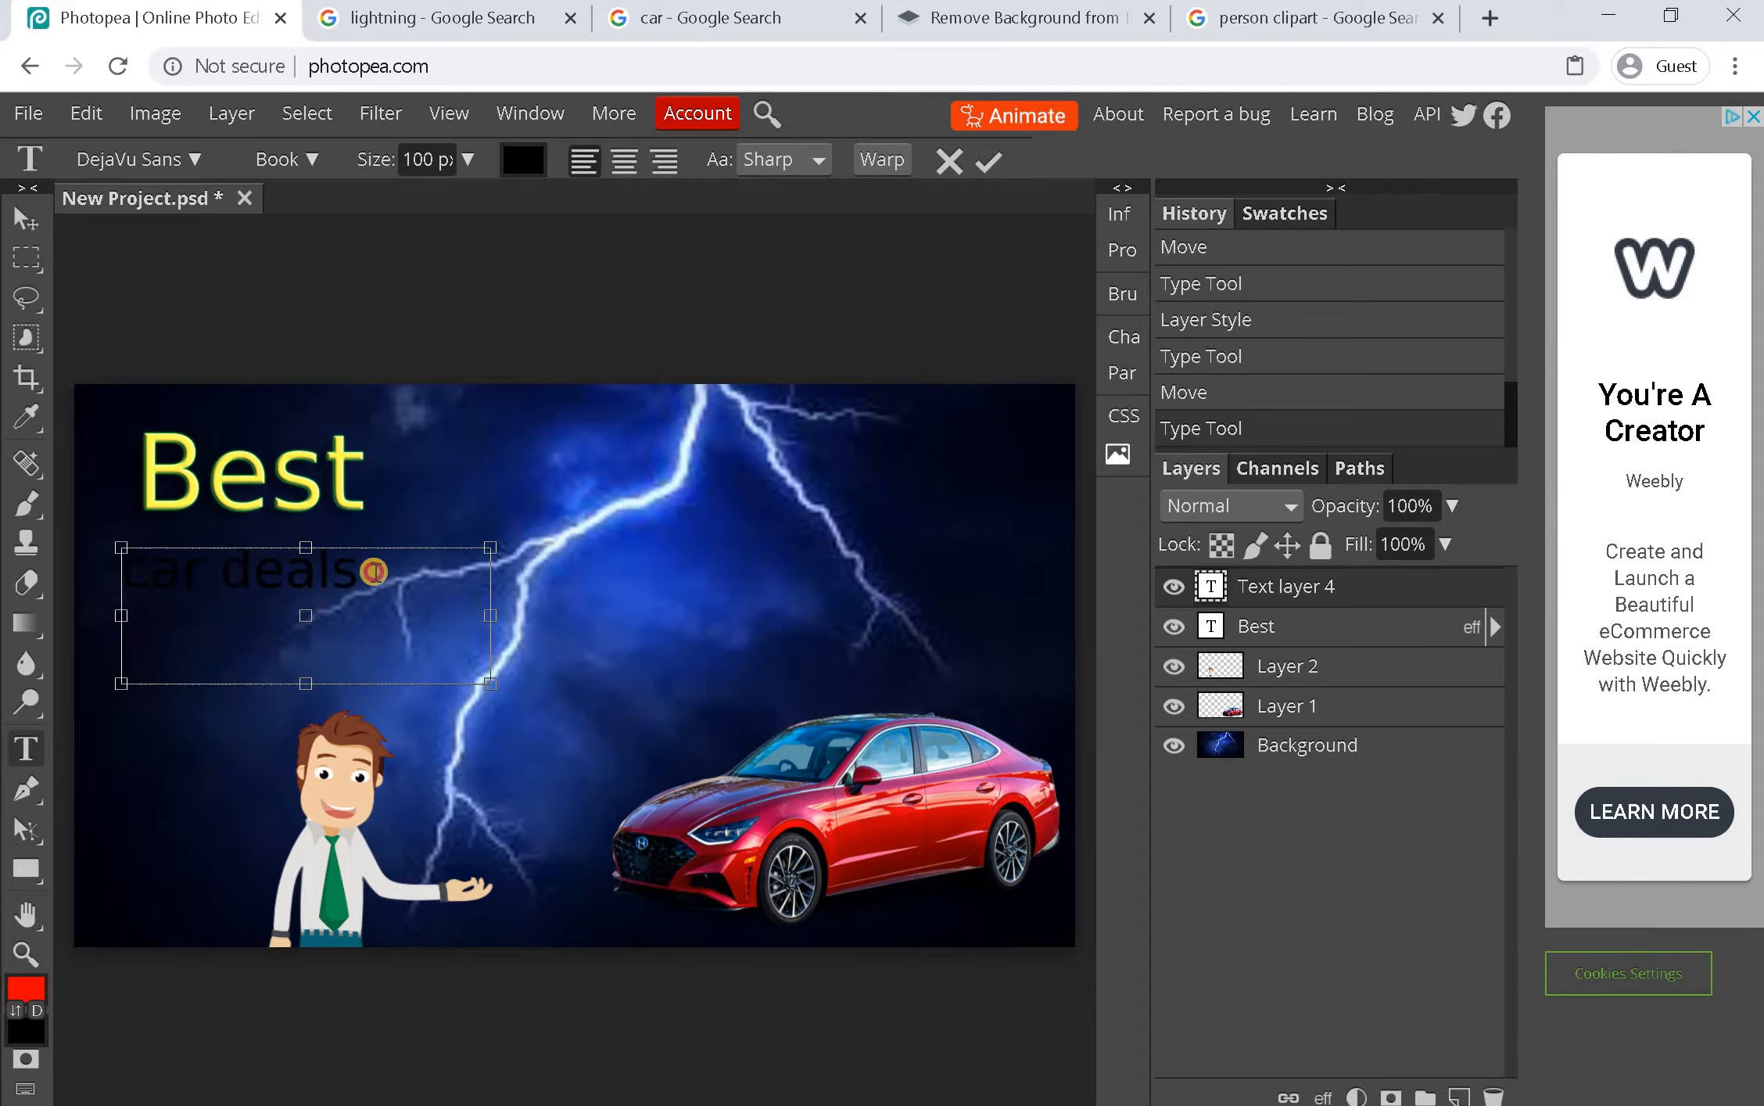
double_click(336, 575)
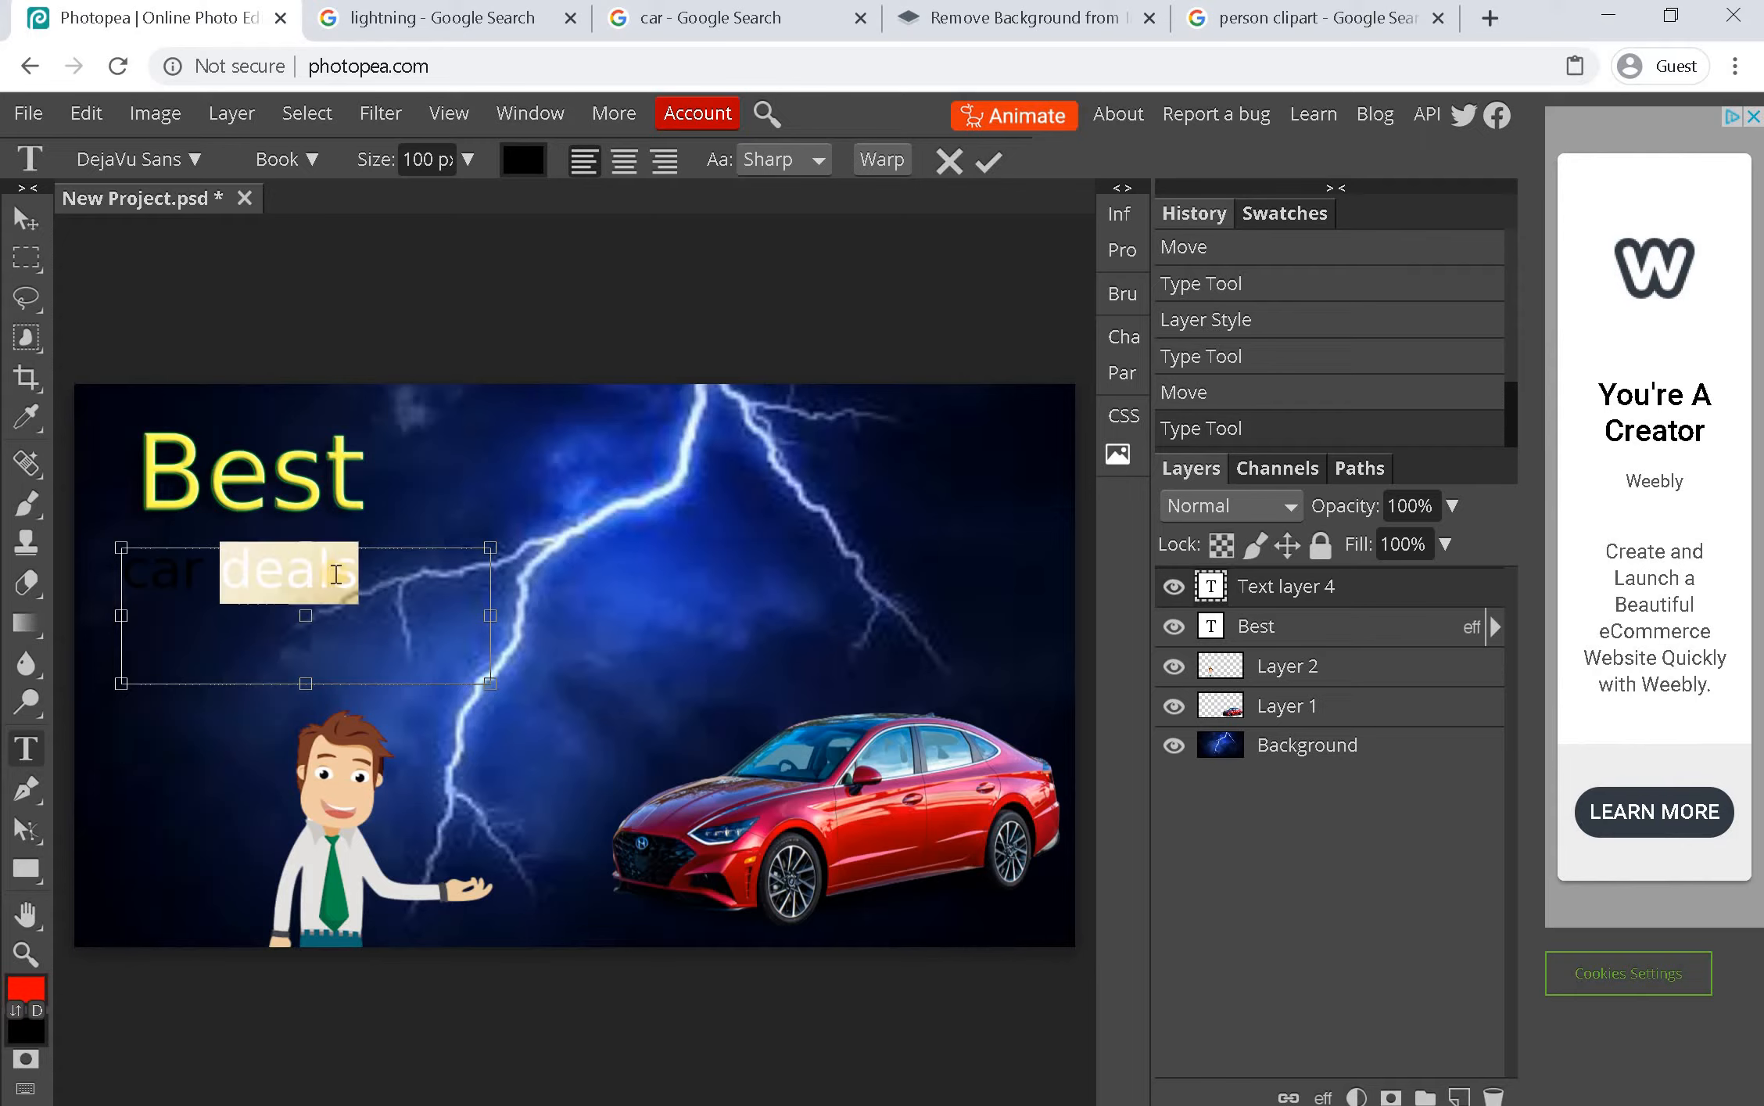
key(BackSpace)
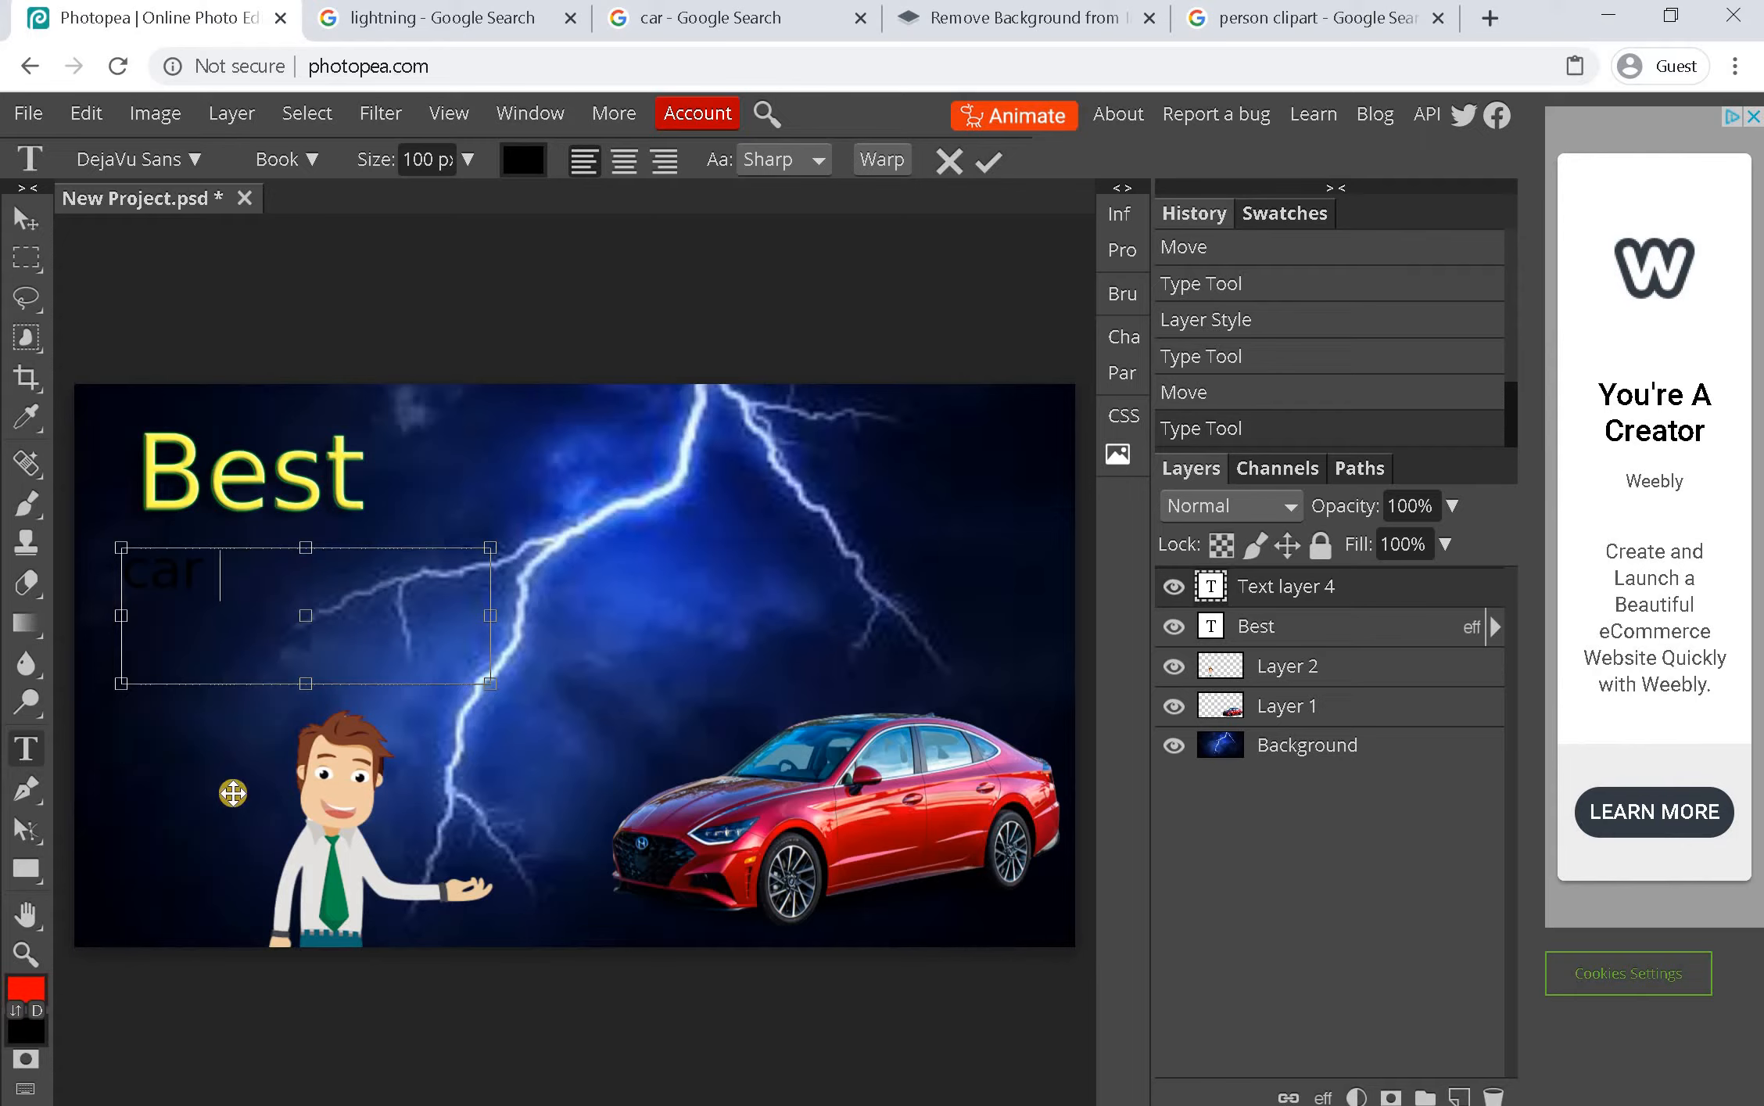
Set the word "car" to 150 px
double_click(210, 566)
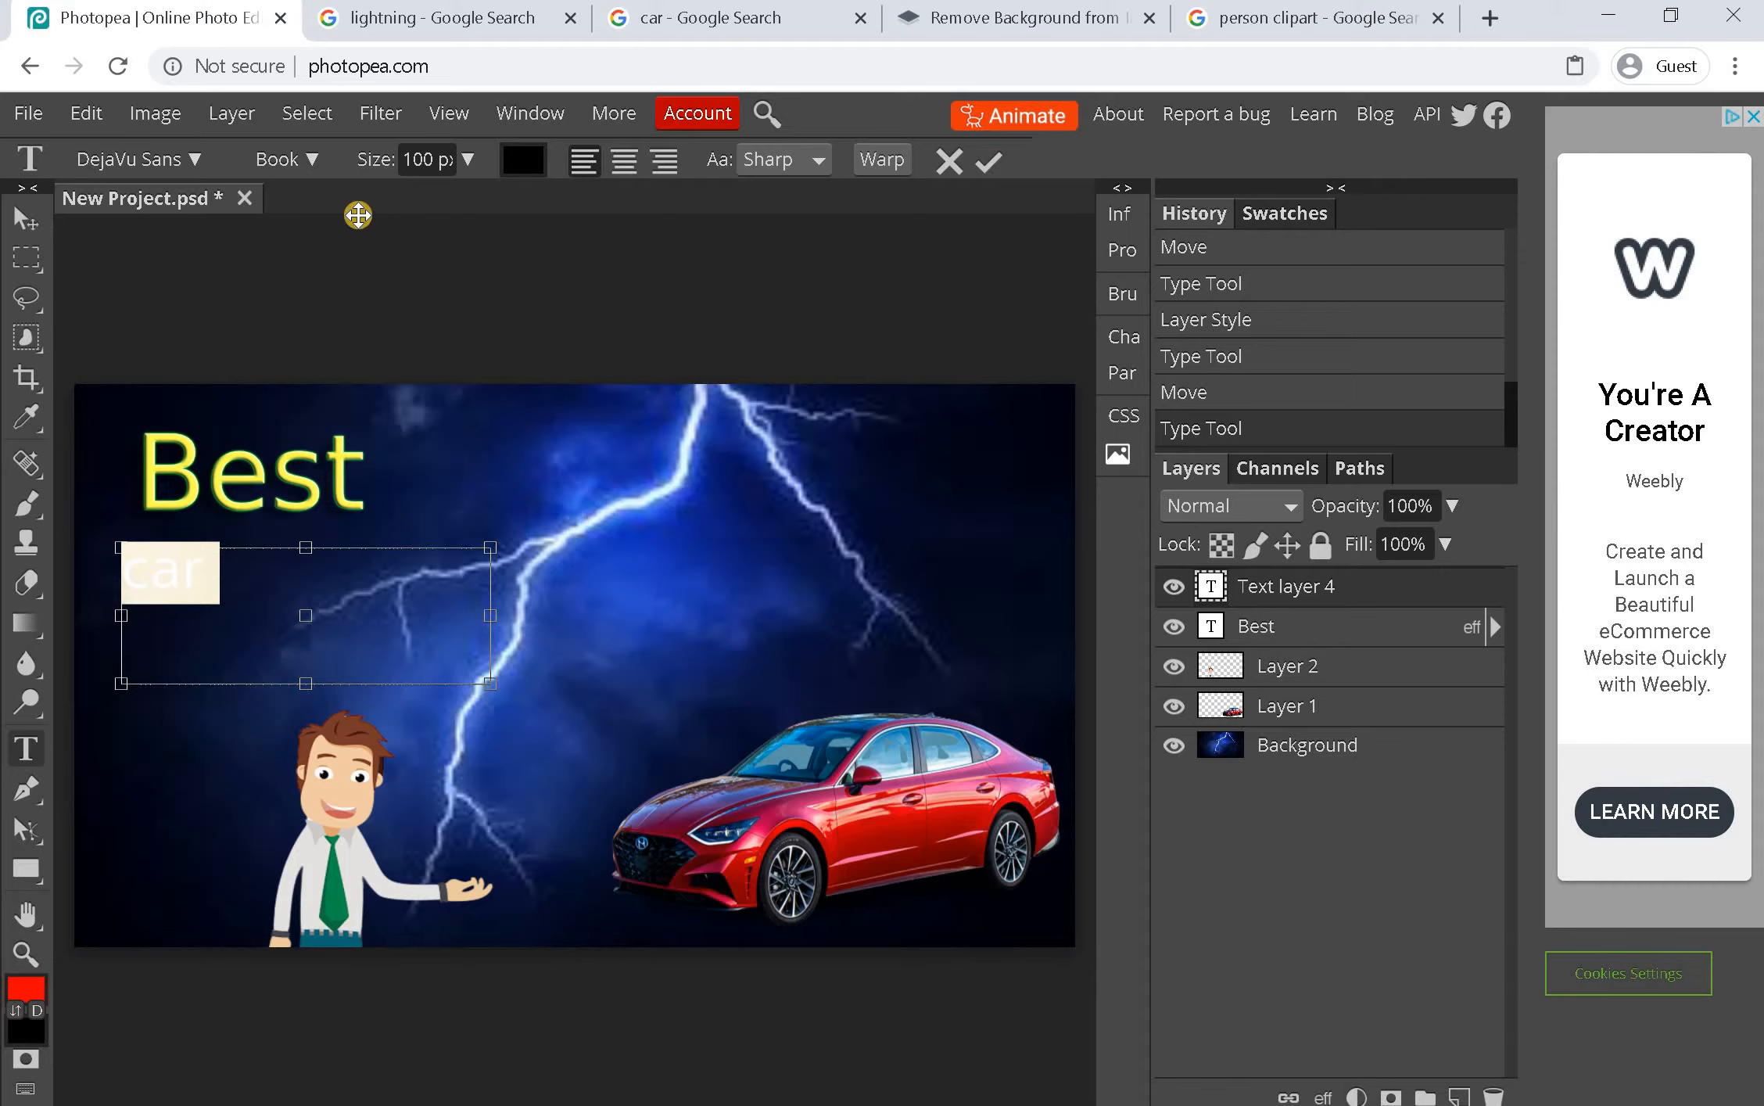
click(427, 159)
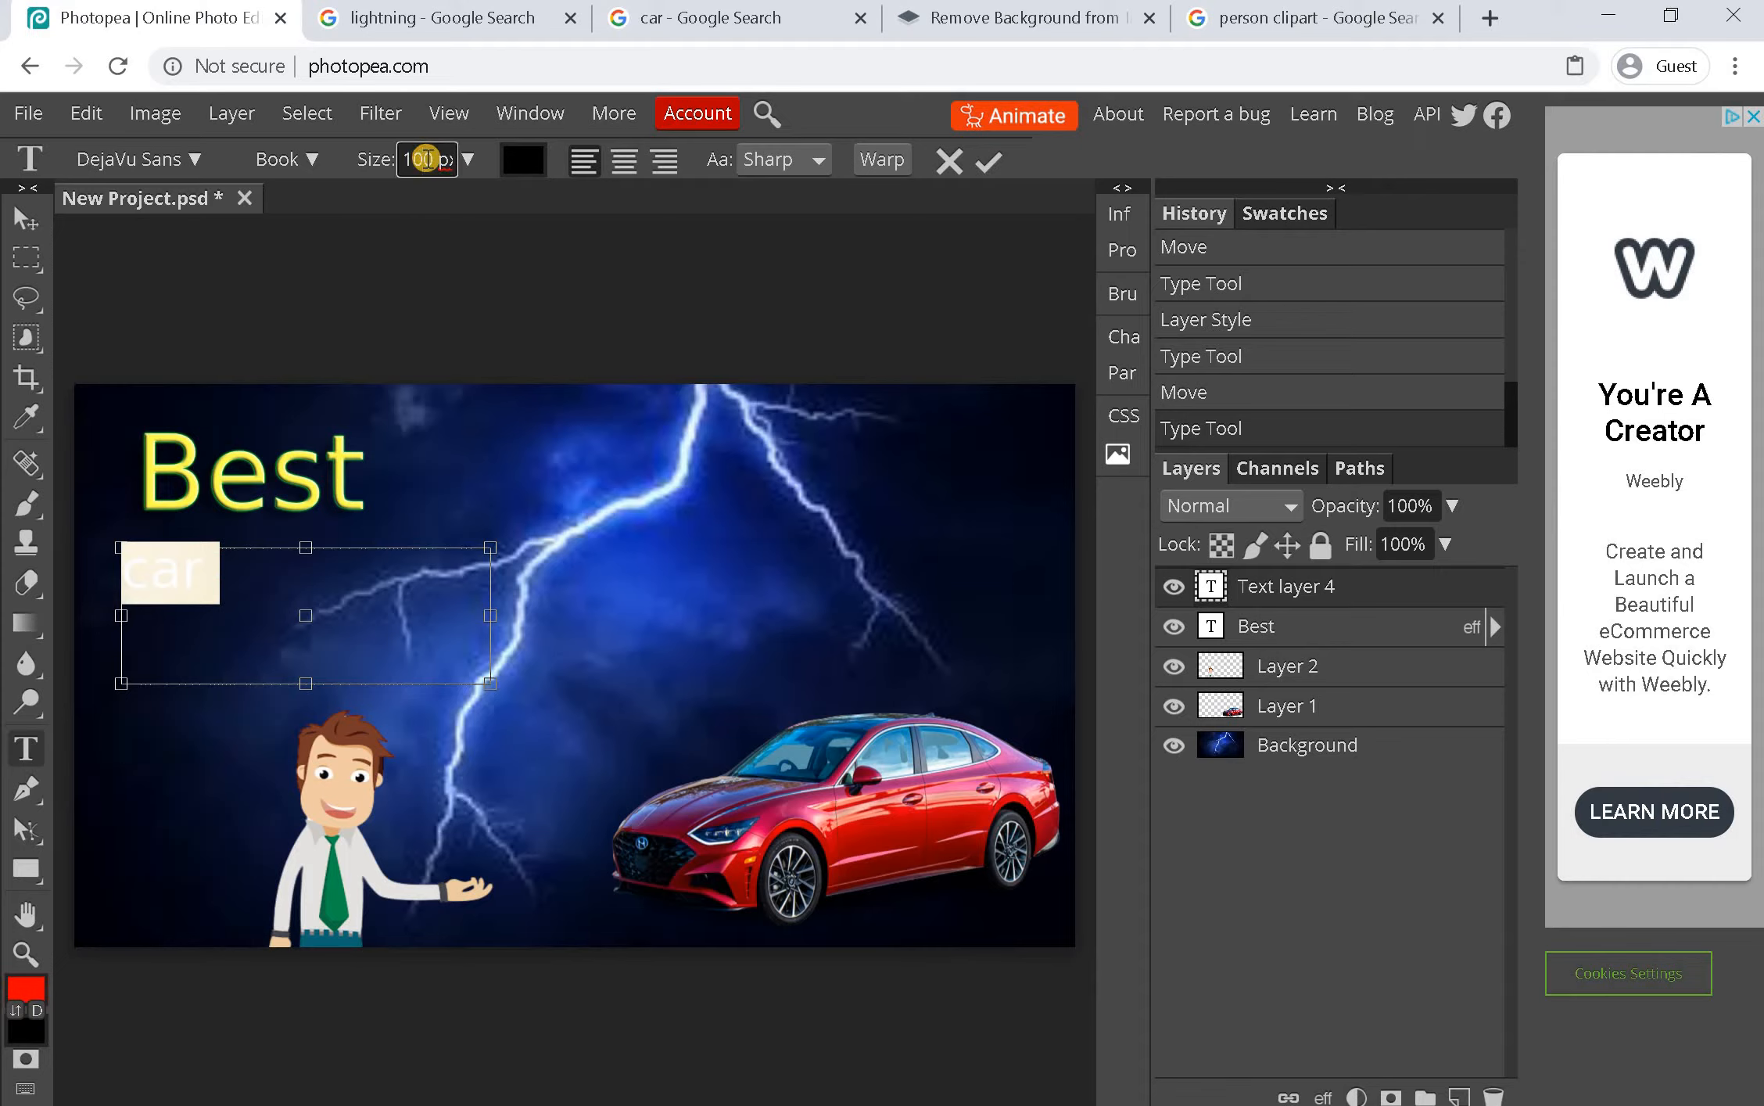
key(Return)
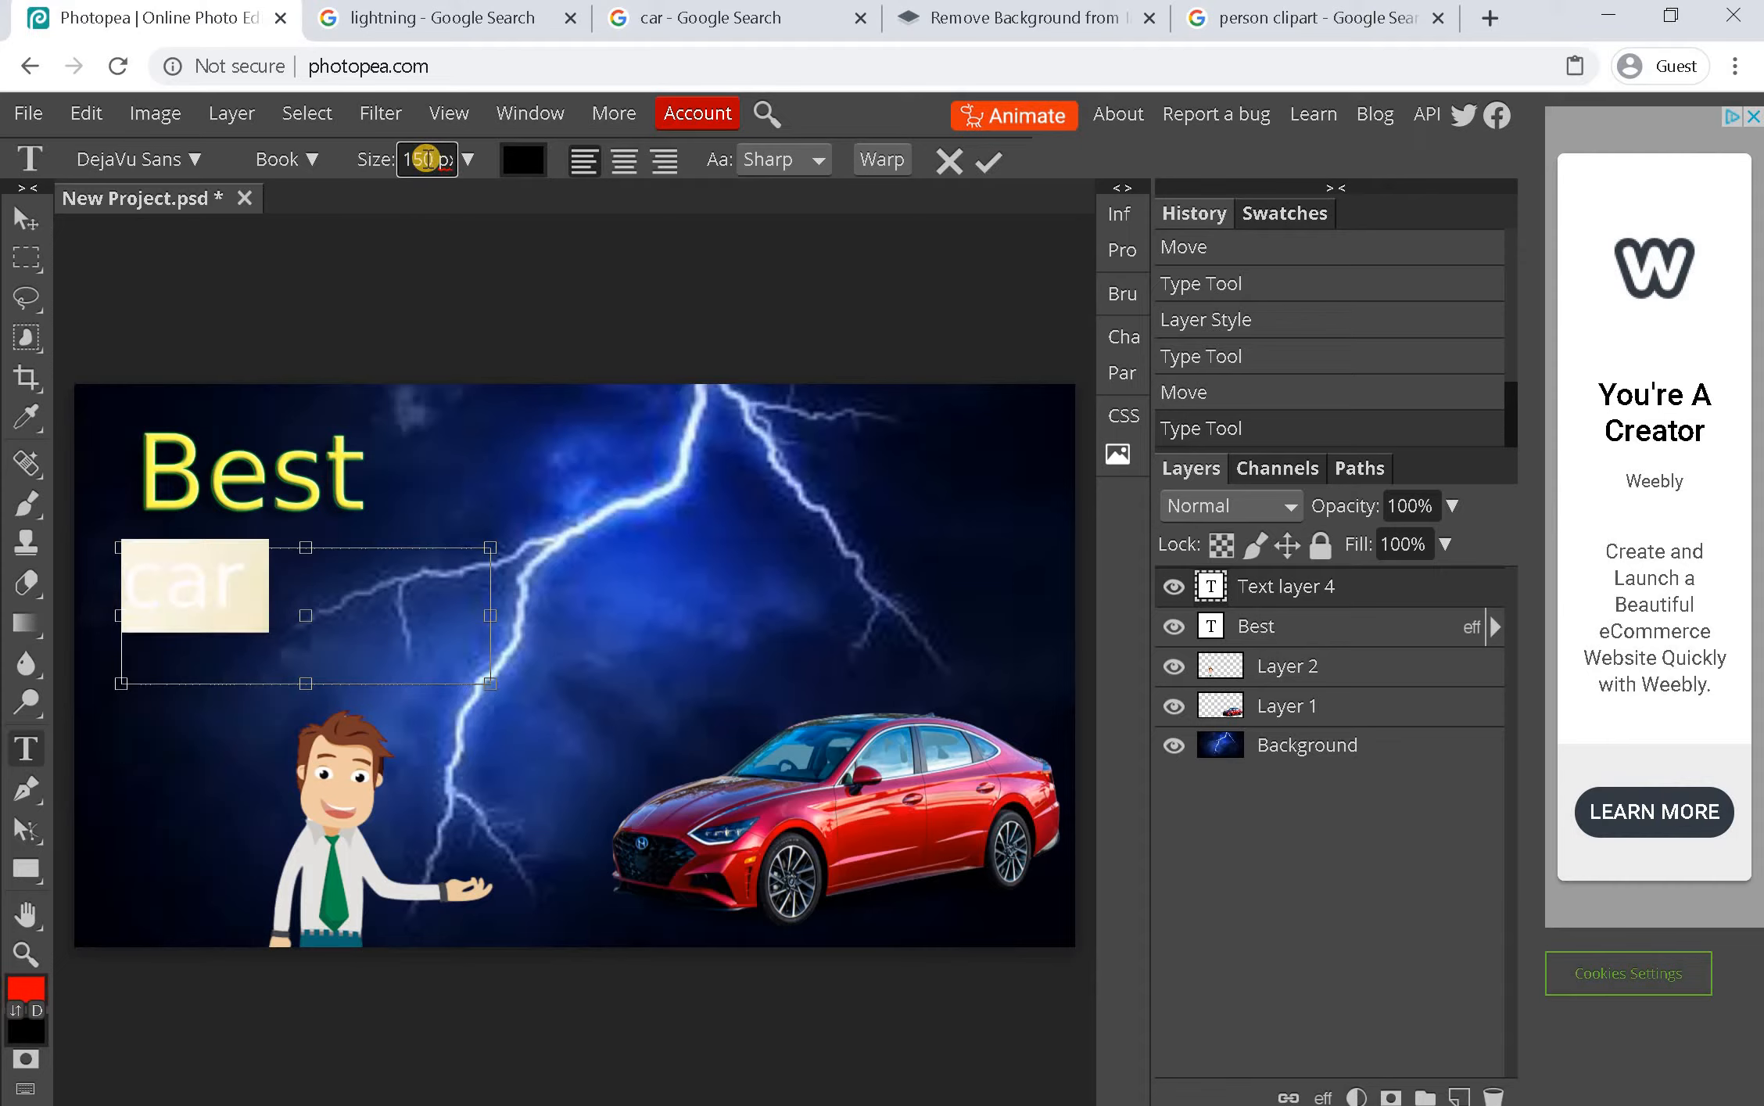
Add a Color Overlay to the "car" text and set its colour to red
click(1323, 1097)
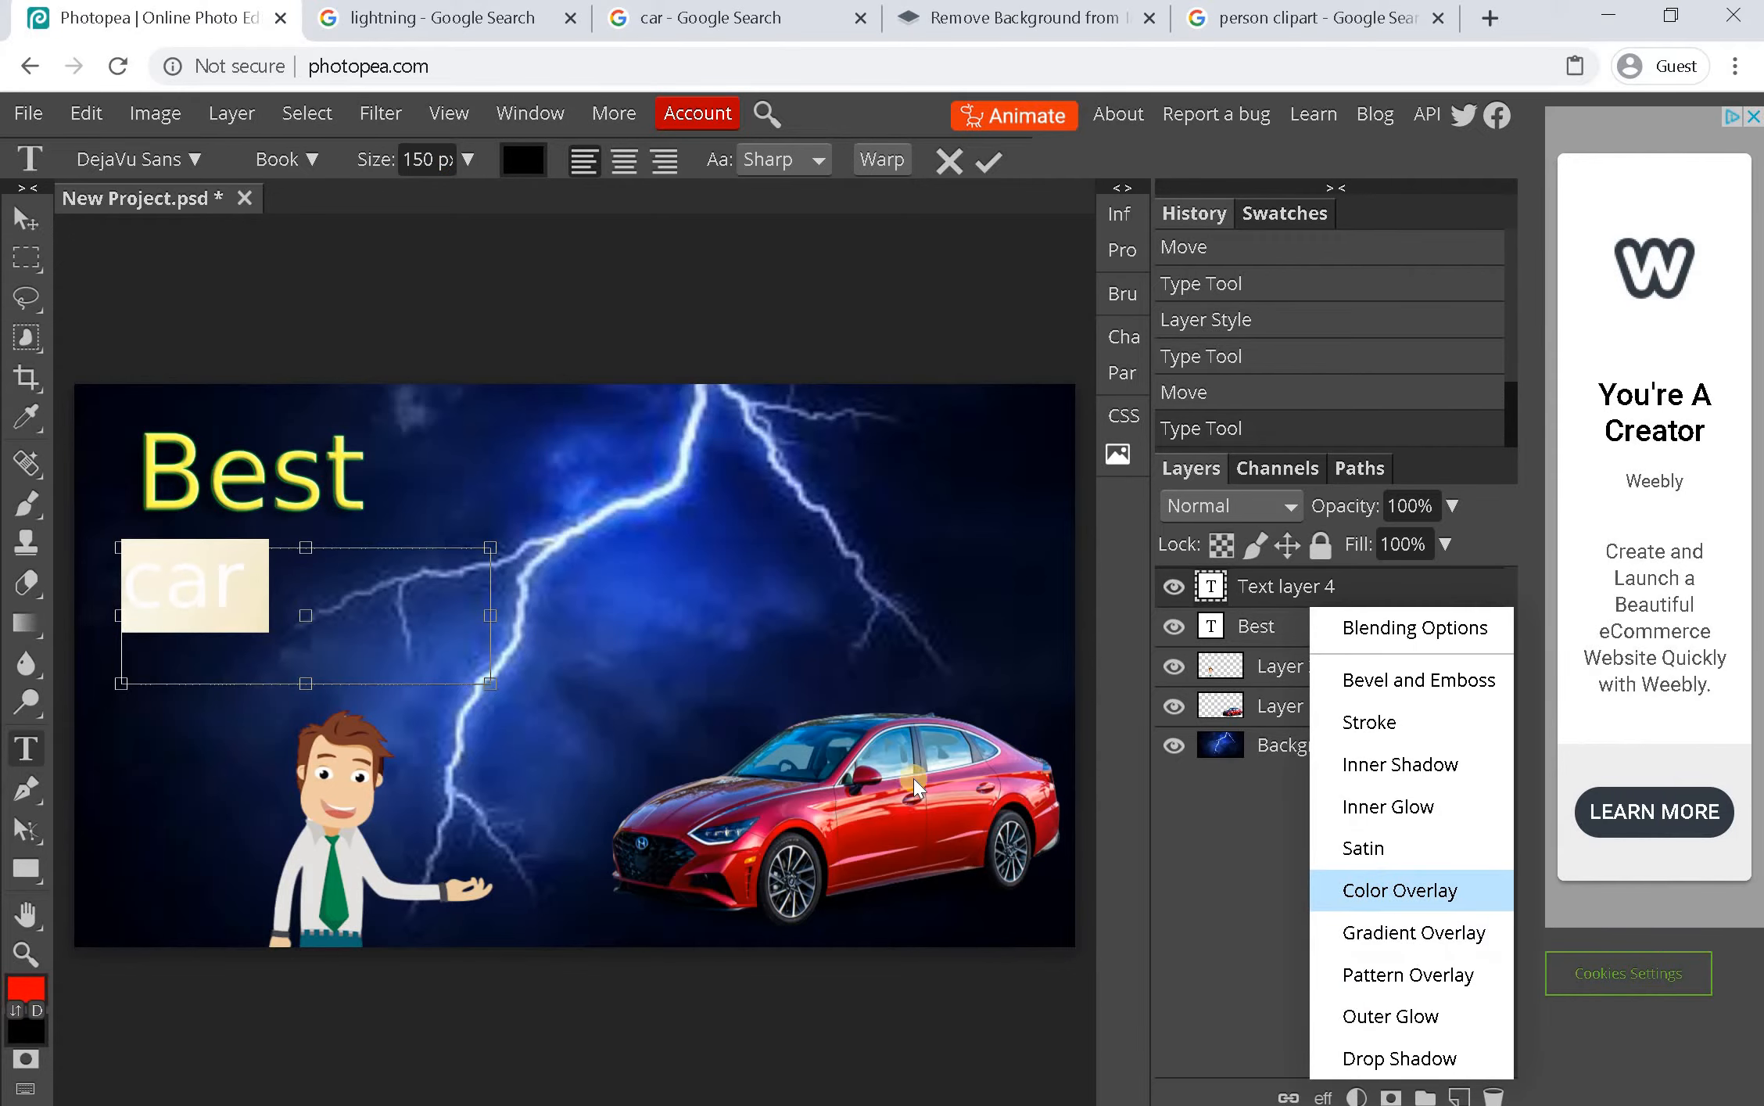
click(1399, 890)
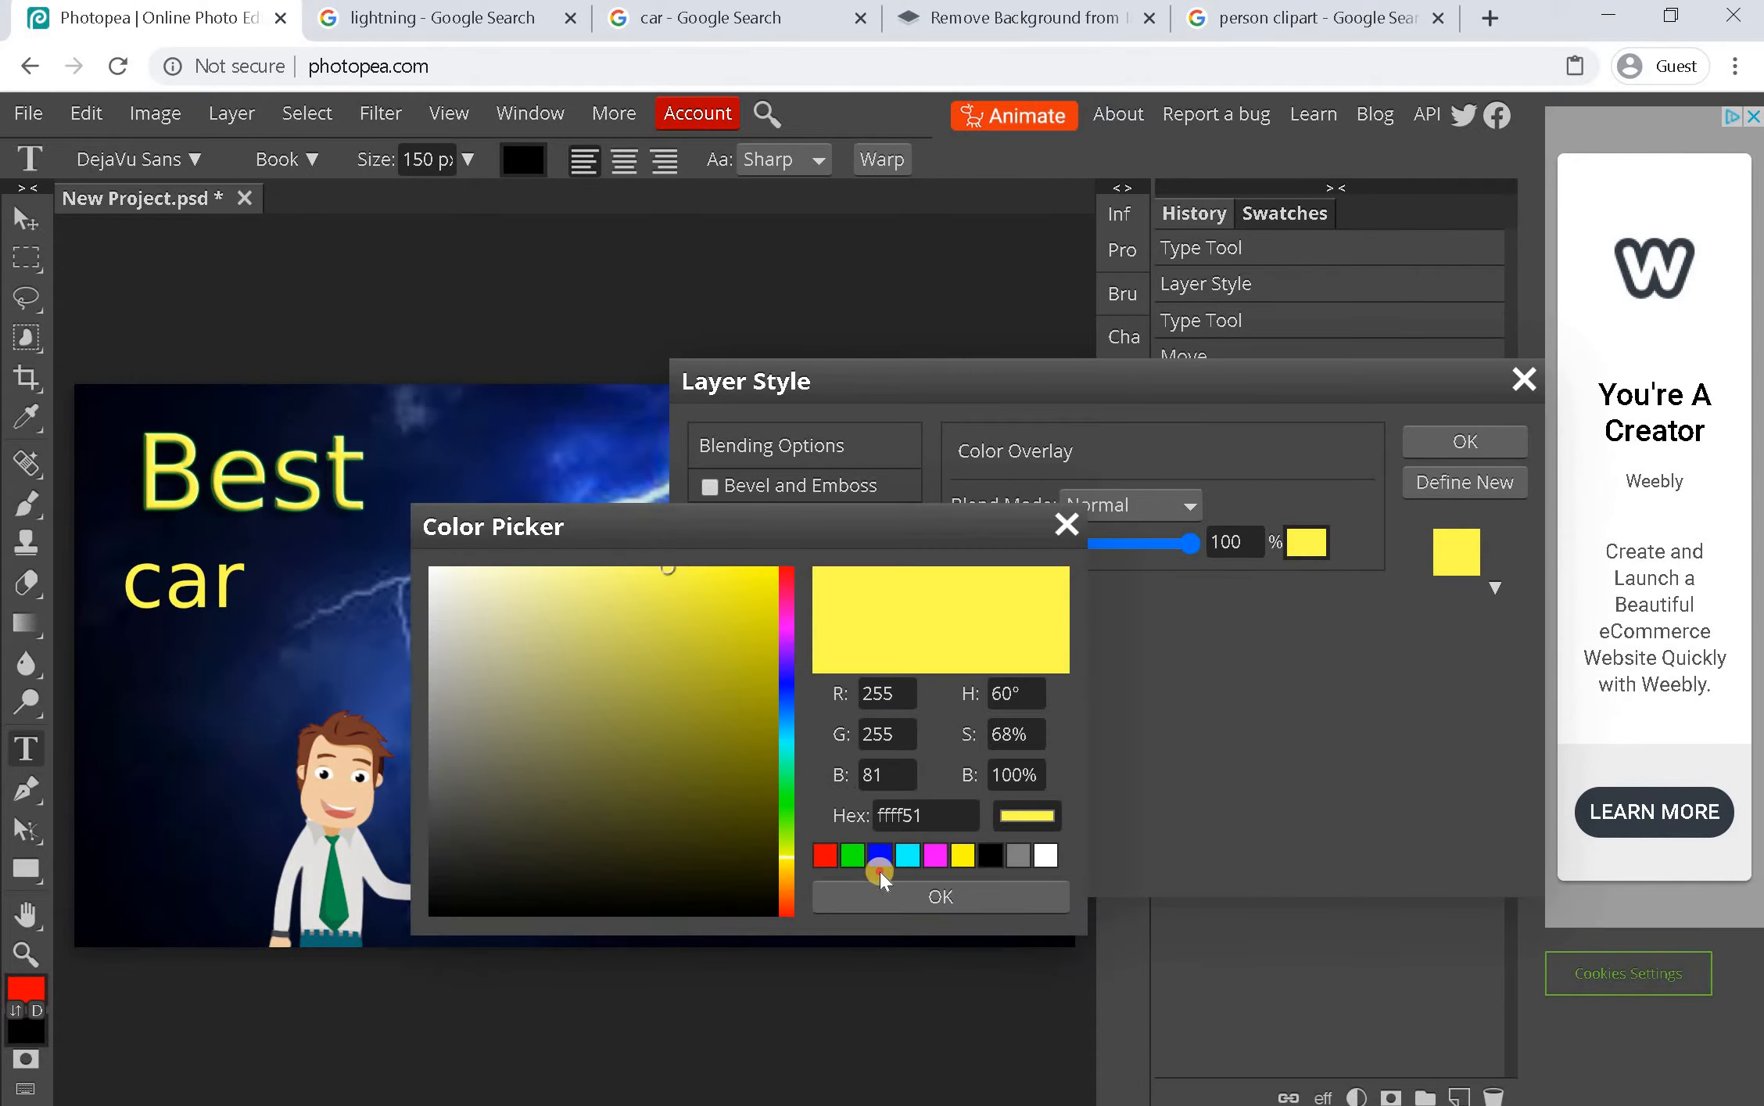
click(932, 857)
click(961, 855)
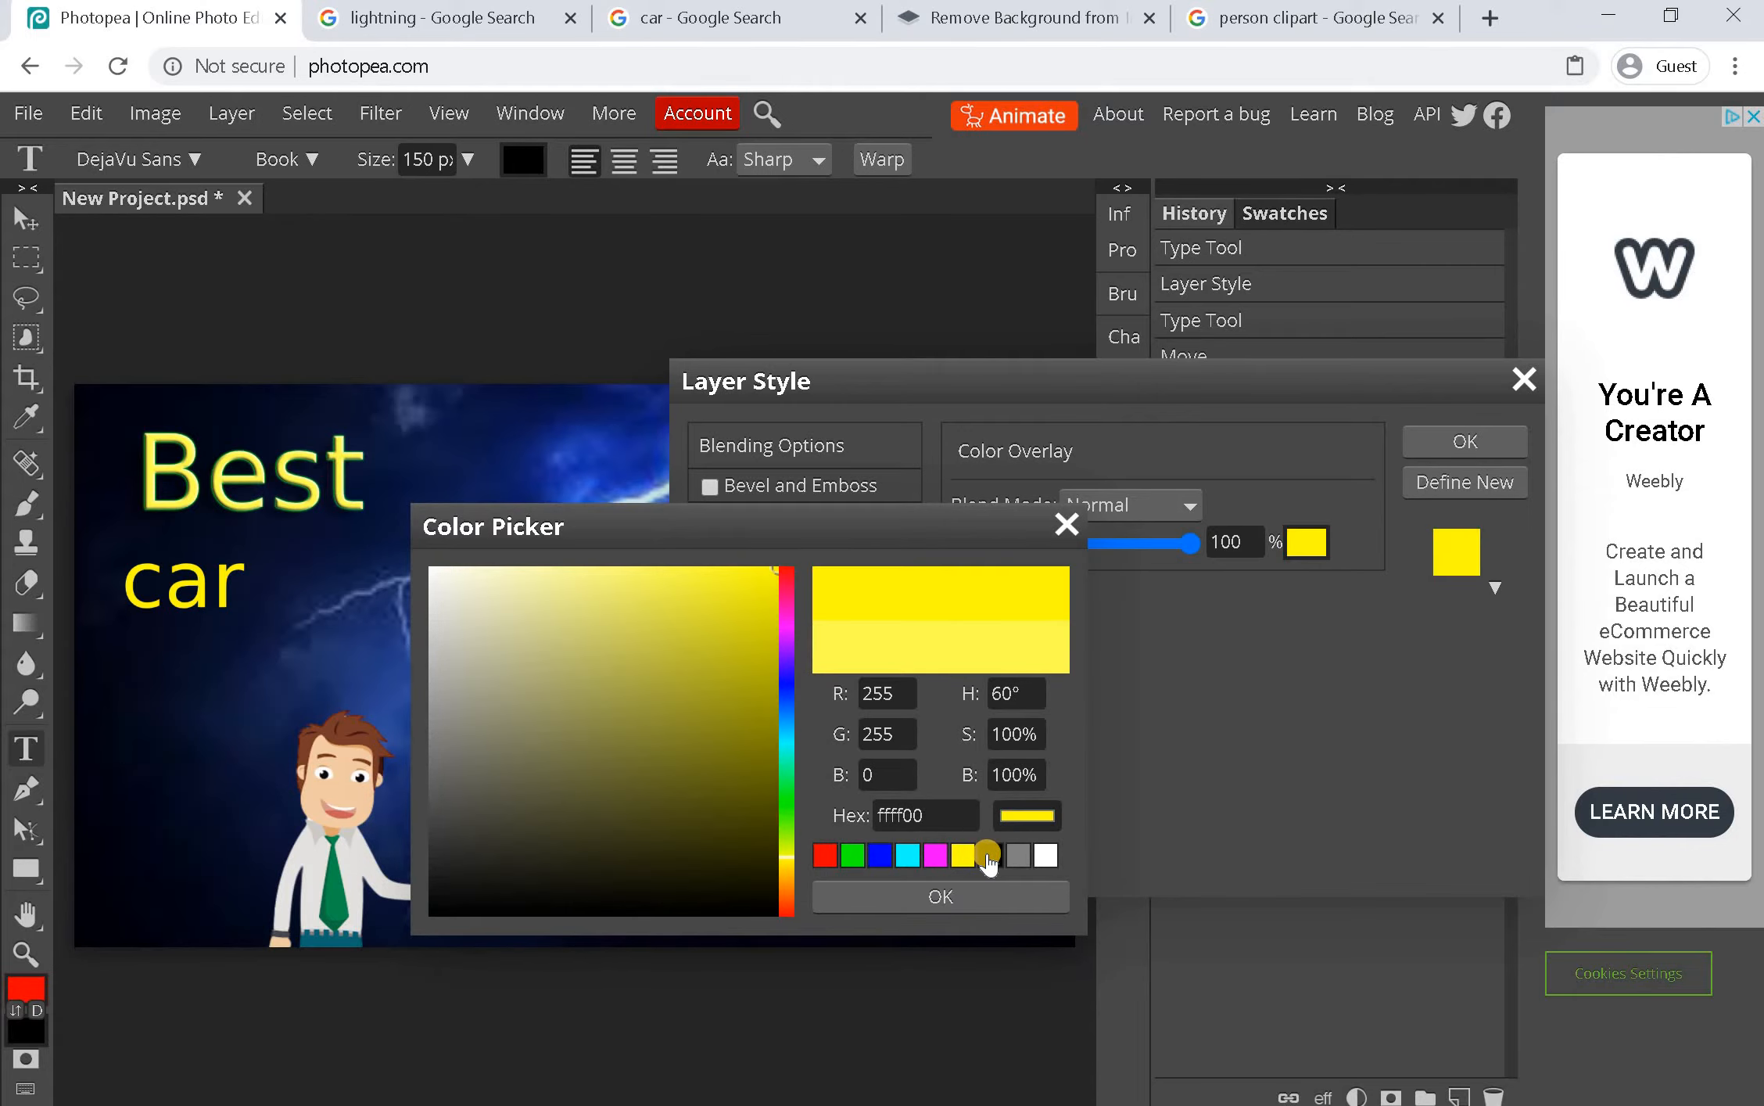
click(988, 857)
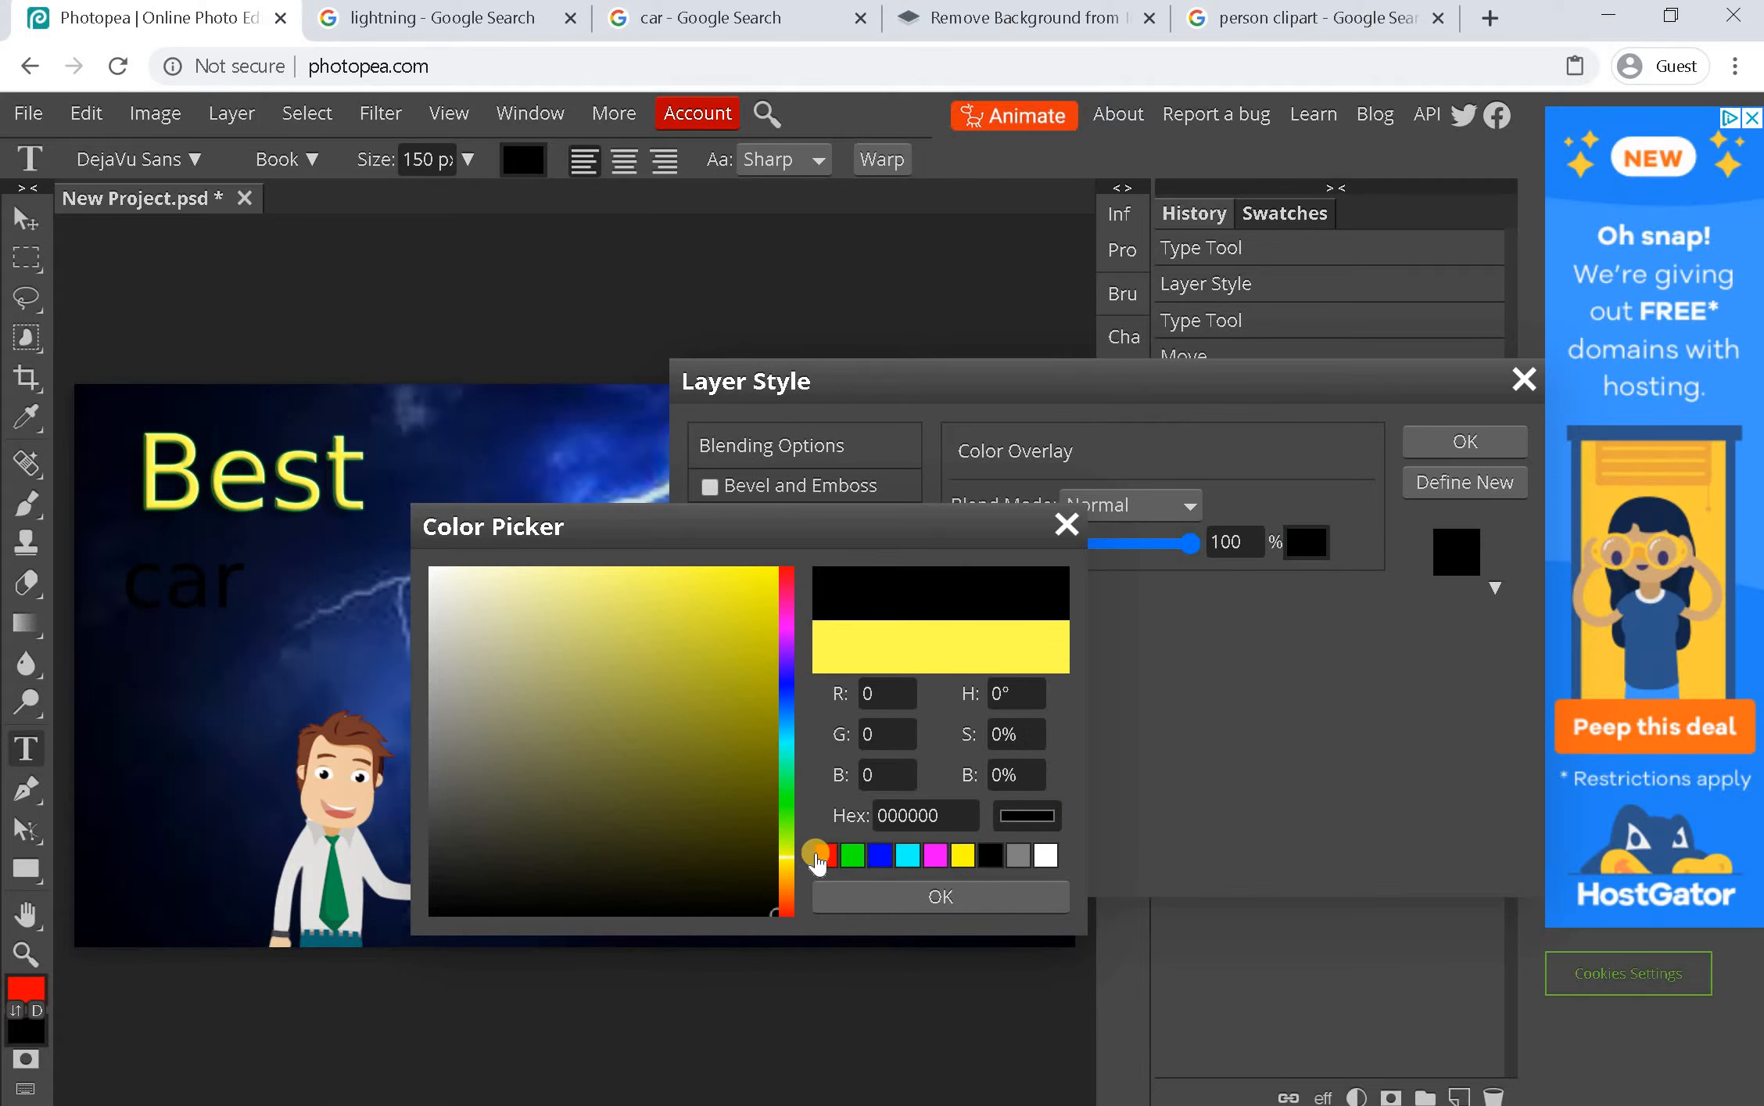
click(818, 855)
click(914, 899)
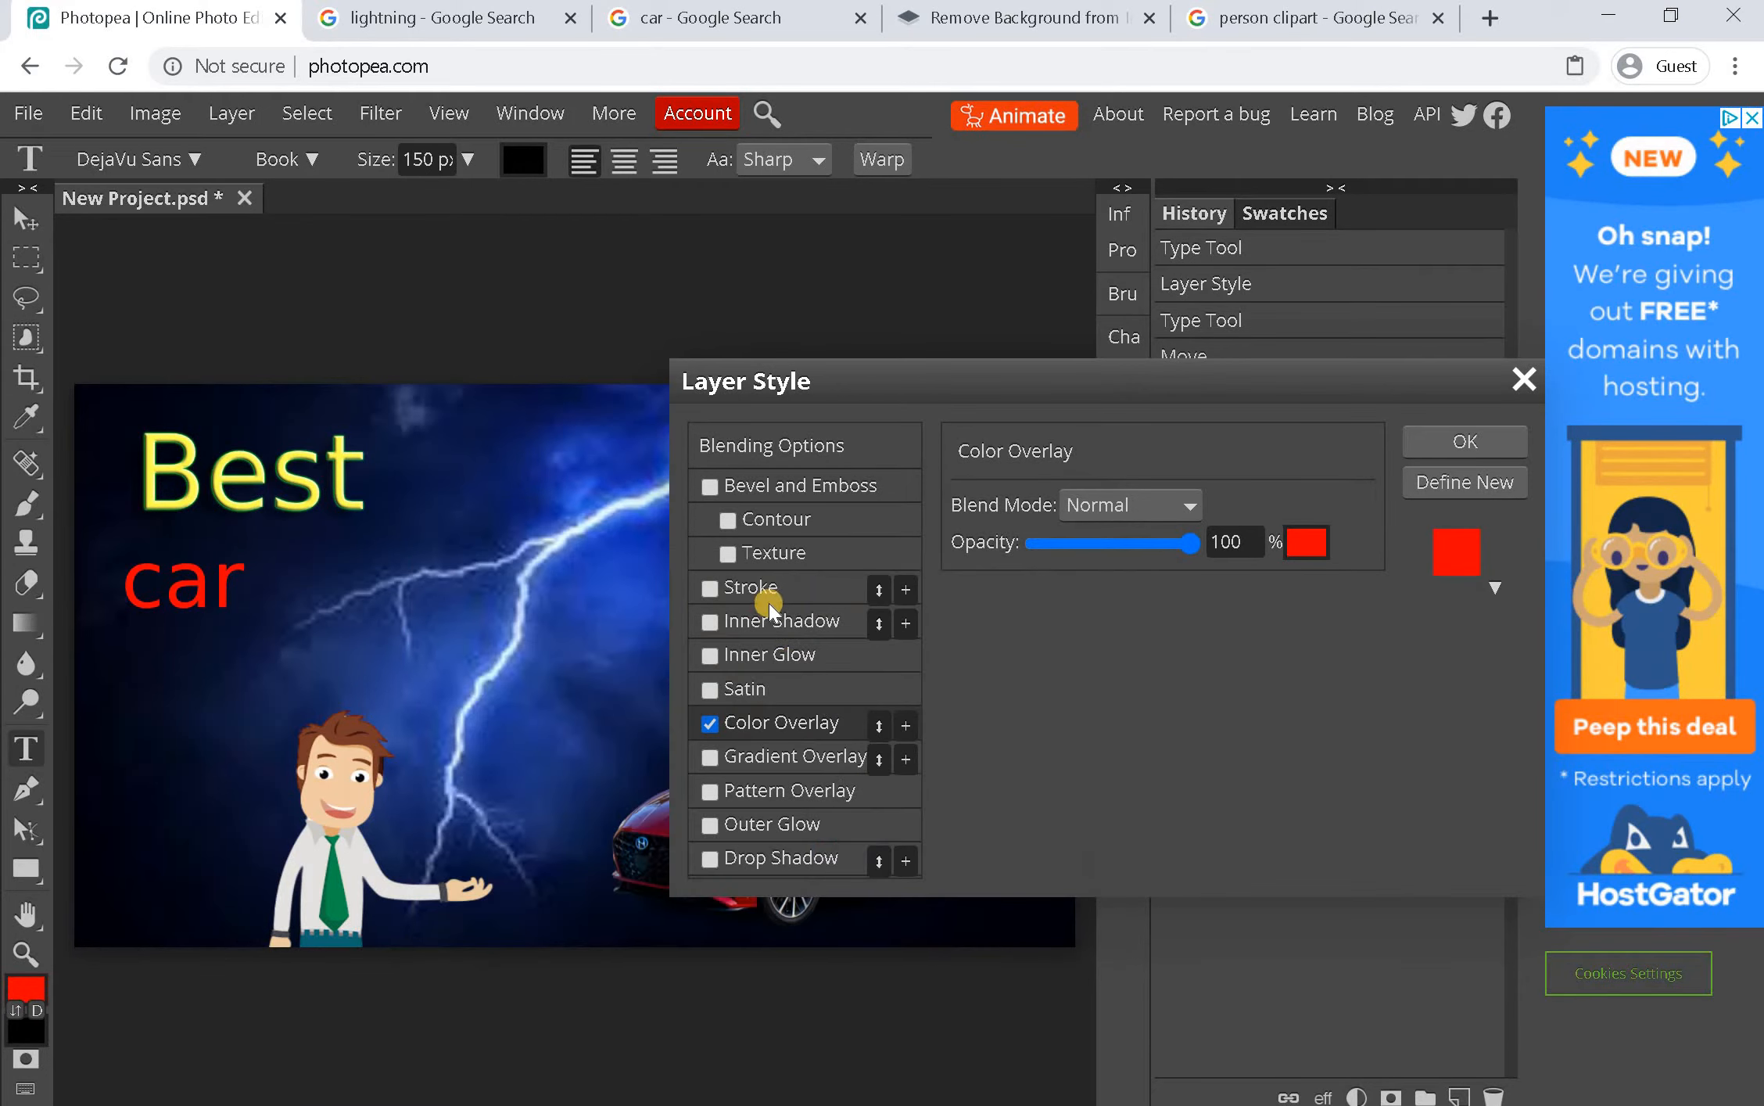
Enable Stroke and Outer Glow on the "car" text, keeping green 00ff00 as the outer glow colour
click(752, 587)
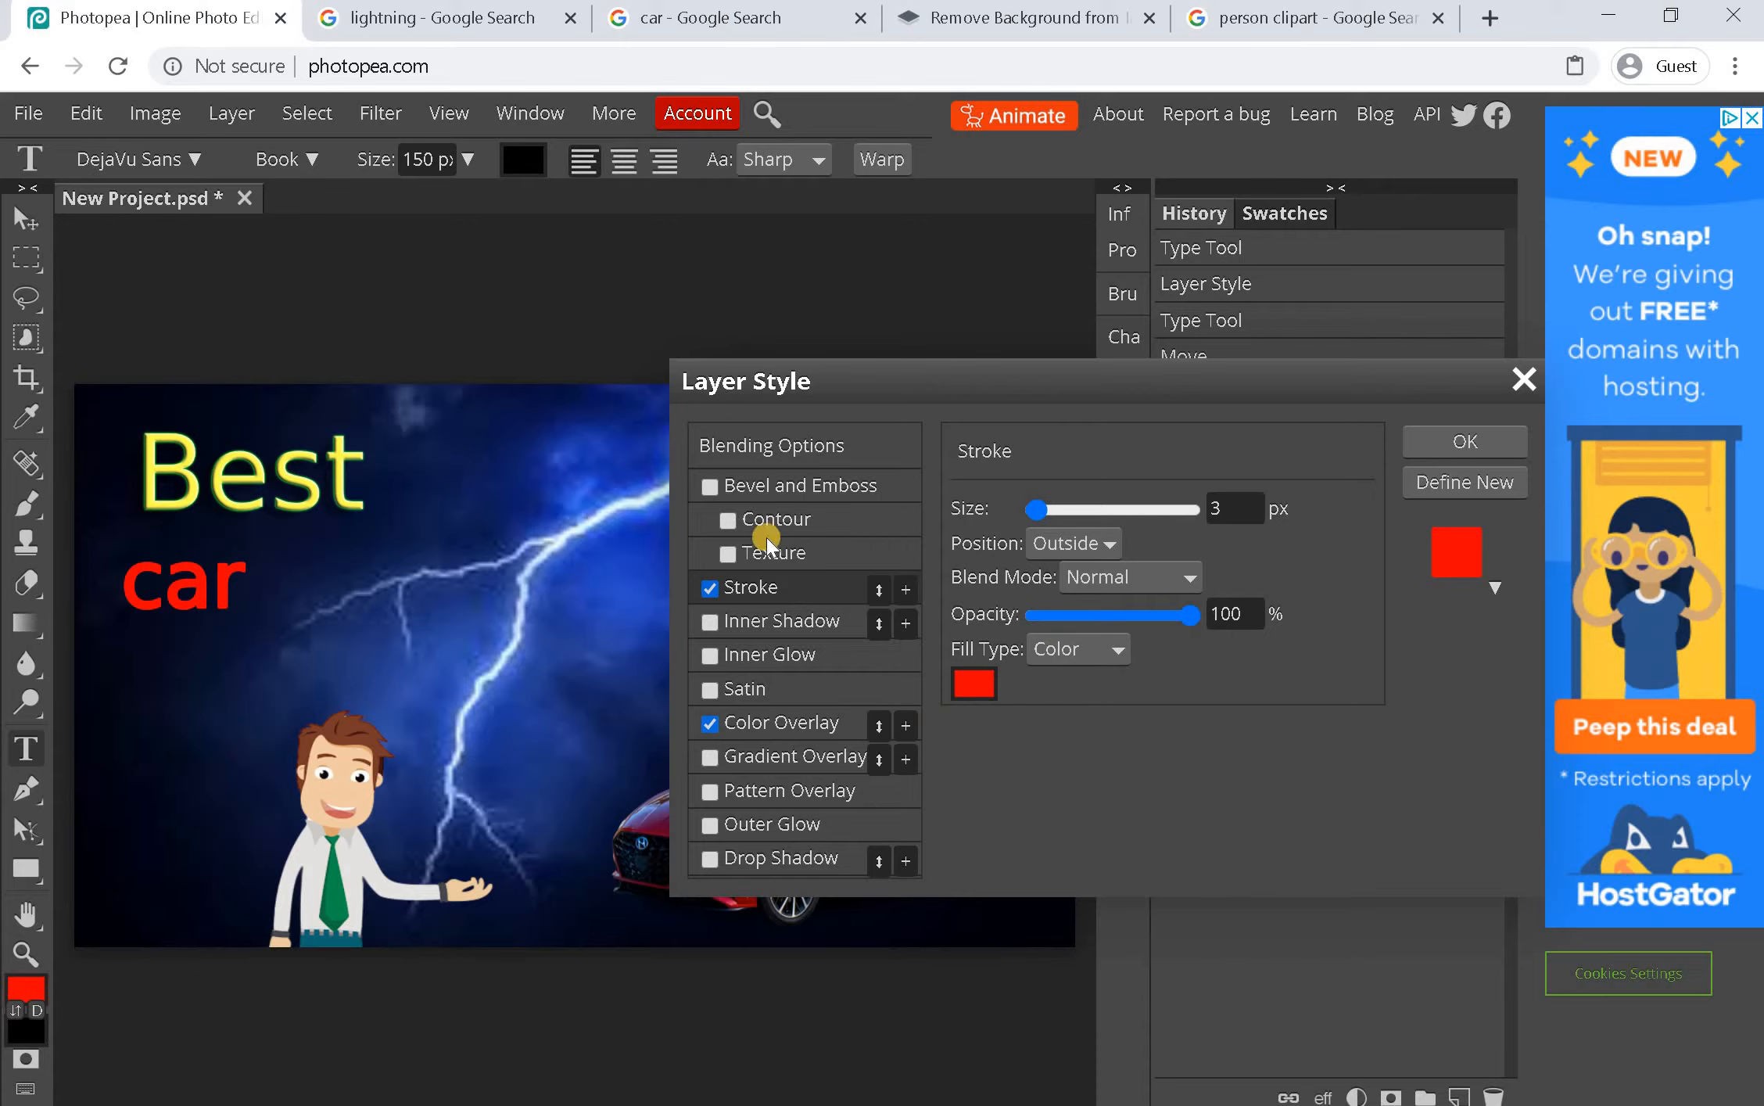
click(747, 827)
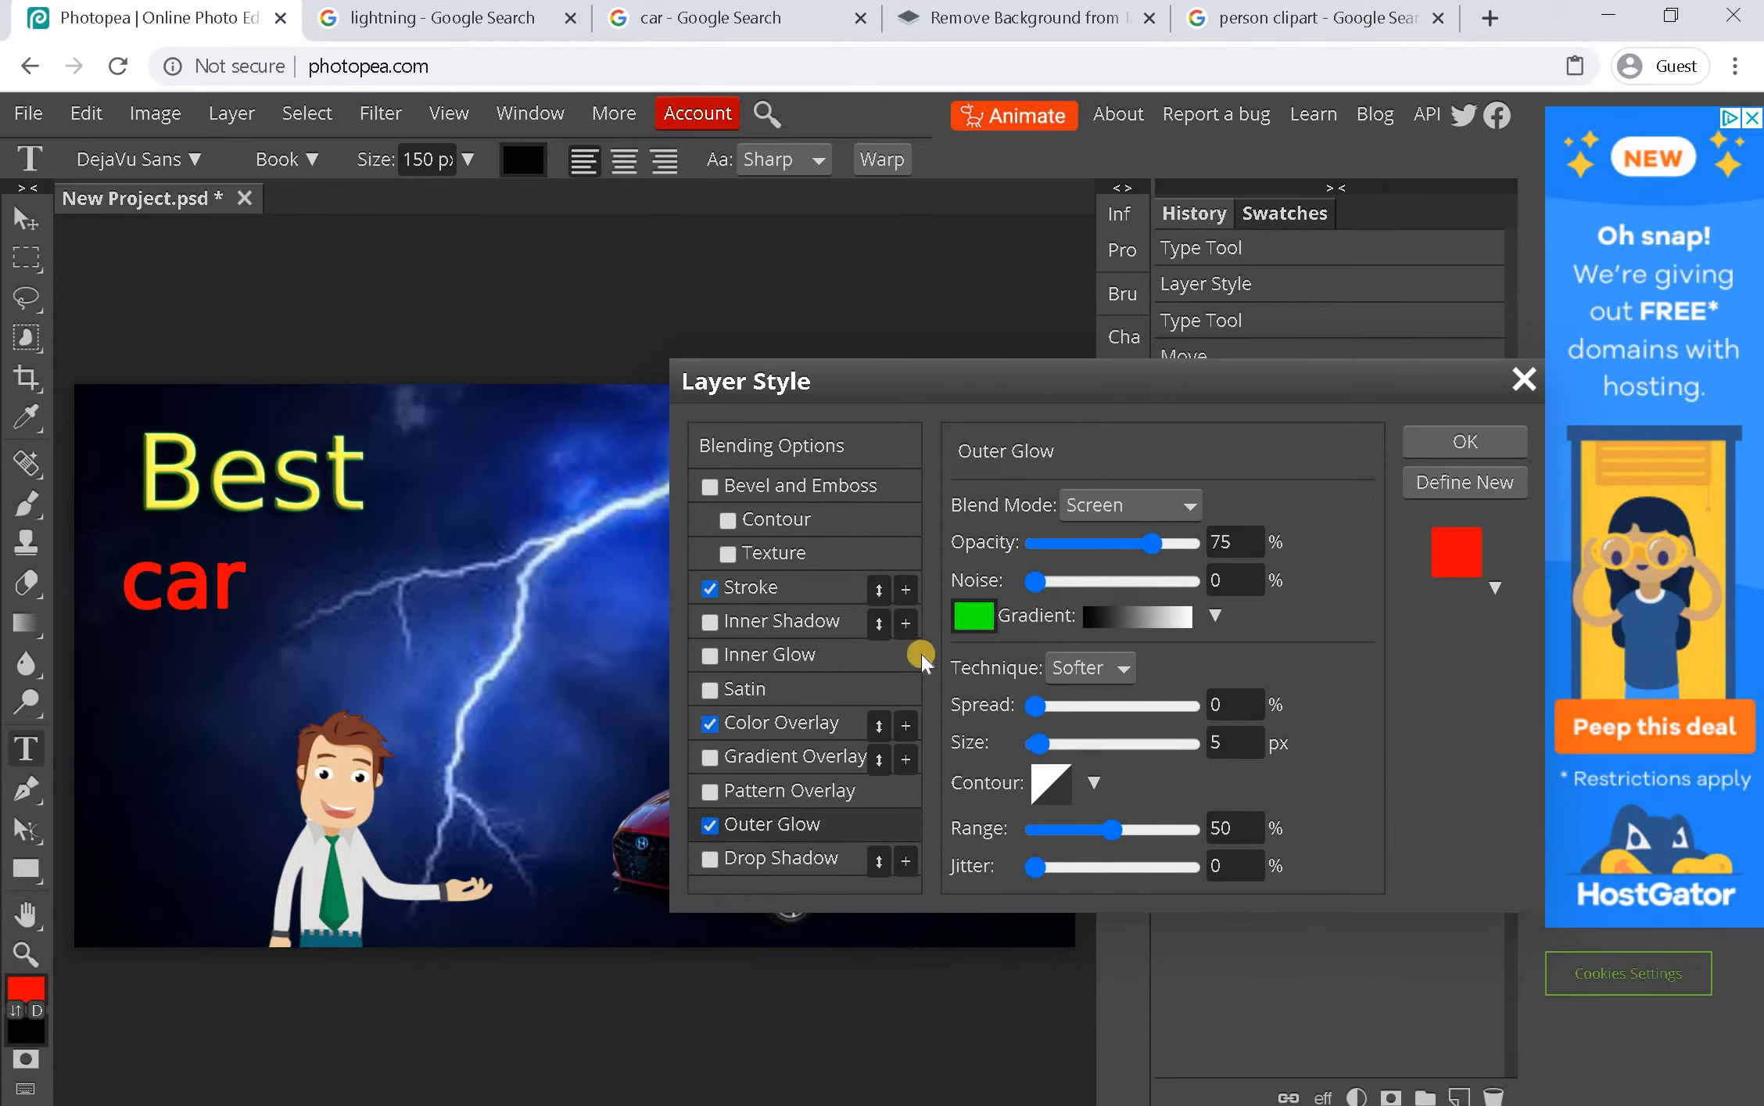
click(974, 615)
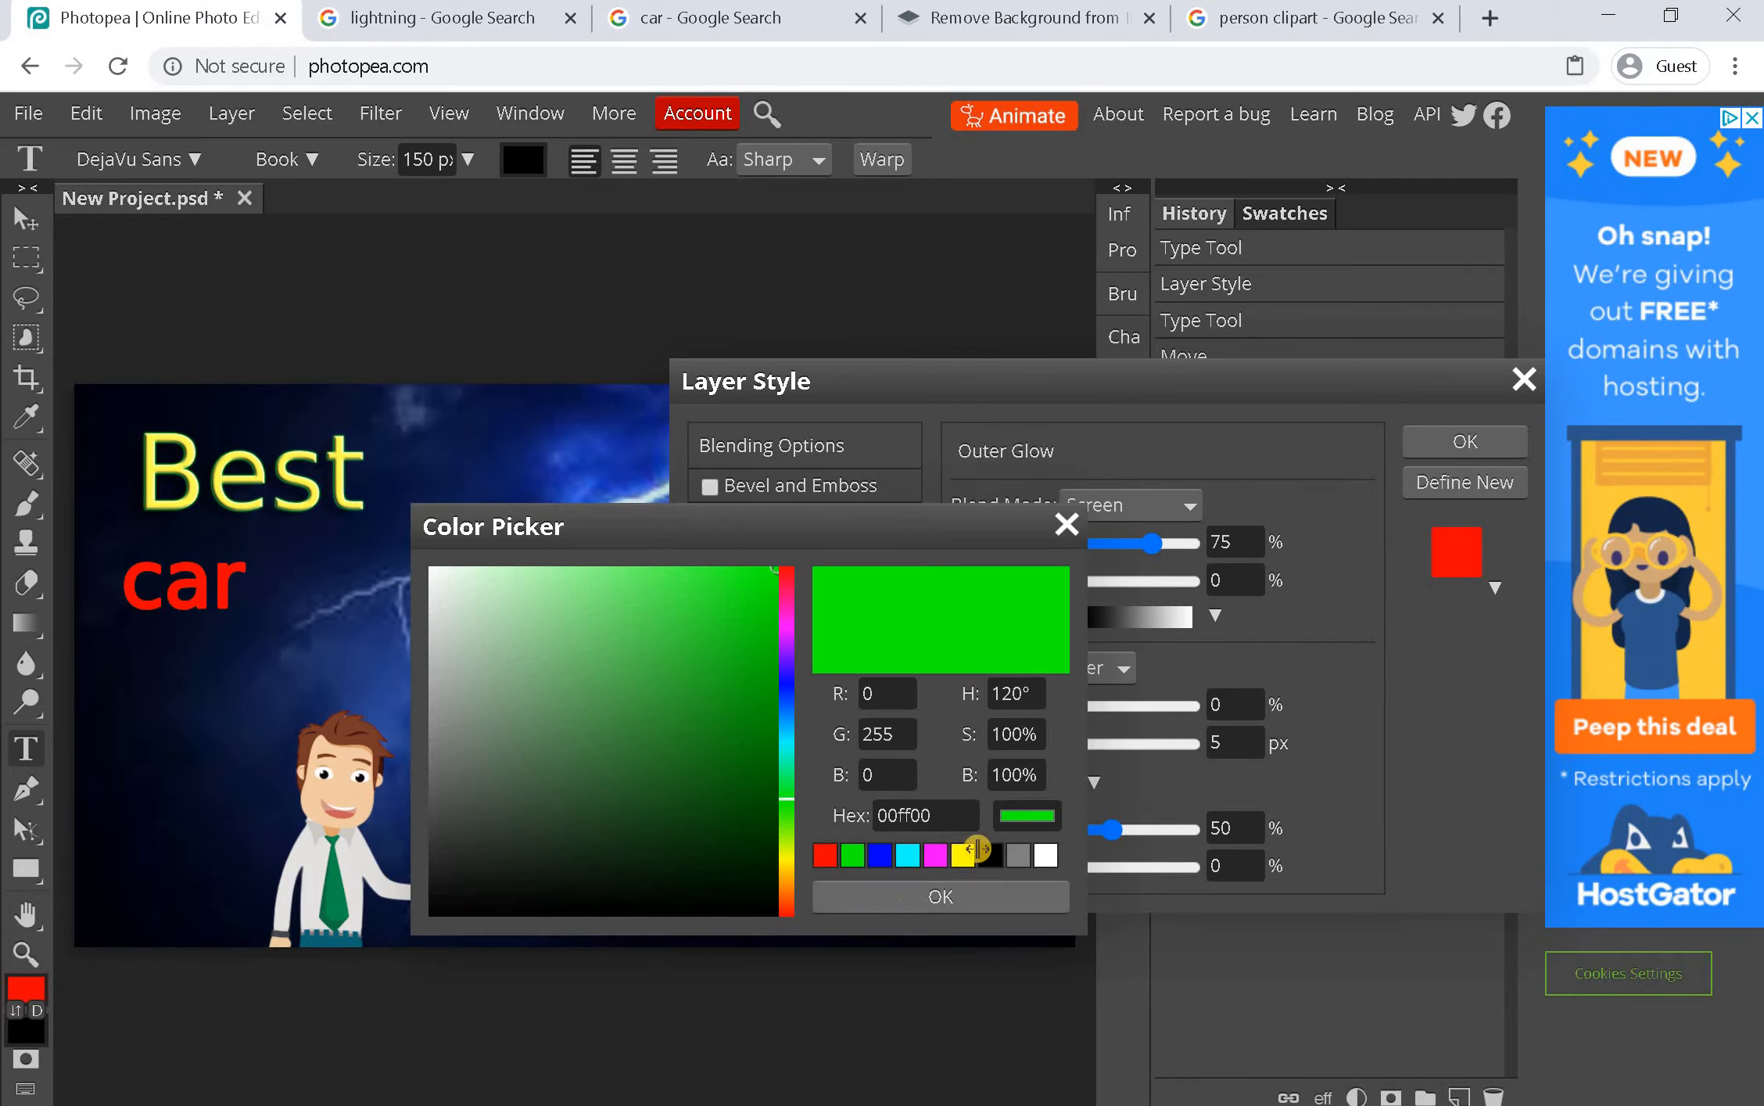
click(912, 904)
click(1467, 559)
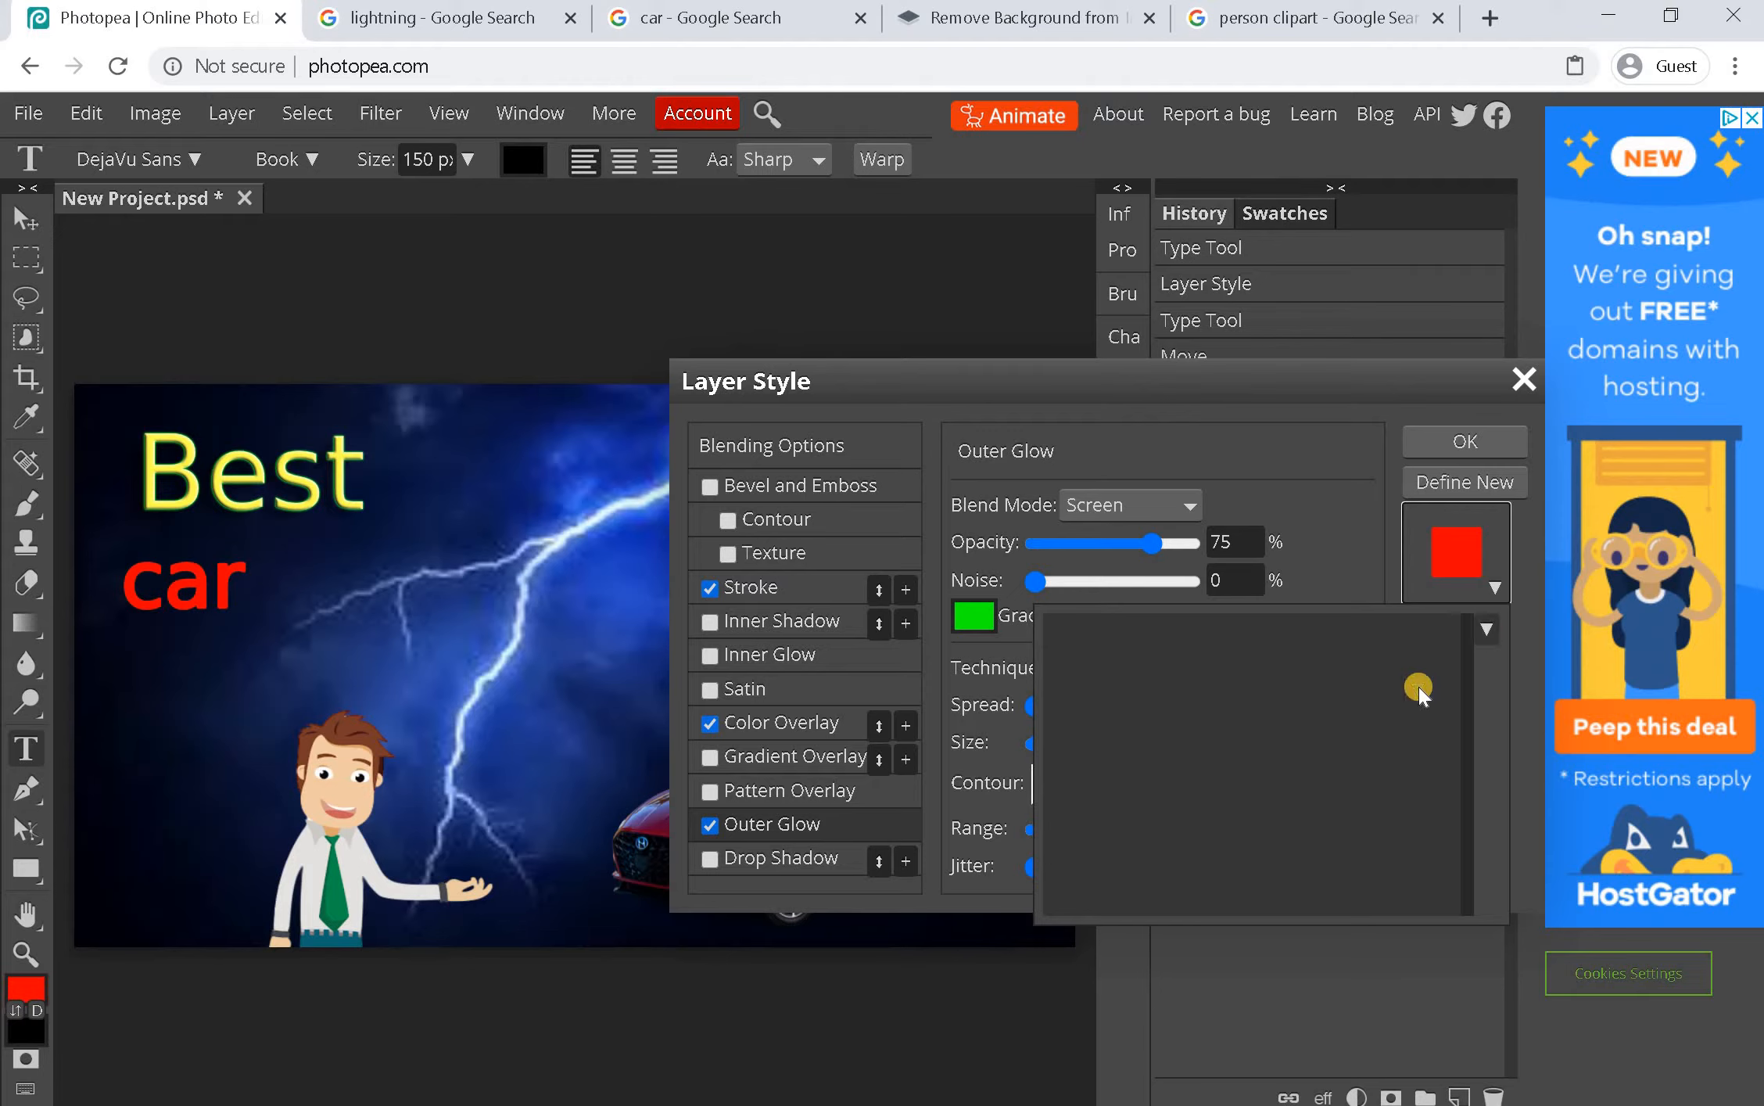
click(1479, 620)
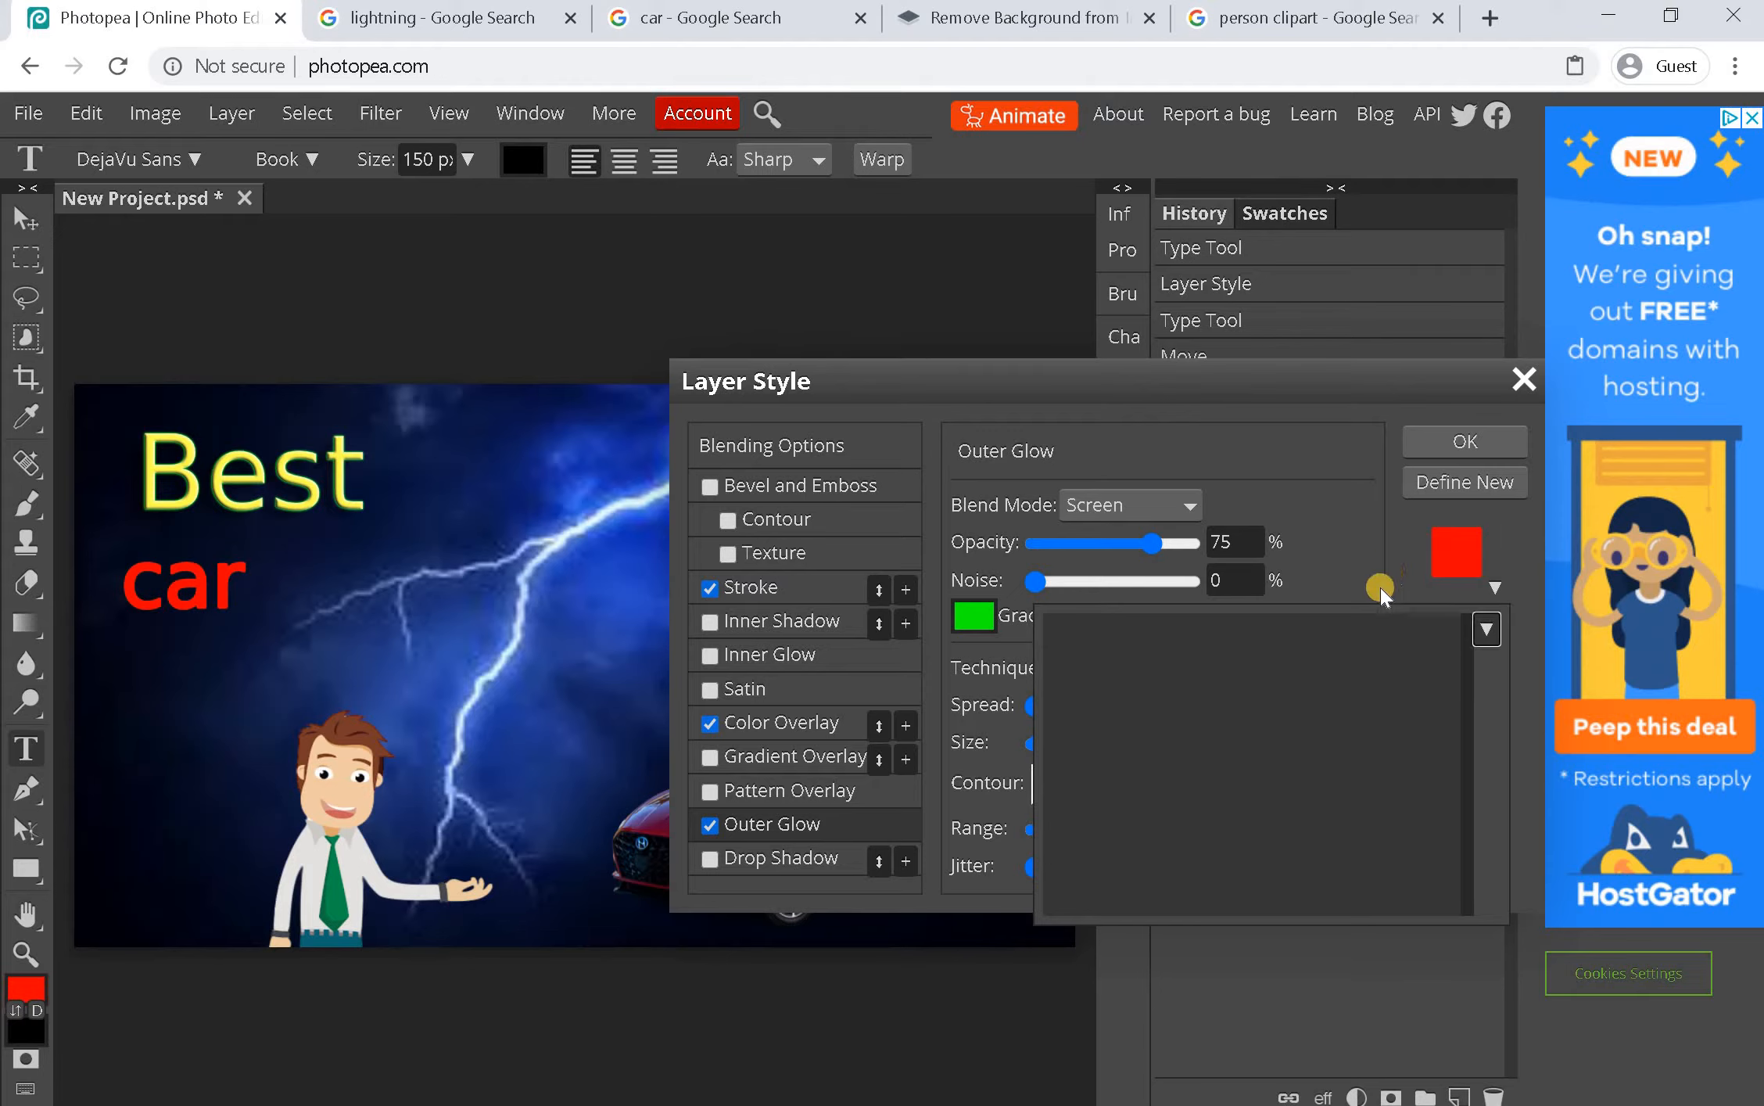
click(1337, 573)
Enable Inner Glow on the "car" text and set its colour to a saturated yellow
click(747, 655)
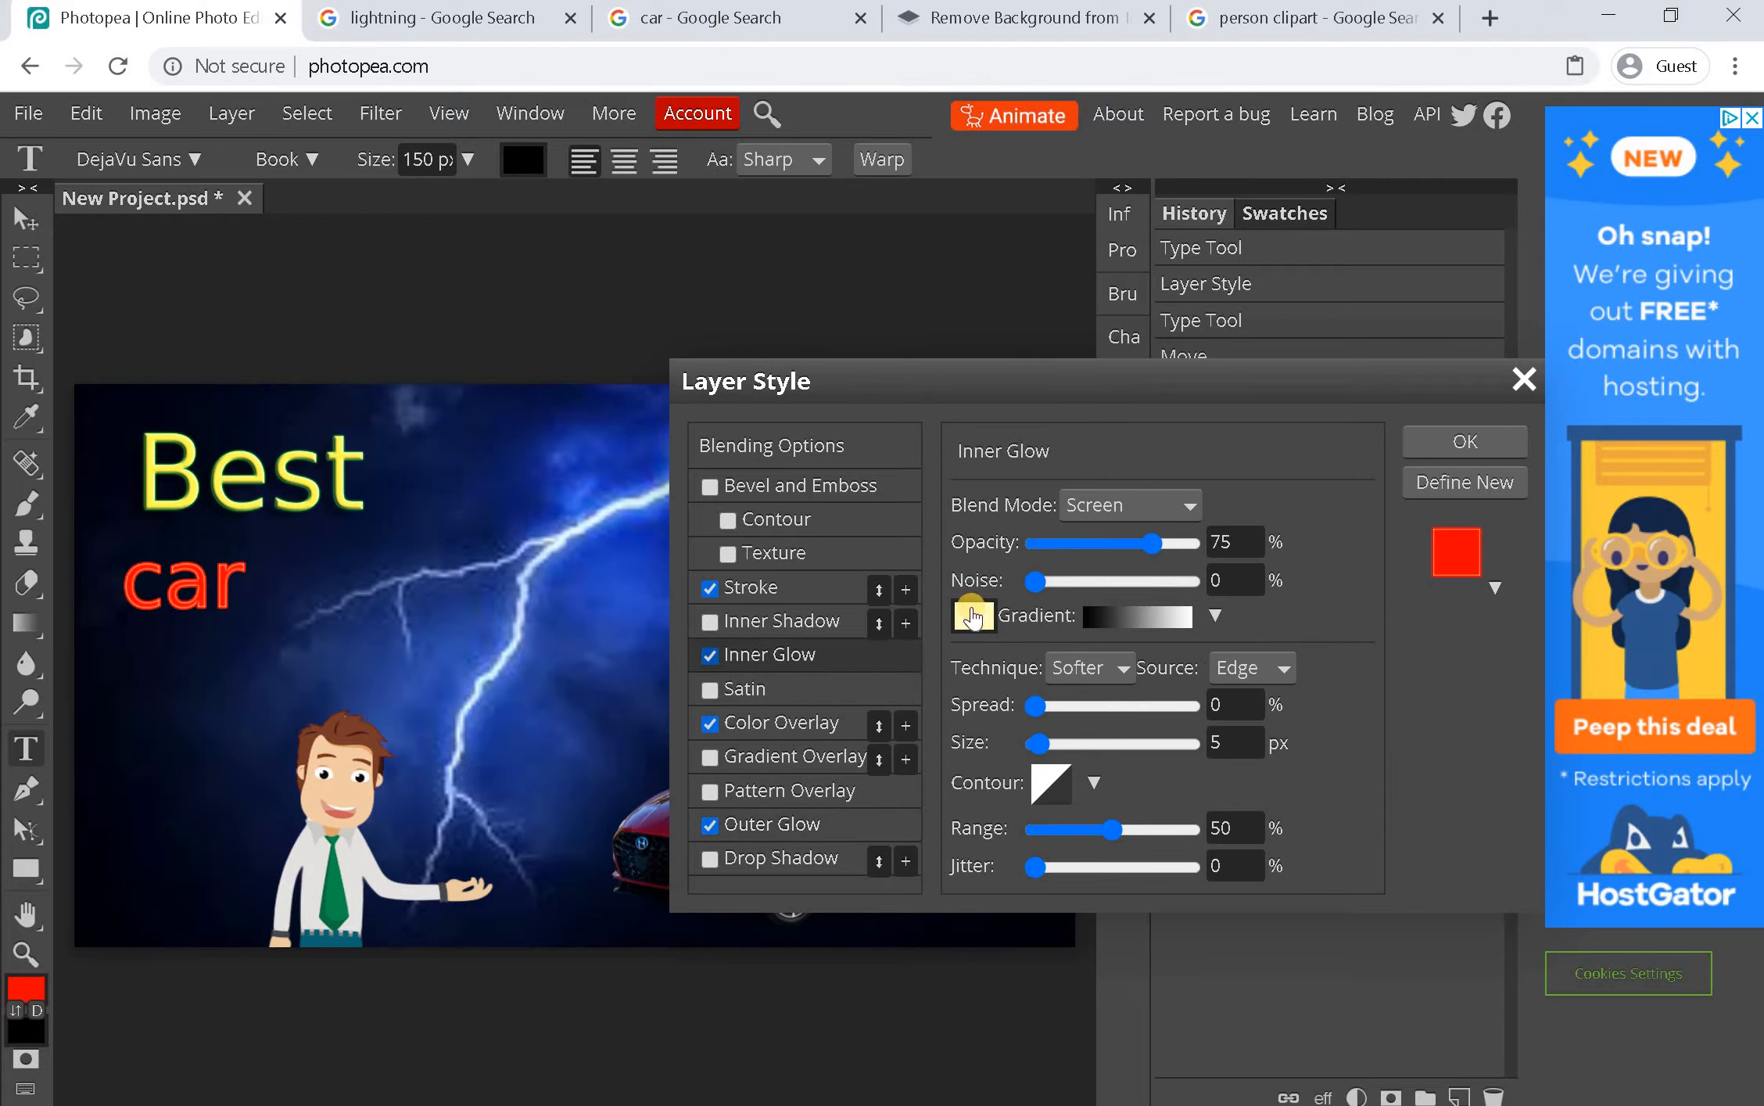
click(956, 625)
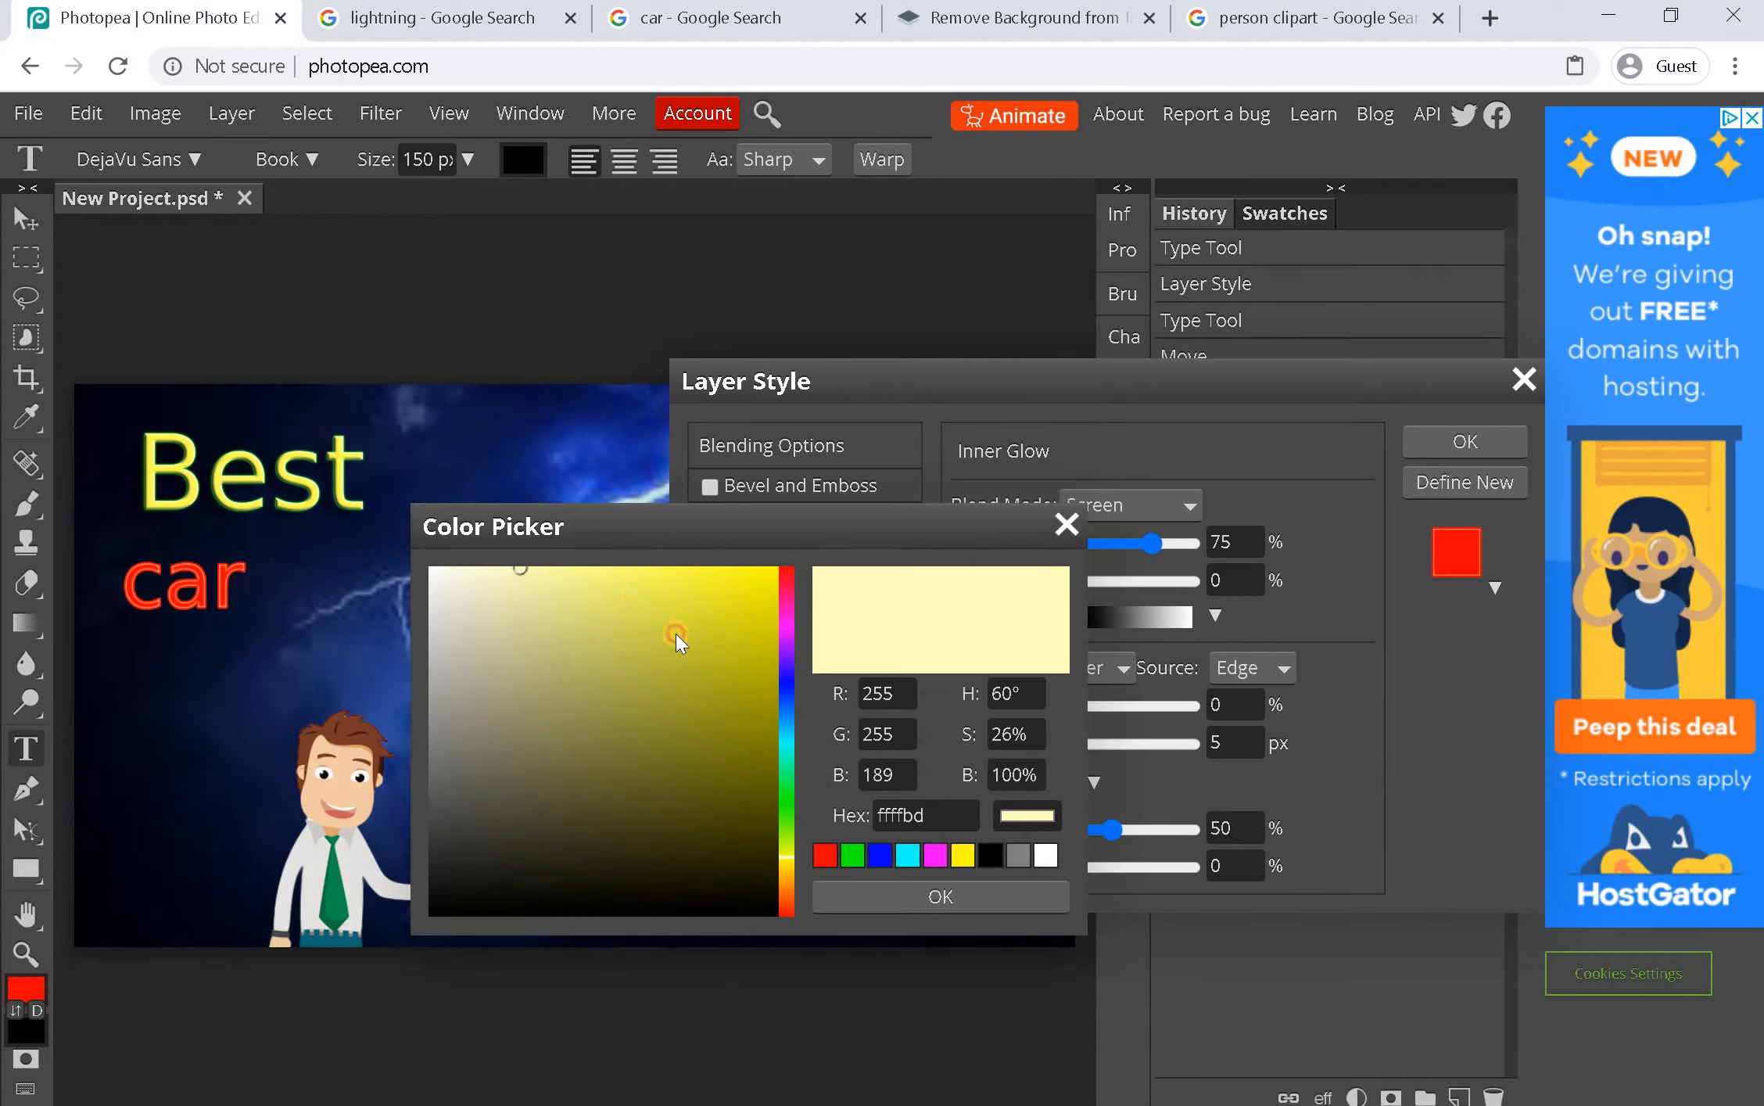
drag(675, 634, 941, 599)
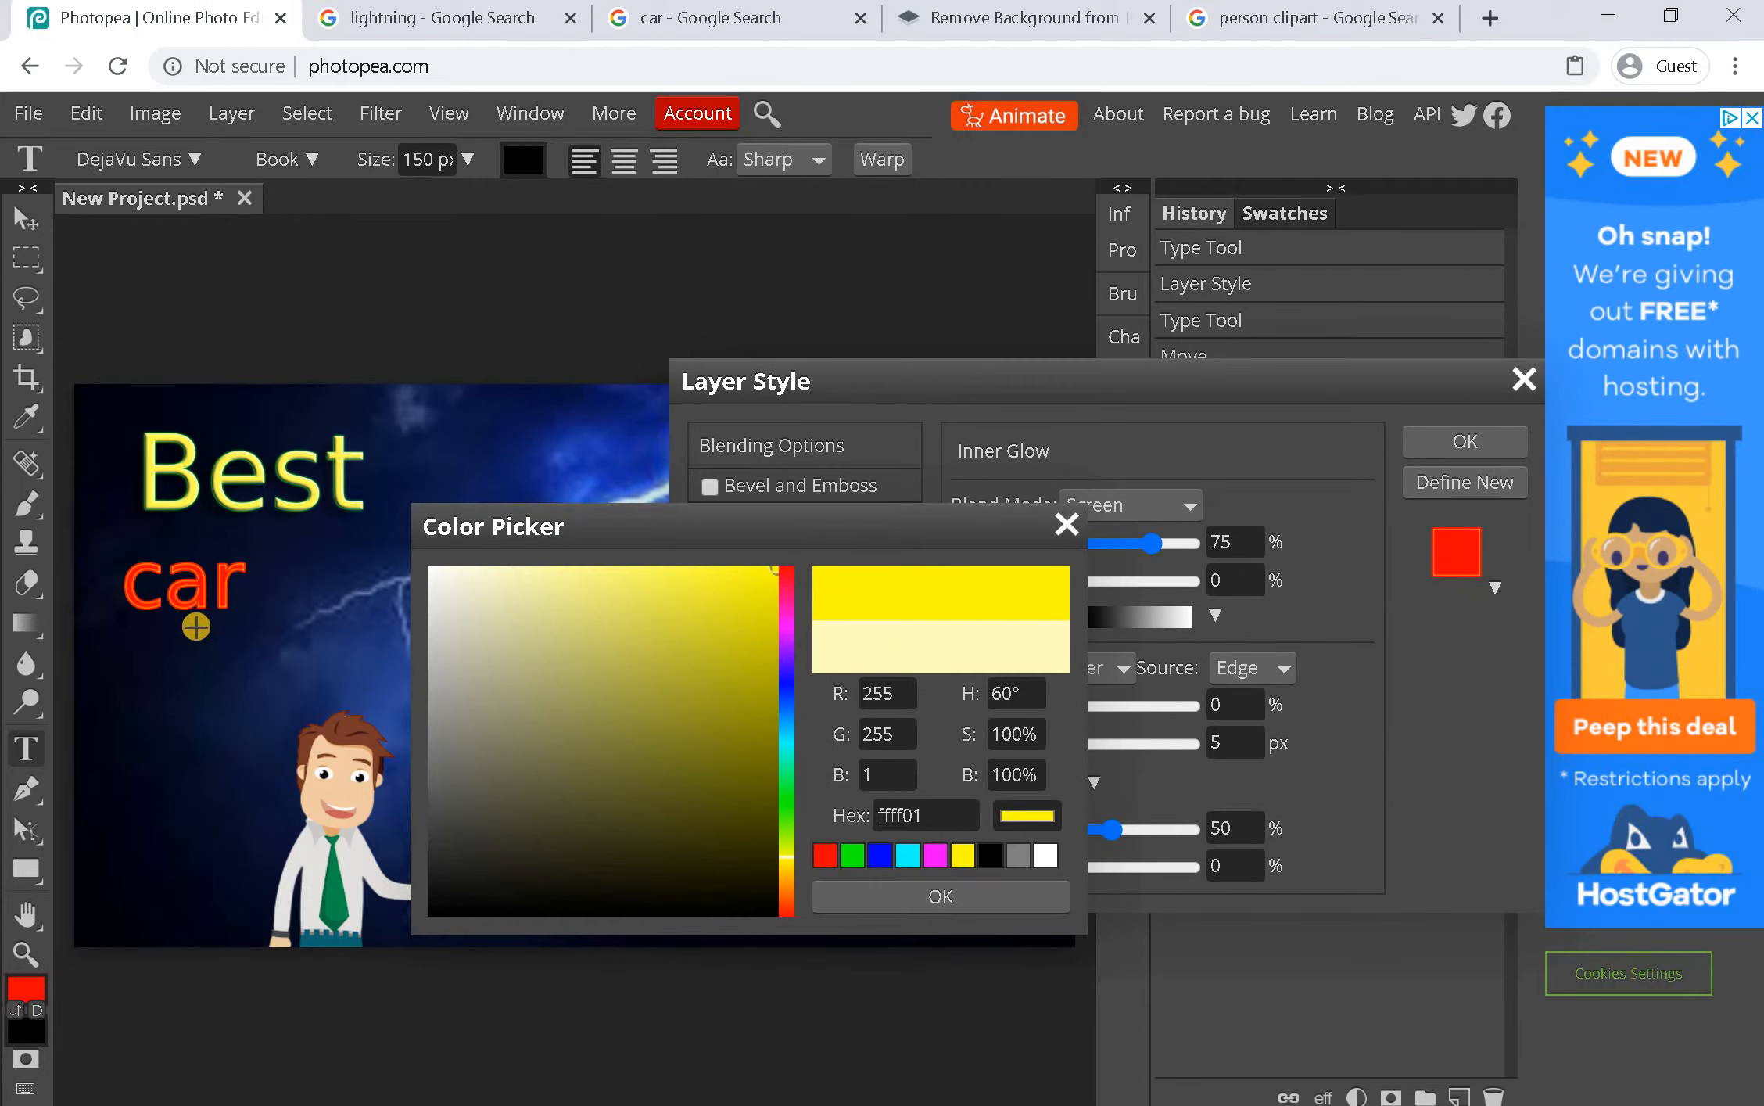
mouse_move(763, 587)
mouse_down()
mouse_move(754, 599)
mouse_move(768, 591)
mouse_up()
click(1008, 899)
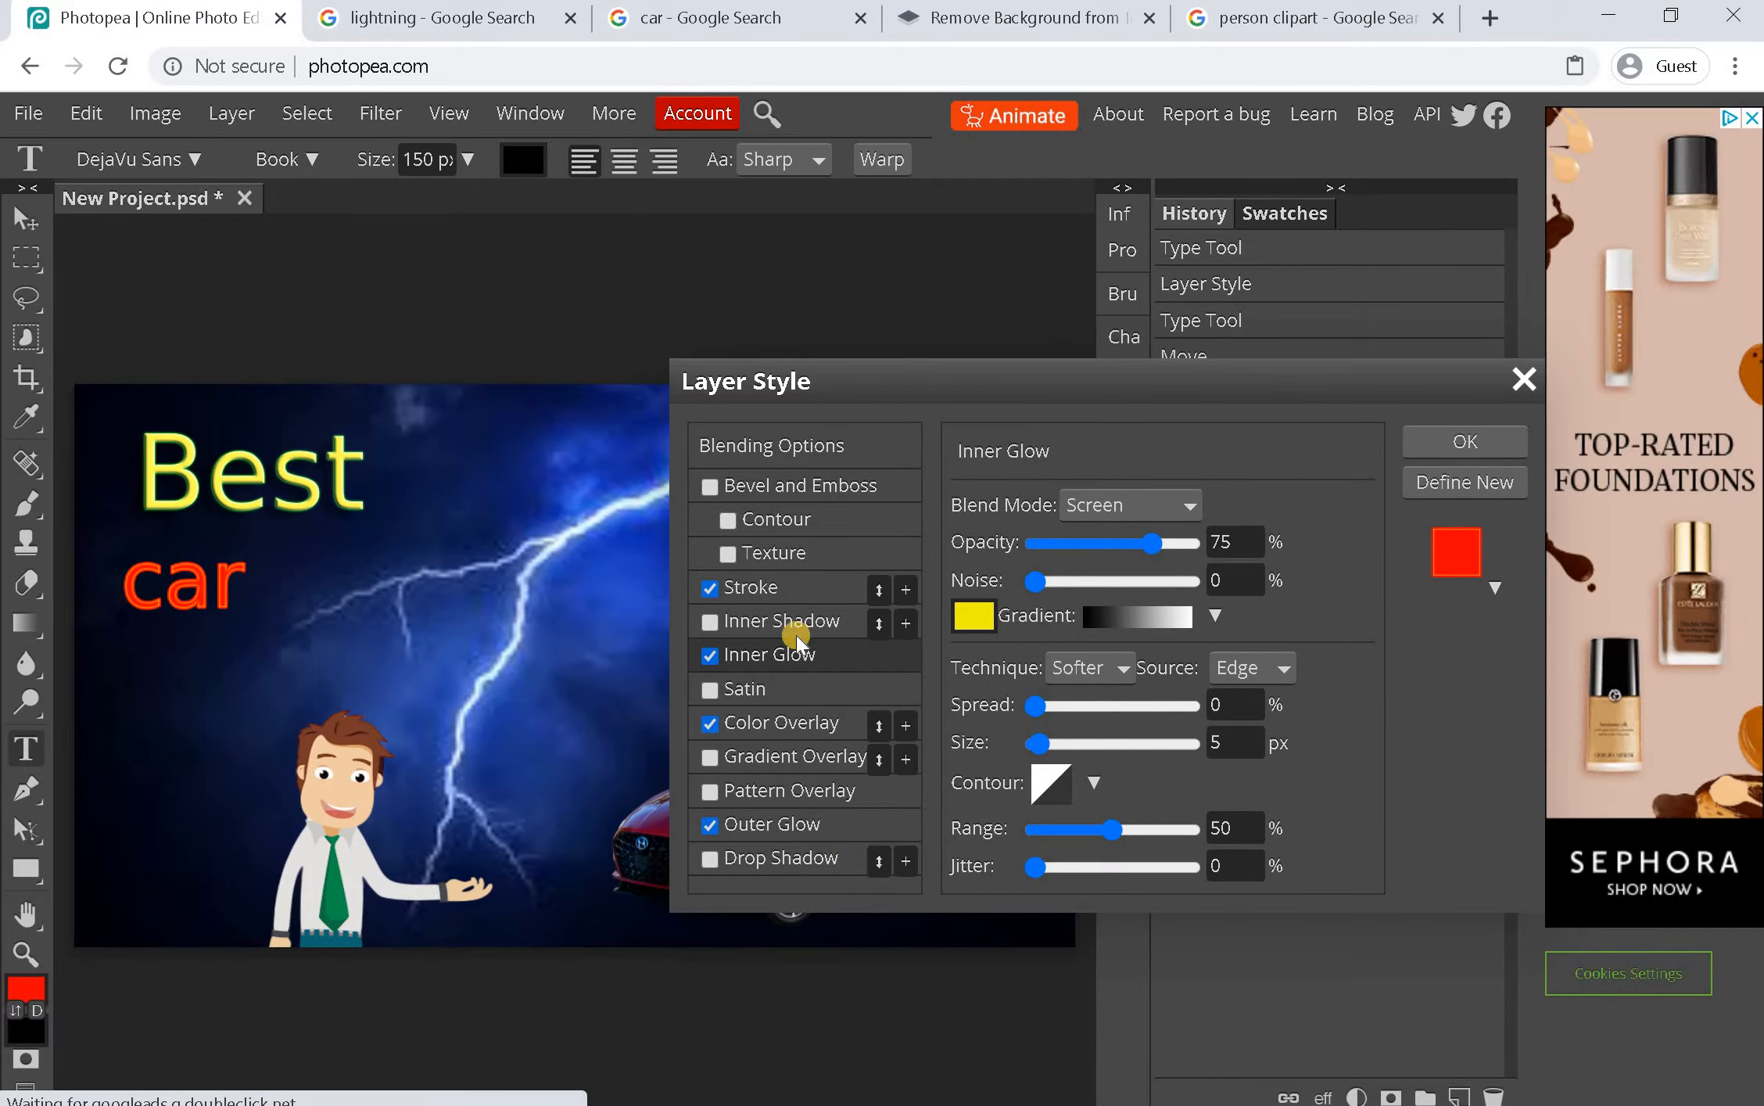
Set the inner glow's noise to 28% and its opacity to 0%
drag(1039, 591, 1079, 580)
click(1057, 542)
drag(815, 548, 769, 517)
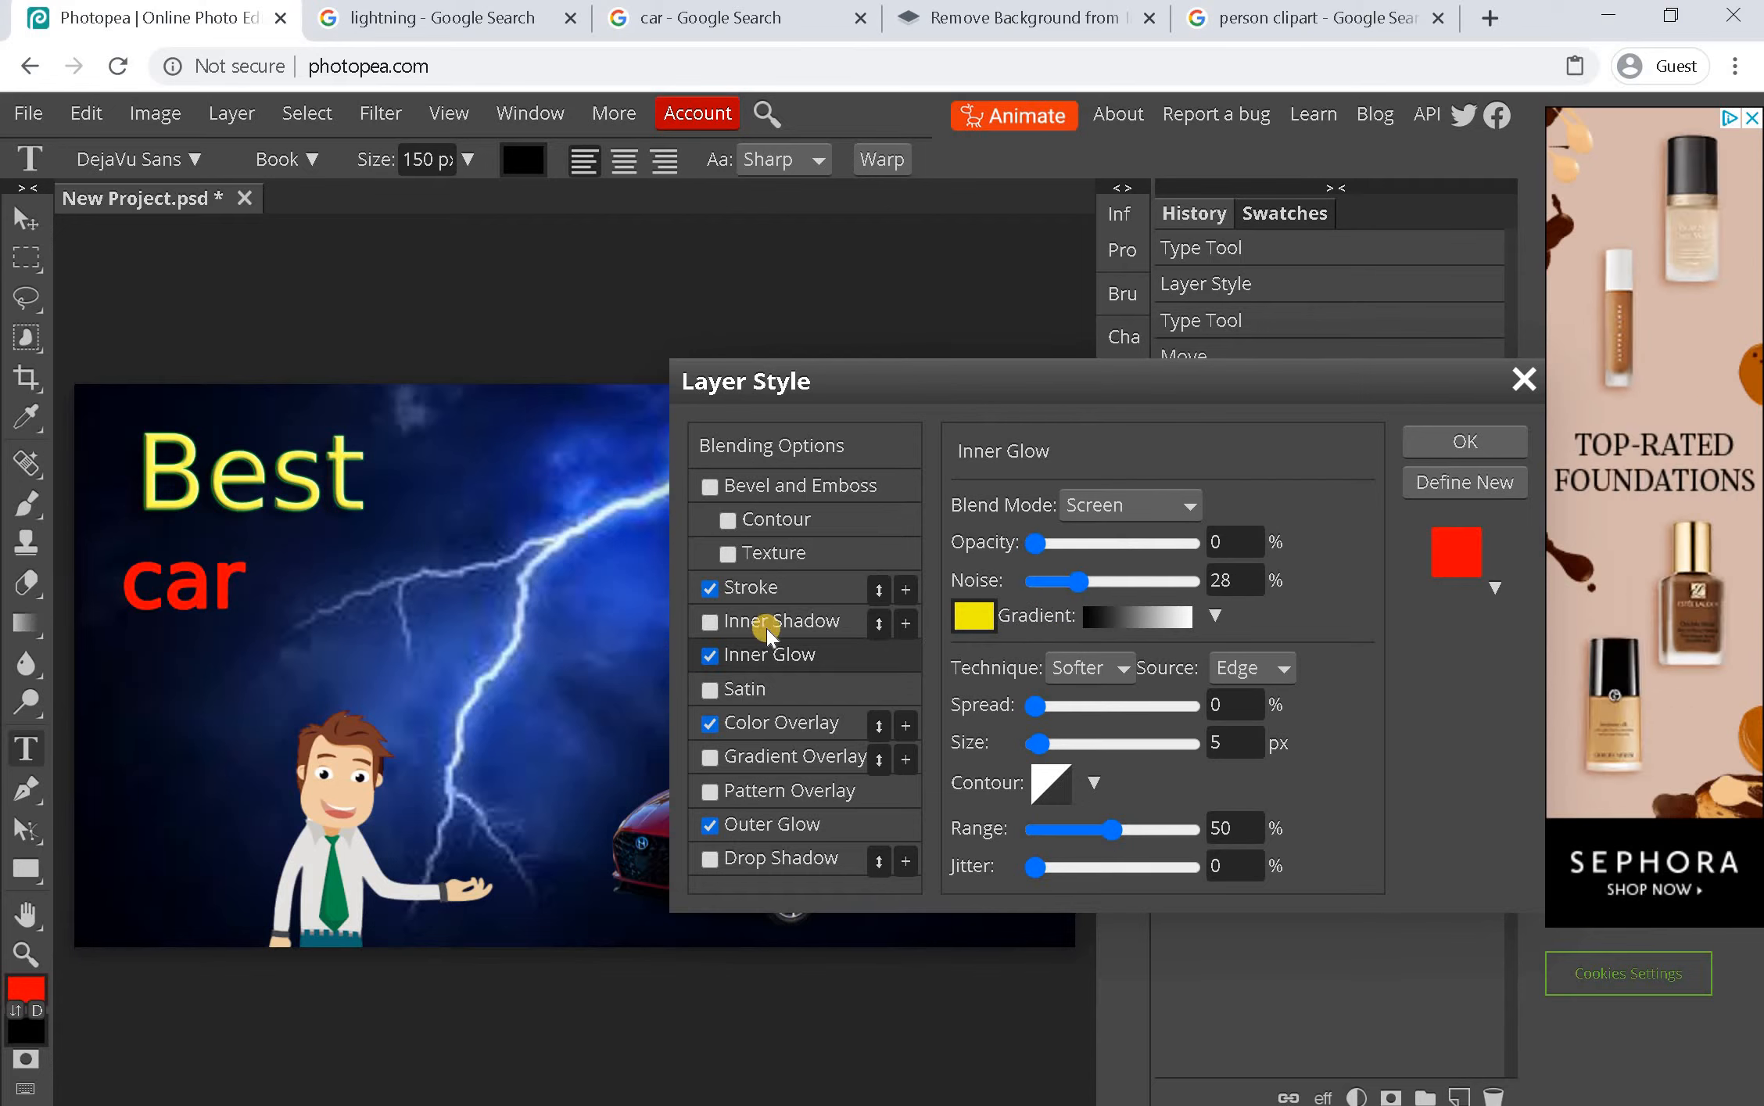
Enable Bevel and Emboss on the "car" text and select the yellow swirl as its texture pattern
click(750, 560)
click(1048, 560)
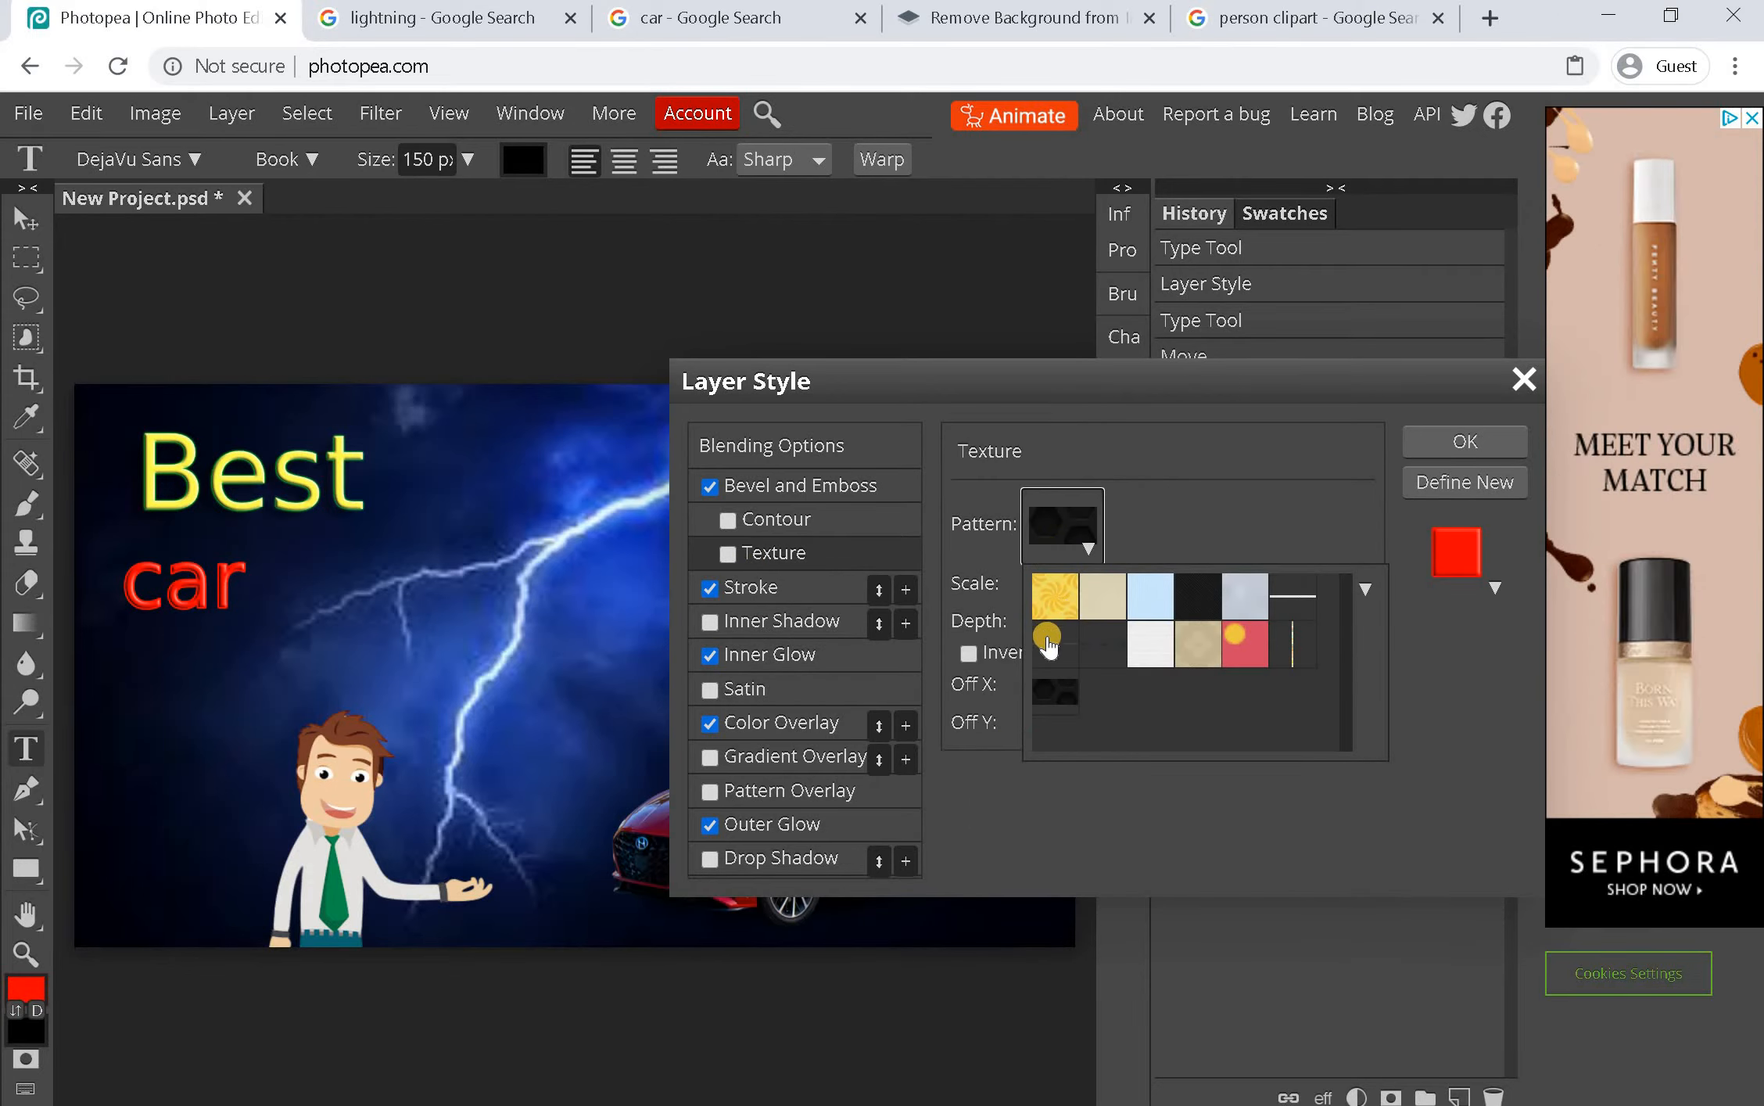
click(1064, 655)
click(1097, 655)
click(1136, 646)
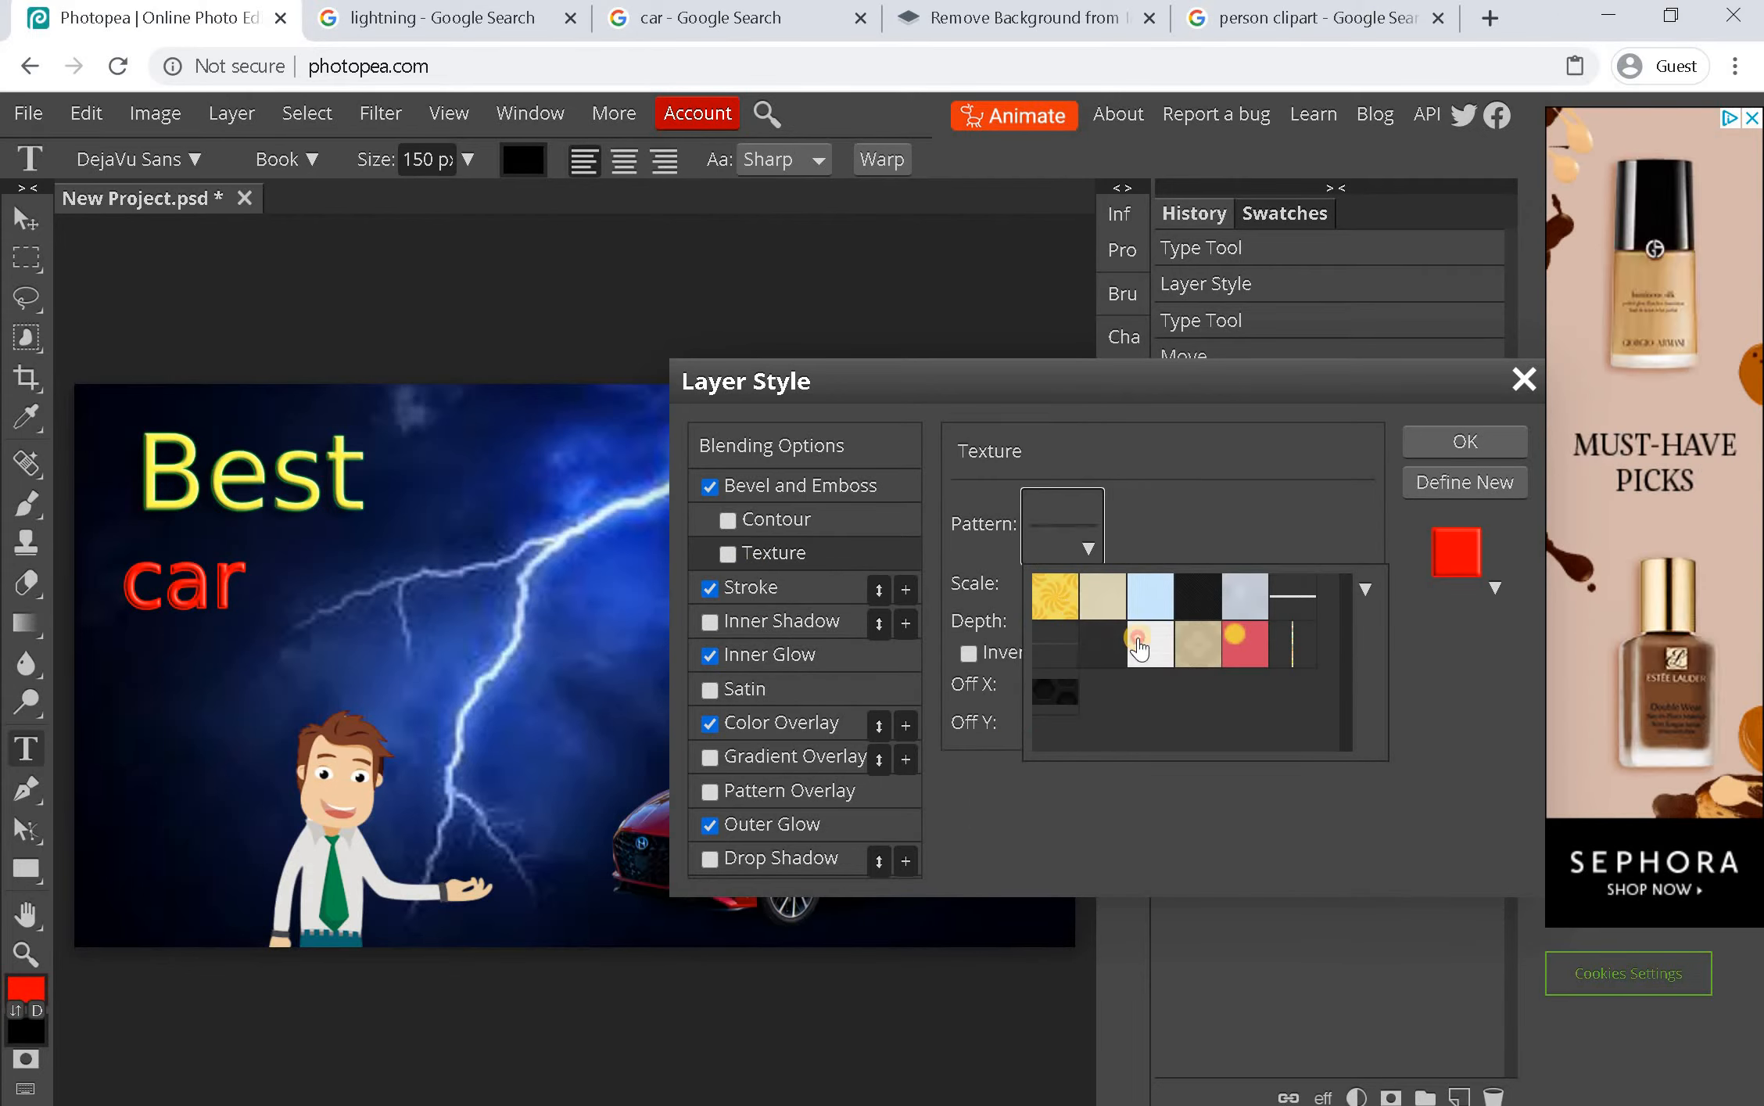
click(1124, 594)
click(1172, 588)
click(1193, 586)
click(1114, 585)
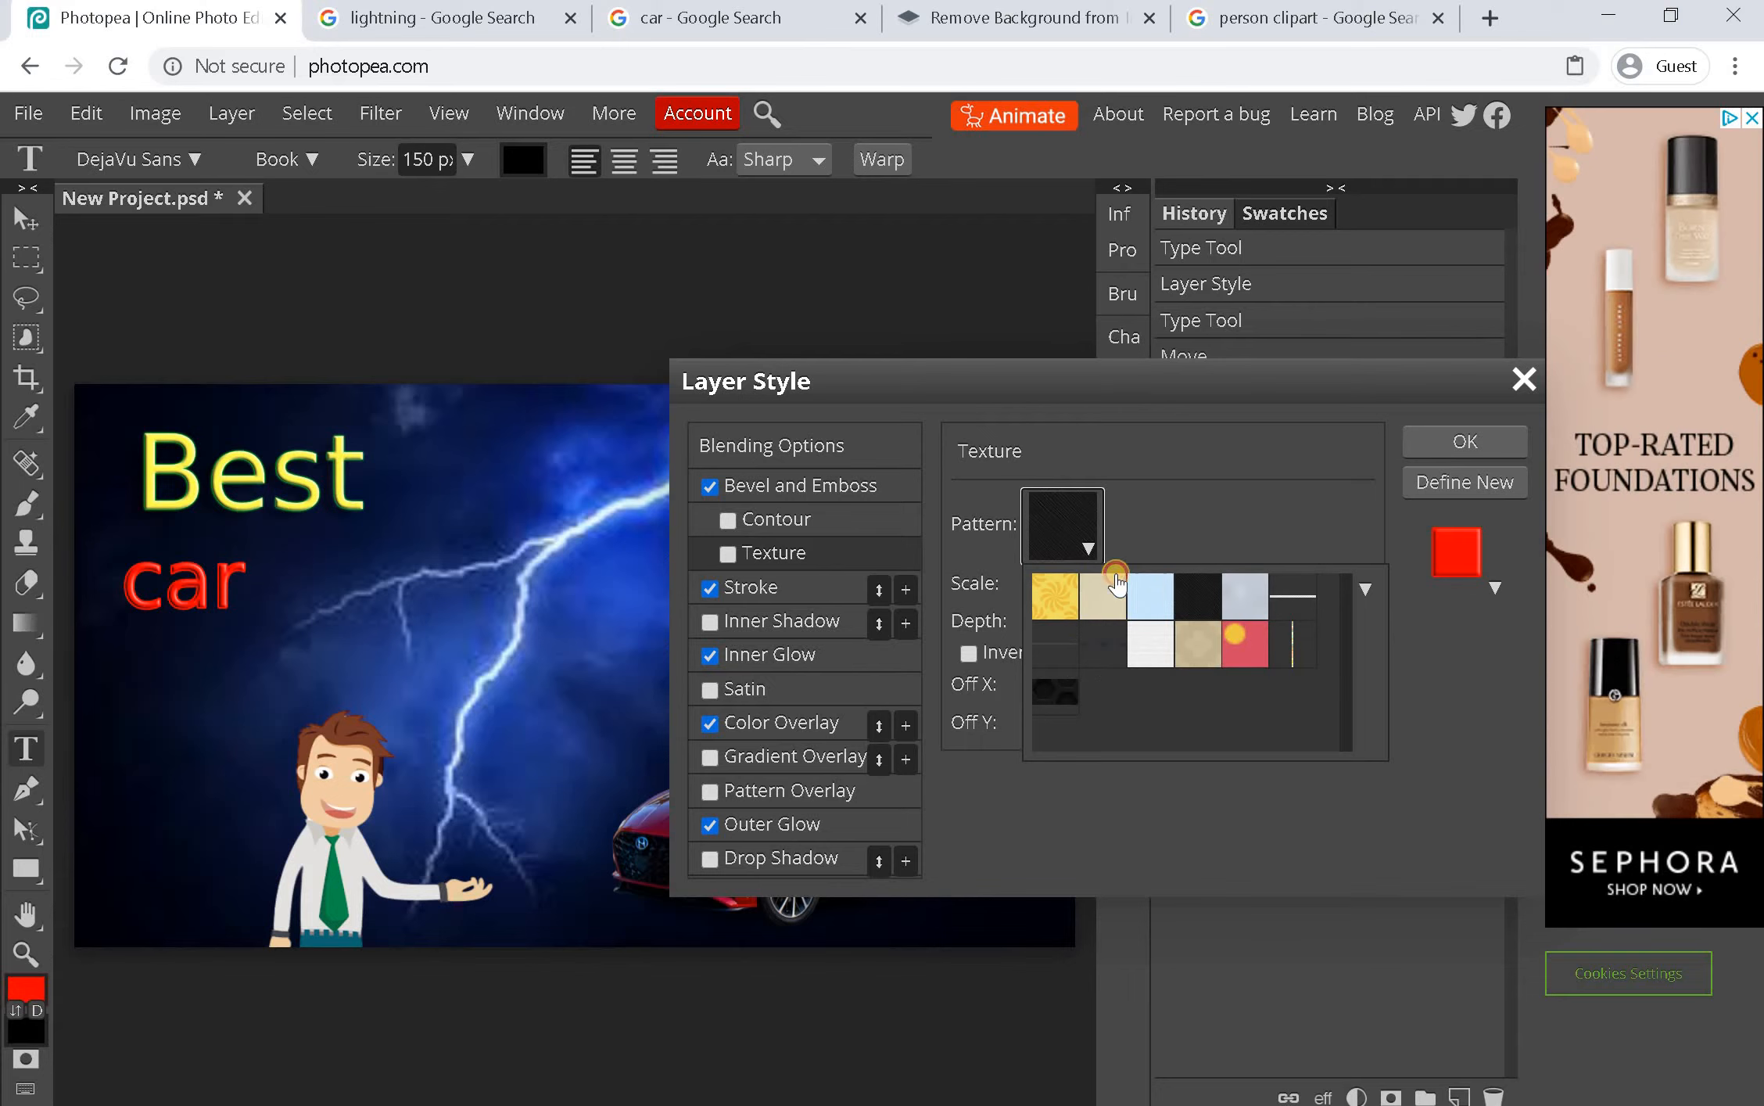
click(1055, 591)
click(1277, 630)
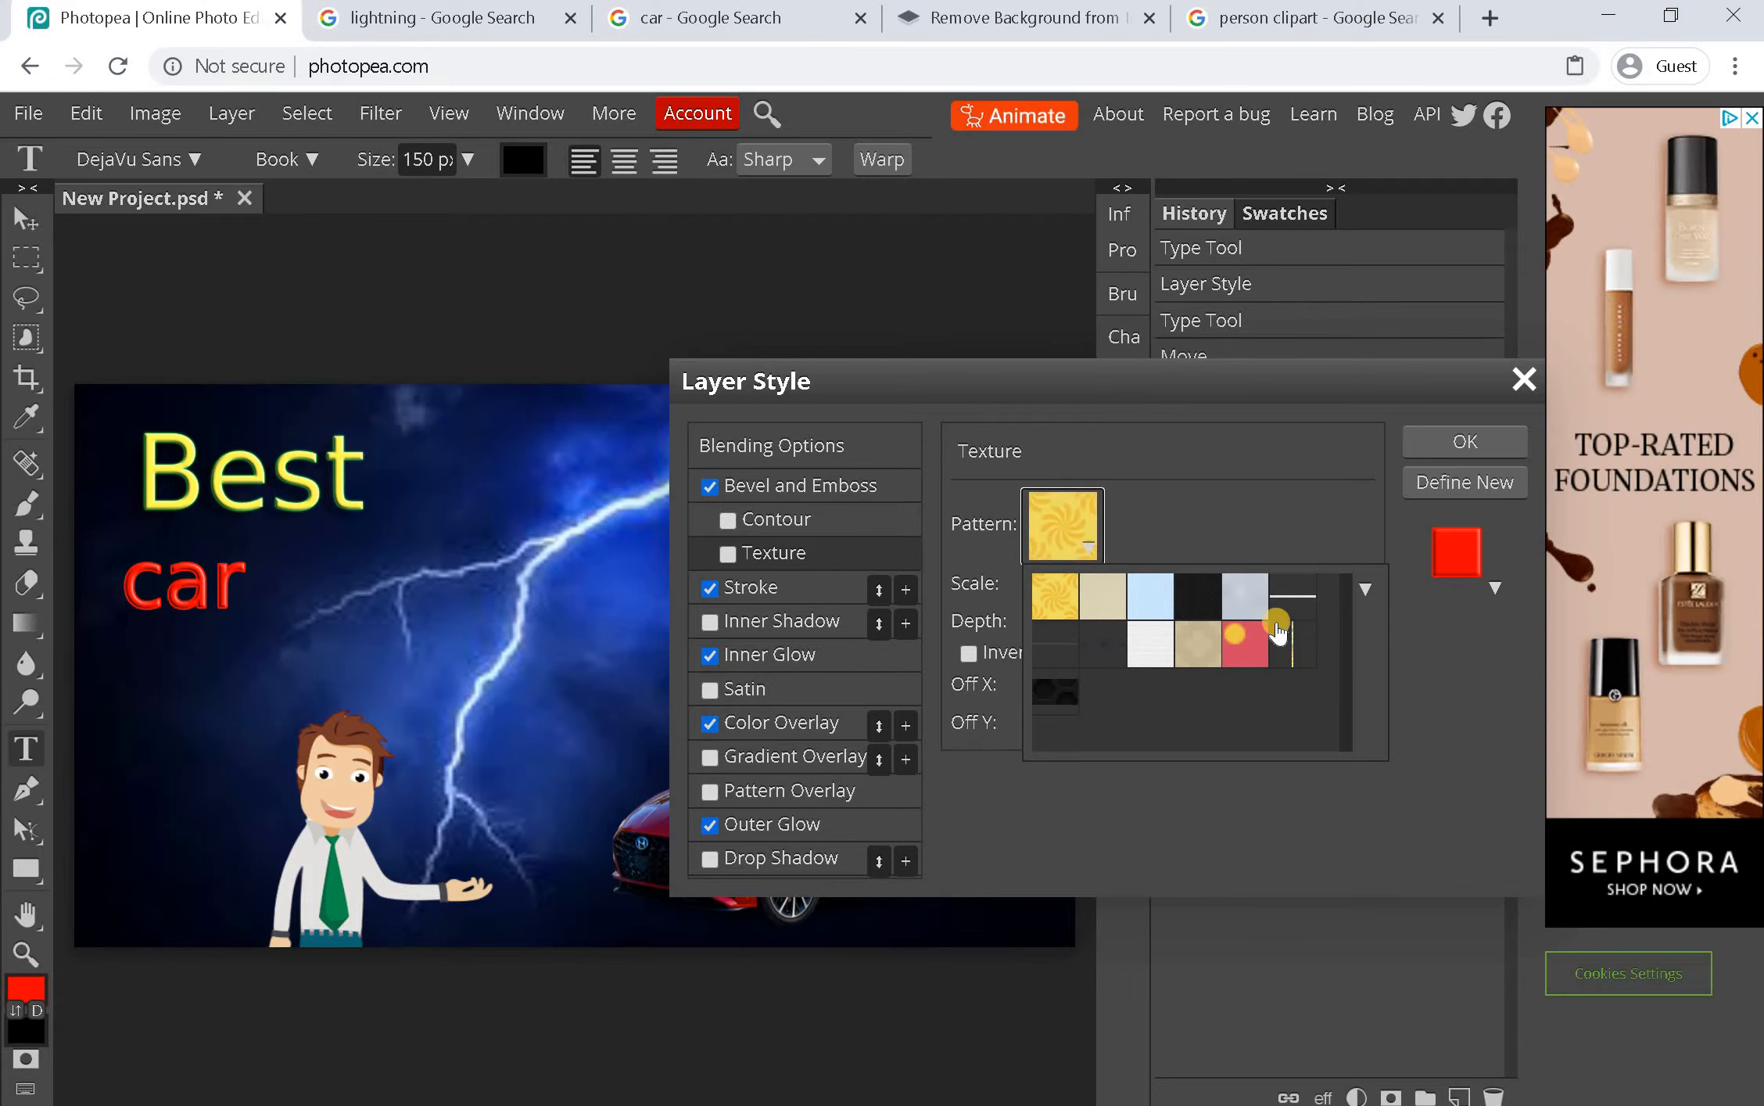
click(1323, 524)
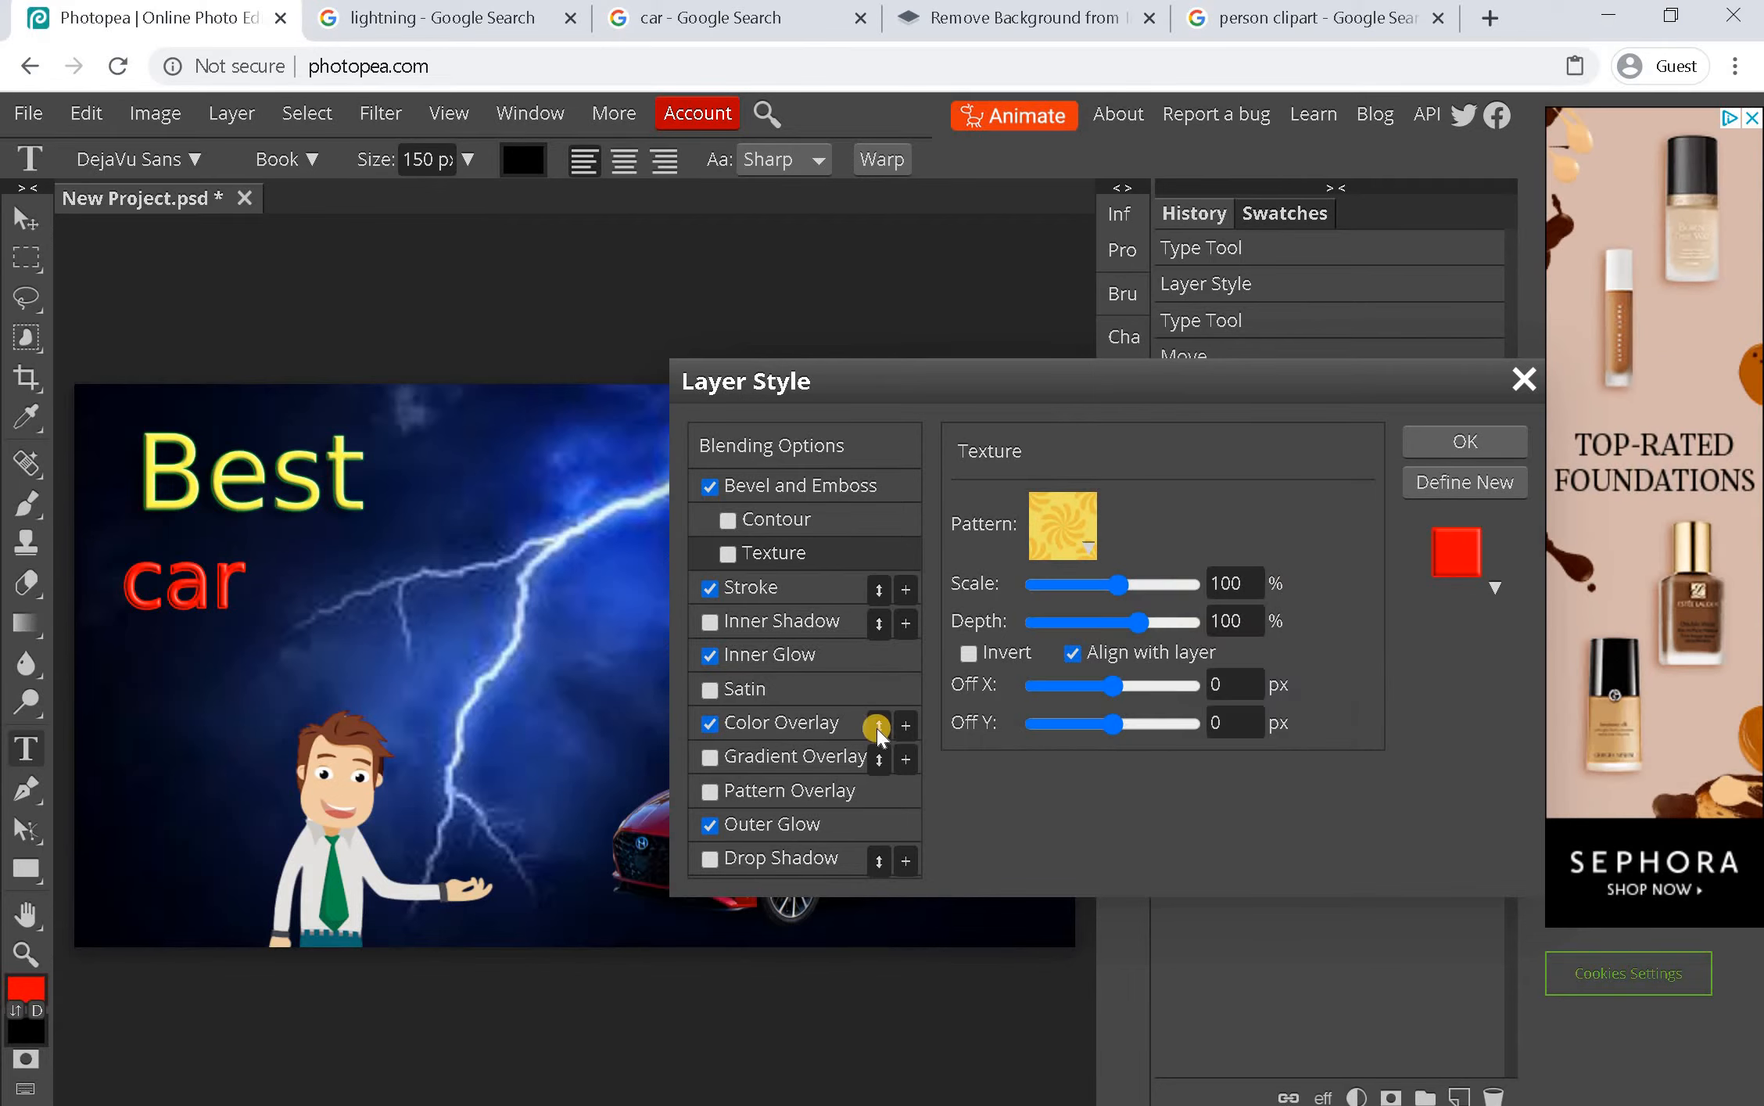
Add a Drop Shadow to the "car" text with a distance of 162 px and an angle of 104°
click(763, 851)
drag(1034, 631, 1165, 629)
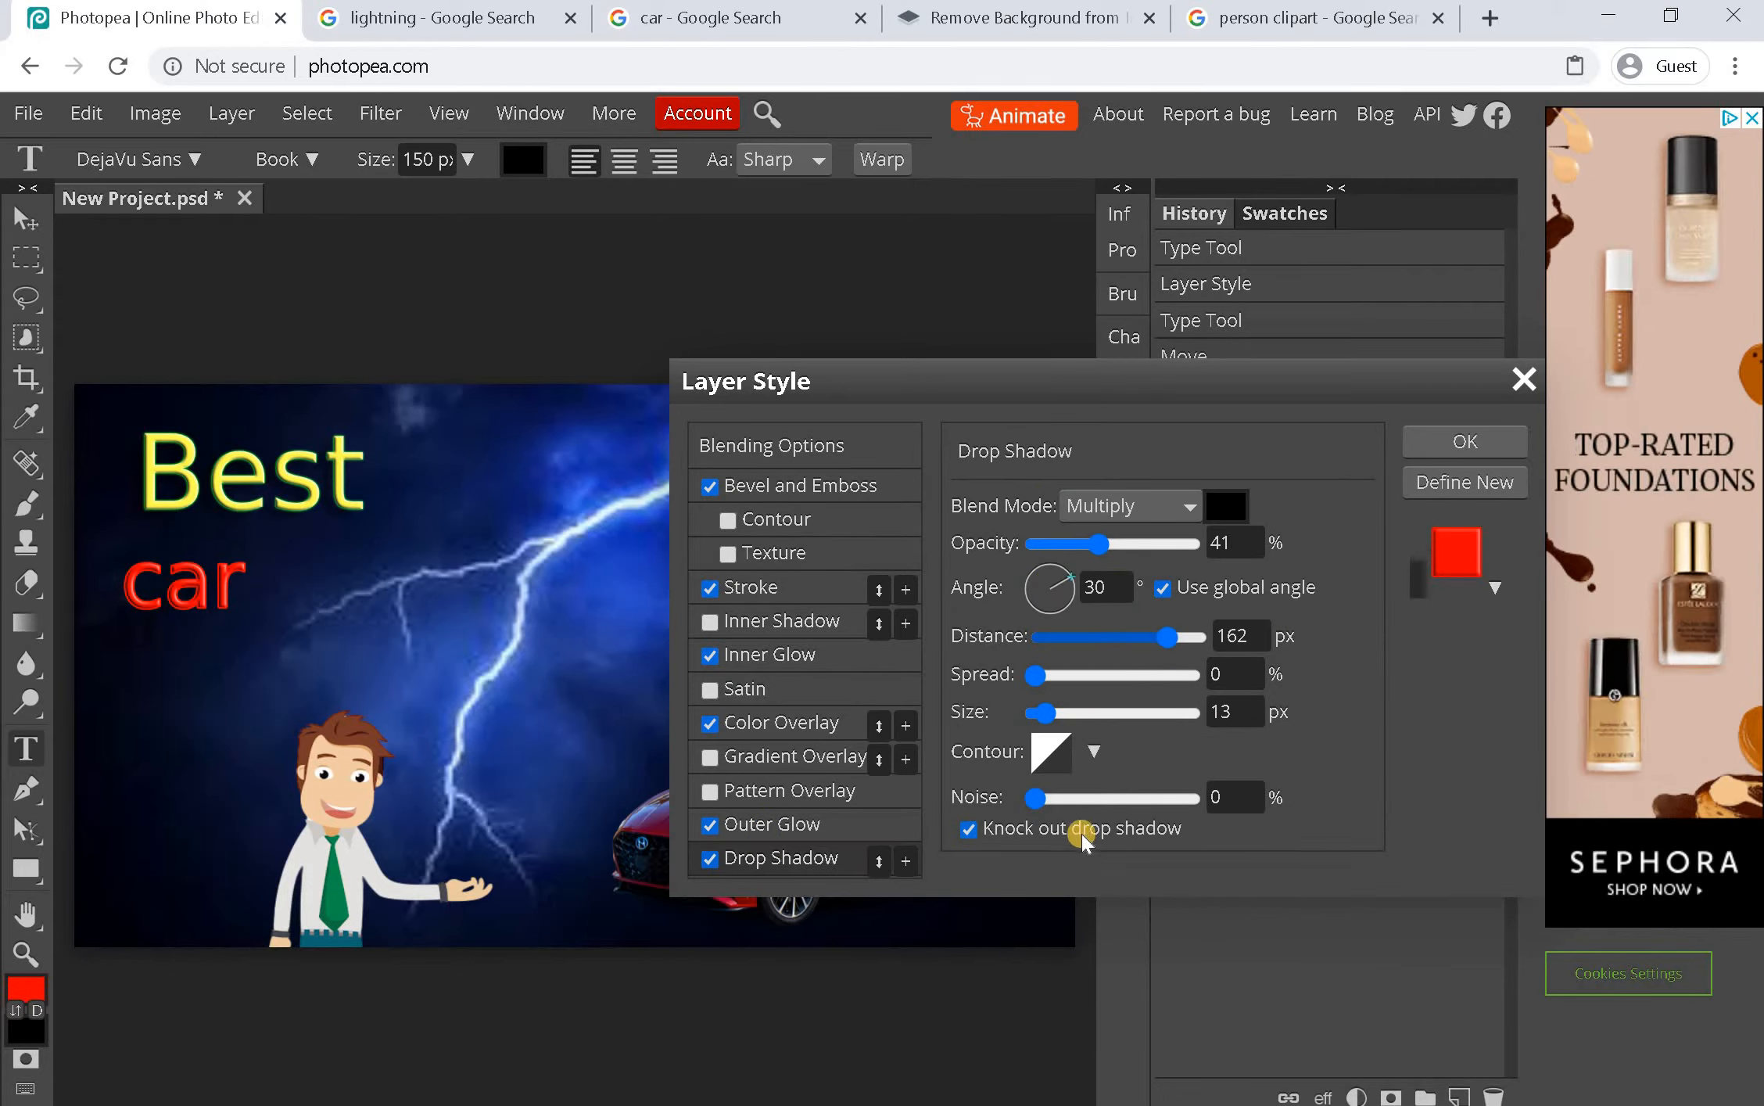
mouse_move(1055, 590)
mouse_down()
mouse_move(1060, 539)
mouse_move(1039, 555)
mouse_up()
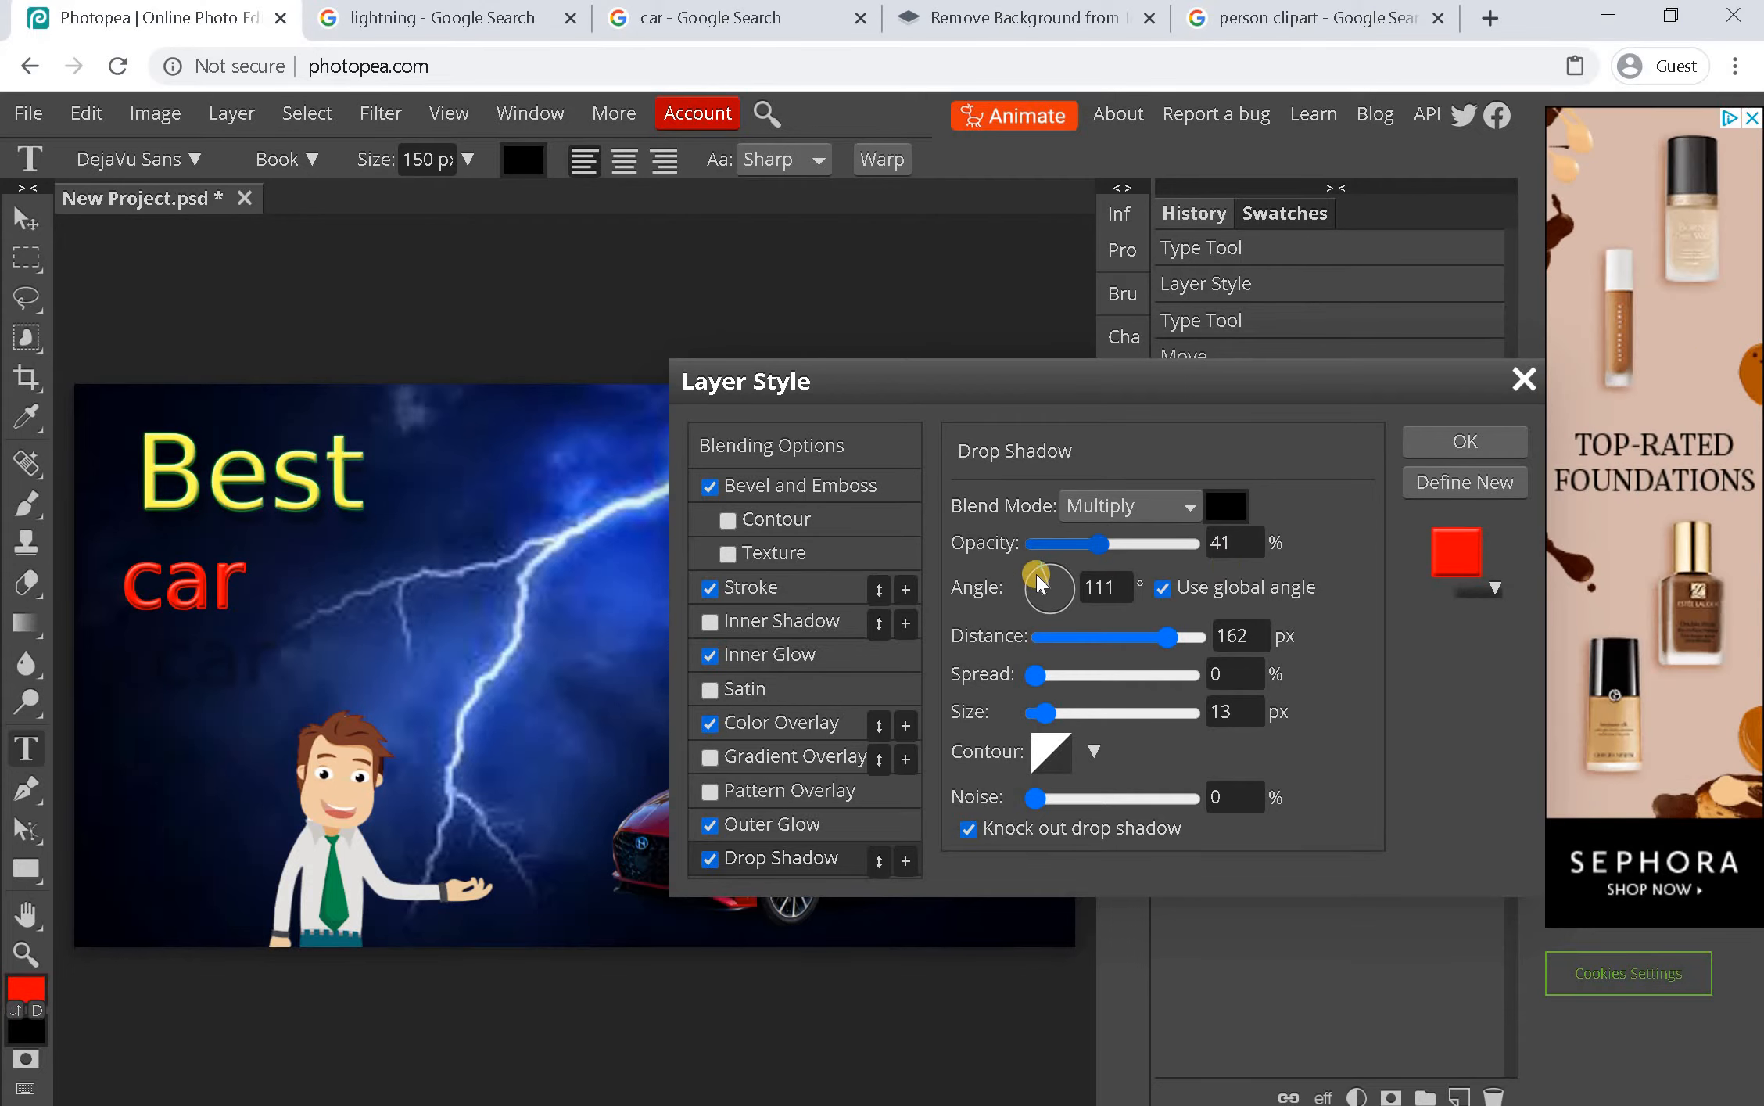
mouse_move(1037, 564)
mouse_down()
mouse_move(1050, 596)
mouse_move(1068, 563)
mouse_move(1041, 557)
mouse_up()
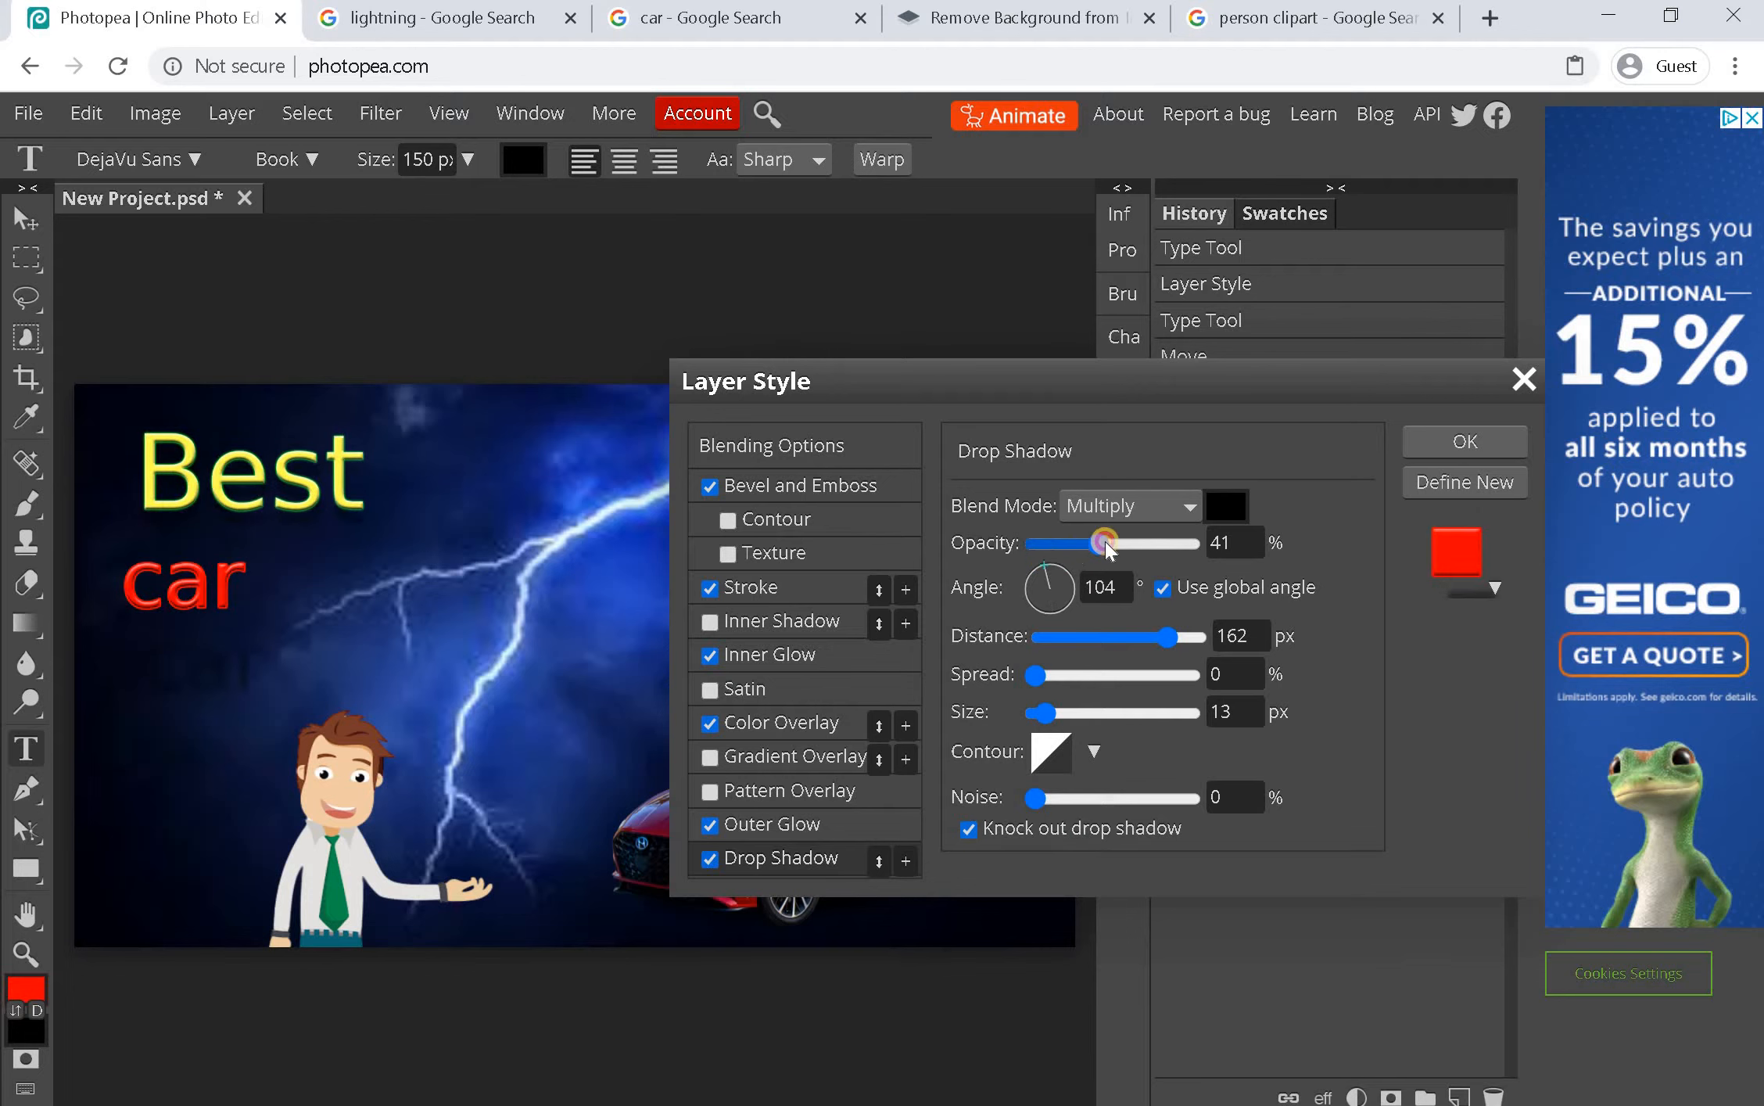
Try yellow ffff32 as the drop shadow colour, return it to black, and look at the contour editor
click(1226, 506)
mouse_move(726, 742)
mouse_down()
mouse_move(694, 839)
mouse_move(648, 845)
mouse_move(771, 792)
mouse_move(611, 897)
mouse_move(710, 566)
mouse_up()
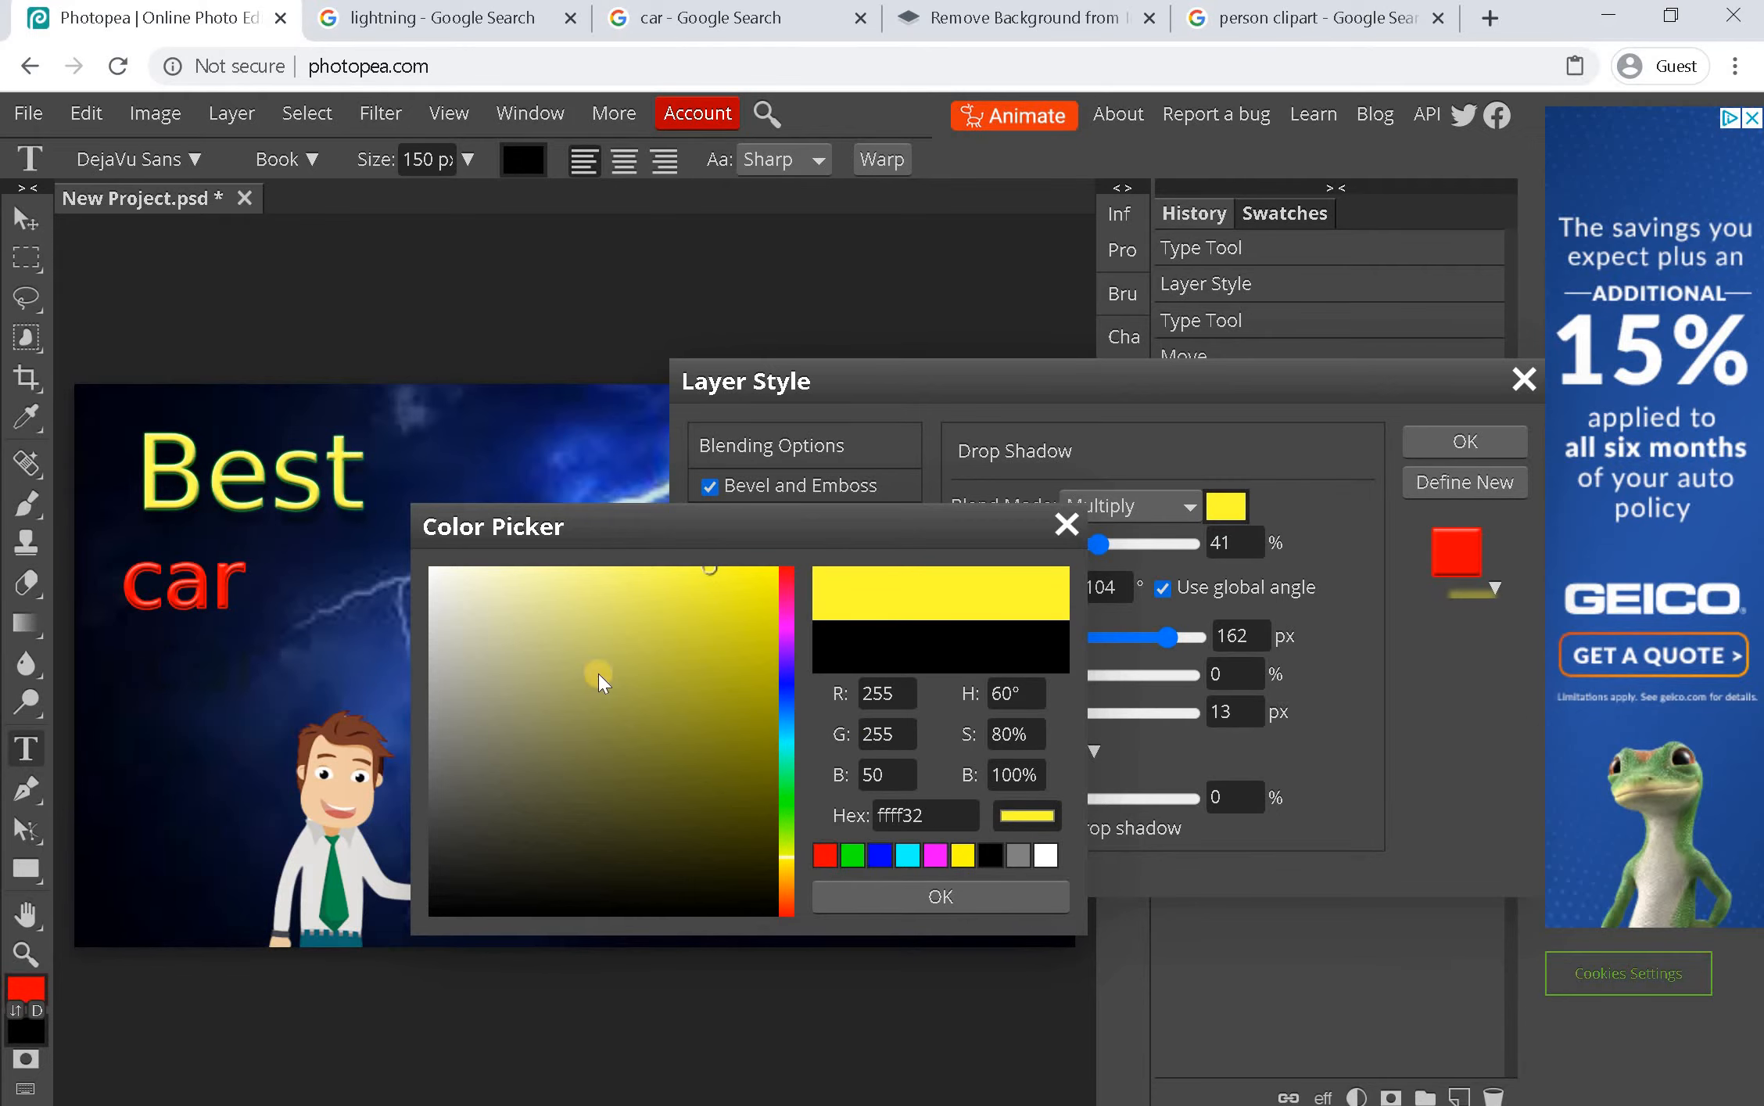
drag(404, 964, 577, 944)
click(925, 898)
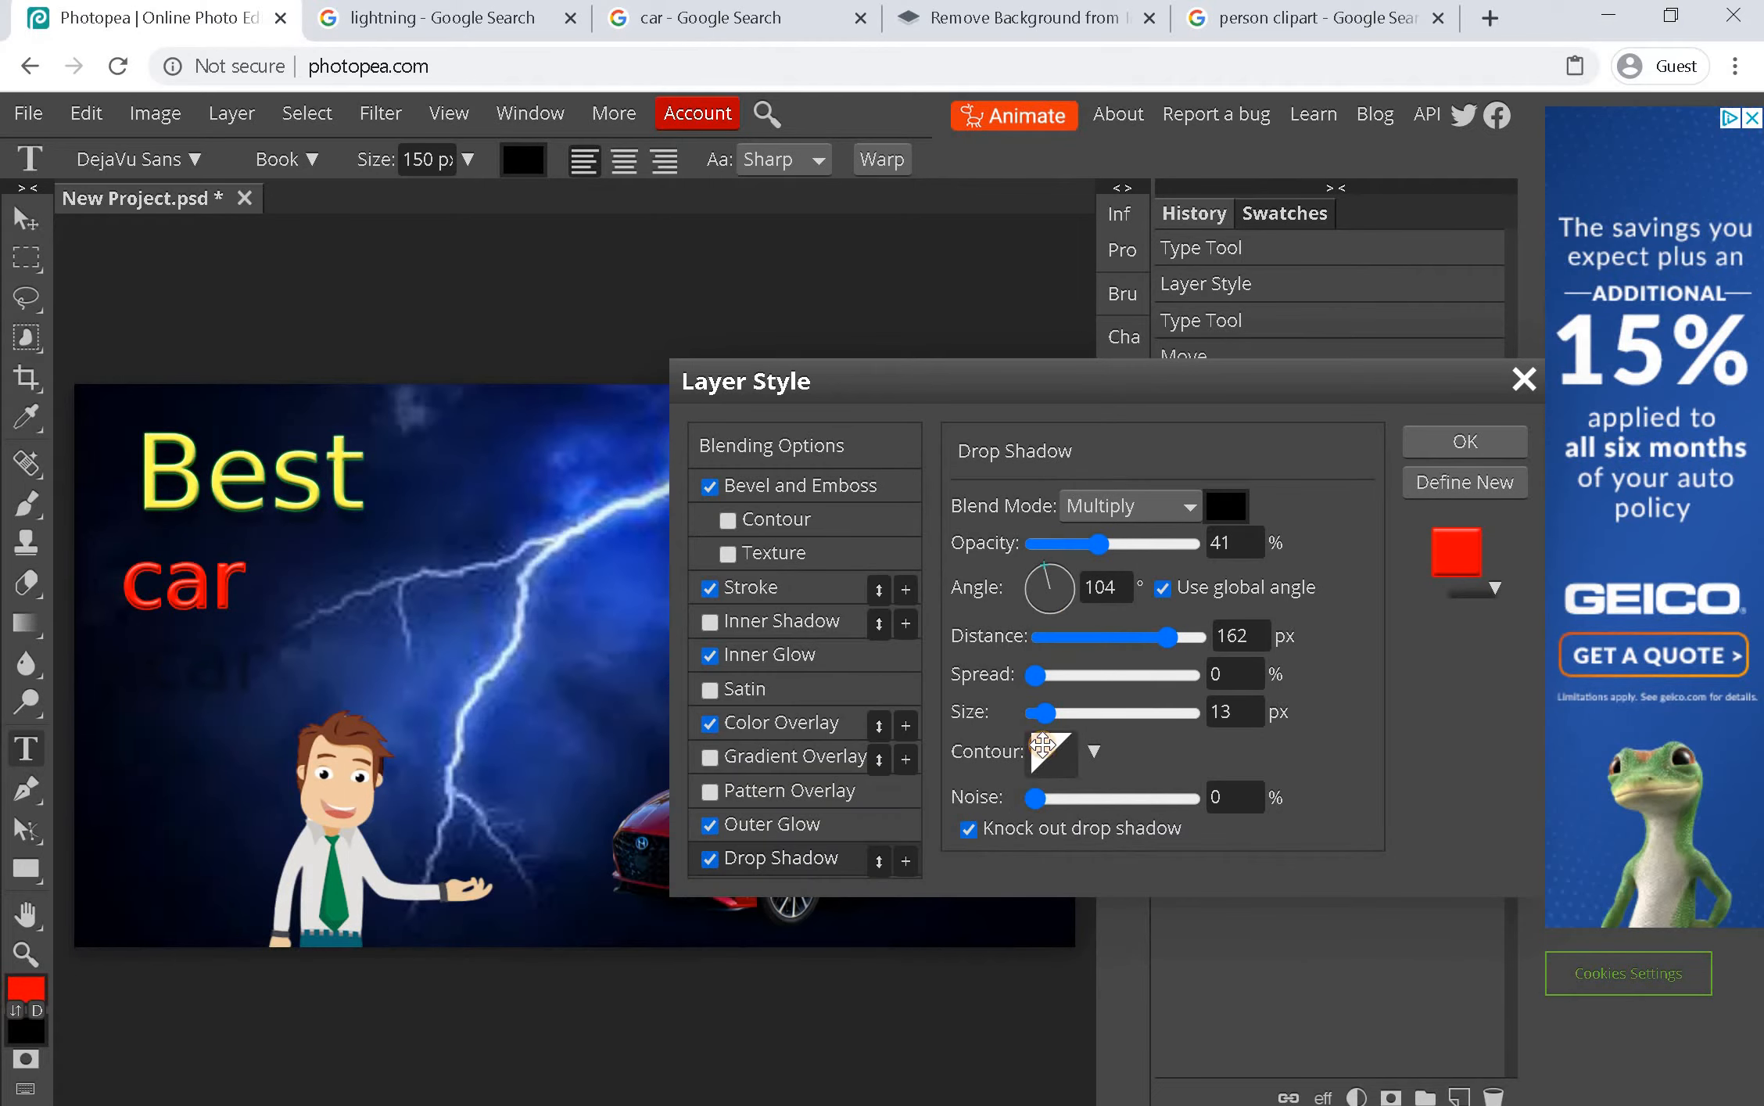
click(1051, 752)
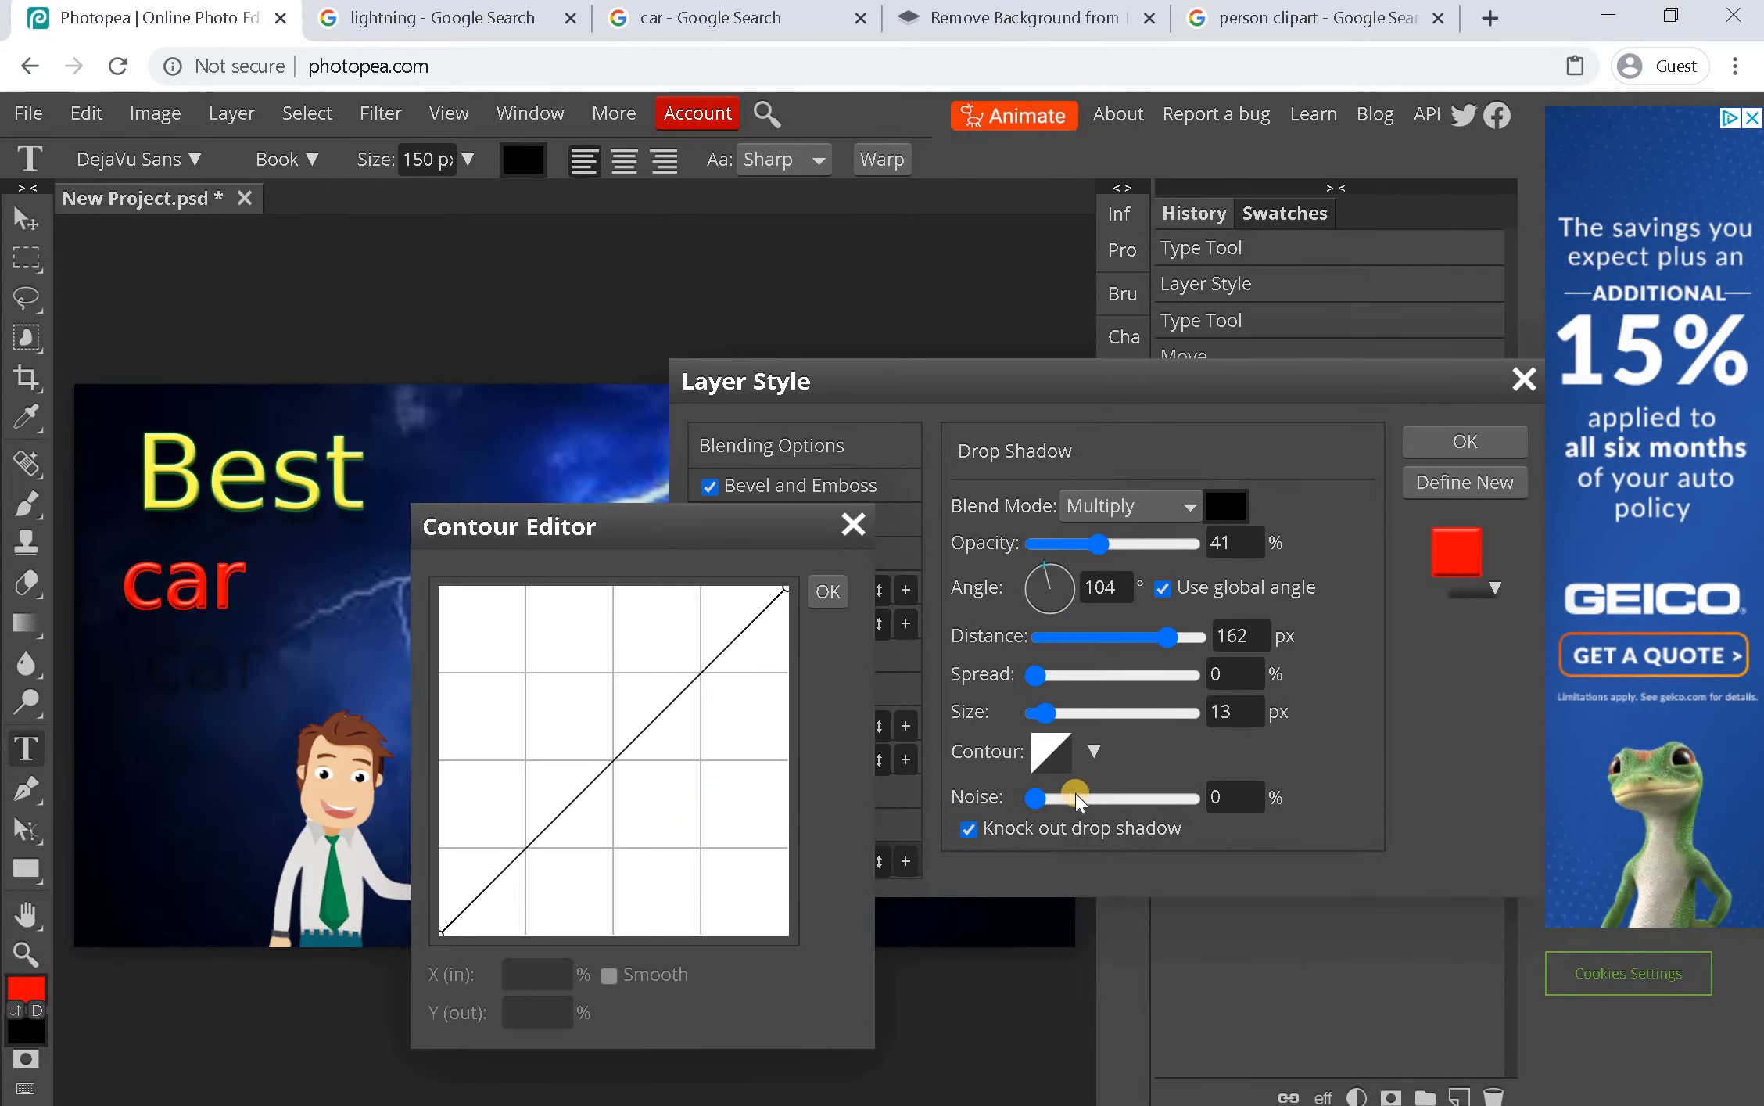
drag(1089, 794, 971, 811)
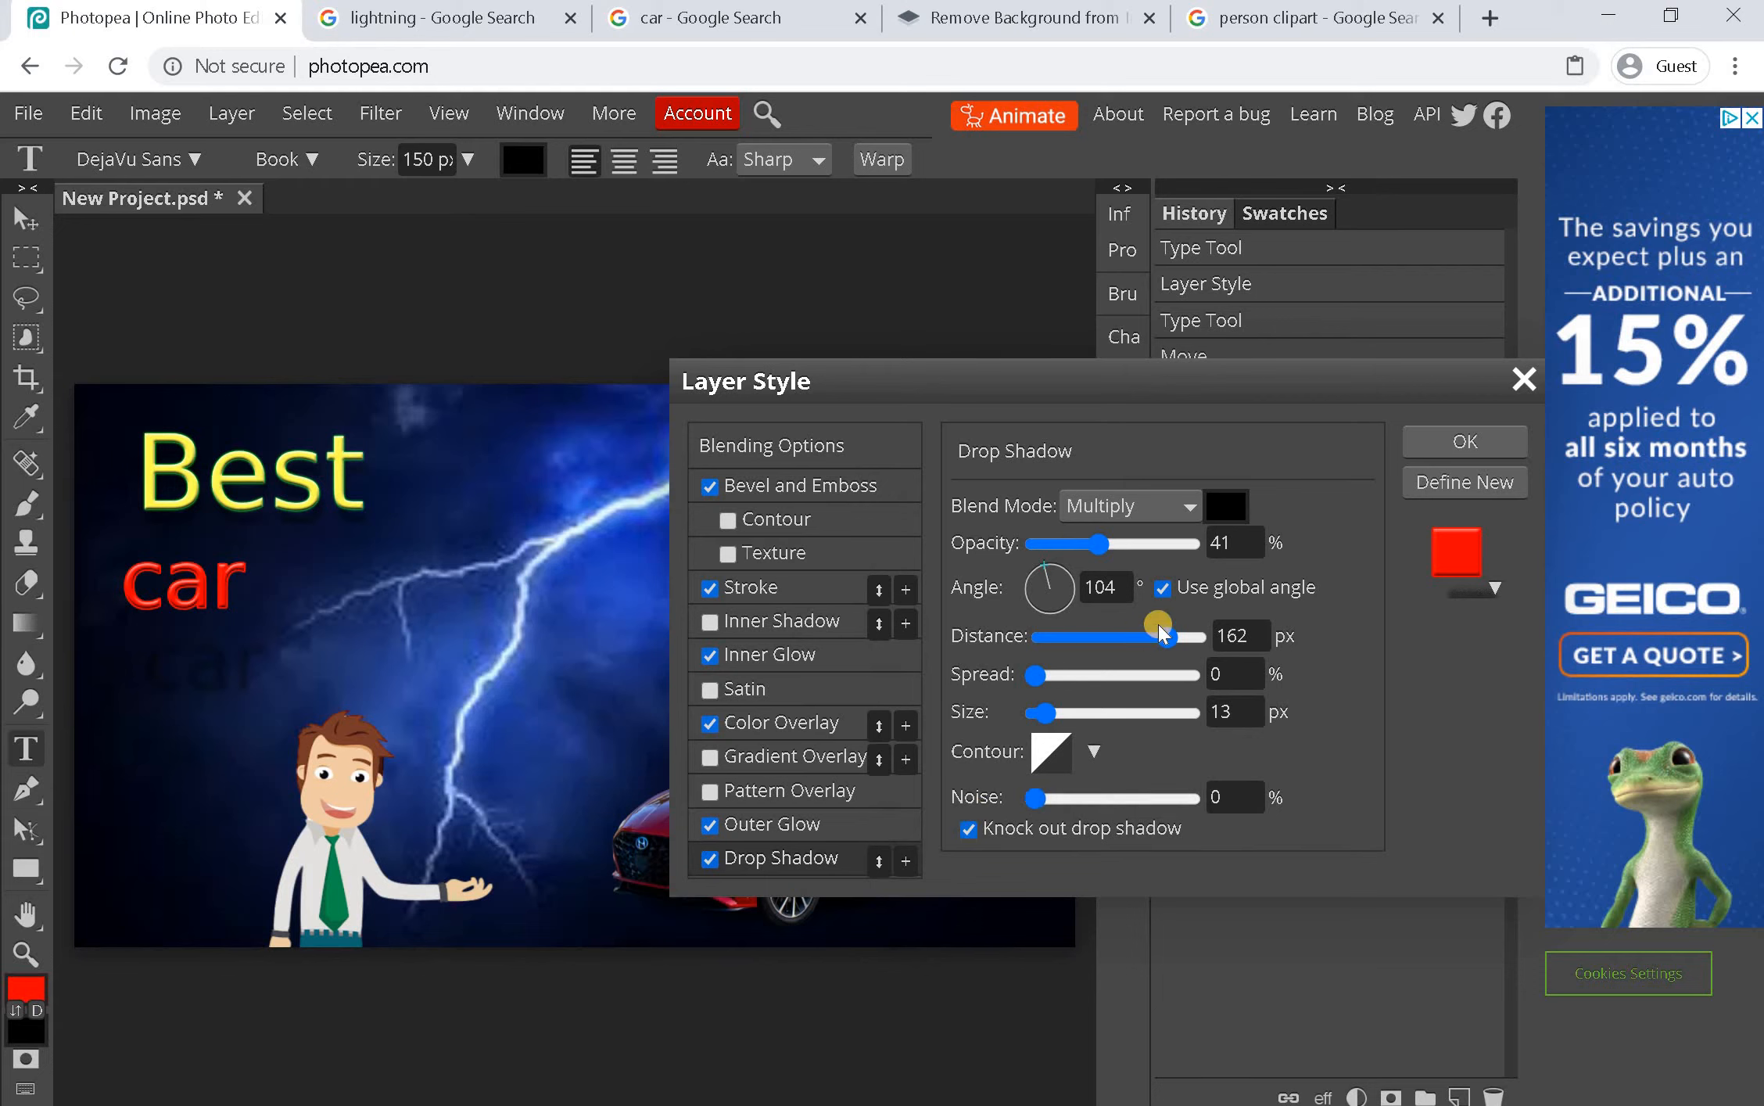
Set the drop shadow's distance to 200 px and its size to 0 px, keeping the Multiply blend mode
drag(1157, 623, 1198, 635)
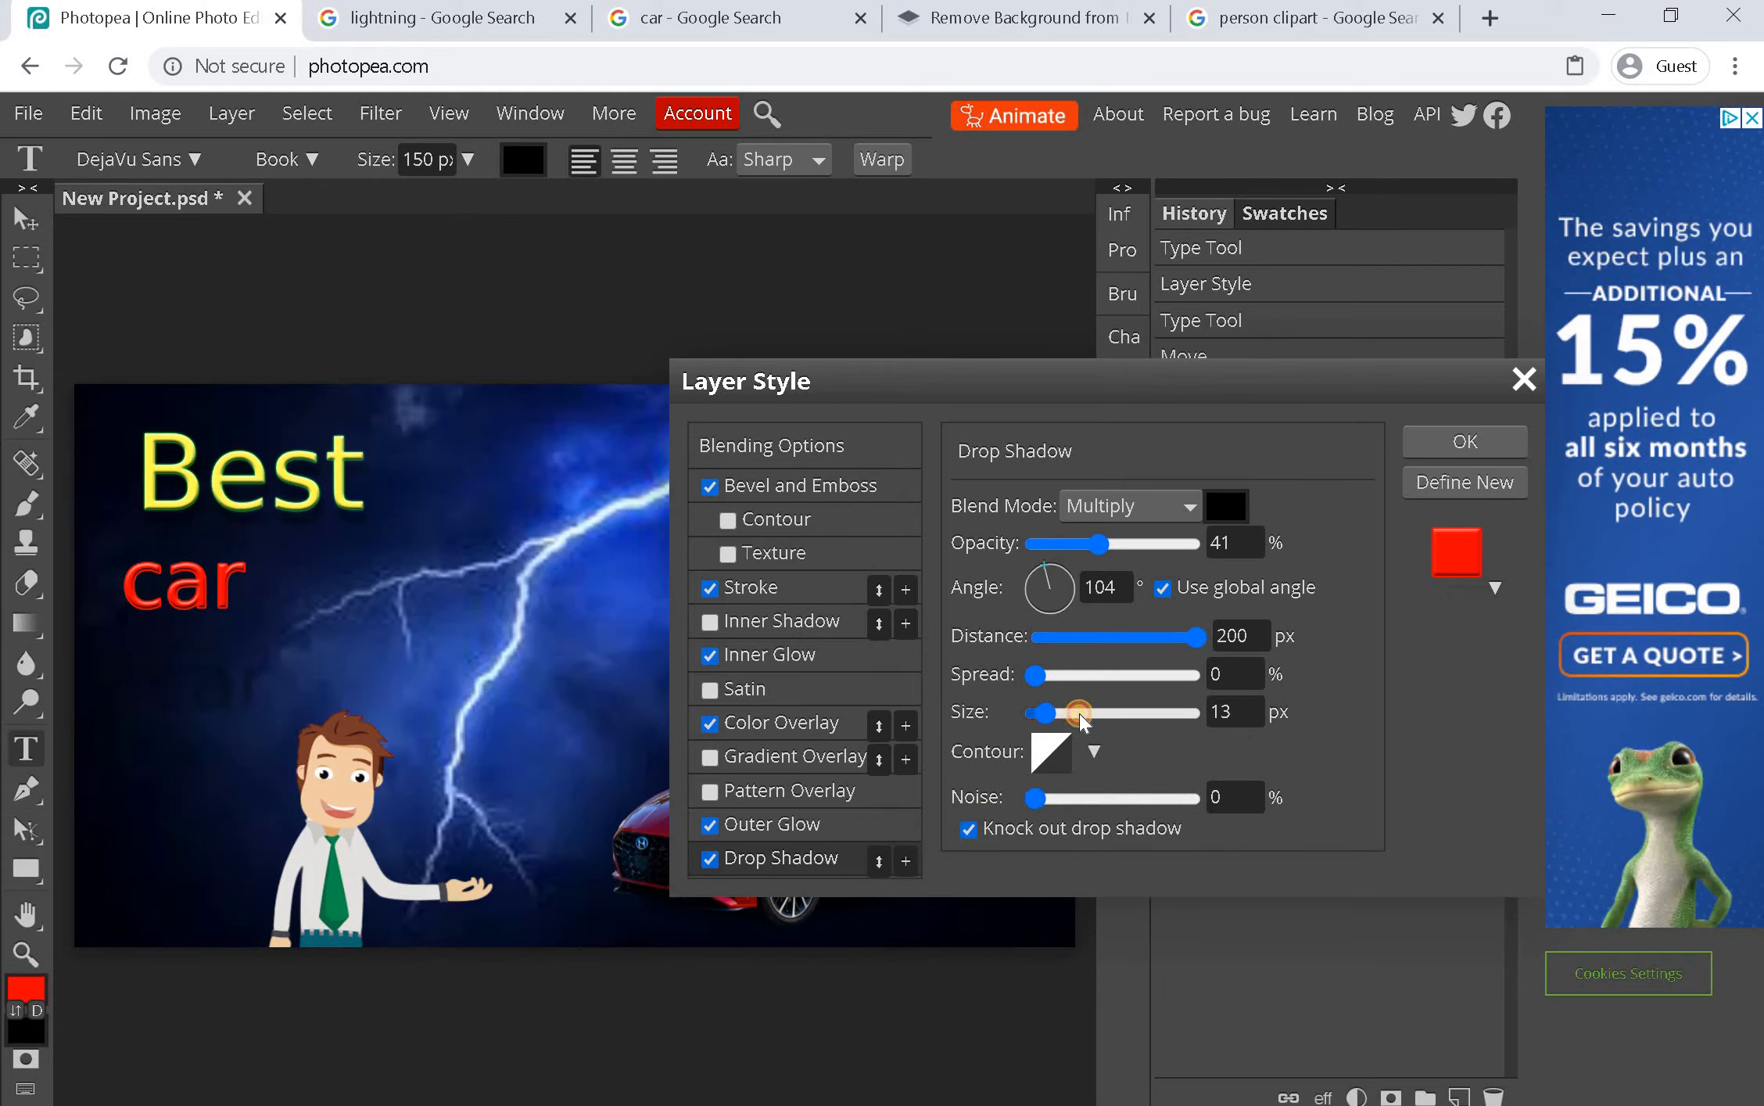
drag(1079, 712, 1008, 724)
click(1160, 508)
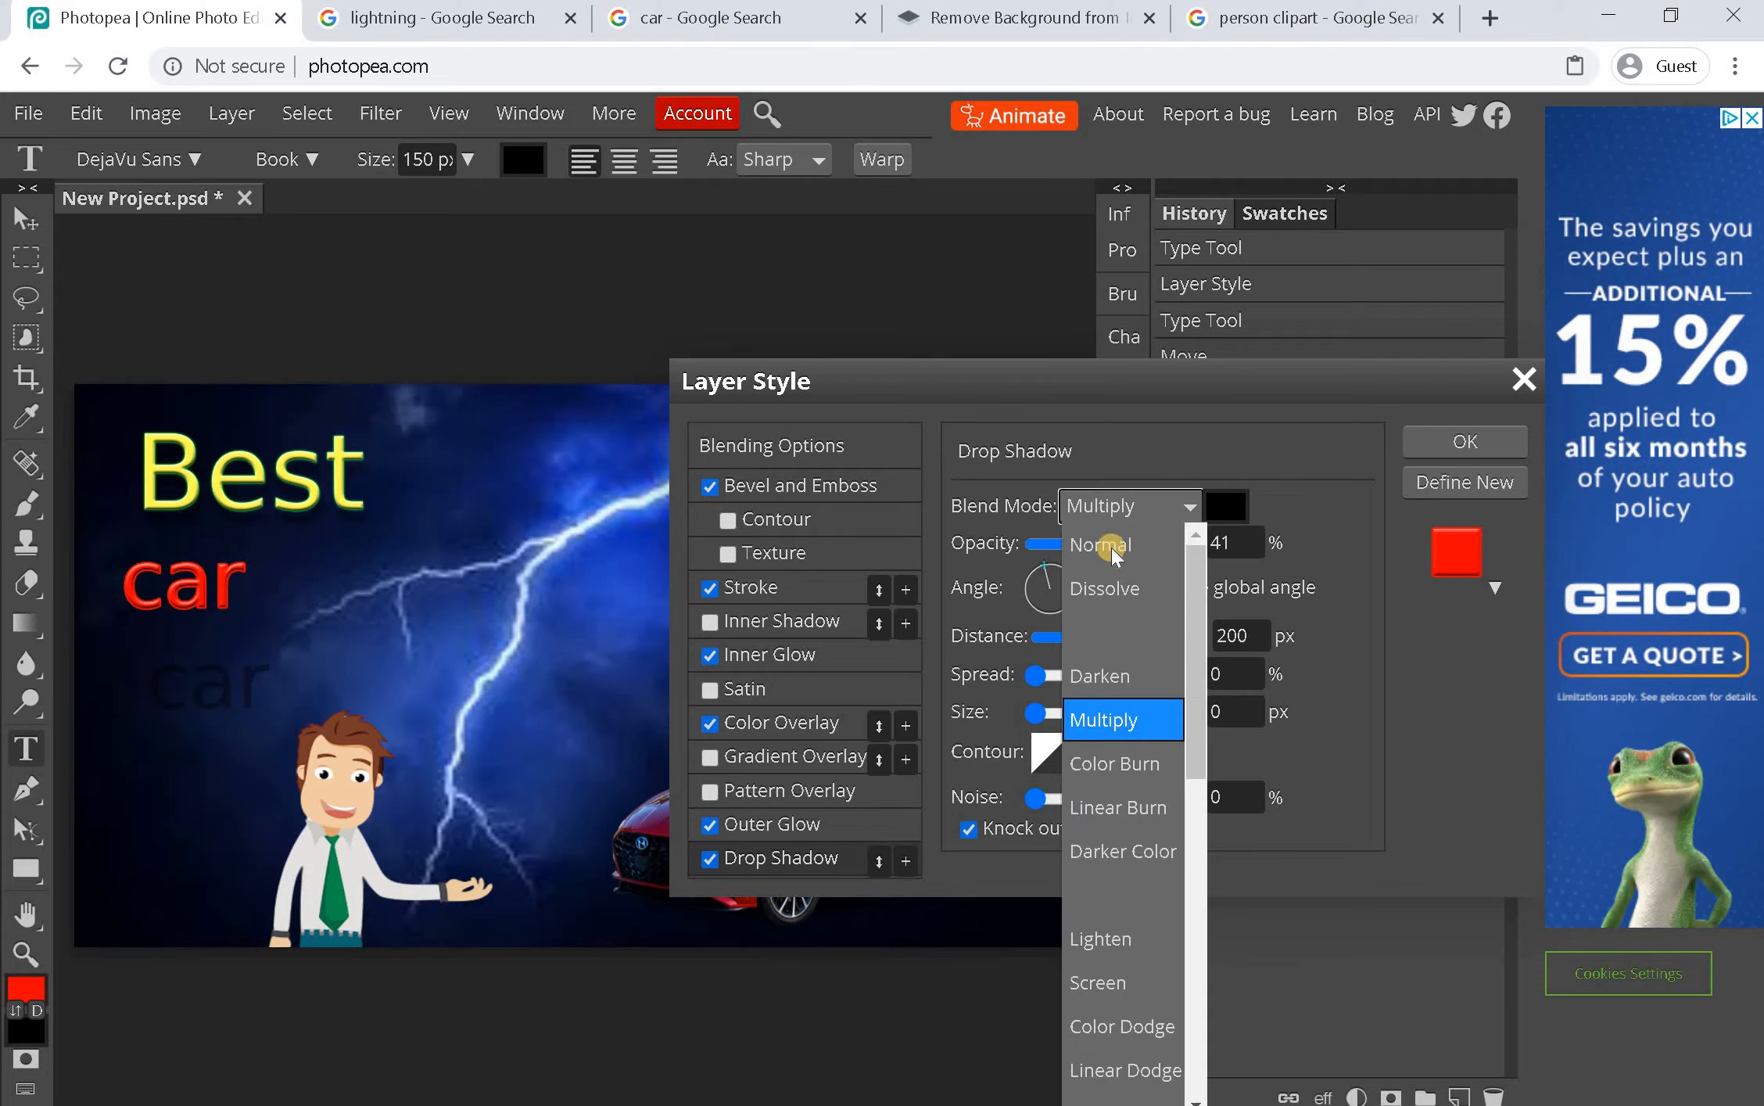
click(1269, 443)
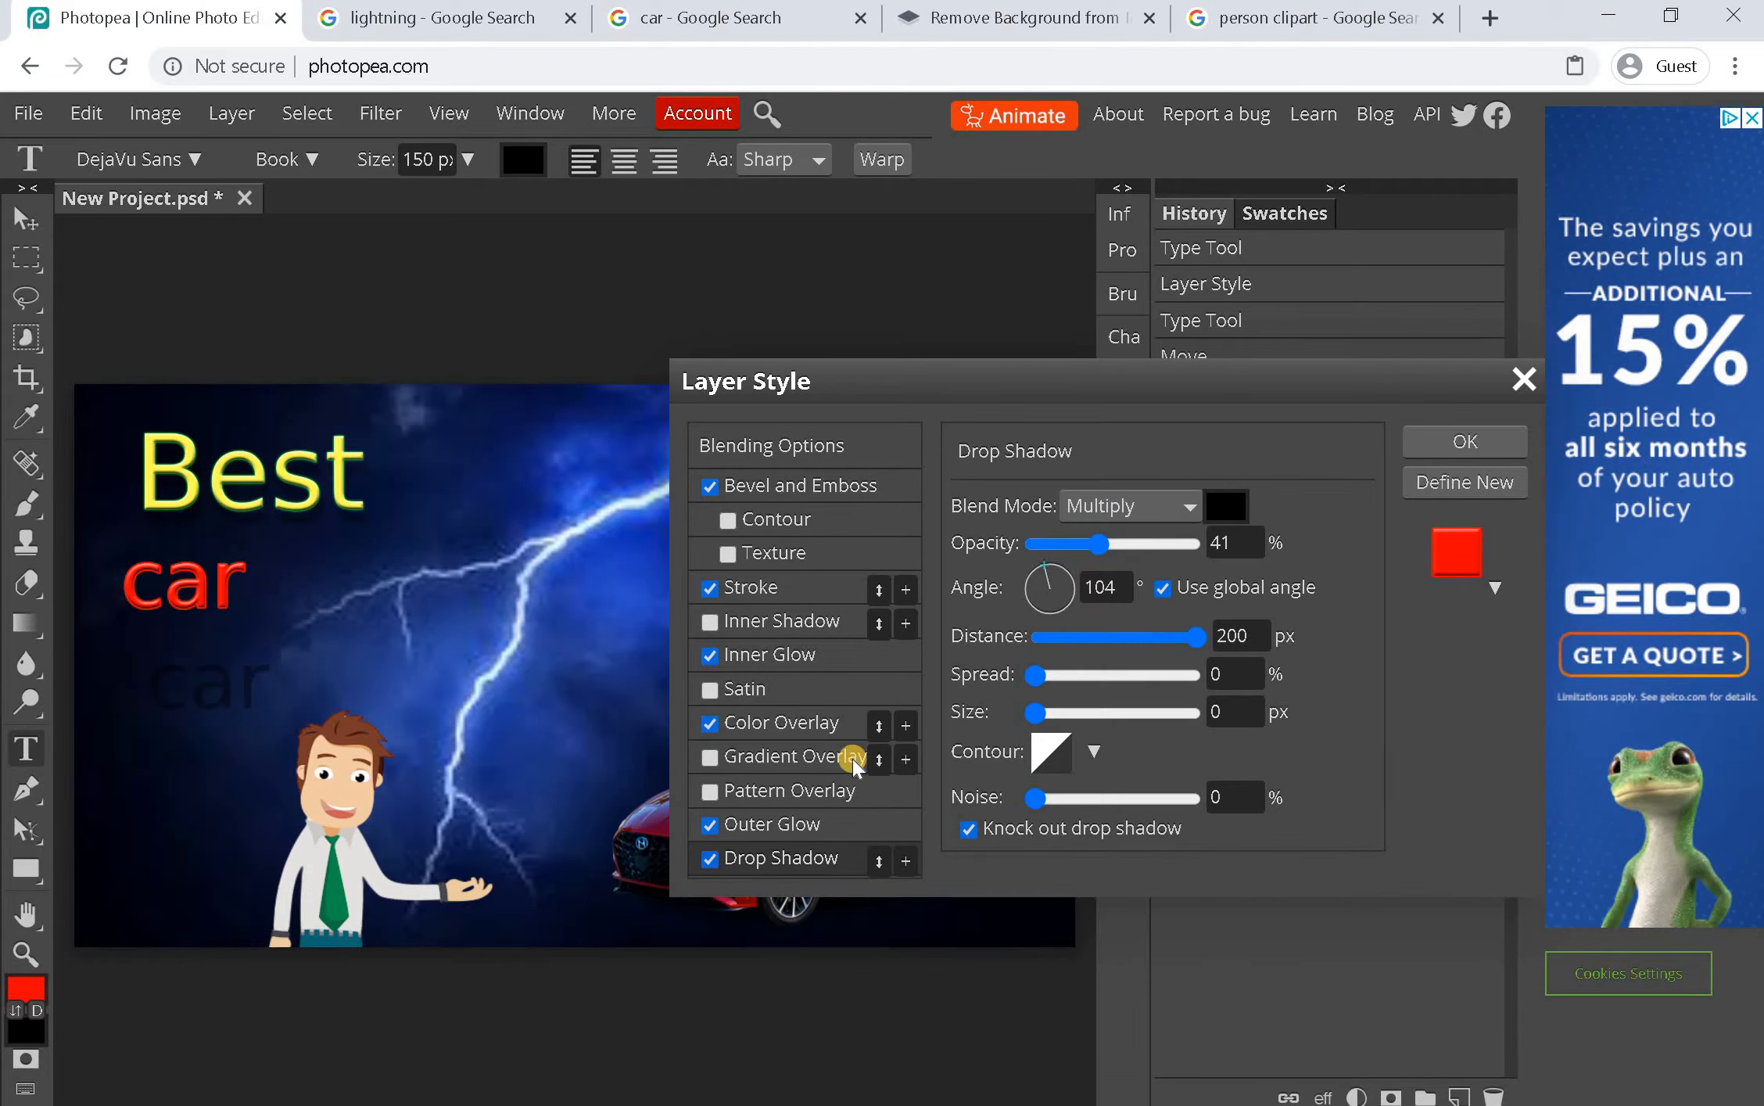
Enable Pattern Overlay with the yellow swirl pattern on the "car" text and apply the layer style
click(806, 786)
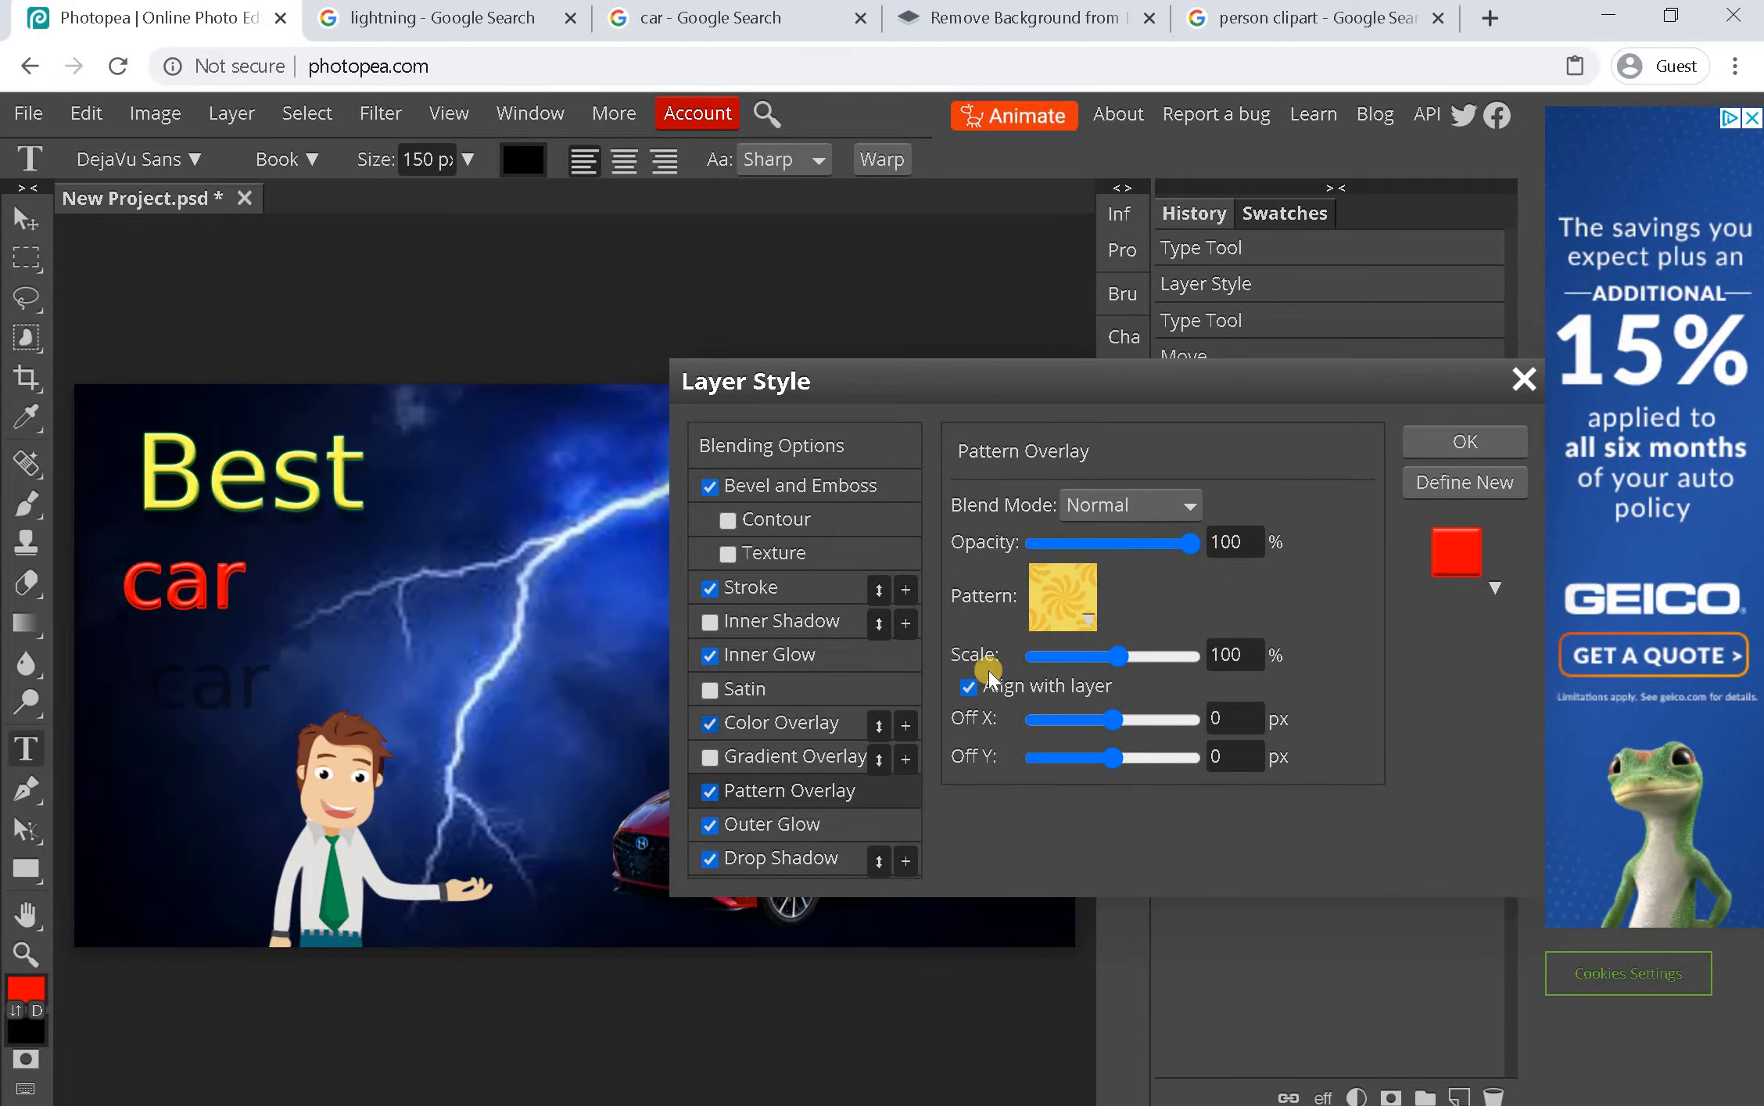
click(1506, 448)
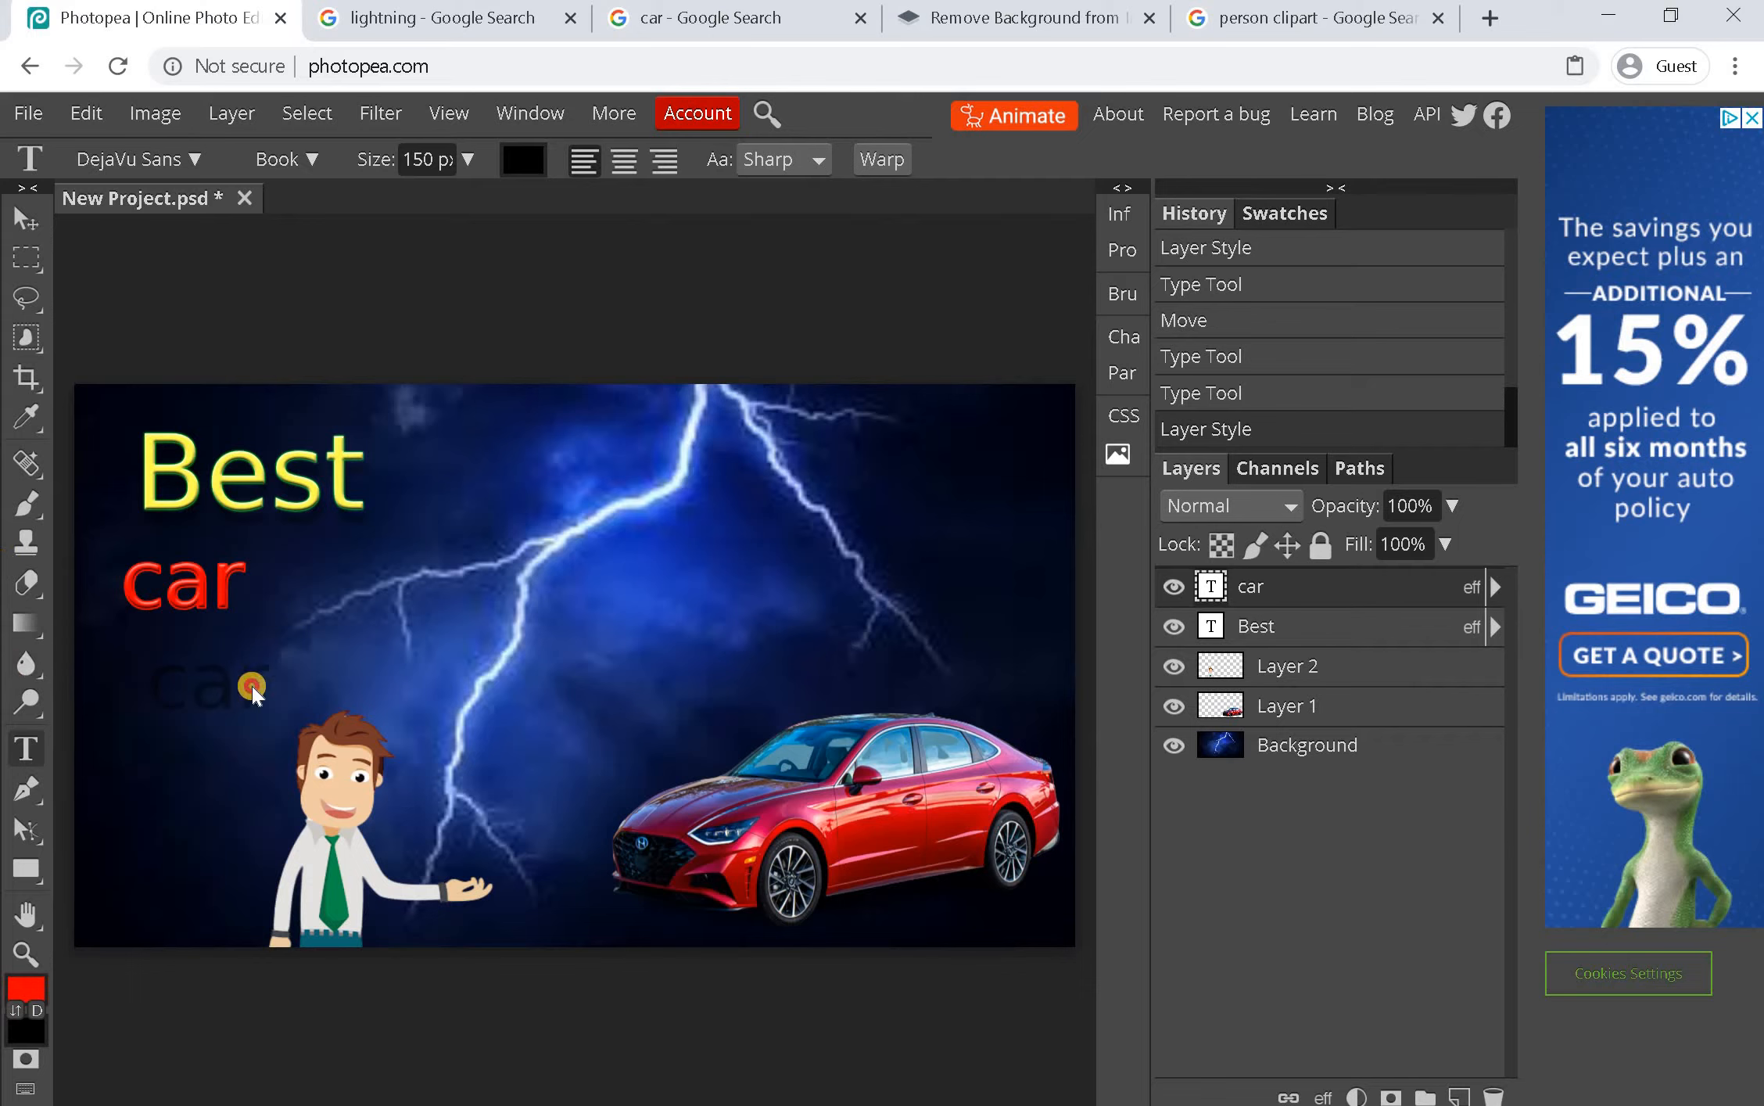
Add the text "deals" at 100 px in a text box below "car" and give it a red Color Overlay
drag(127, 615, 304, 756)
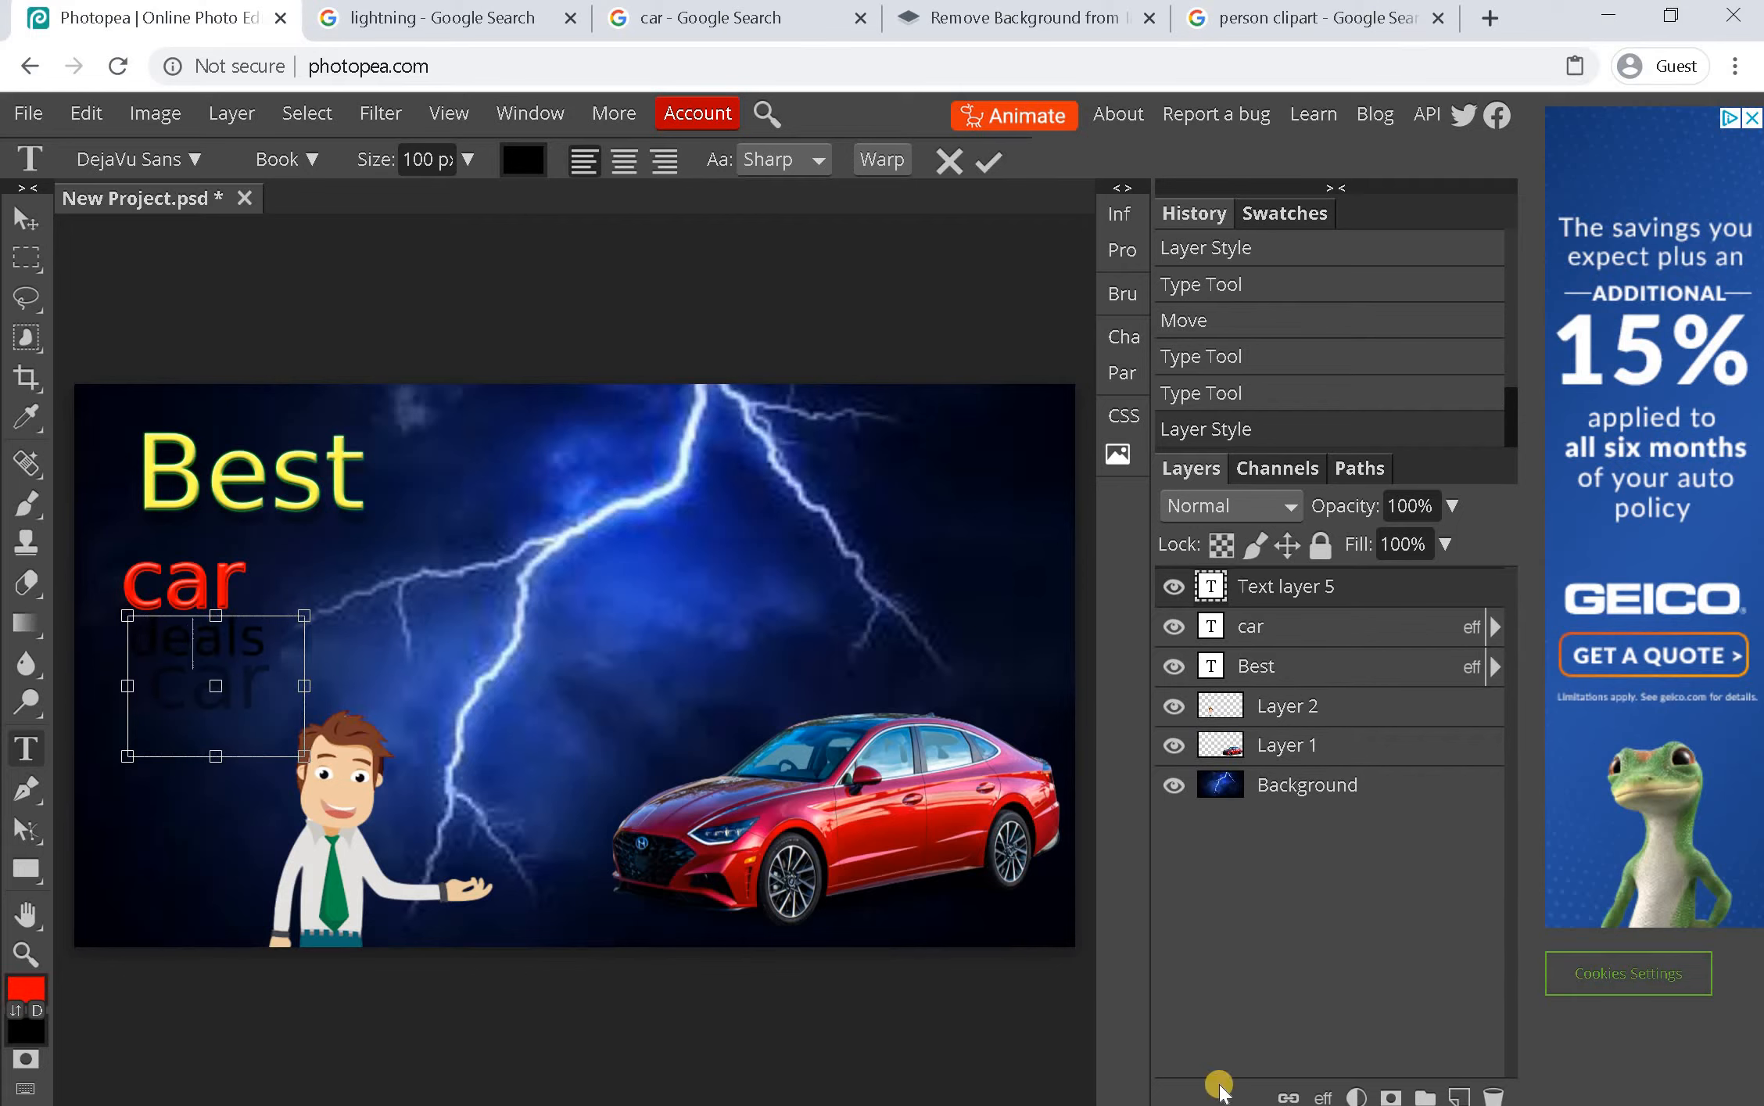
key(ctrl+a)
click(1327, 1096)
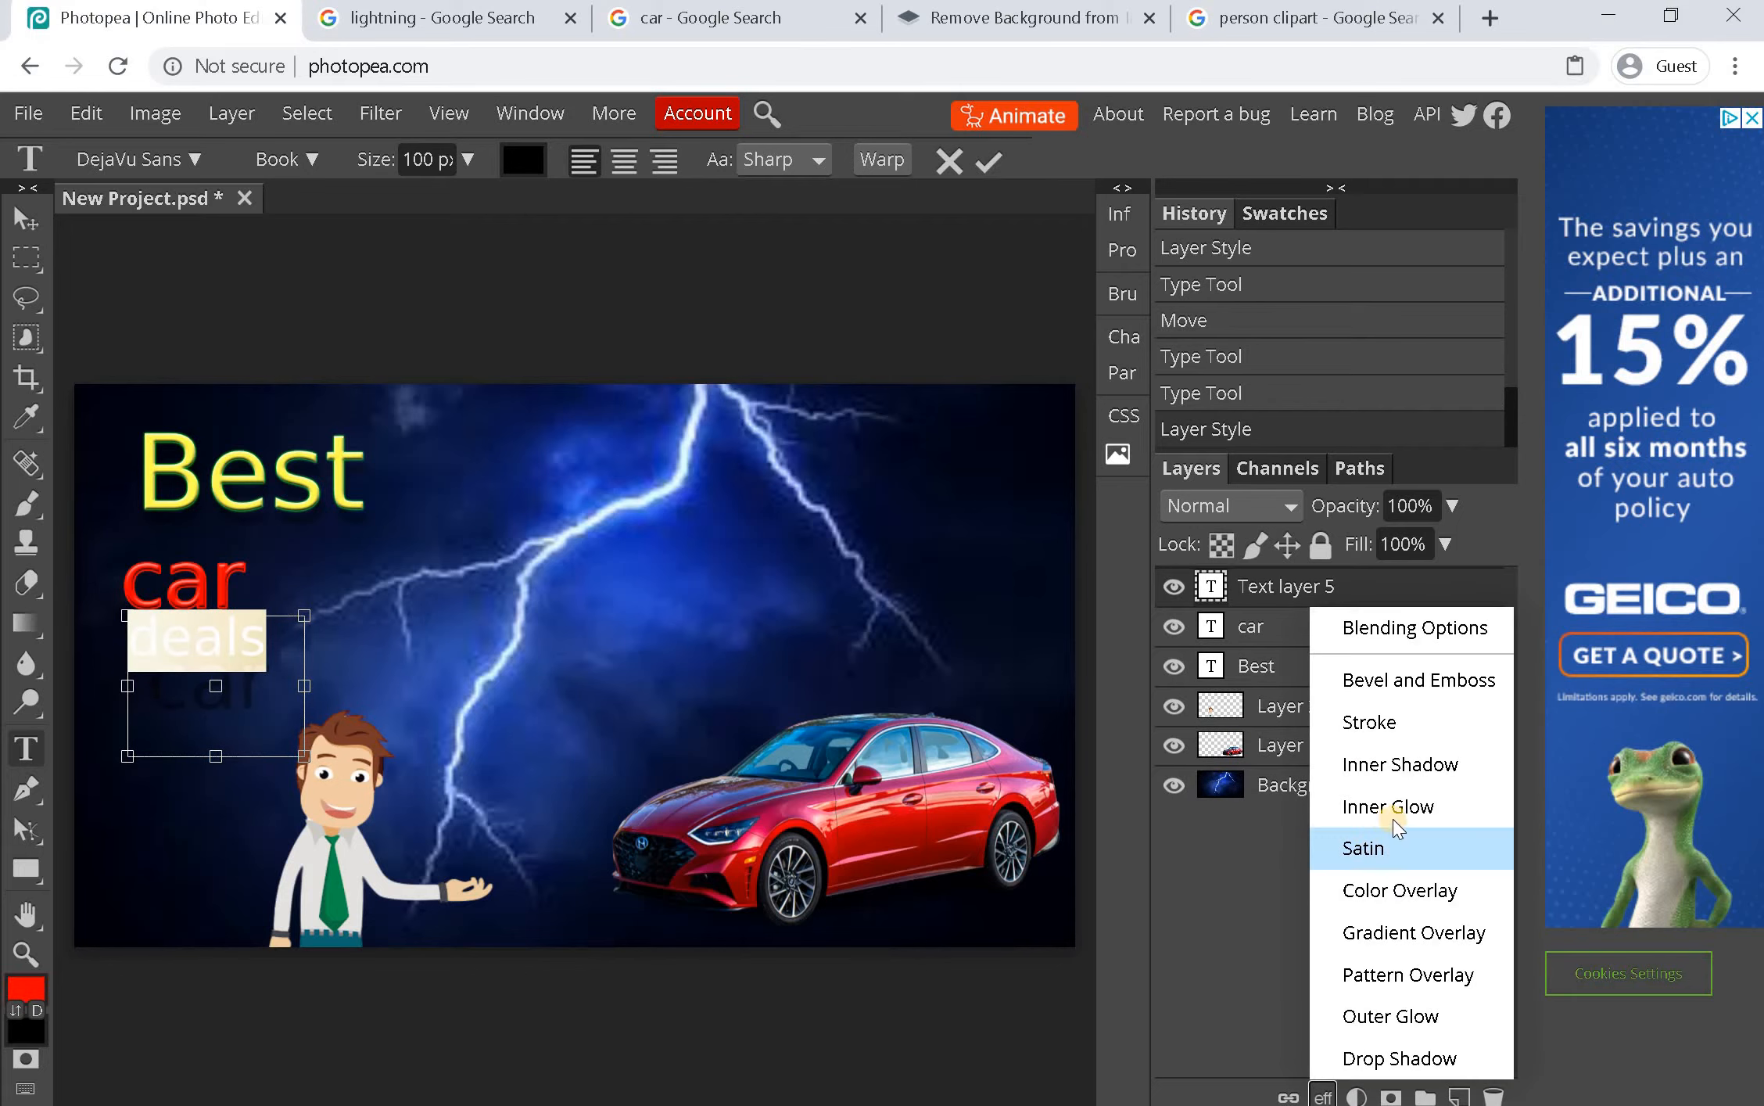
click(1406, 893)
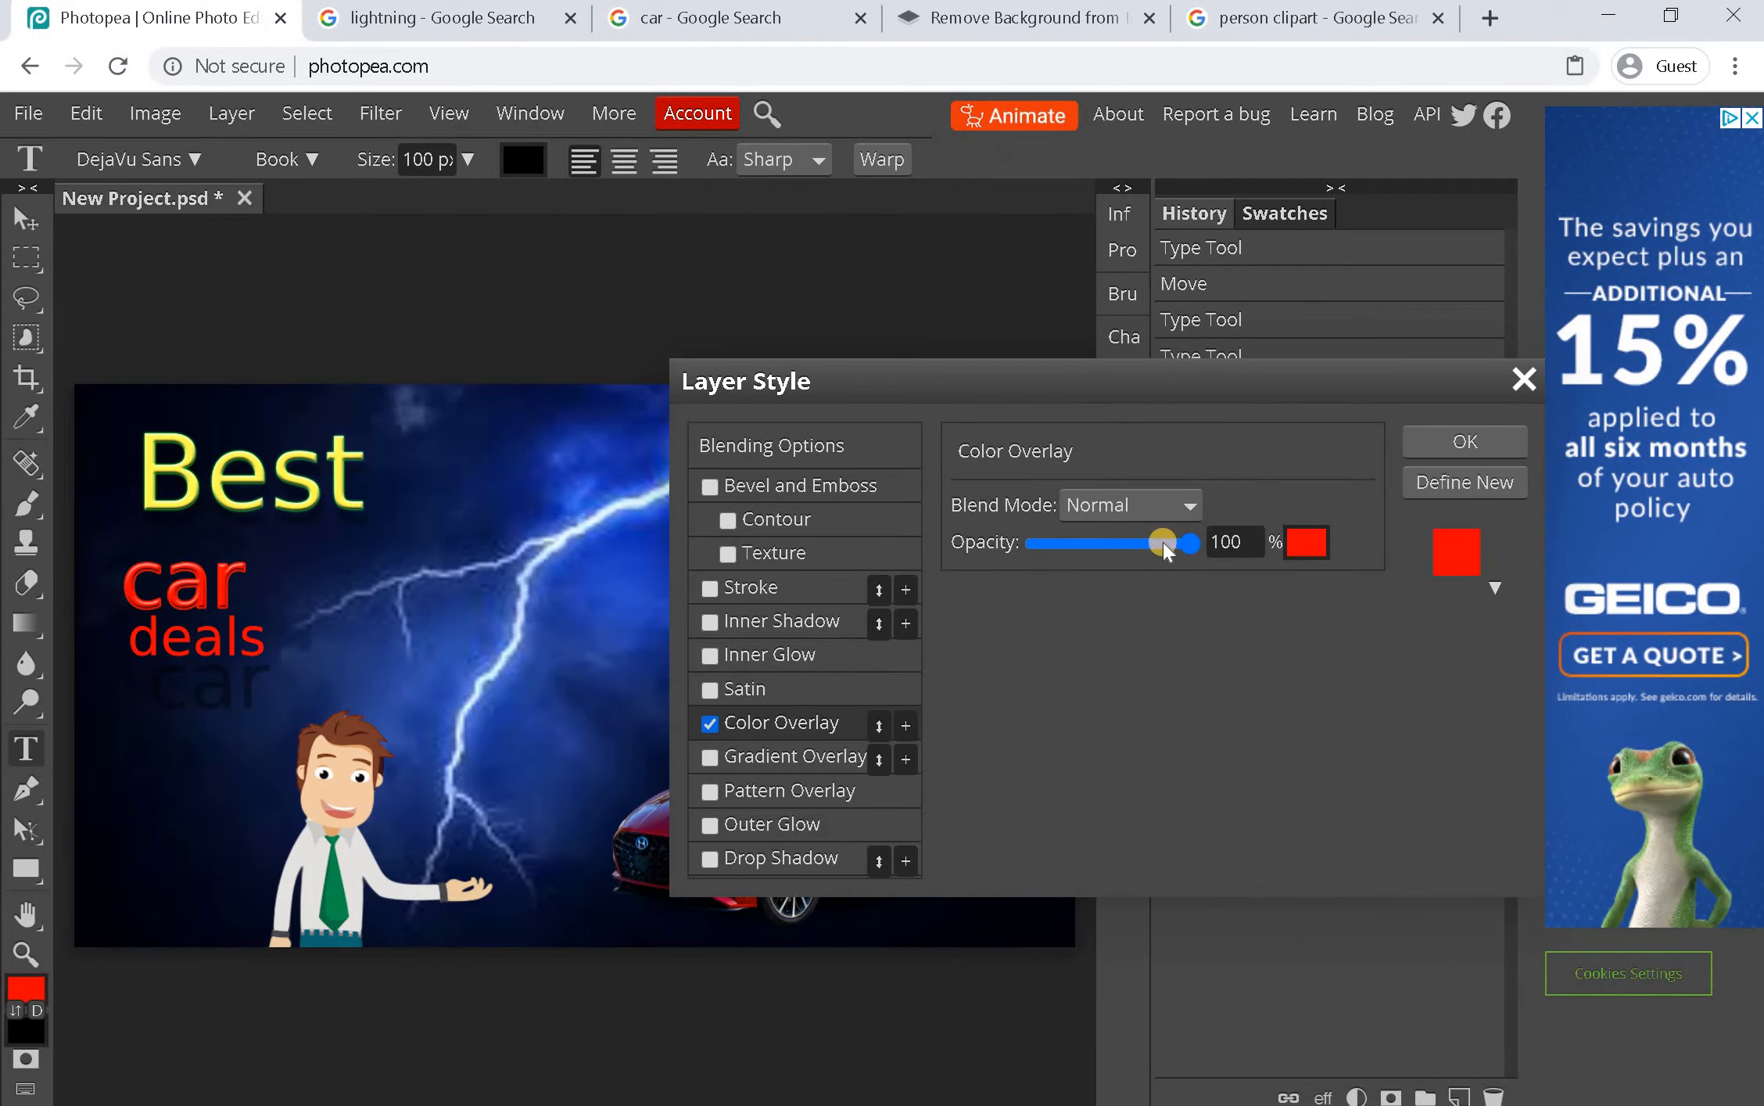
click(1439, 542)
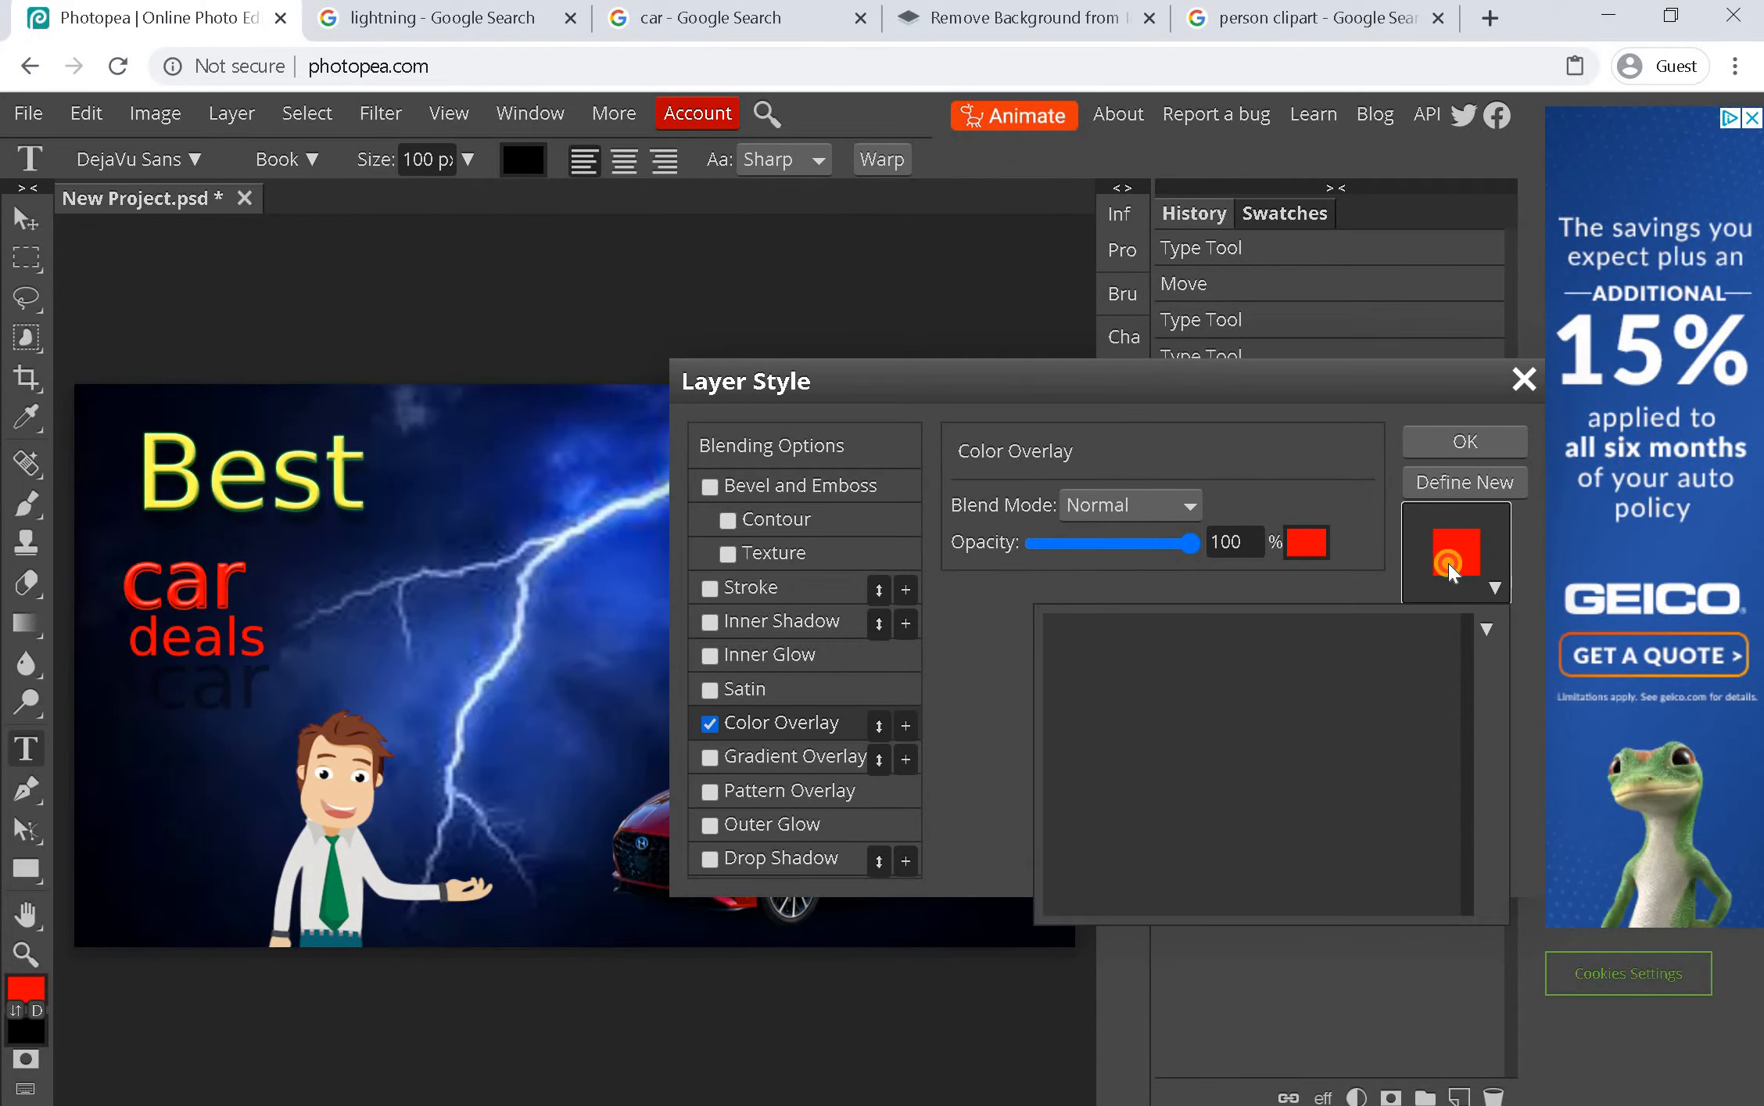
Enable Bevel and Emboss, Stroke and Inner Shadow on the "deals" text
click(762, 591)
click(759, 562)
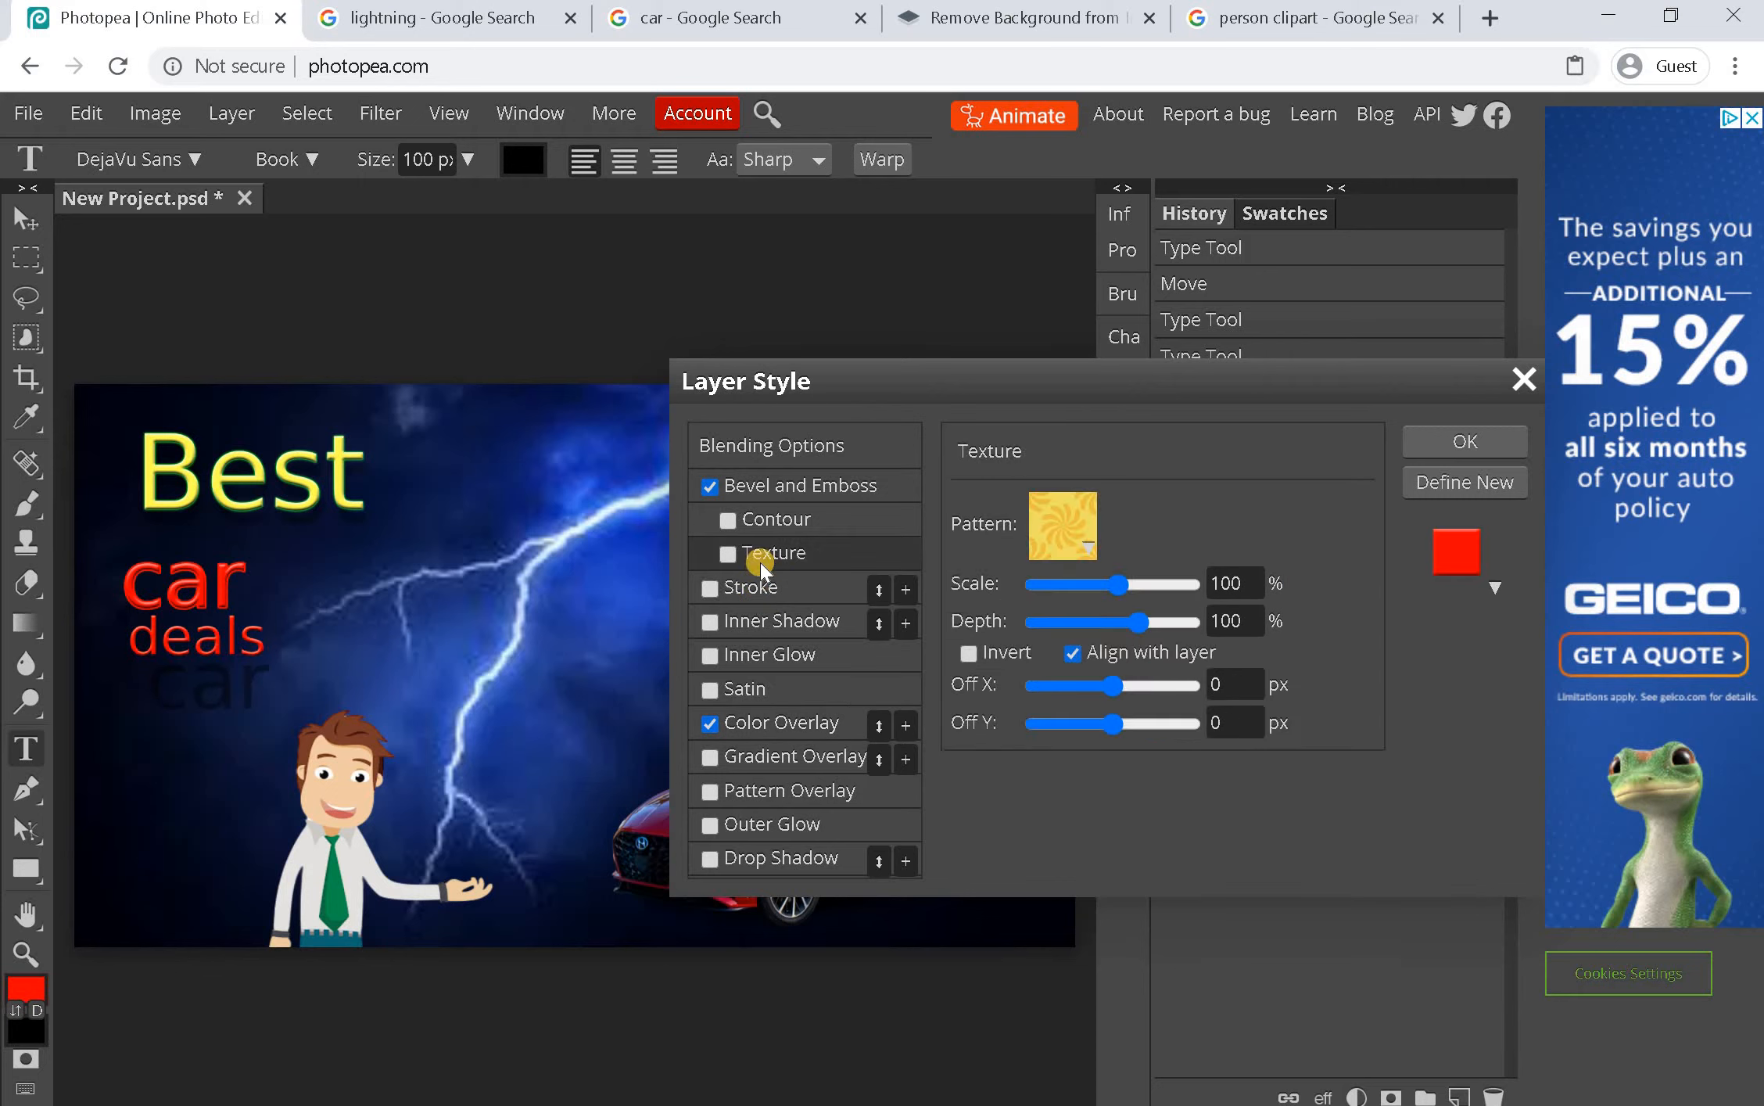
click(761, 583)
click(773, 559)
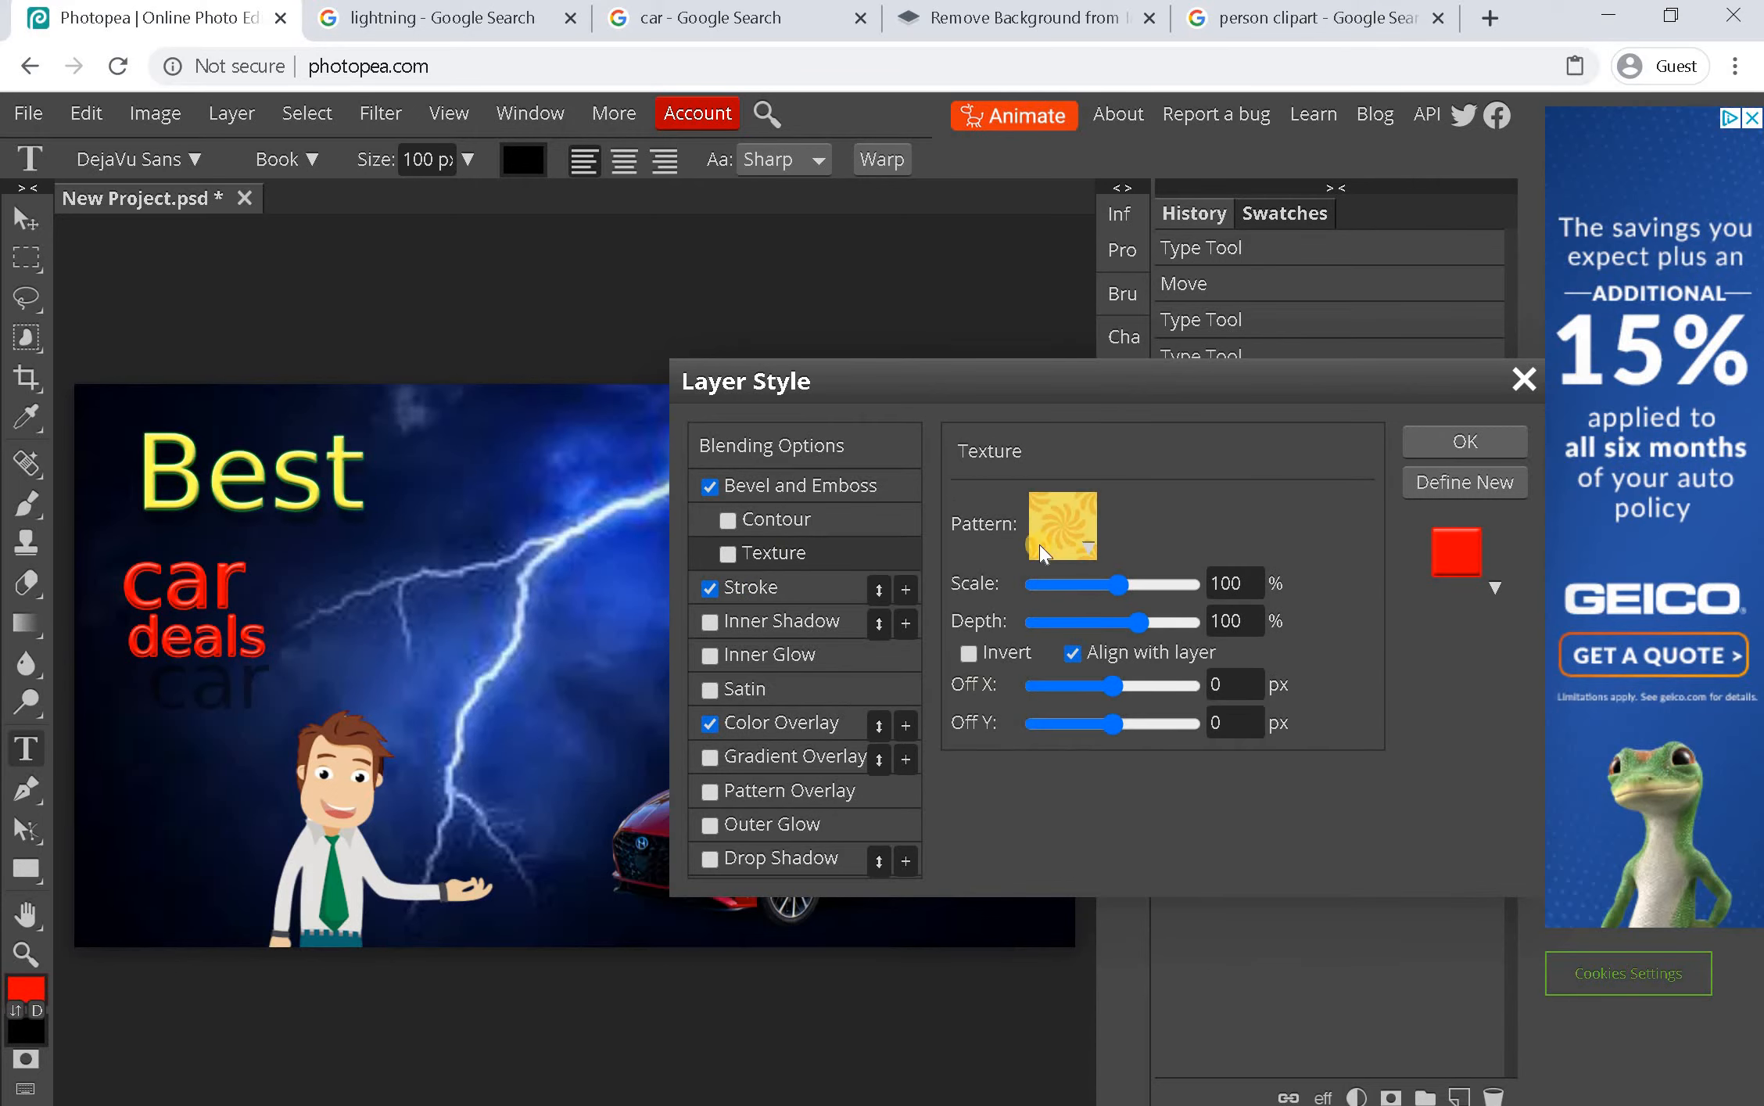
click(743, 587)
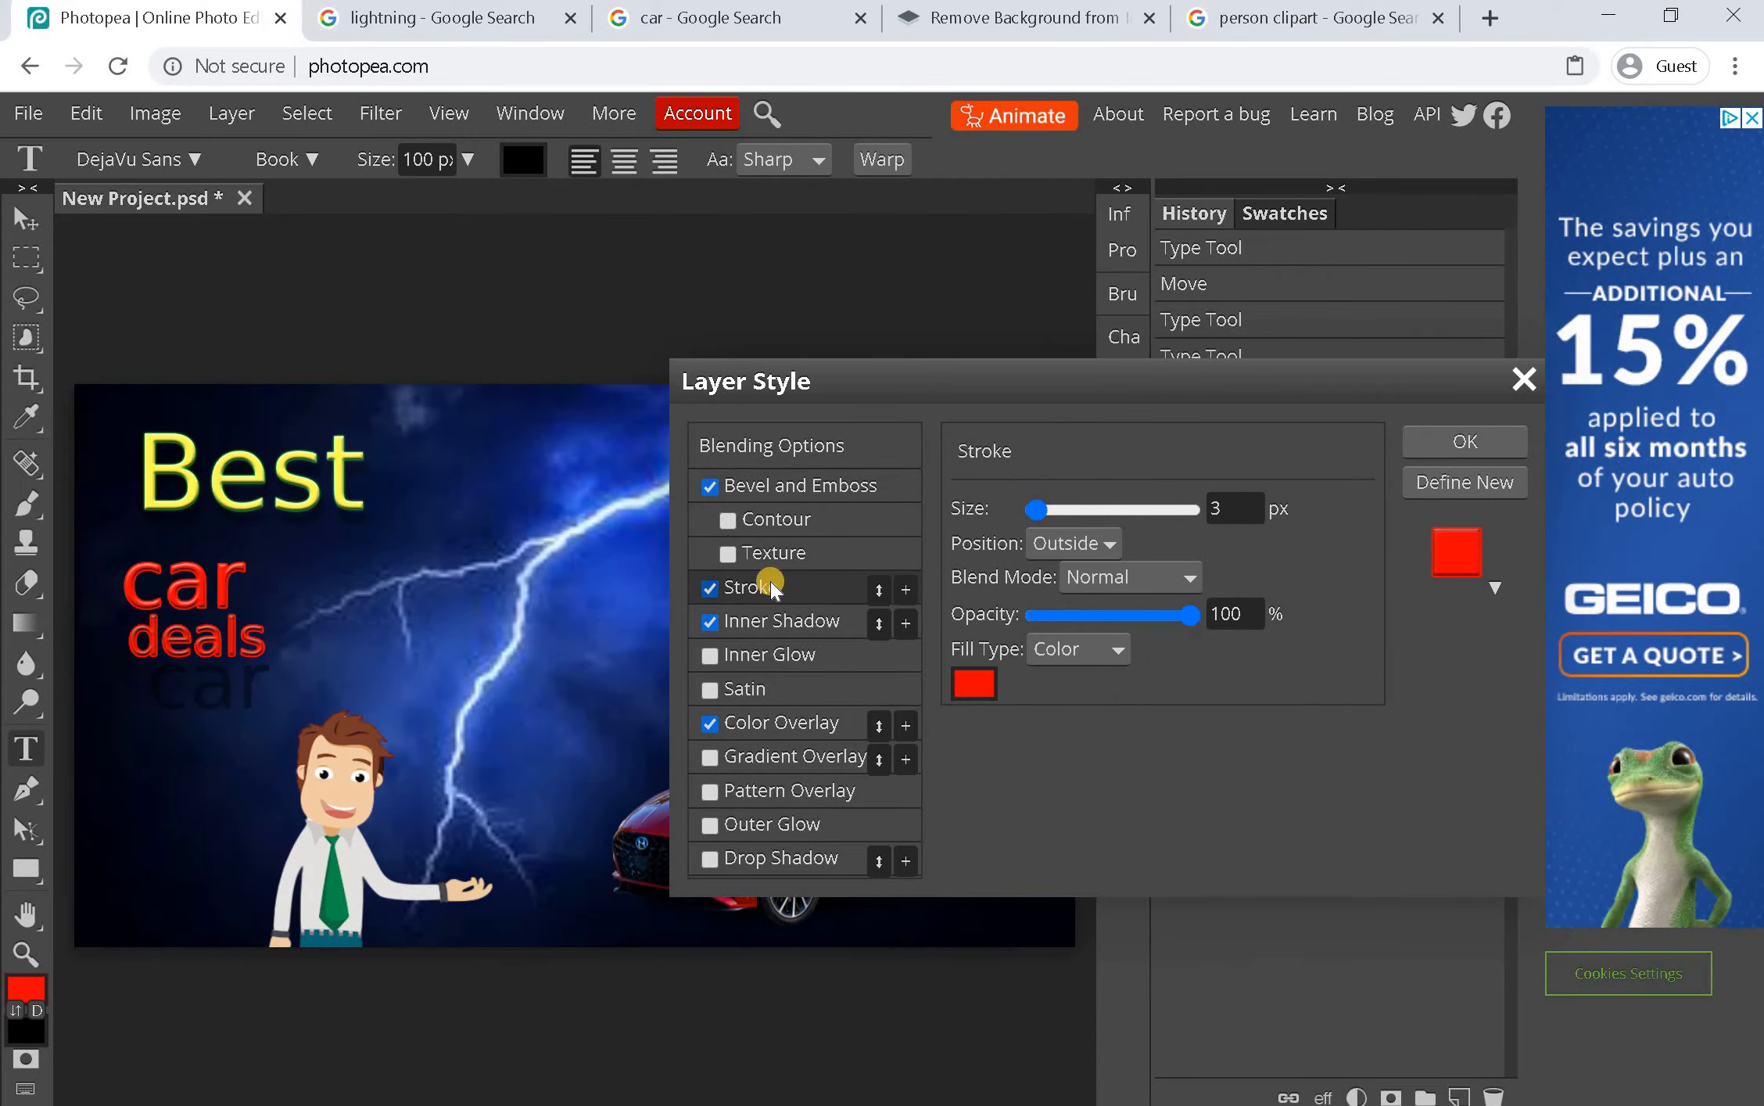
Set the "deals" stroke colour to white ffffff and its size to 4 px, keeping the Normal blend mode
click(974, 682)
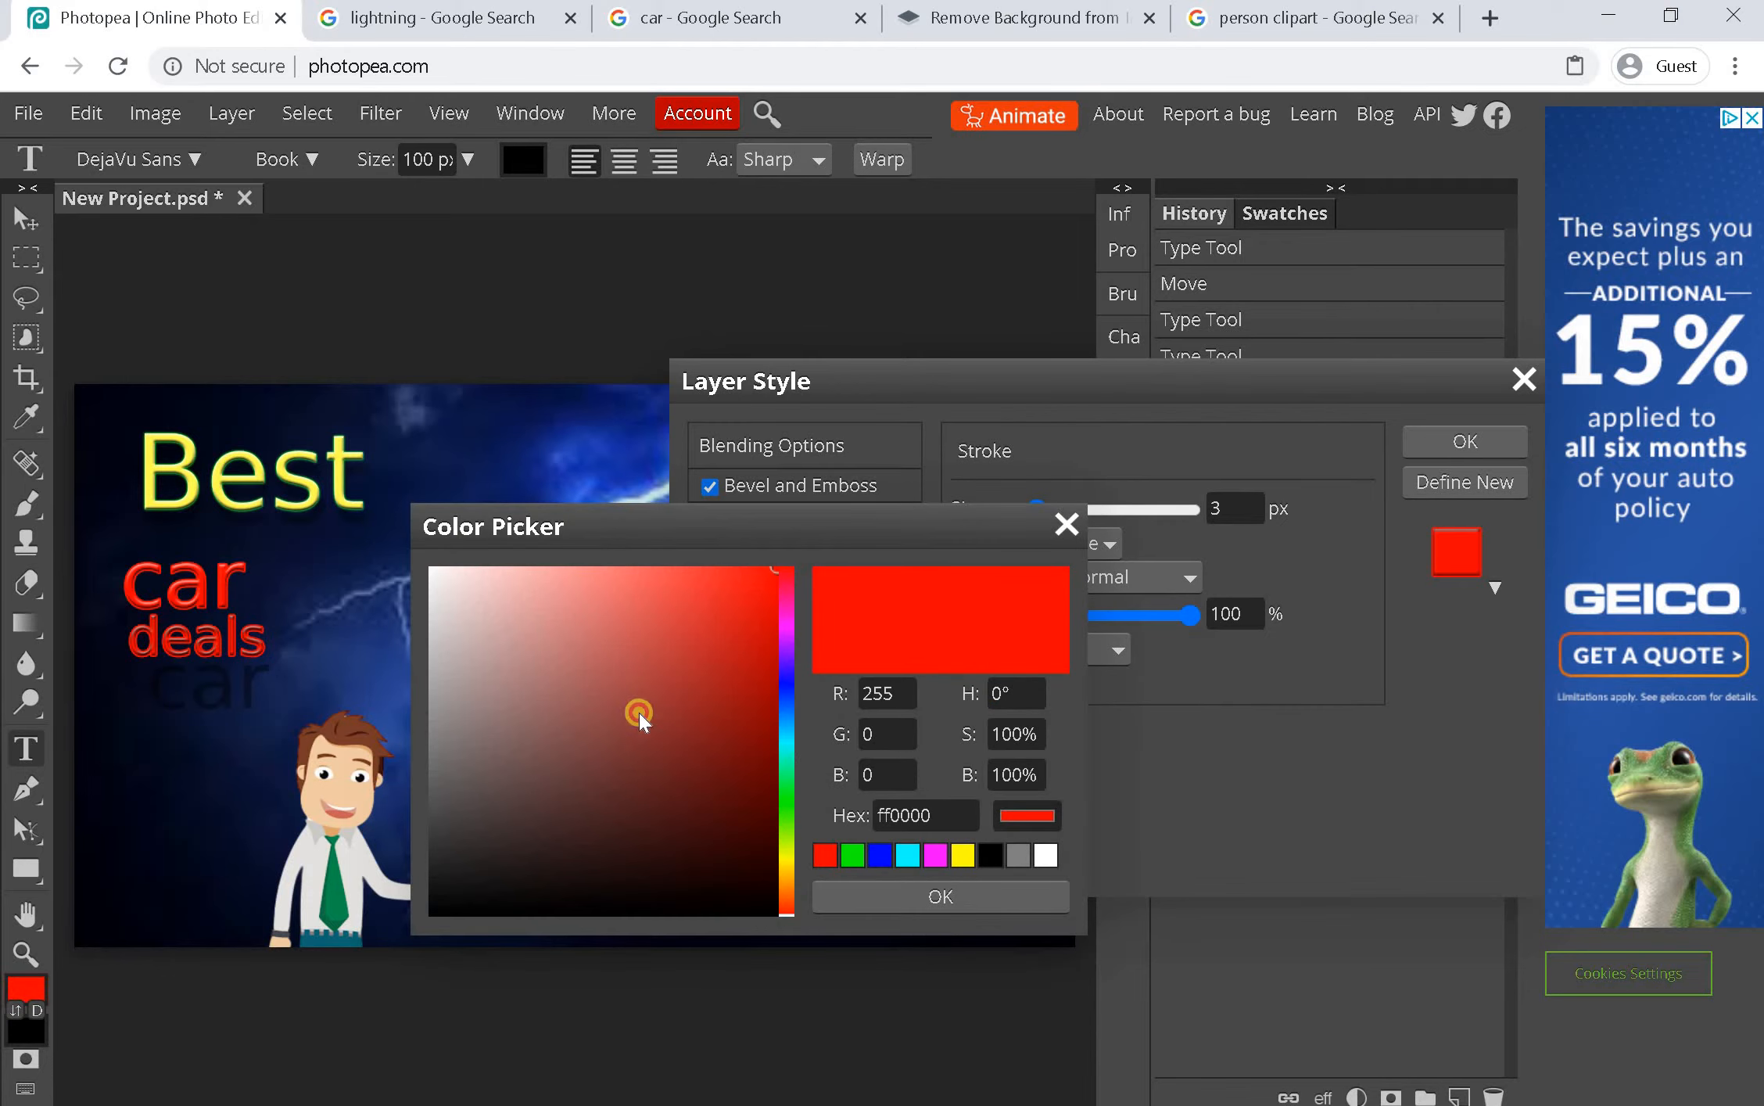
mouse_move(640, 712)
mouse_down()
mouse_move(597, 636)
mouse_move(438, 630)
mouse_move(556, 679)
mouse_move(490, 721)
mouse_up()
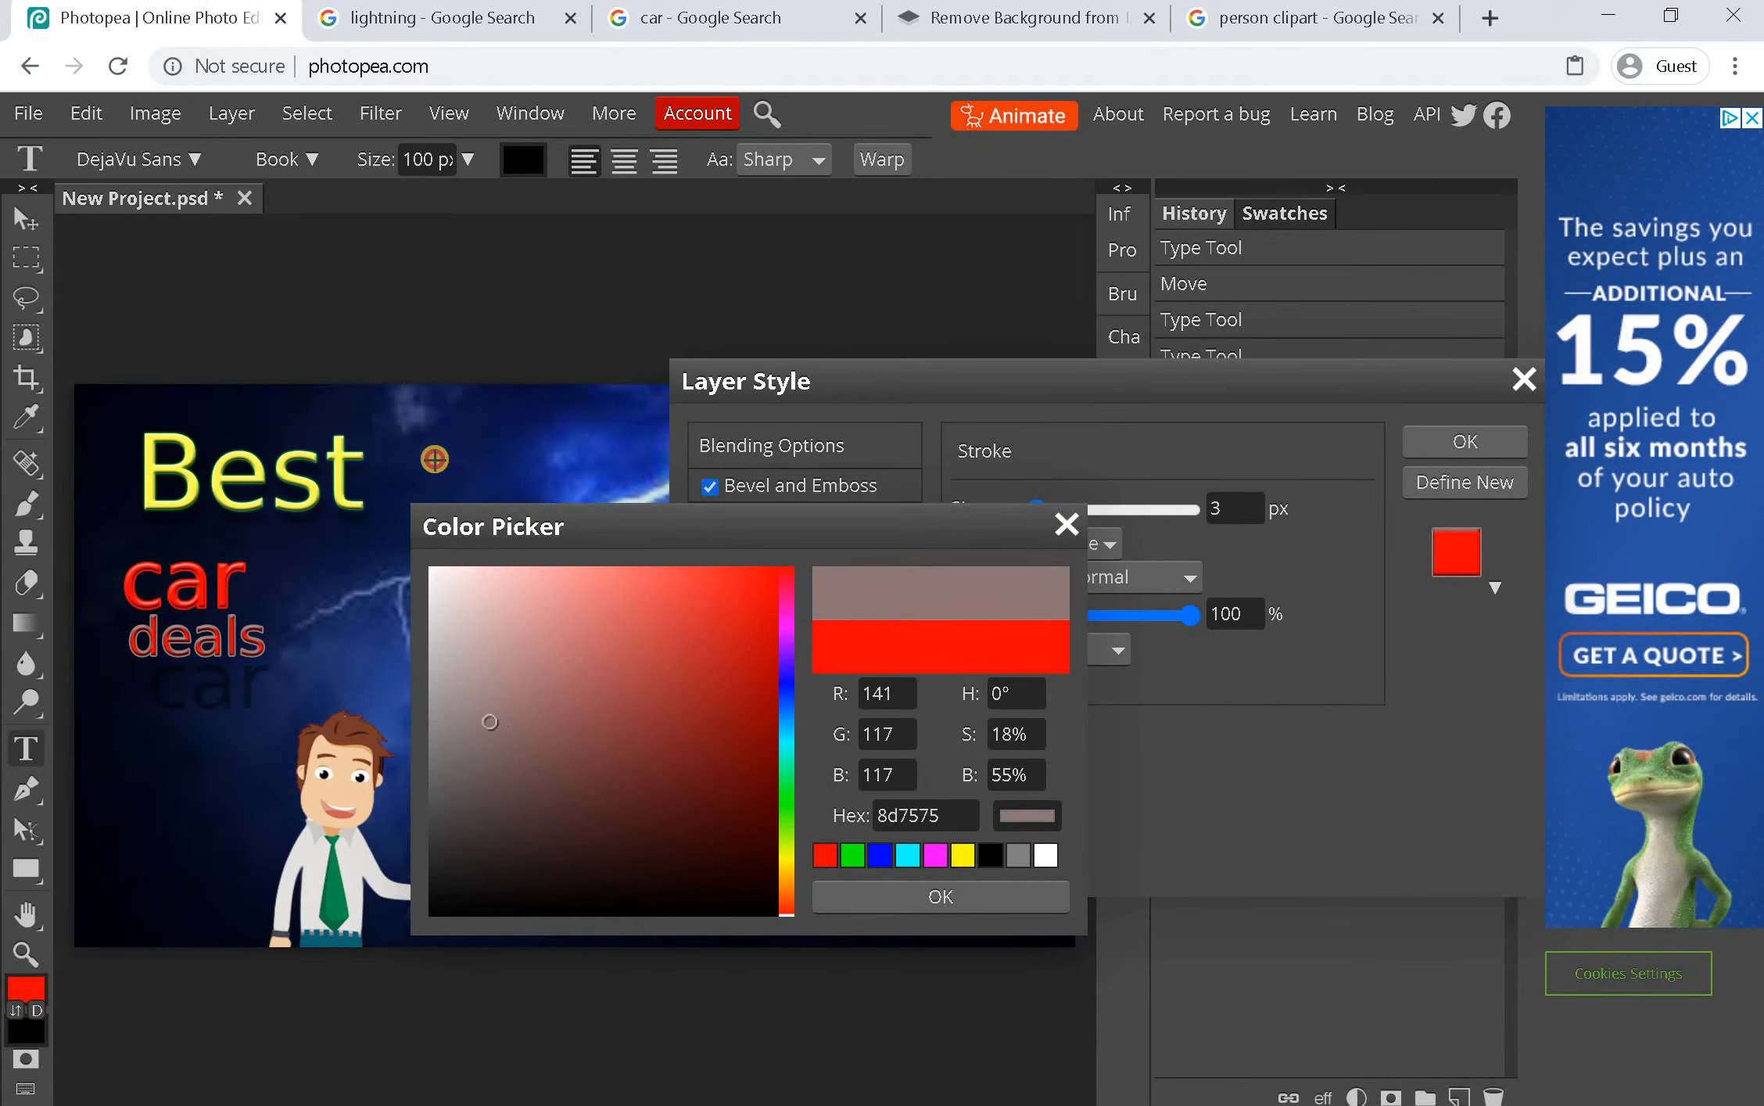
drag(435, 459, 334, 445)
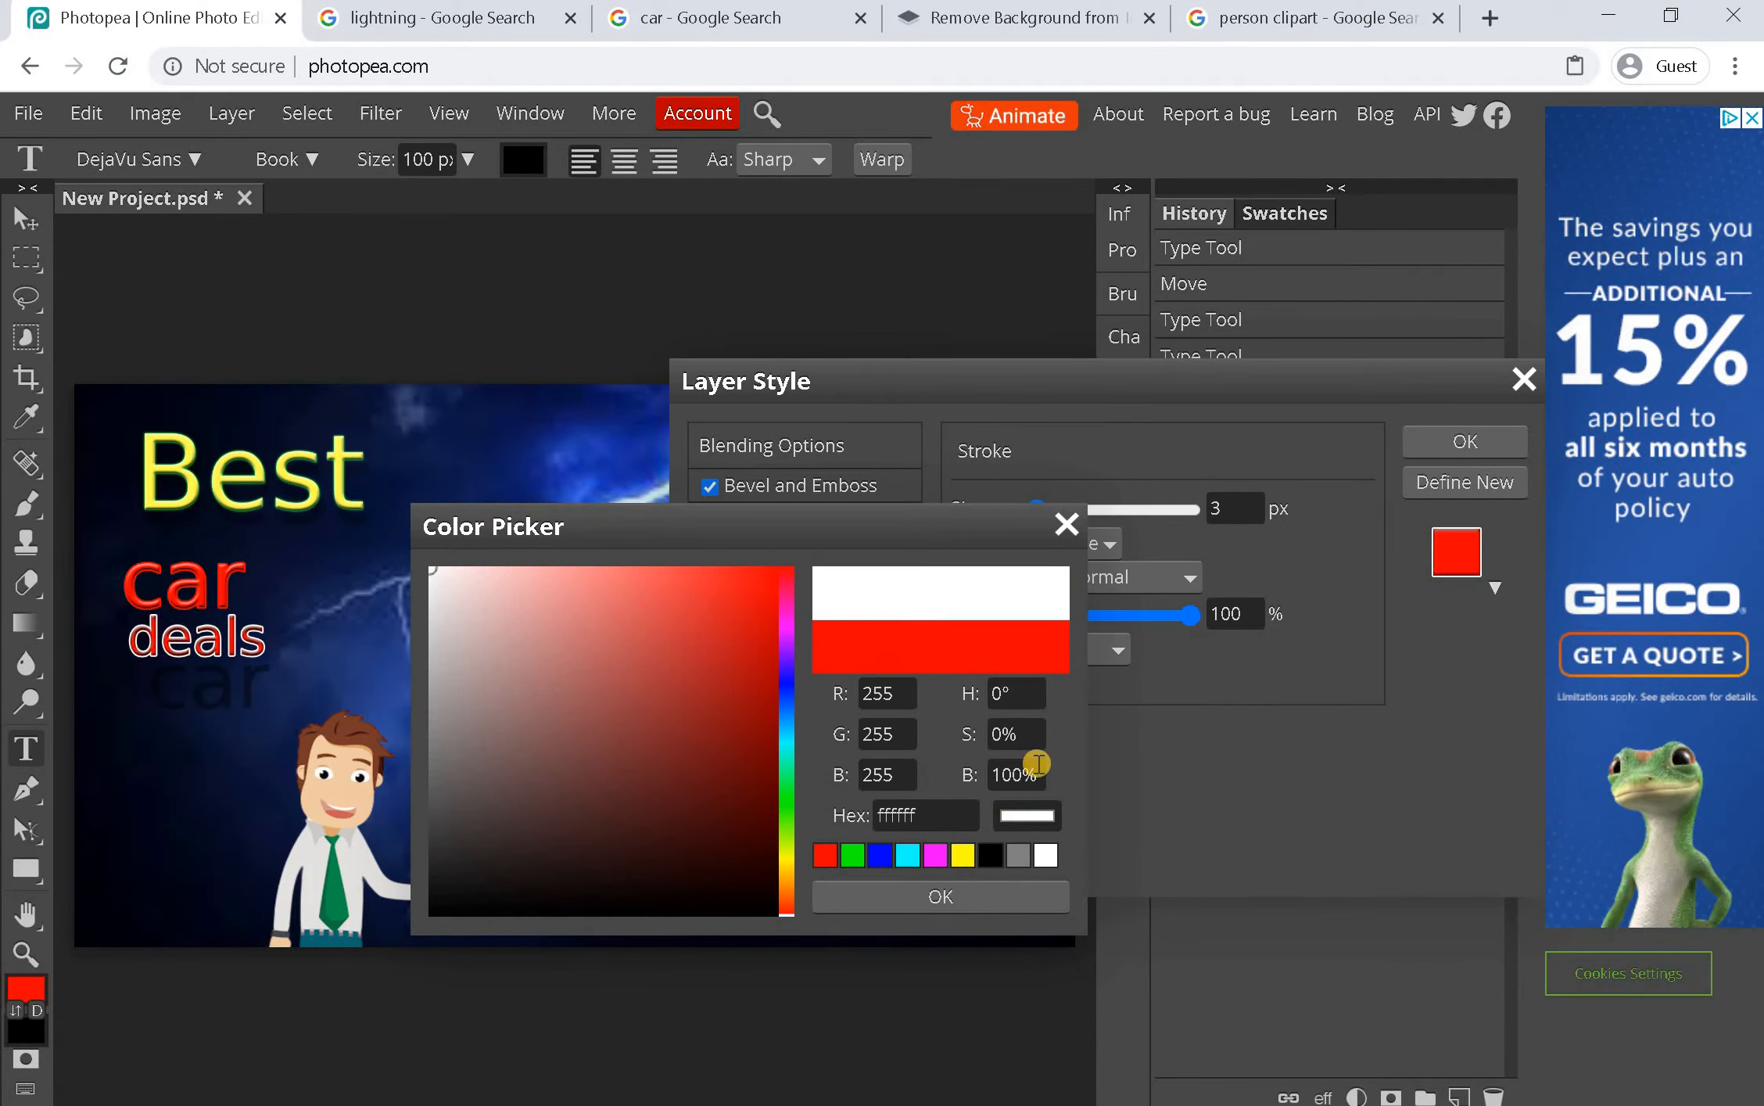
click(966, 896)
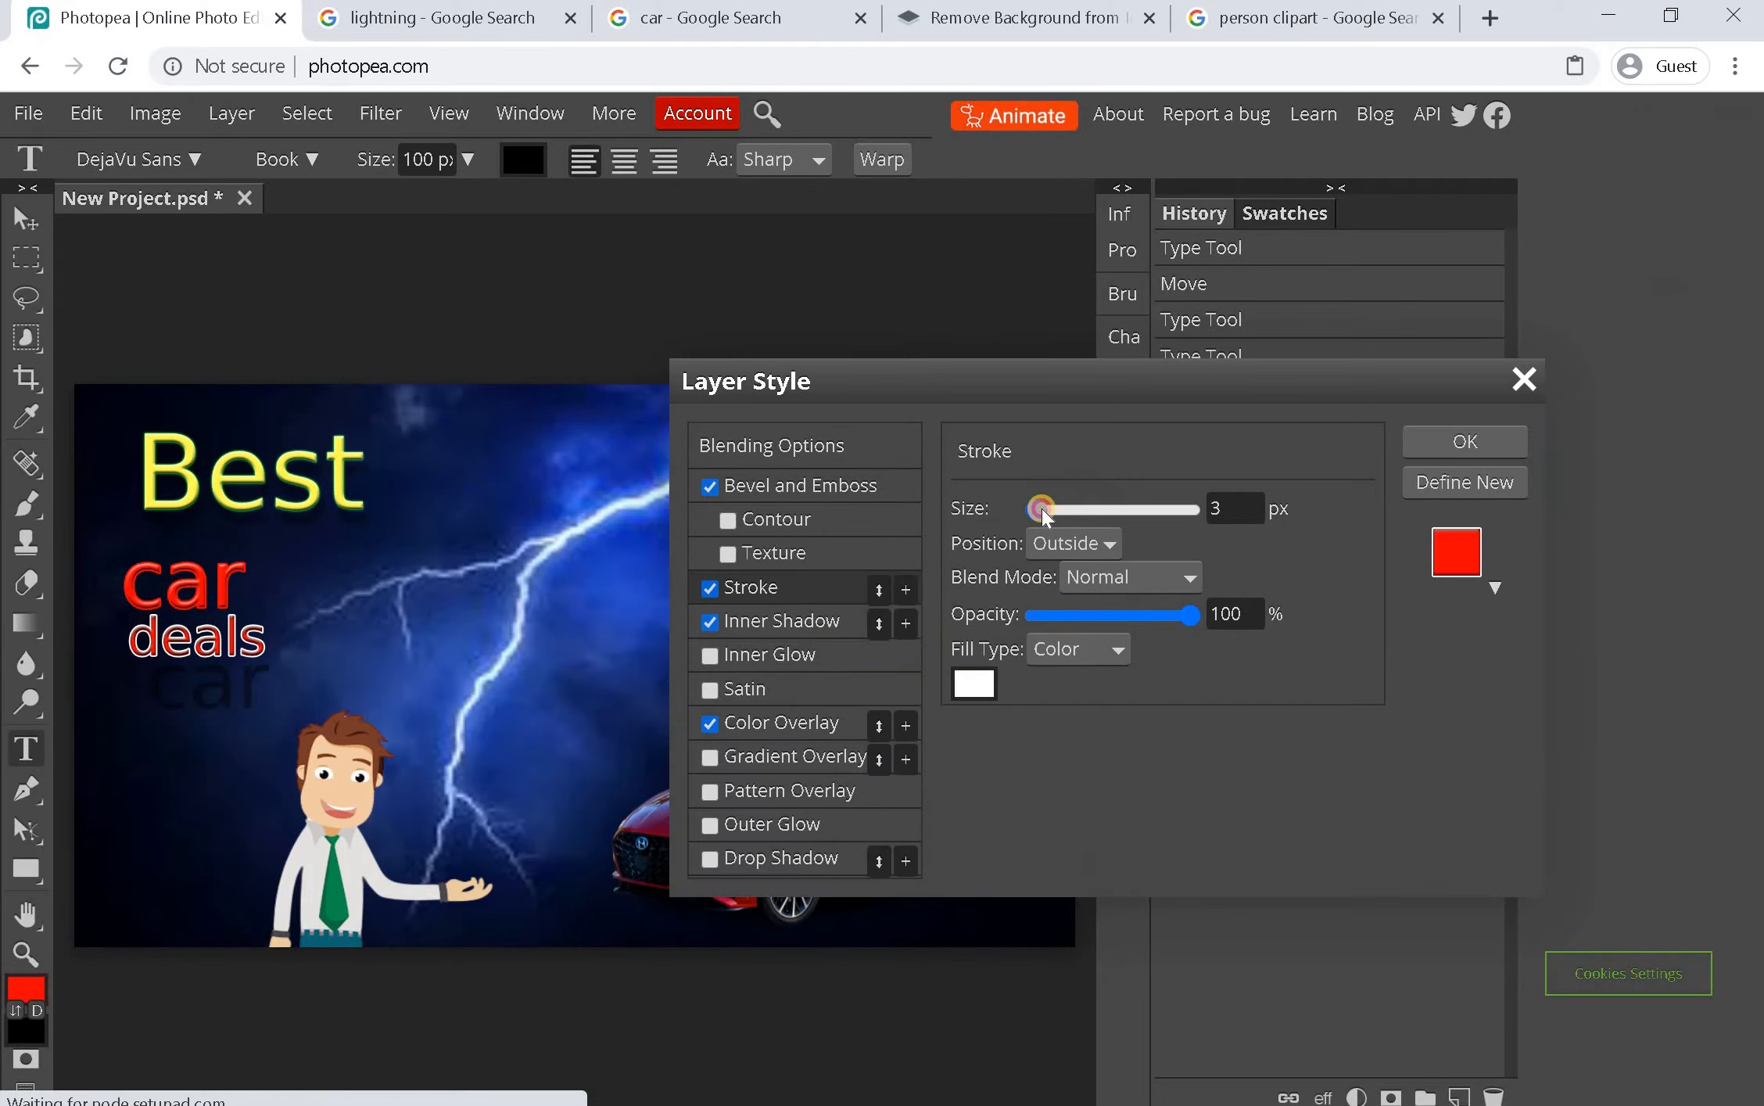
mouse_move(1041, 508)
mouse_down()
mouse_move(1021, 506)
mouse_move(1070, 500)
mouse_move(1034, 513)
mouse_up()
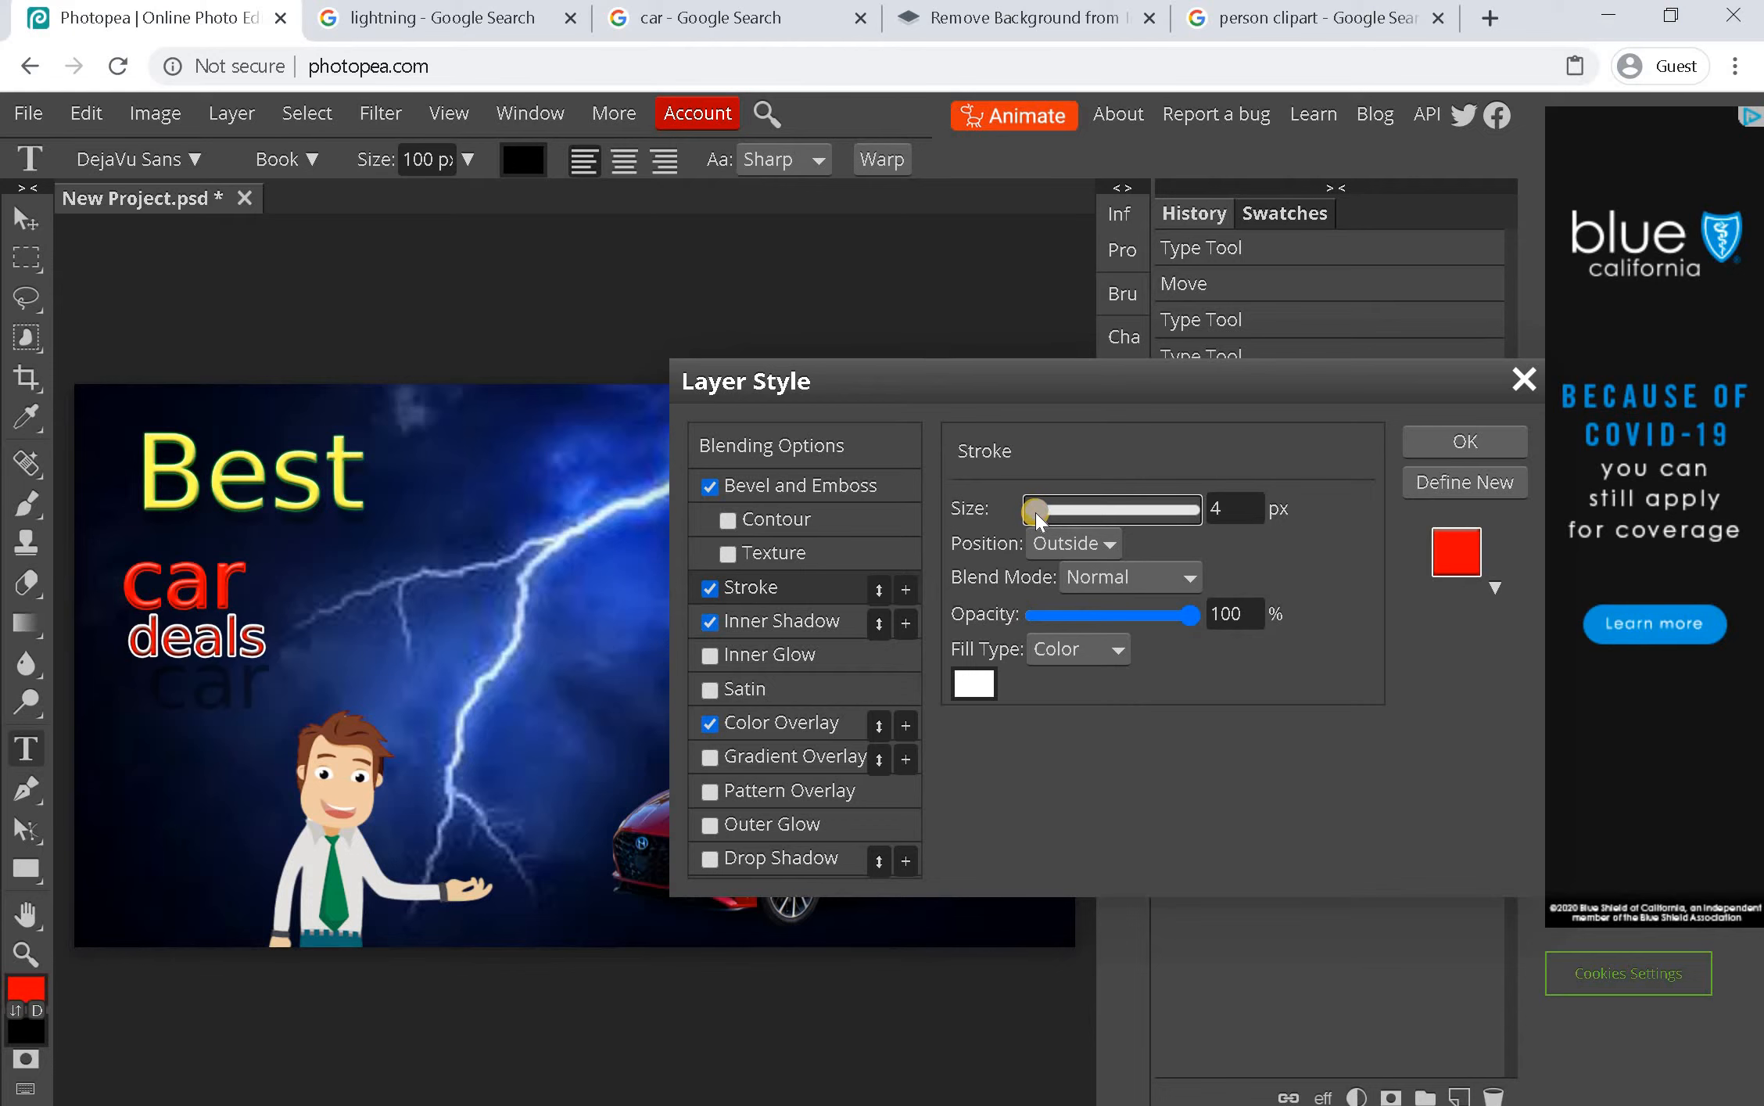
click(1124, 579)
scroll(1125, 540, down, 1)
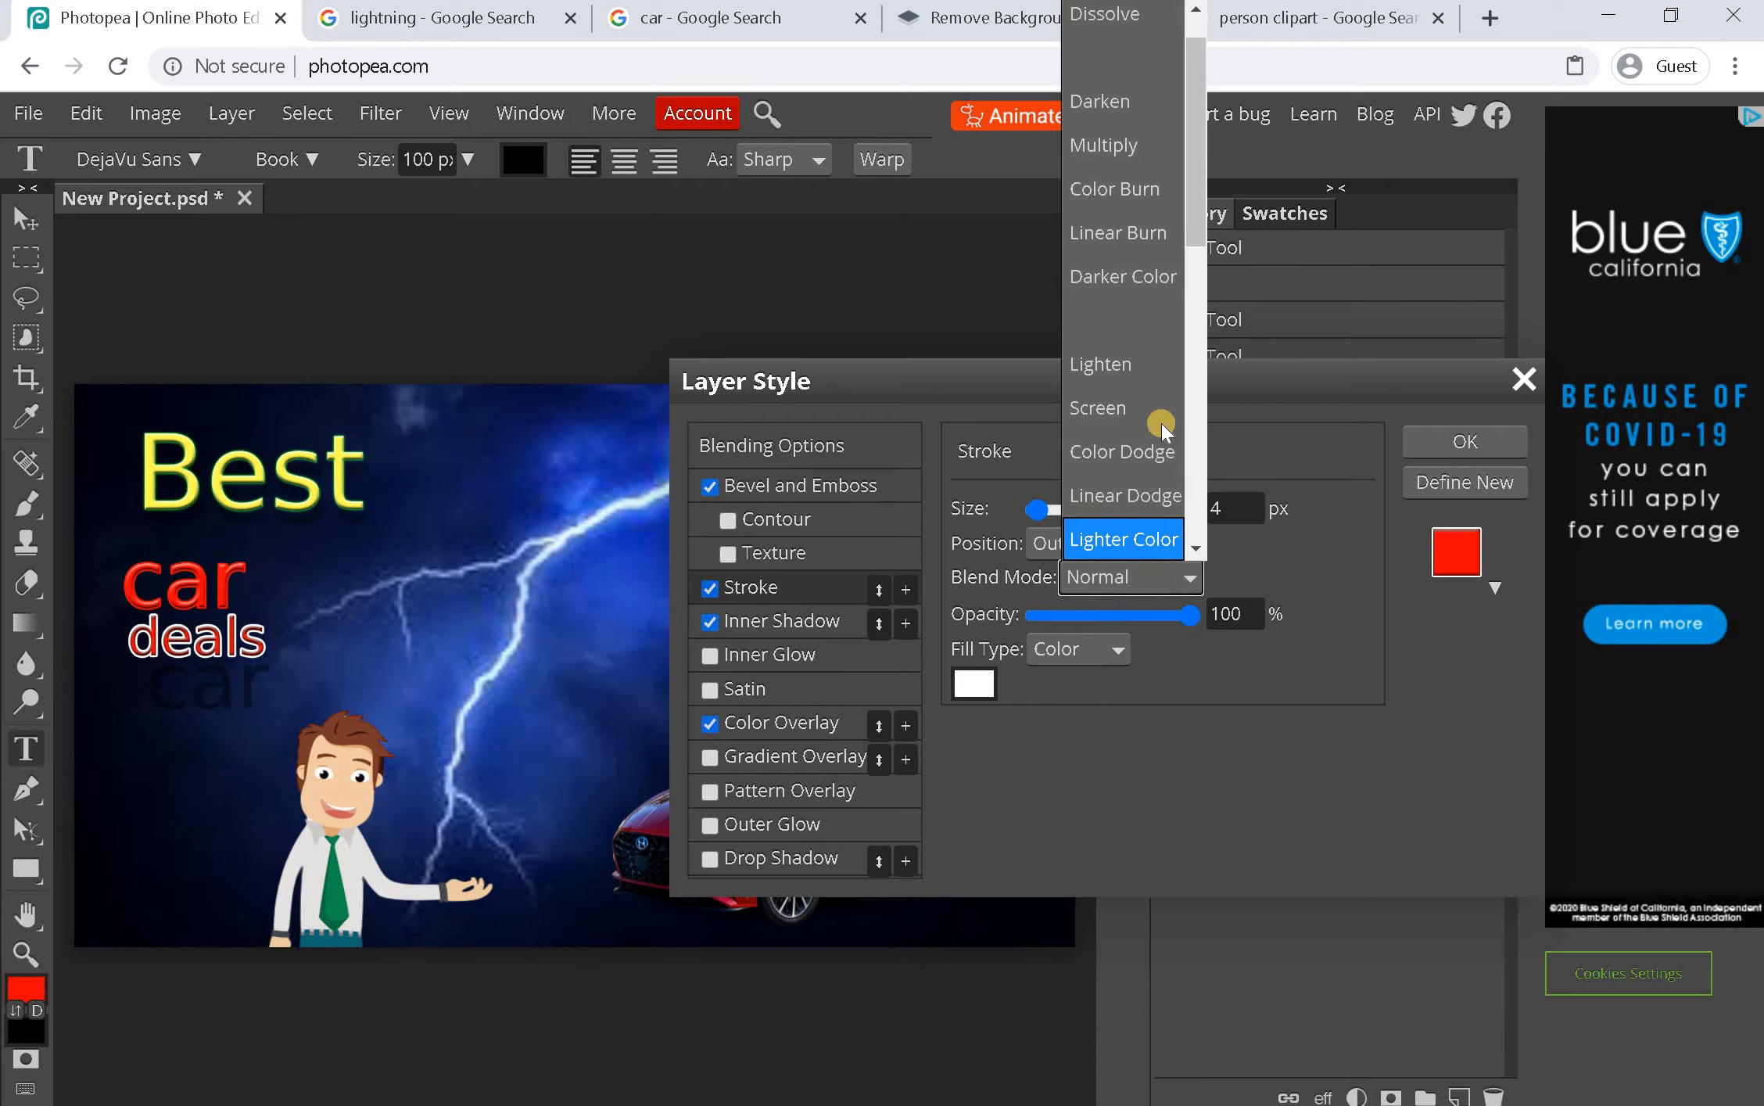
click(1298, 501)
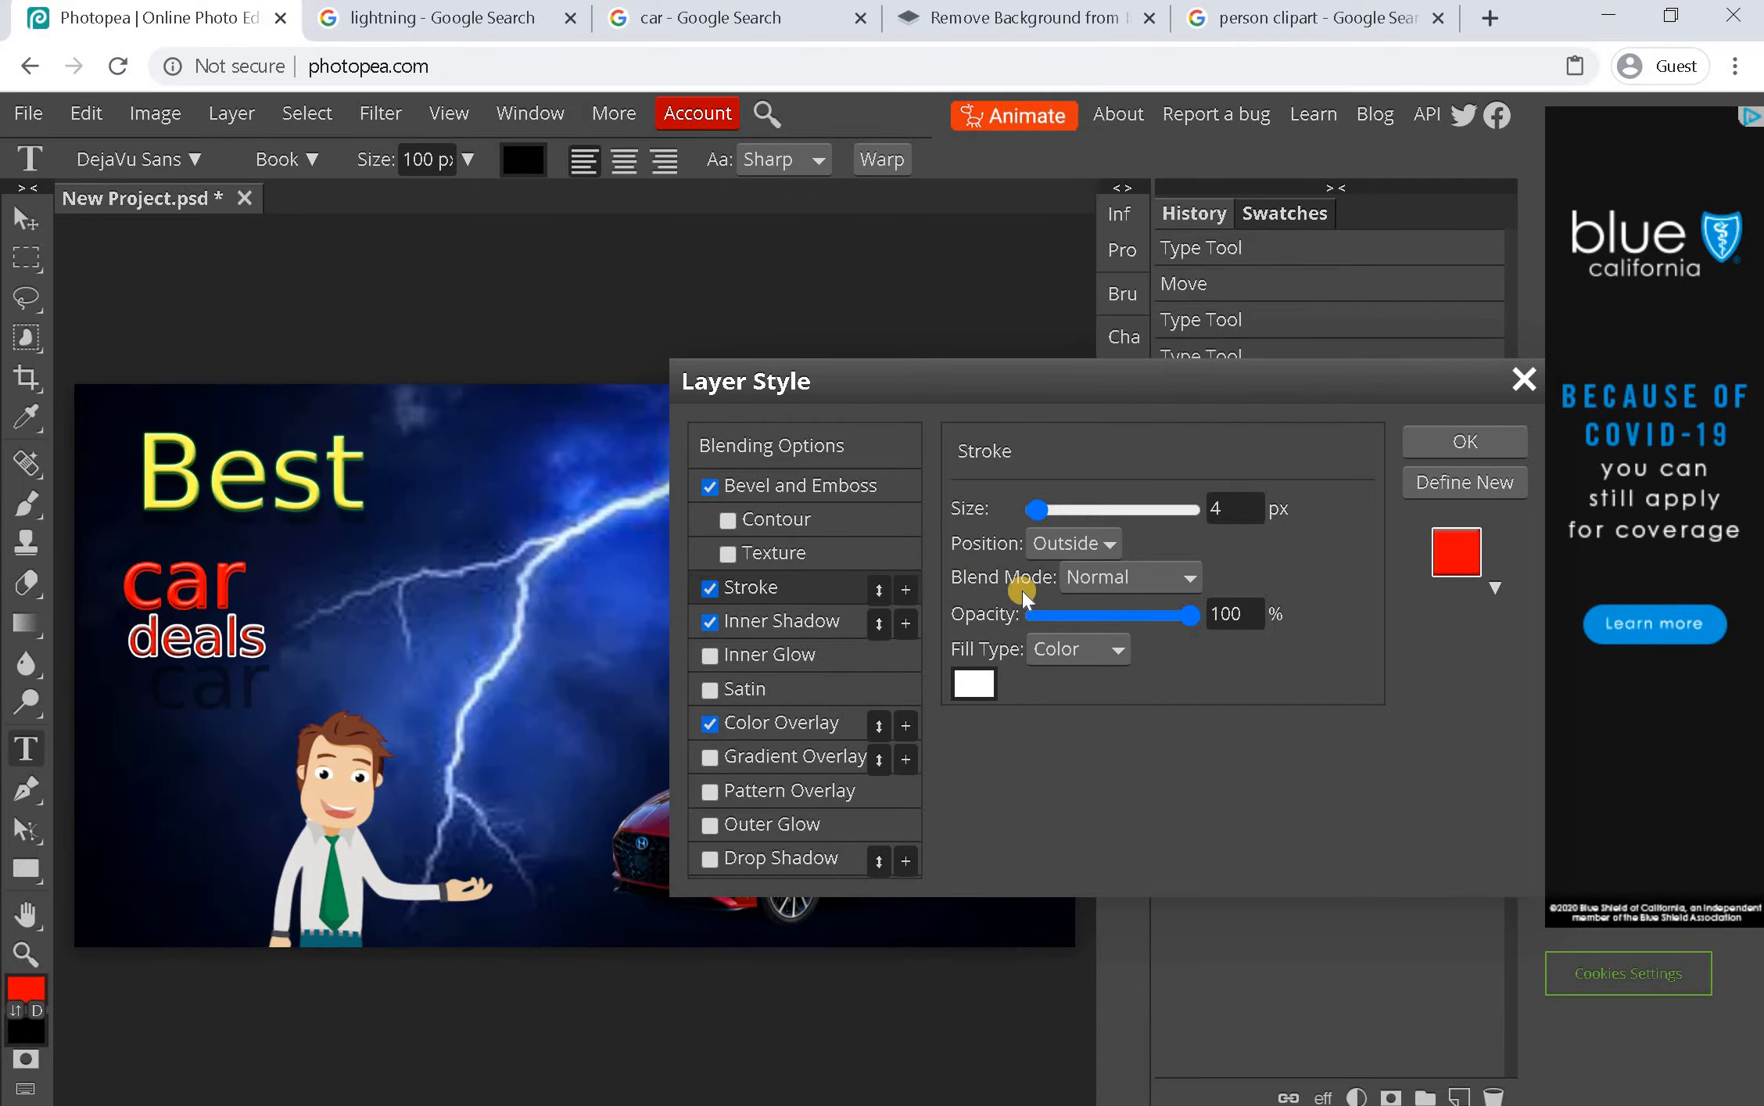
click(976, 675)
Add an Outer Glow in green 1eff1e to the "deals" text with 27% noise, 28% spread and 29 px size
click(760, 827)
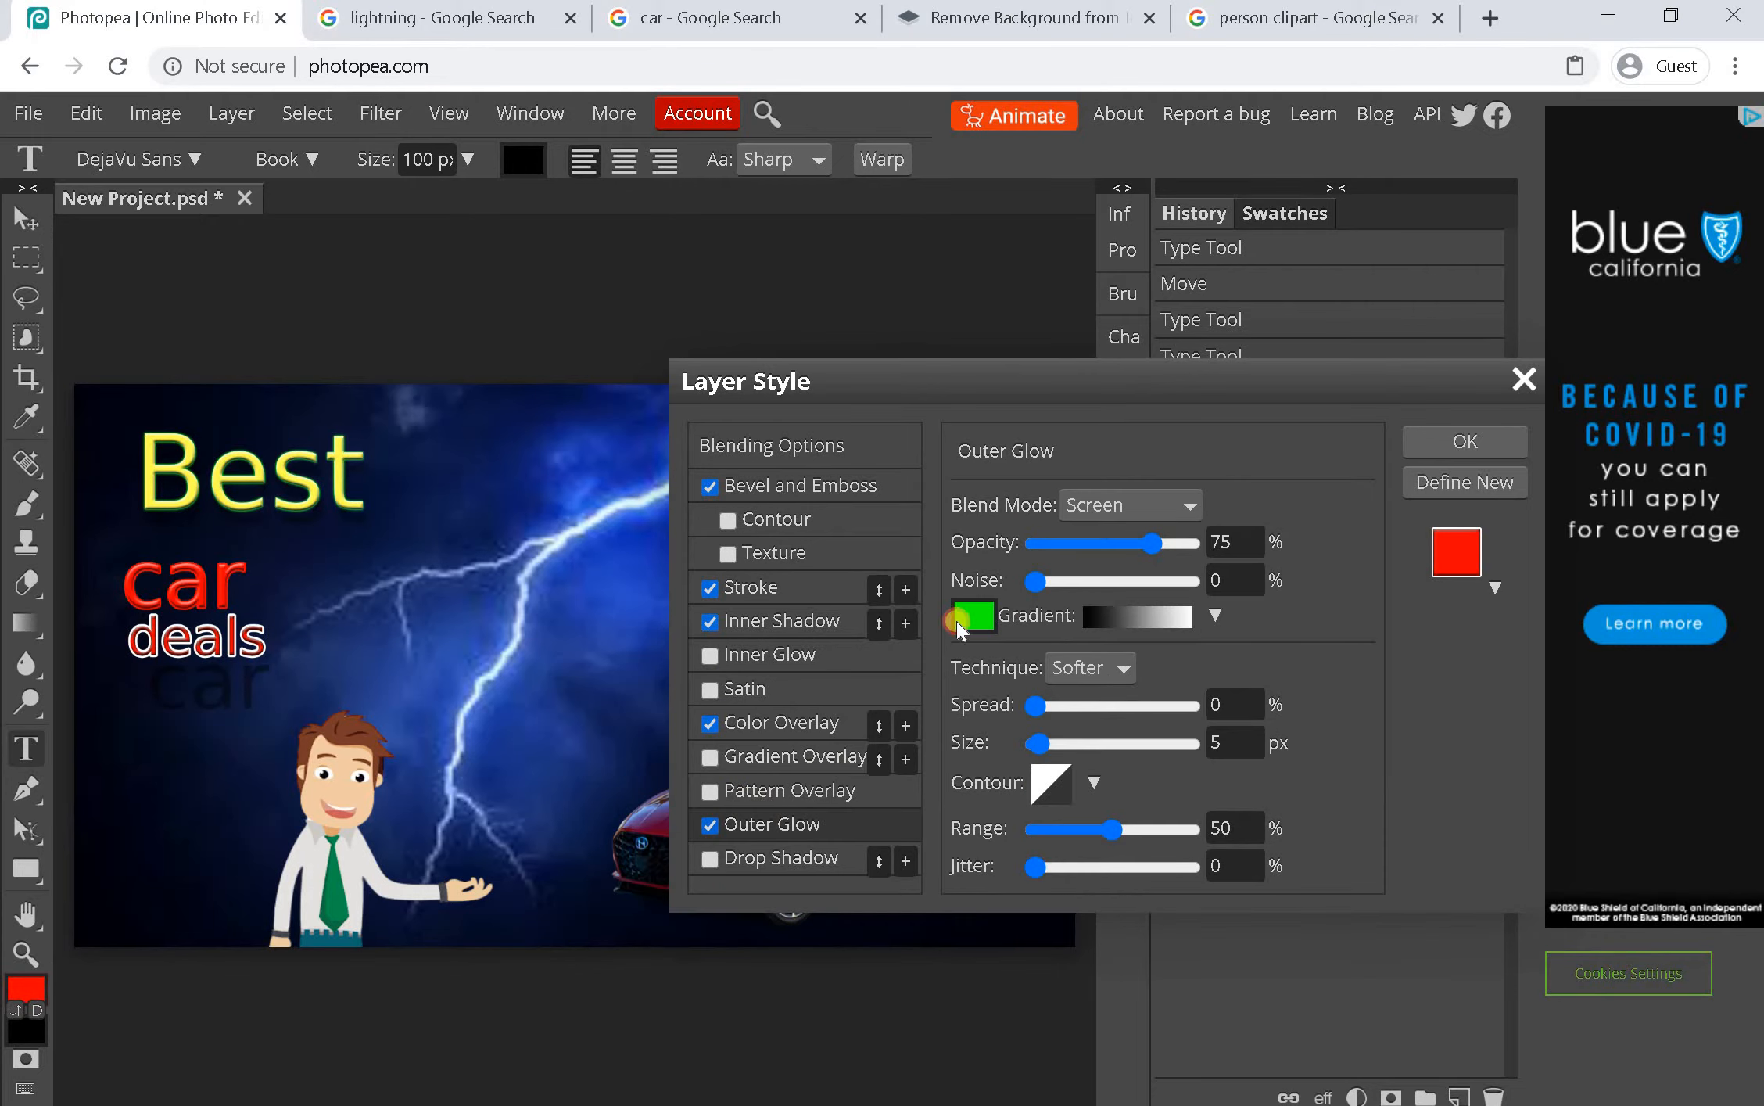
click(961, 617)
drag(720, 567, 920, 885)
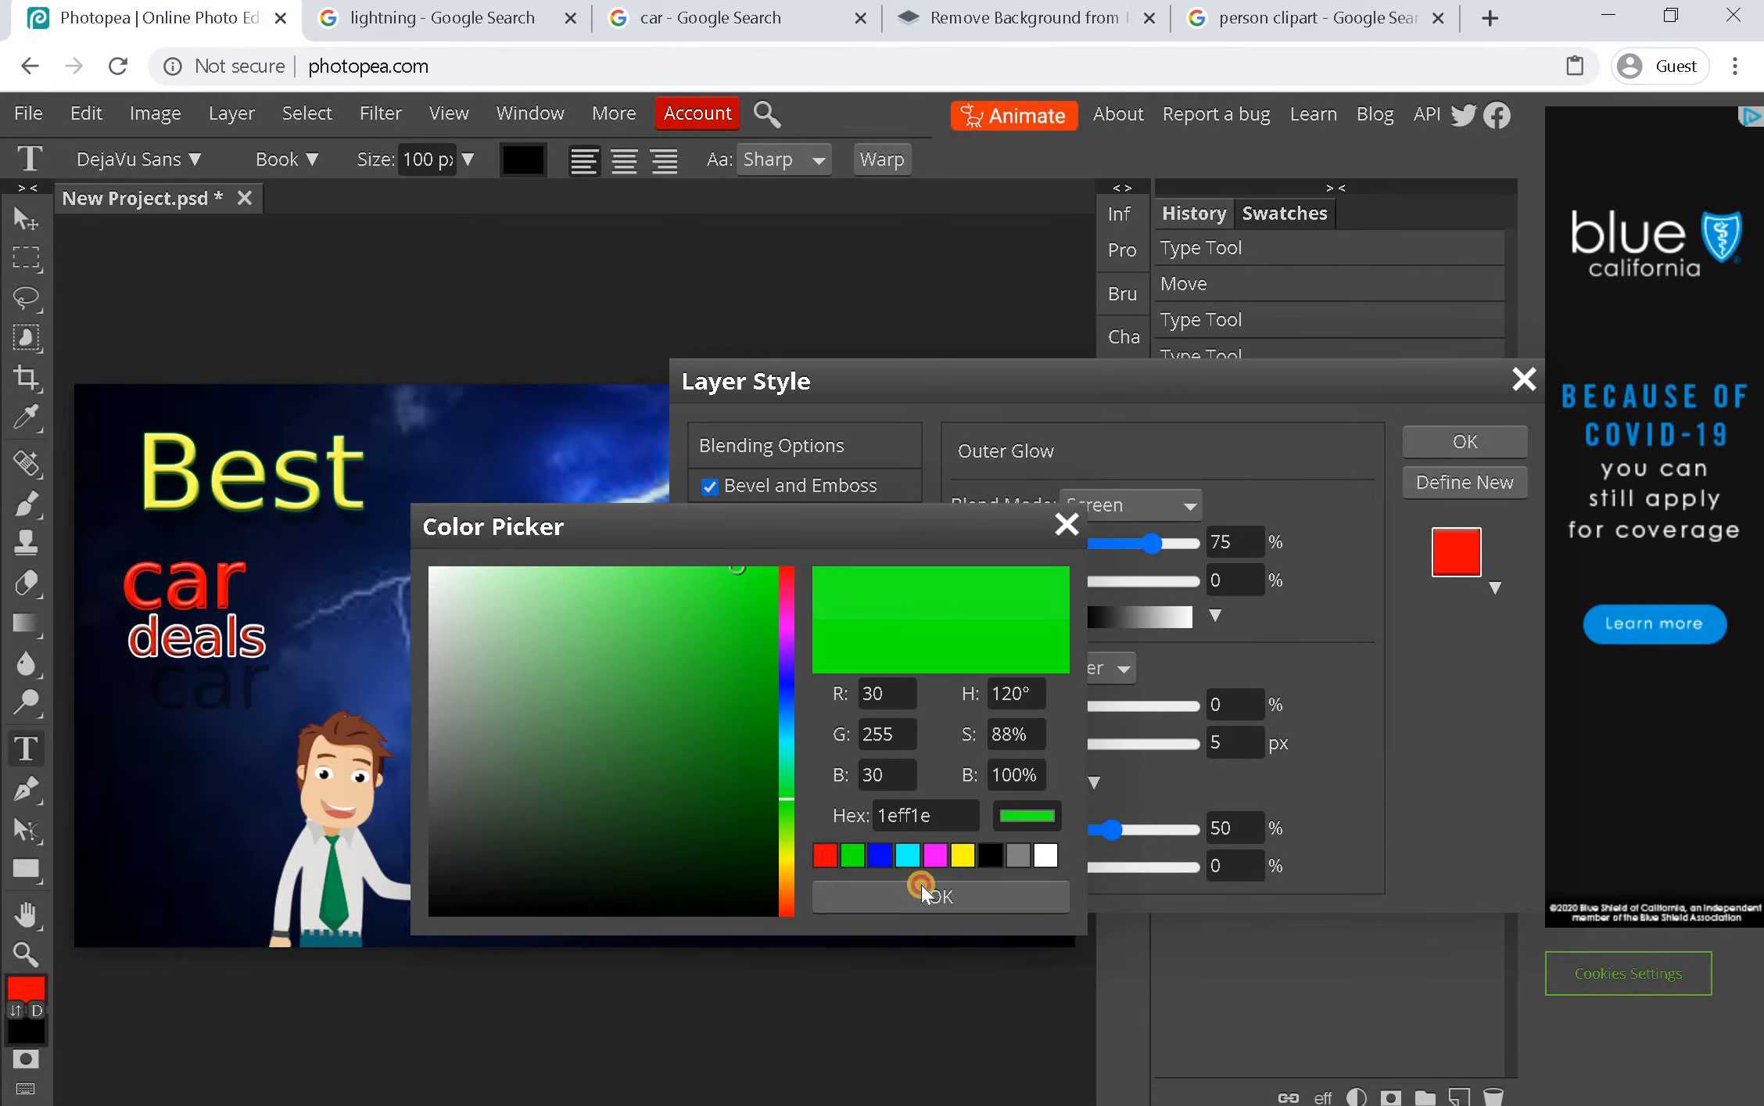
click(920, 891)
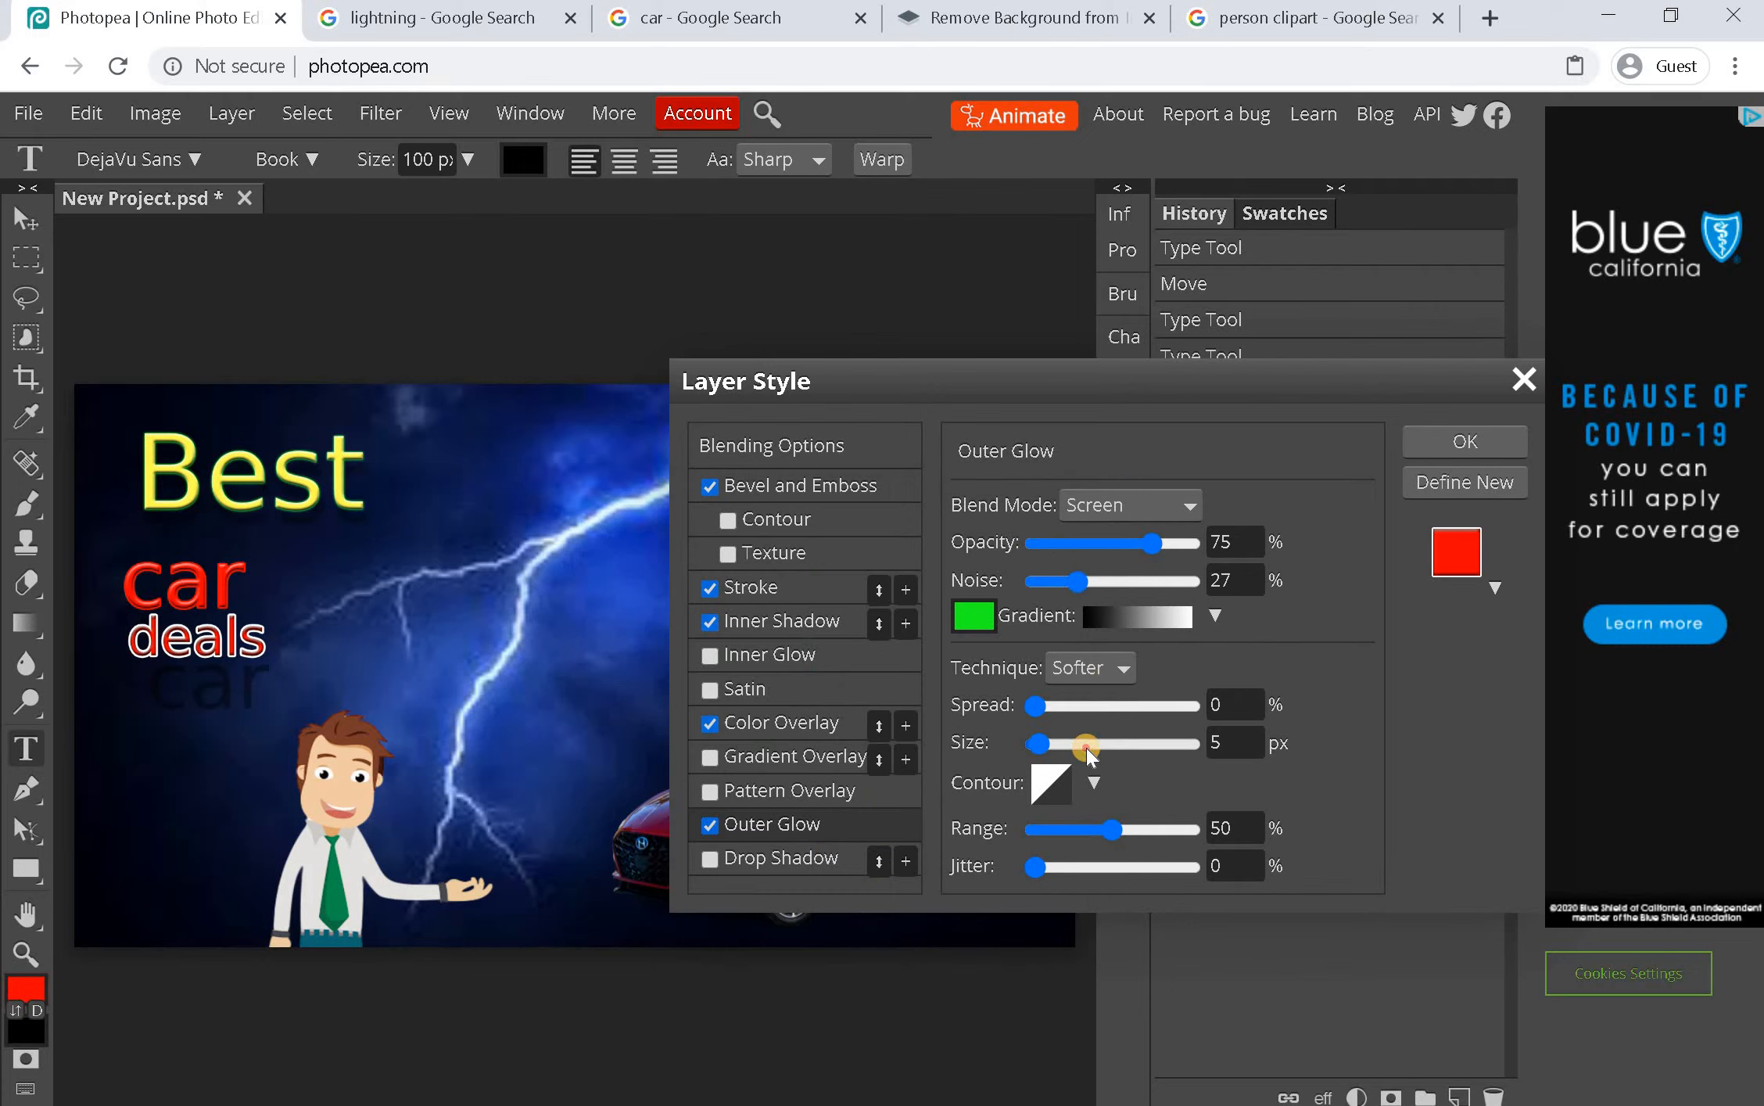
mouse_move(1087, 748)
mouse_down()
mouse_move(1163, 735)
mouse_move(1055, 739)
mouse_move(1065, 687)
mouse_move(1071, 703)
mouse_move(1181, 686)
mouse_move(1197, 701)
mouse_move(693, 693)
mouse_move(1071, 670)
mouse_move(1085, 727)
mouse_move(1174, 736)
mouse_move(1126, 755)
mouse_move(1044, 740)
mouse_move(1122, 735)
mouse_move(1015, 736)
mouse_move(1139, 681)
mouse_move(1057, 743)
mouse_up()
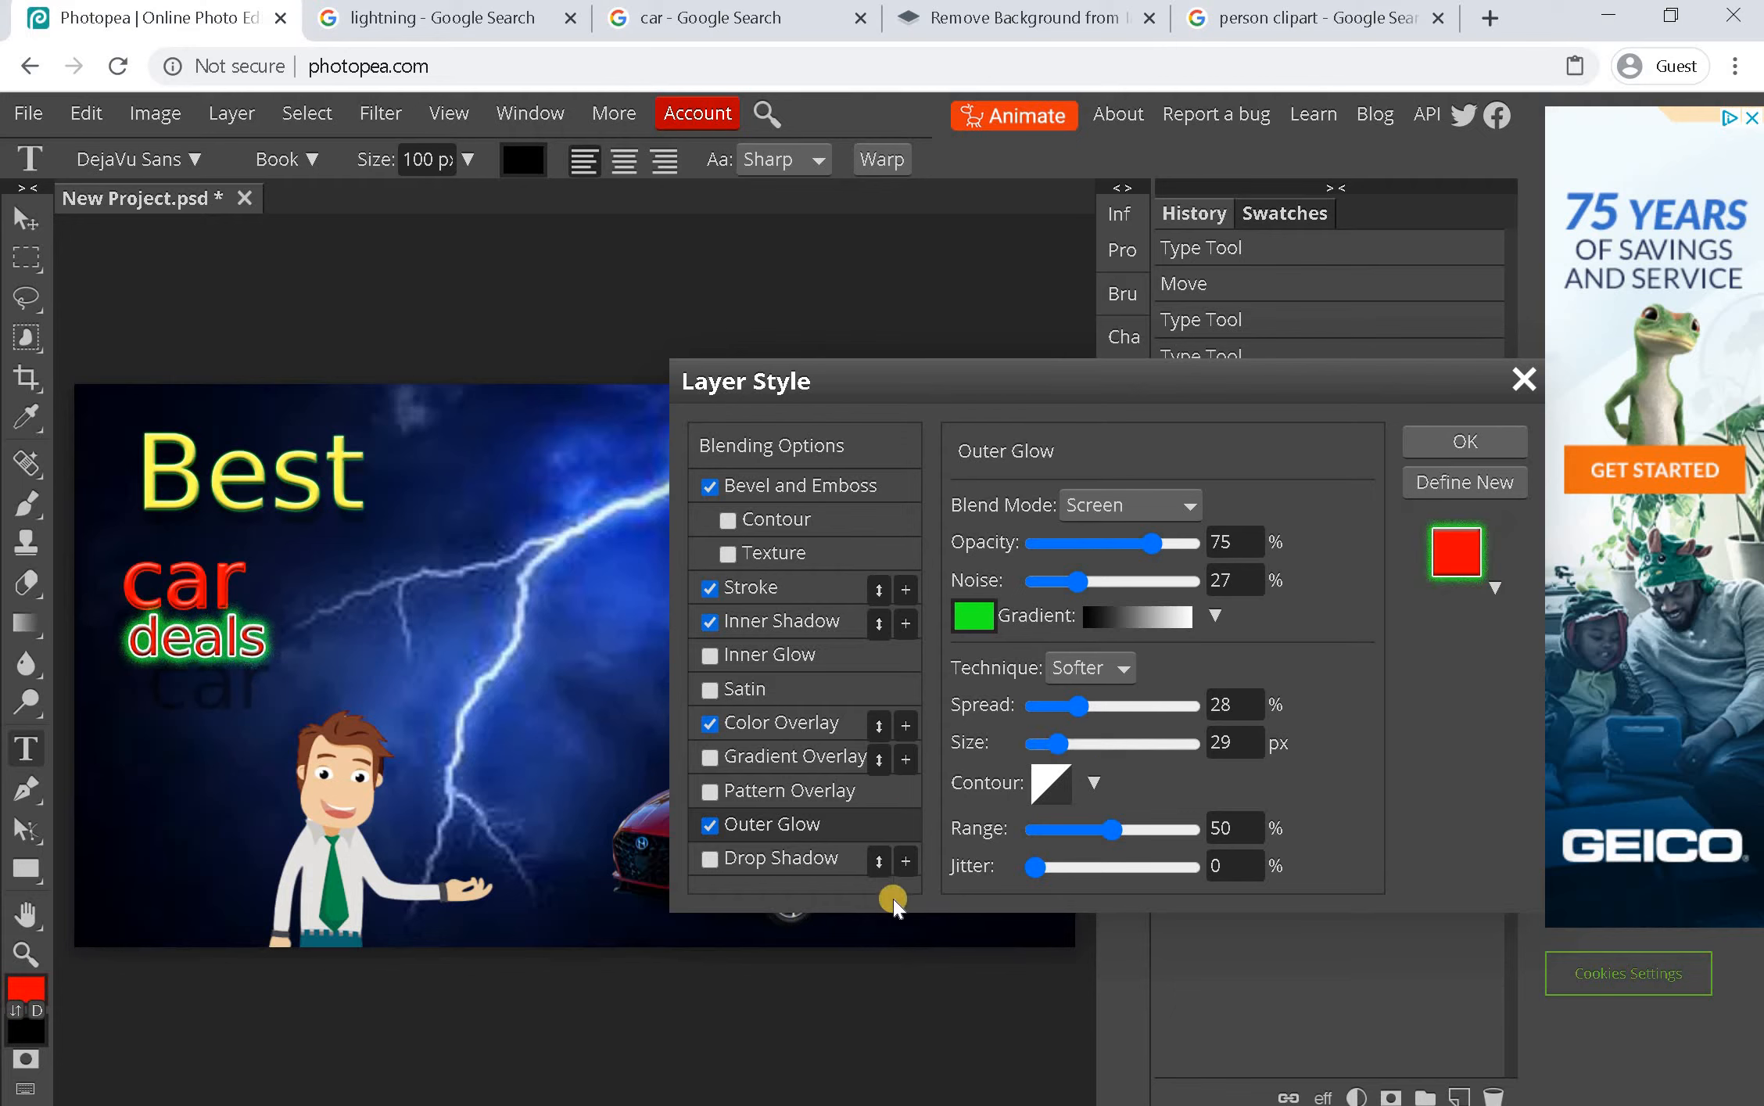
Add a Drop Shadow to the "deals" text, apply its layer styles and lower the upper edge of its text box to shift the word down
click(713, 857)
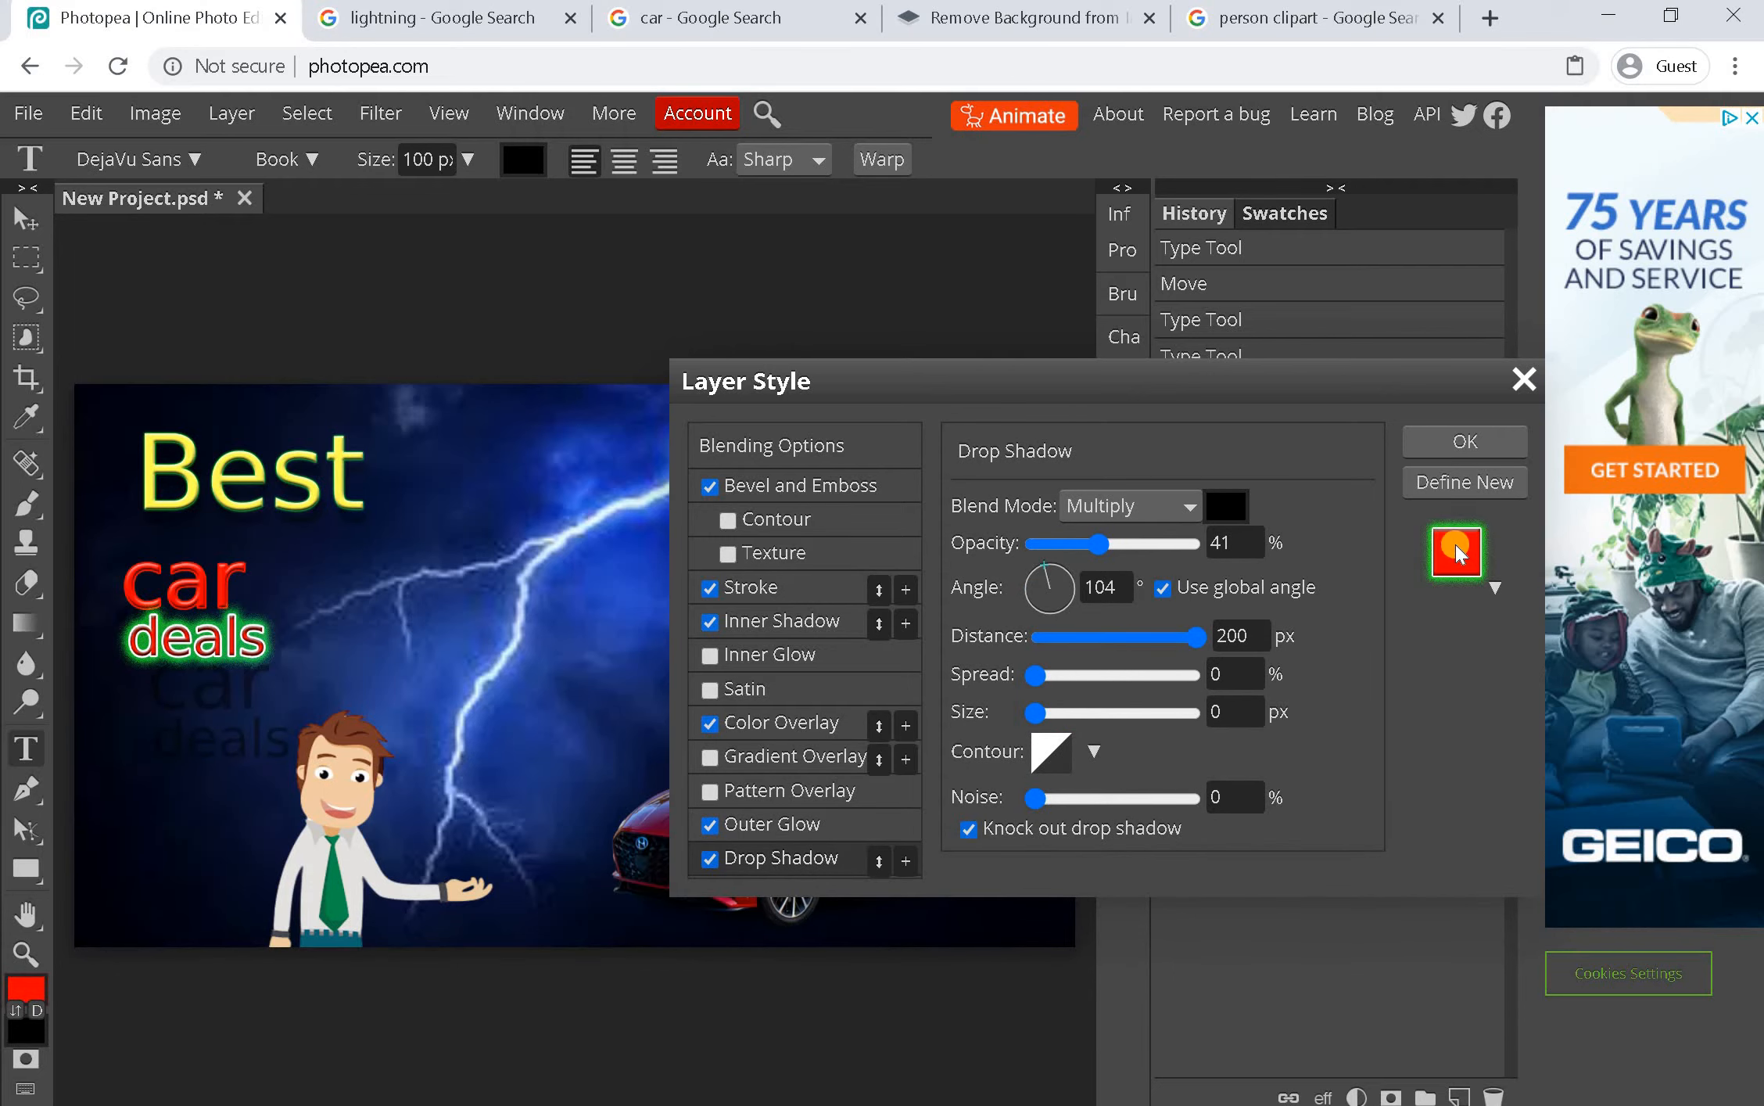
click(1464, 442)
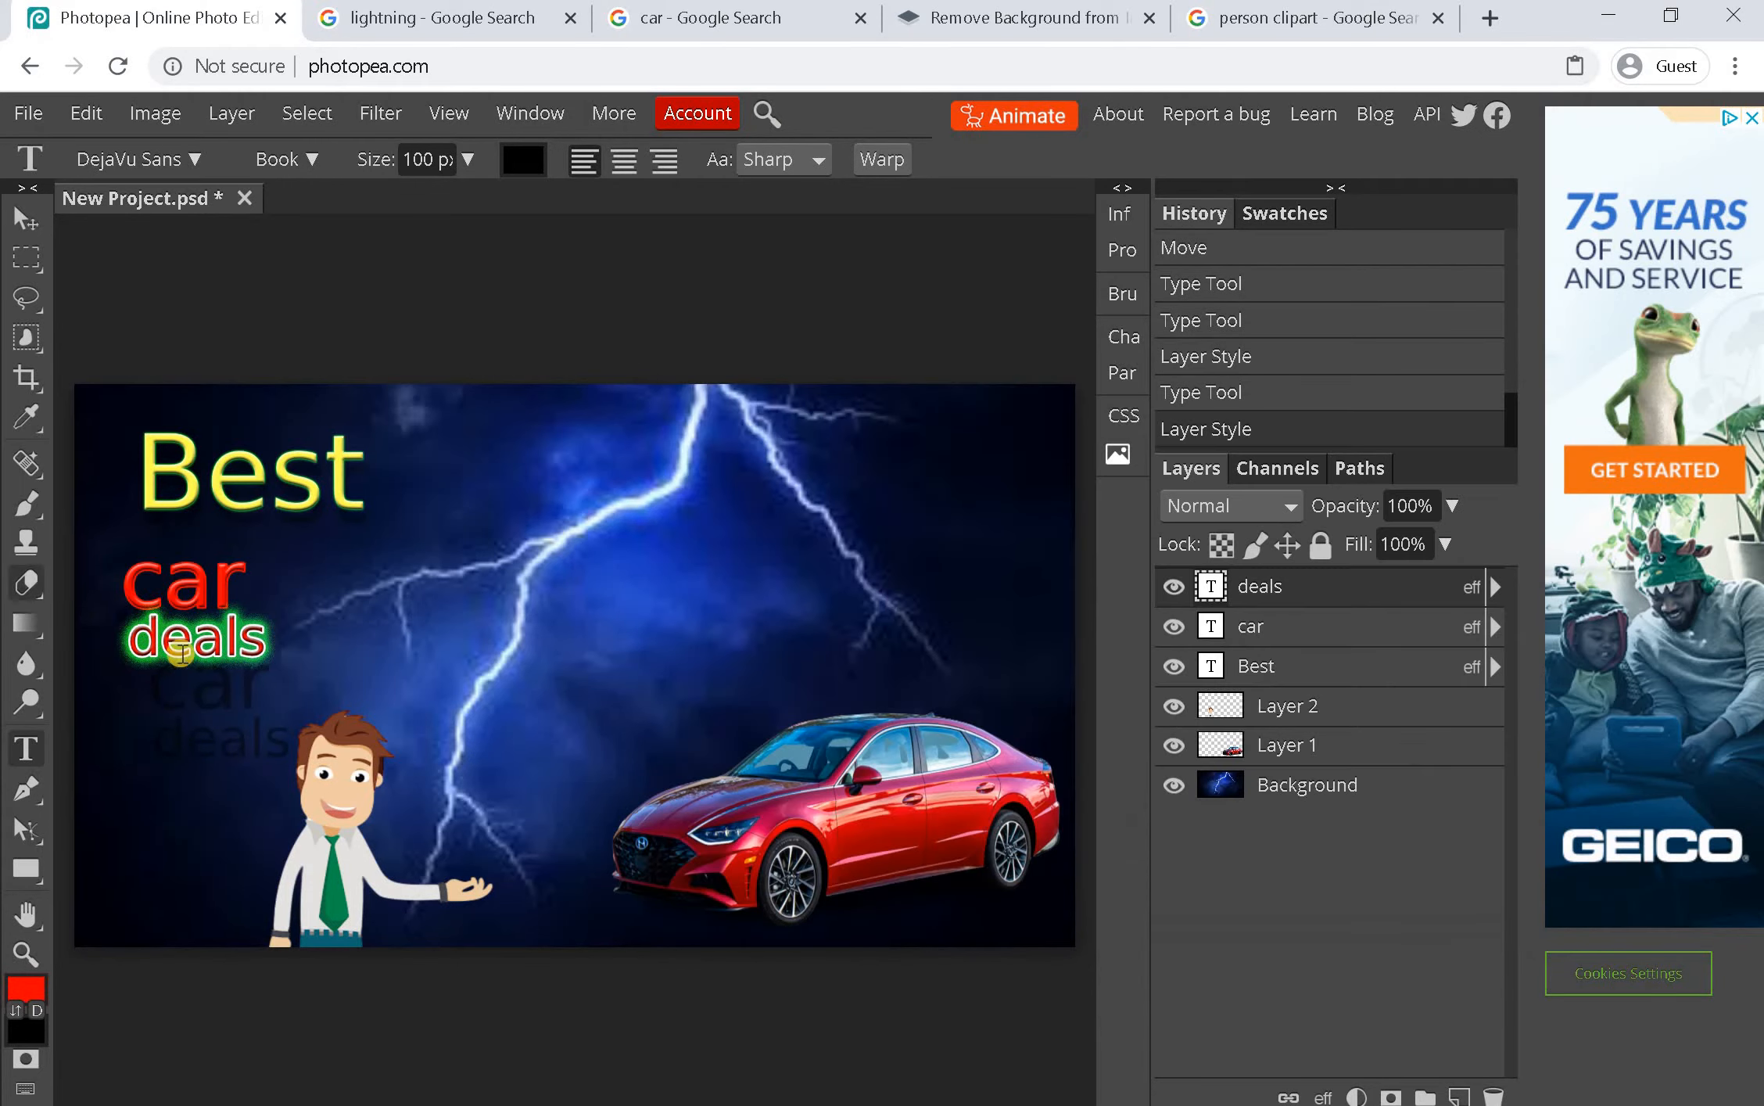
click(180, 643)
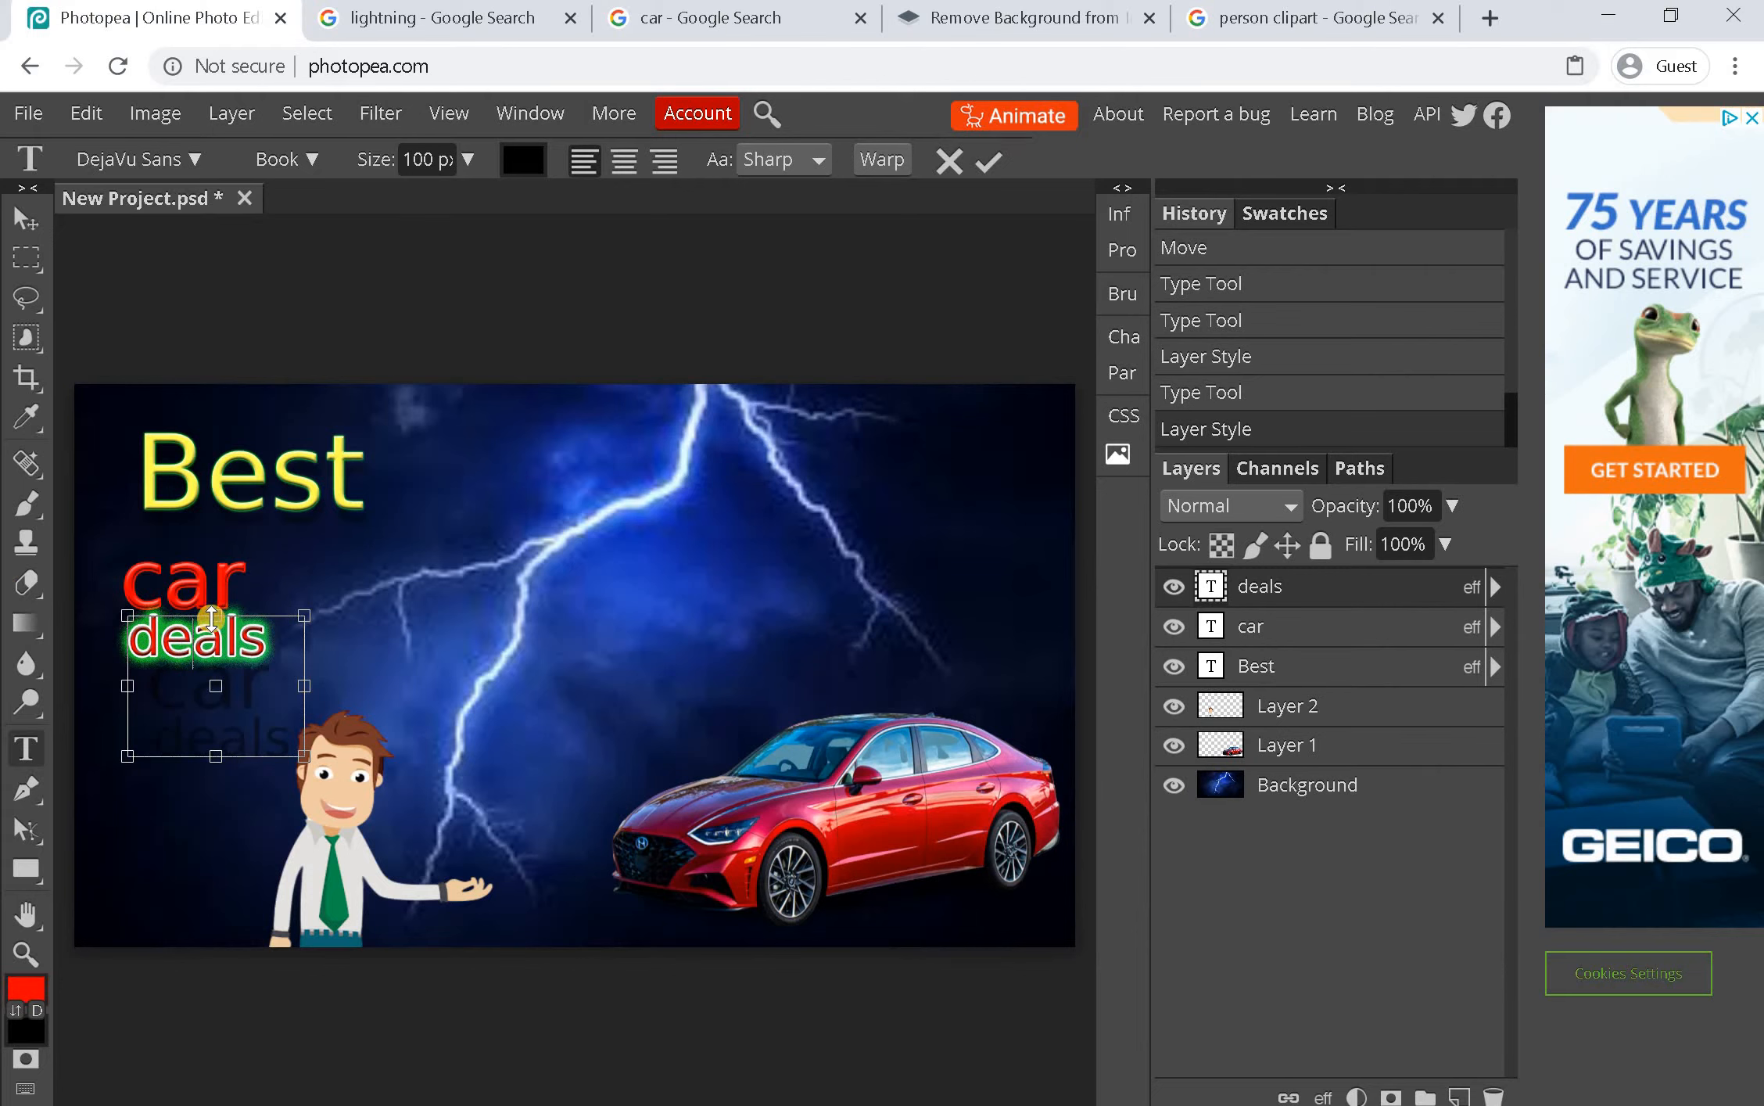
drag(211, 619, 214, 666)
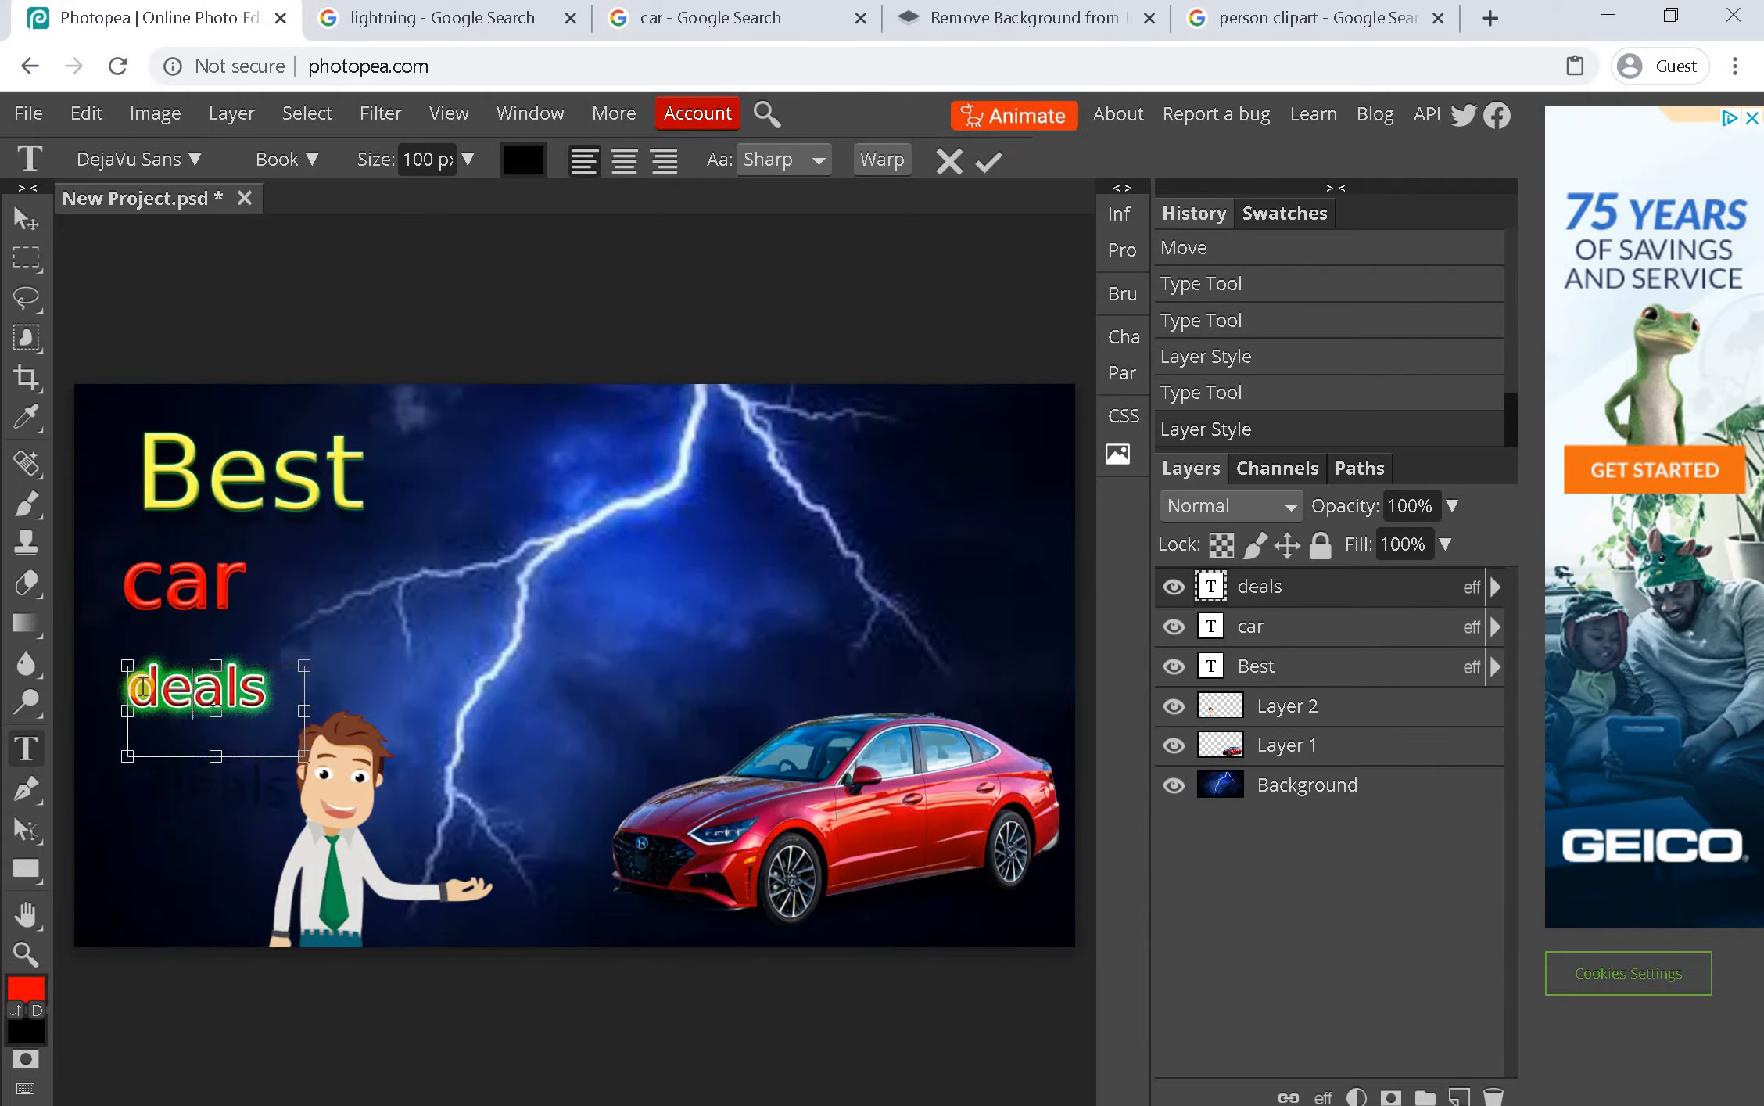
Scale the word "deals" to about 117% width and 169% height, apply the transform and nudge it slightly into place under "car"
click(19, 211)
drag(176, 695, 281, 689)
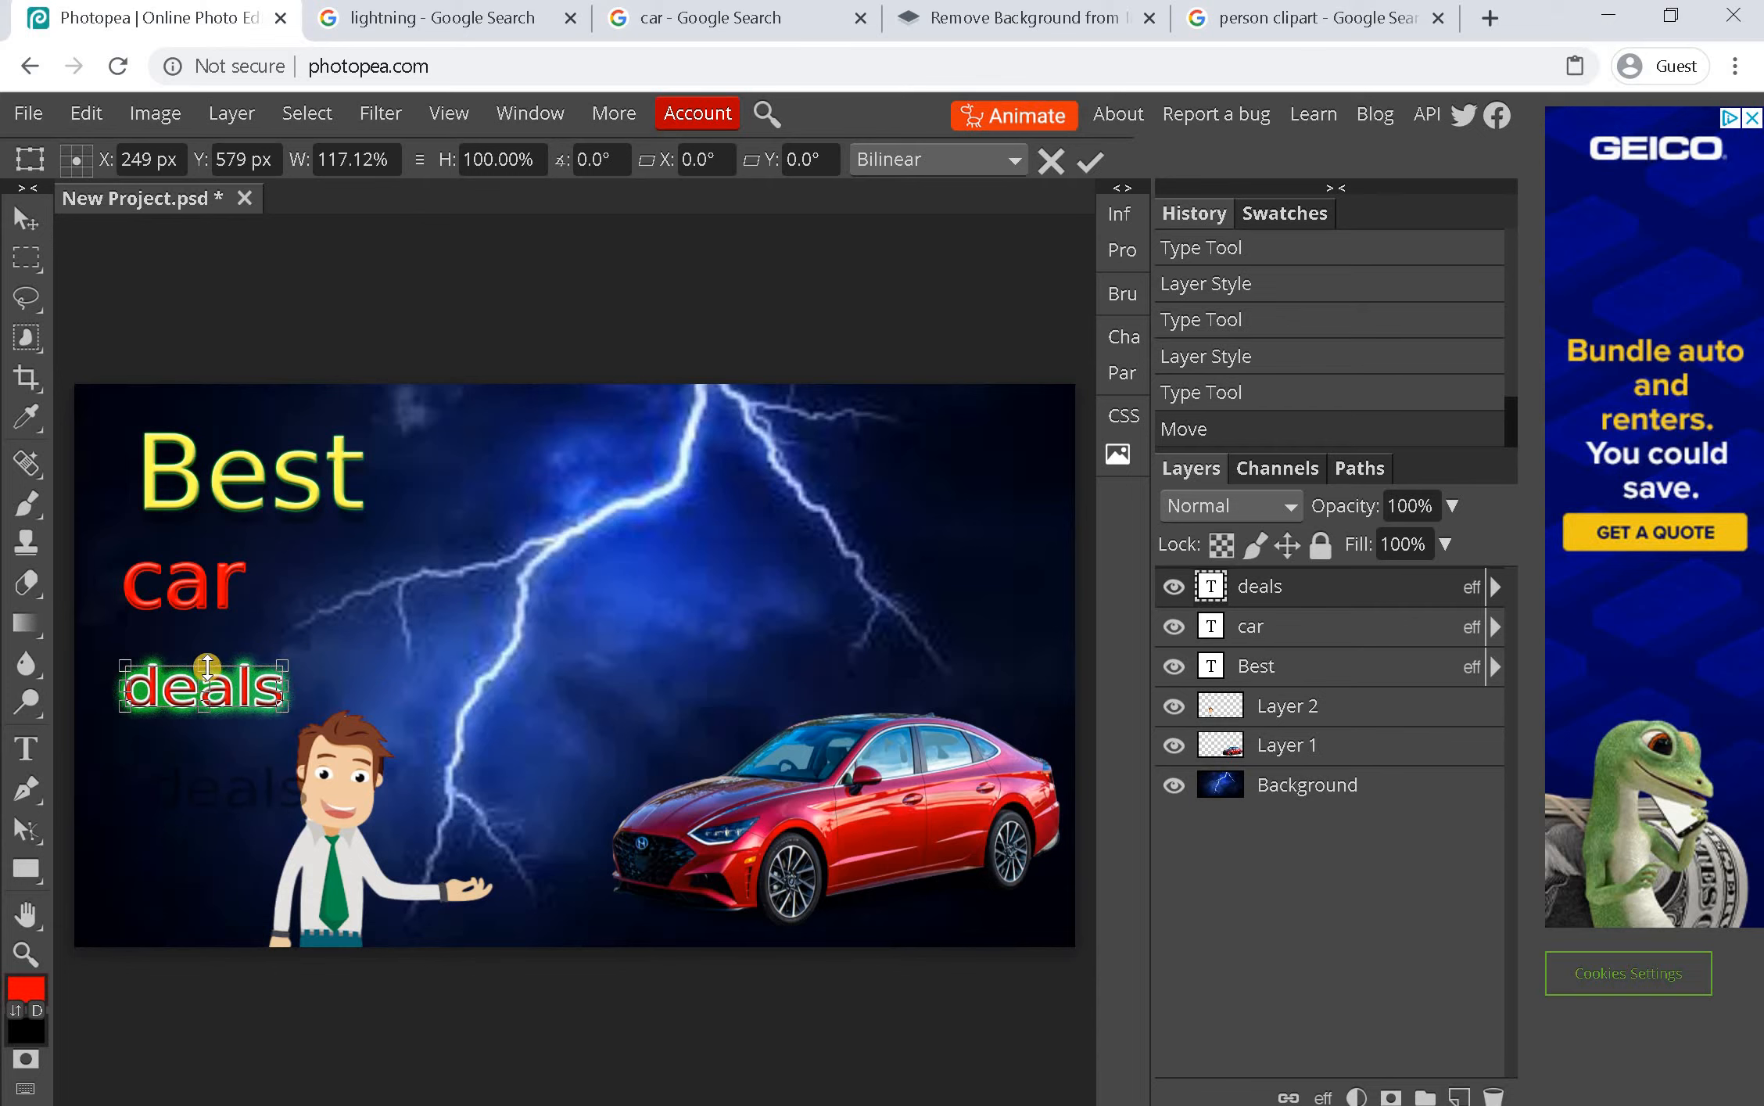
drag(200, 641, 199, 597)
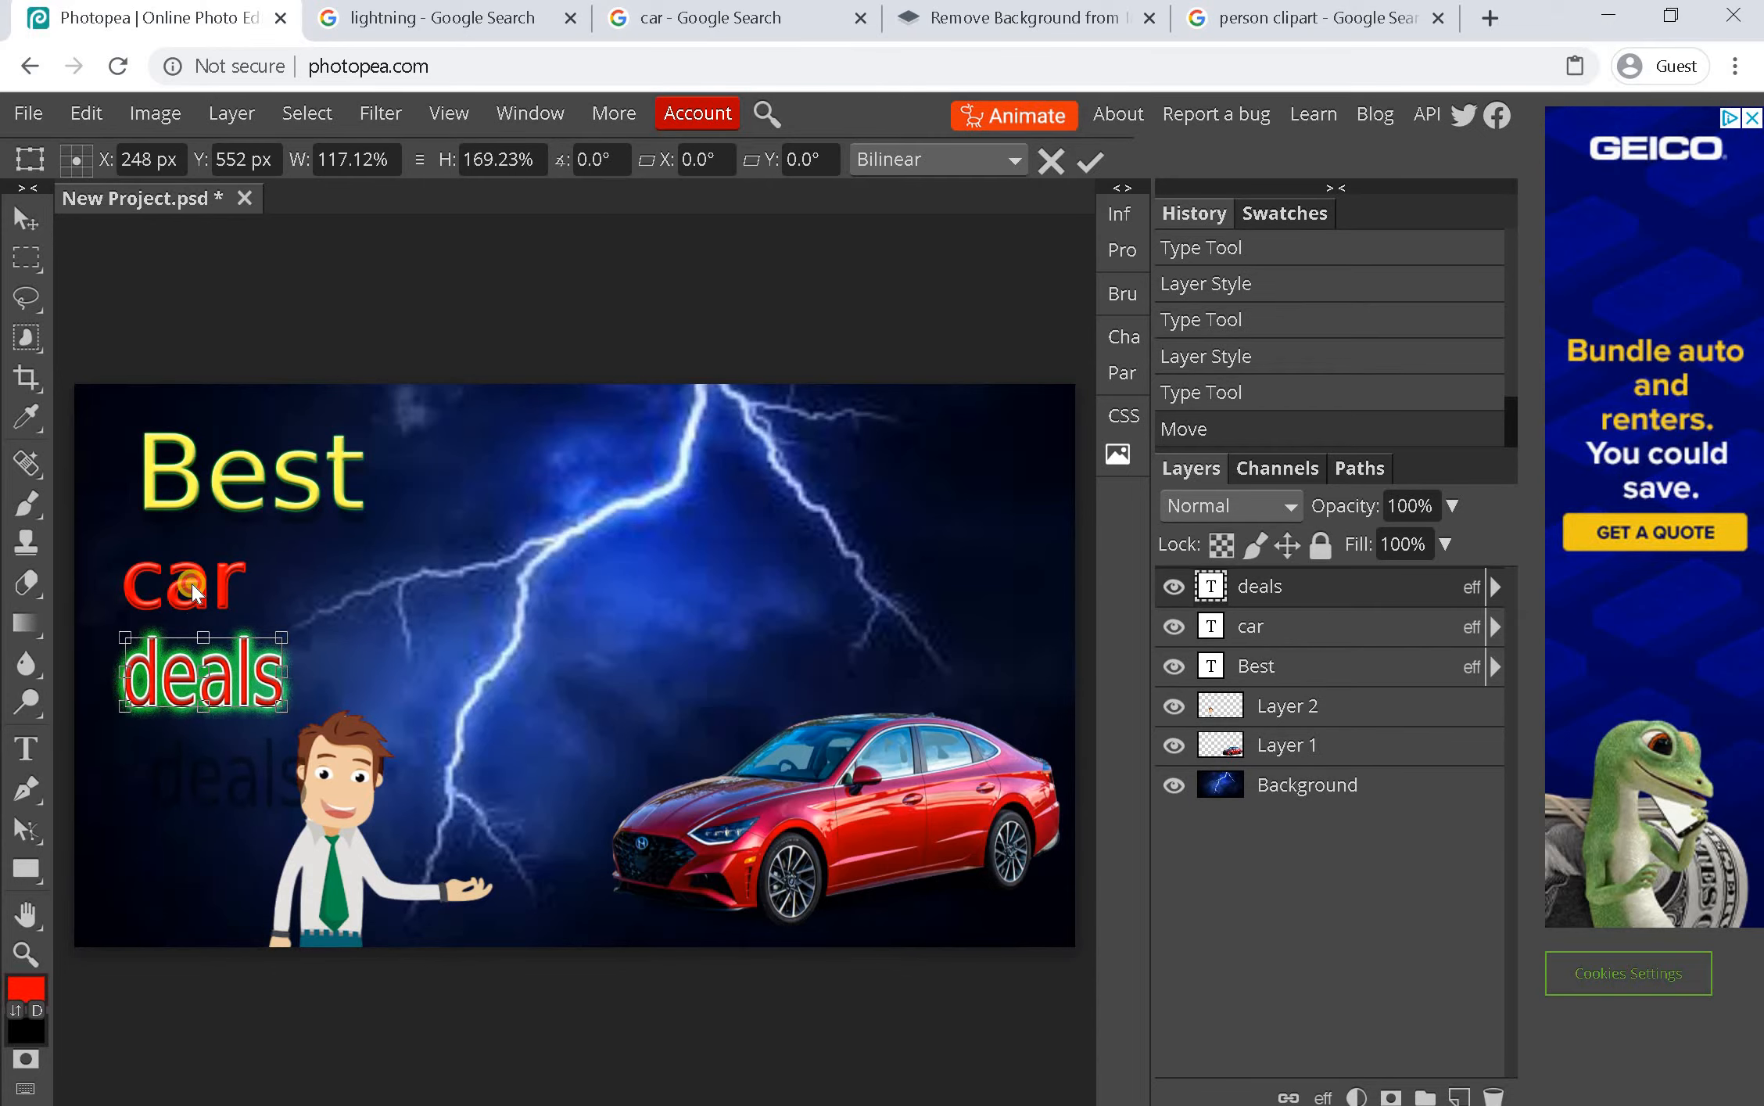
drag(256, 432, 257, 434)
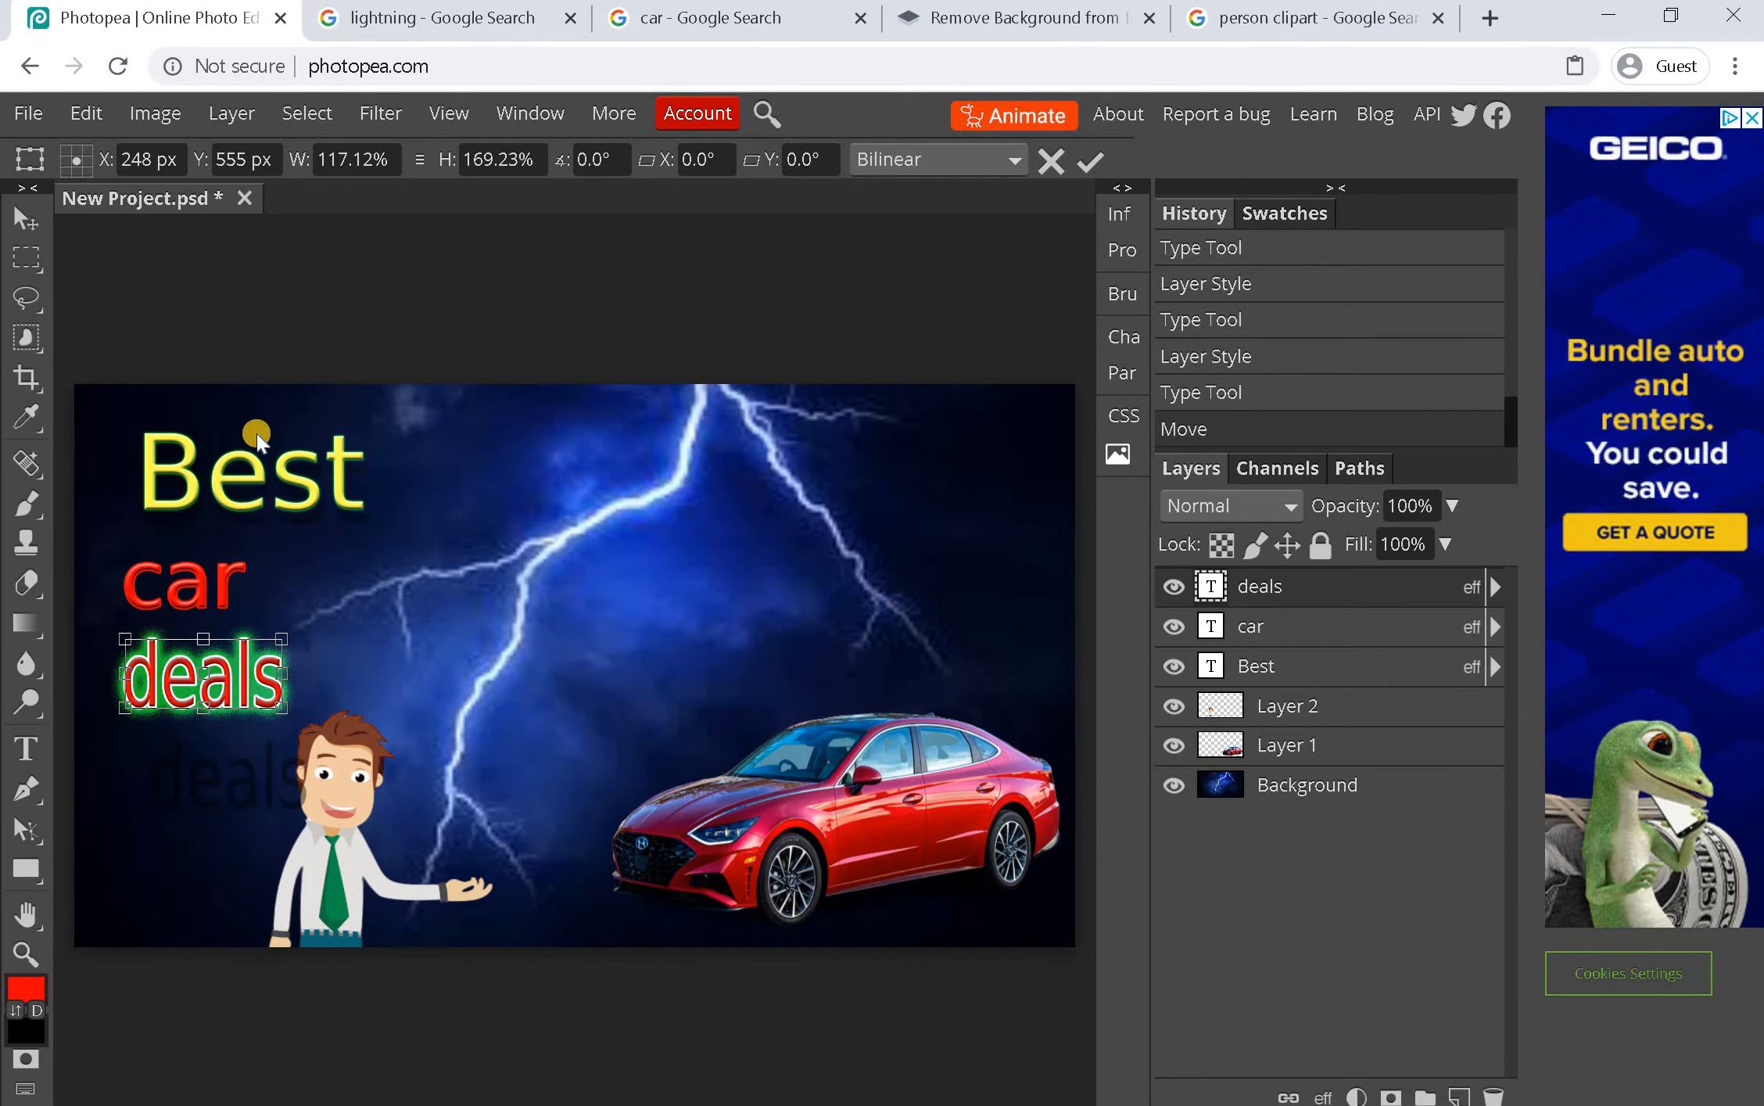
click(14, 216)
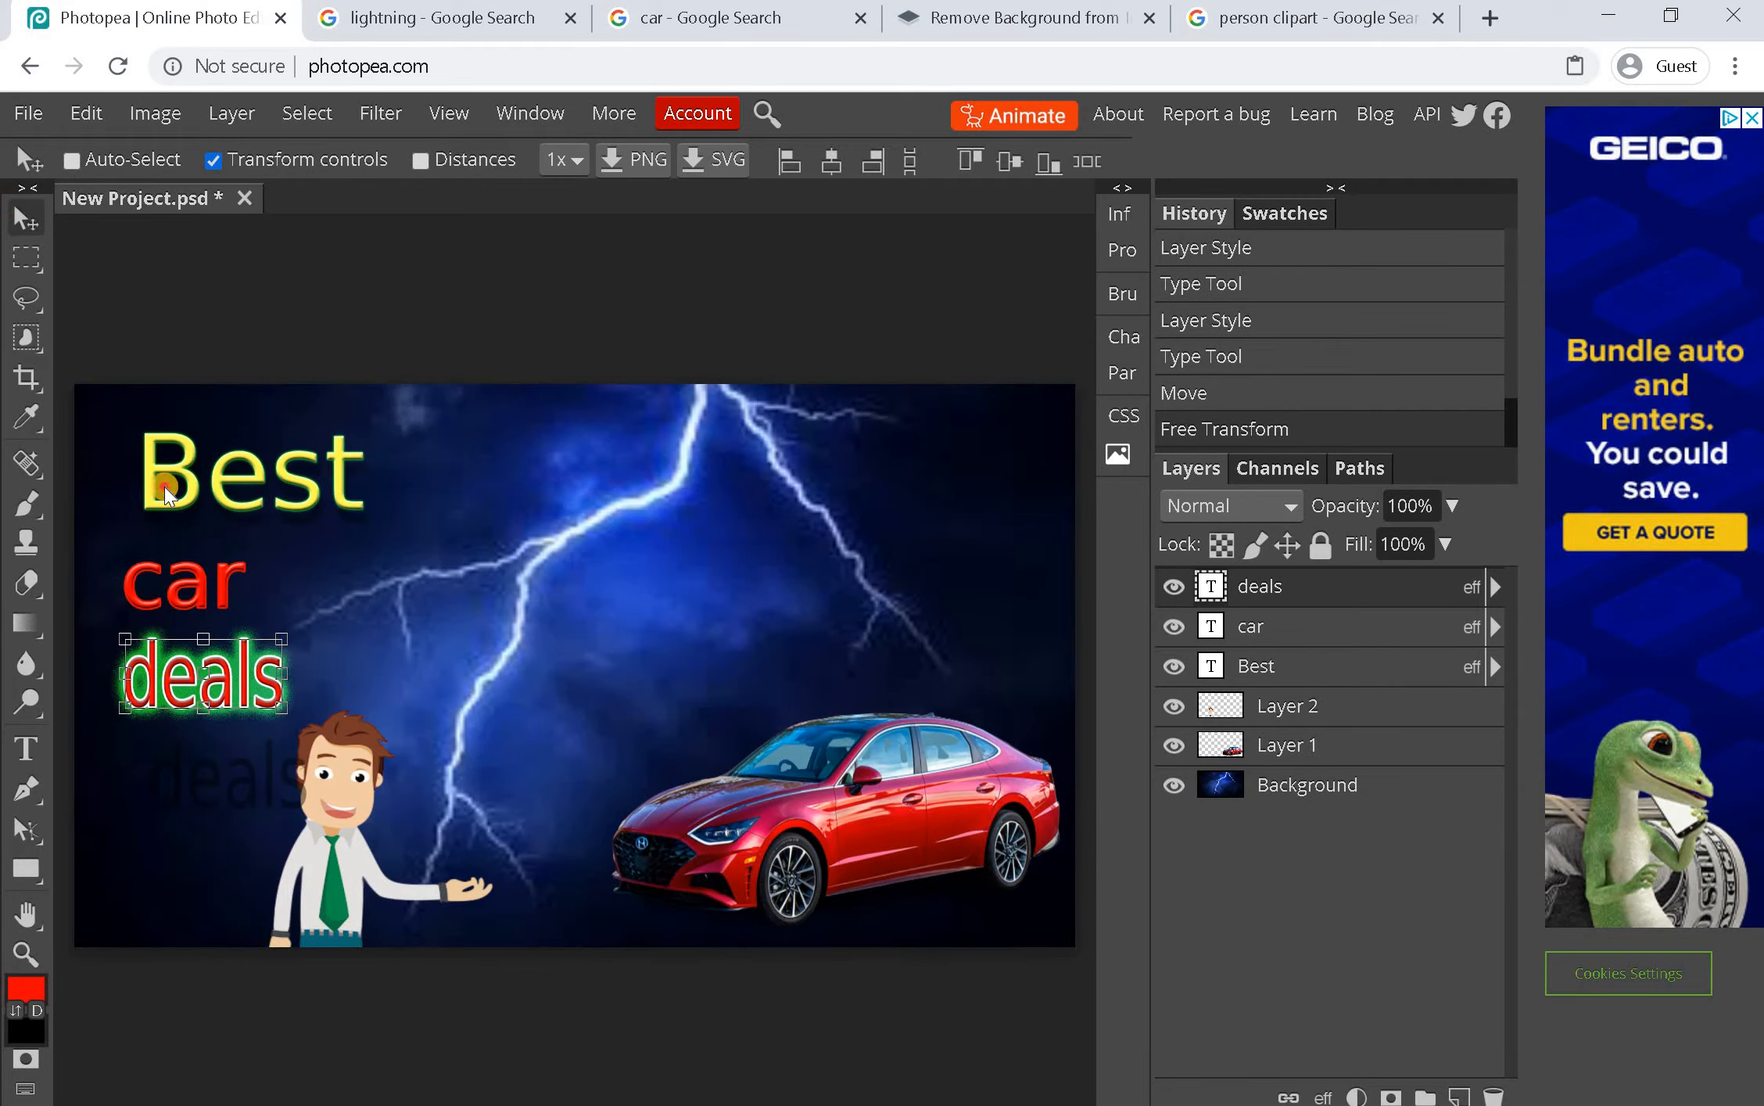
drag(167, 493, 173, 494)
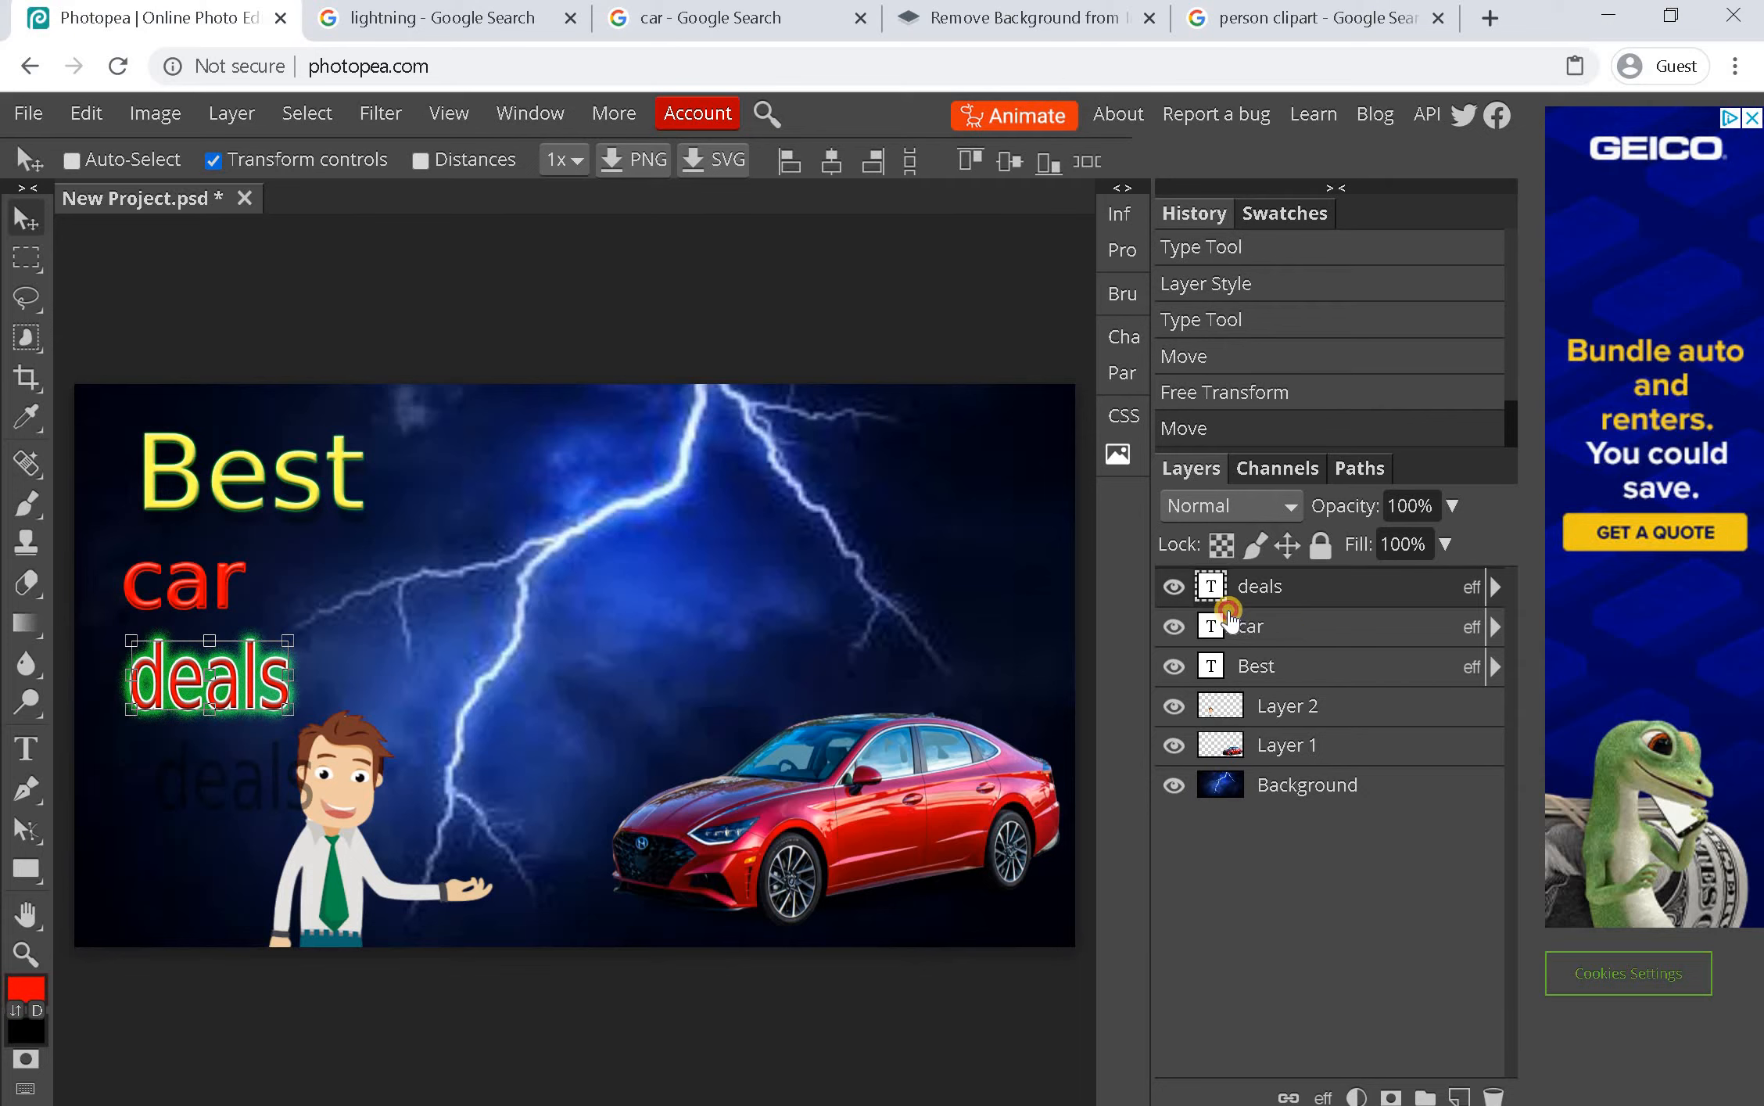
Stretch the word "Best" to about 197% of its width and place it just above "car" near the canvas's left edge
click(1228, 618)
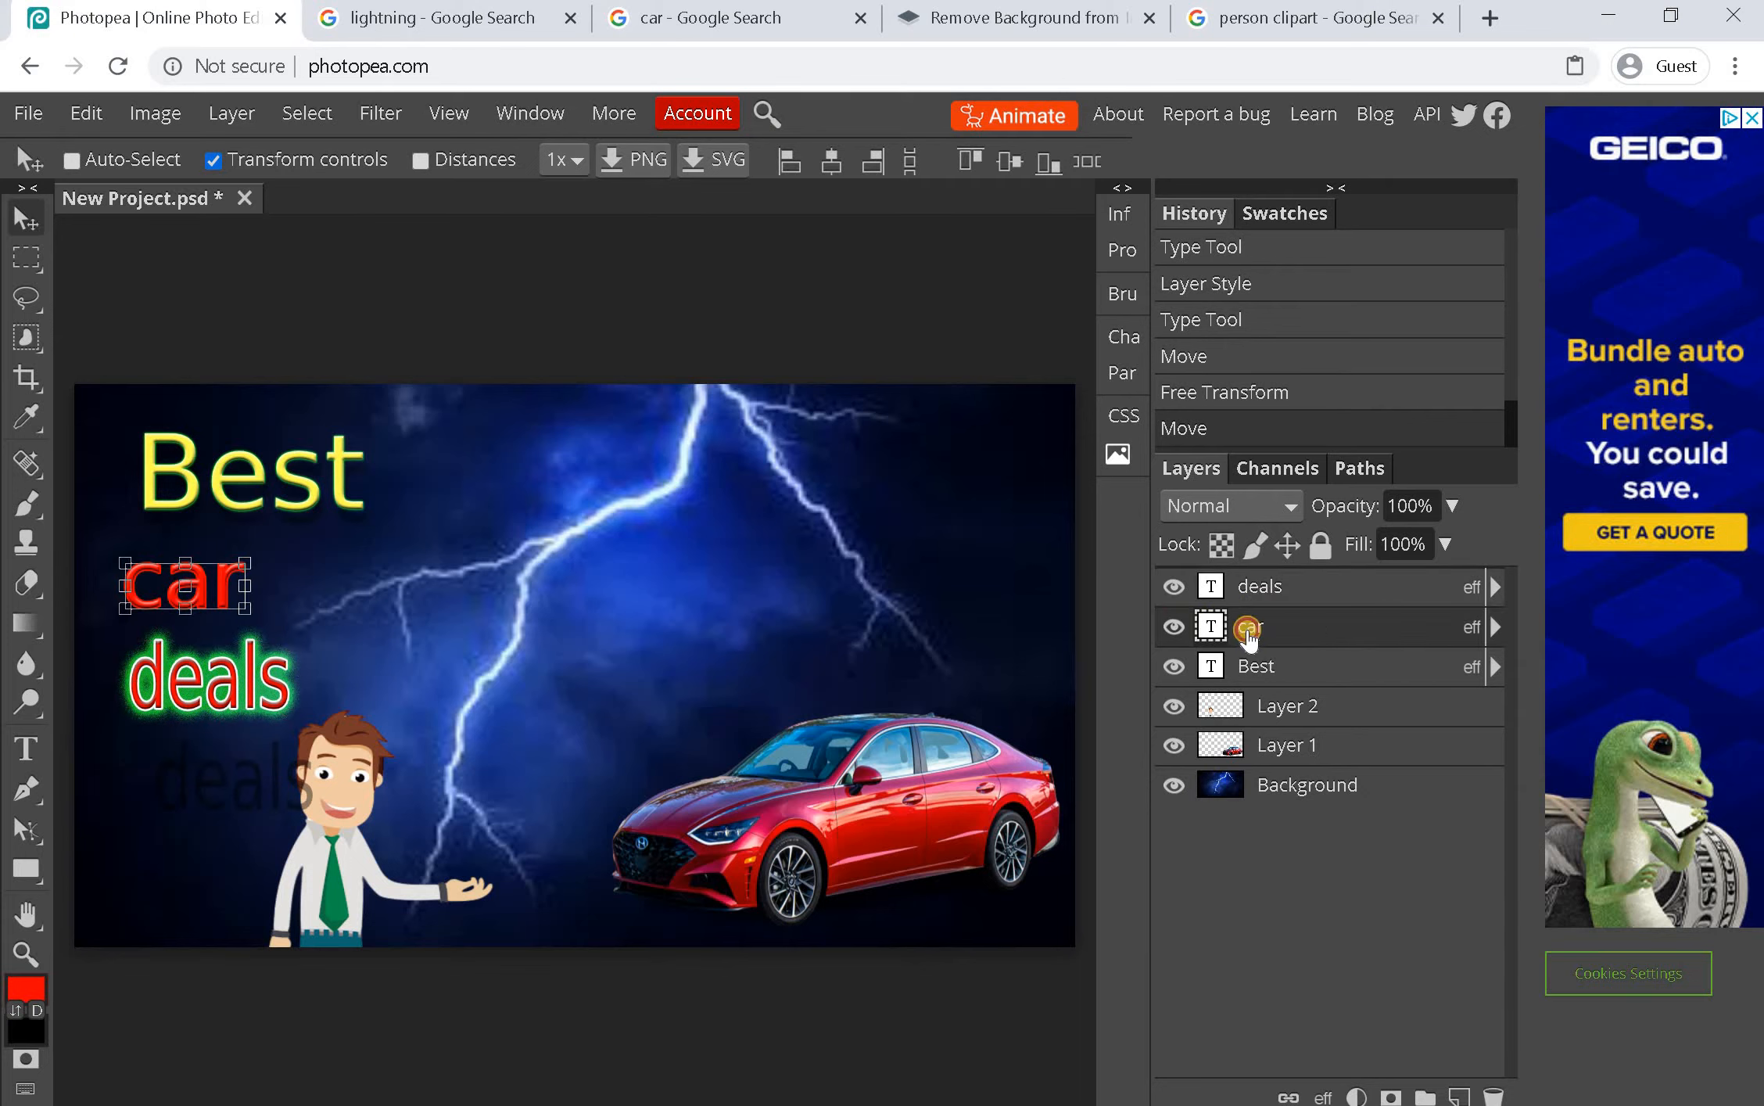
click(1248, 666)
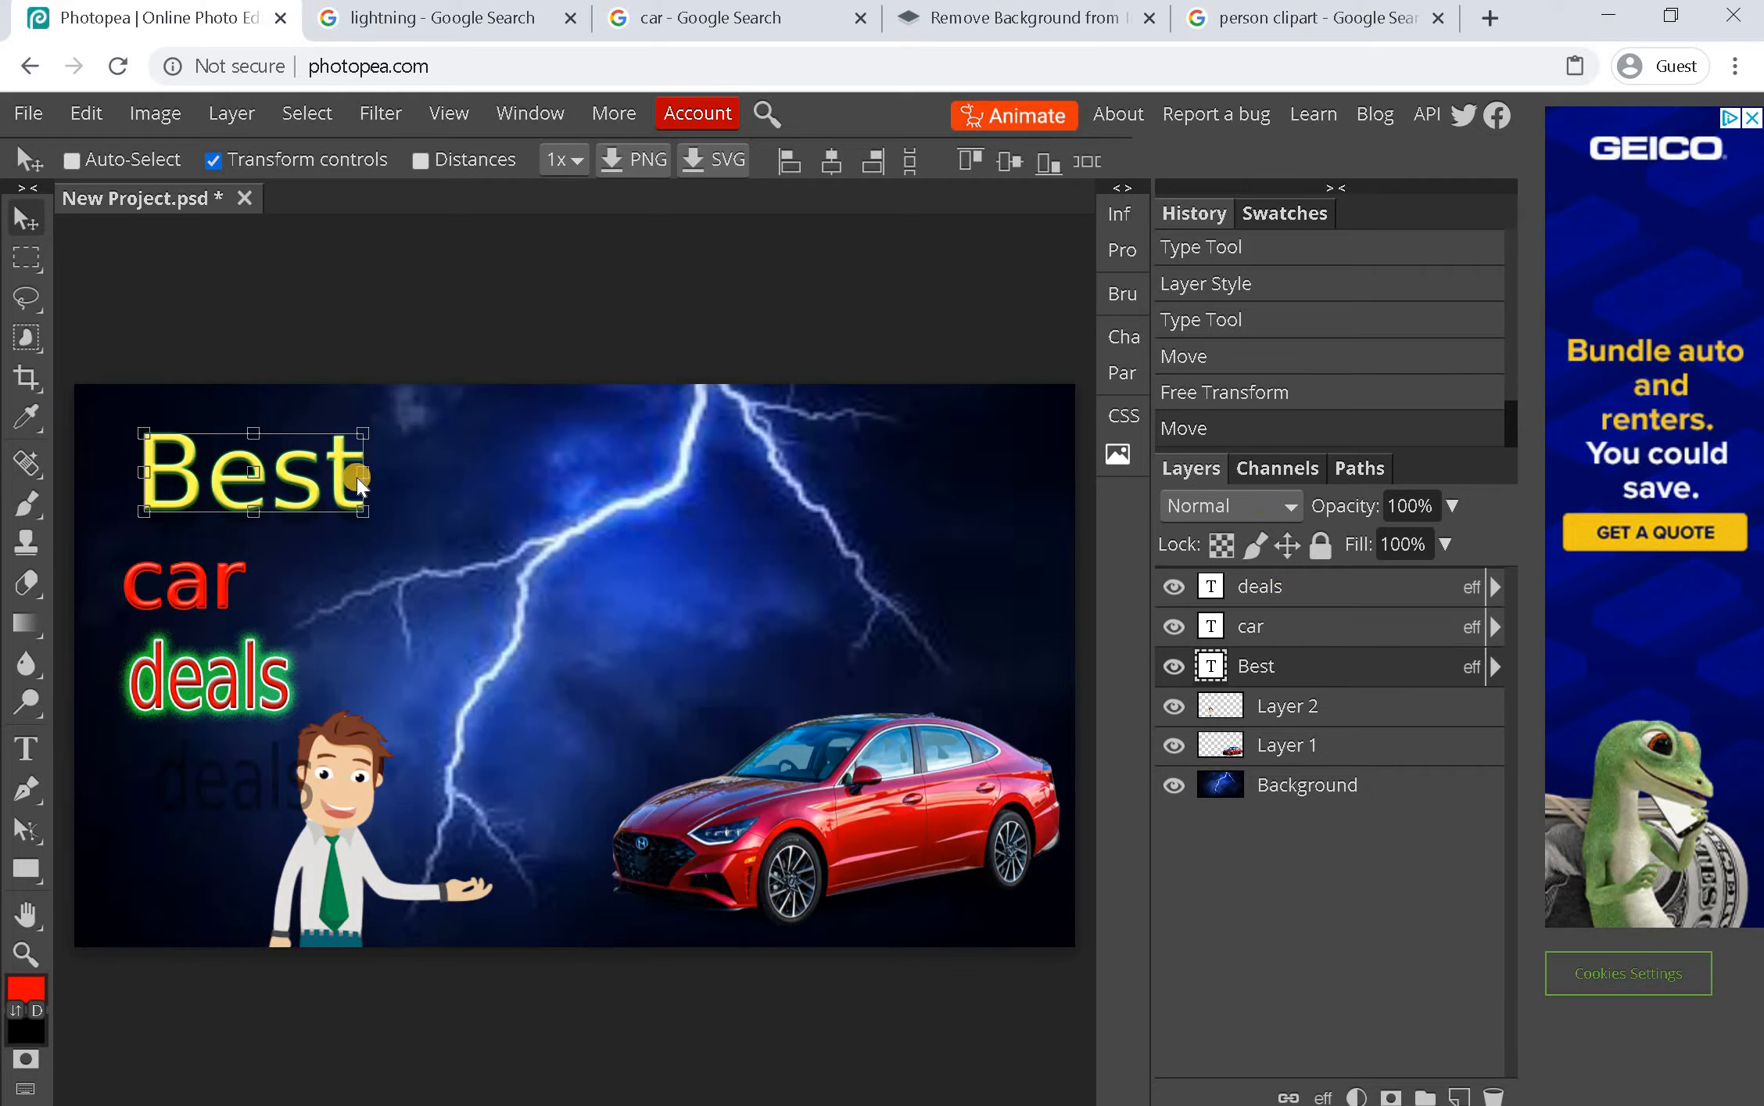
drag(361, 472, 580, 489)
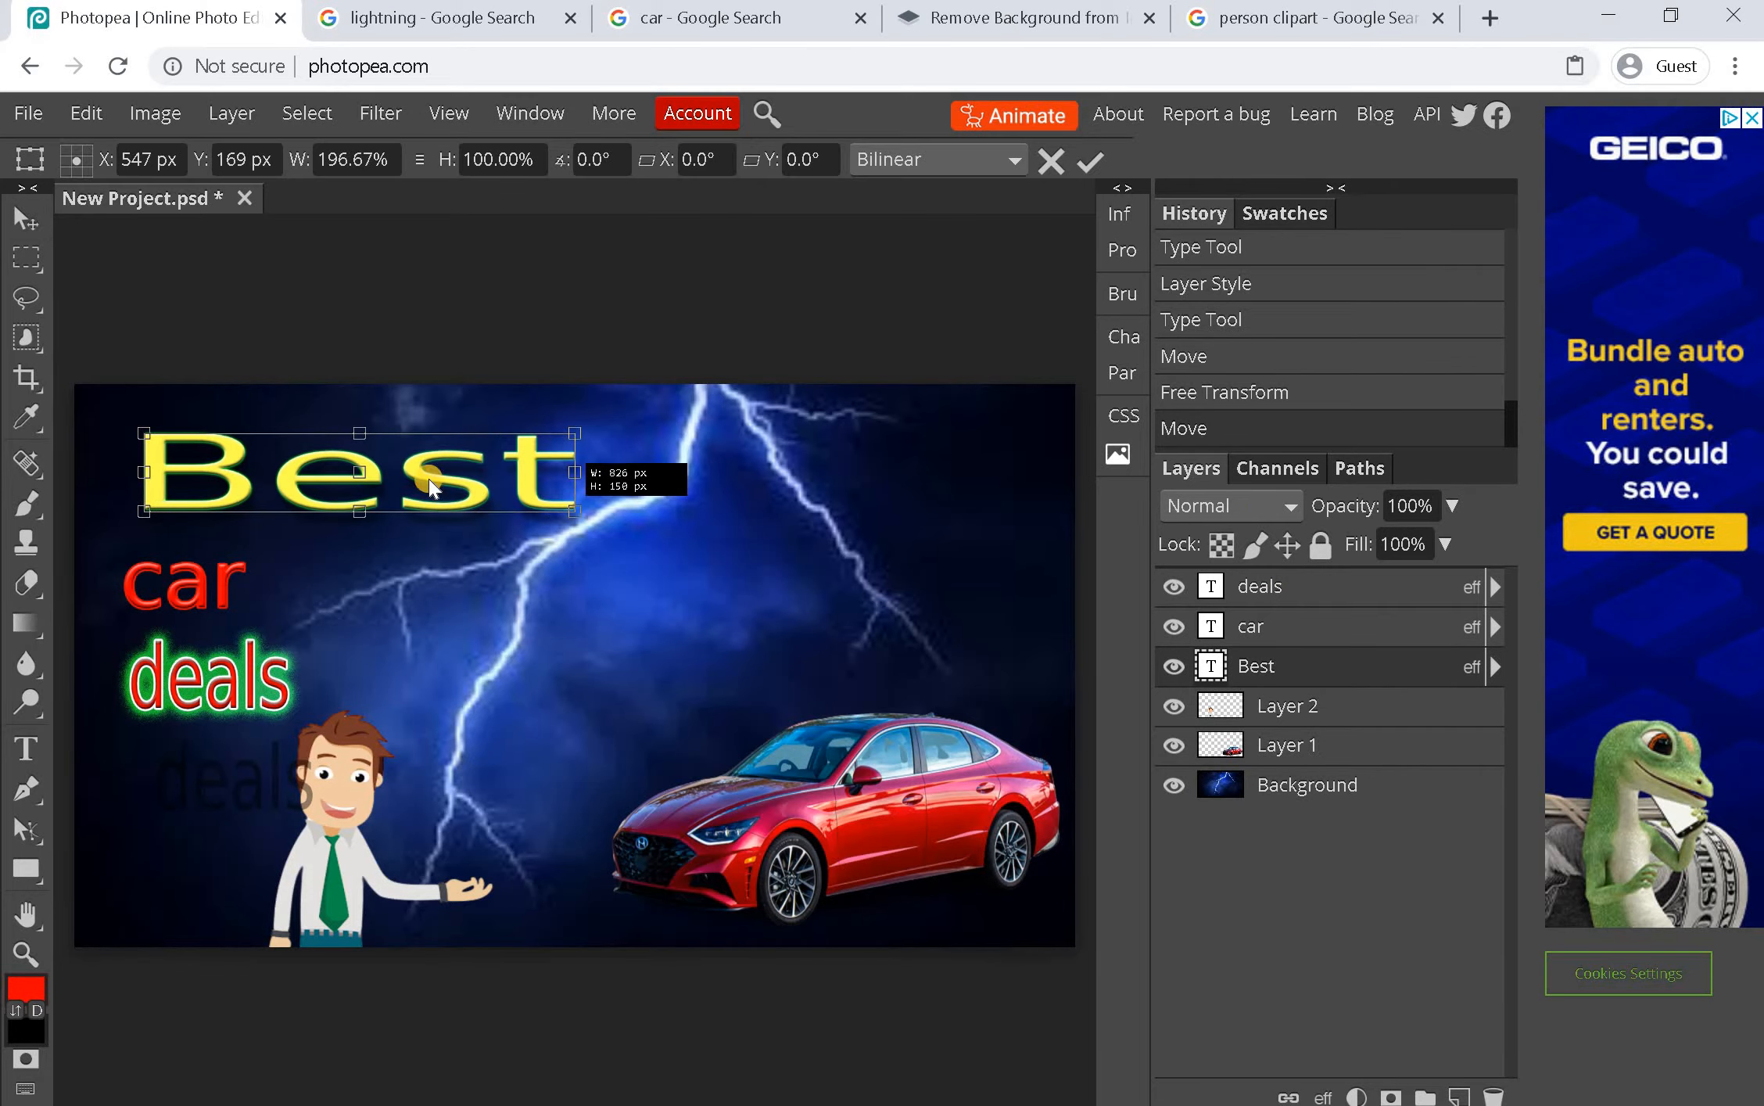
drag(373, 505, 316, 529)
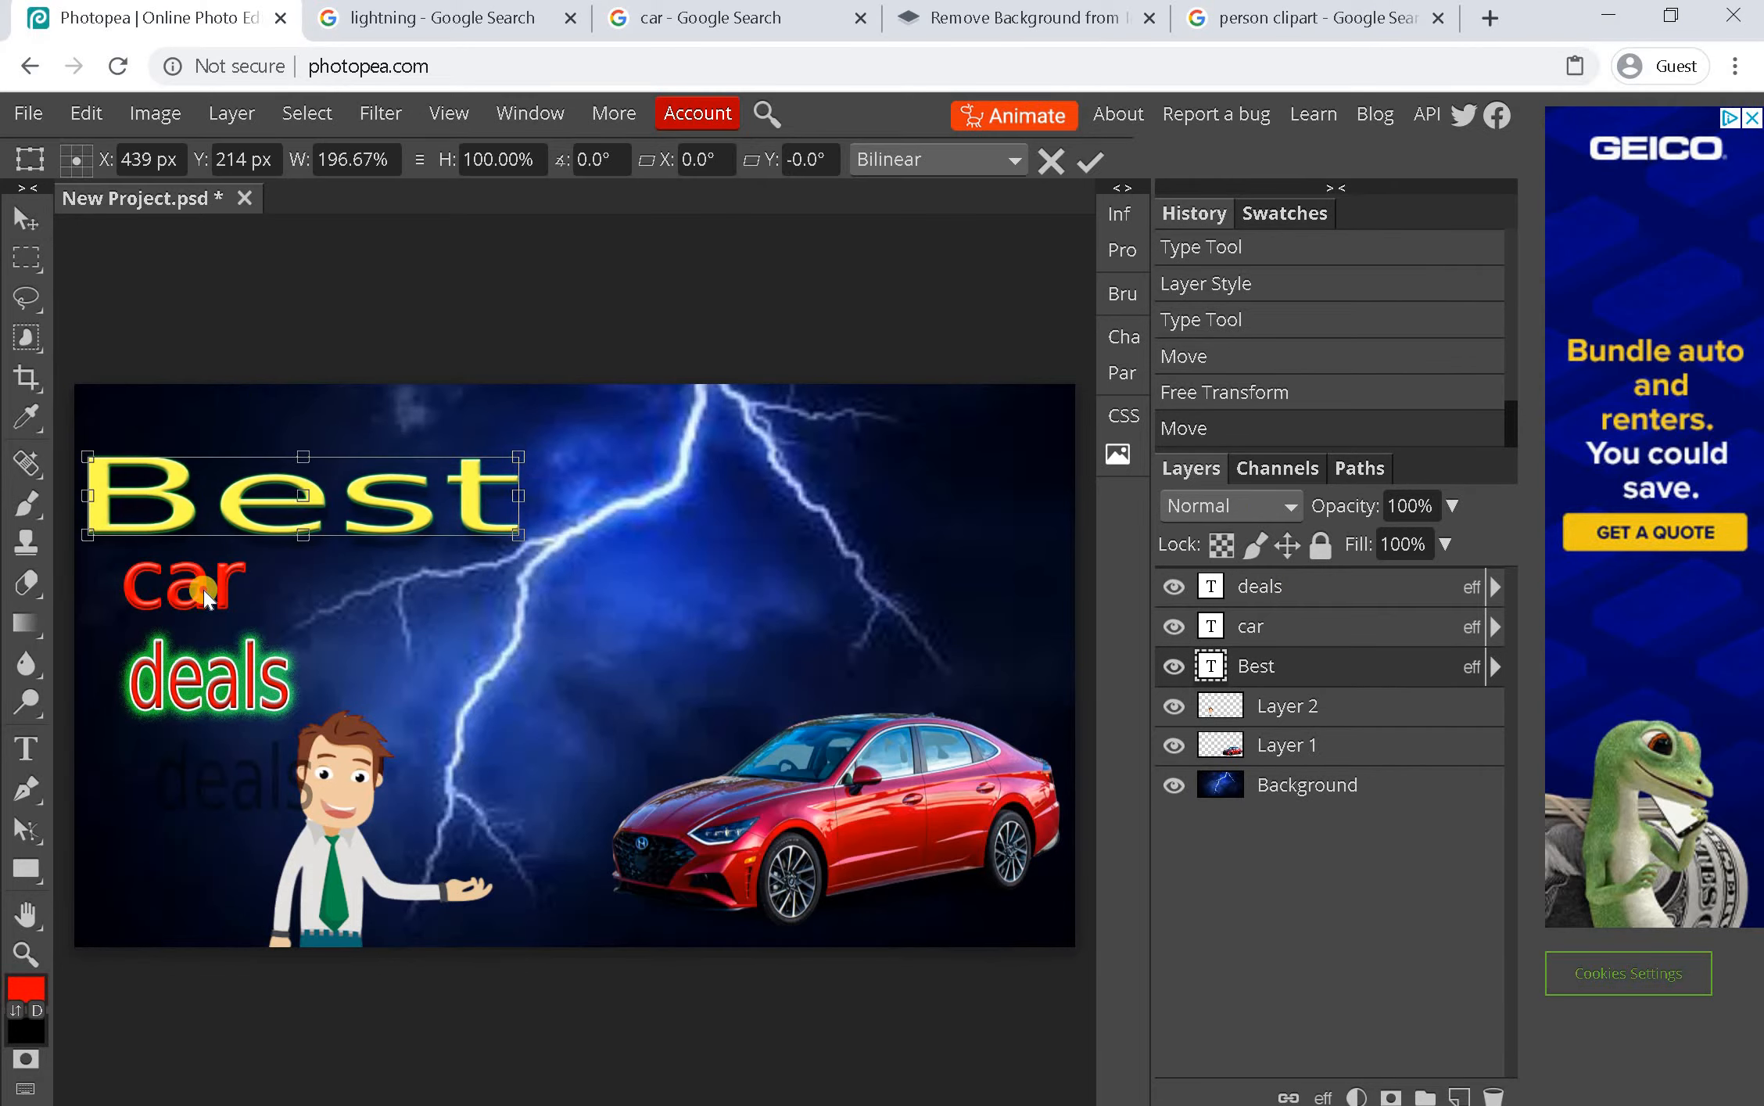
Stretch the word "car" horizontally to about 280% of its width
click(1255, 627)
drag(240, 586, 459, 596)
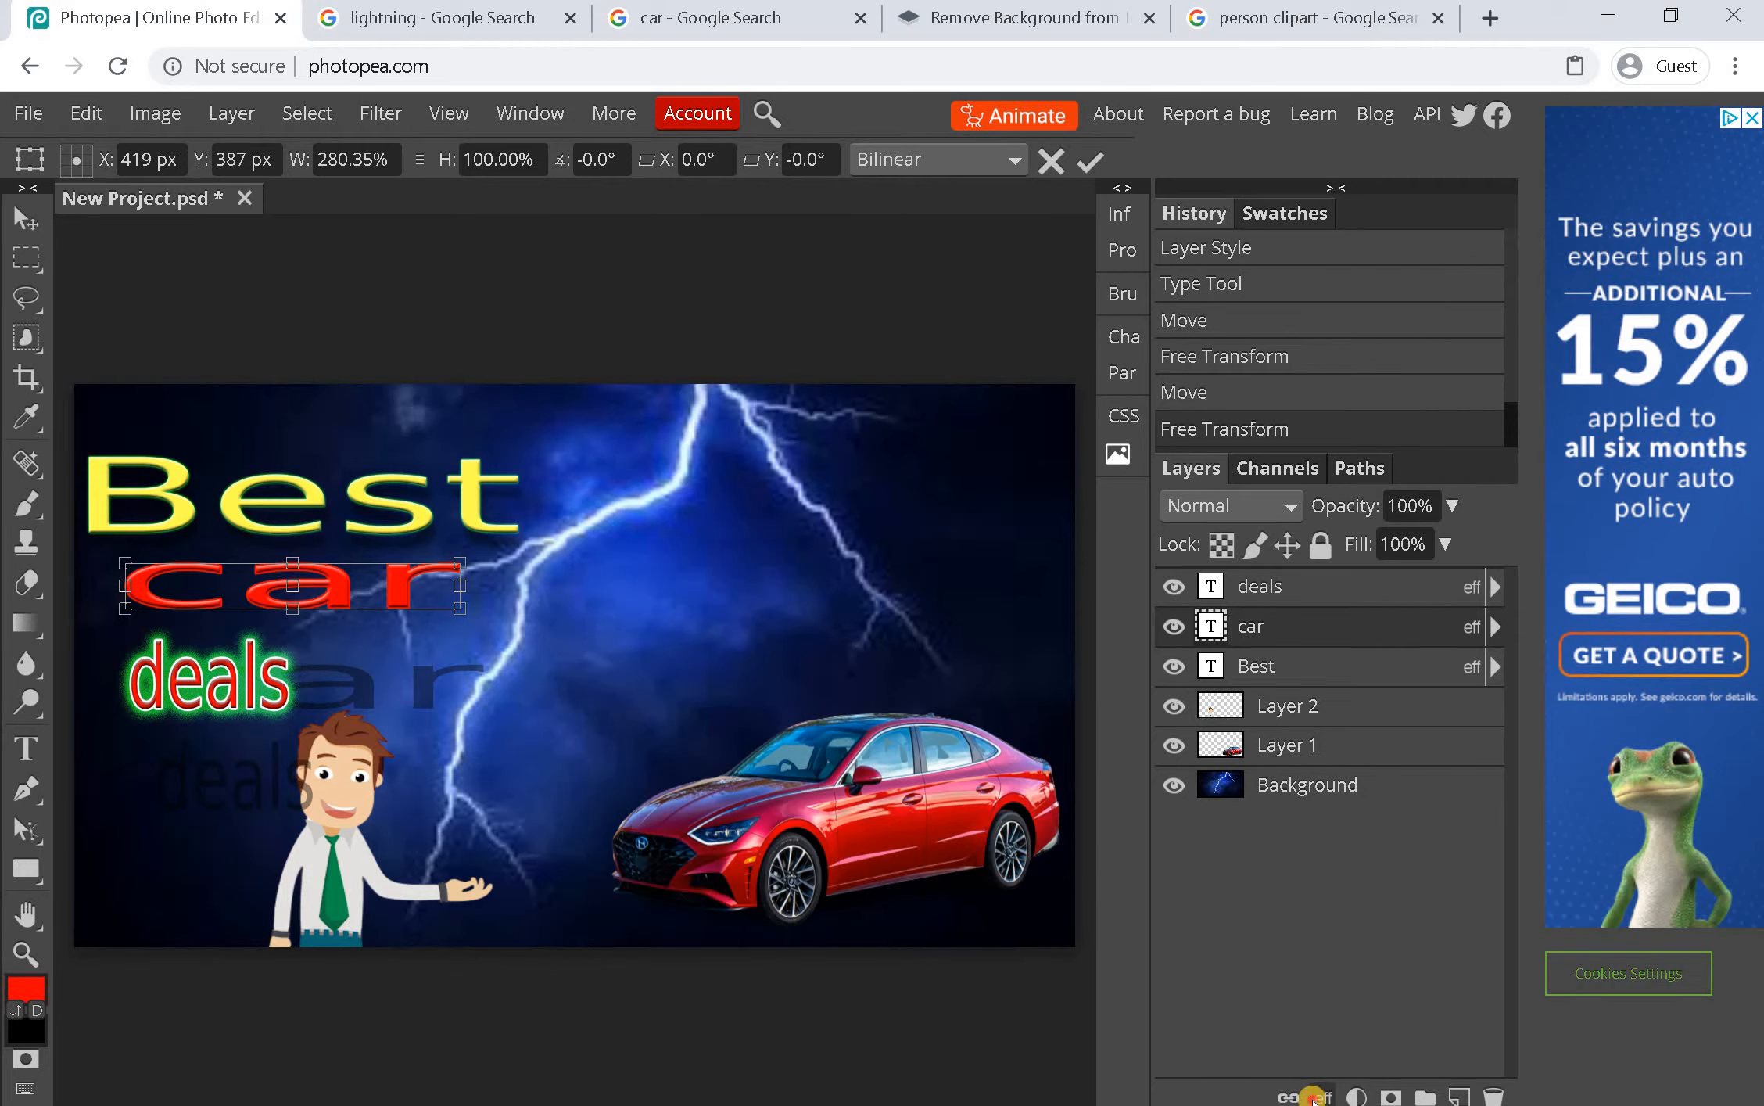
click(1318, 1097)
click(1369, 1059)
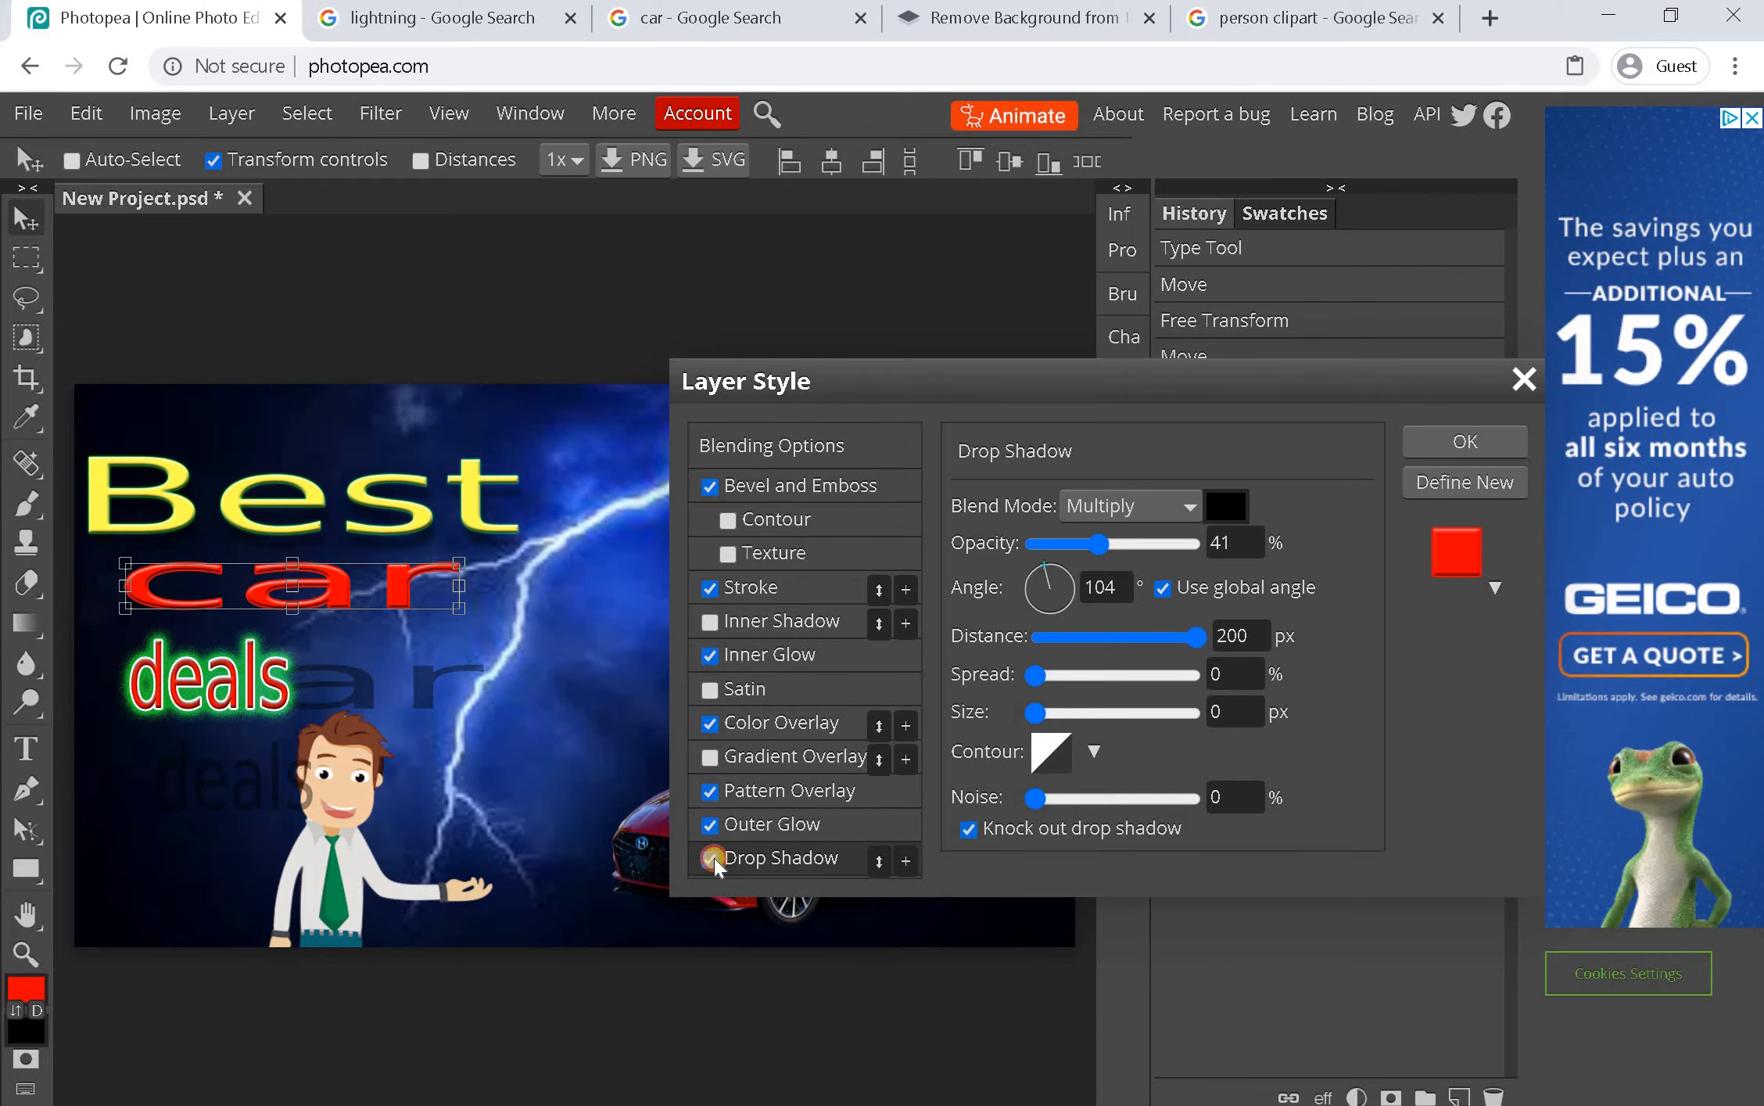
click(711, 859)
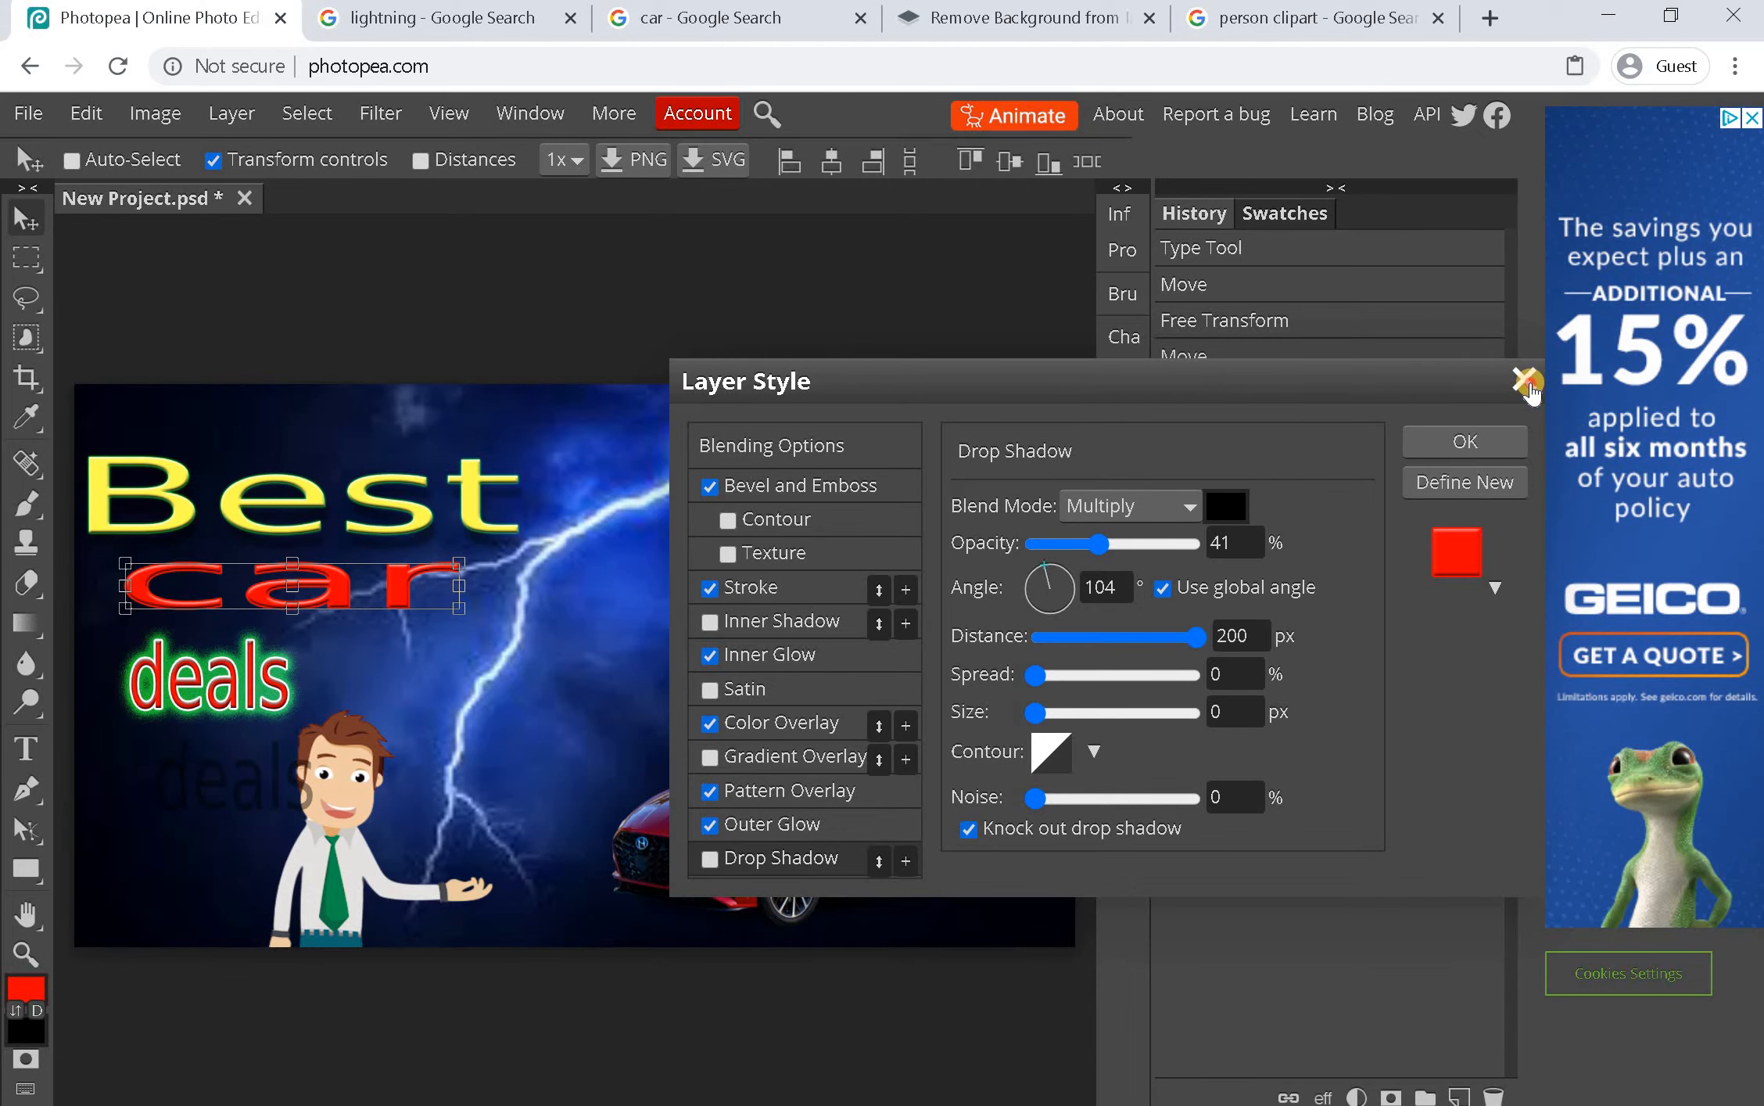
click(1525, 382)
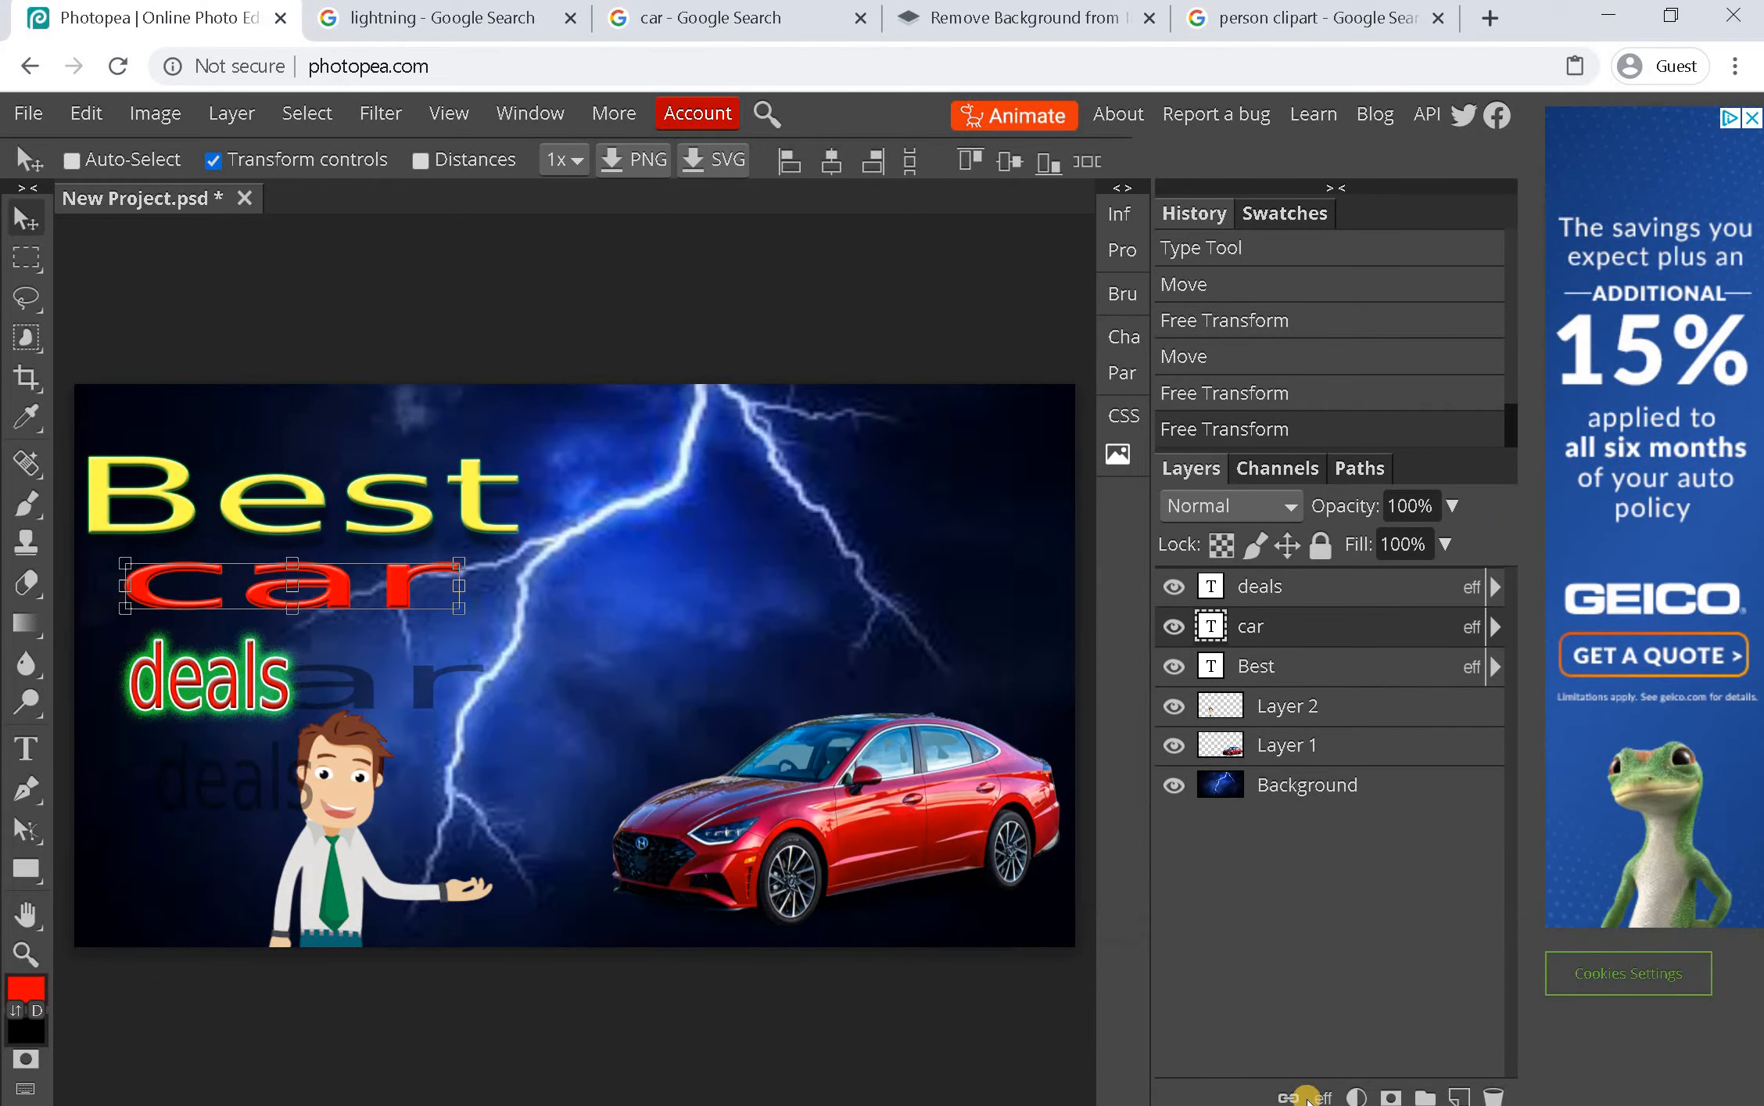
Remove the Drop Shadow from the "car" text and apply the layer style change
click(1317, 1095)
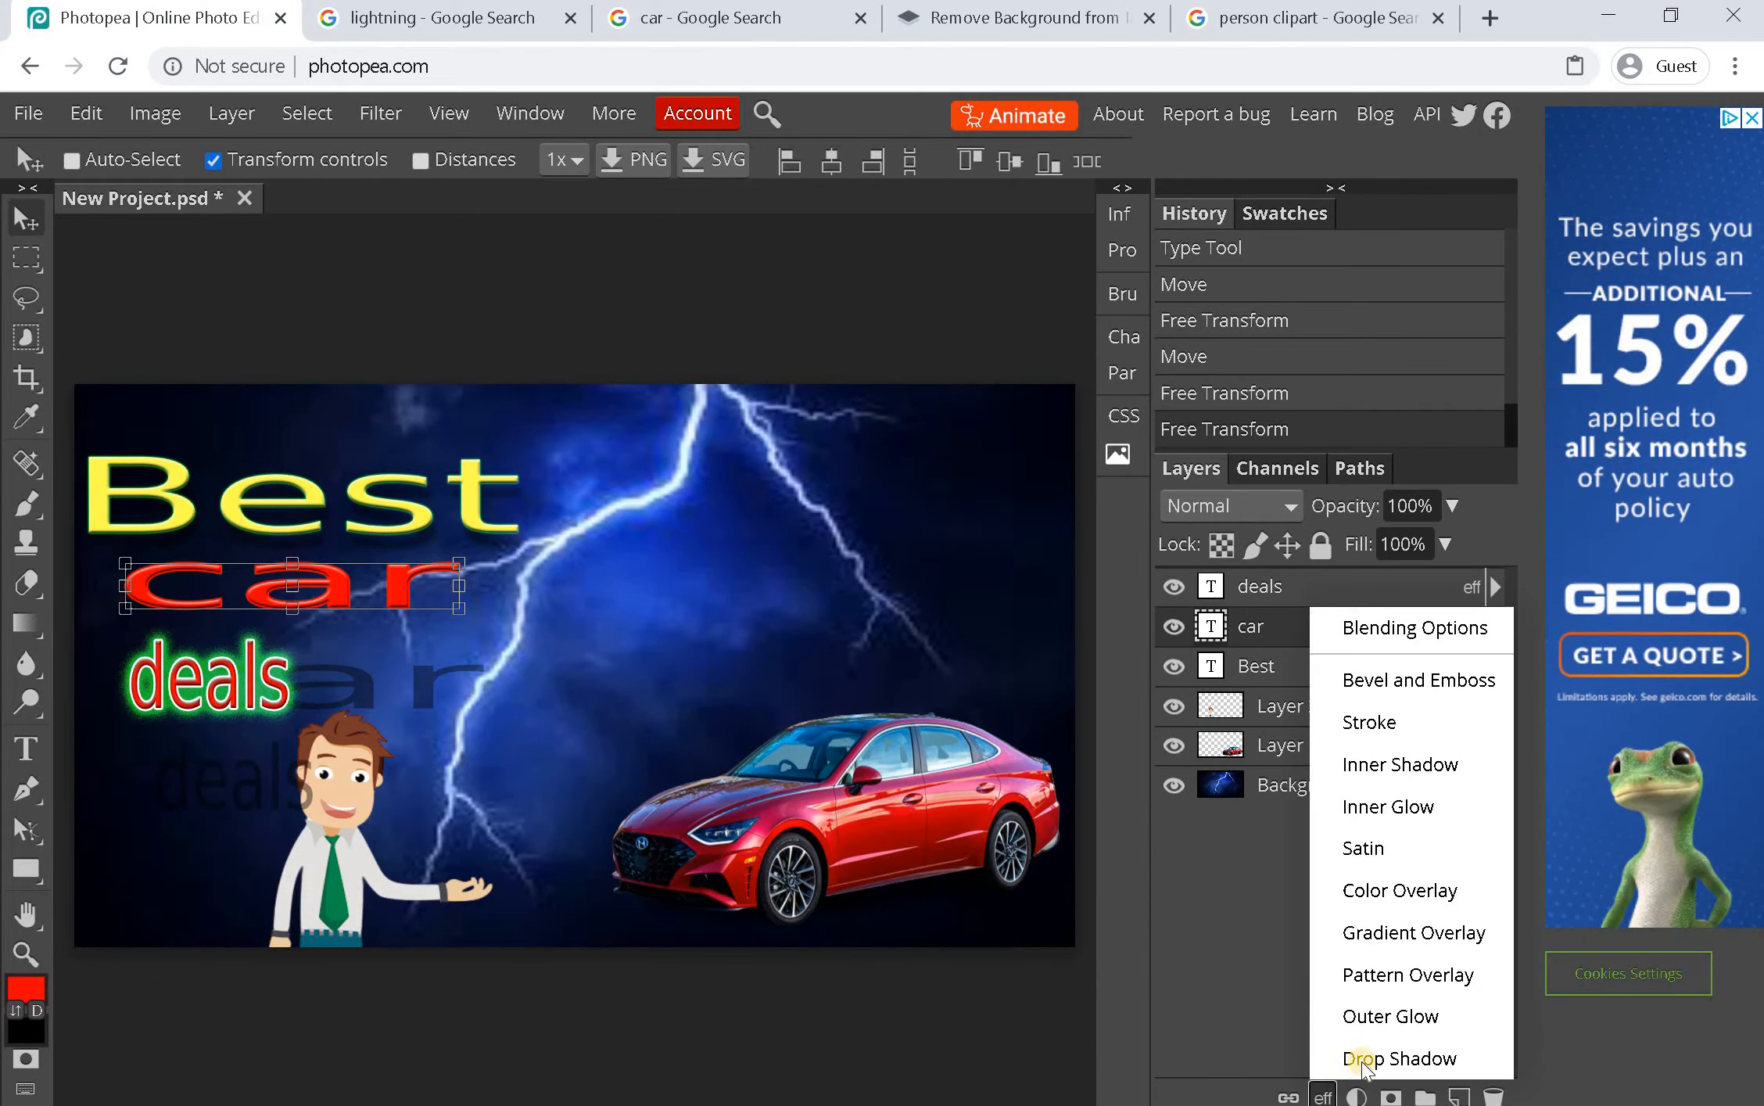
click(1399, 1058)
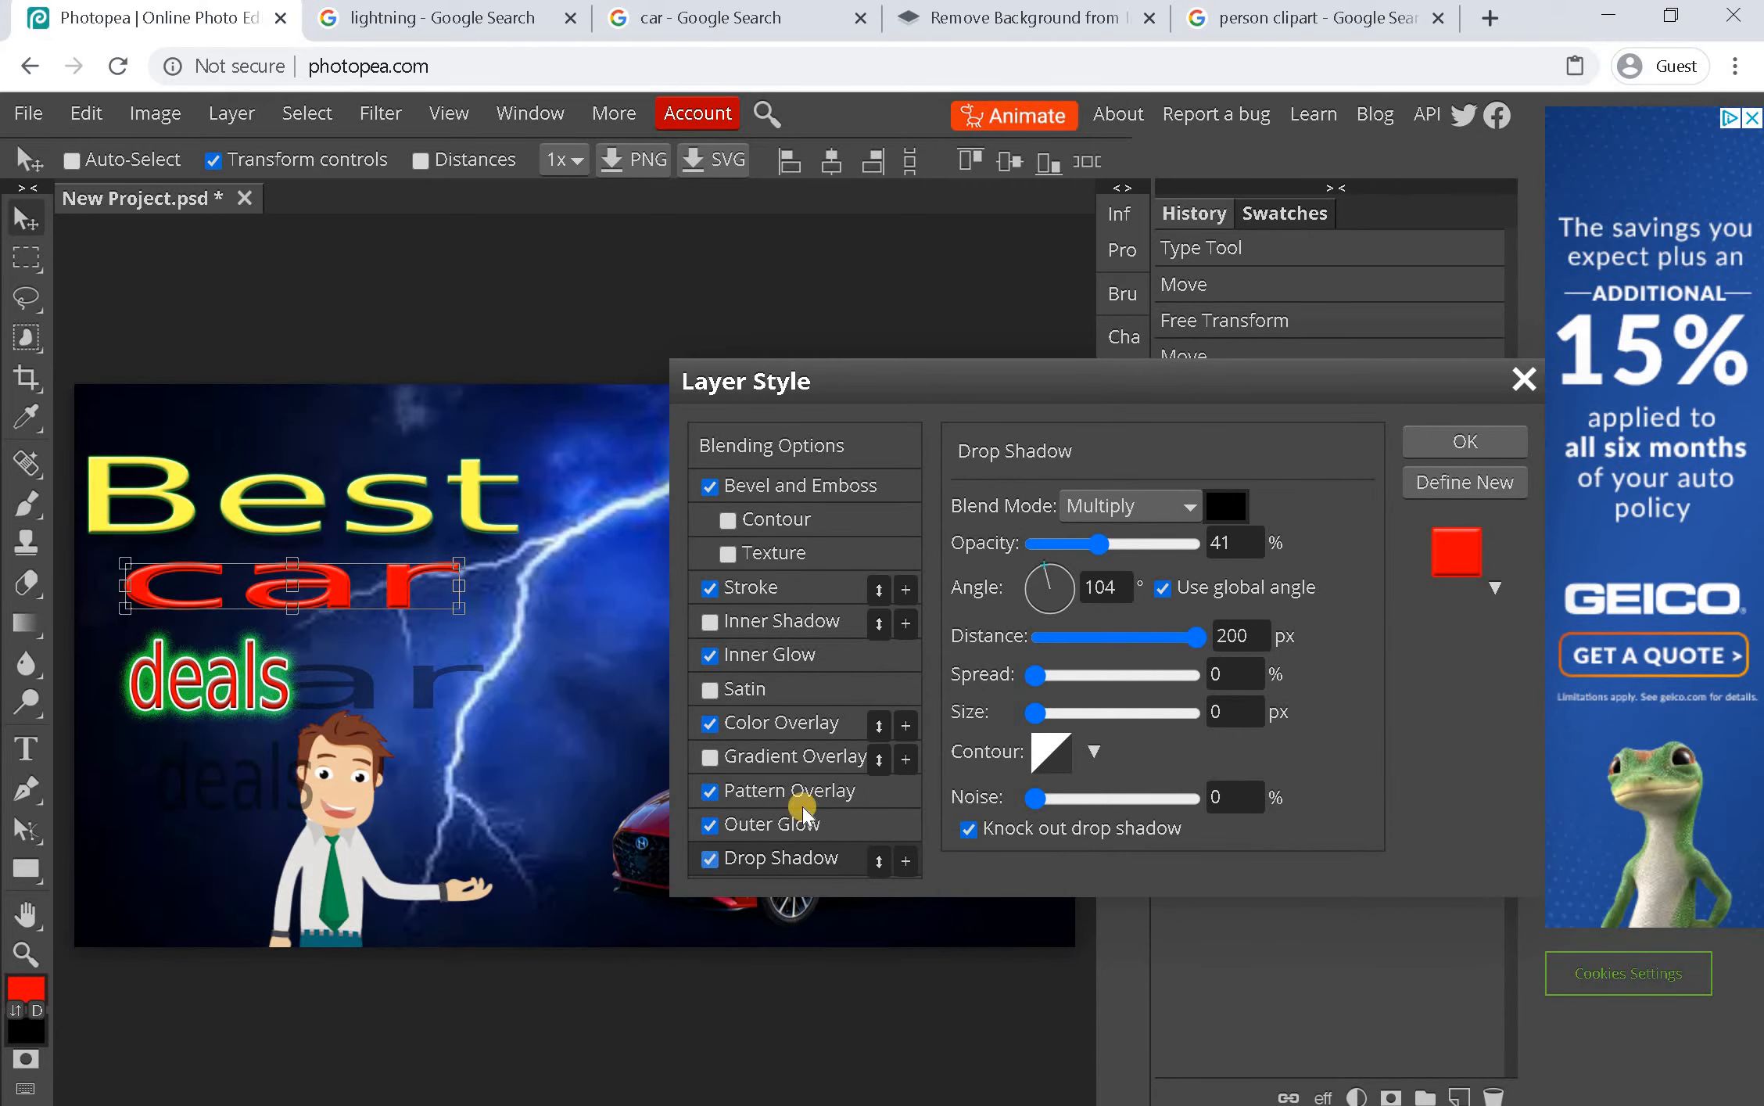
click(1451, 441)
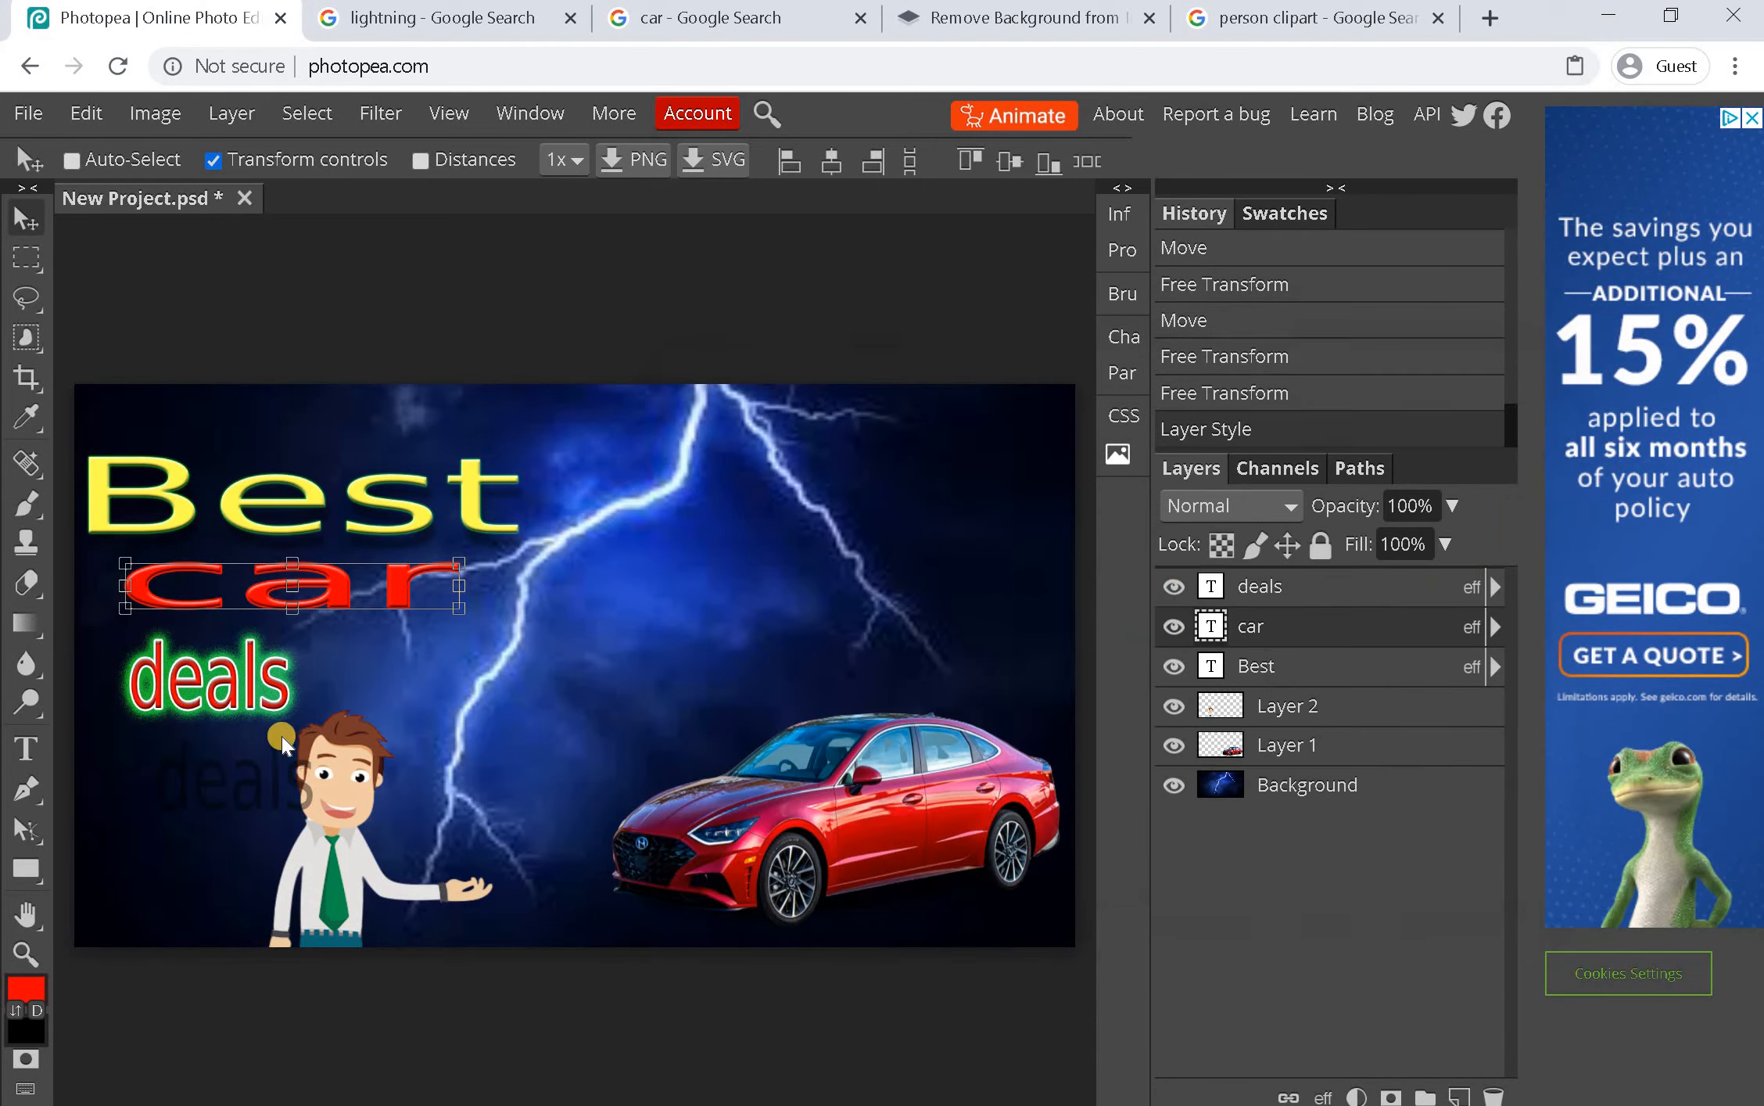
Remove the Drop Shadow from the "deals" text, then stretch the word to about 234% width and place it just beneath "car"
click(223, 694)
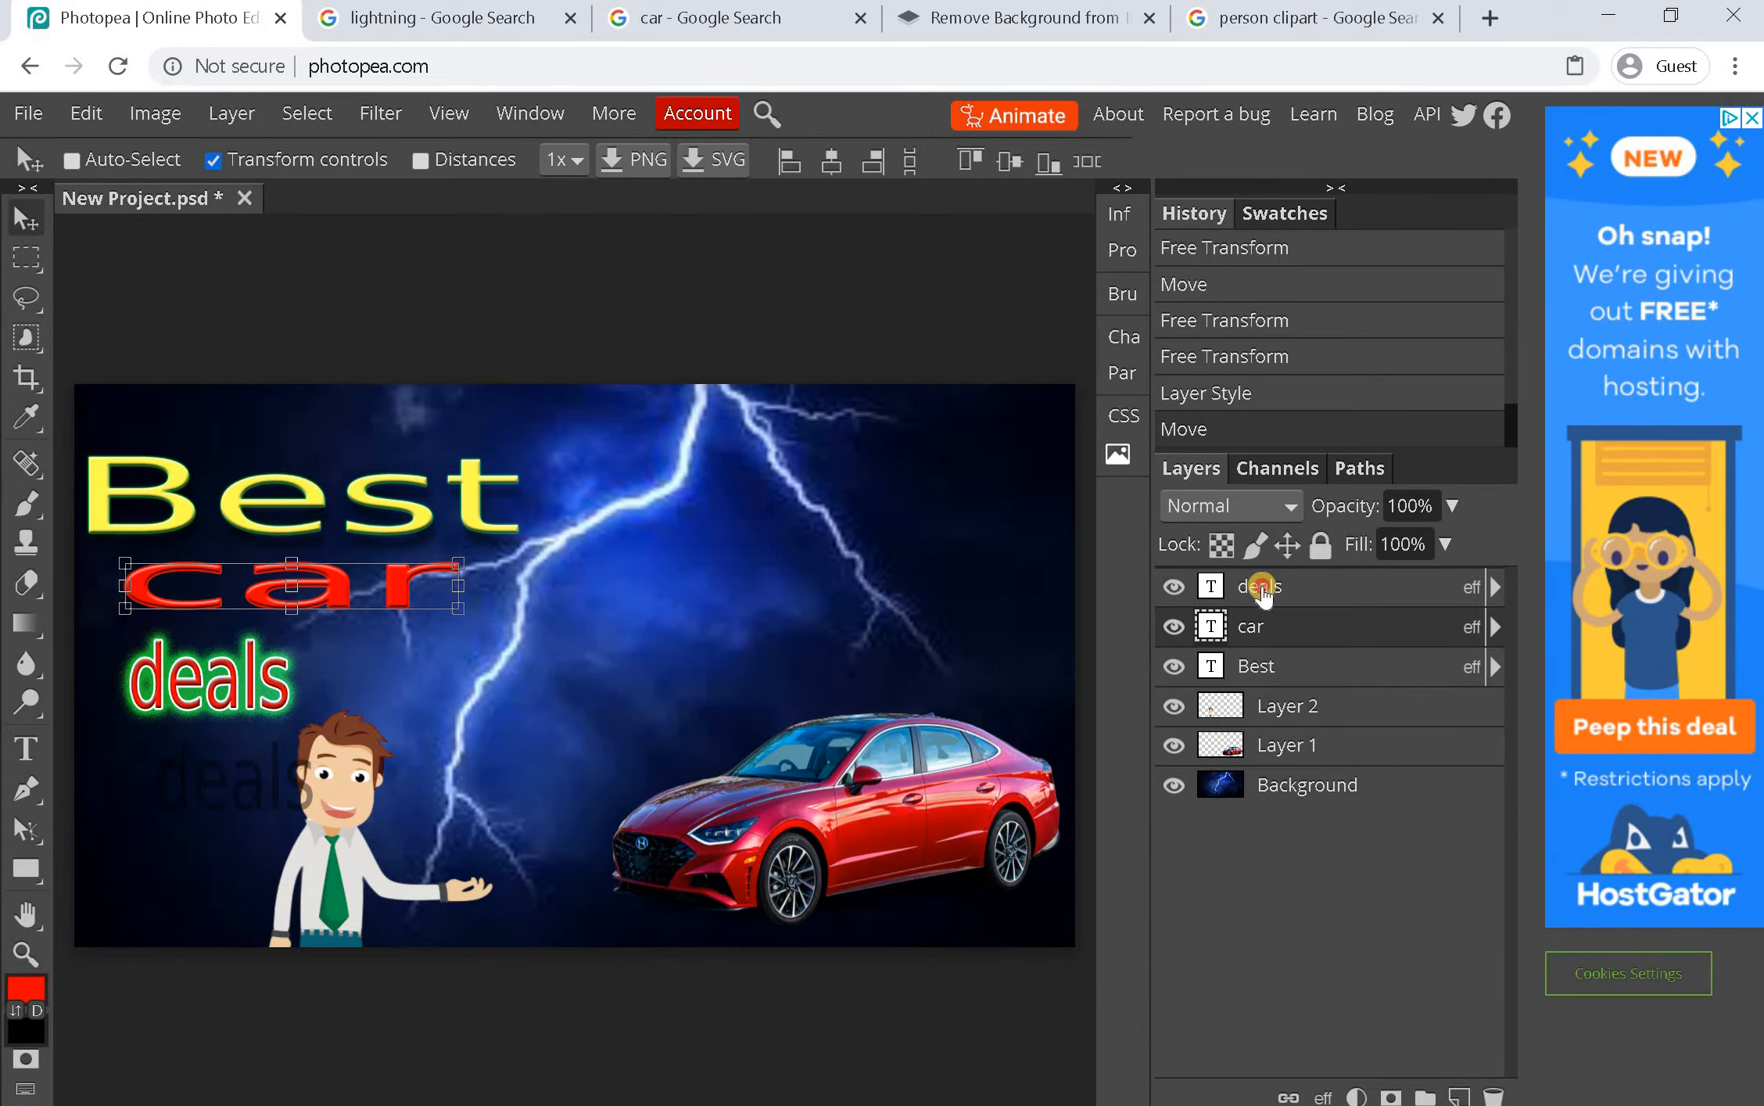
click(1261, 588)
click(1320, 1091)
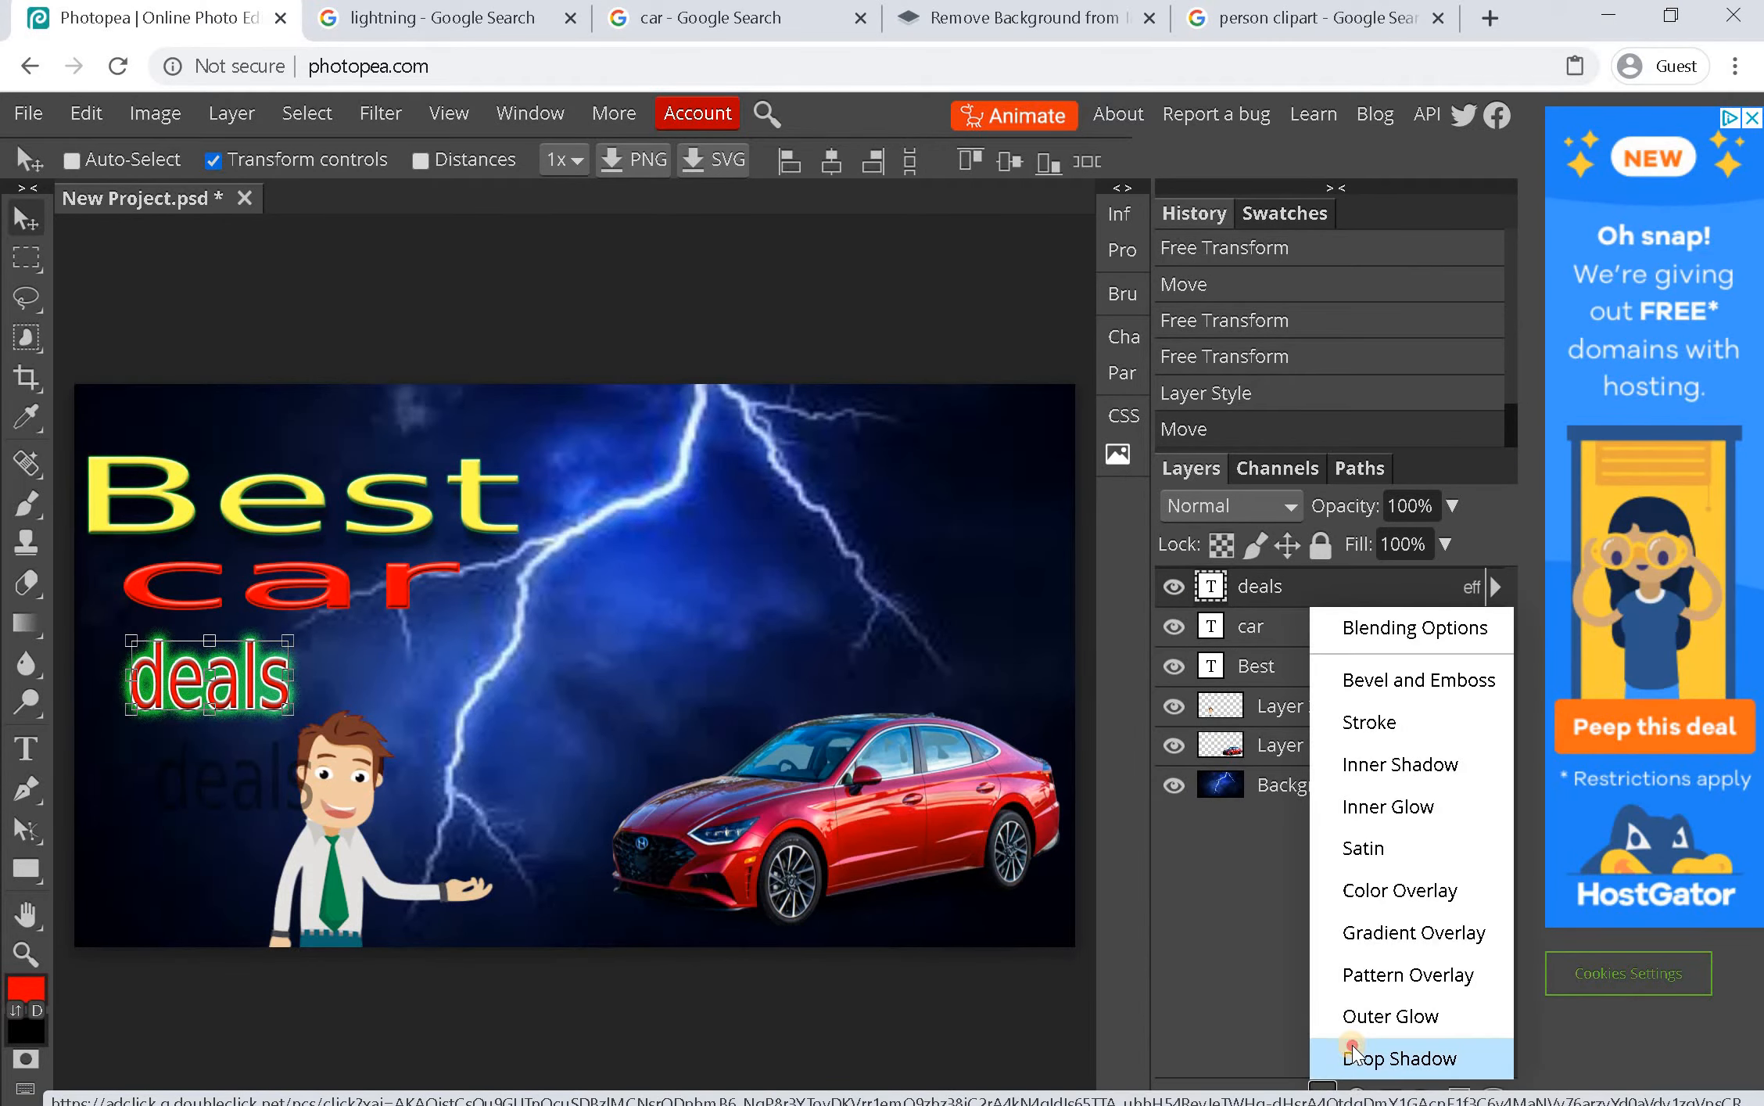
click(1392, 1054)
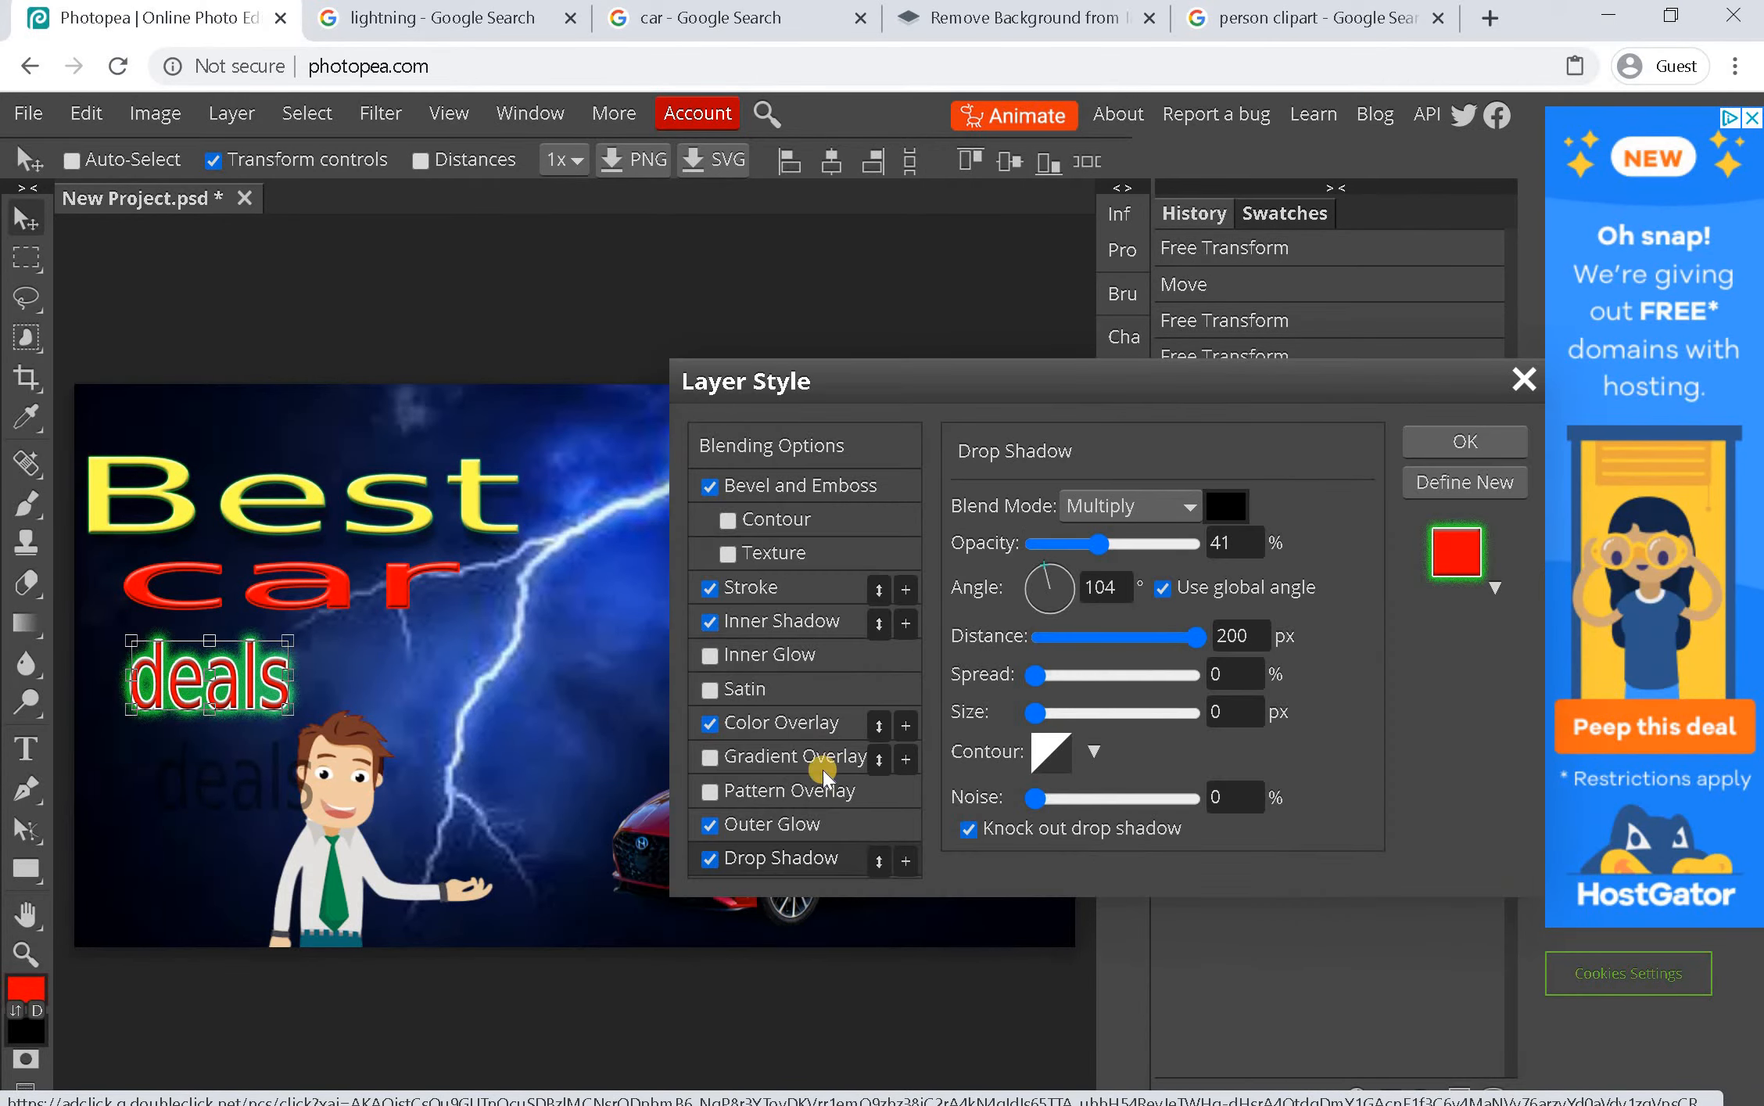
click(710, 858)
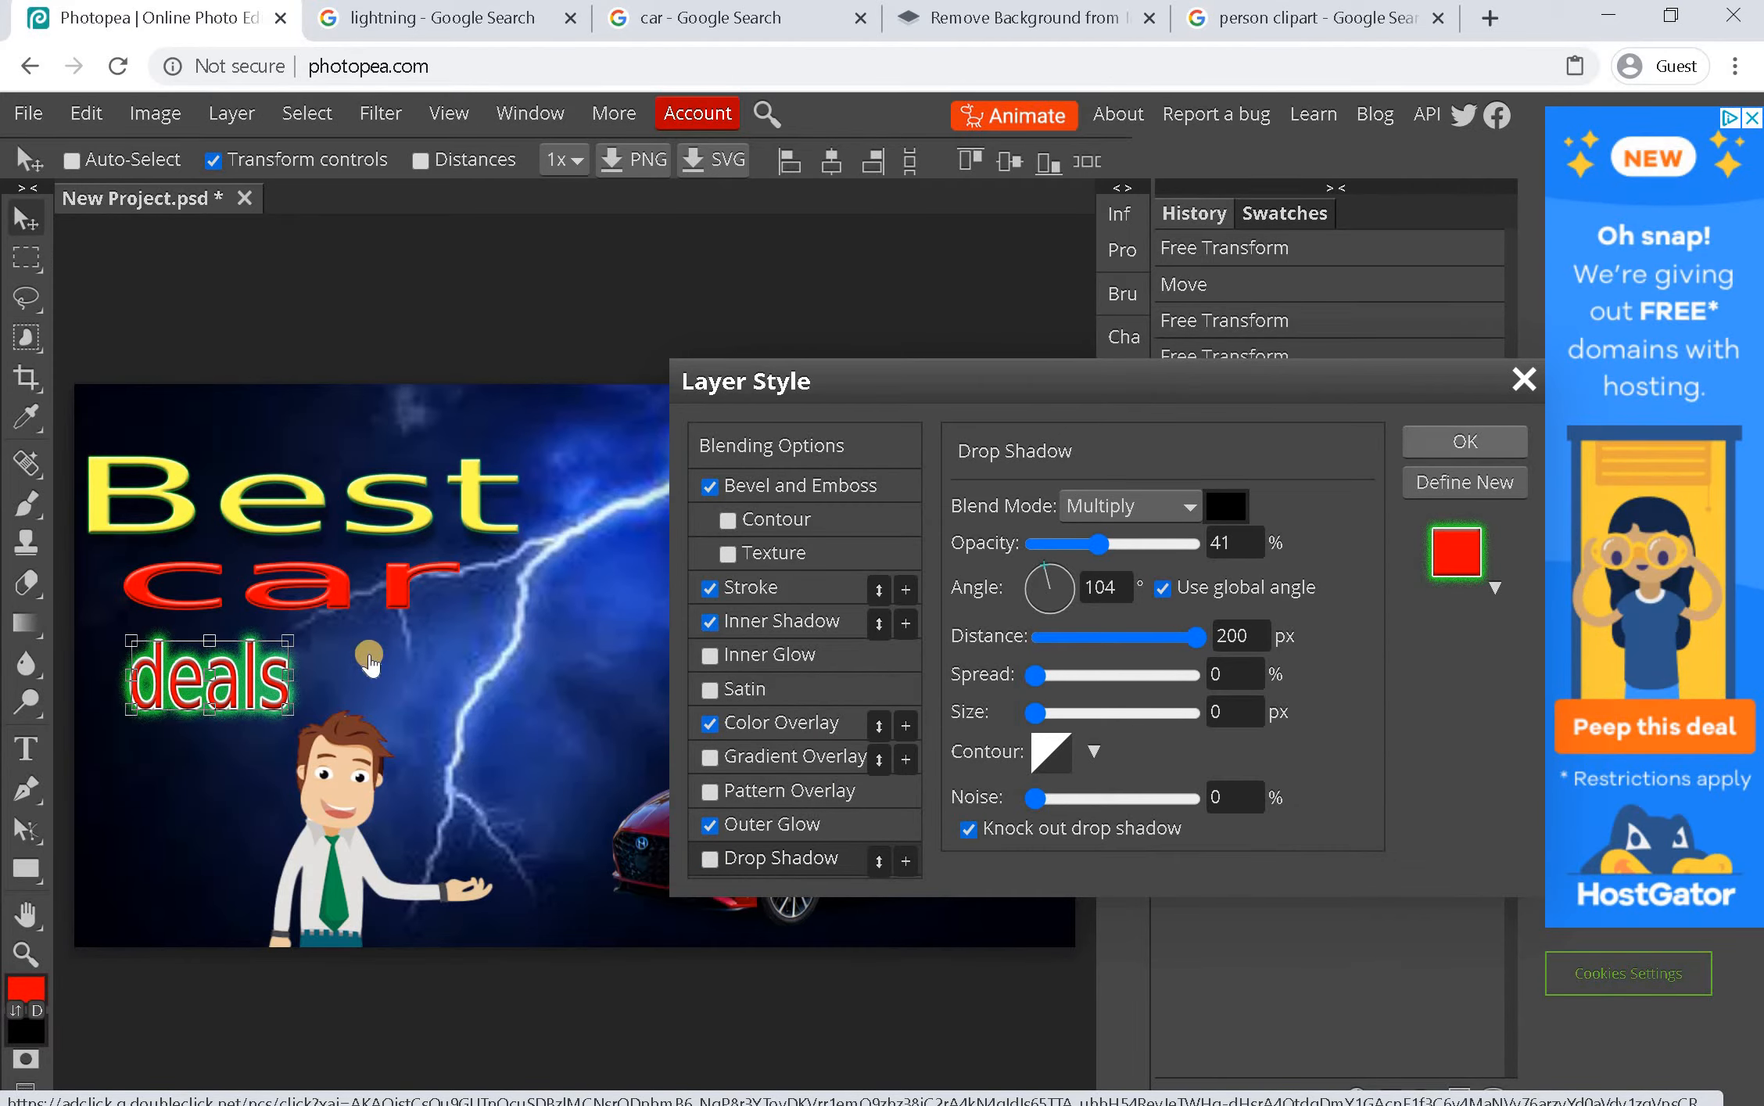
click(1465, 442)
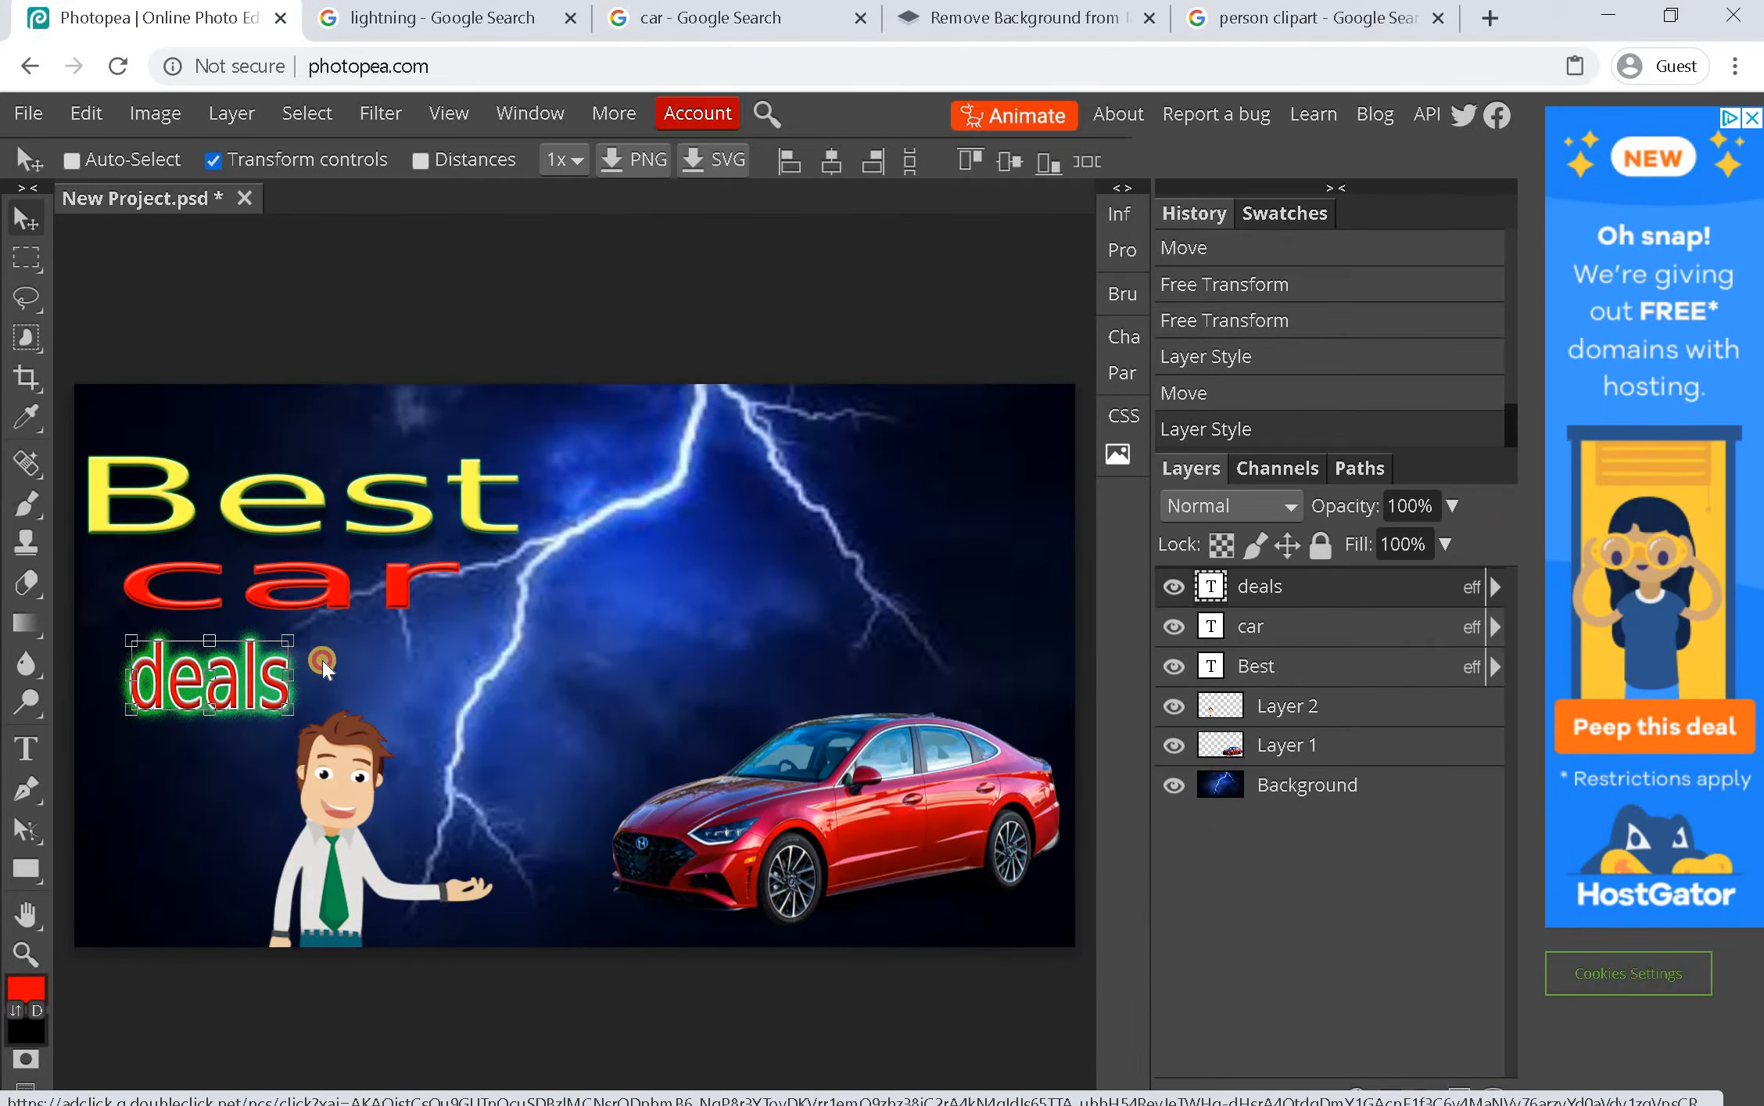
drag(290, 673, 598, 664)
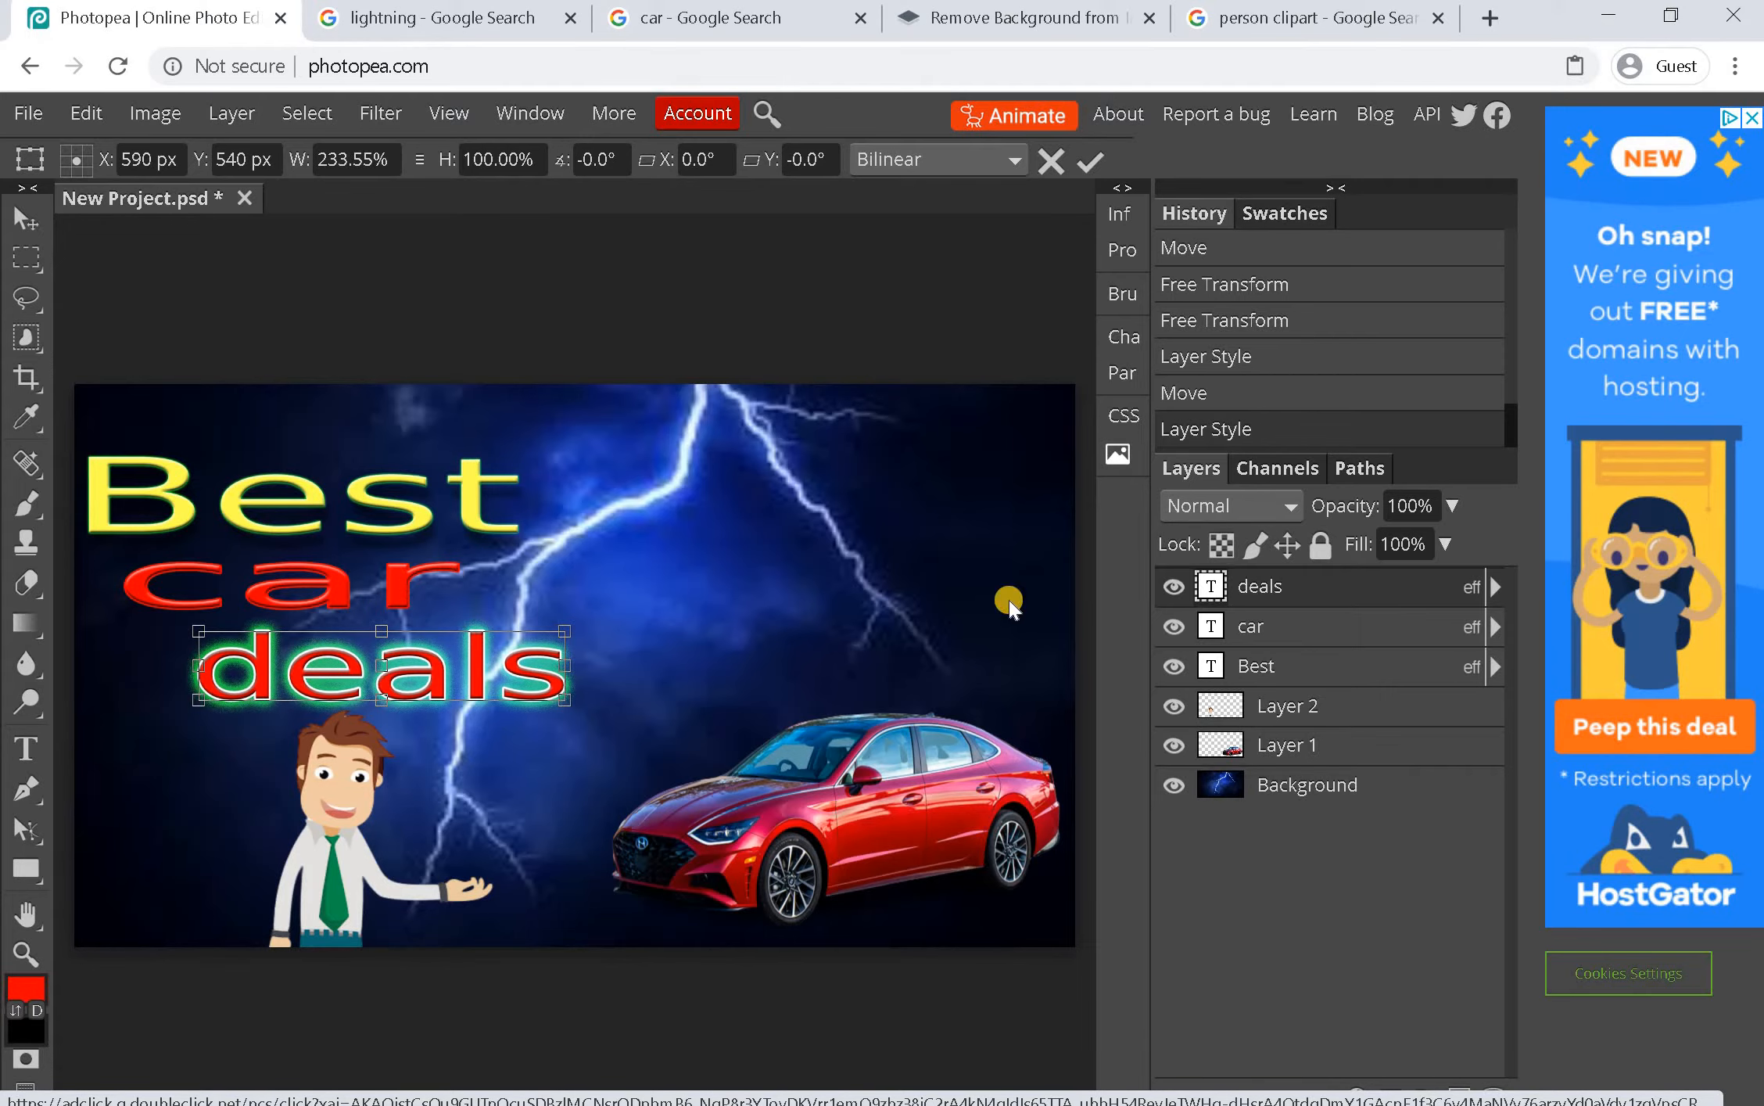
Widen the word "car" to about 115% and shift it left and slightly down so it lines up with the start of "Best"
click(421, 569)
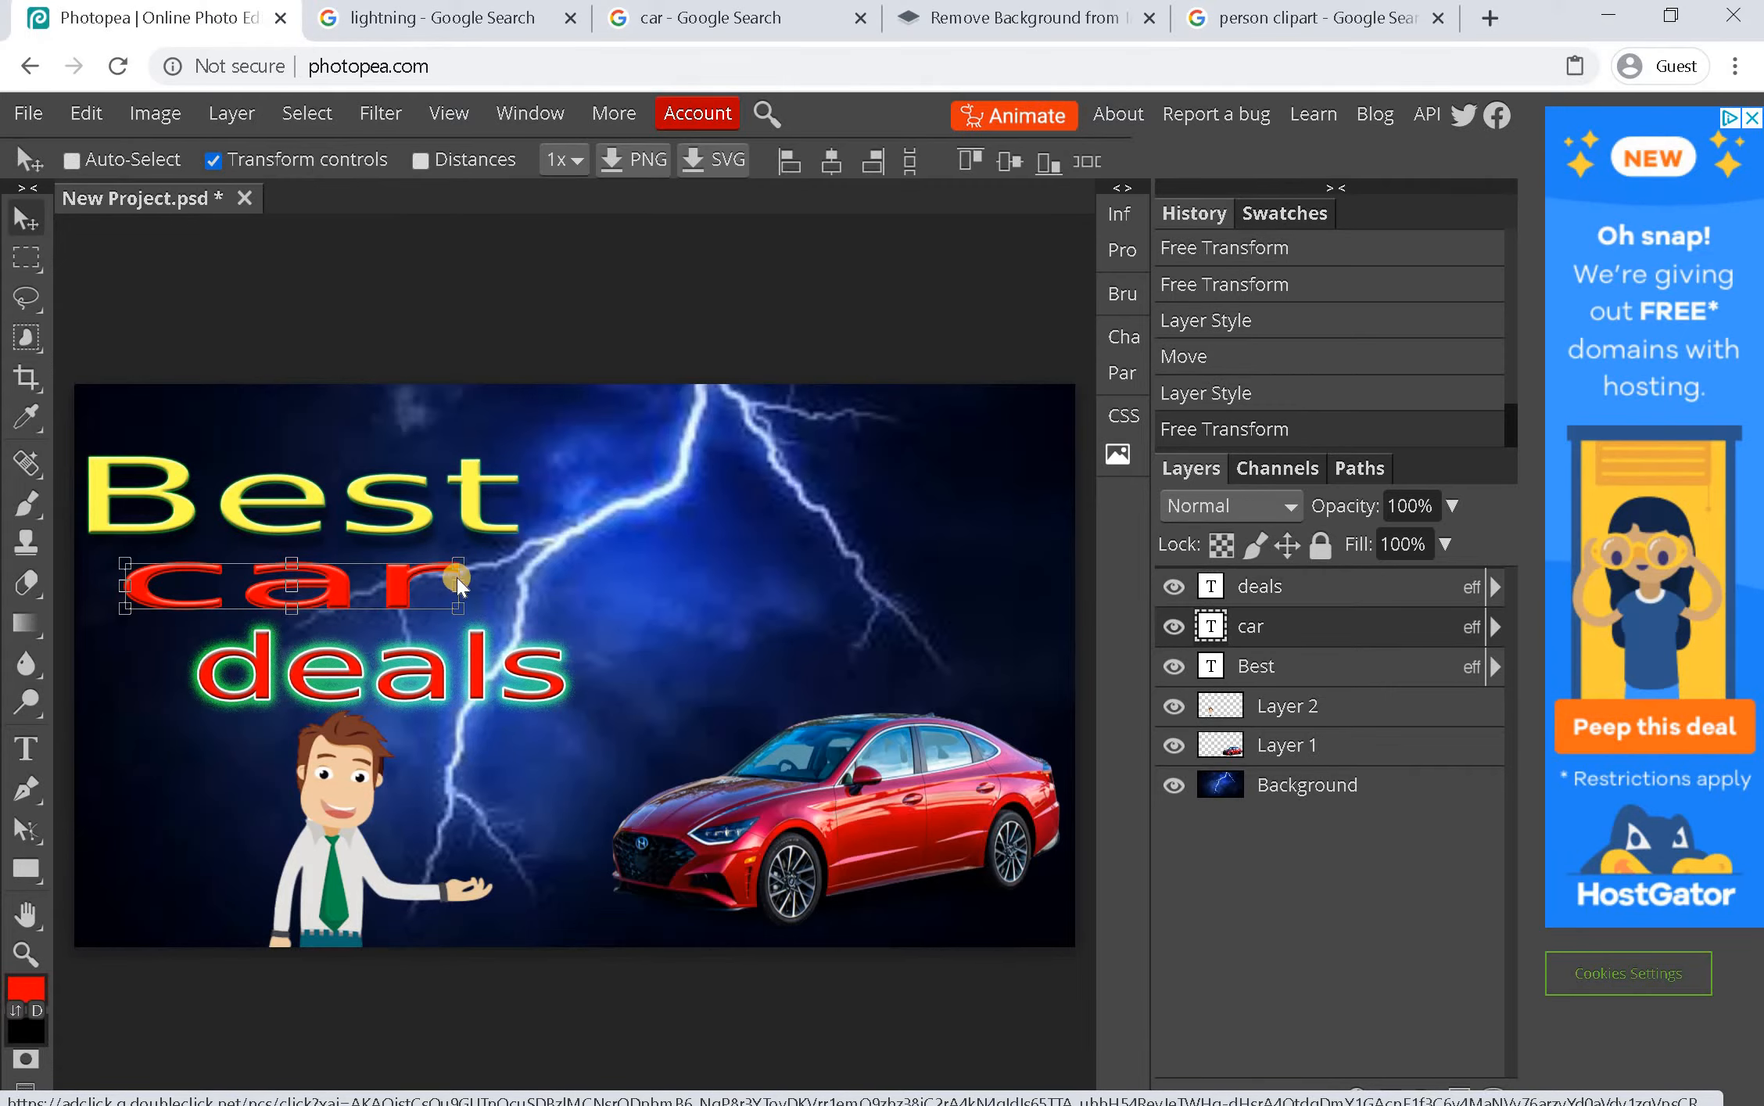
mouse_move(535, 603)
mouse_down()
mouse_move(496, 585)
mouse_move(536, 584)
mouse_move(508, 585)
mouse_up()
drag(331, 588, 297, 602)
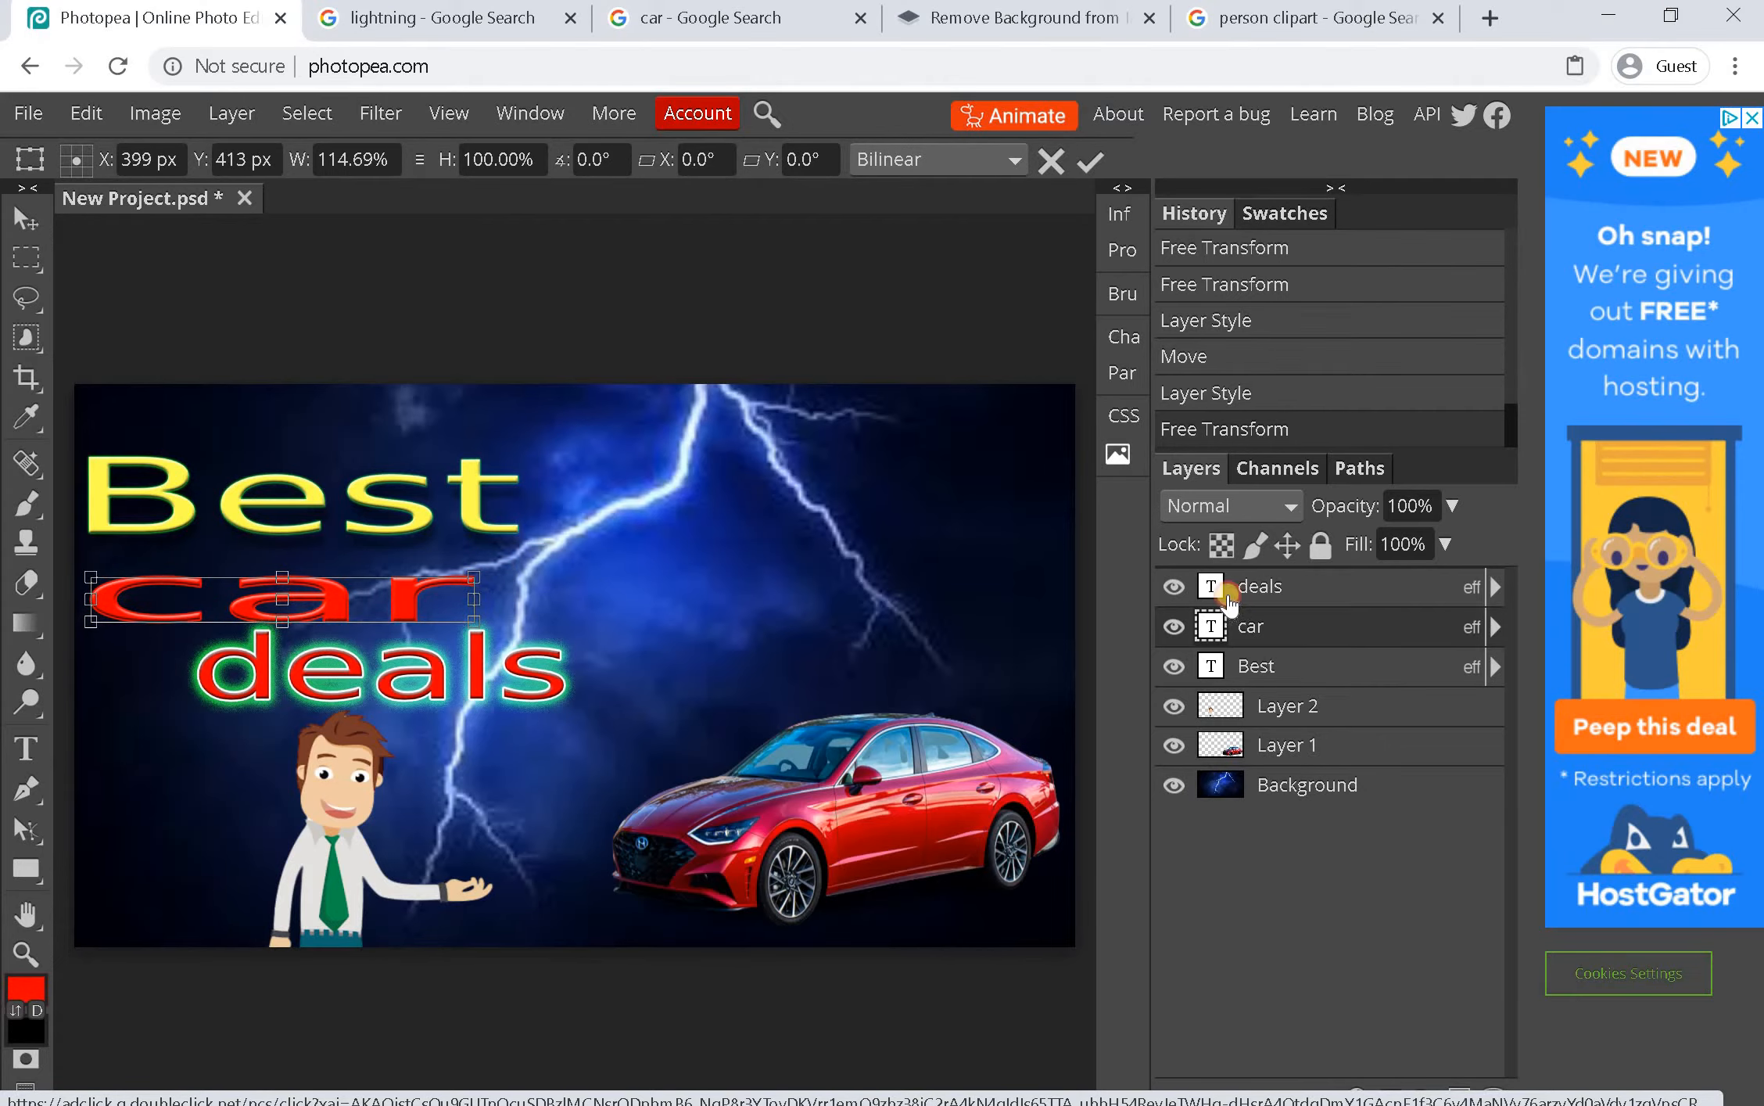
Free-transform the word "Best" horizontally, narrowing it to about 67% of its width
click(1227, 602)
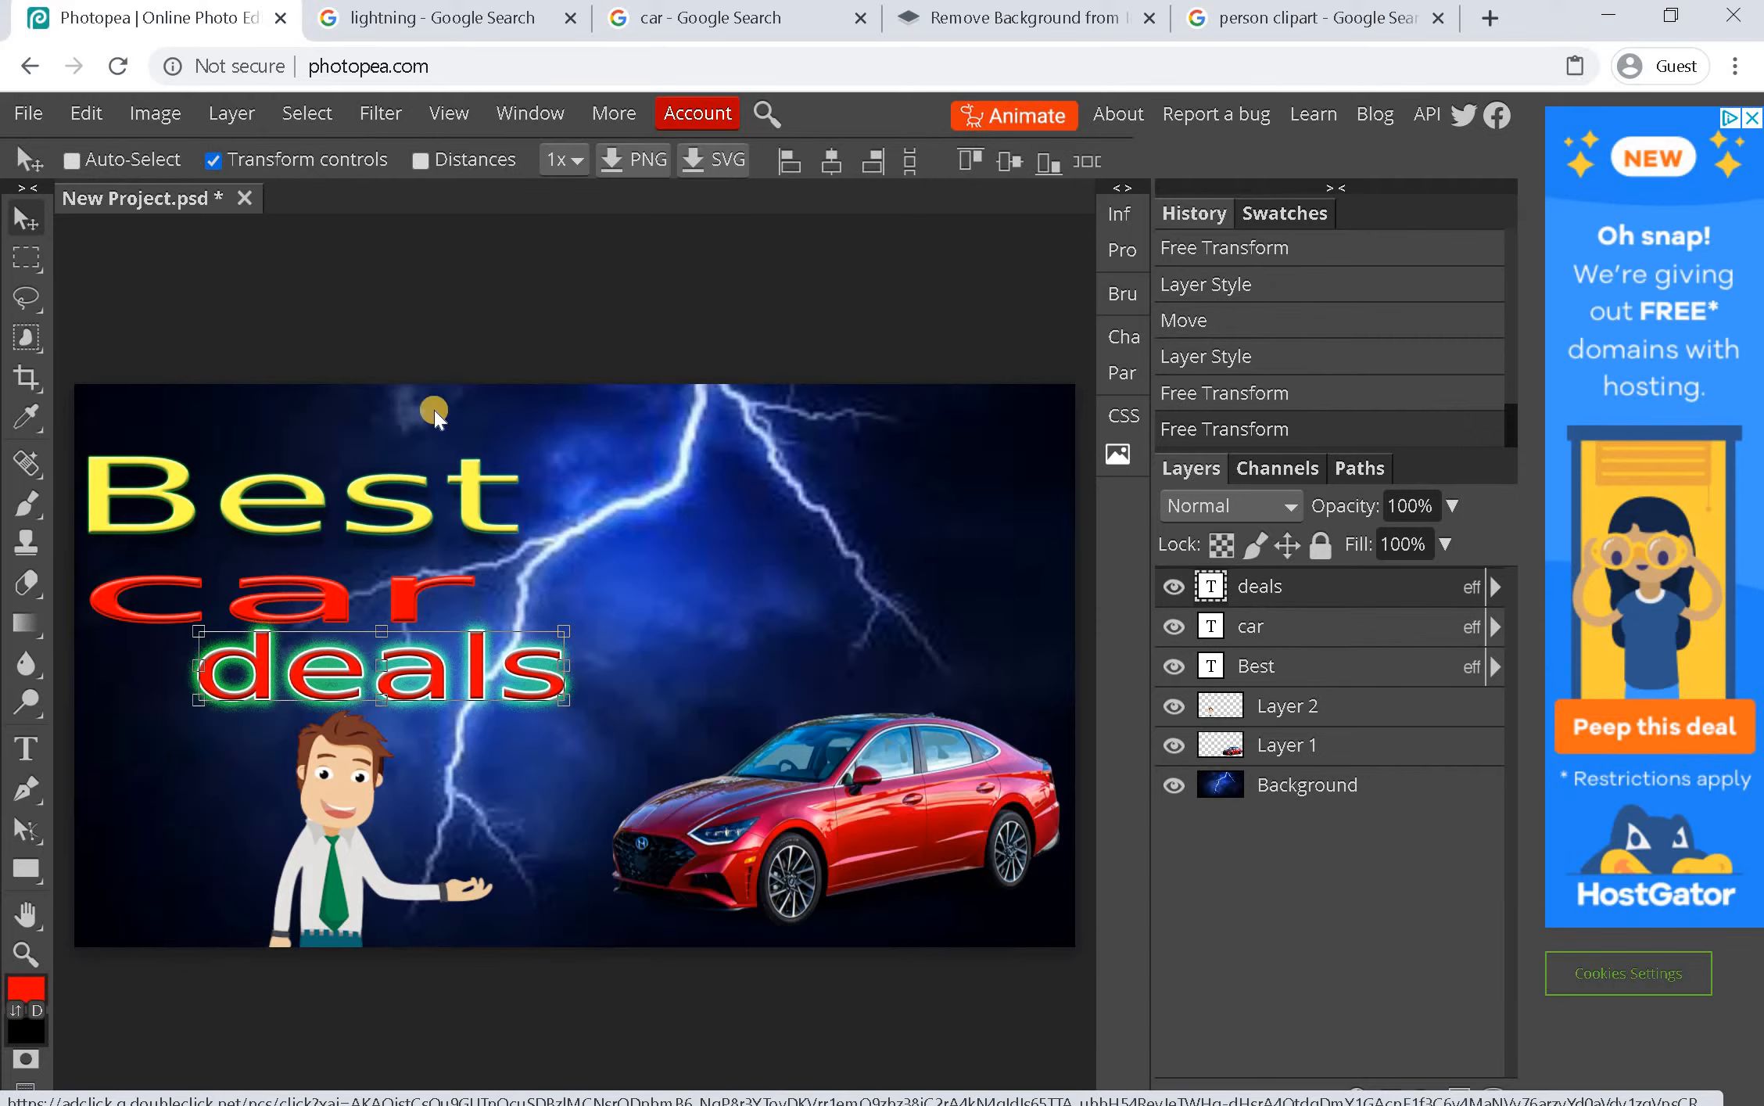
click(1280, 629)
click(274, 473)
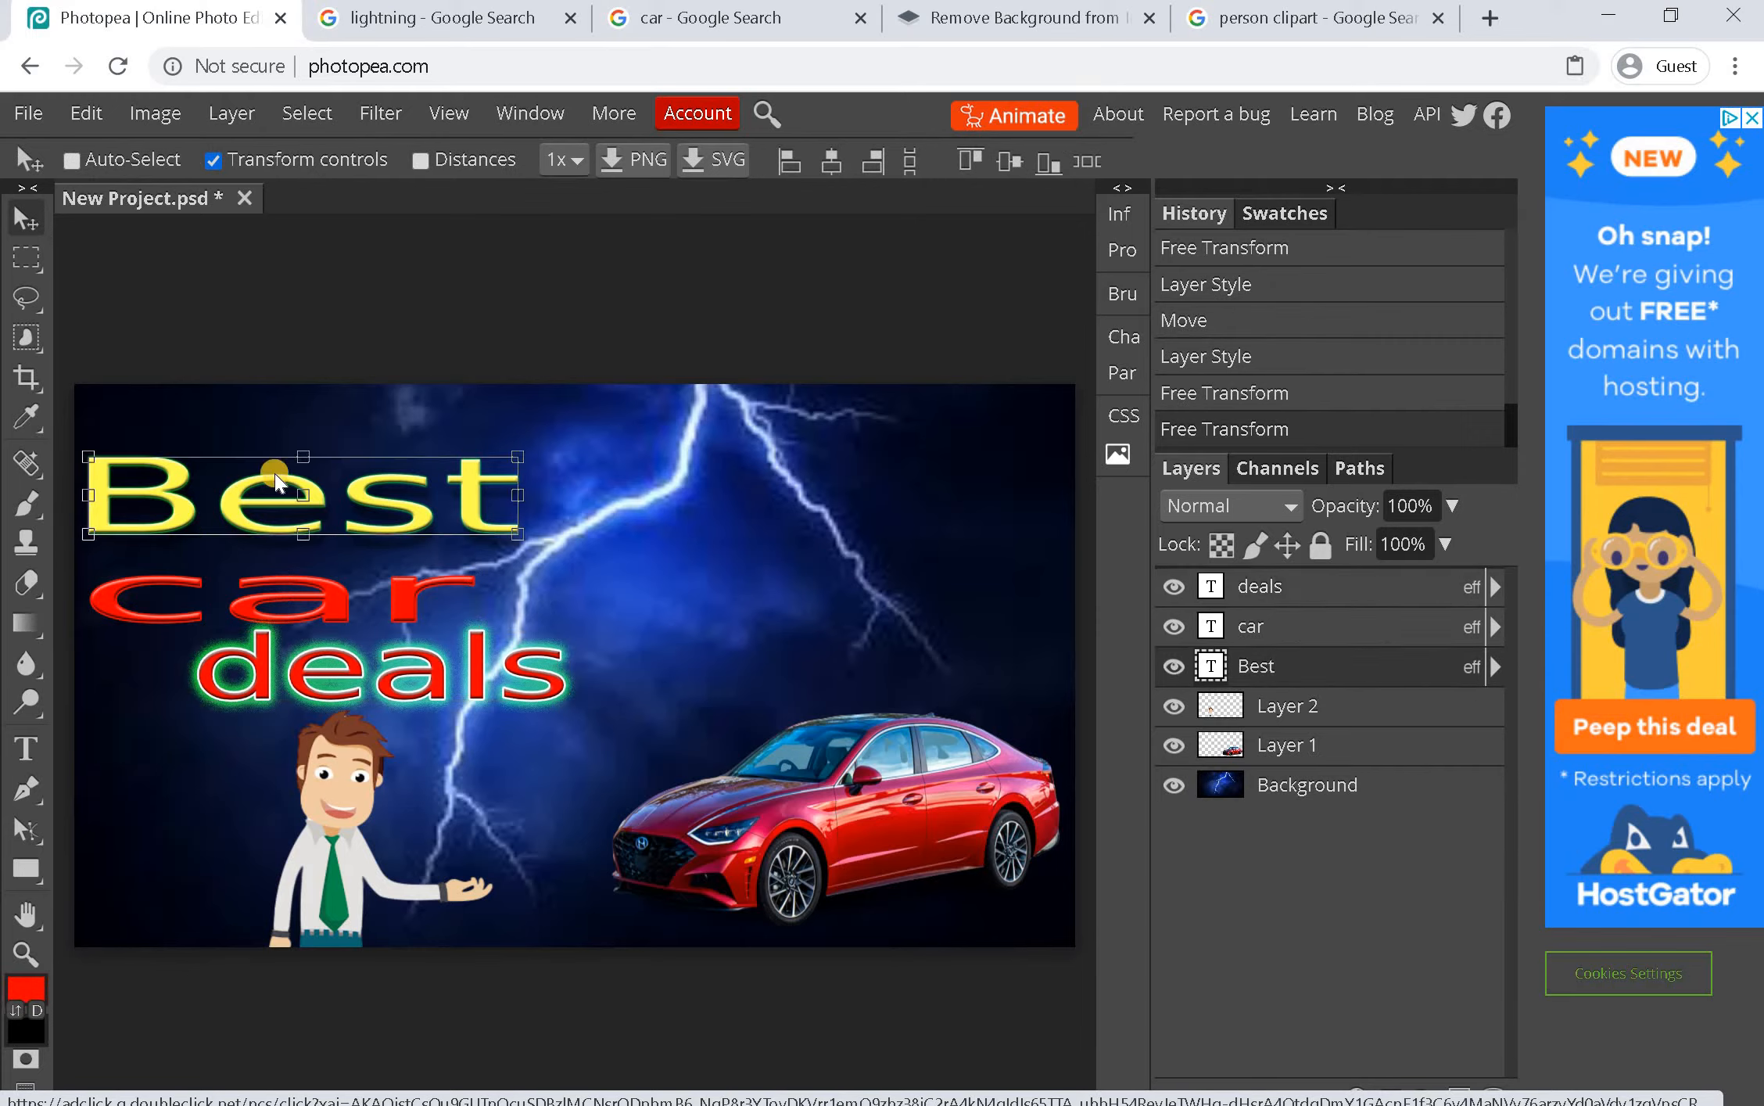
key(ctrl+alt+t)
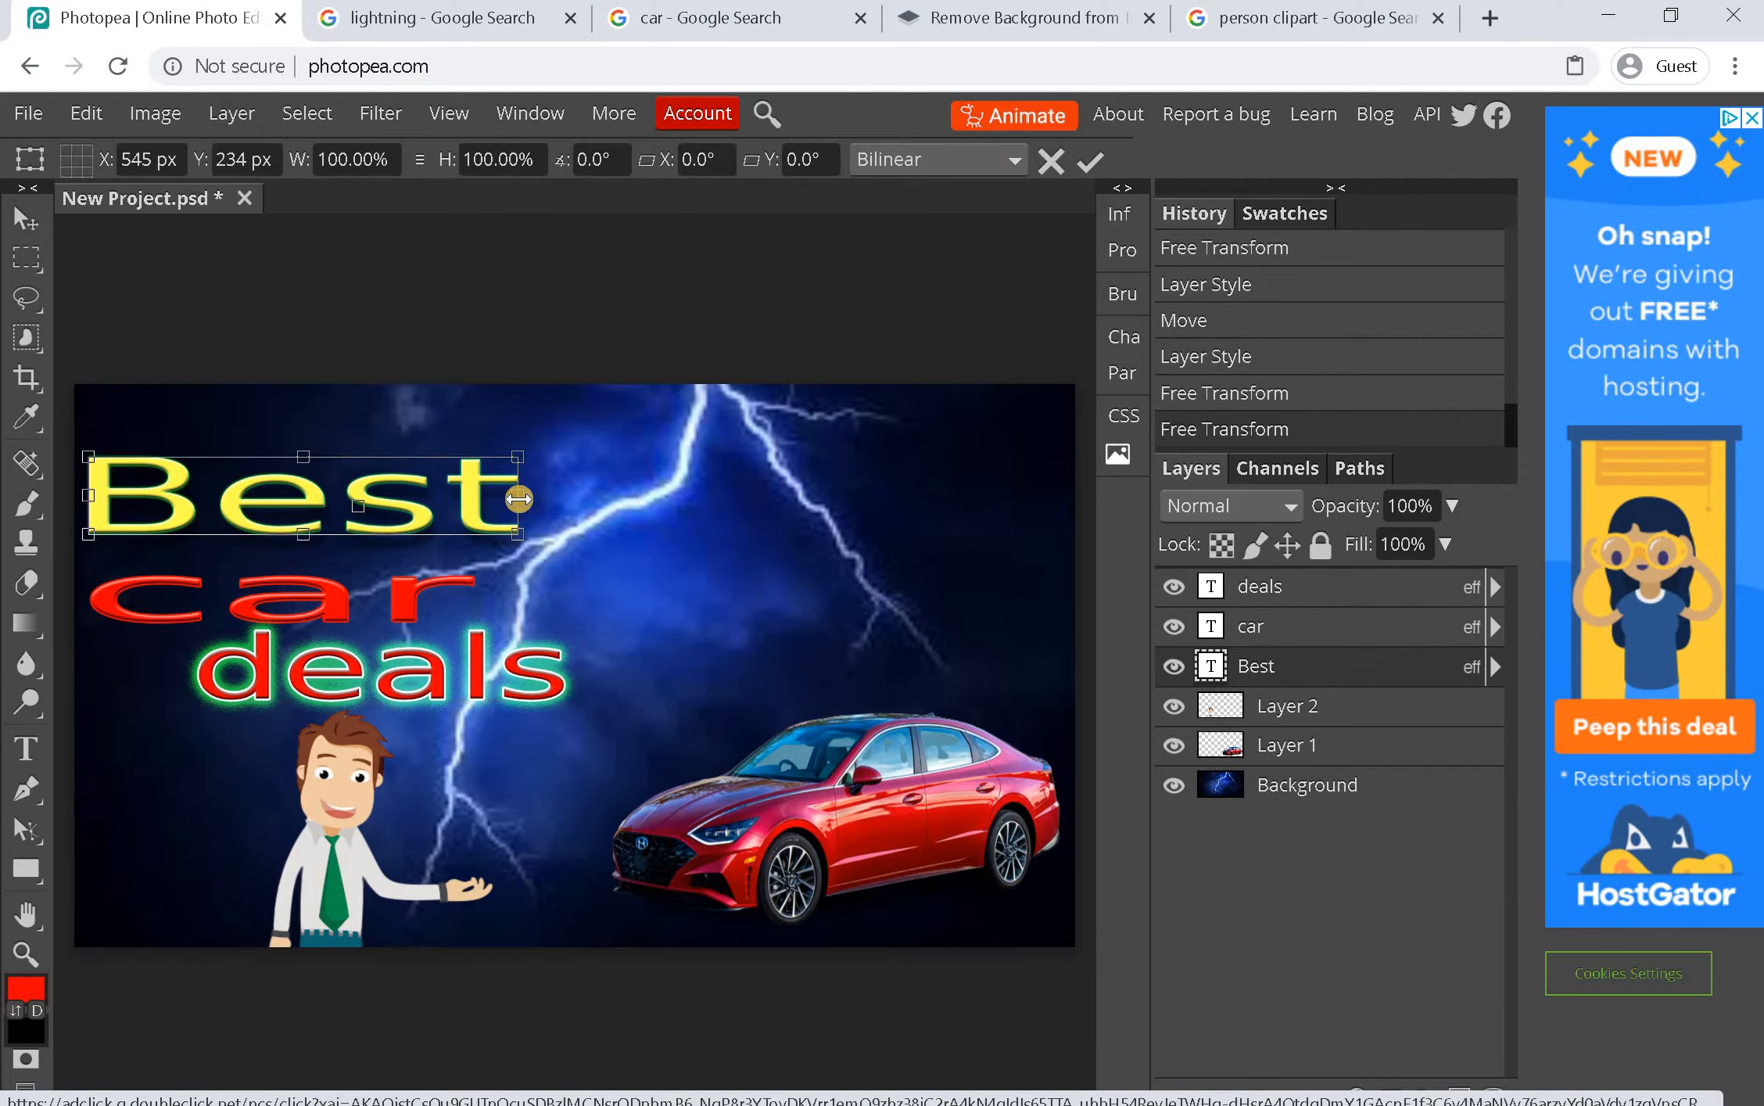
drag(522, 494, 624, 494)
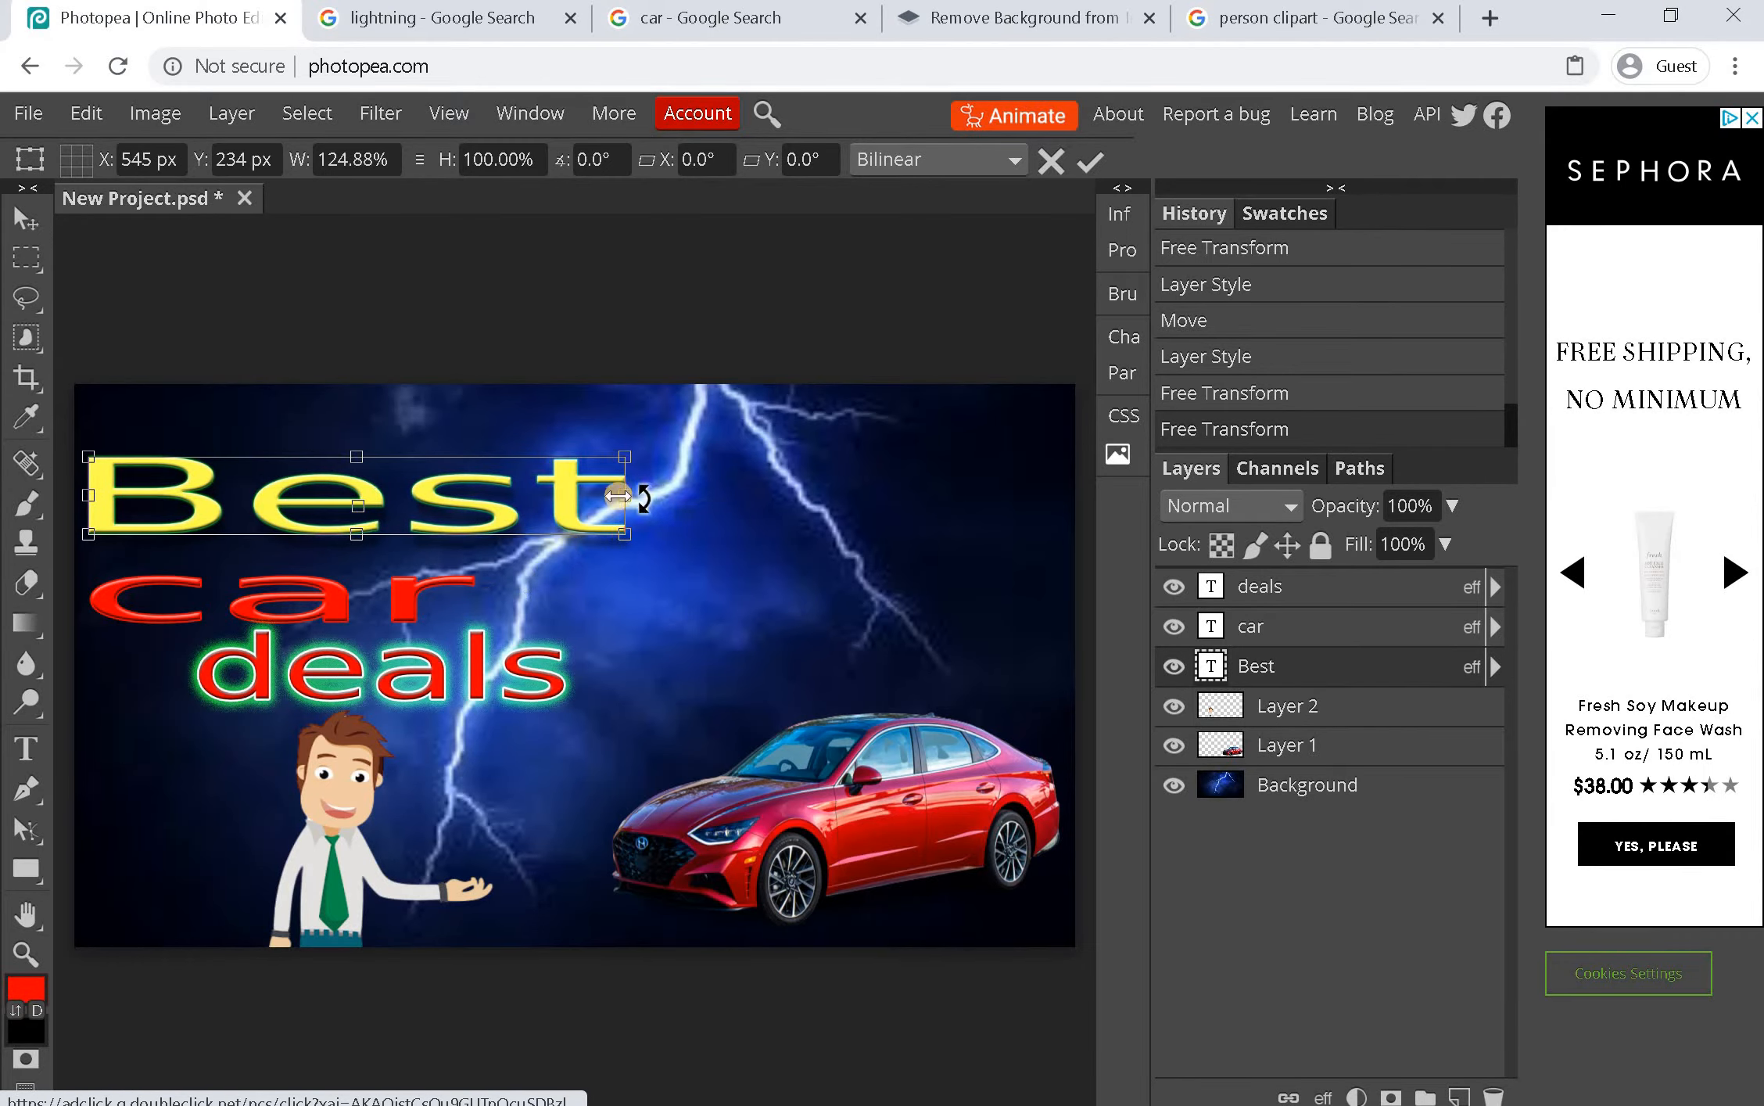
drag(474, 500, 376, 495)
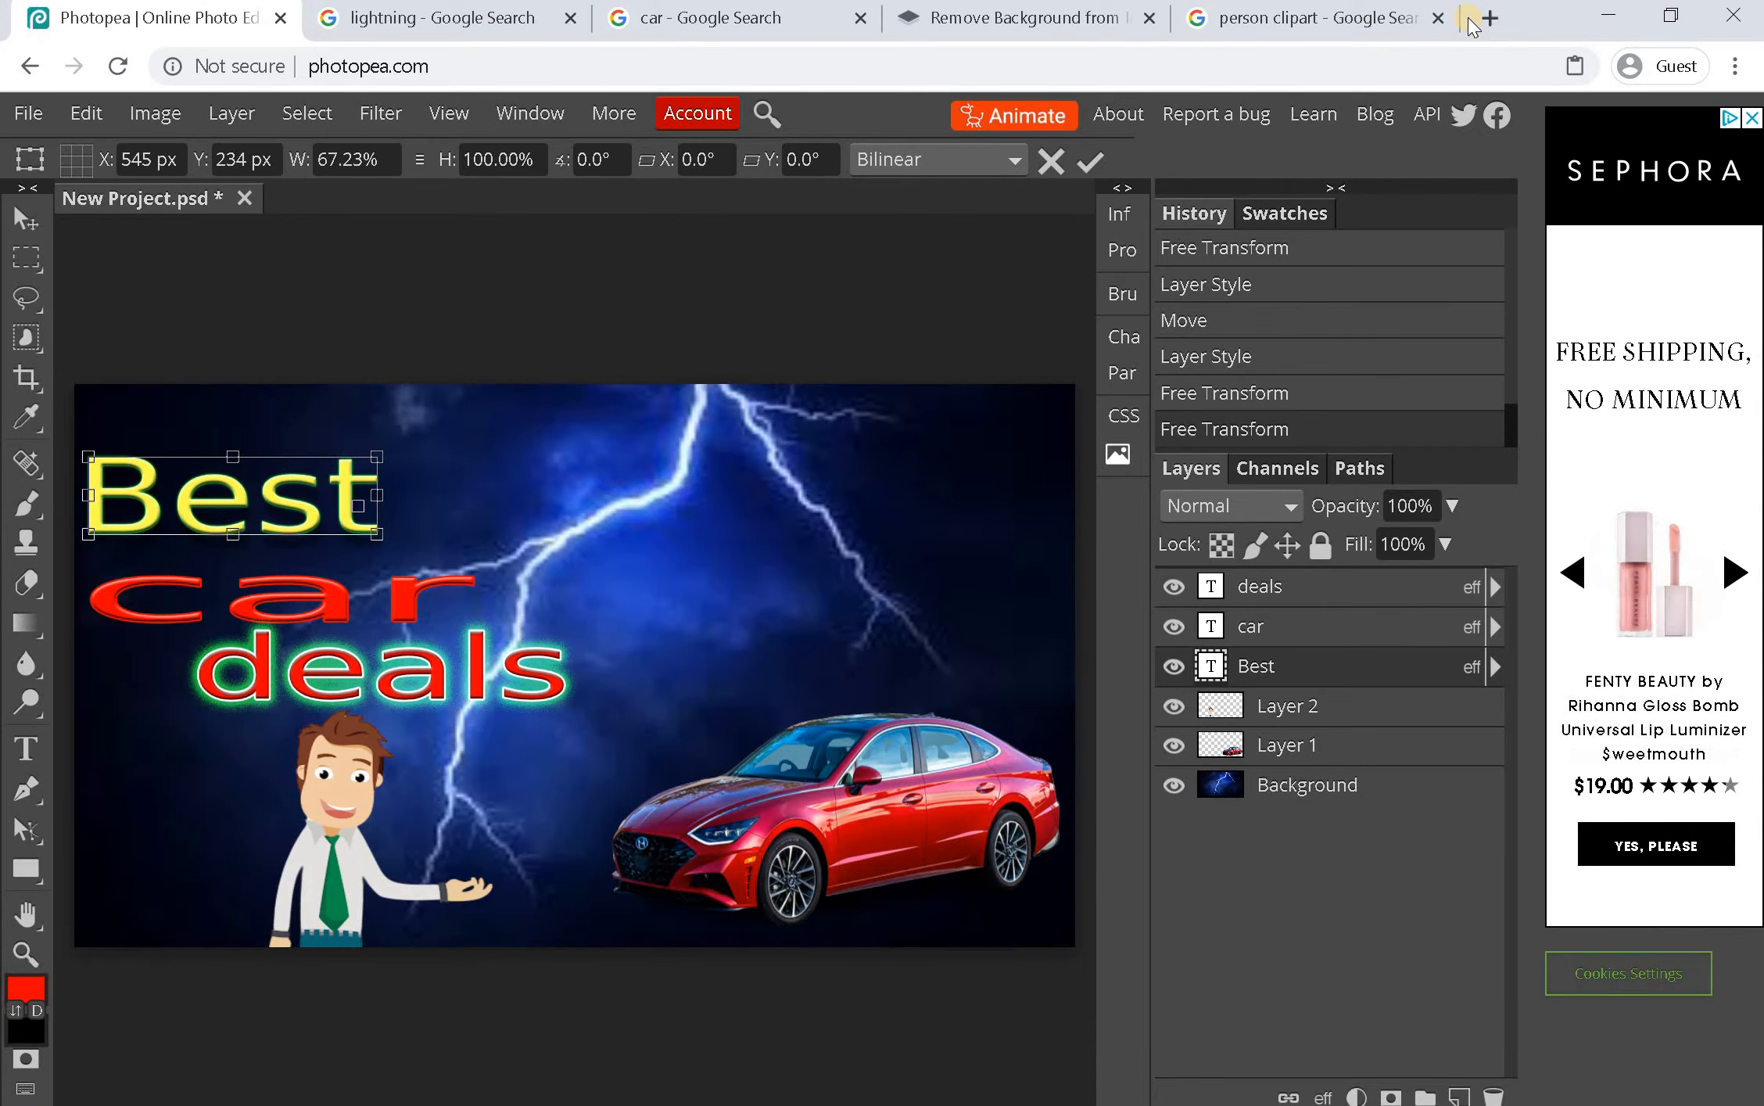
Search Google for "money bag png" in a new browser tab and show the image results
click(1488, 19)
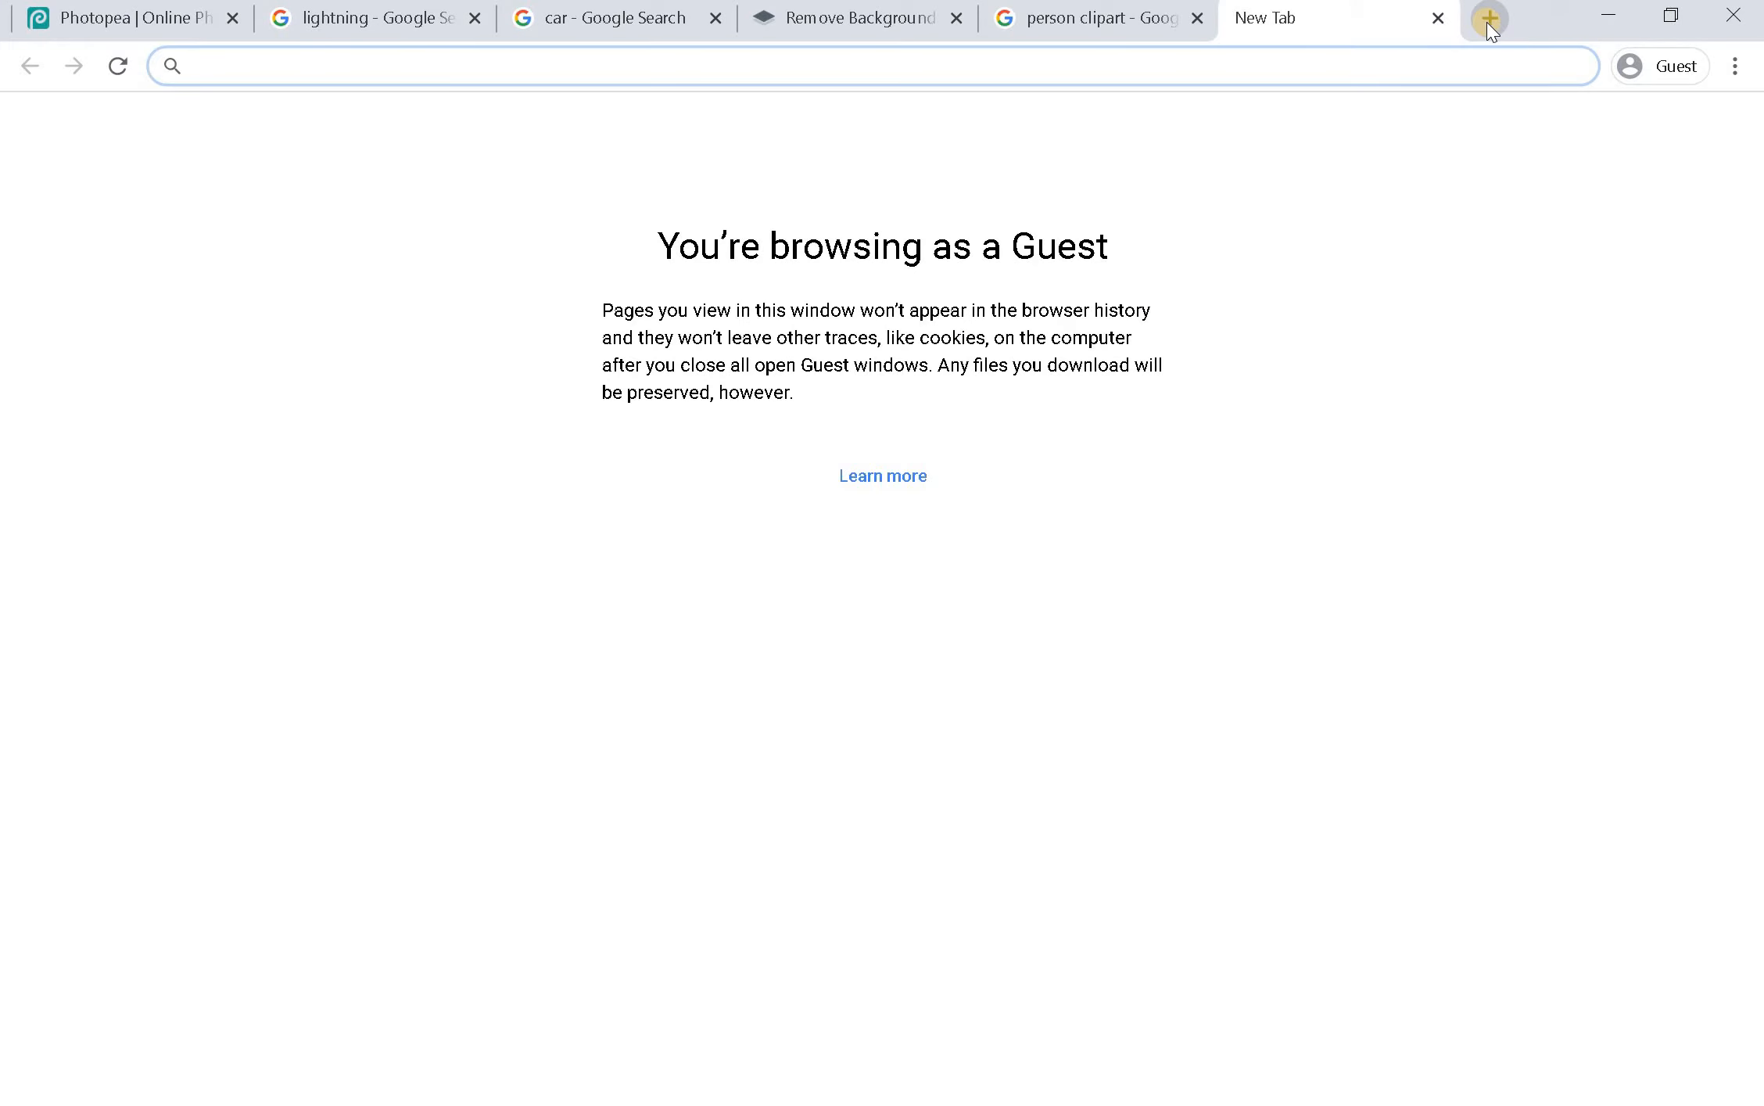
text(mon)
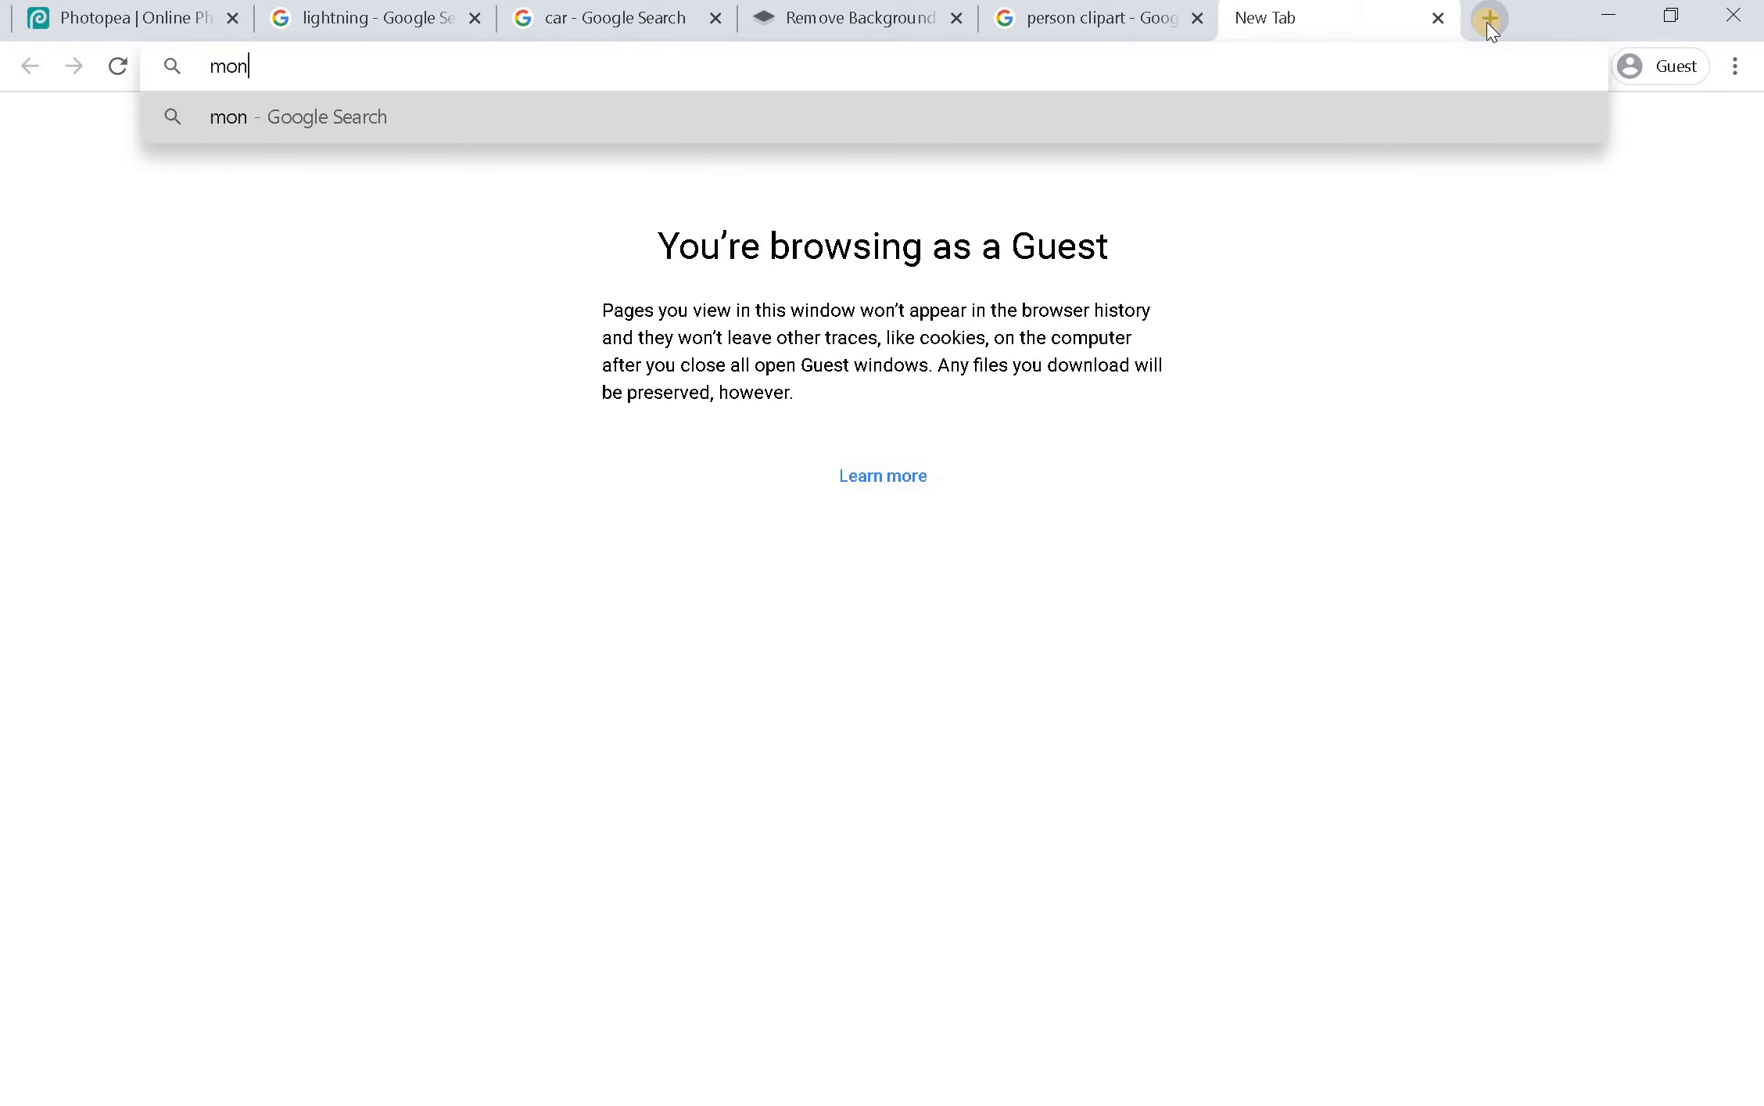
text(ey bag)
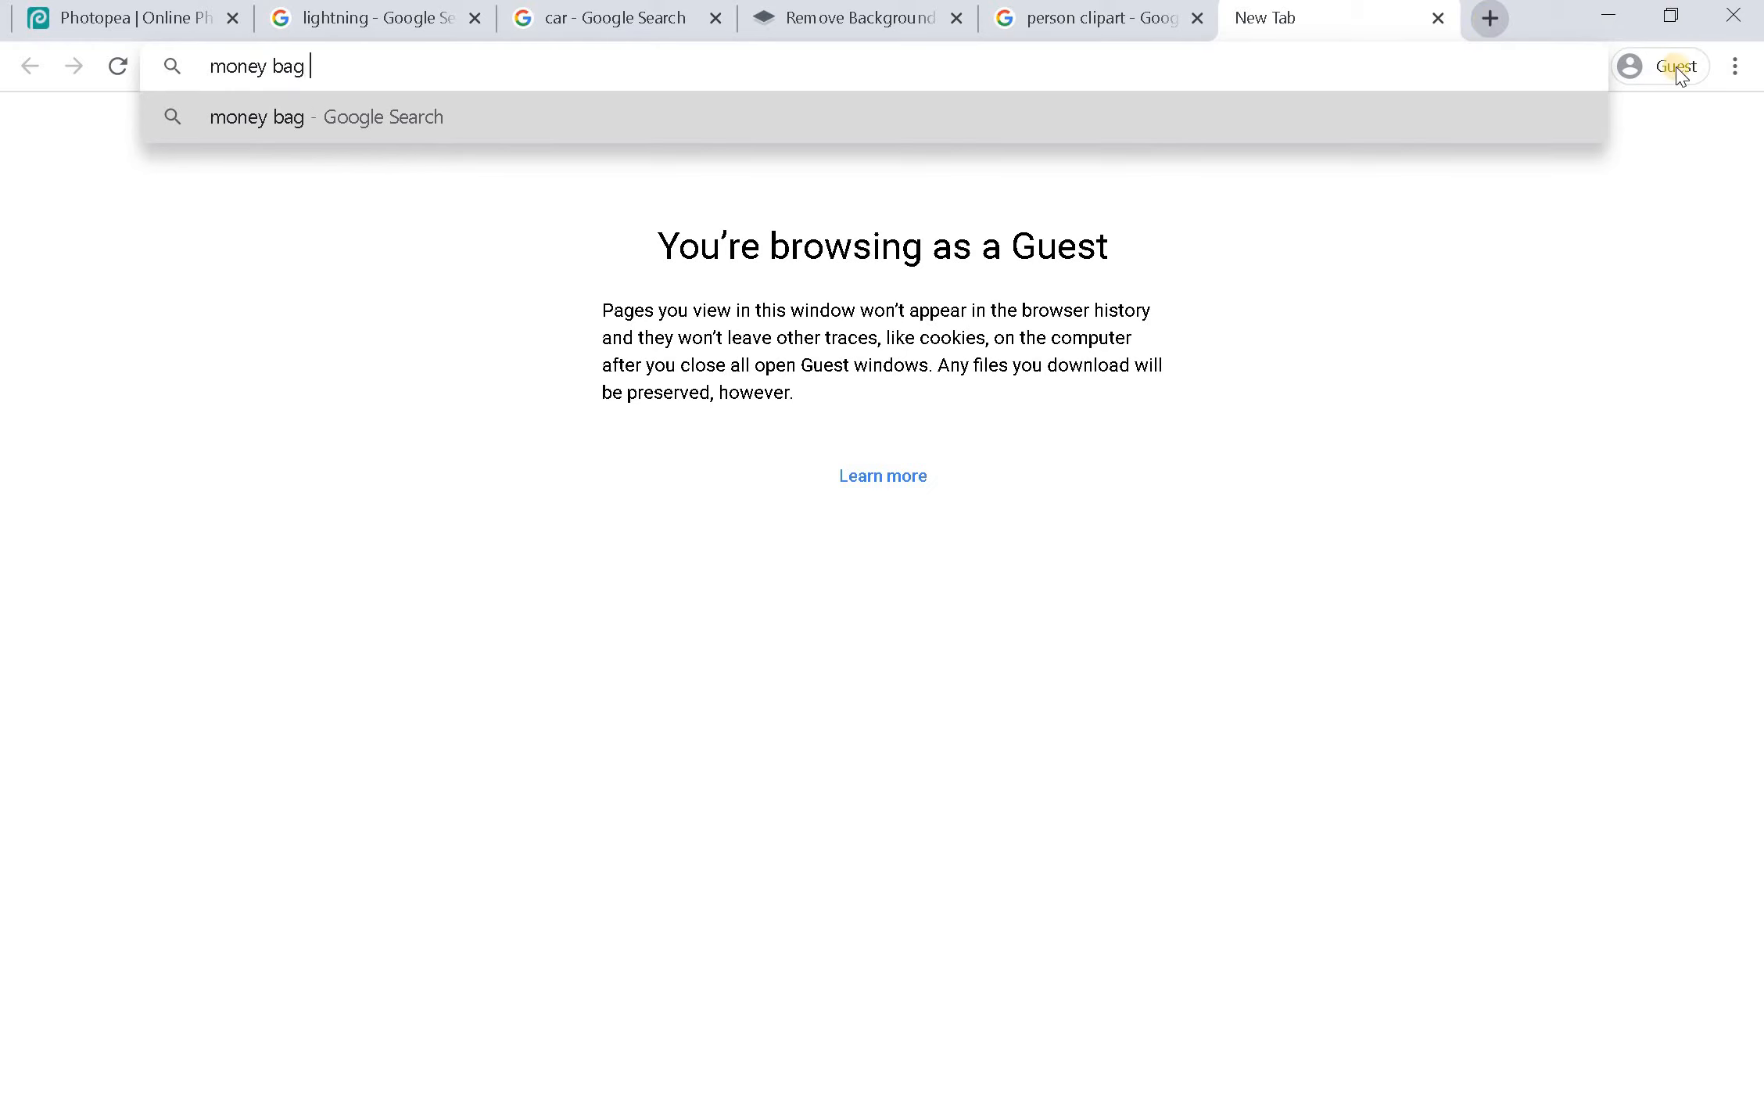
key(ctrl+4)
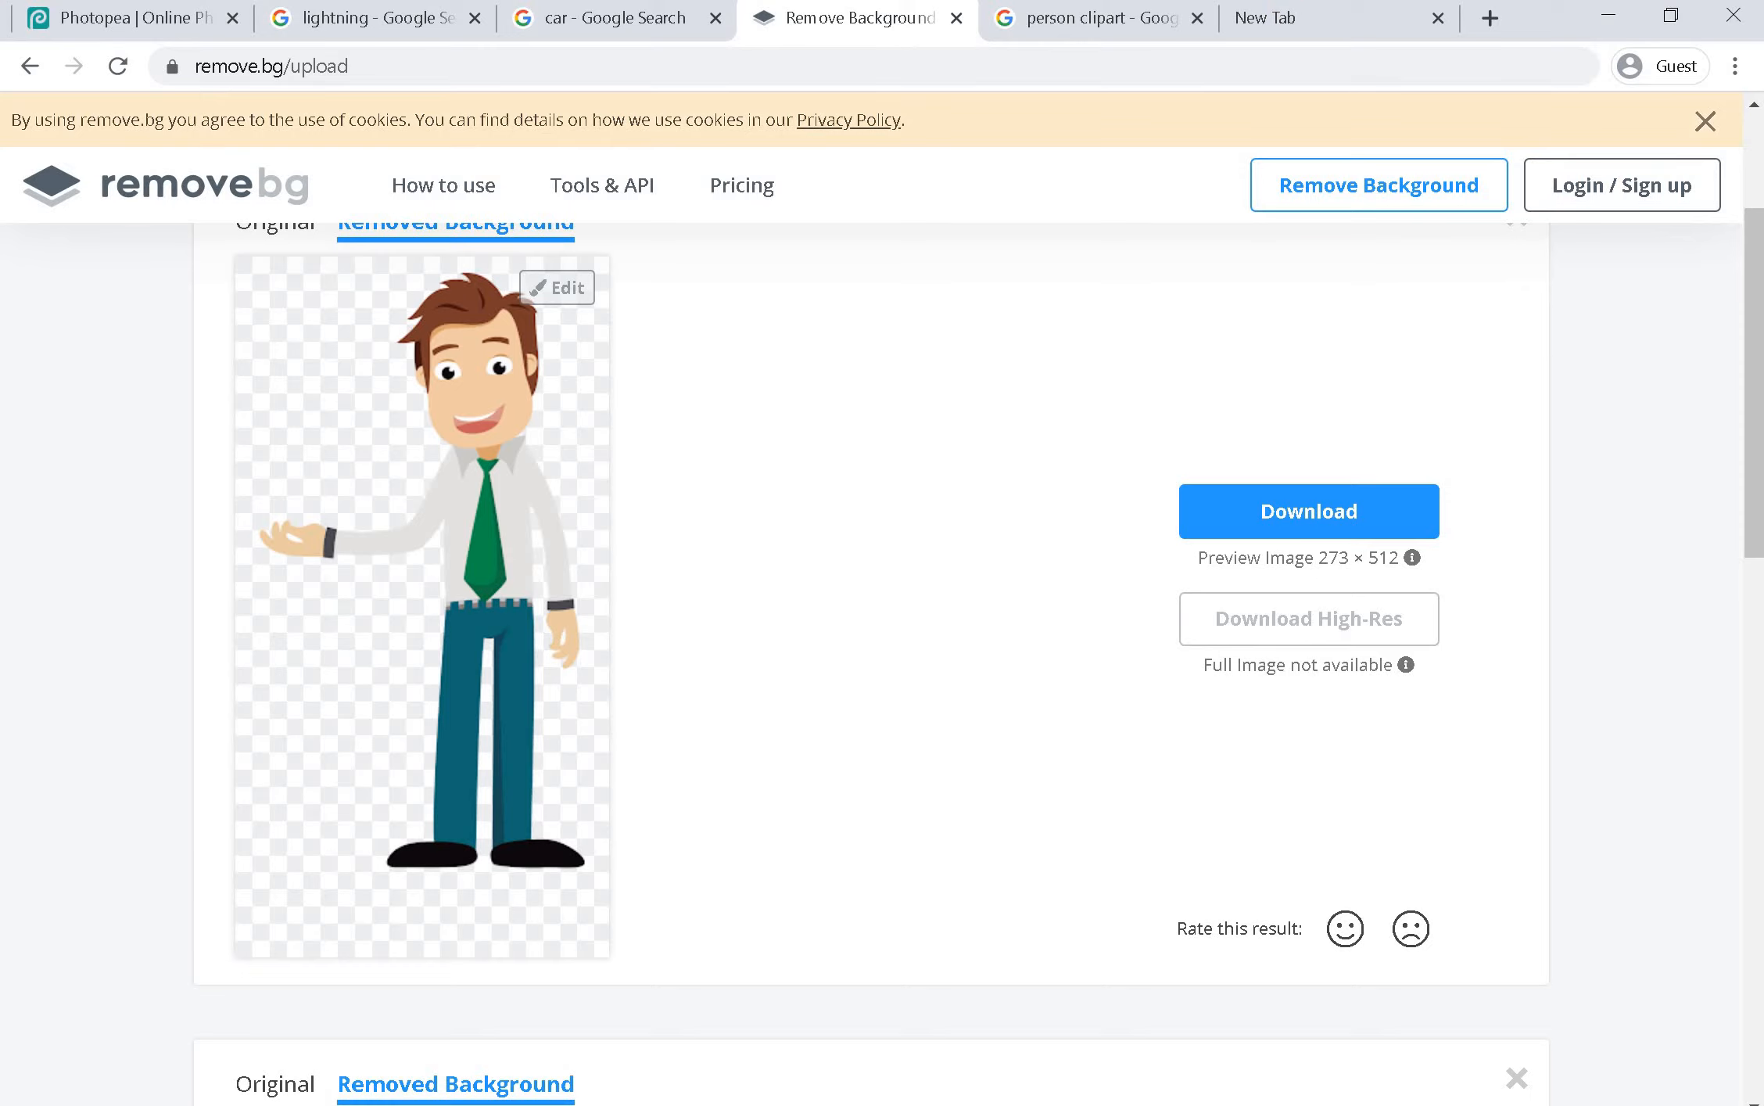
key(ctrl+6)
text(png)
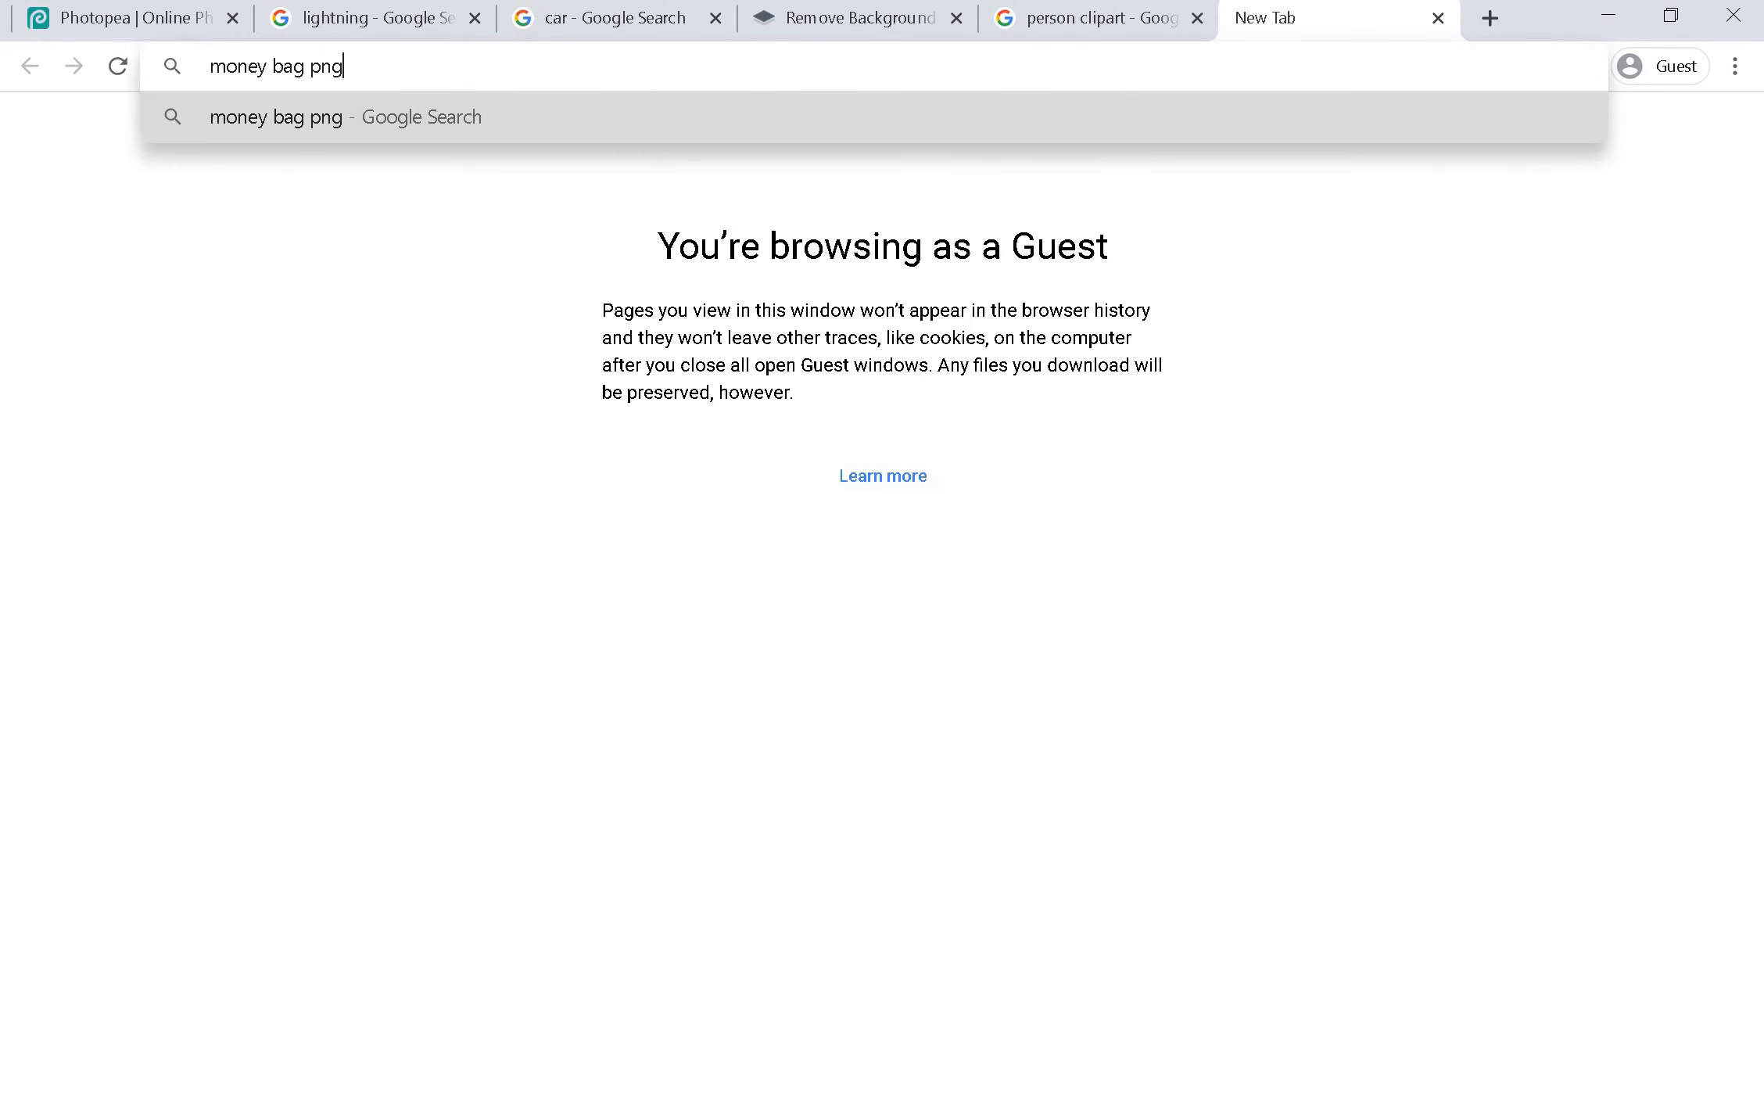
key(Return)
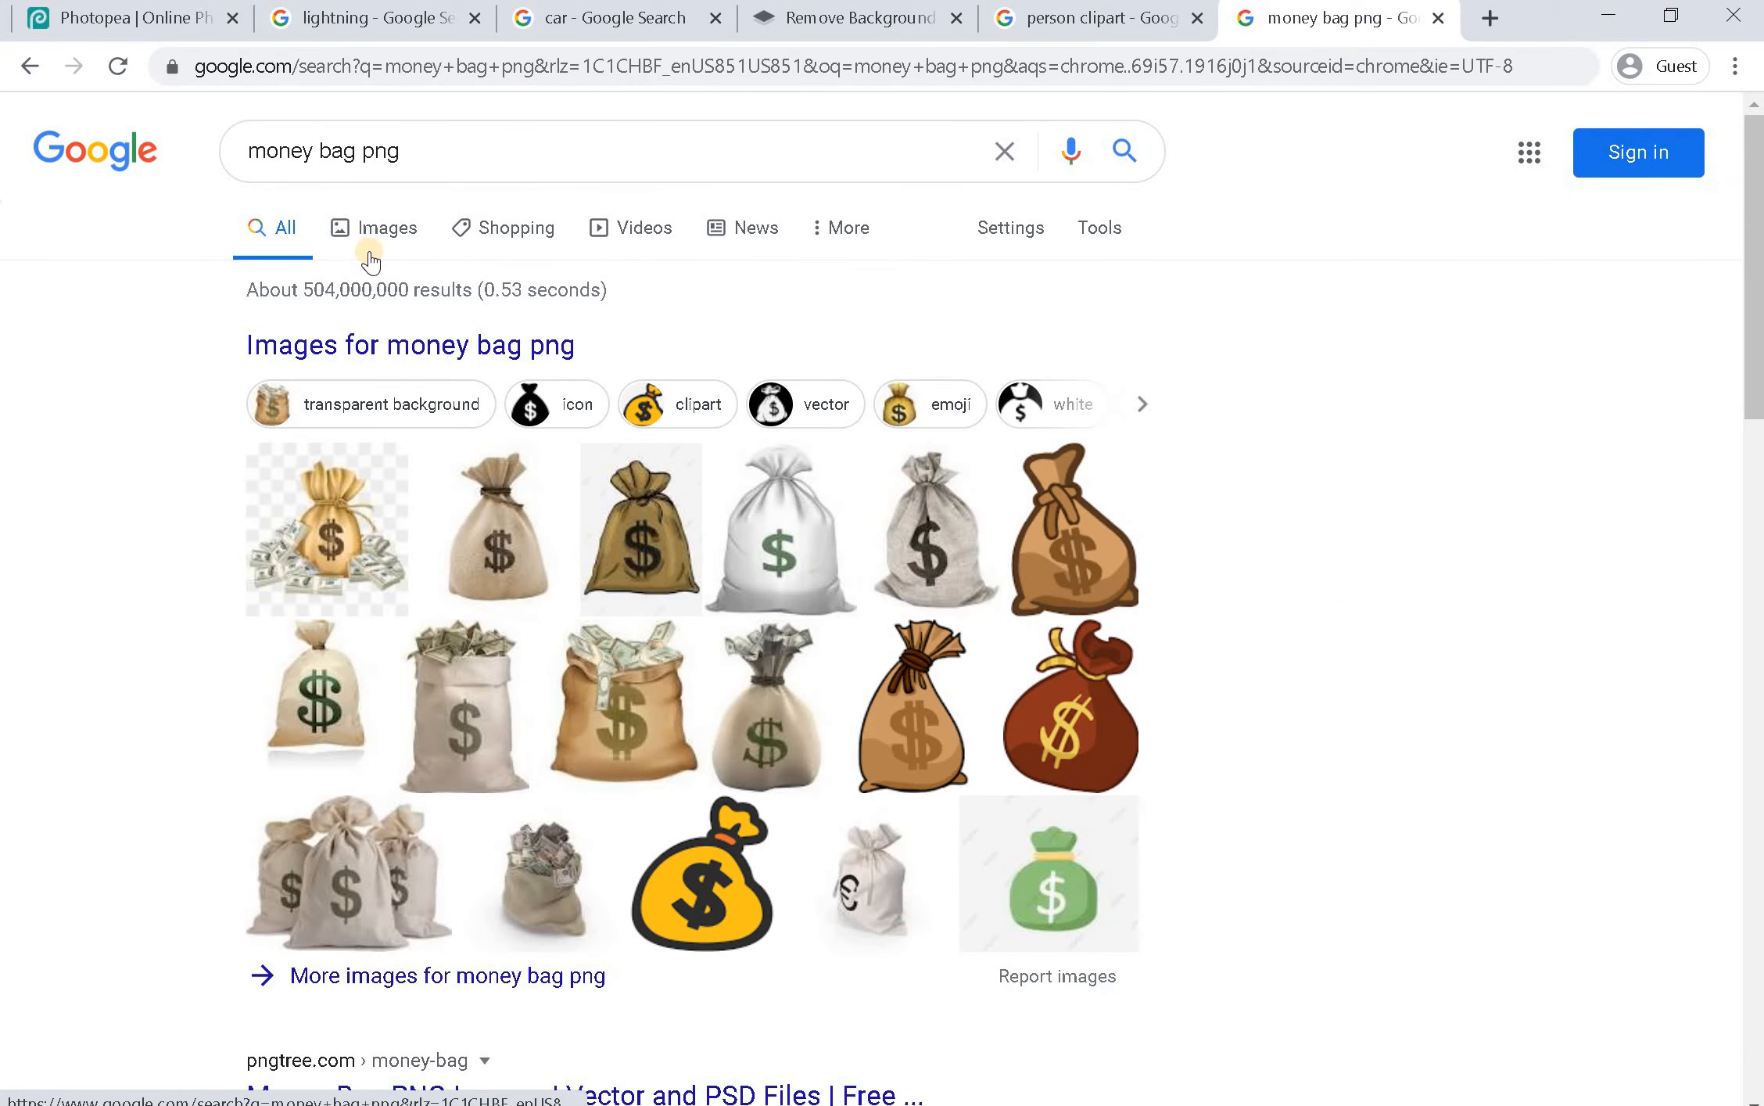
click(380, 230)
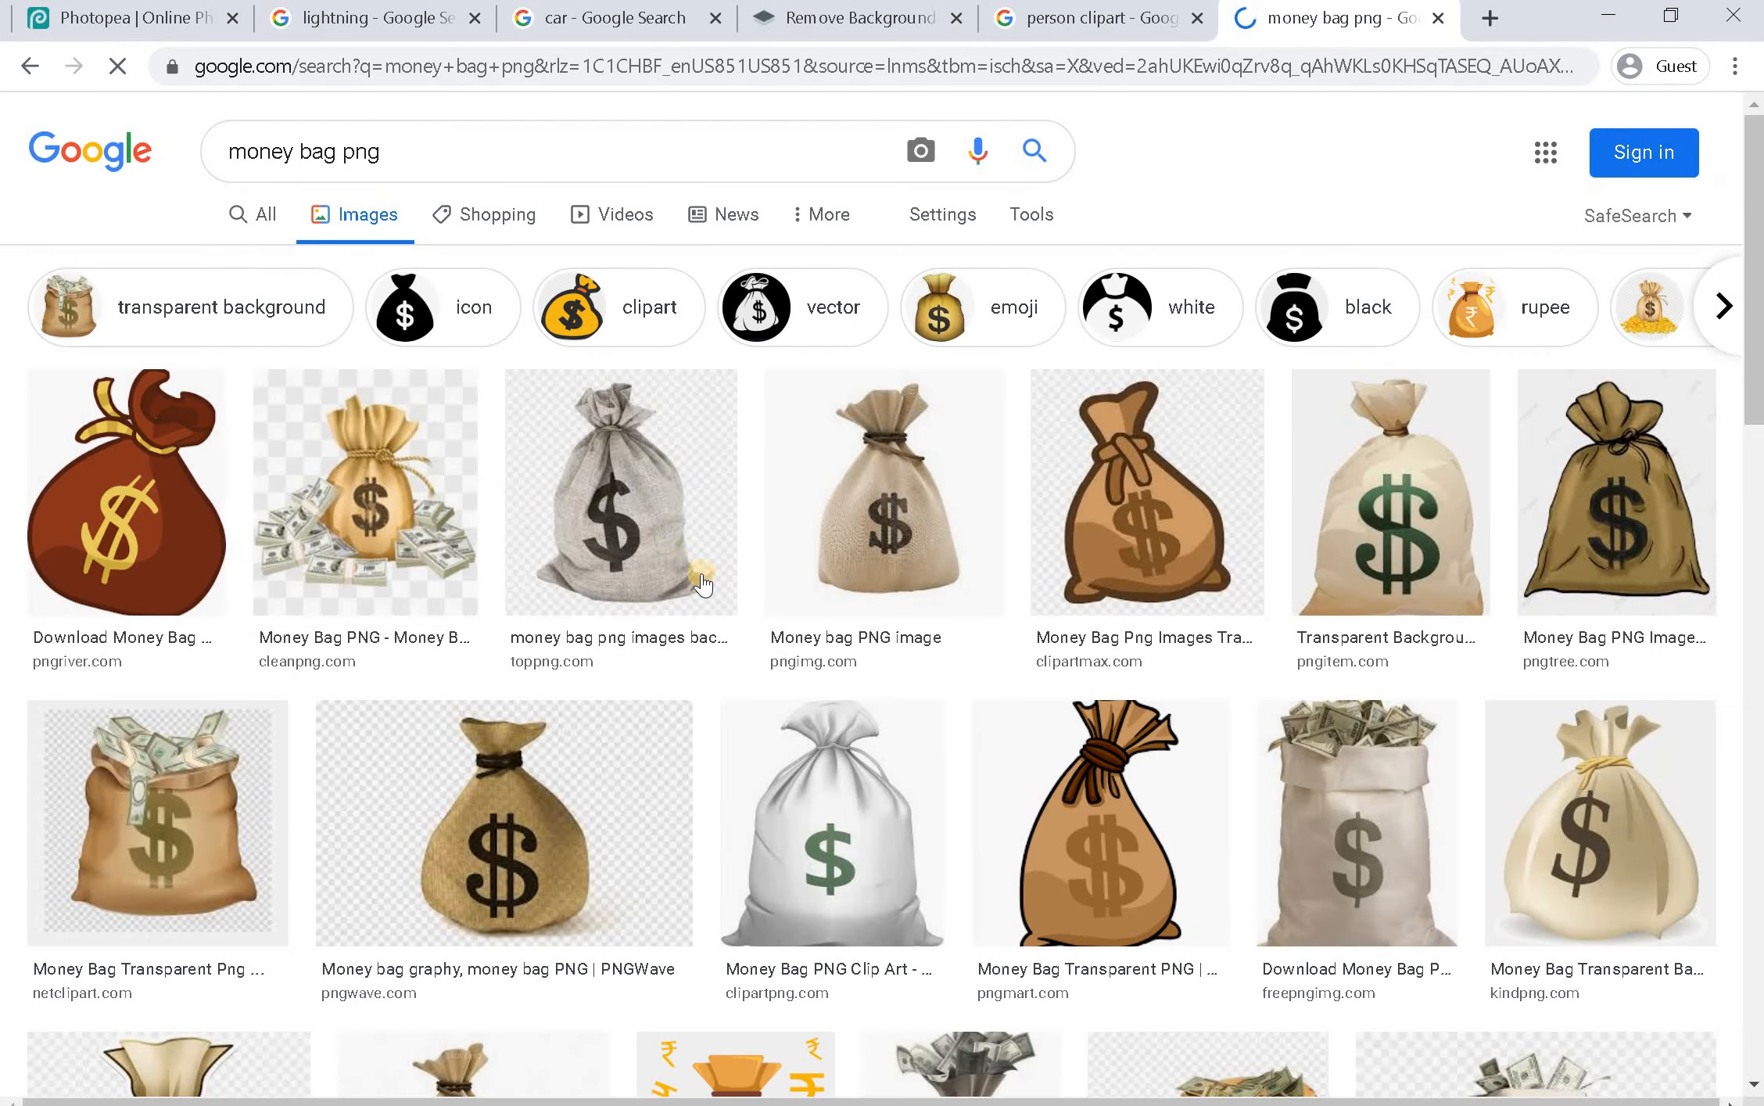
Copy the CleanPNG image of the gold money bag surrounded by dollar bundles
click(299, 380)
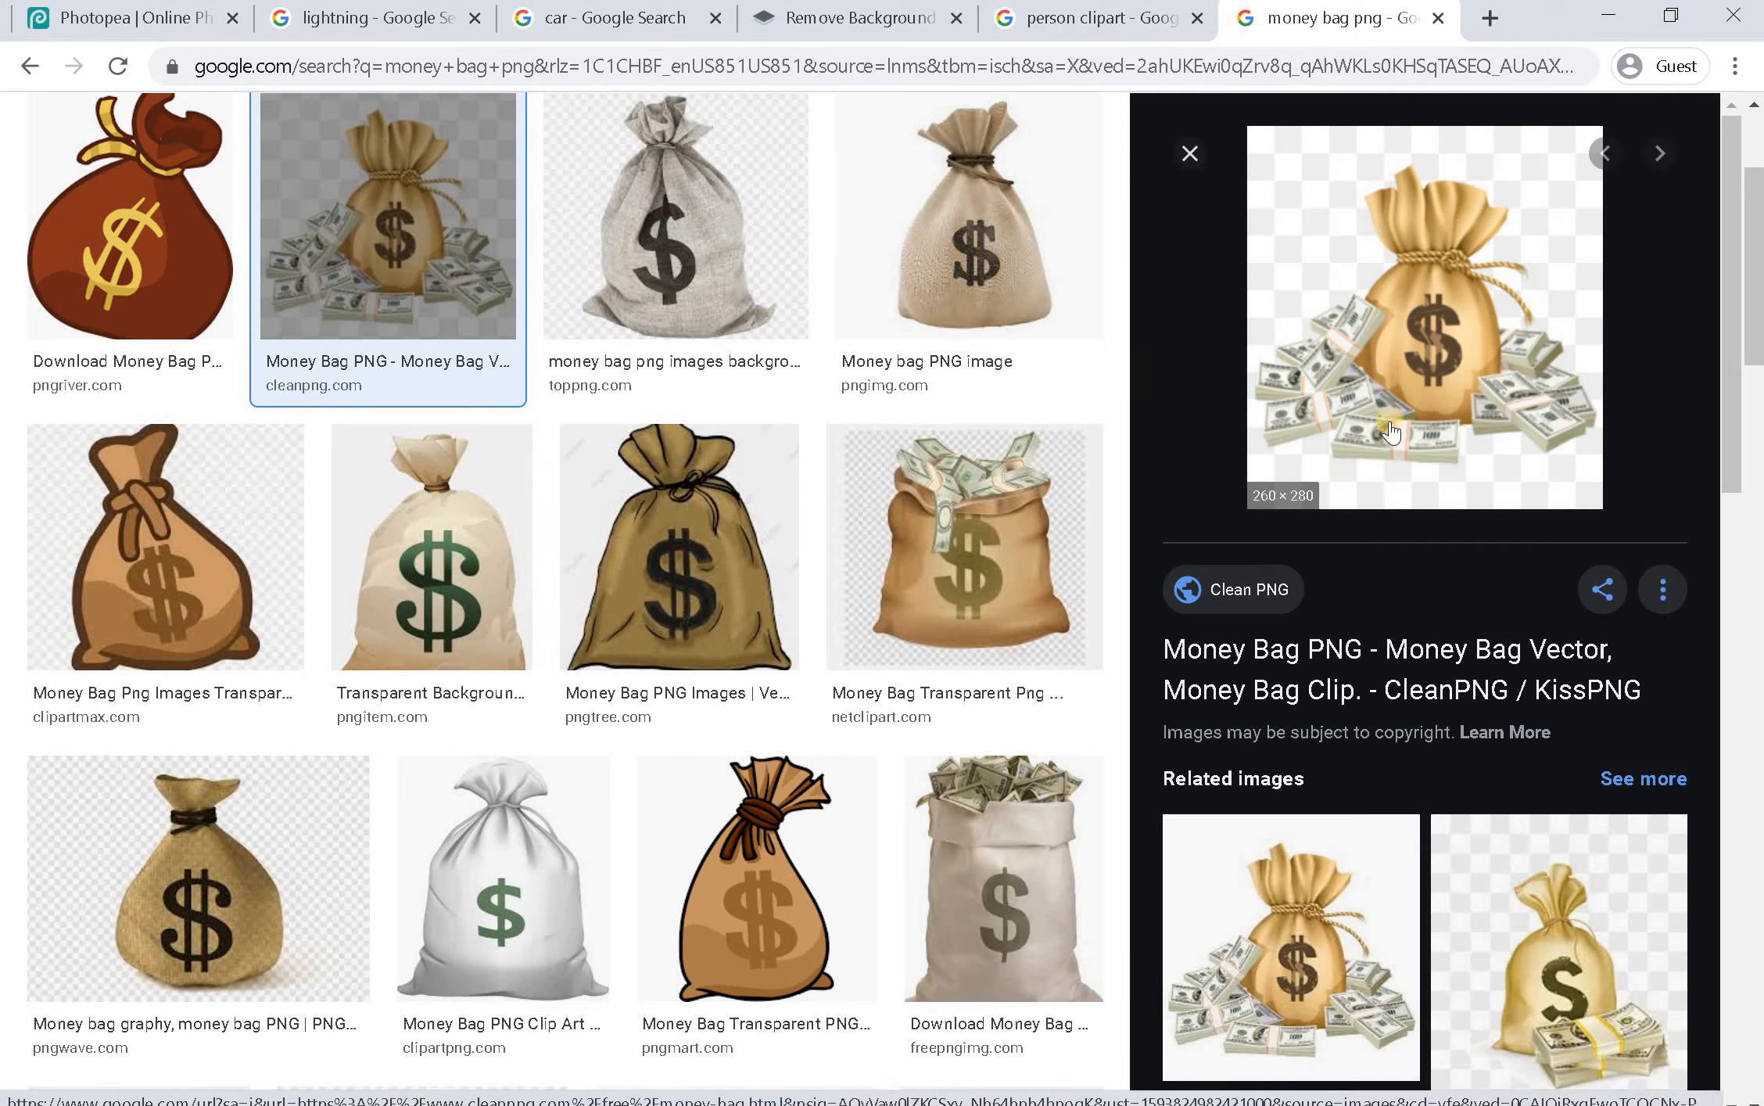
right_click(1359, 329)
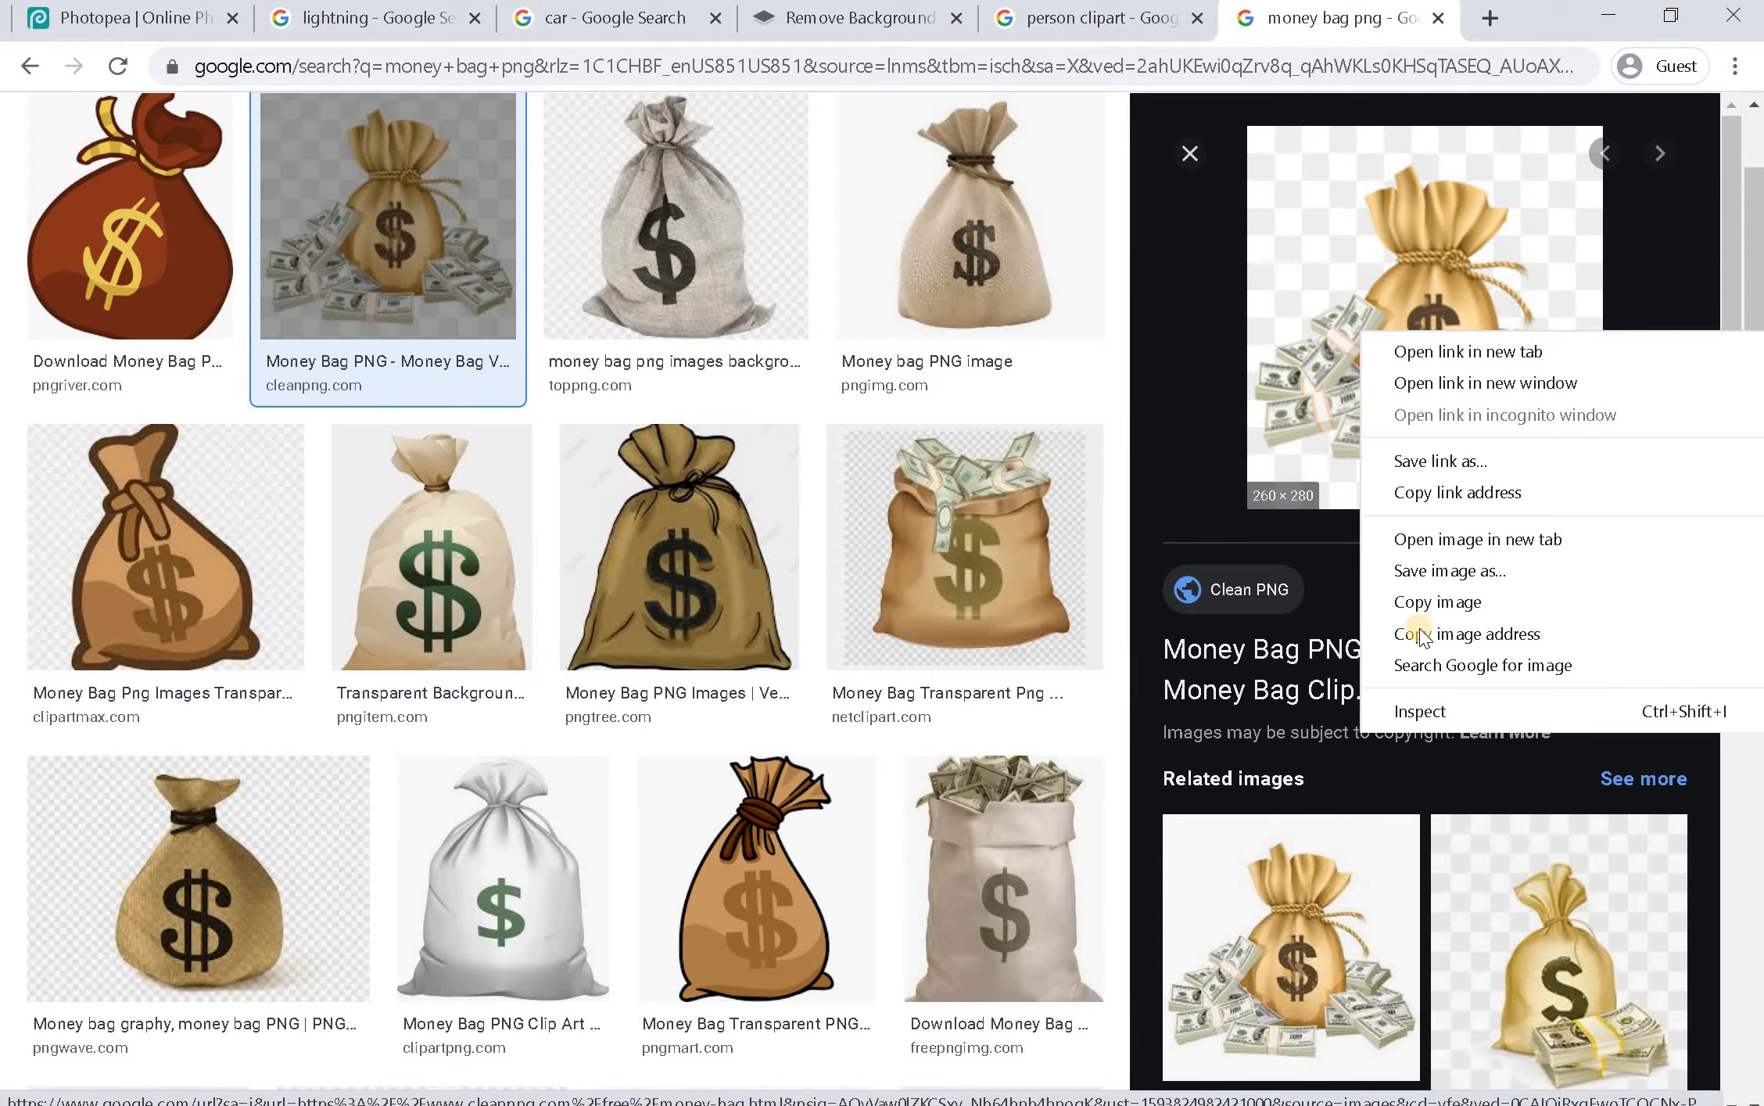
click(1449, 596)
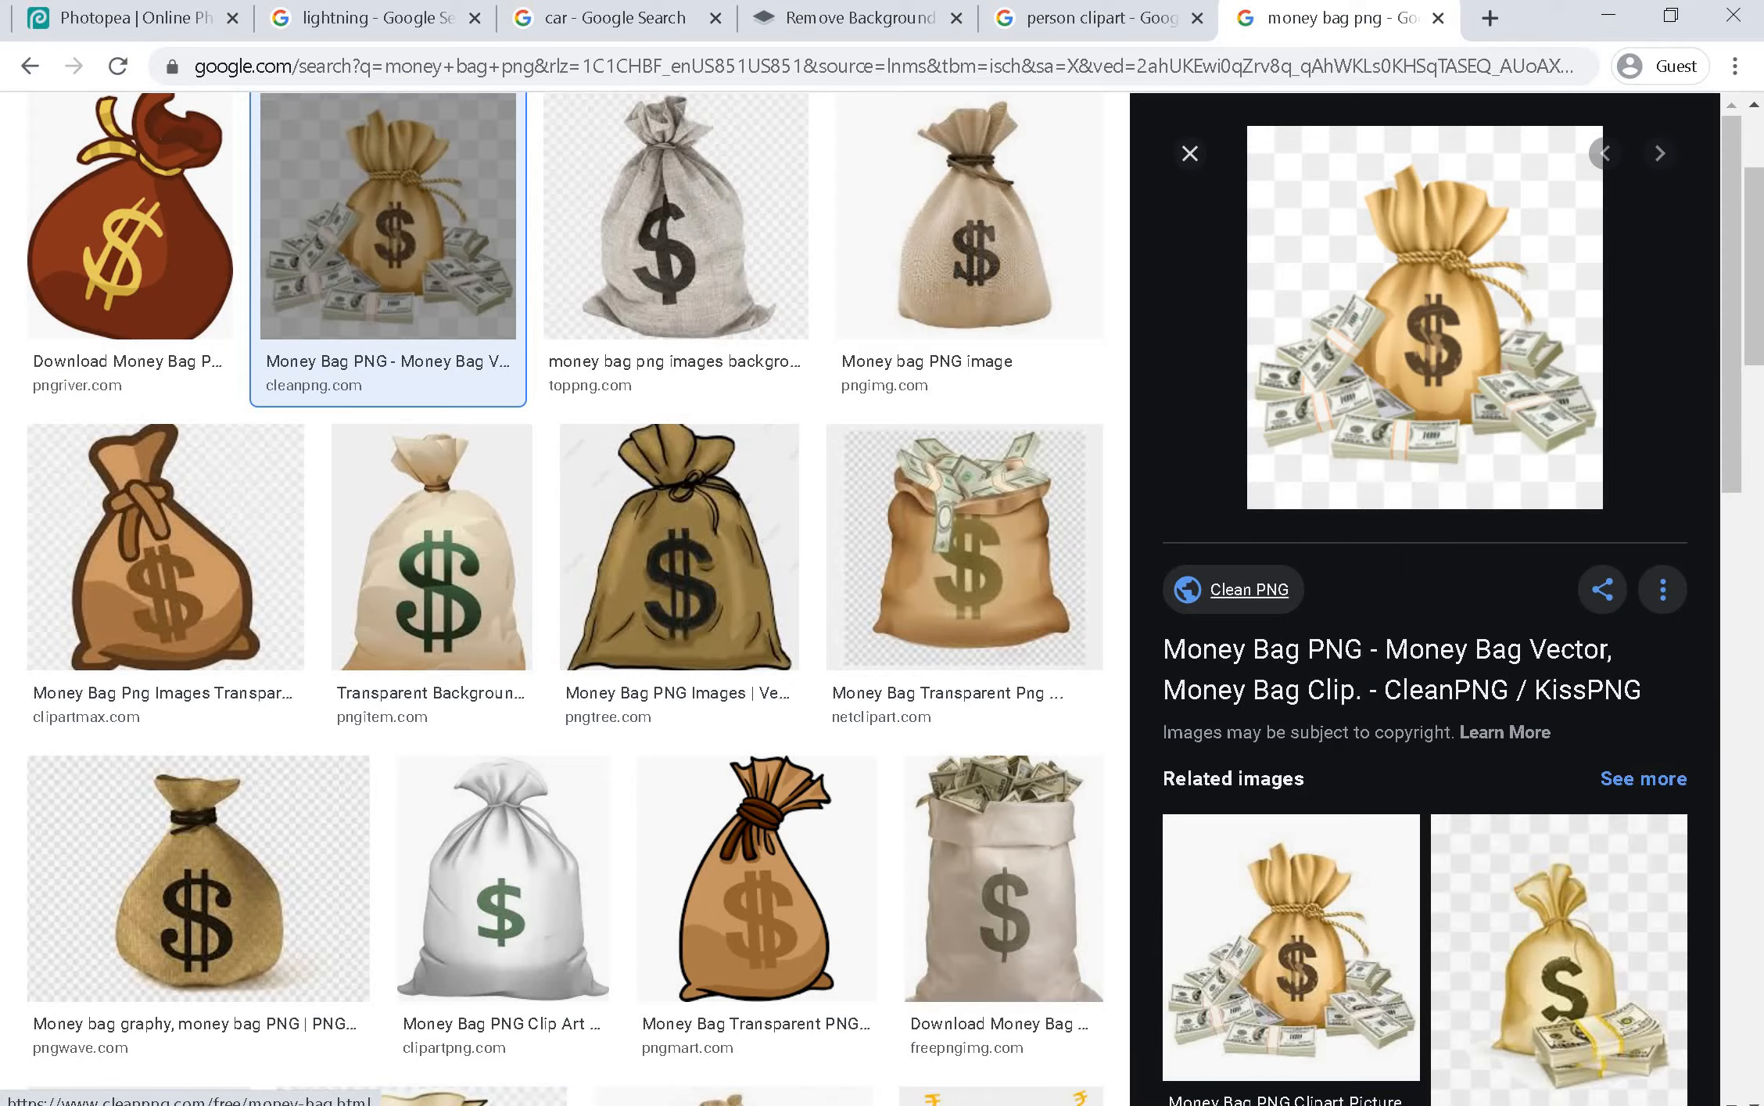
Try the copied gold money bag in the Photopea project near the canvas centre, and delete its layer
click(164, 19)
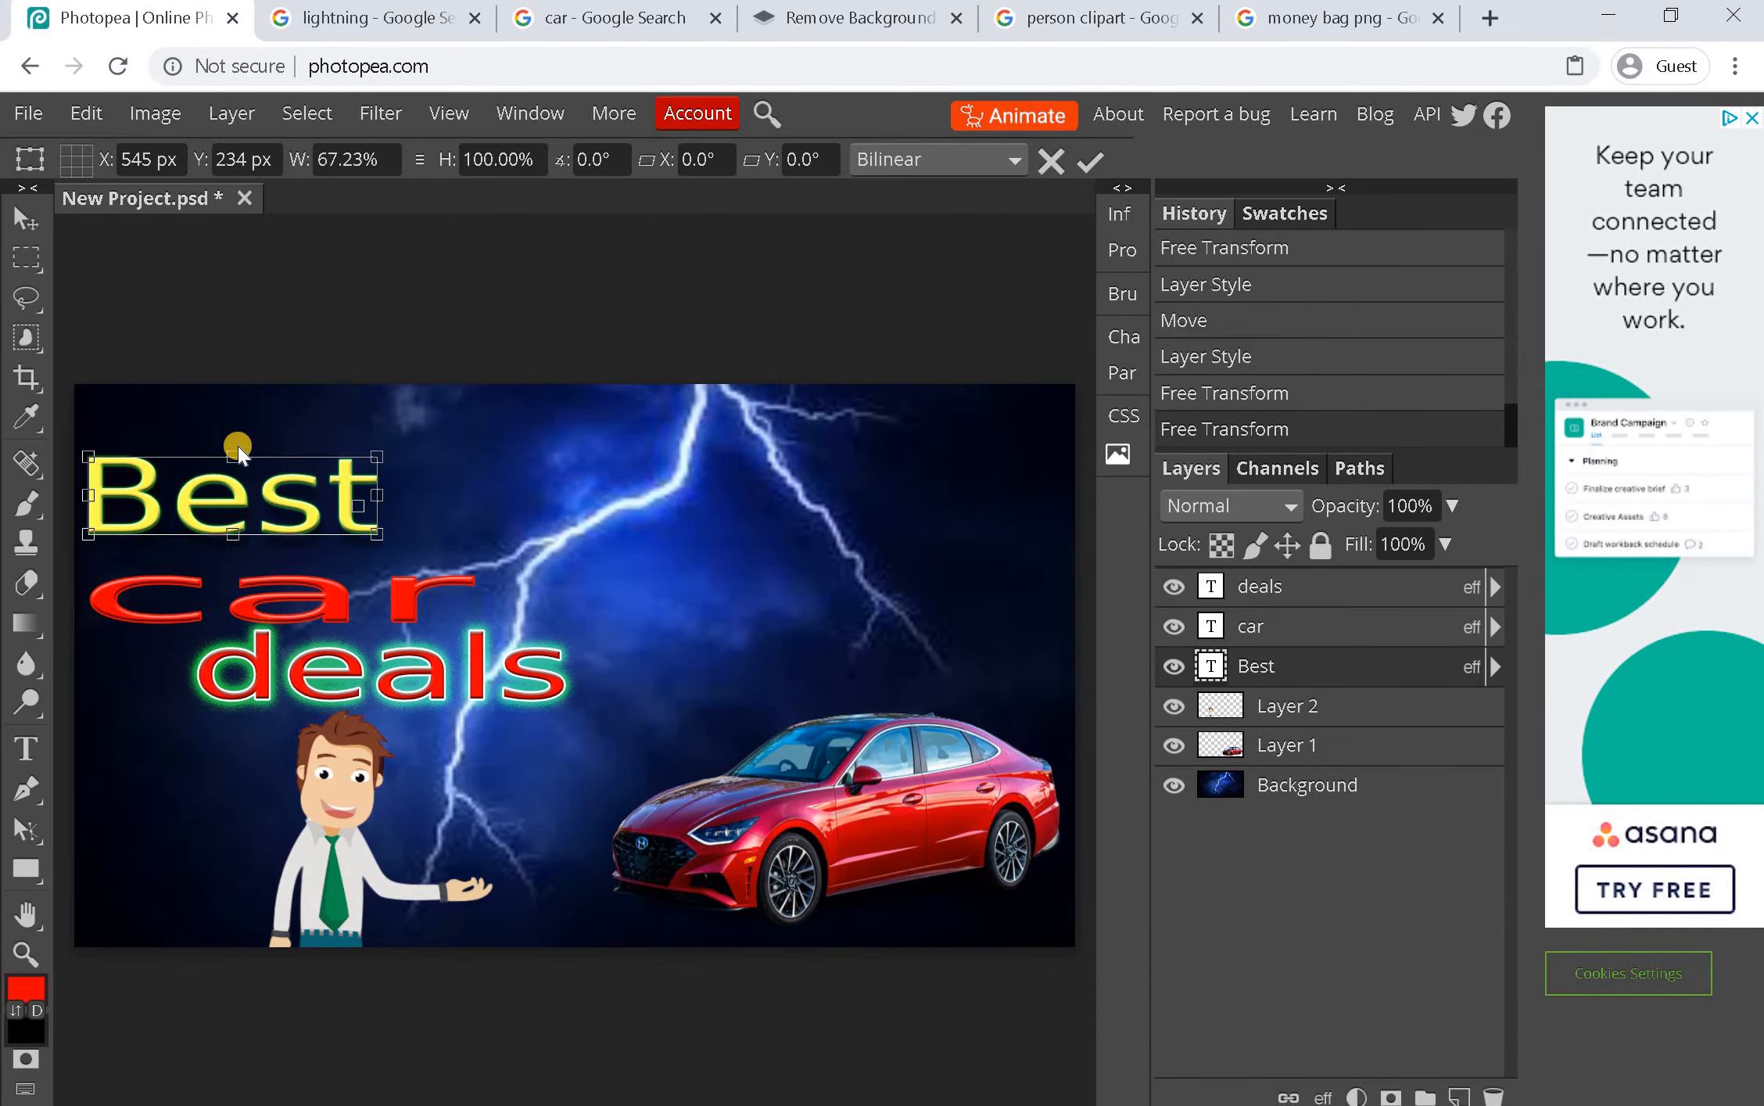
key(ctrl+v)
drag(207, 454, 593, 581)
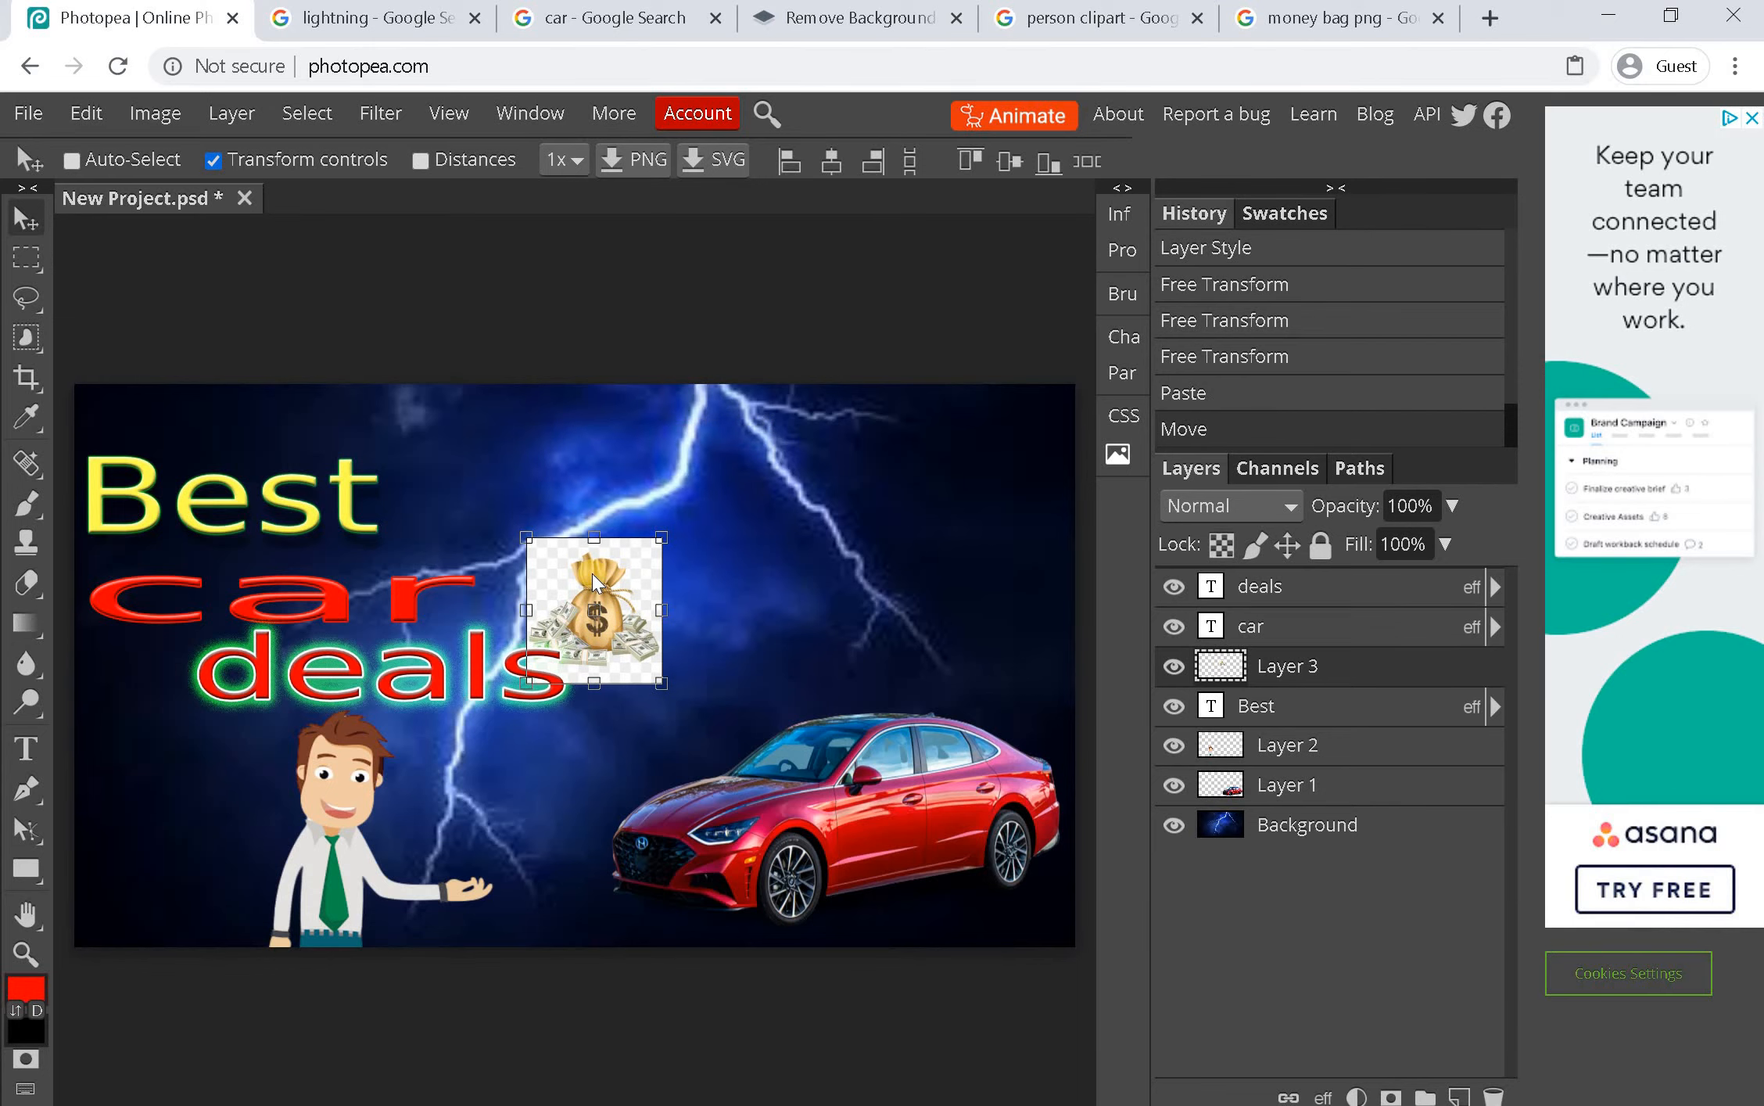
key(Delete)
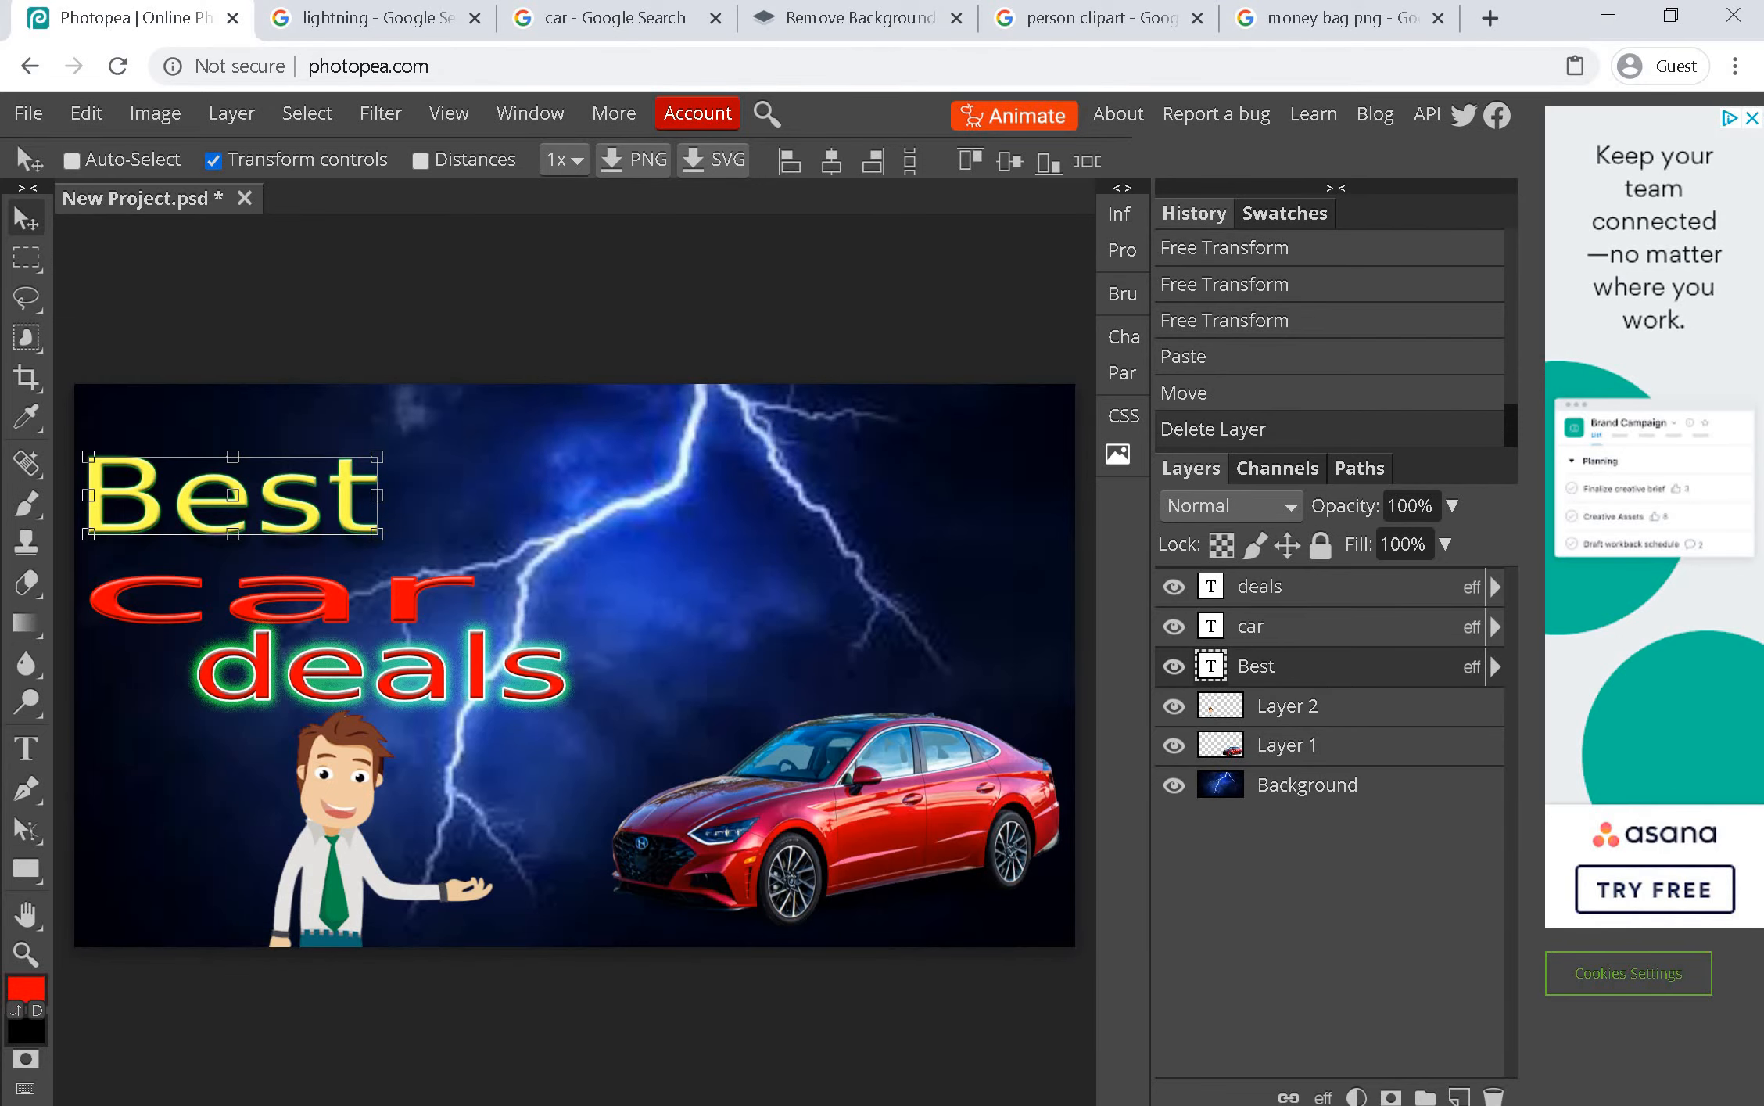
Submit the copied gold money bag image to remove.bg for background removal
click(865, 28)
key(ctrl+v)
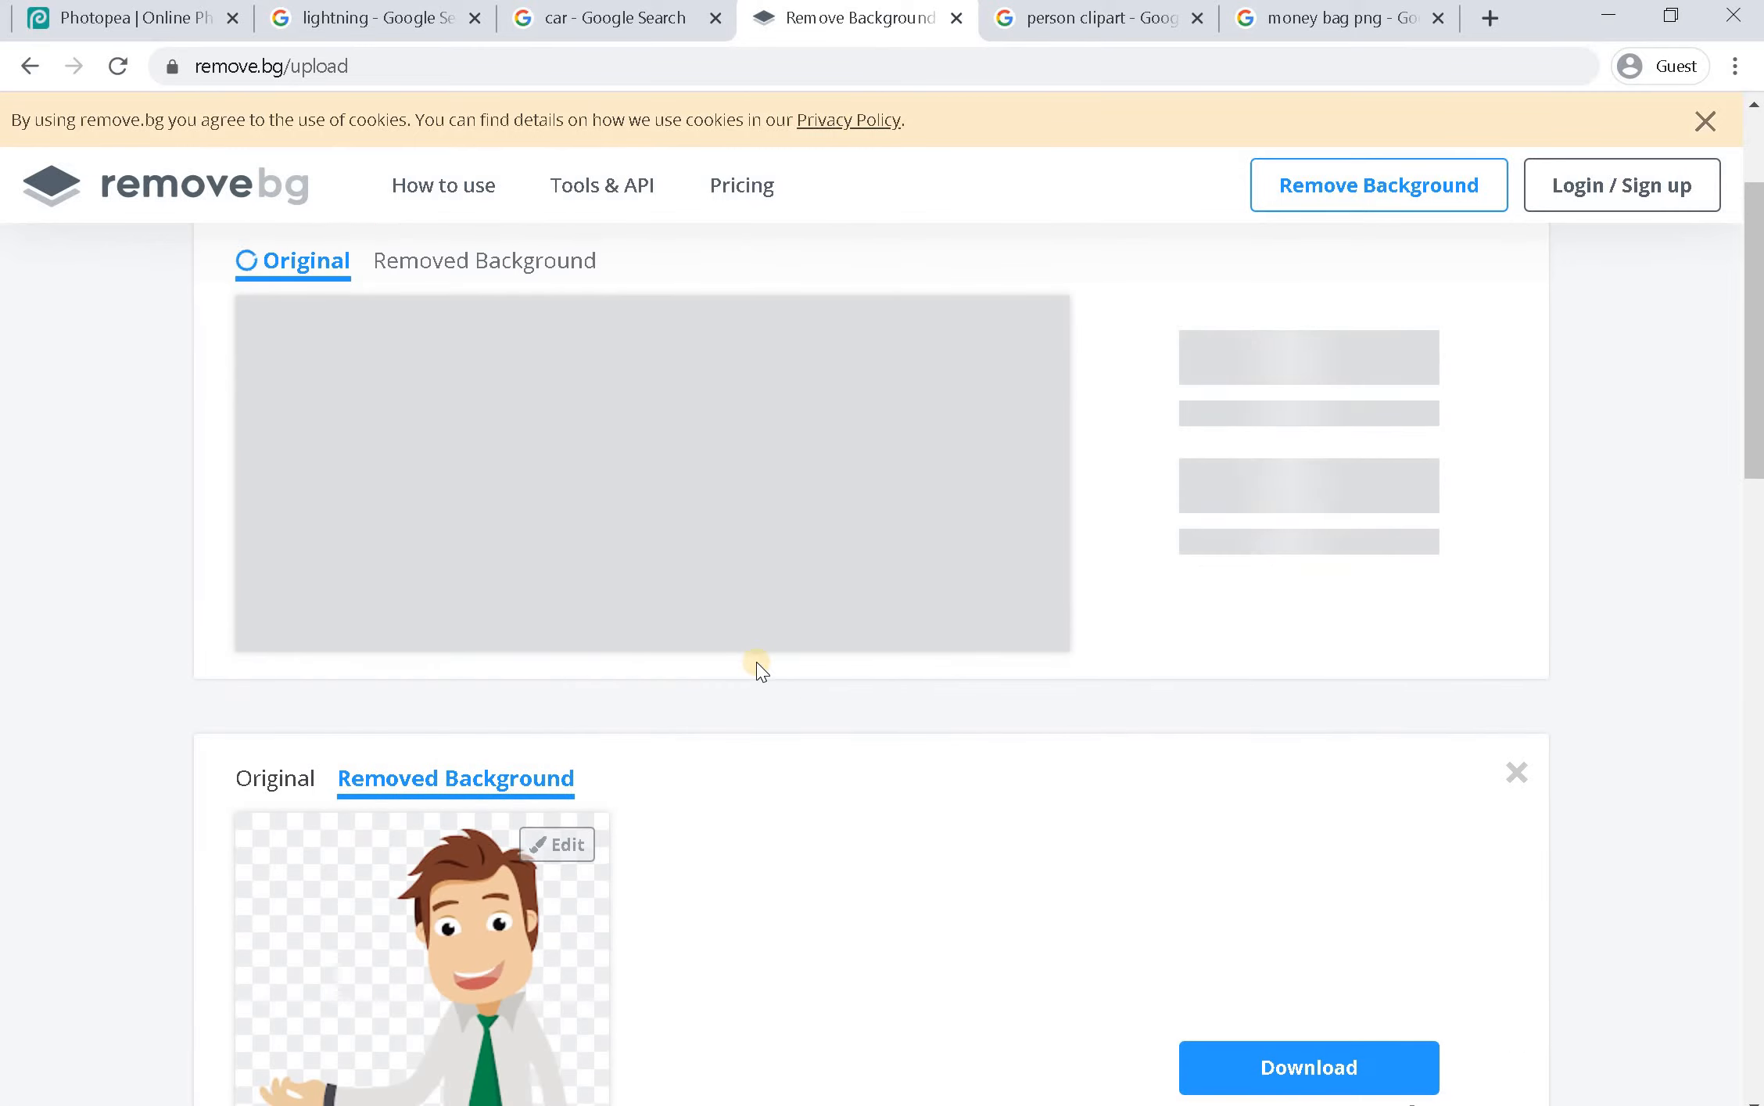
Try the grey TopPNG money bag in the Photopea project, and delete its layer
click(1314, 21)
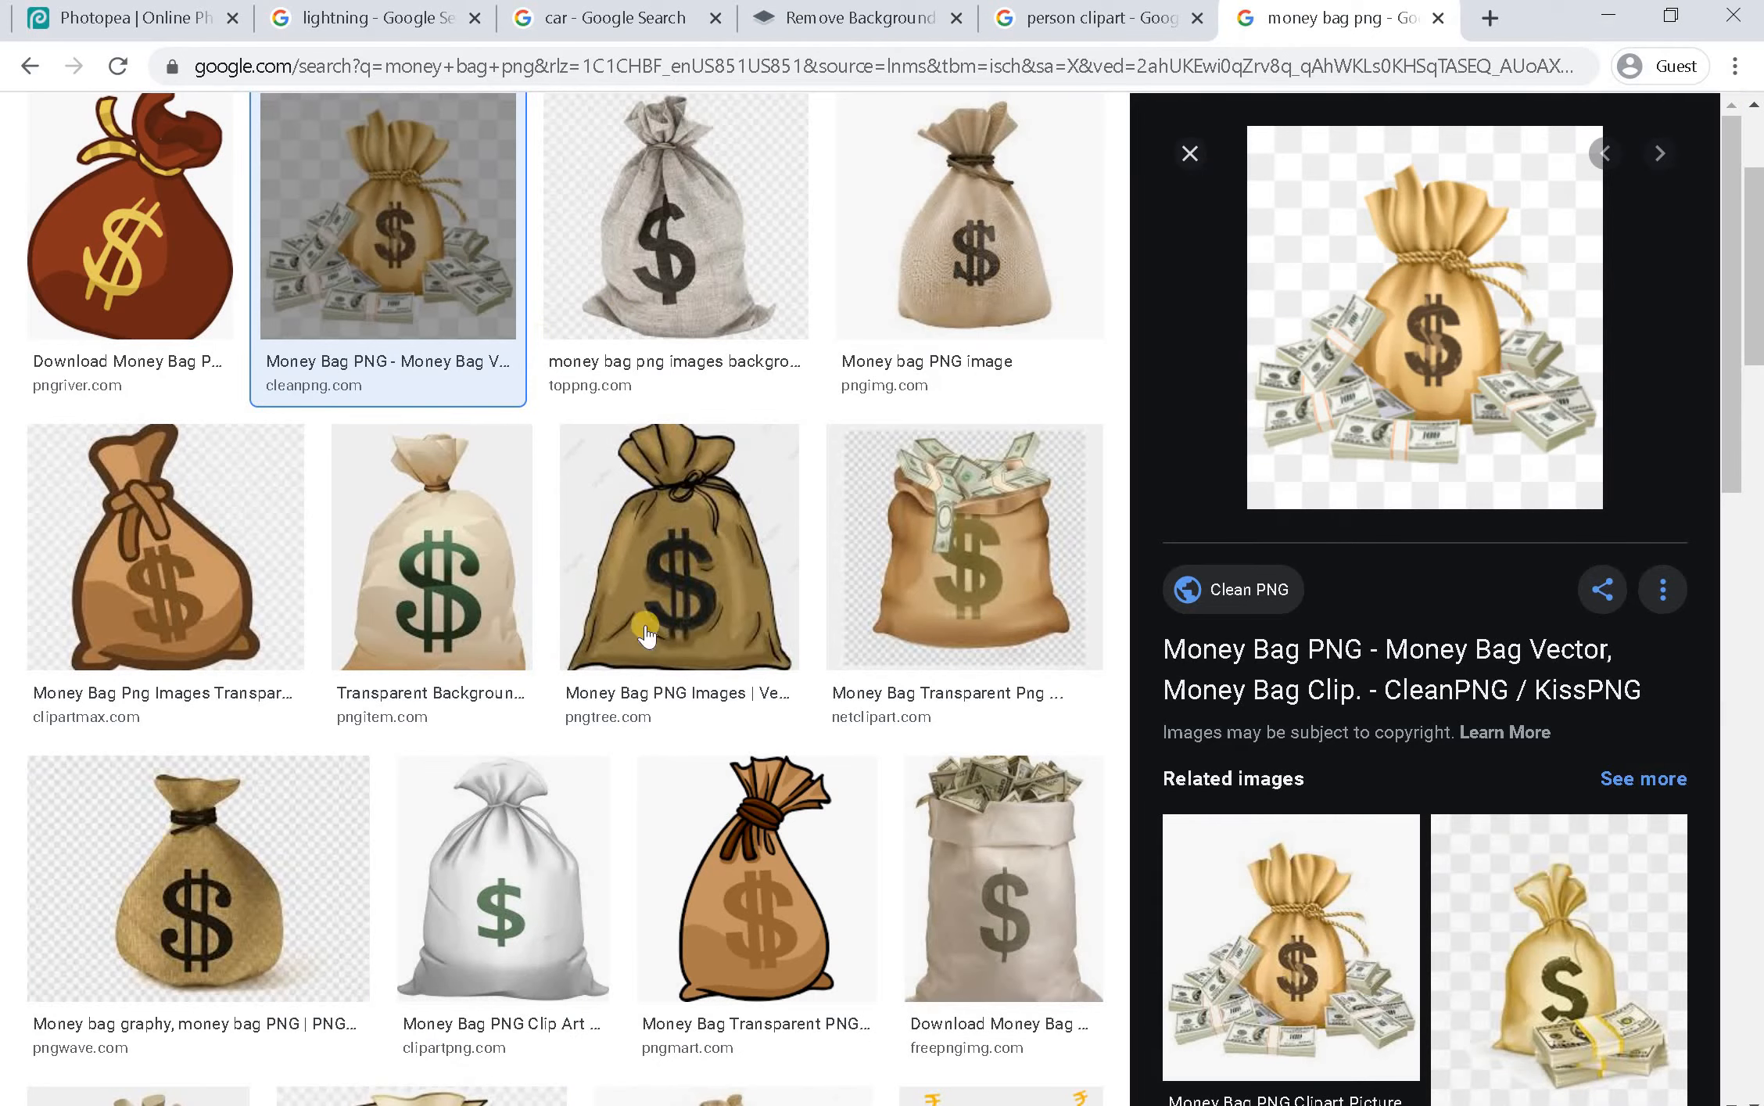
click(688, 313)
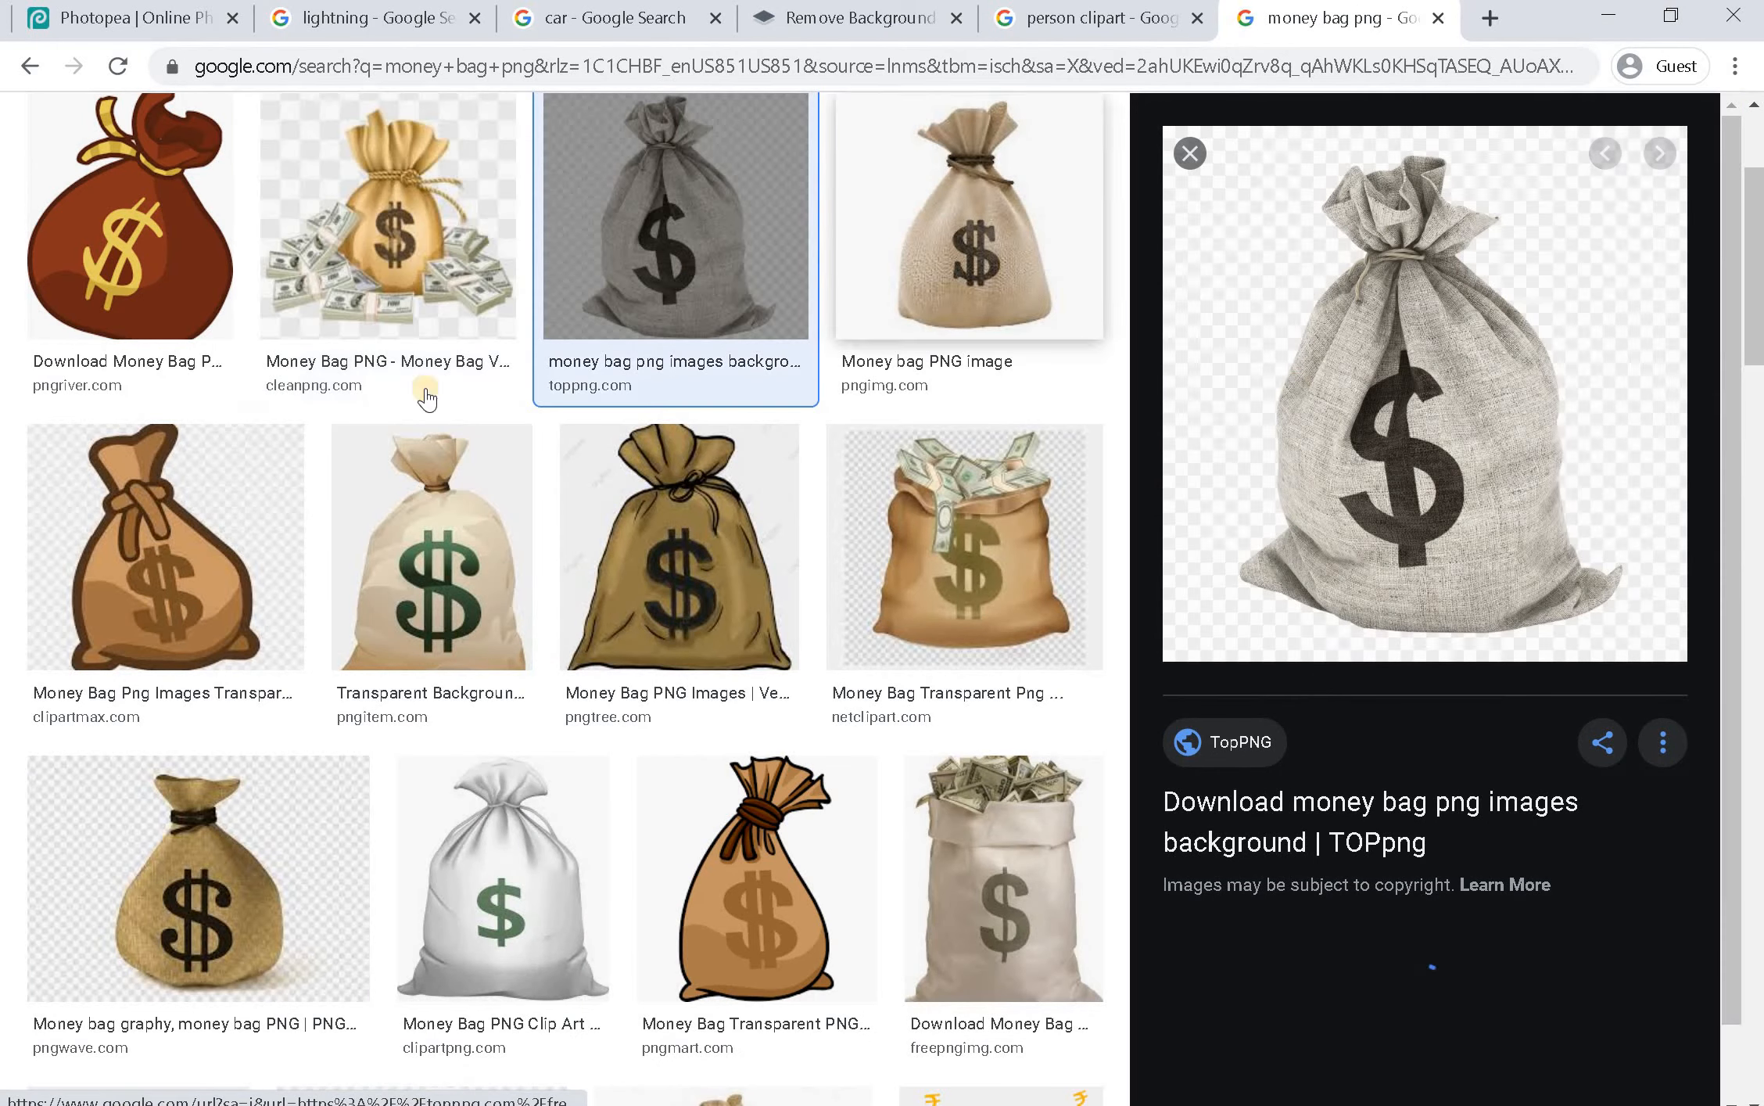
right_click(1414, 408)
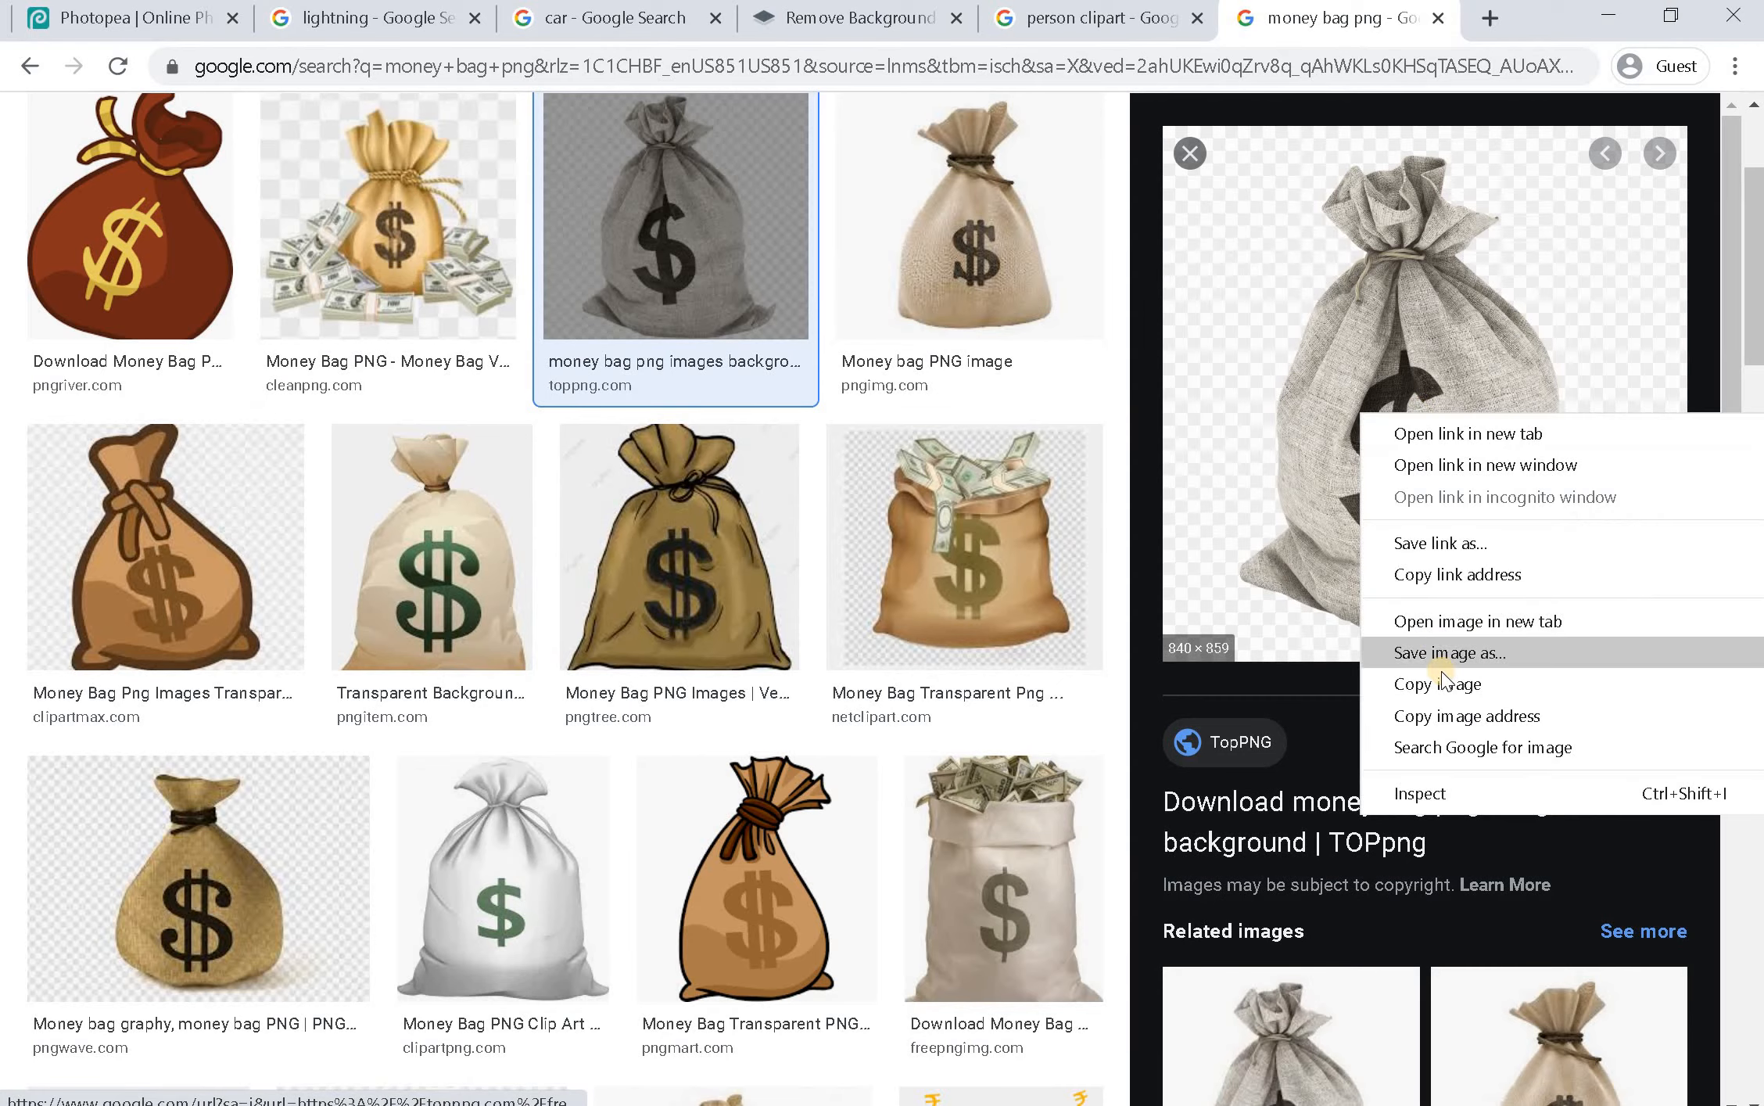
click(1441, 677)
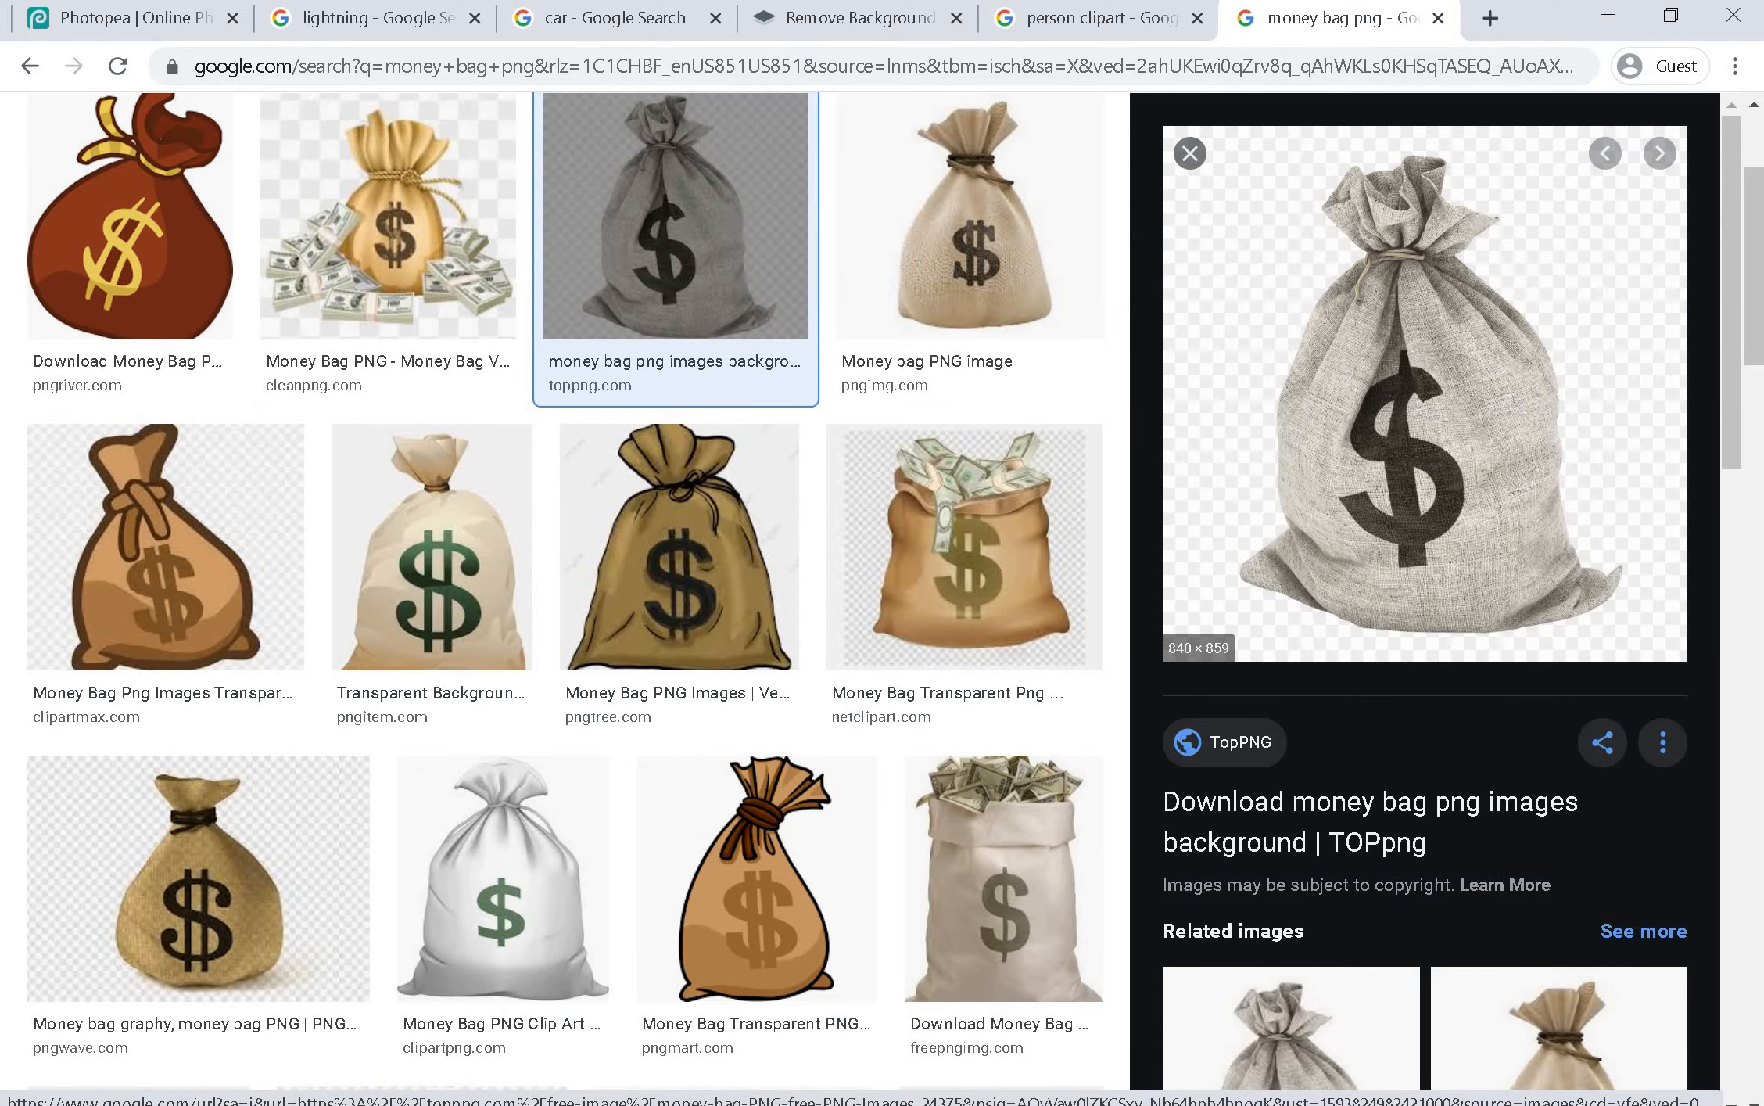
click(88, 18)
key(ctrl+v)
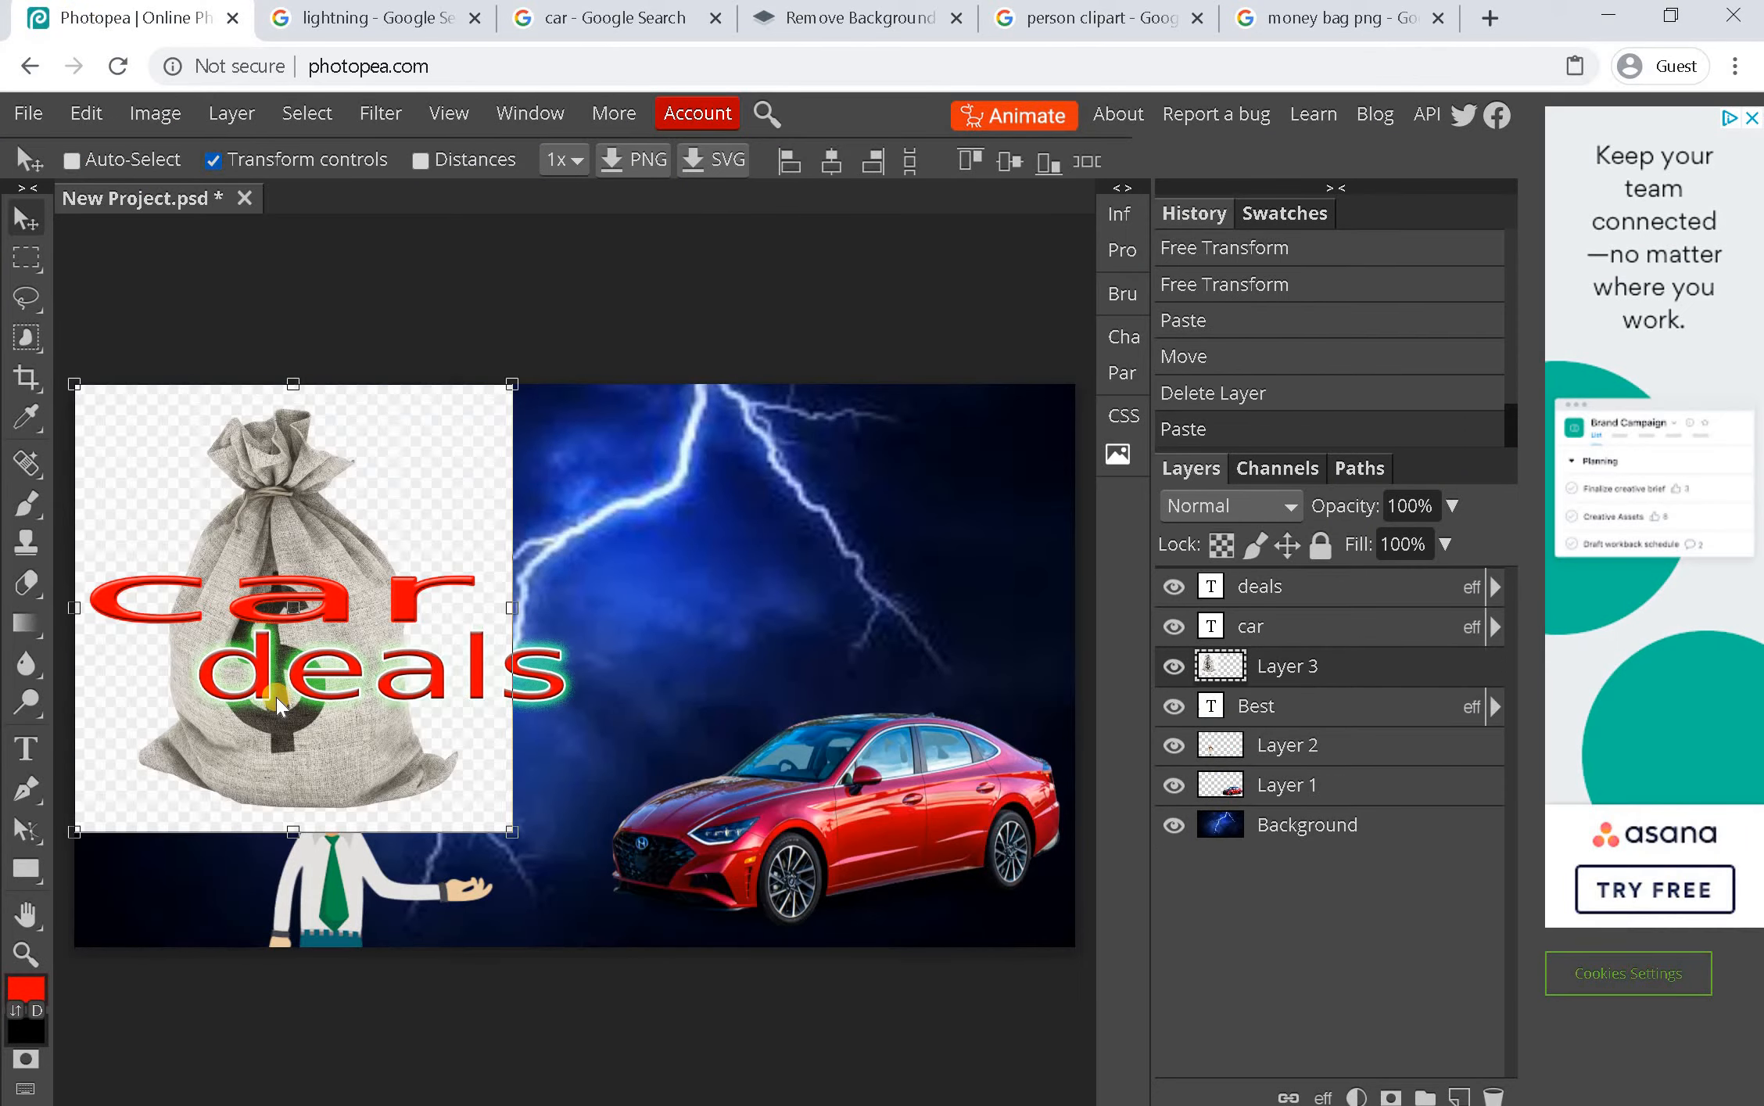
drag(376, 759, 803, 738)
key(Delete)
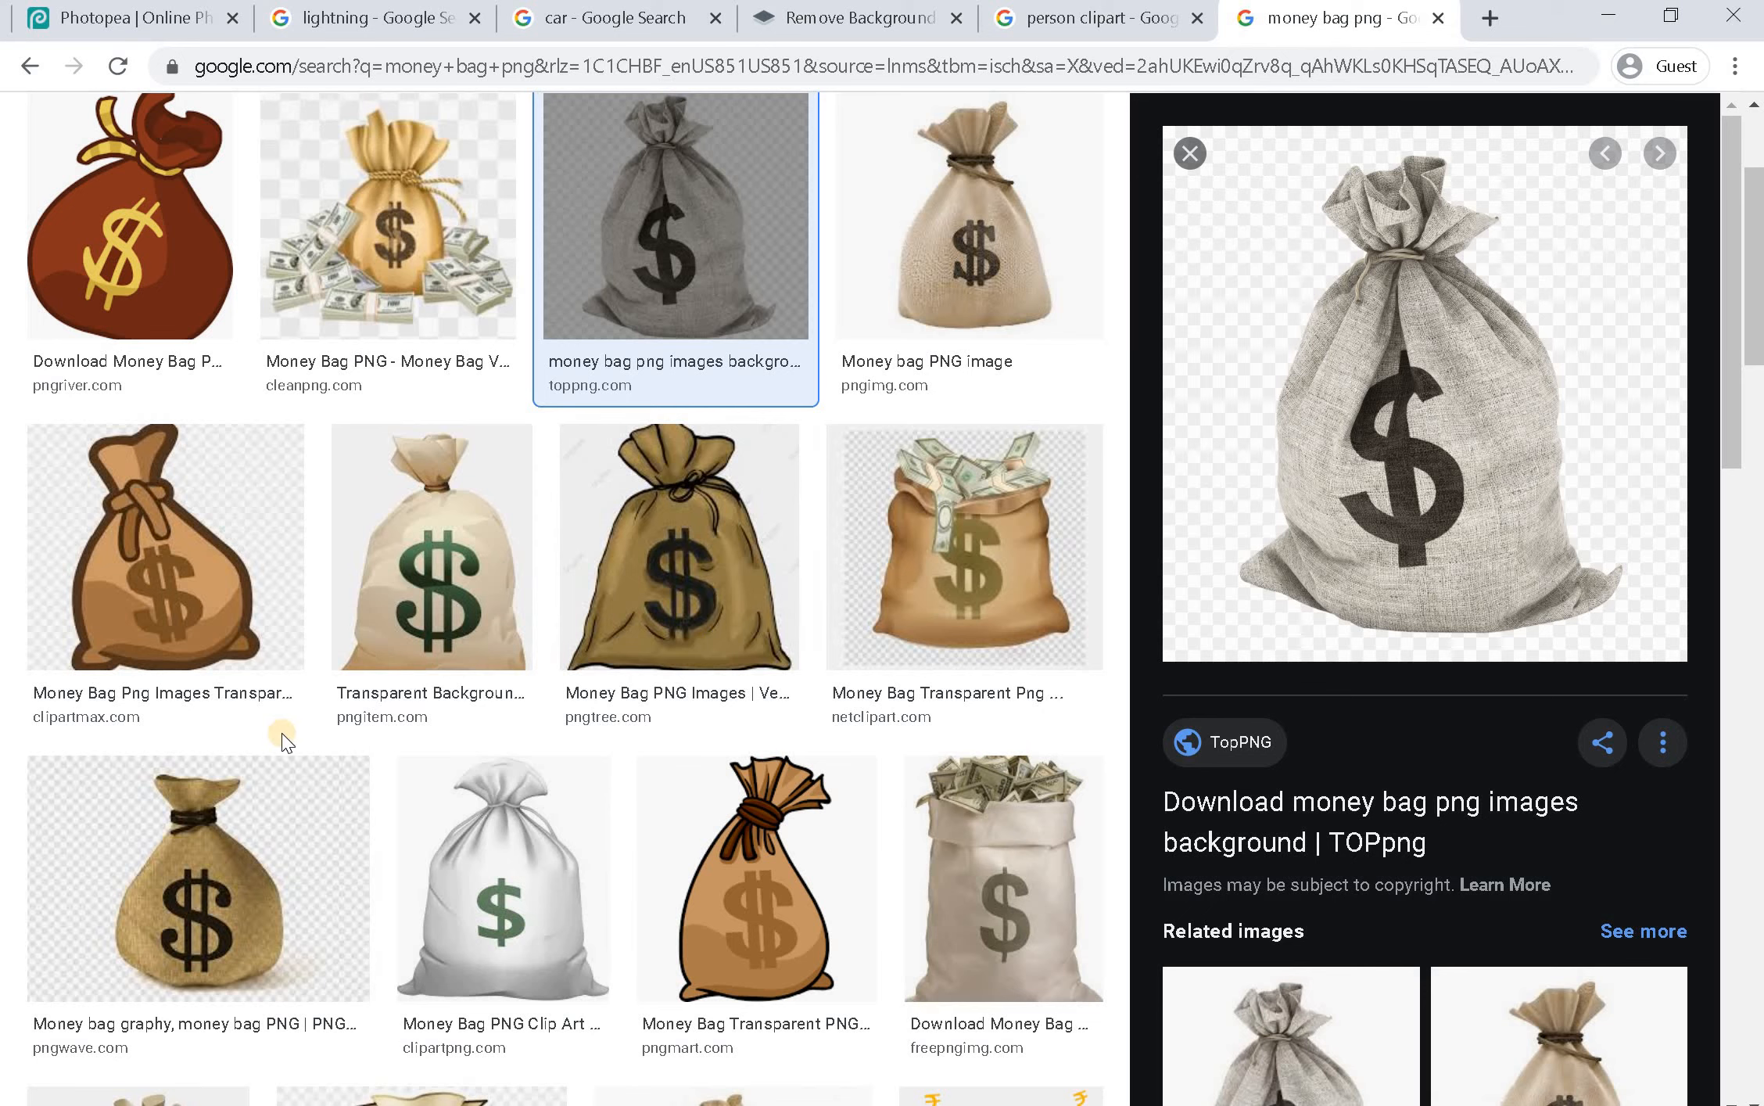
Try the brown burlap PNGWave money bag in the Photopea project, and delete its layer
click(234, 797)
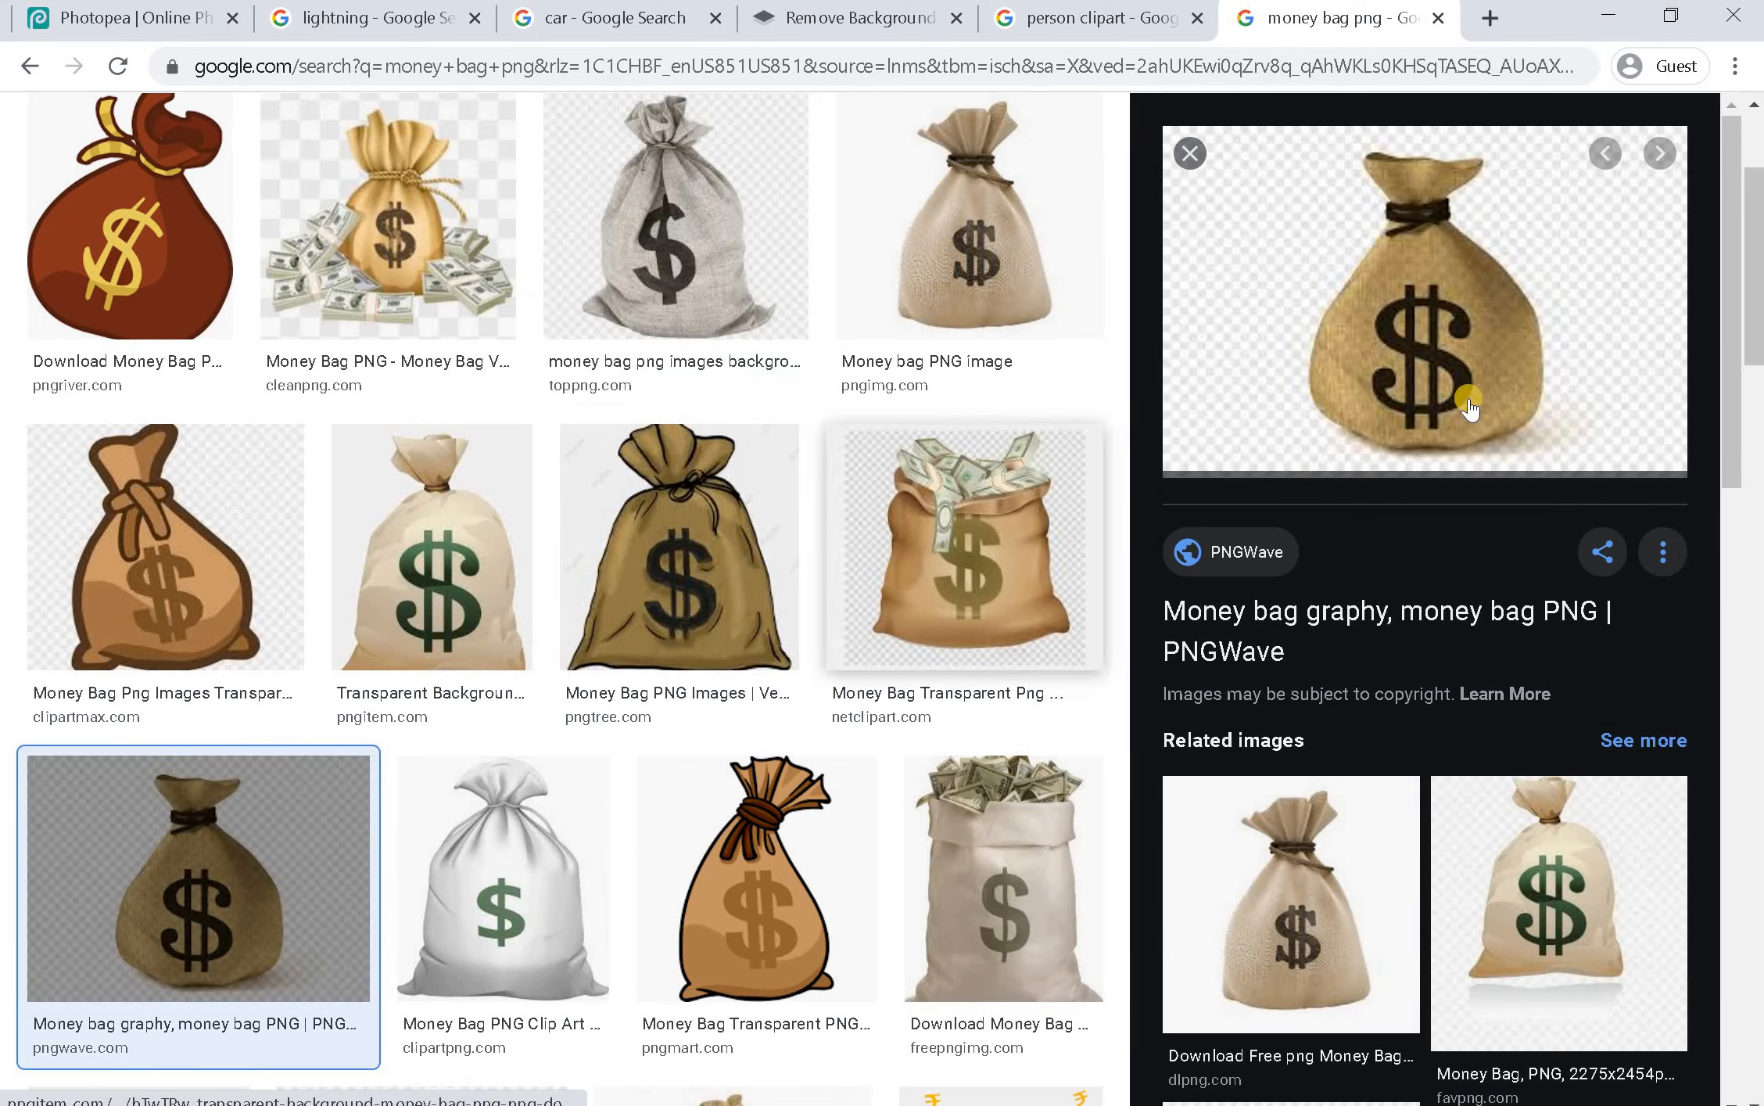
right_click(1415, 357)
click(1414, 629)
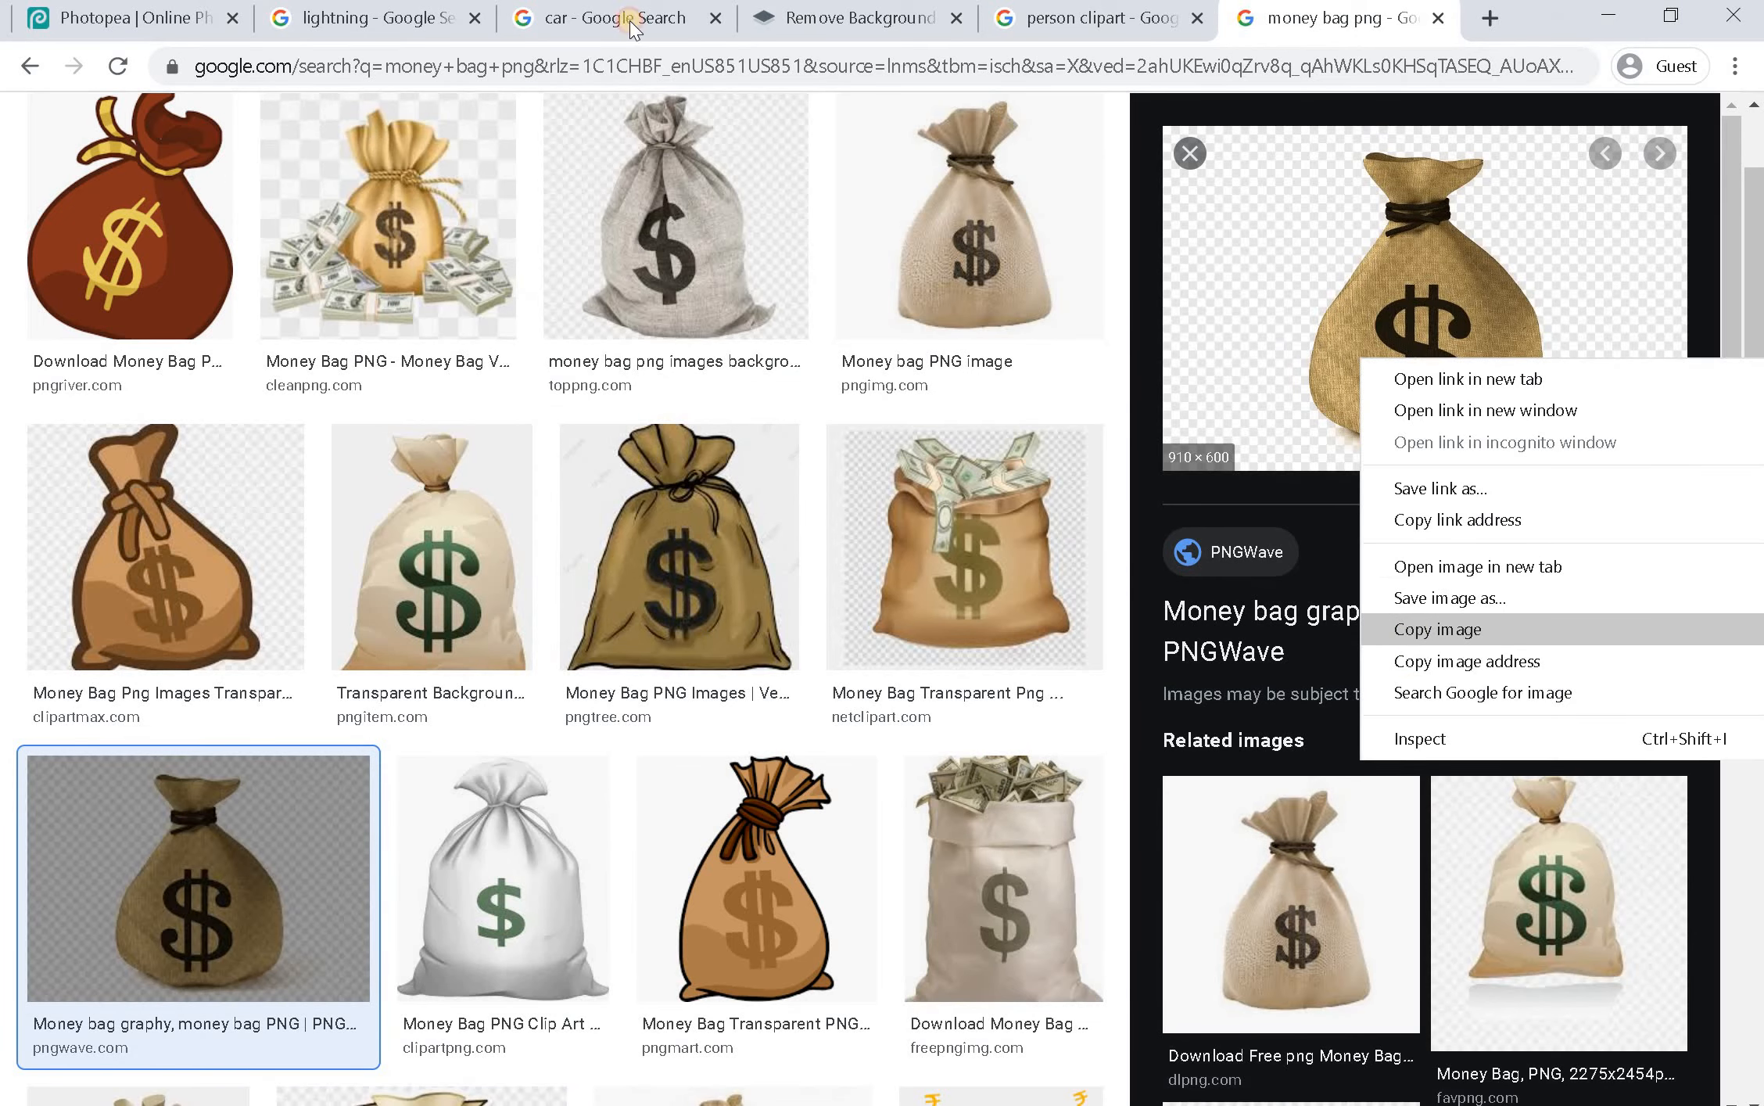
click(539, 22)
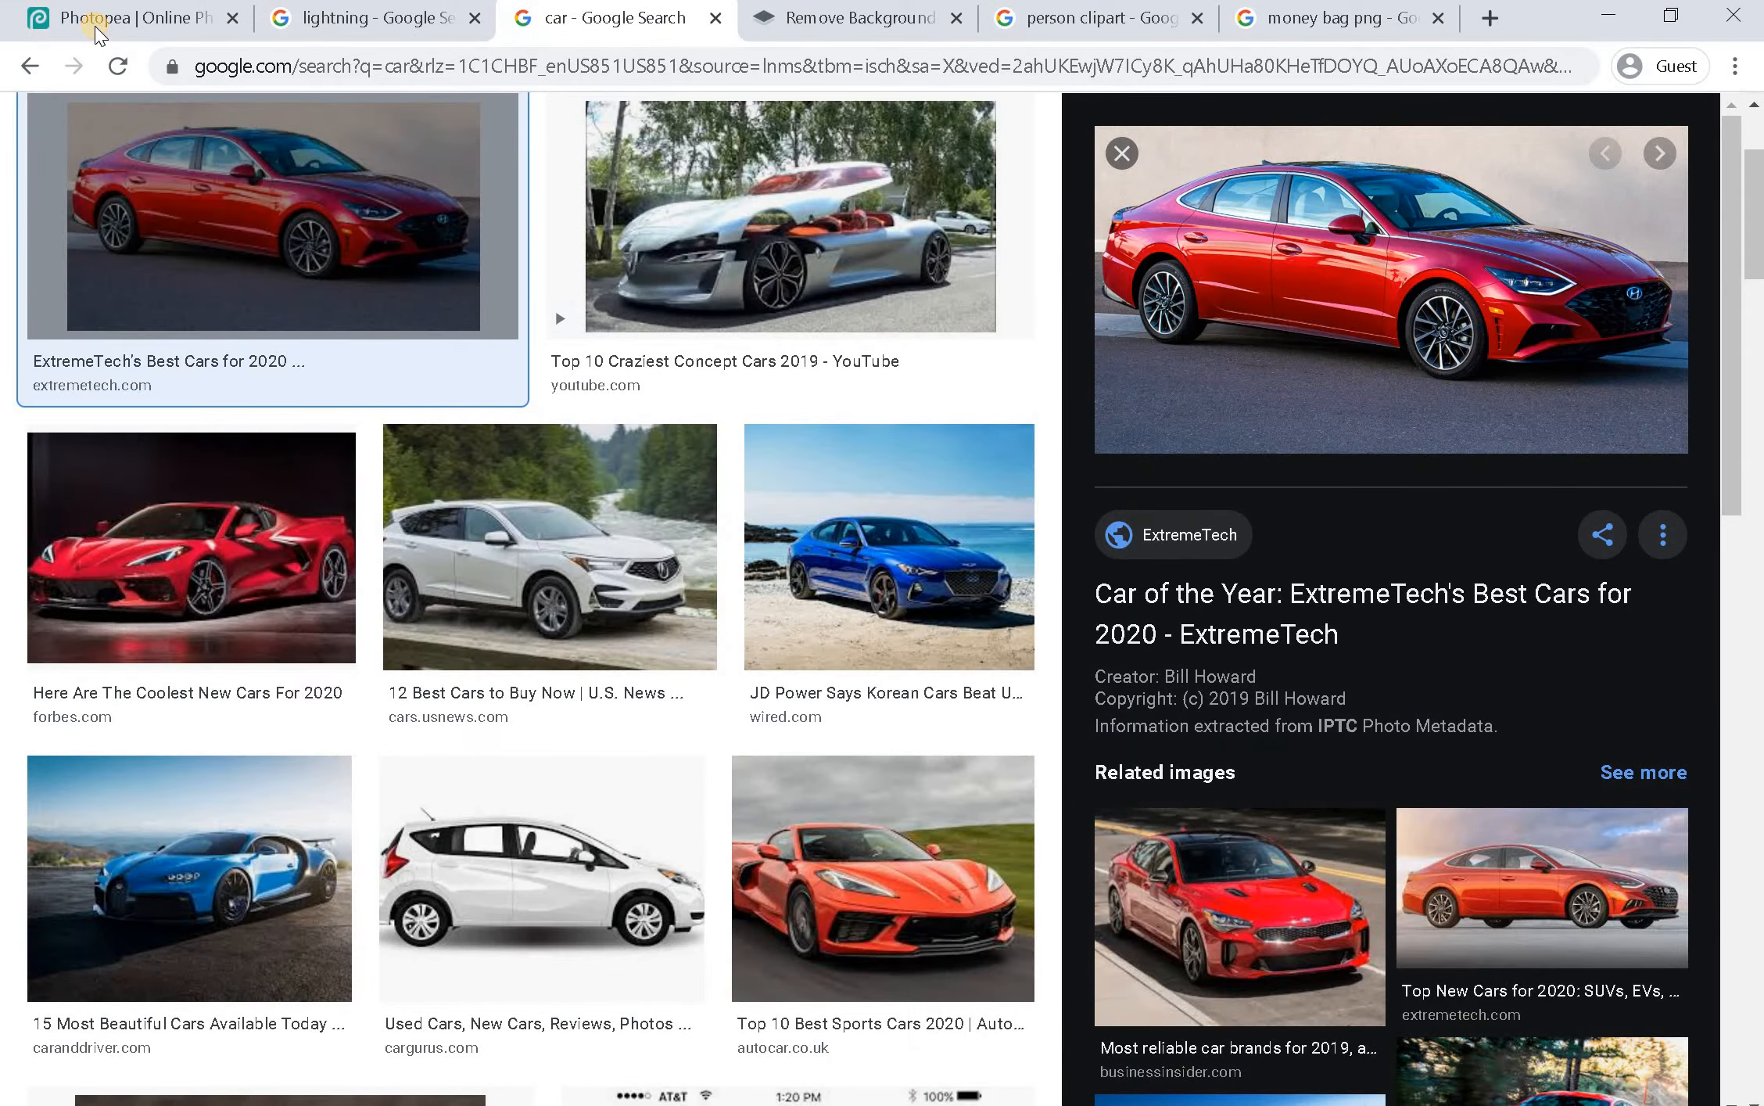
click(97, 30)
key(ctrl+v)
key(Delete)
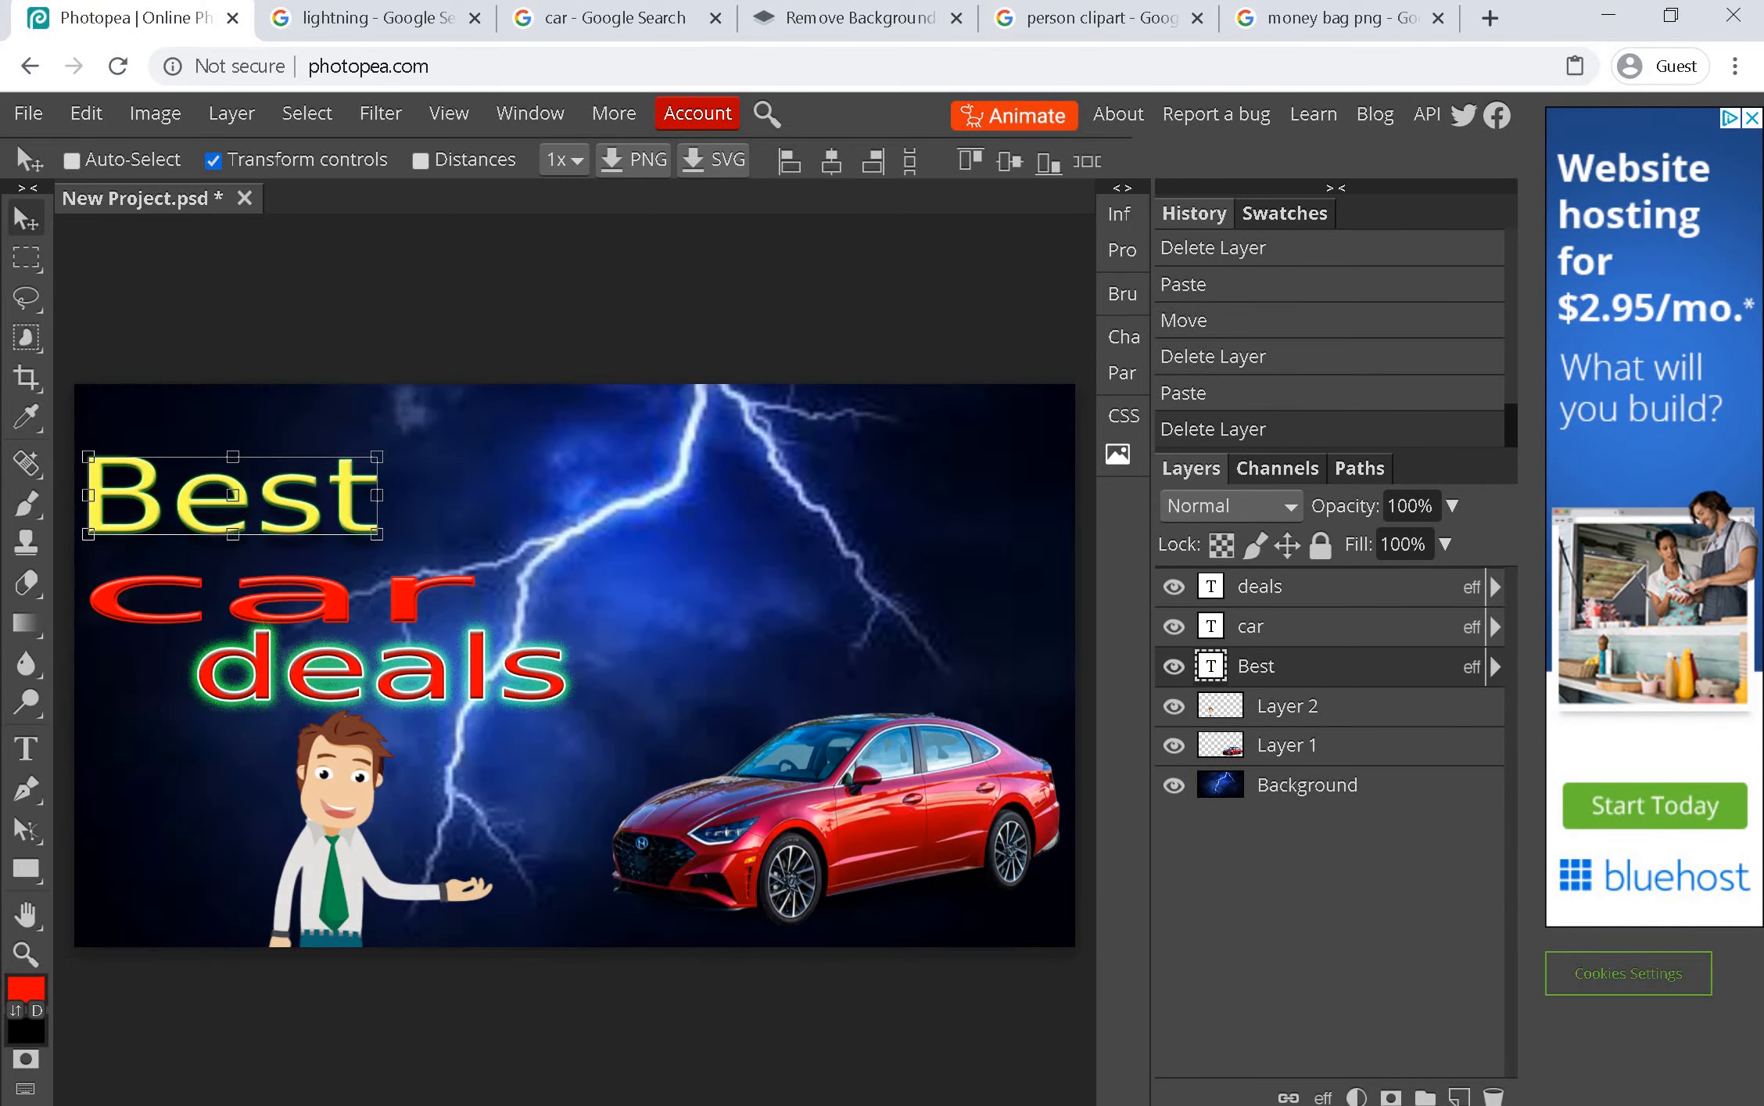
Copy the background-free gold money bag from remove.bg and paste it into the Photopea project
click(926, 22)
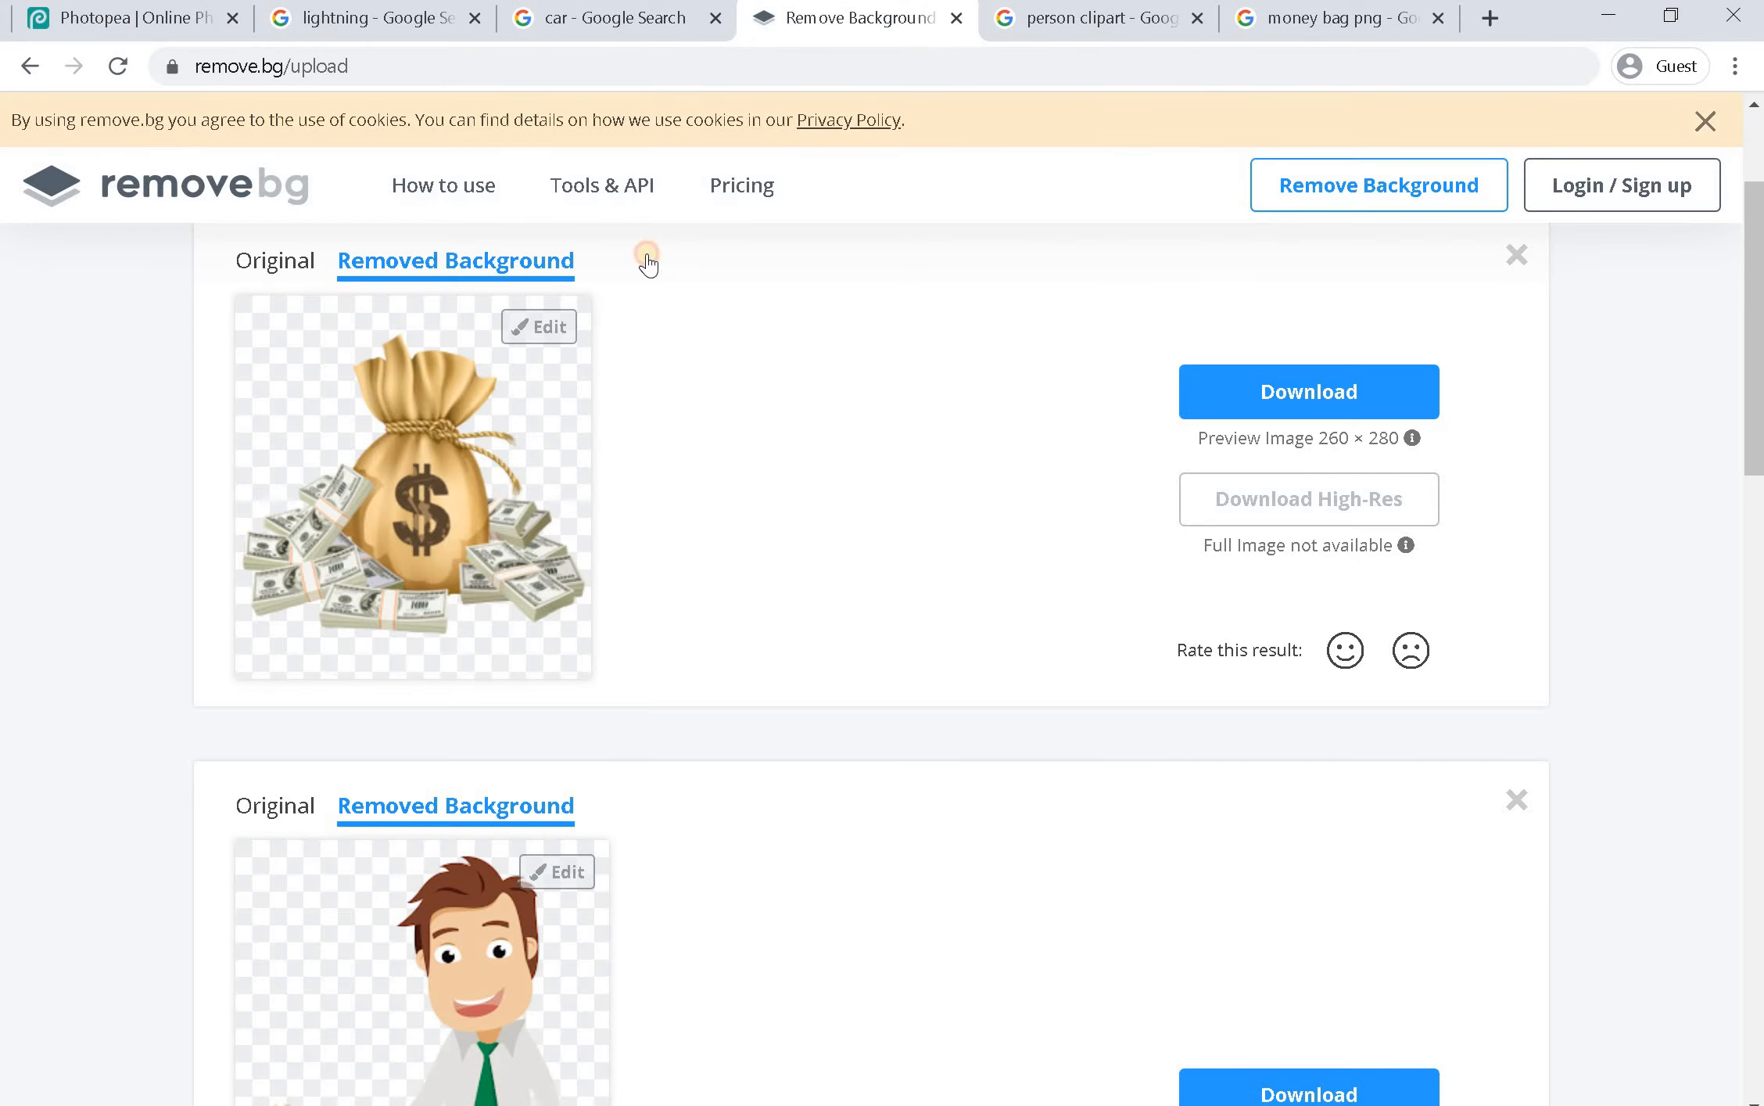
right_click(444, 515)
click(480, 784)
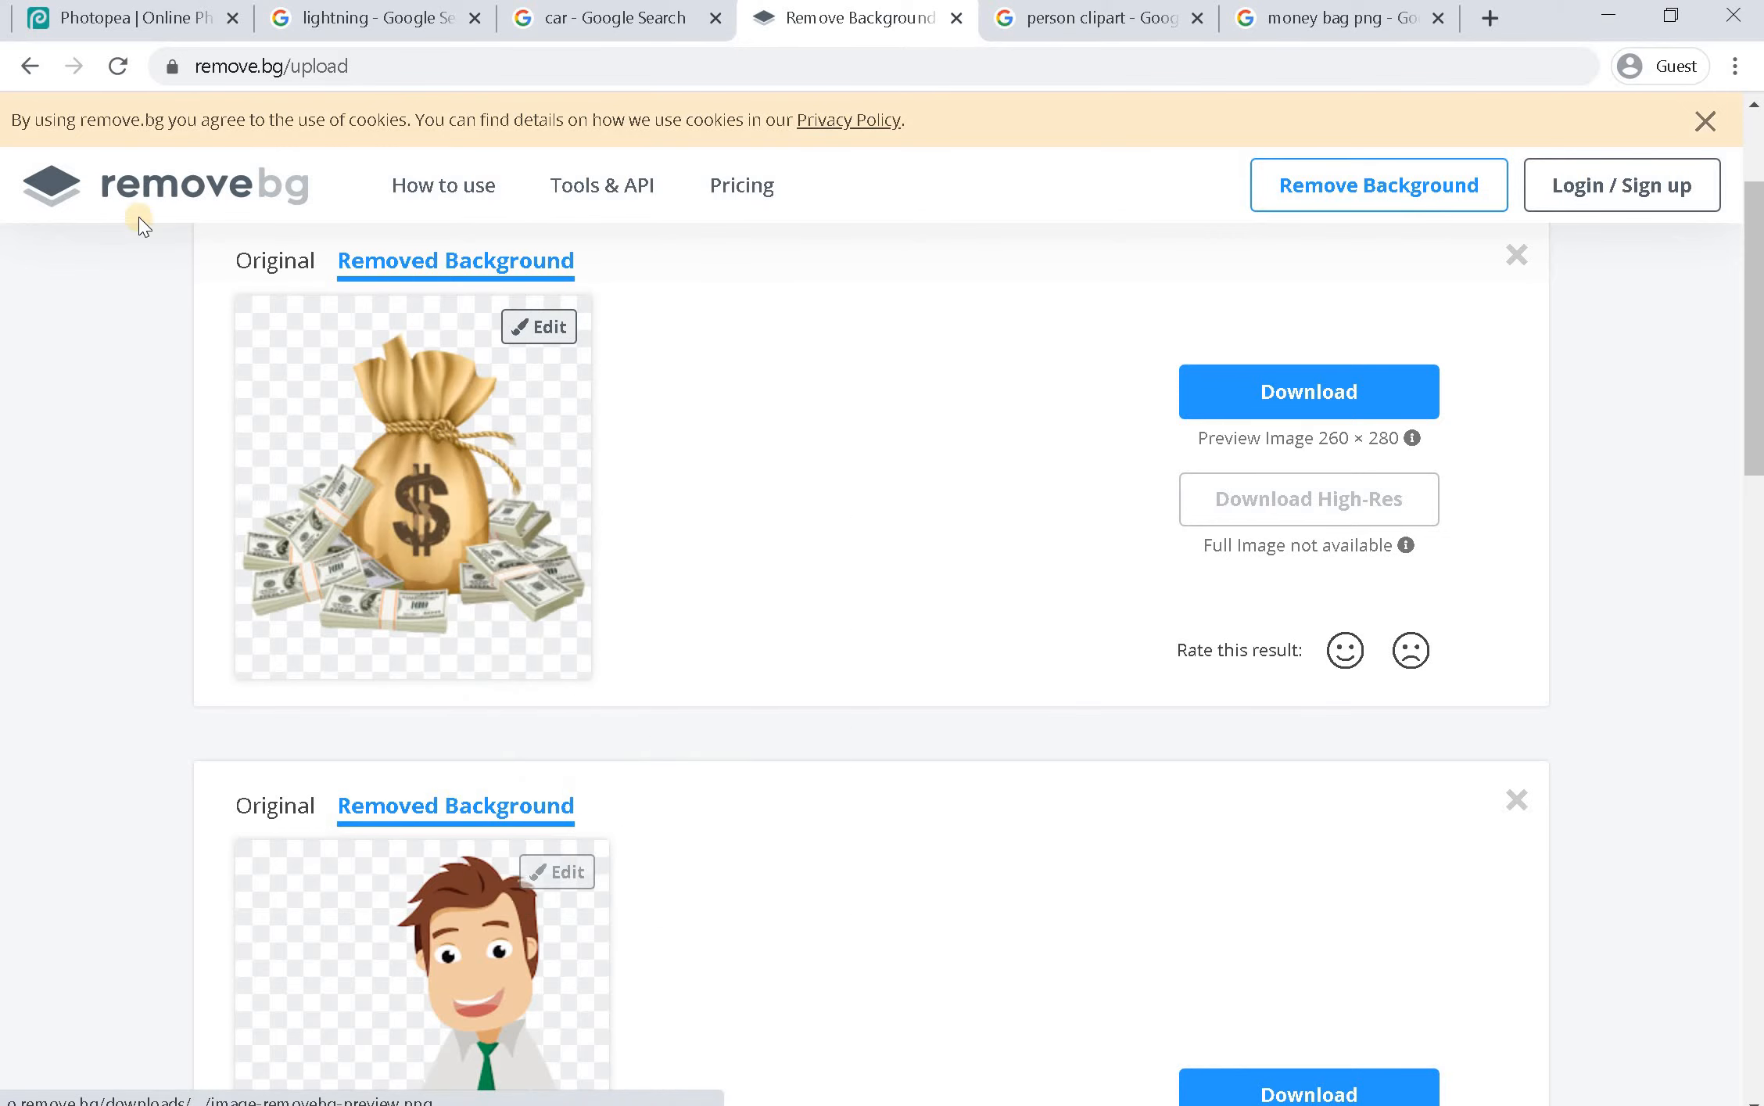
click(72, 17)
key(ctrl+v)
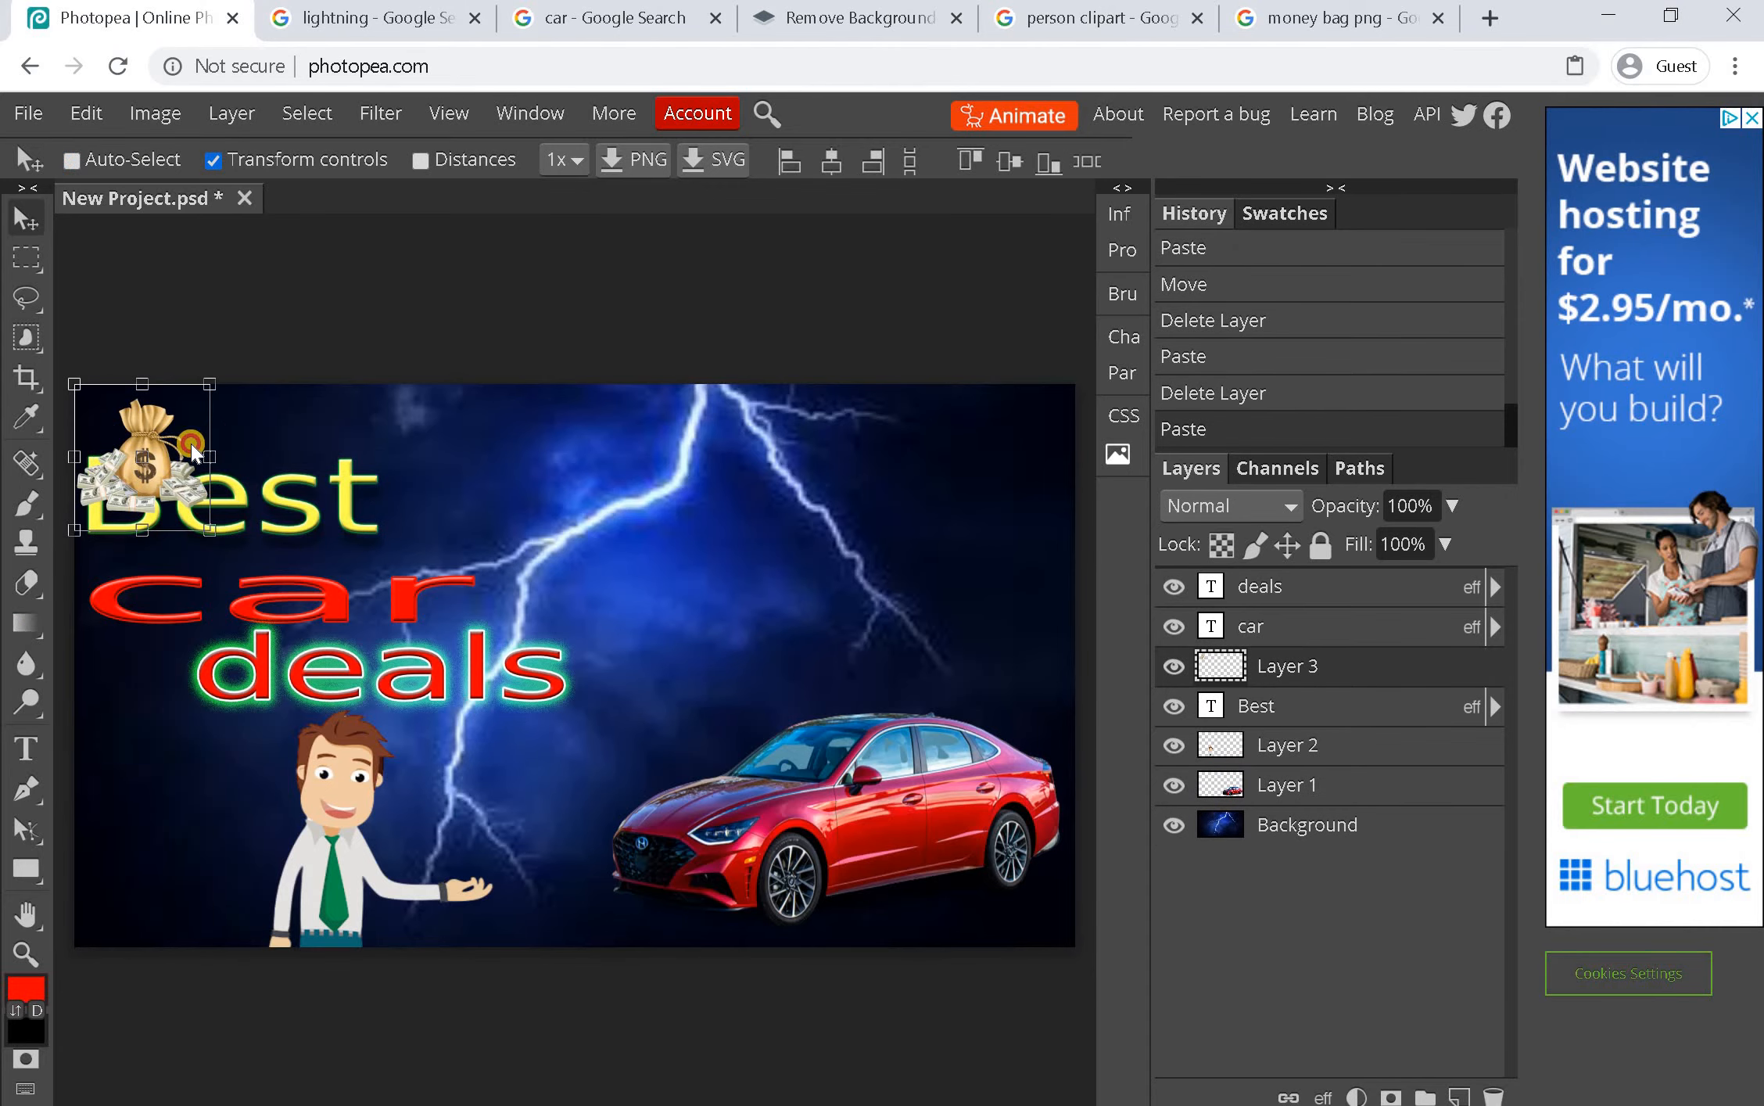
Enlarge the money bag to about 204% width and 221% height and place it just above the red car
click(197, 454)
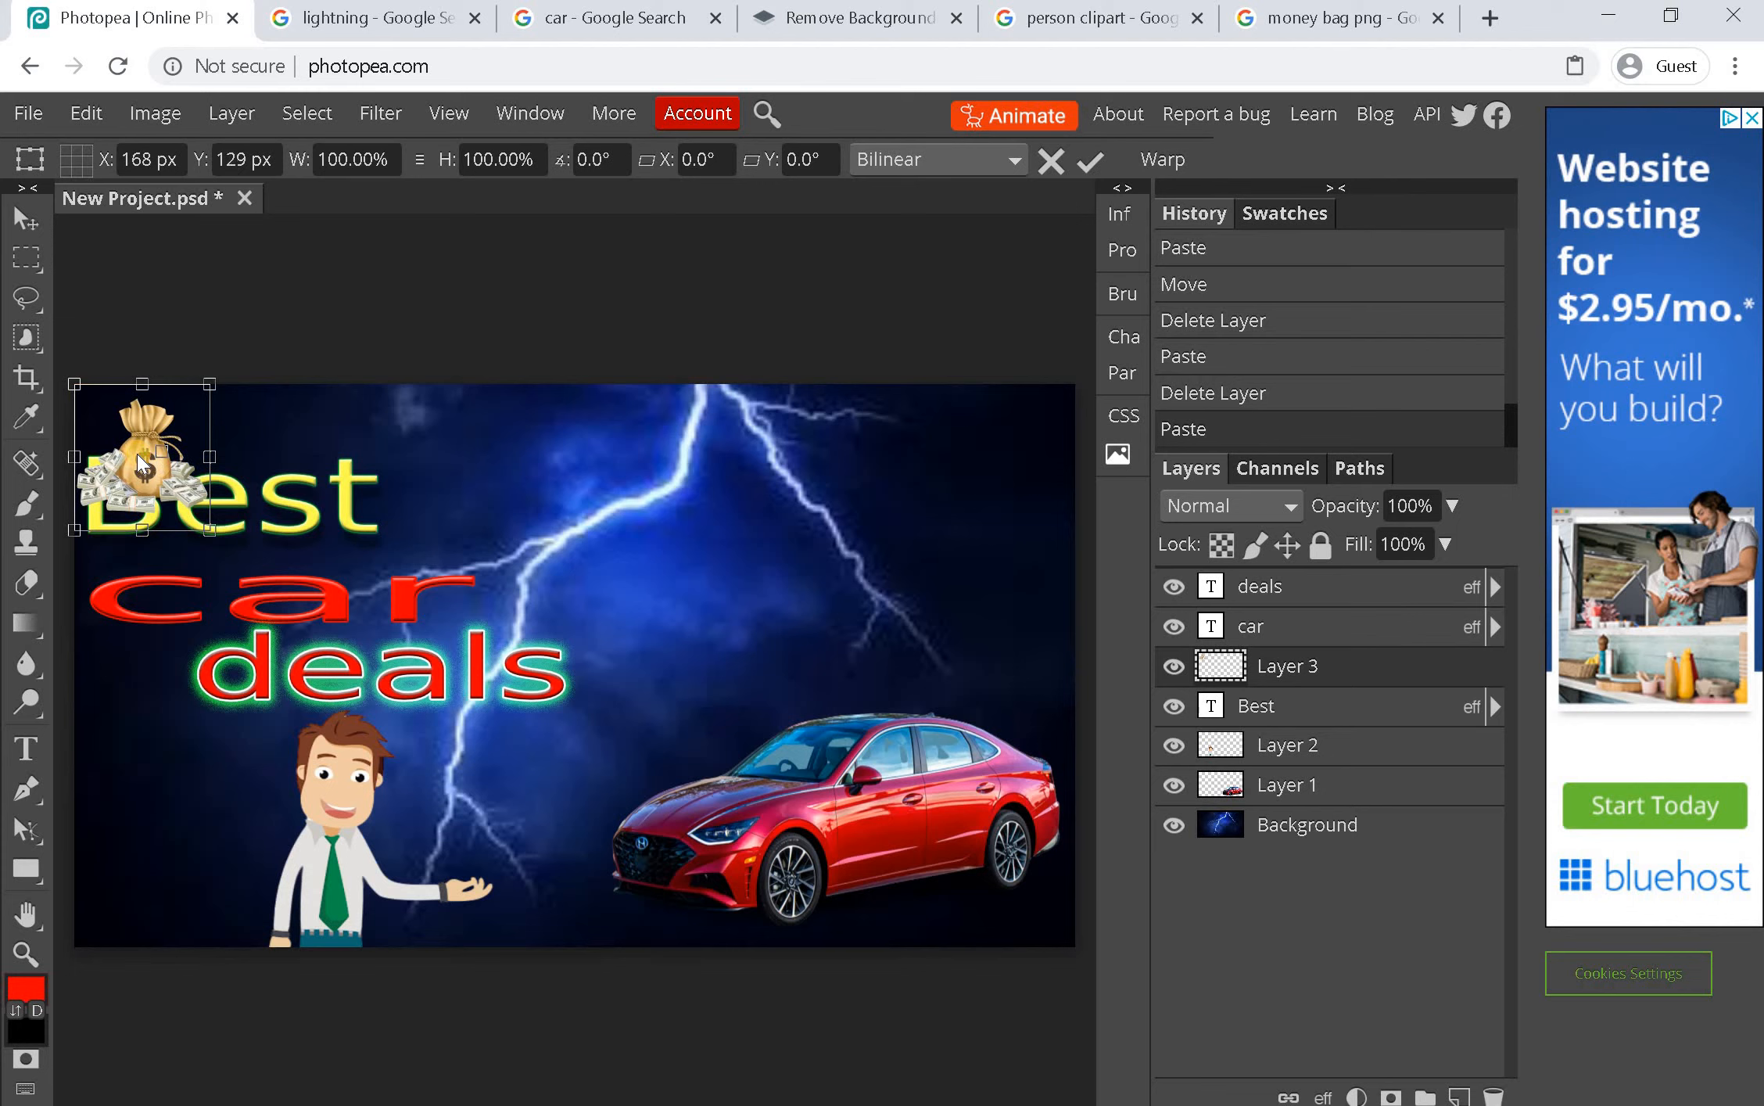
key(Return)
drag(141, 455, 722, 443)
drag(735, 349, 727, 345)
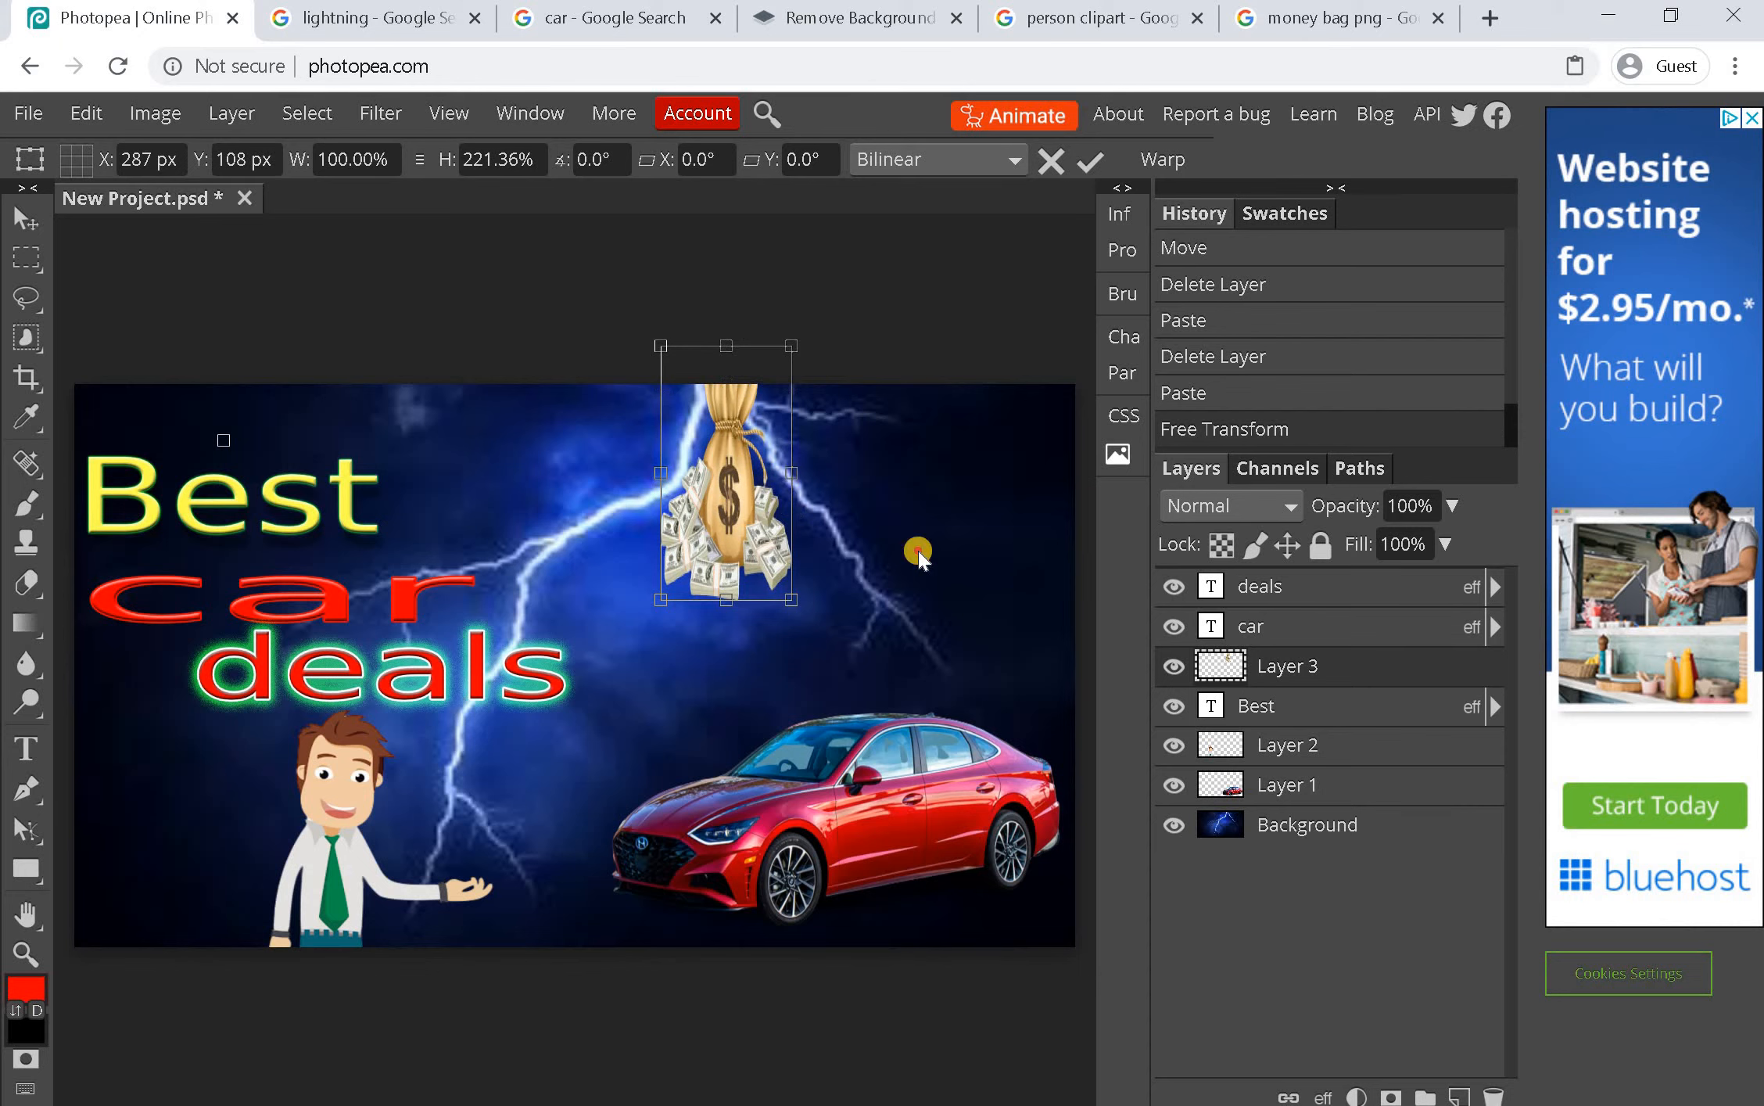
drag(917, 549, 928, 545)
drag(723, 378, 767, 477)
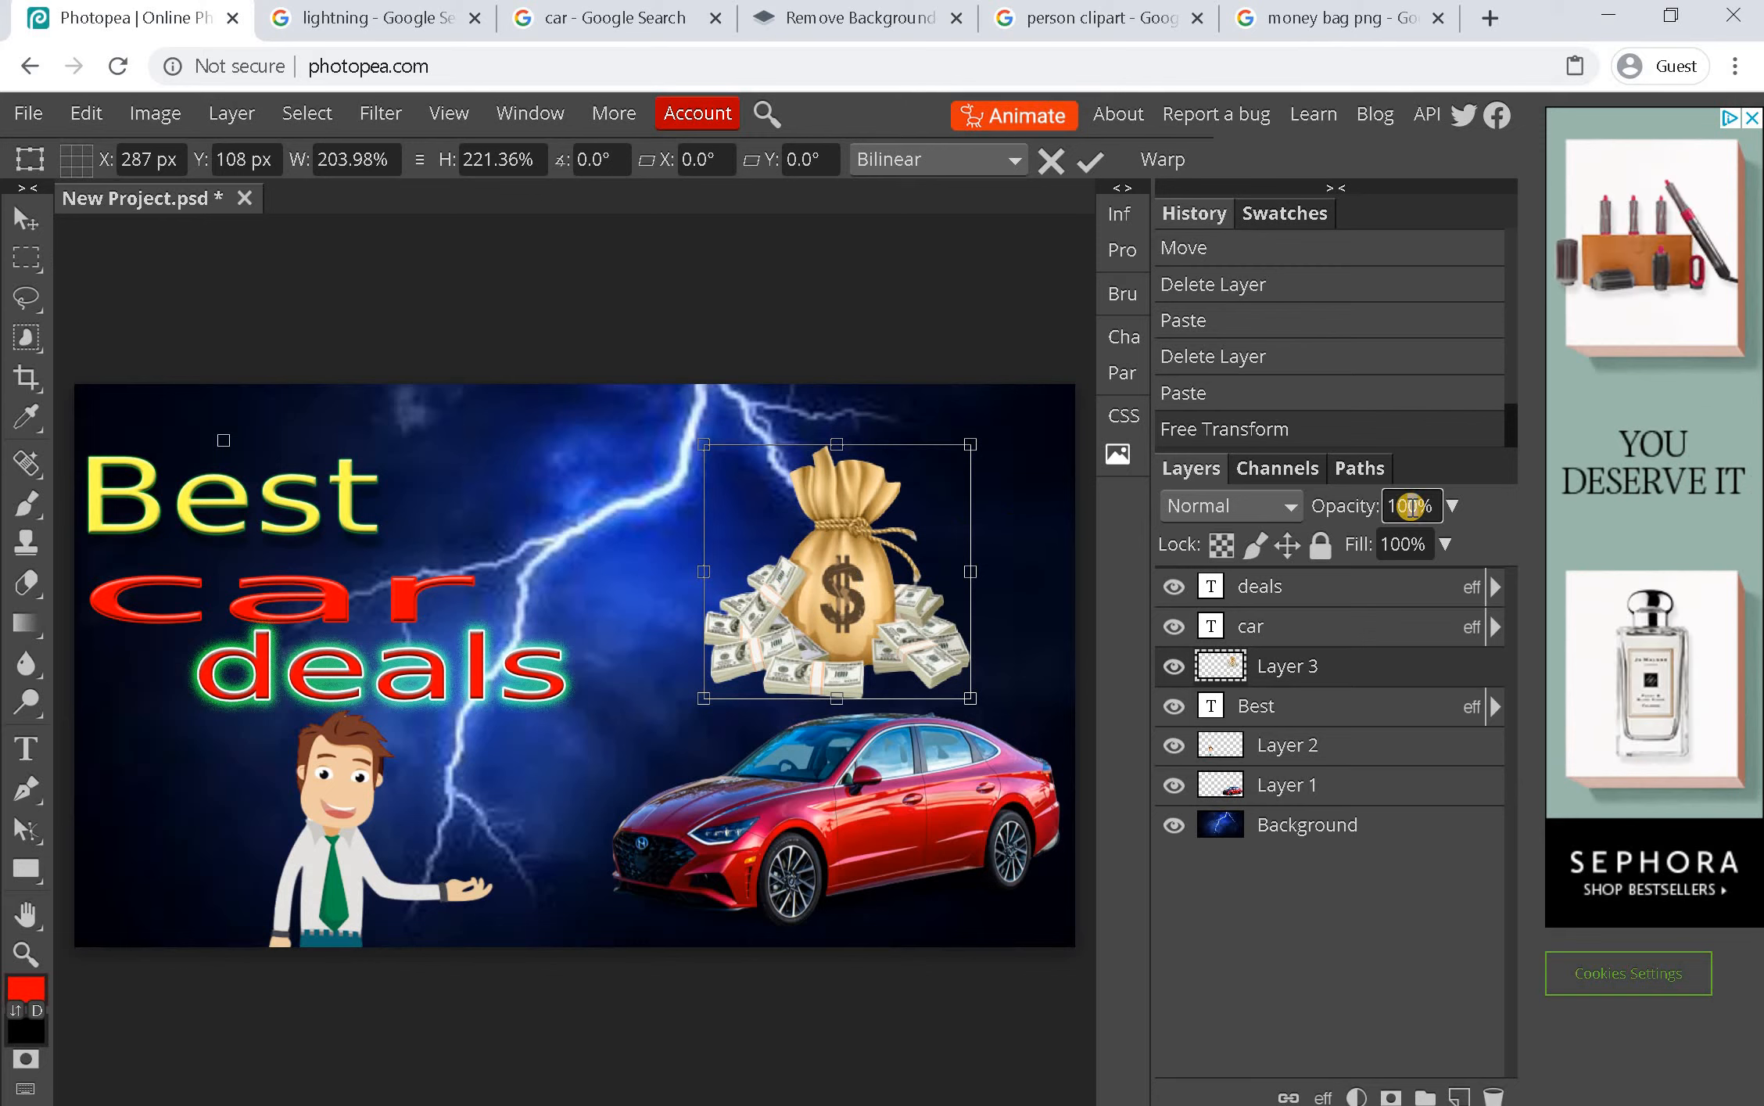
Try the money bag layer's opacity at 0% and 10%, then set it to 30%
key(BackSpace)
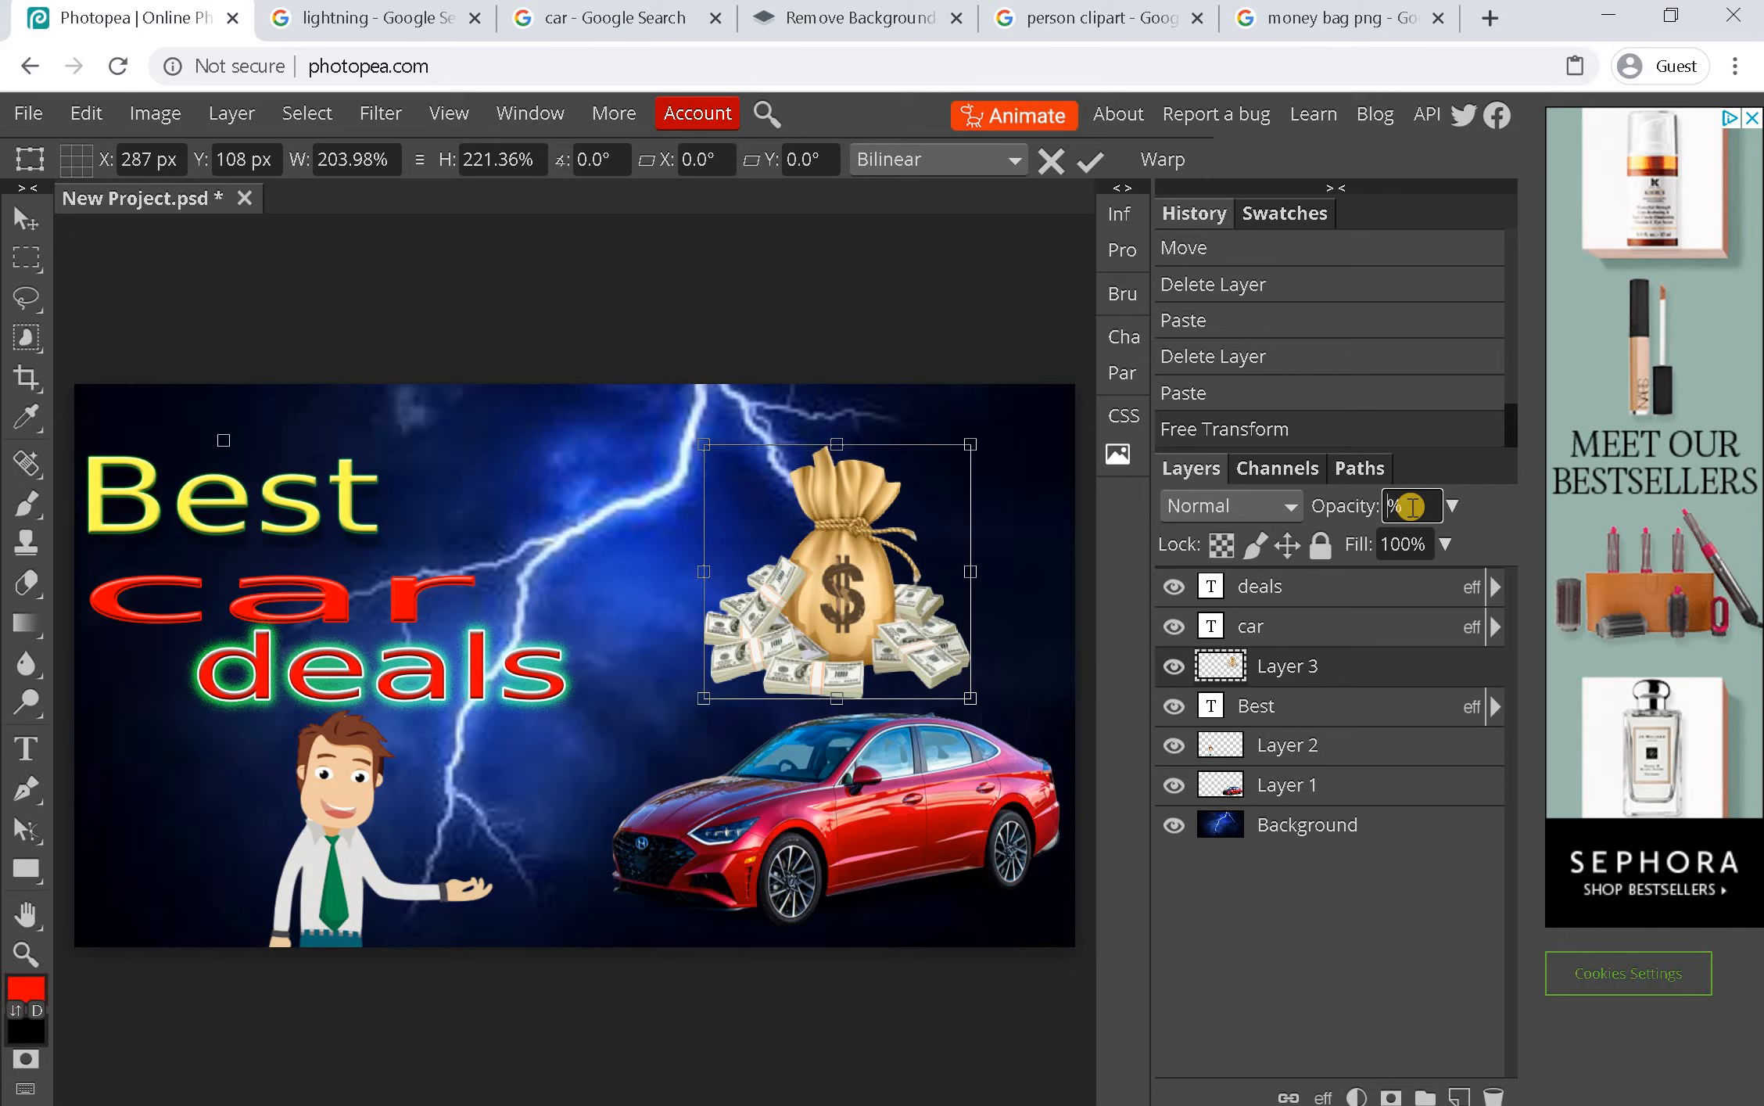
text(0)
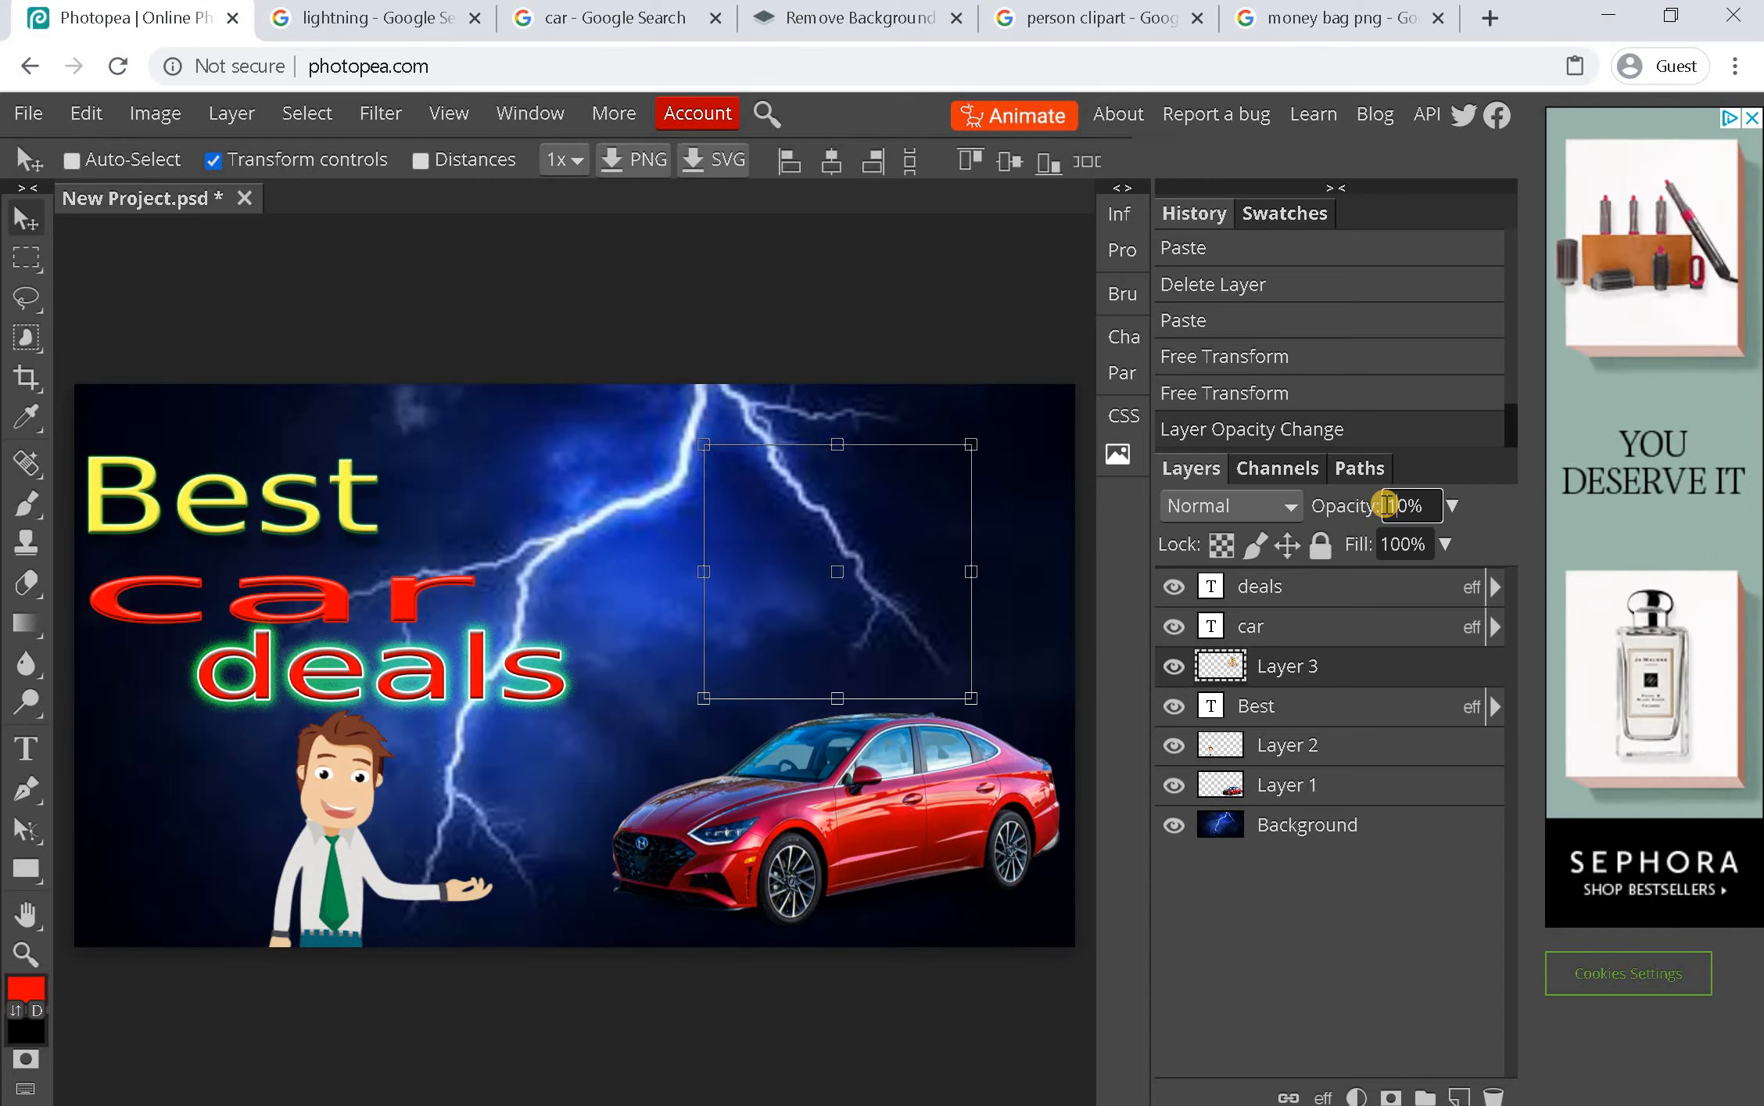
click(1386, 506)
text(1)
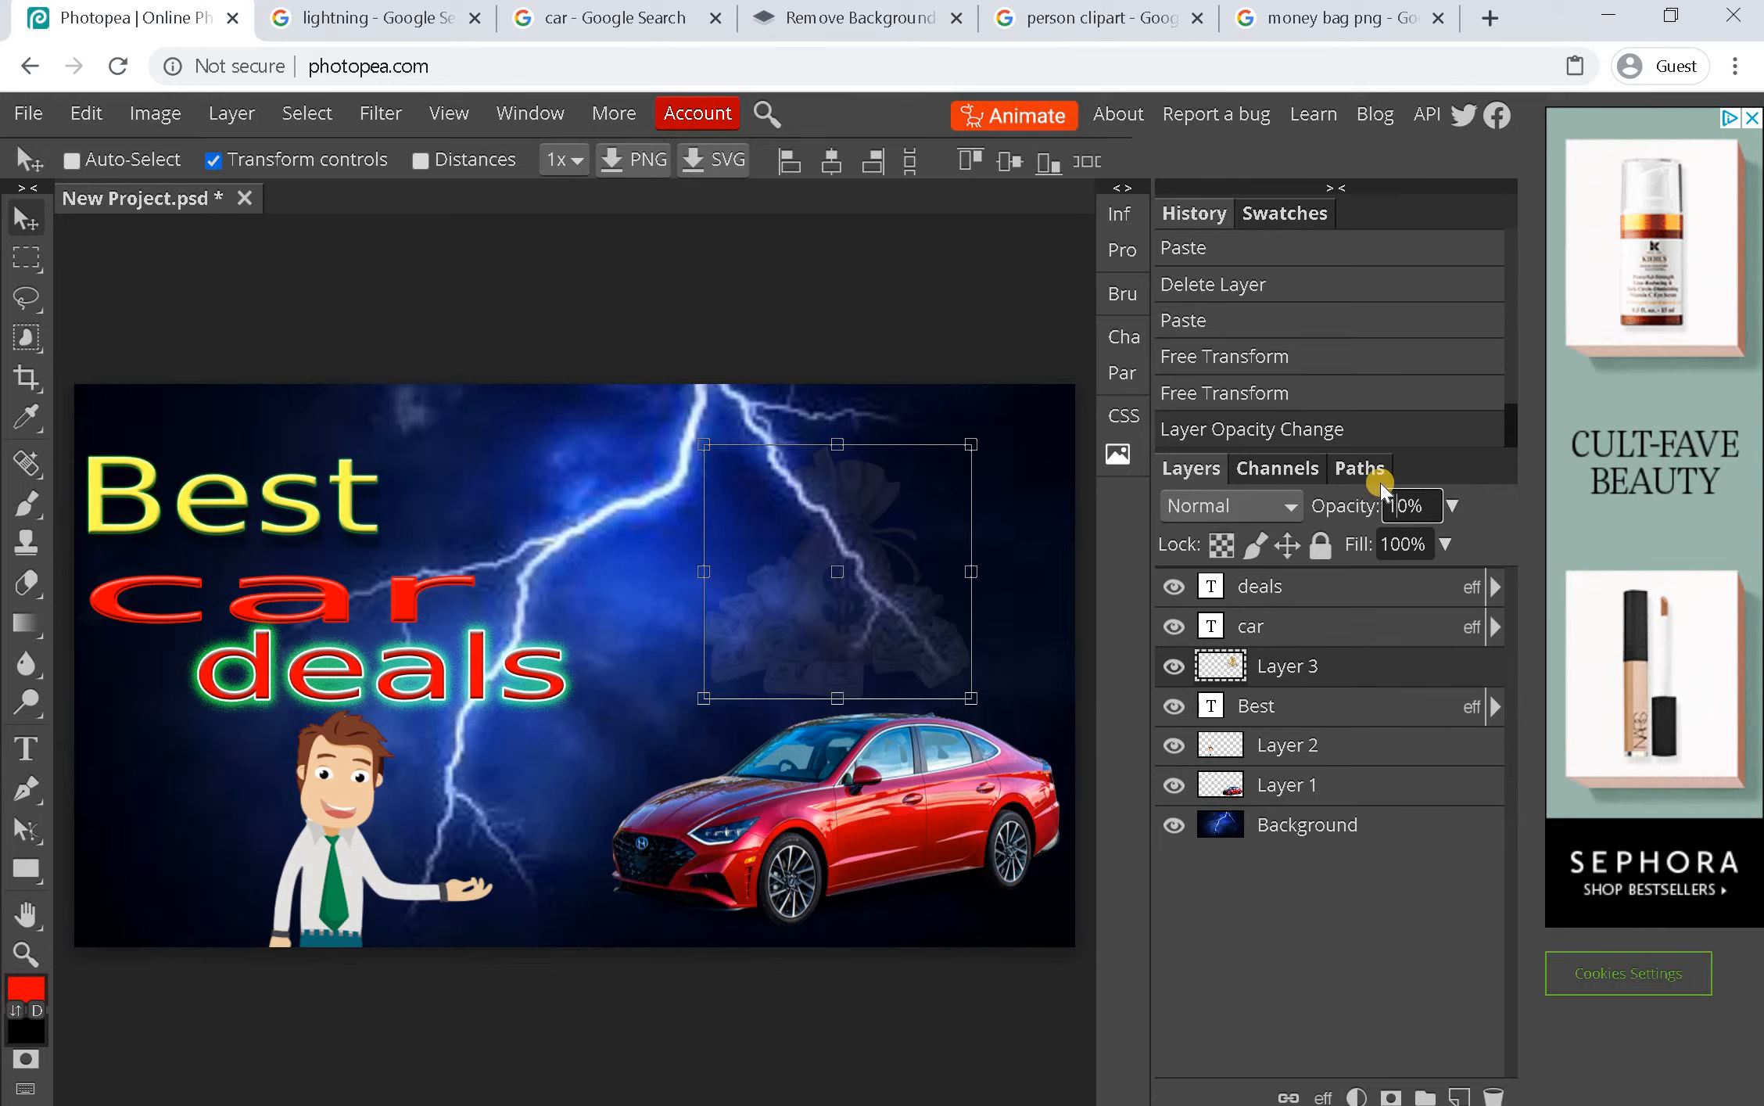
key(BackSpace)
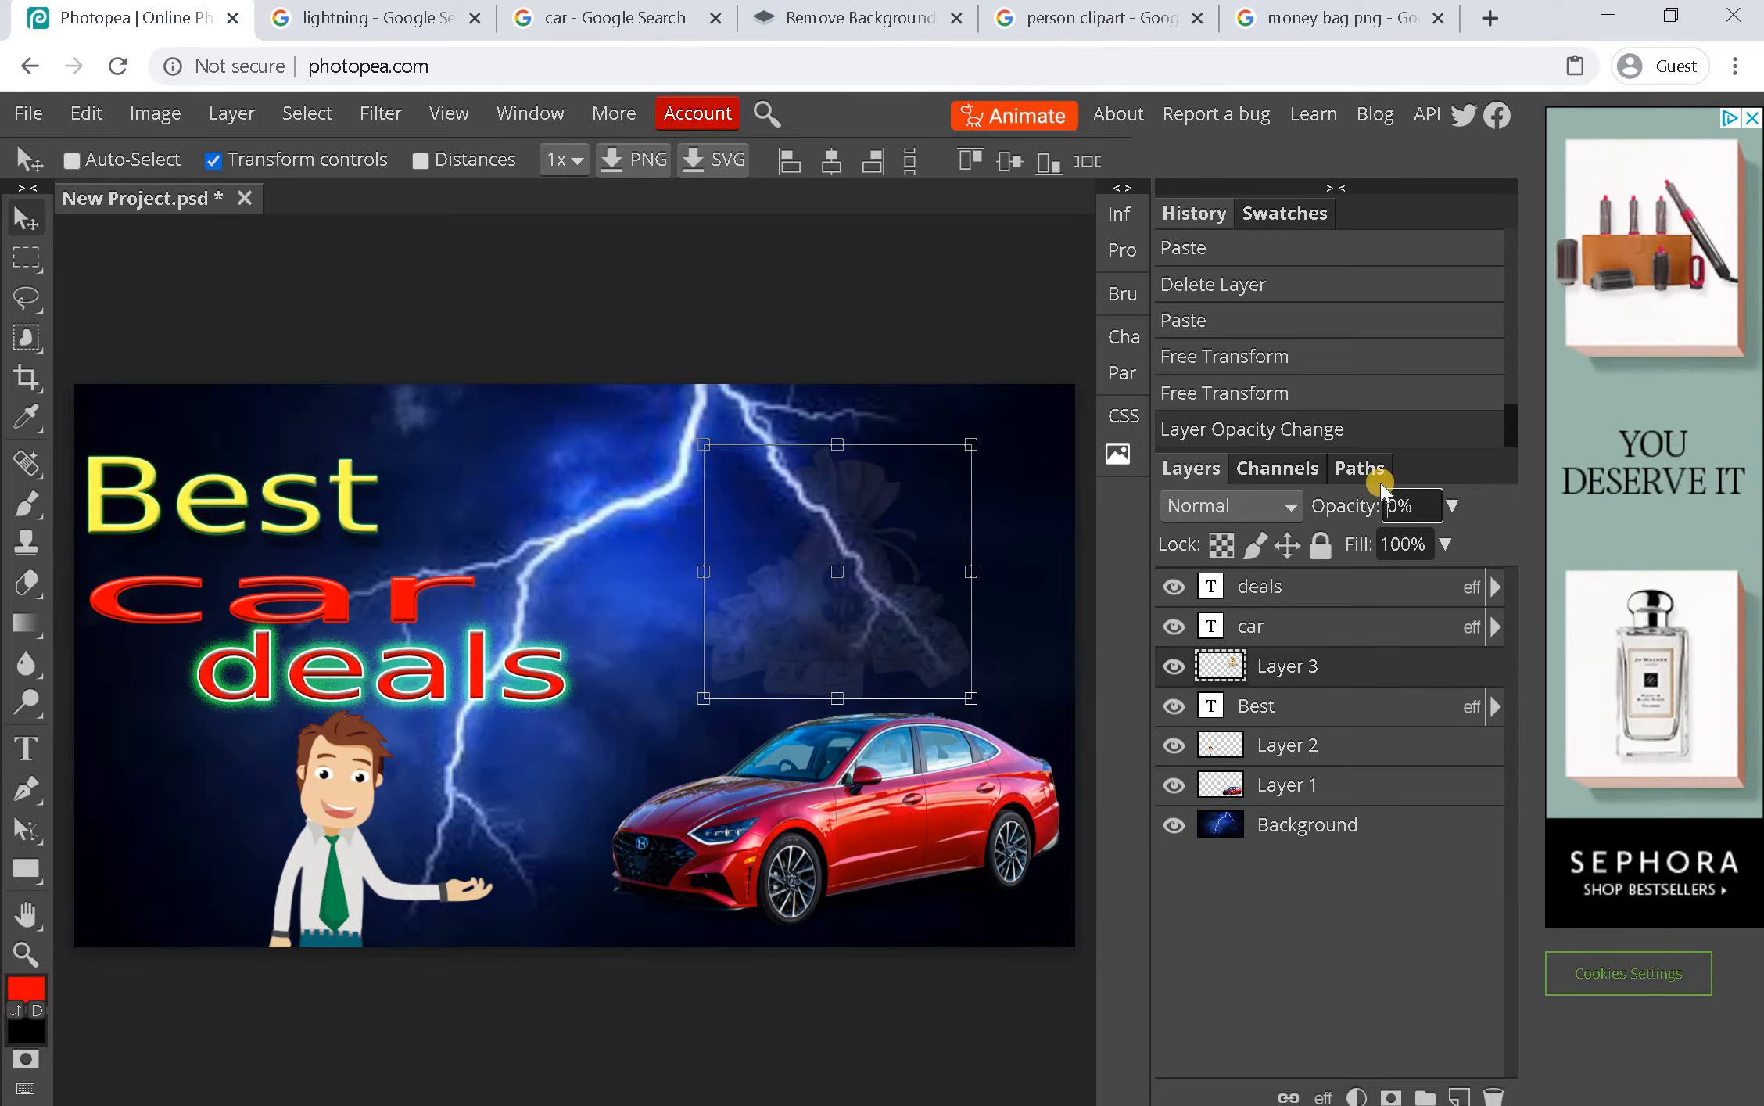
key(Return)
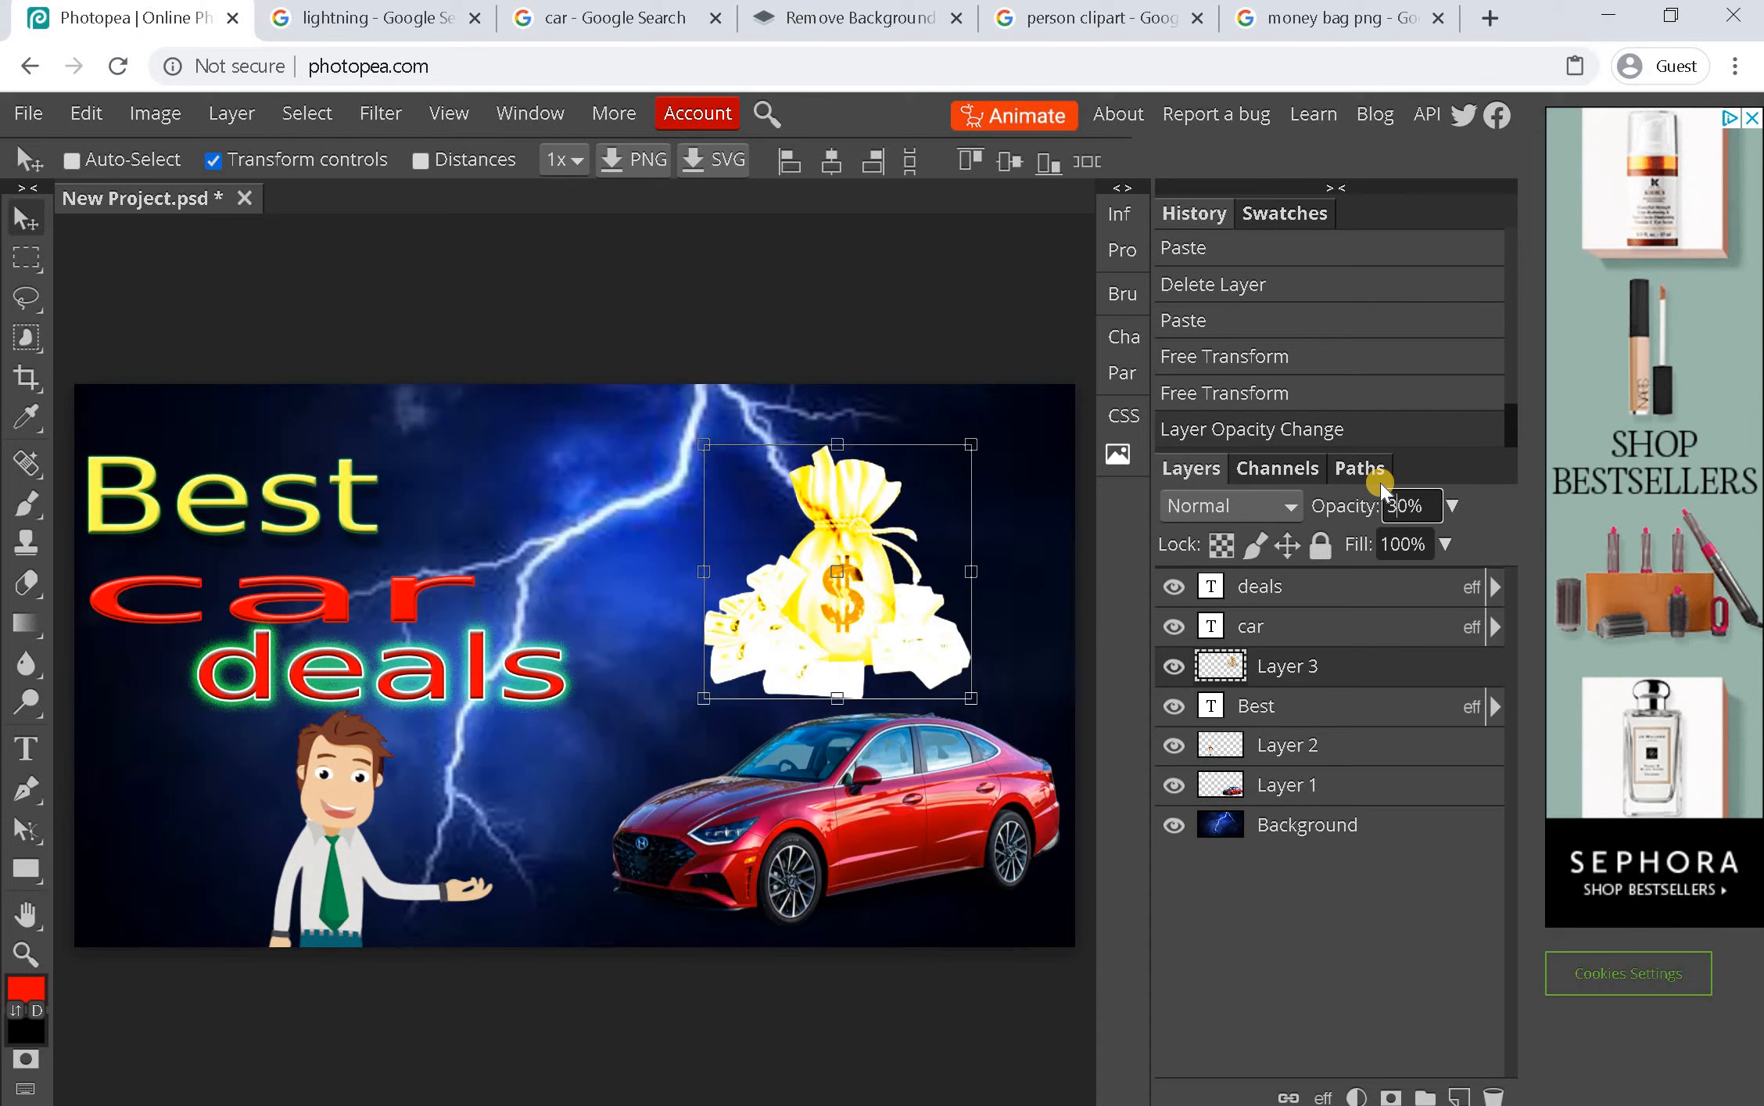
Try the money bag layer's opacity at 70% and 500%, then set it to 40%
key(Return)
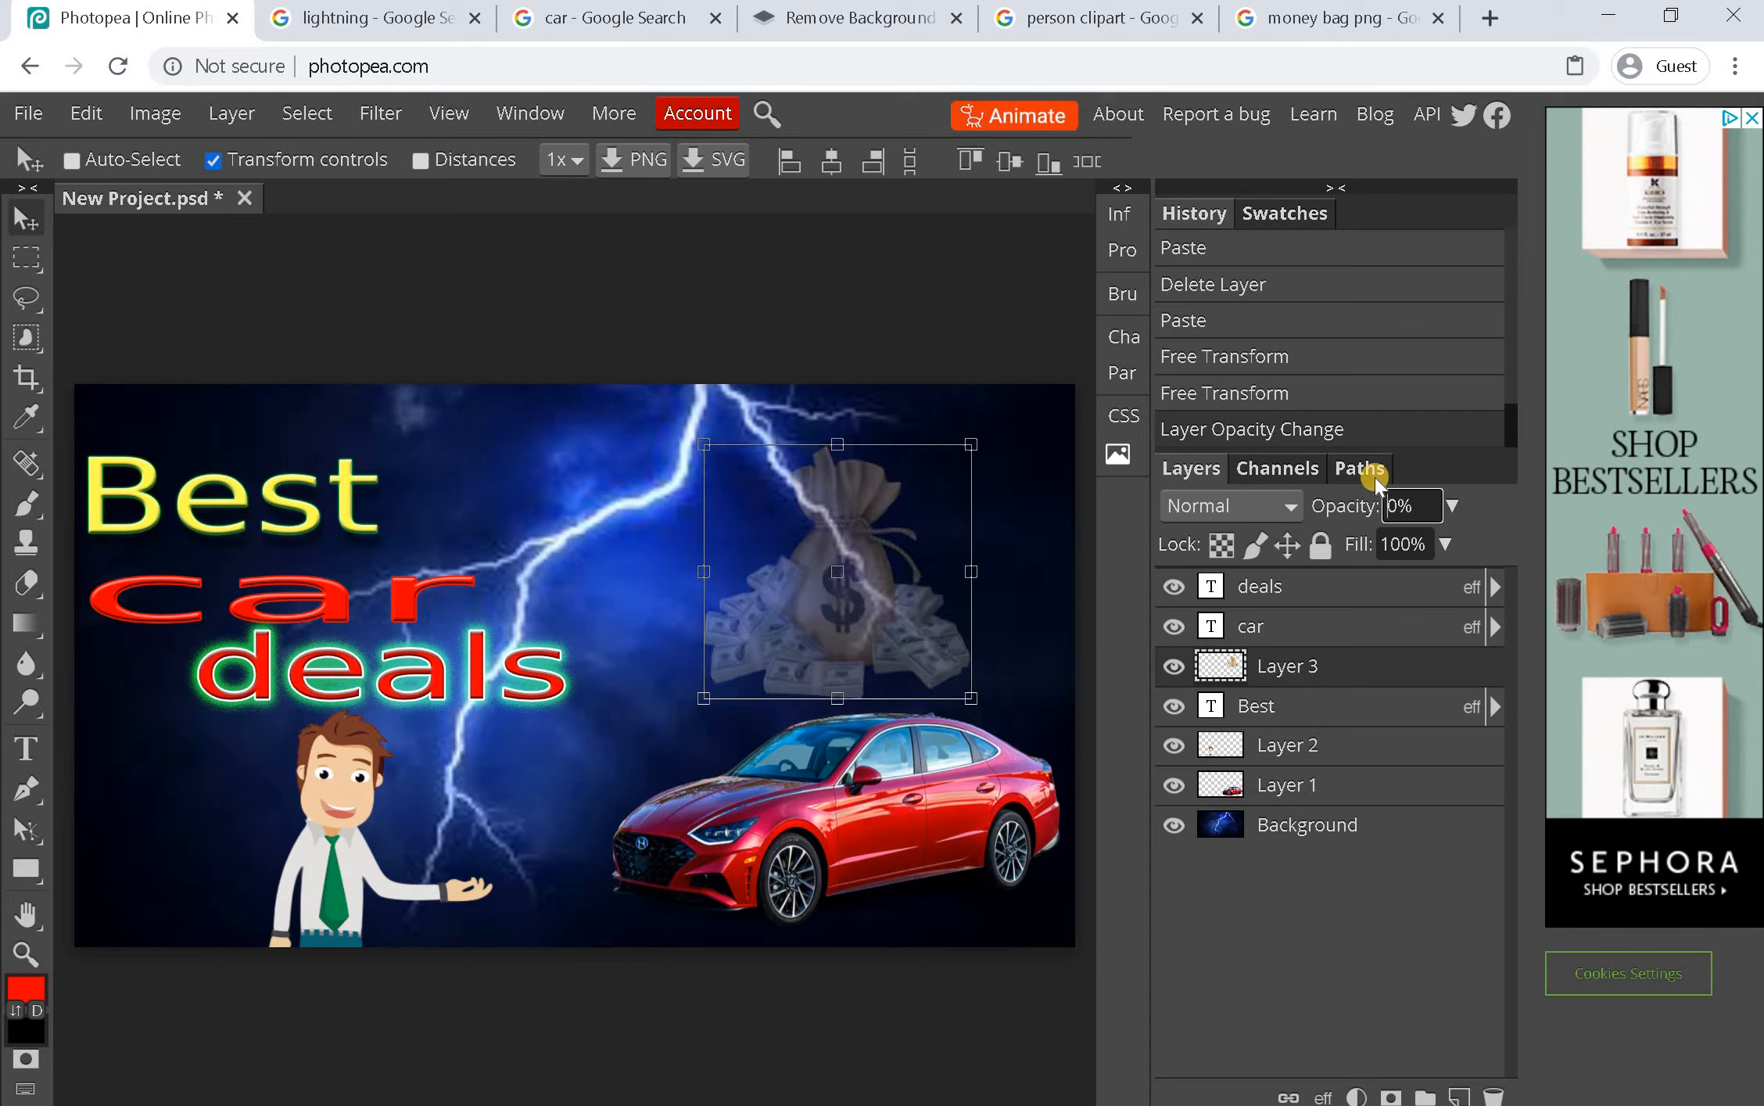
key(Return)
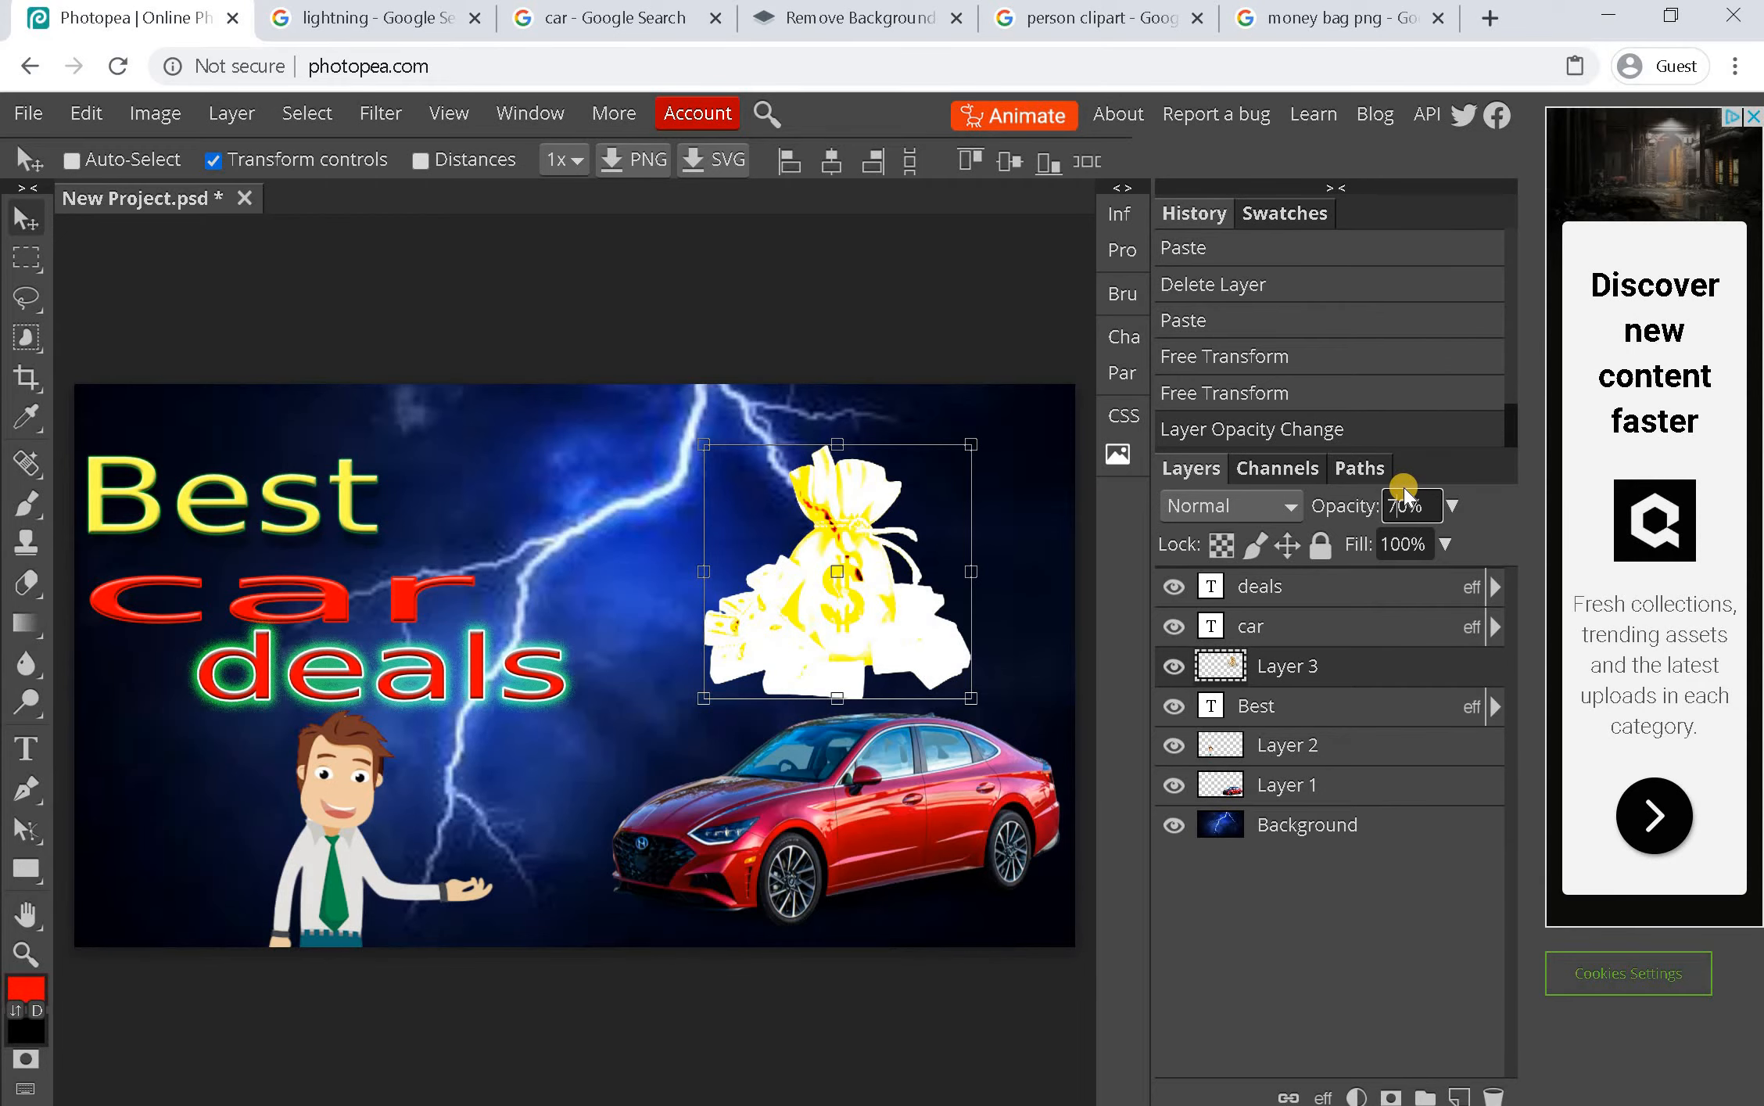
key(Return)
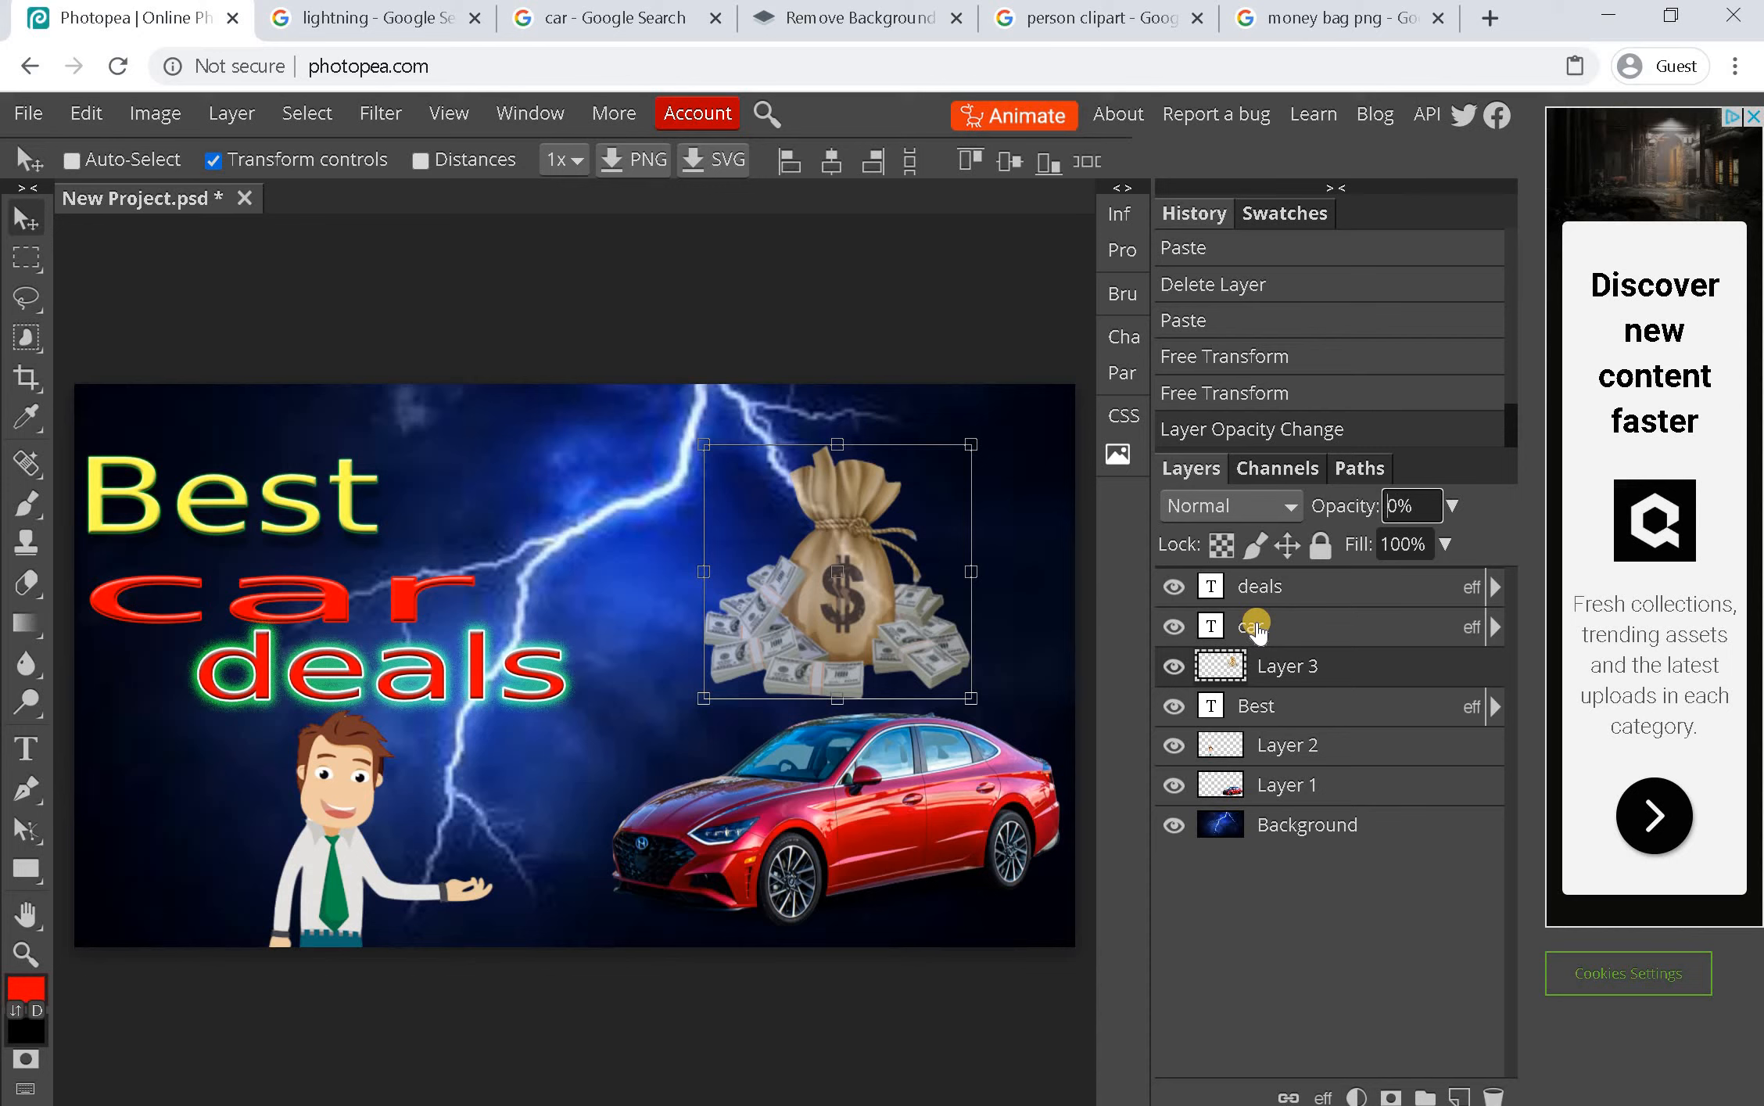
text(0)
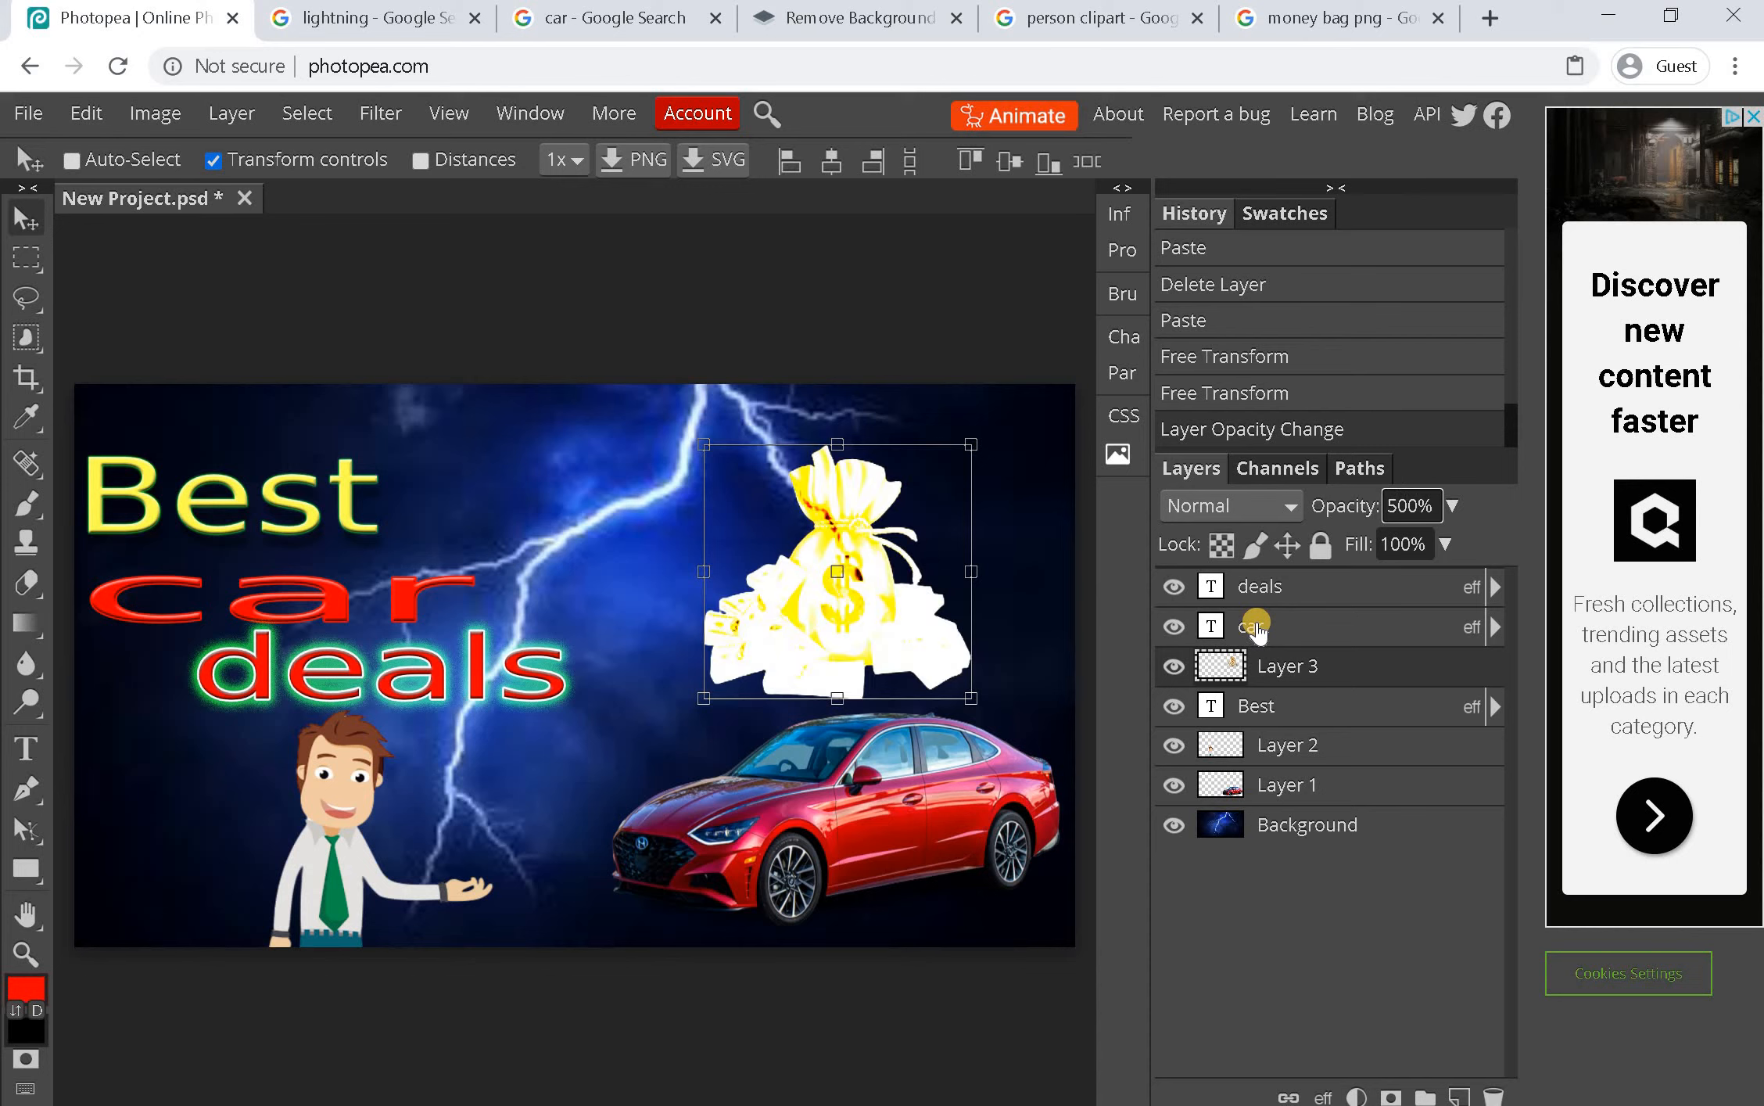
key(Return)
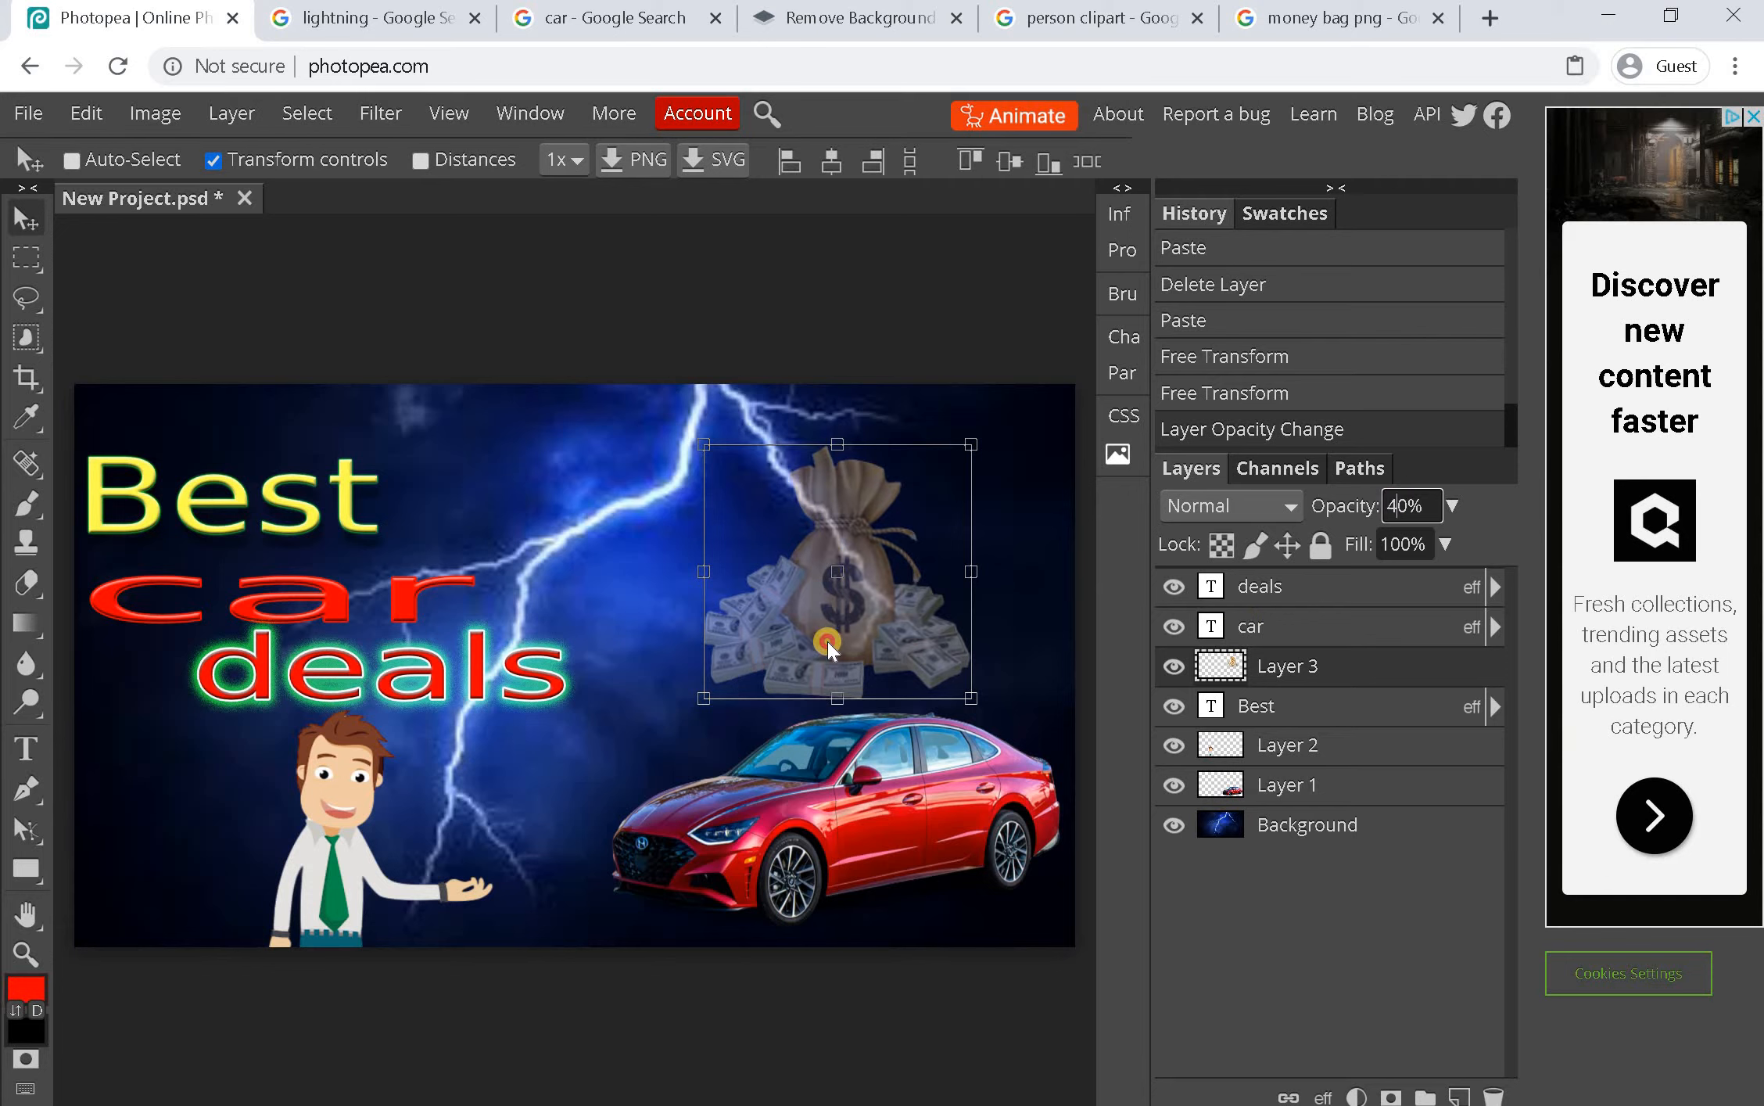
Reorder the money bag layer to just above Background, place the bag partly behind the car's front half and narrow it to about 95% width
drag(827, 643, 778, 580)
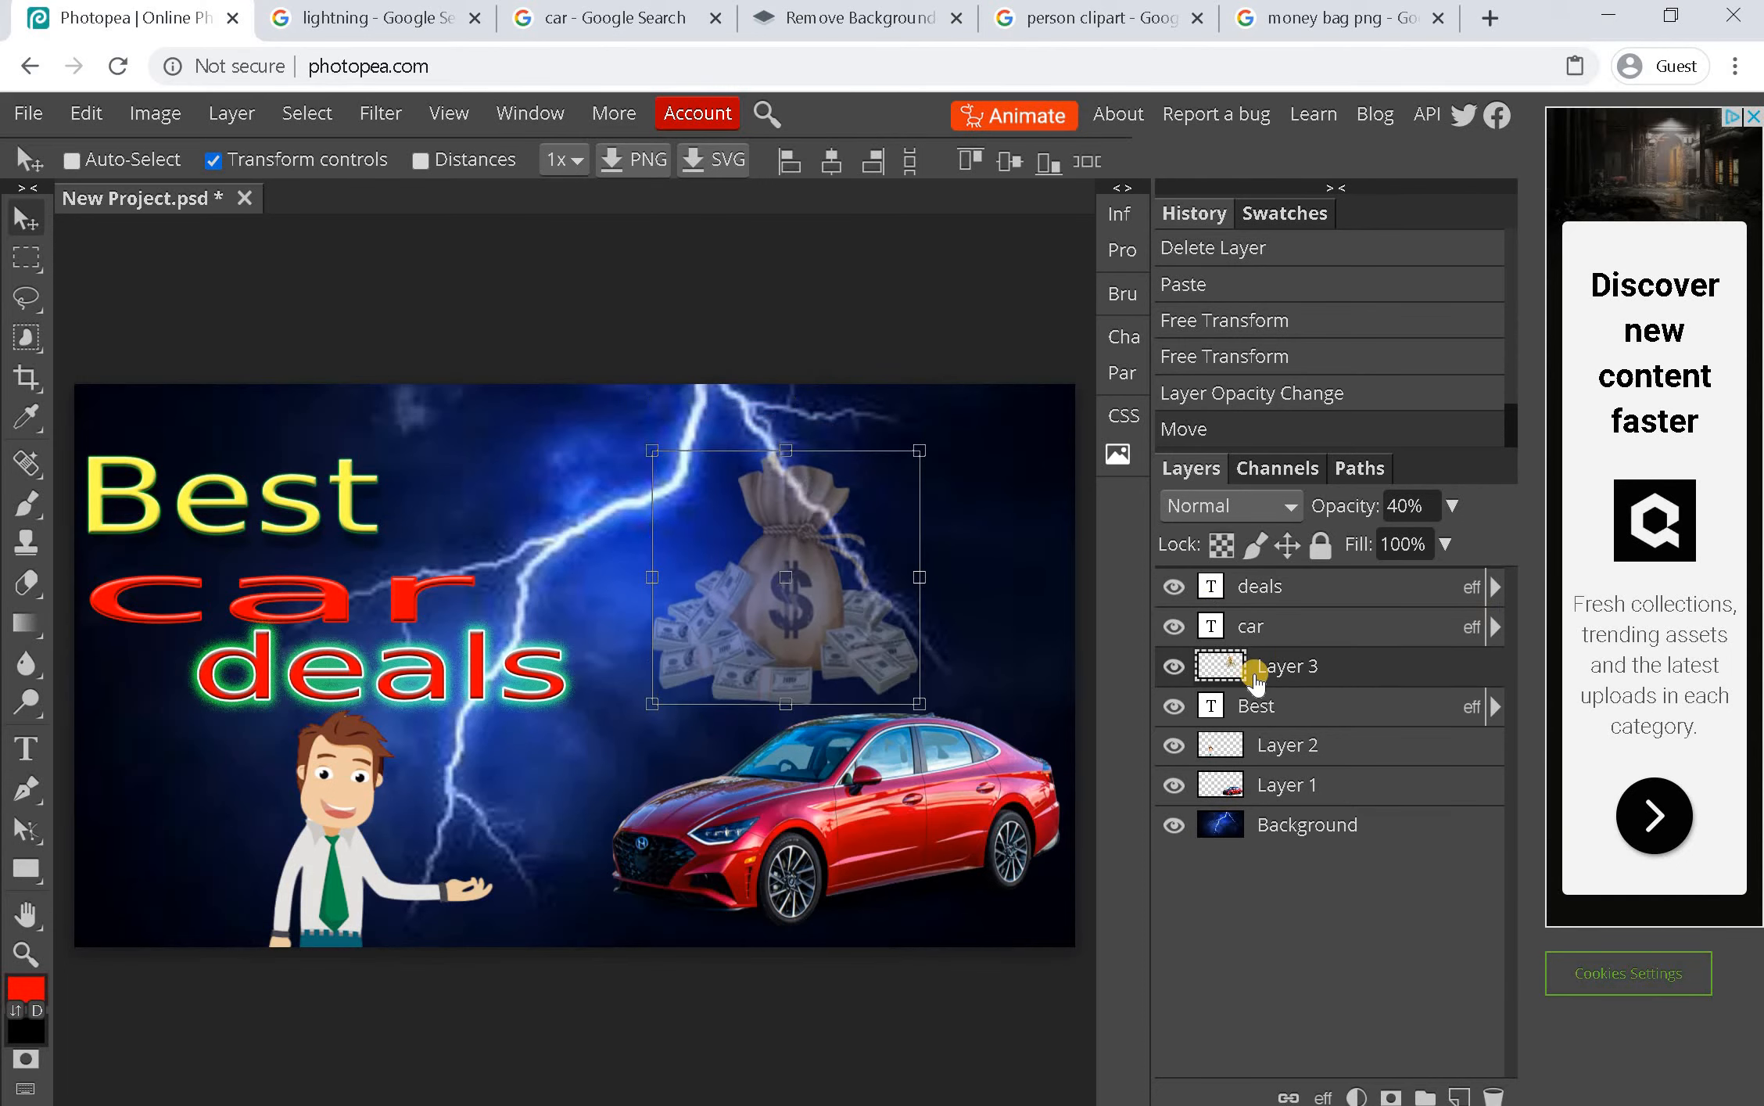
drag(1267, 663, 797, 614)
mouse_move(748, 680)
mouse_down()
mouse_move(756, 788)
mouse_move(805, 721)
mouse_move(773, 765)
mouse_move(747, 714)
mouse_move(781, 690)
mouse_up()
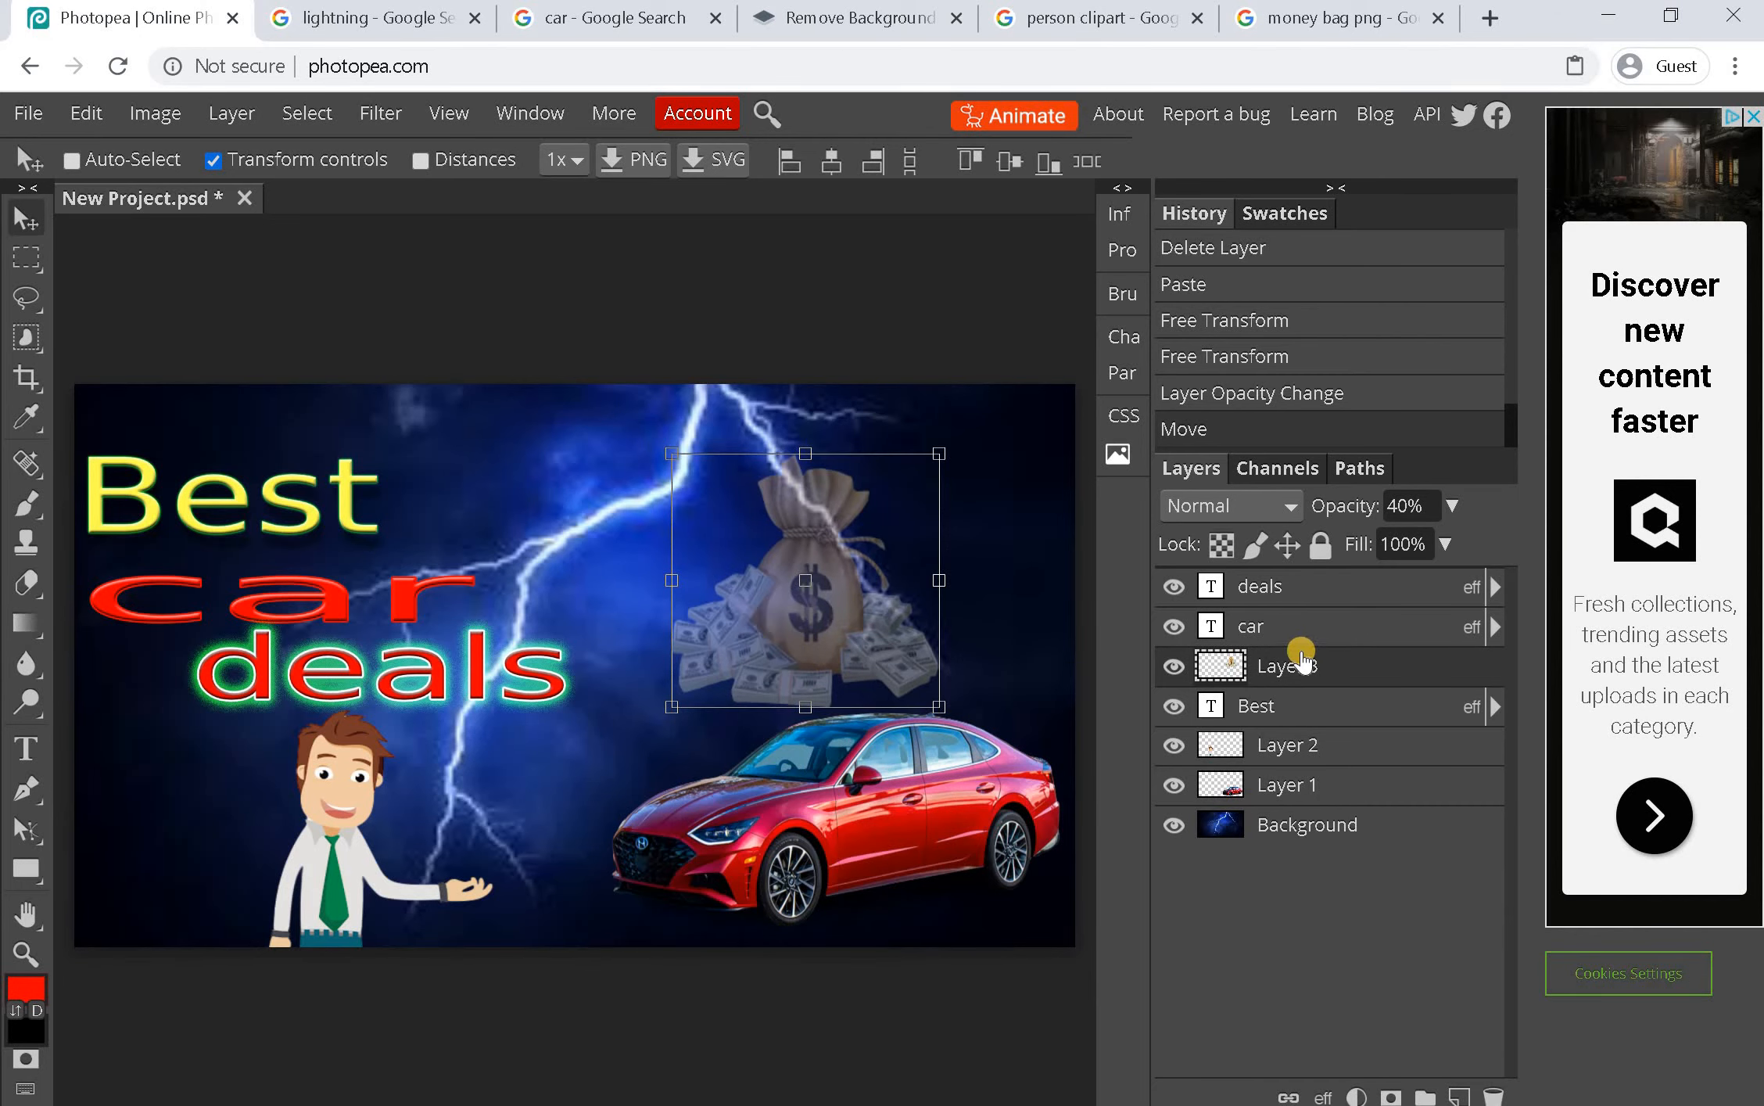
mouse_move(1329, 771)
mouse_down()
mouse_move(1332, 839)
mouse_move(1283, 766)
mouse_move(1299, 835)
mouse_move(1304, 755)
mouse_move(1301, 777)
mouse_up()
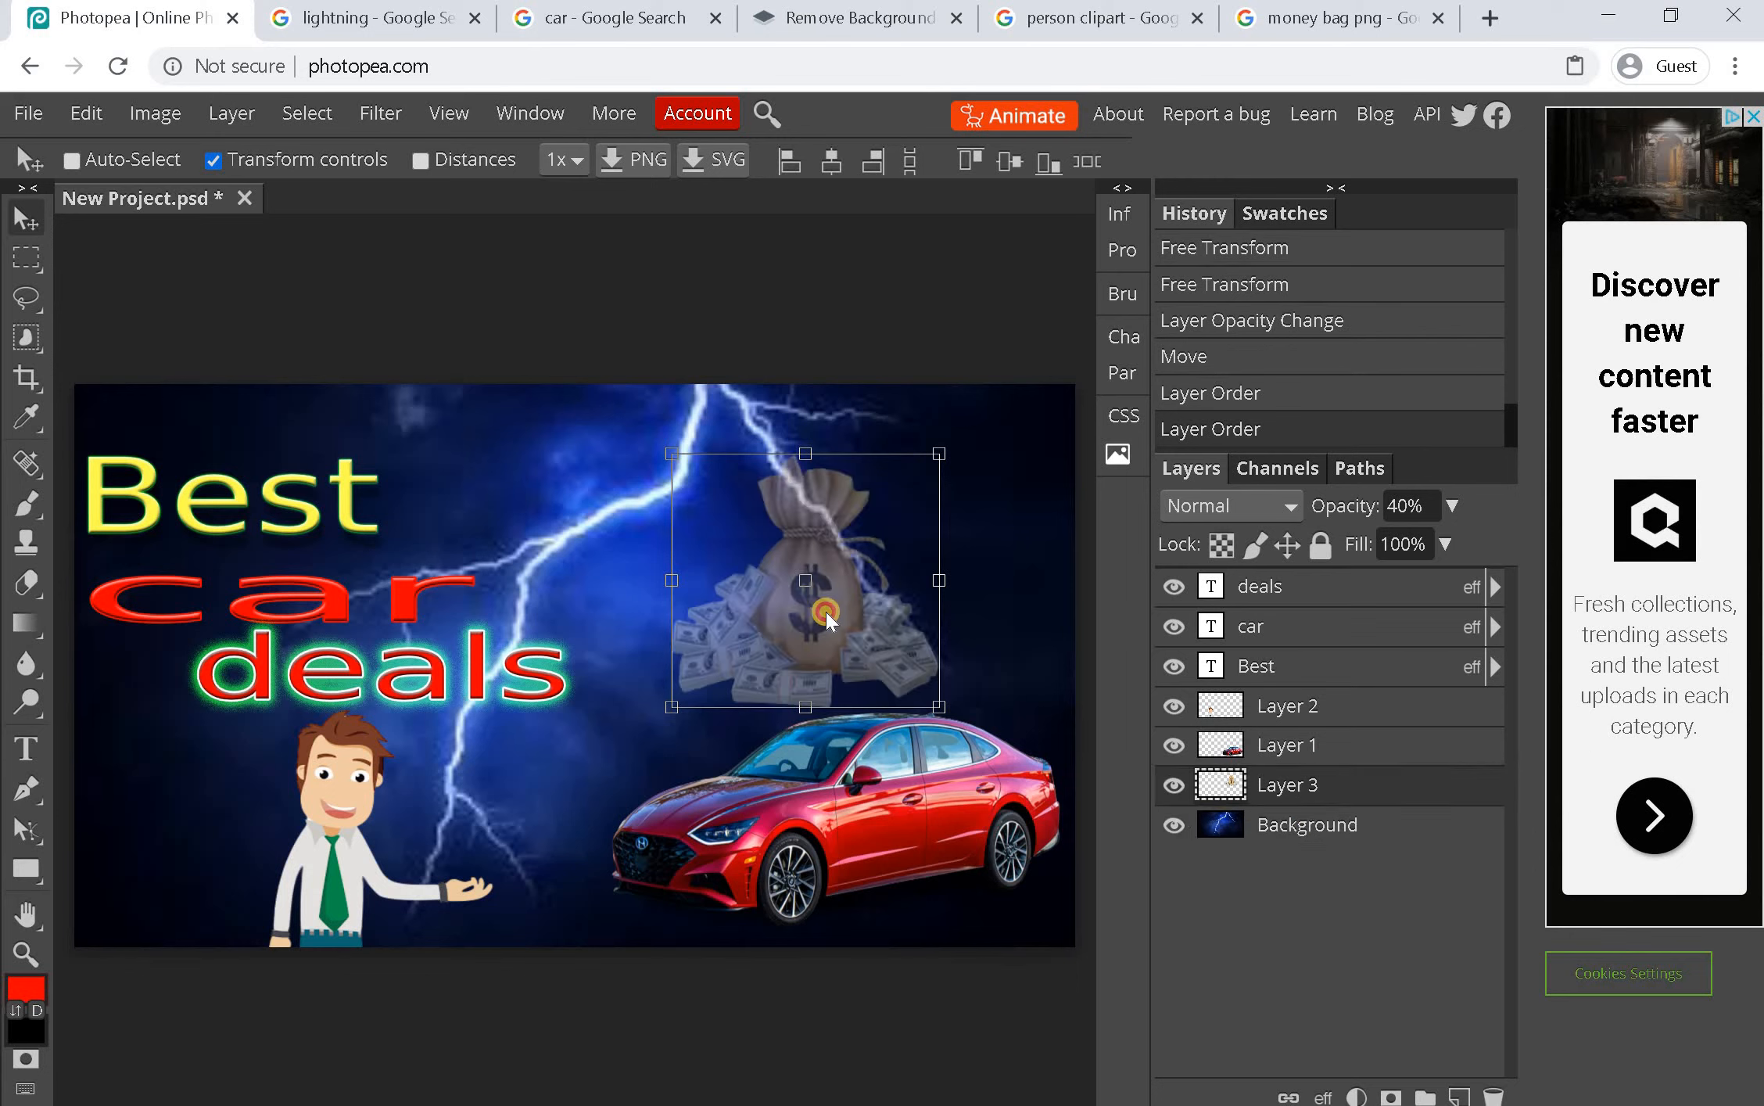
drag(829, 650, 905, 687)
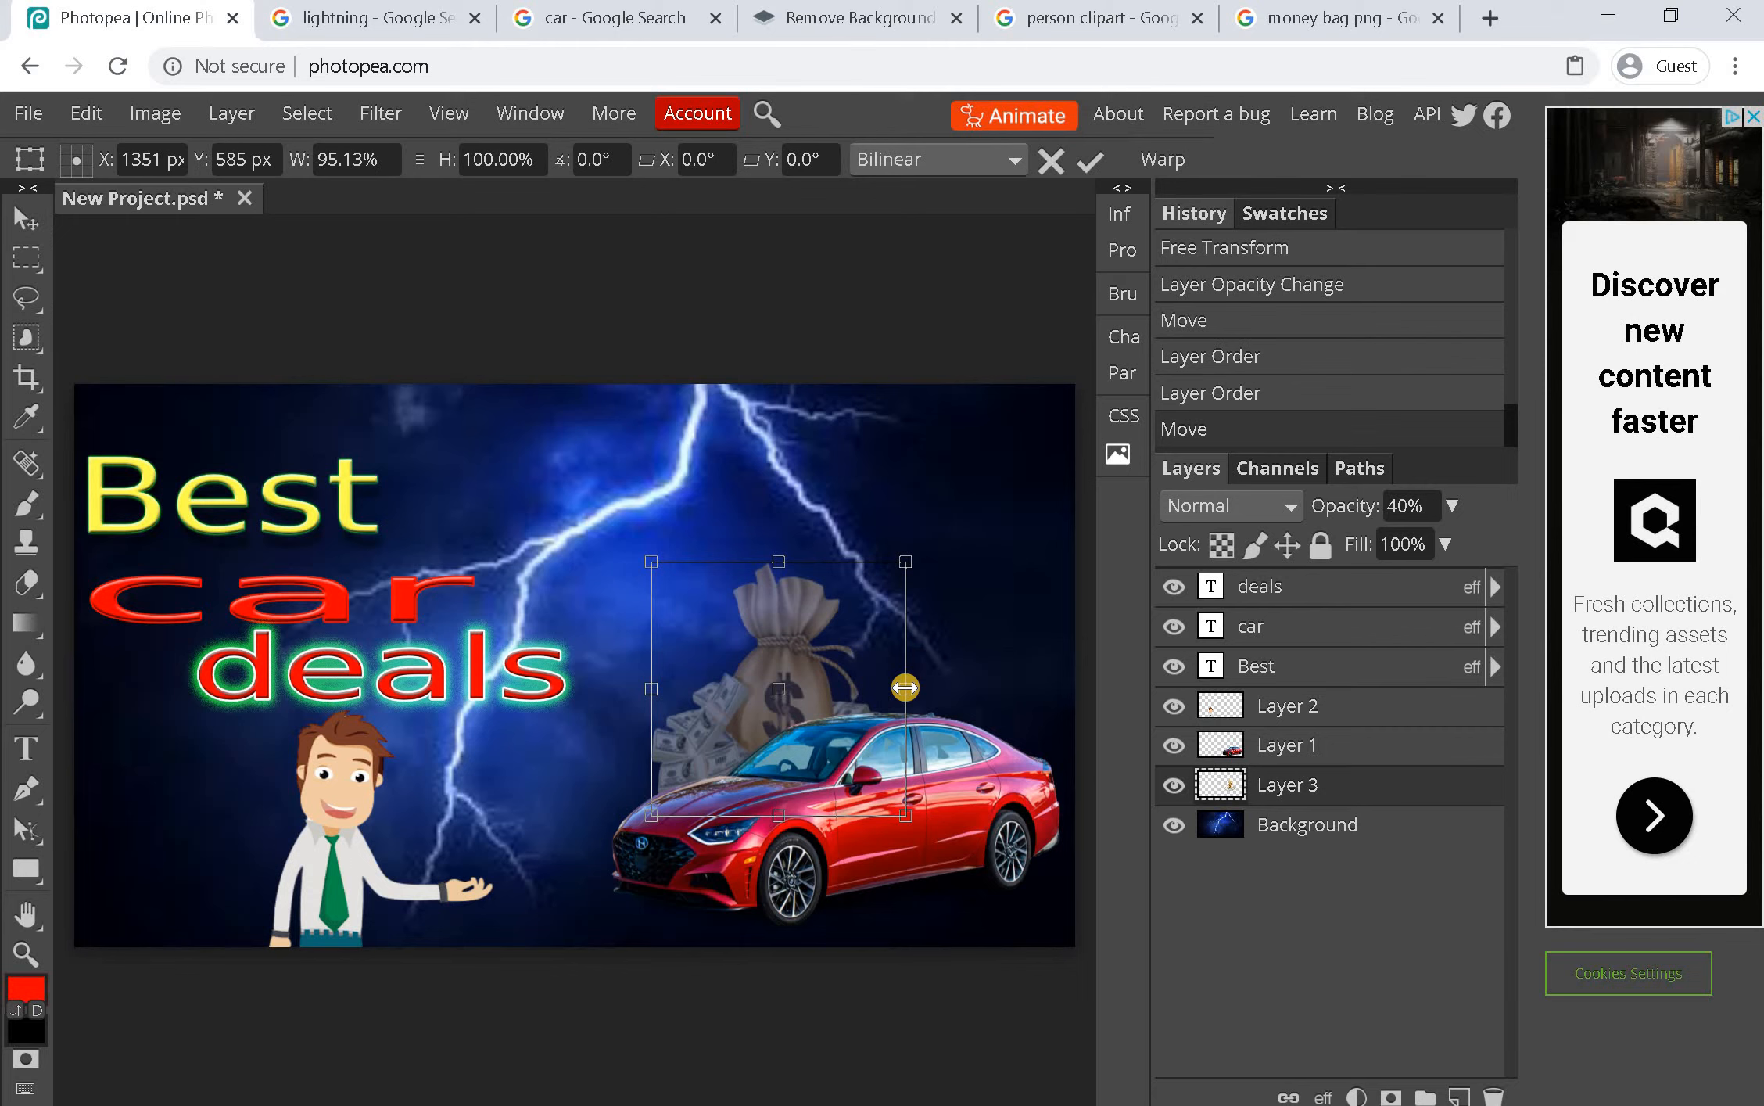
key(Return)
Paste a second money bag, place it at the car's roof beside the first bag and set its opacity to 40%
key(ctrl+v)
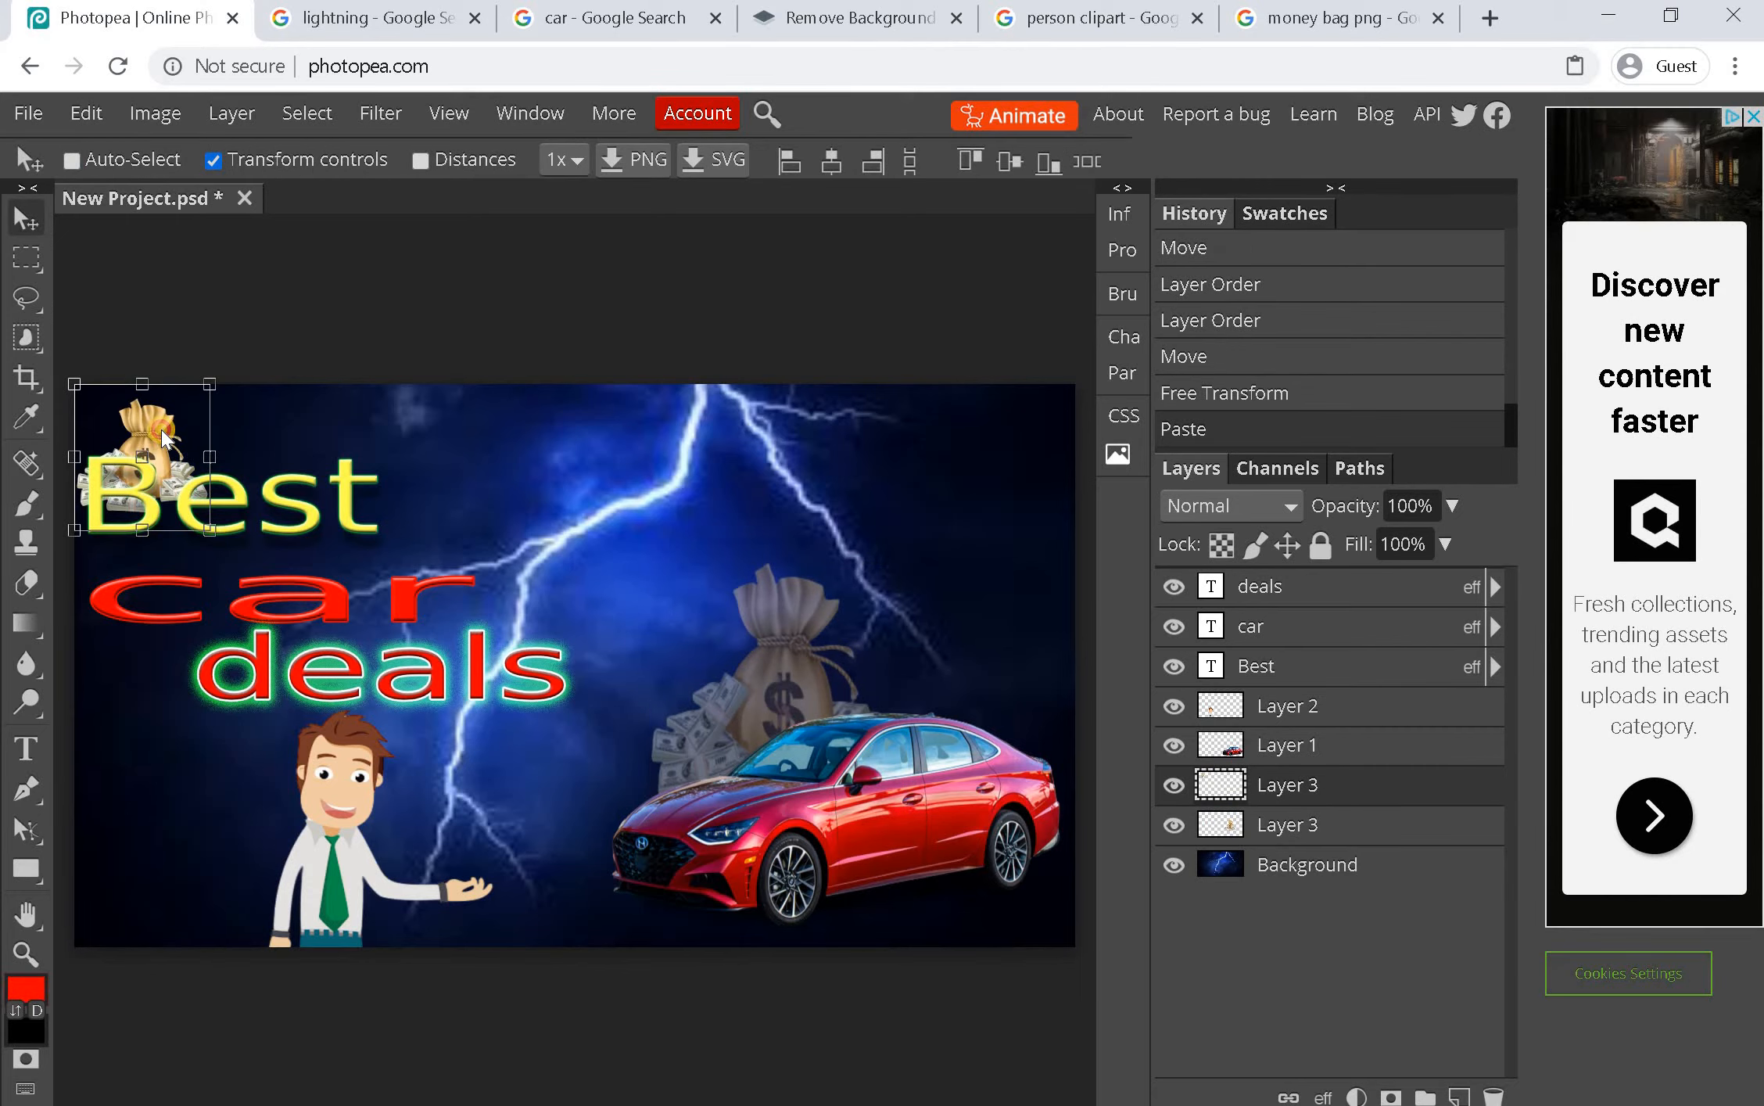
drag(125, 418, 866, 548)
drag(868, 653, 904, 745)
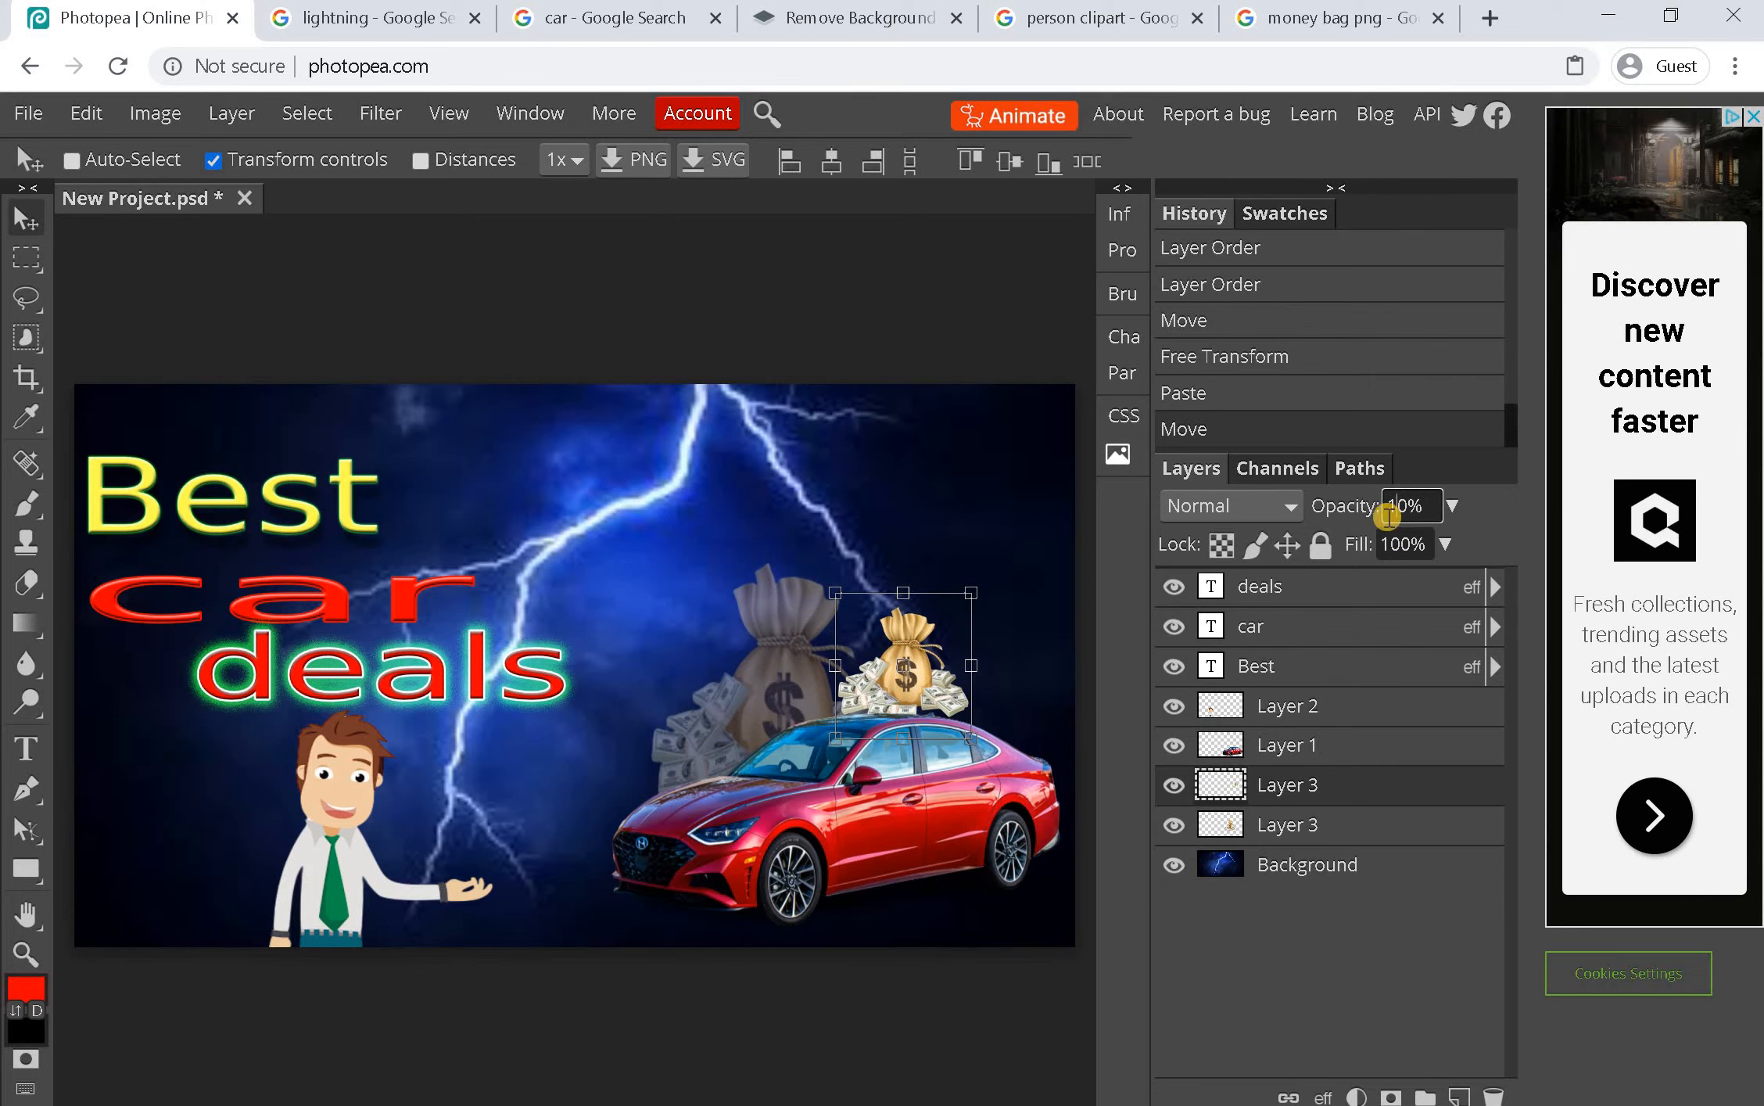
key(Return)
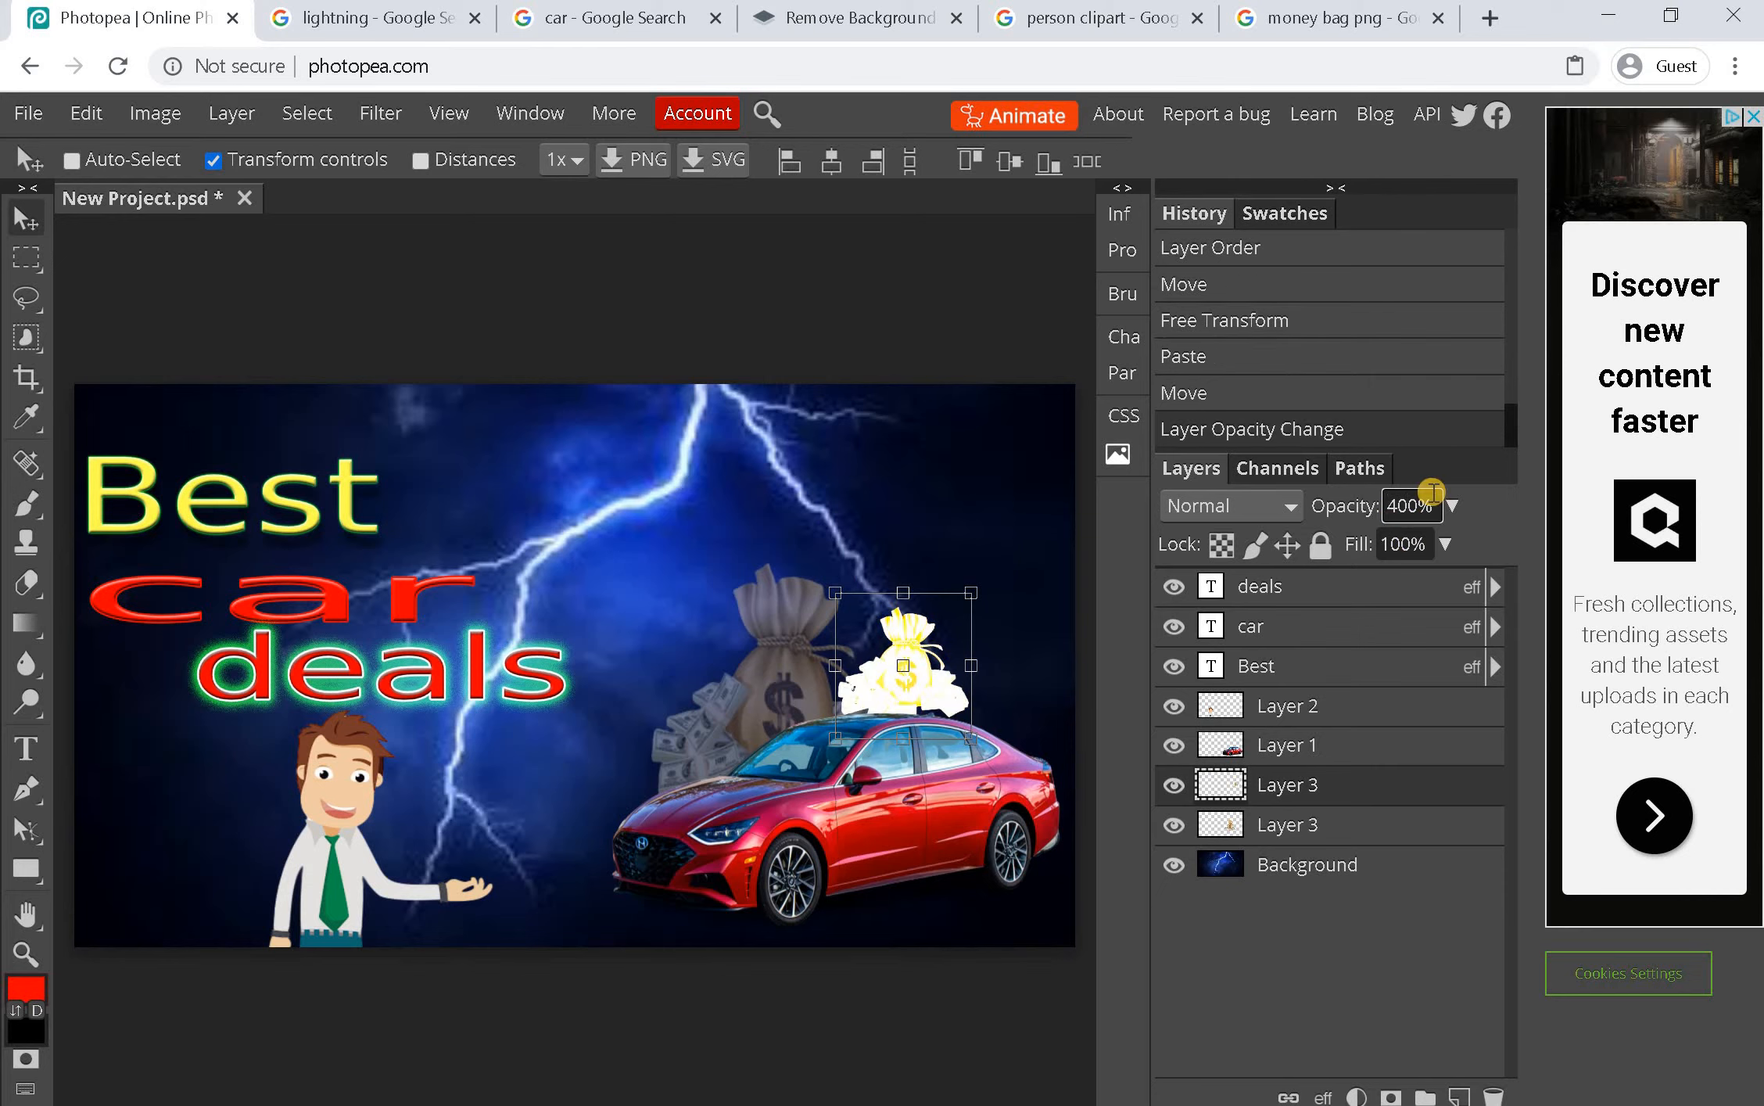
key(Return)
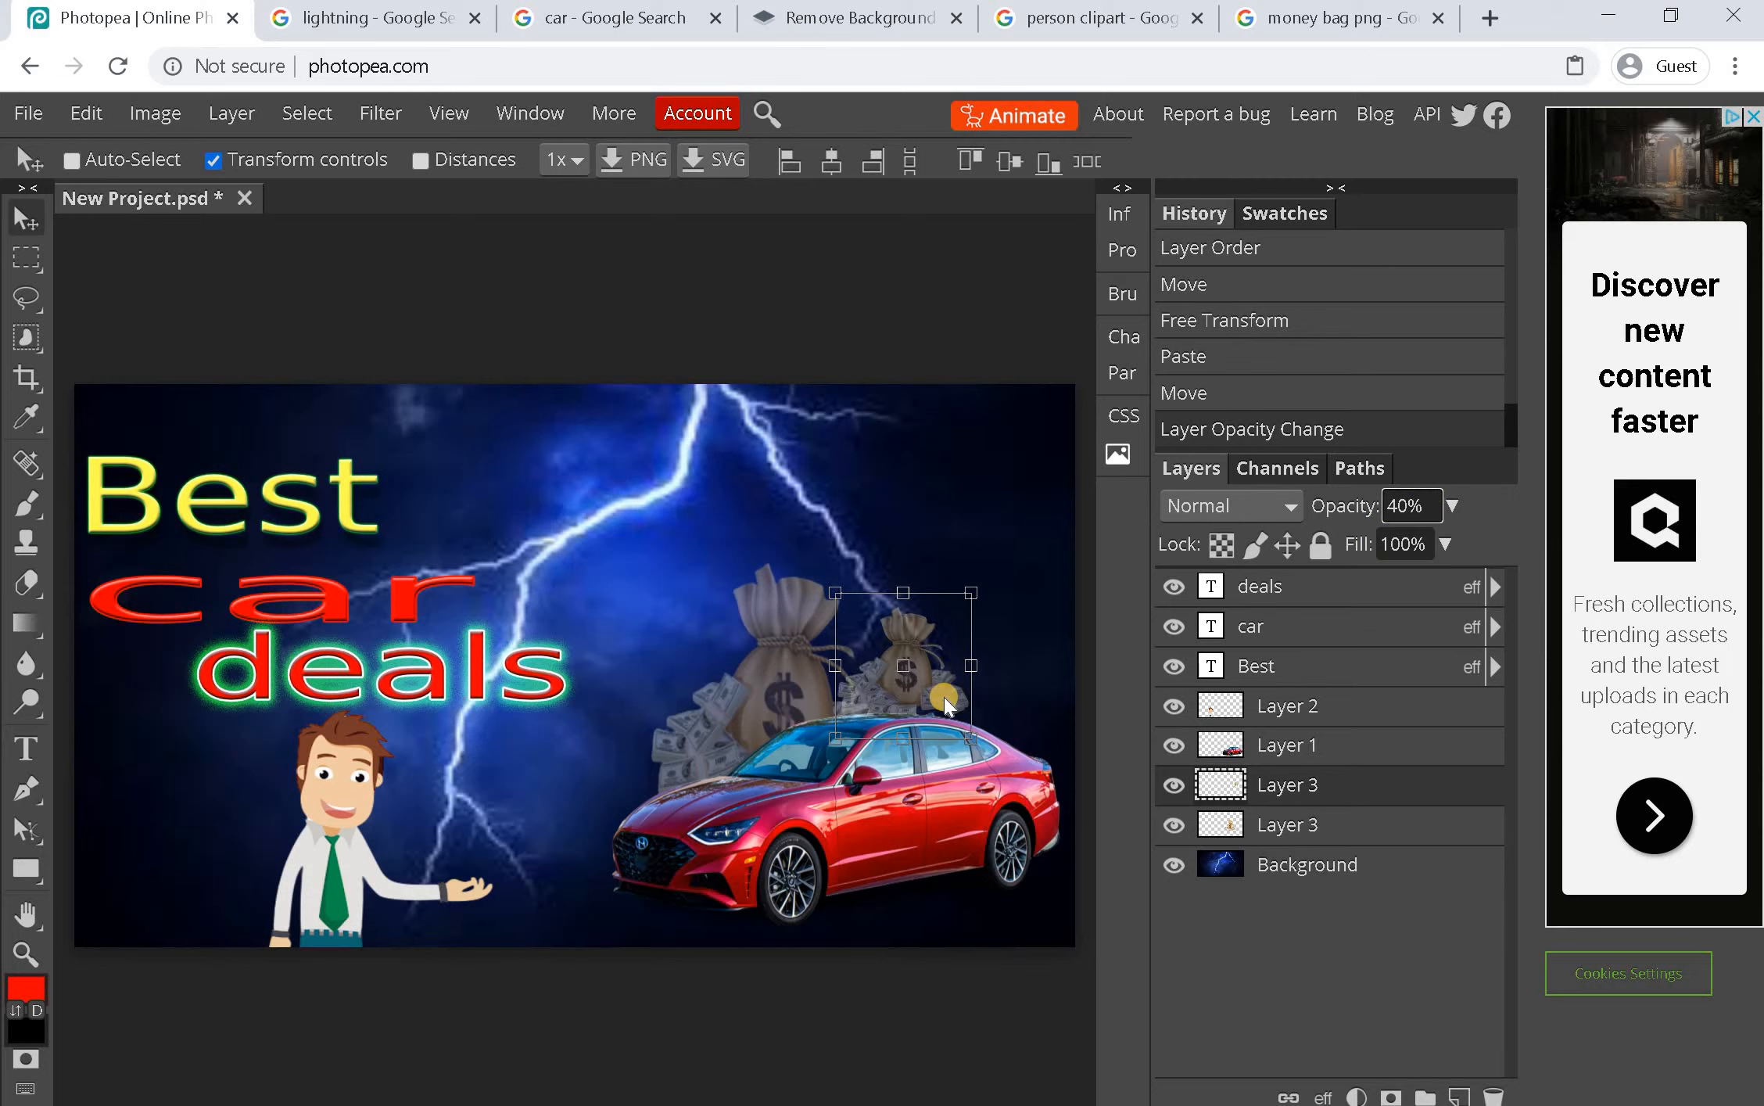
Enlarge the second money bag, mainly in width, so it extends behind the rear half of the car
drag(907, 781, 907, 782)
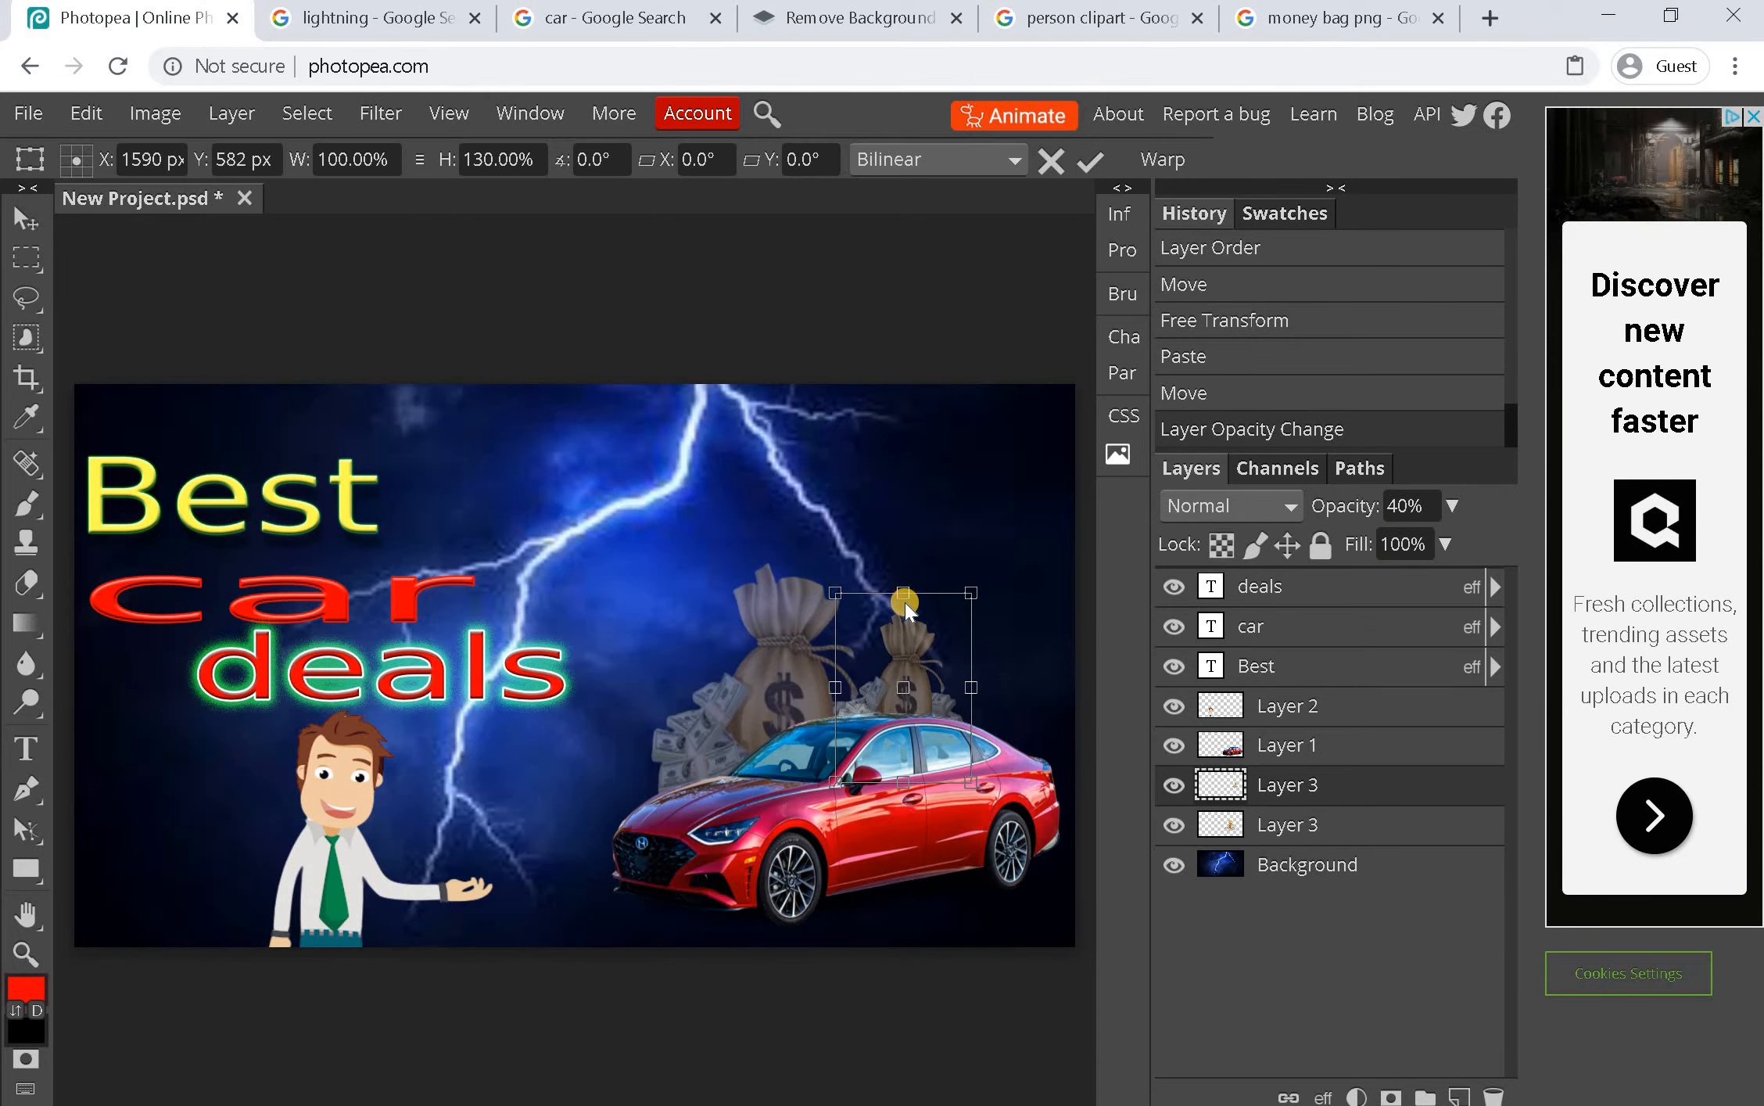
drag(897, 583, 903, 583)
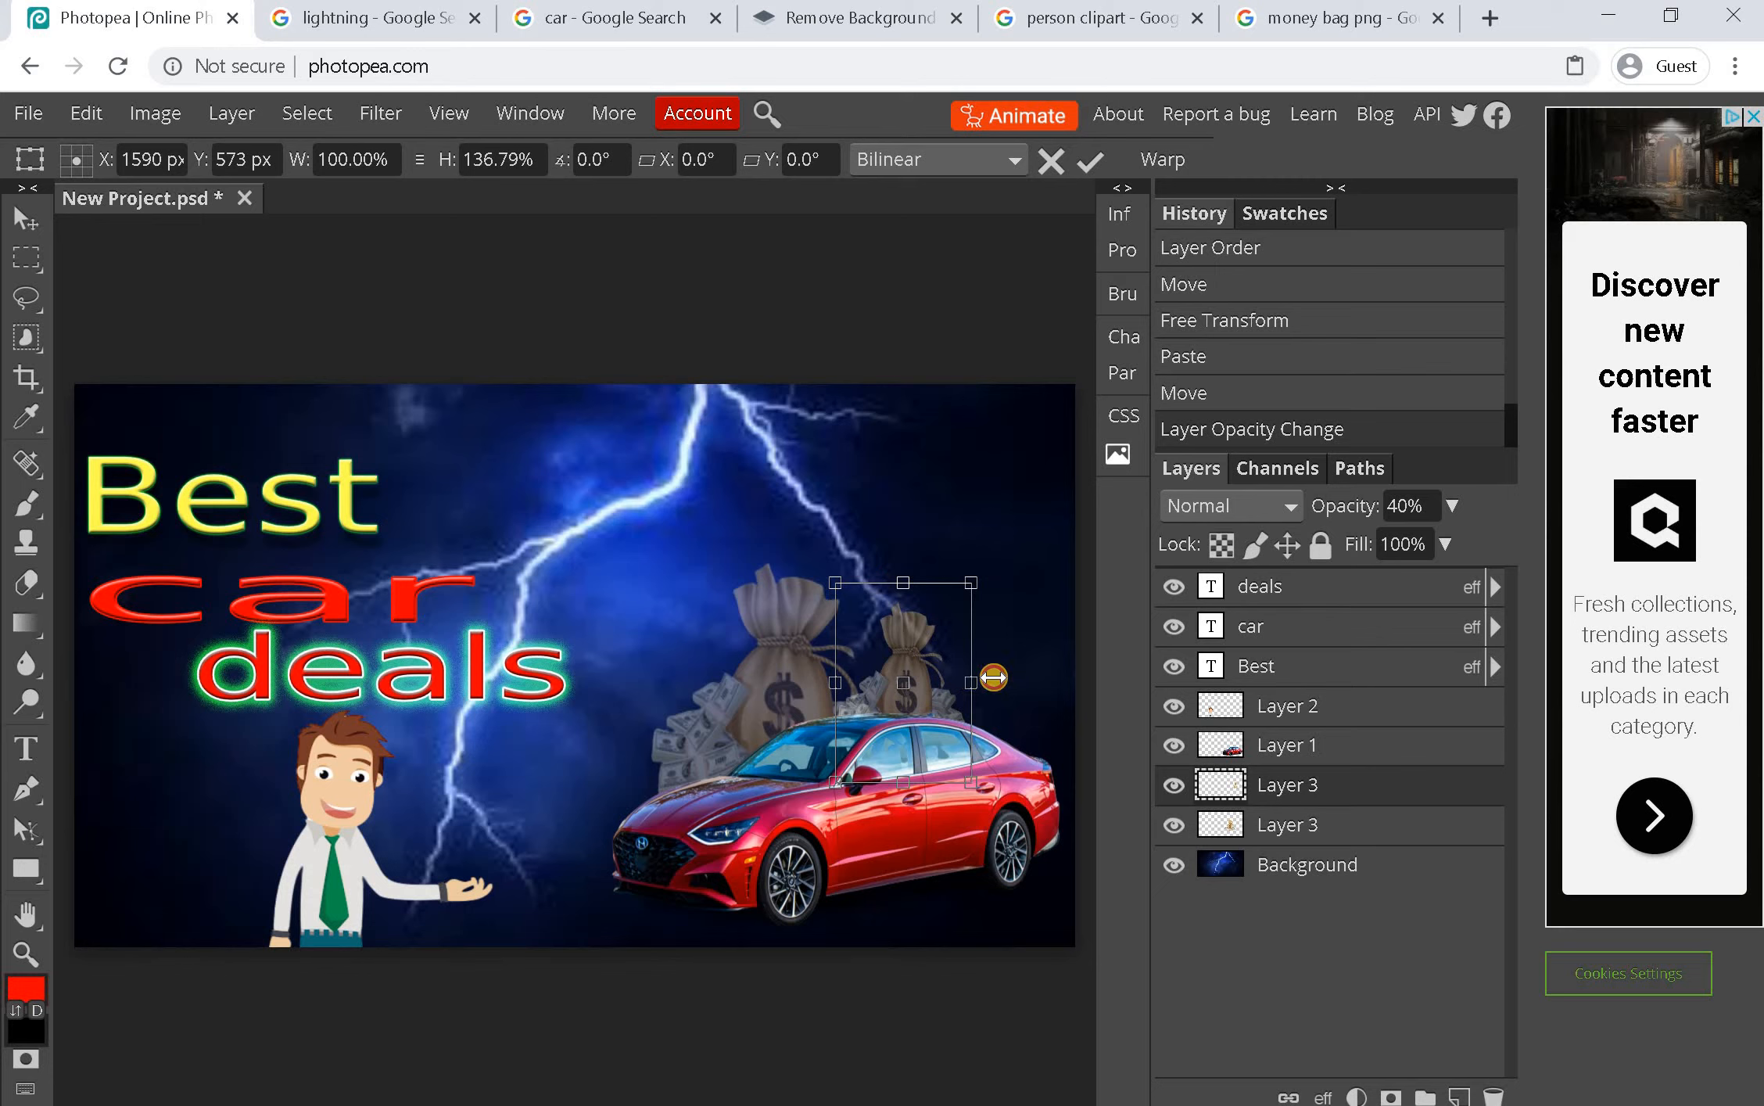
mouse_move(993, 677)
mouse_down()
mouse_move(1047, 680)
mouse_move(990, 681)
mouse_up()
click(1256, 710)
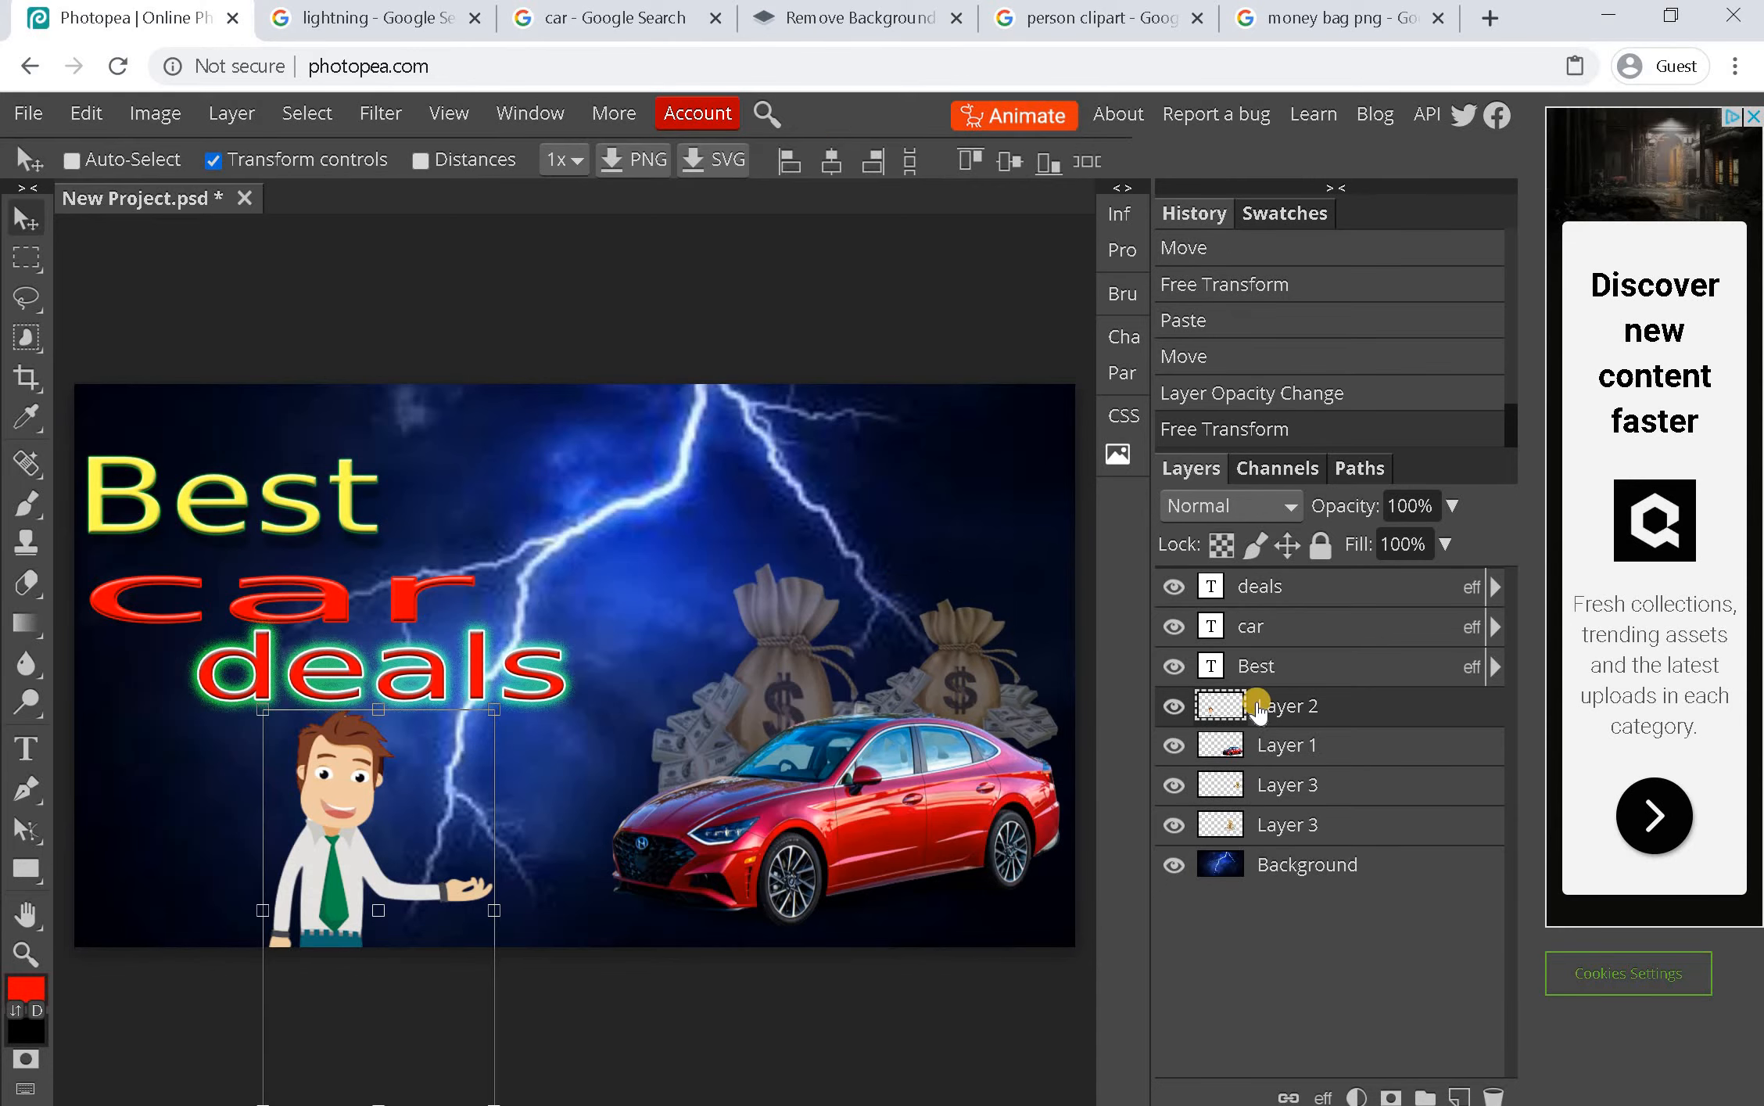
Duplicate the second money bag's layer and place the copy between the two bags, slightly higher behind the car
click(1260, 656)
click(1259, 623)
click(1257, 699)
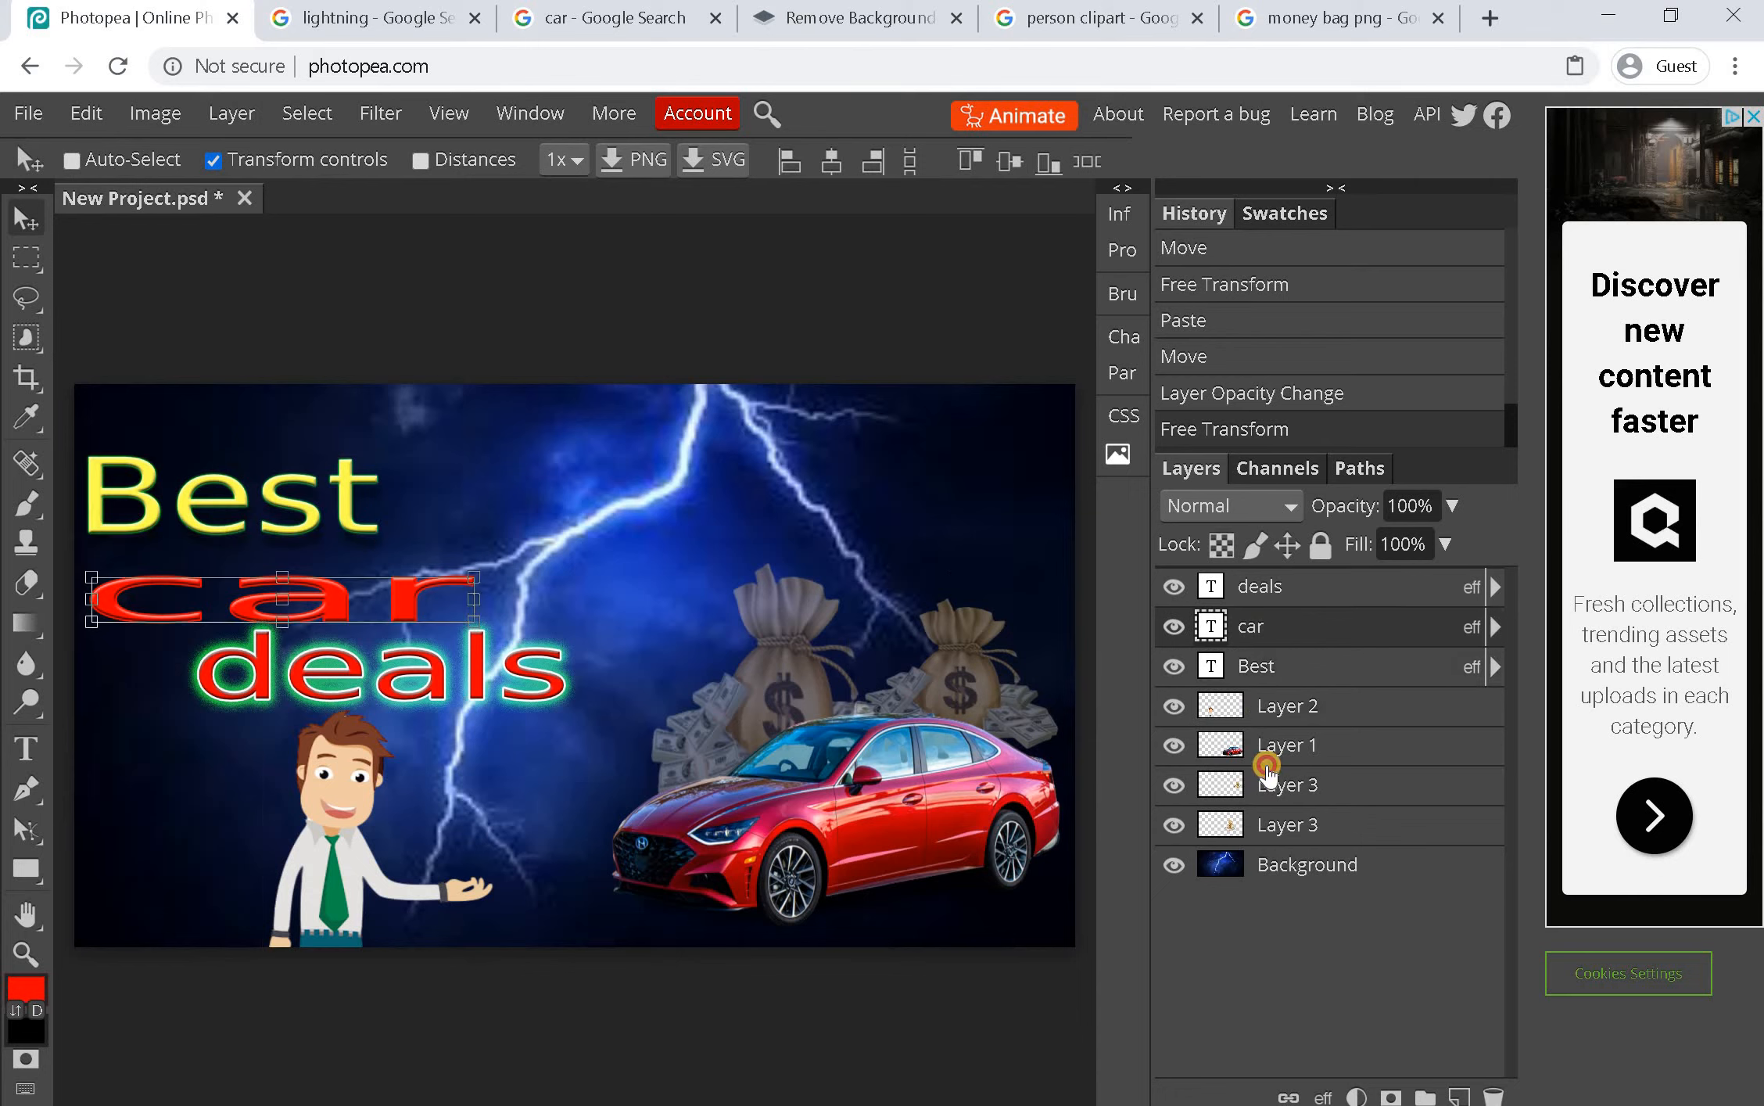
click(1262, 756)
click(1256, 787)
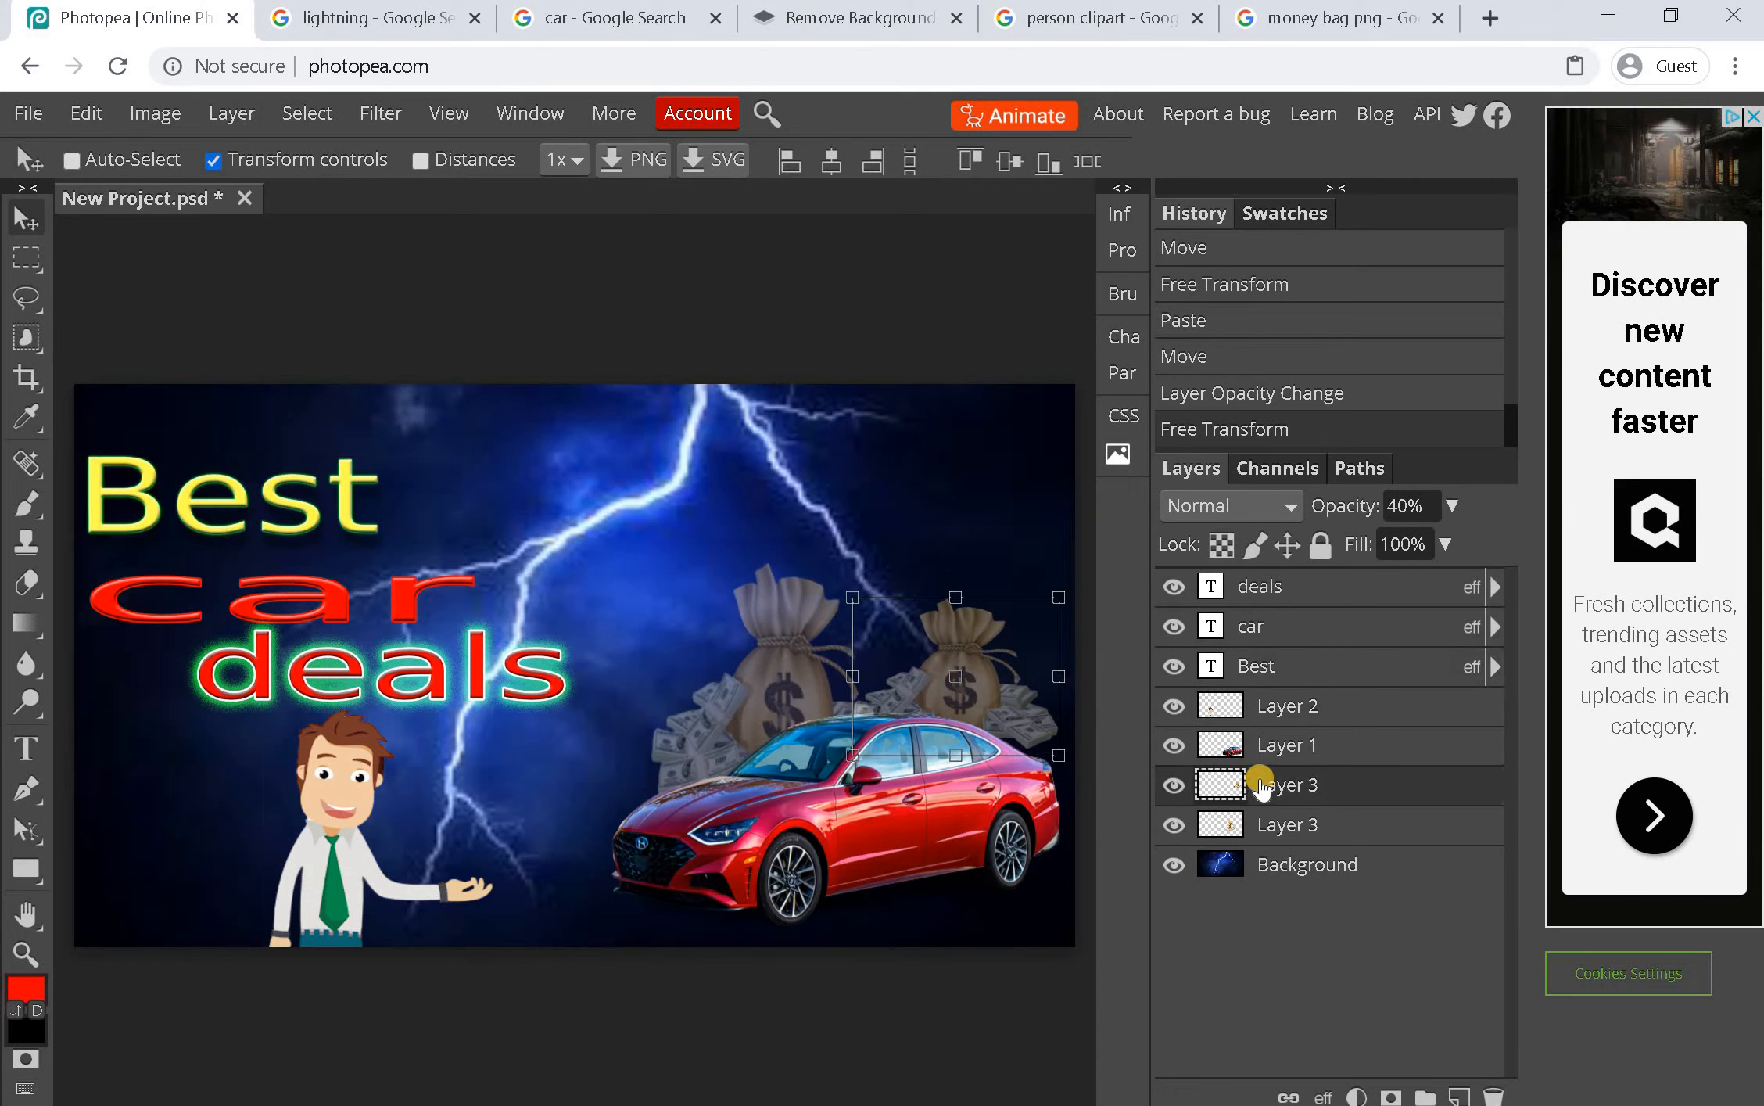
right_click(1251, 782)
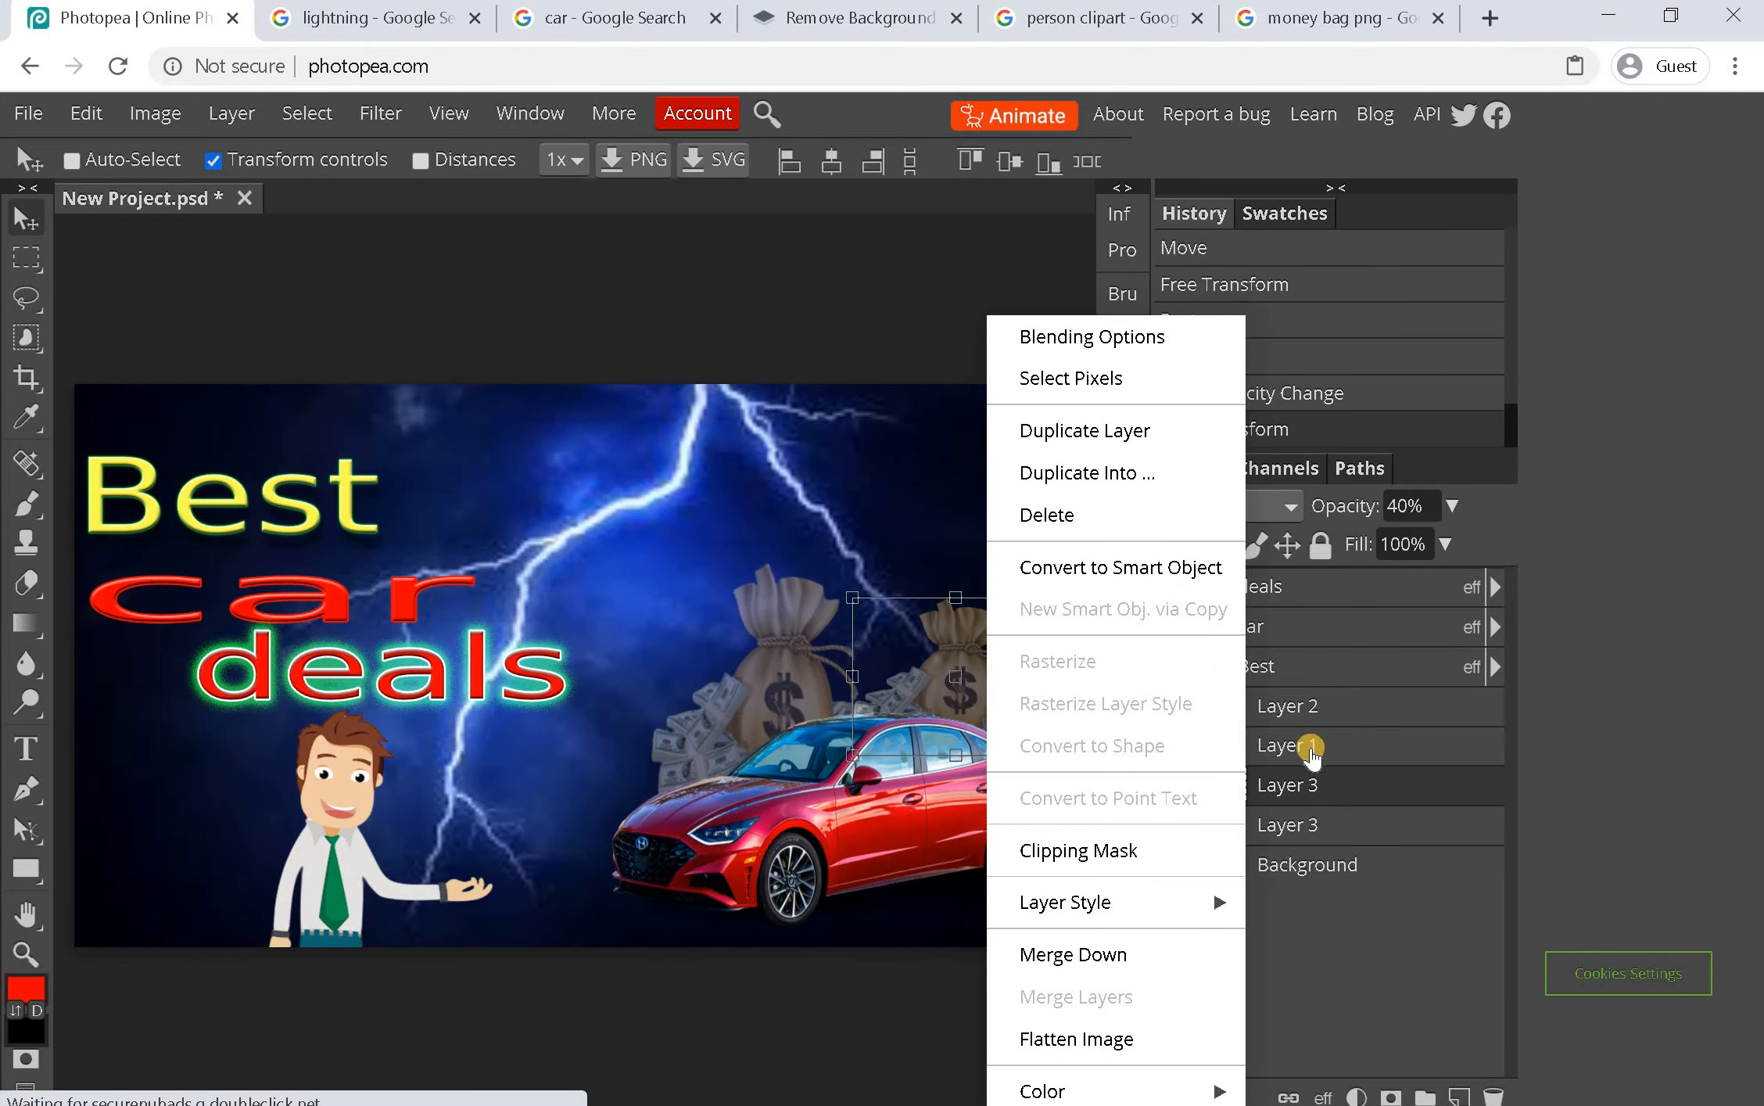
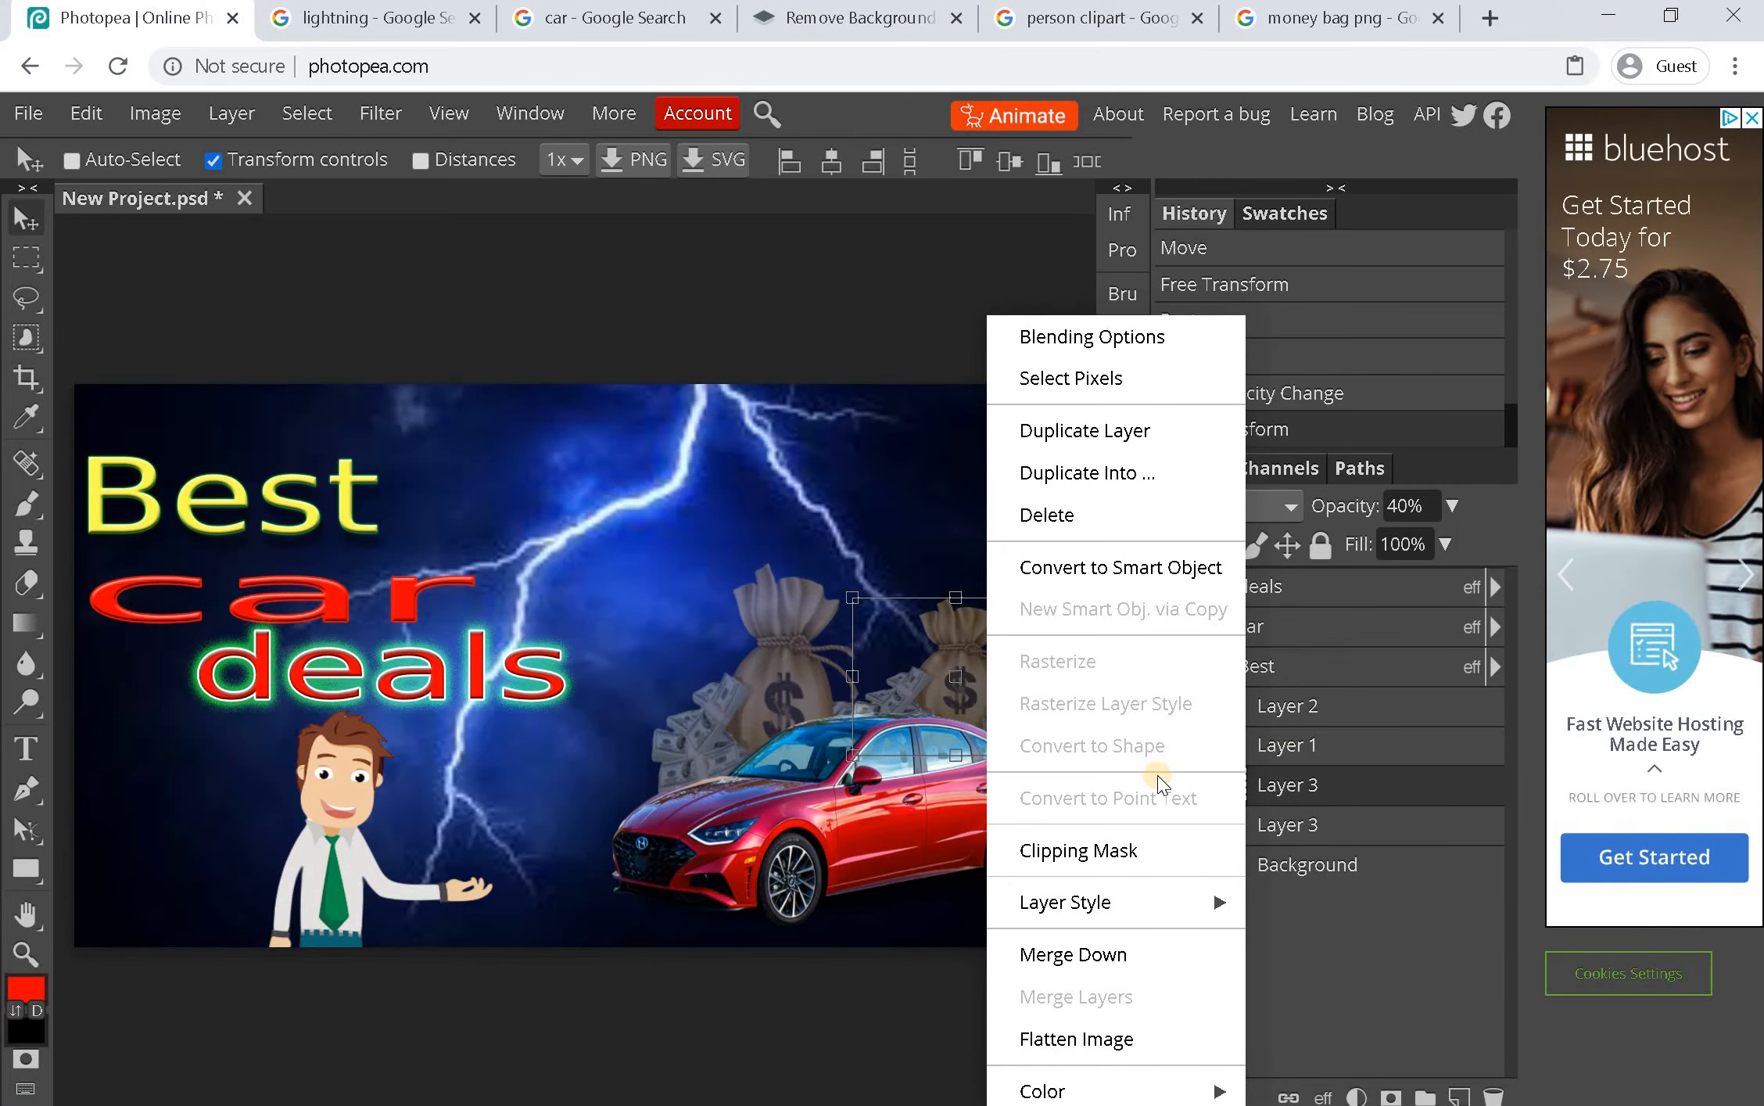
click(1123, 438)
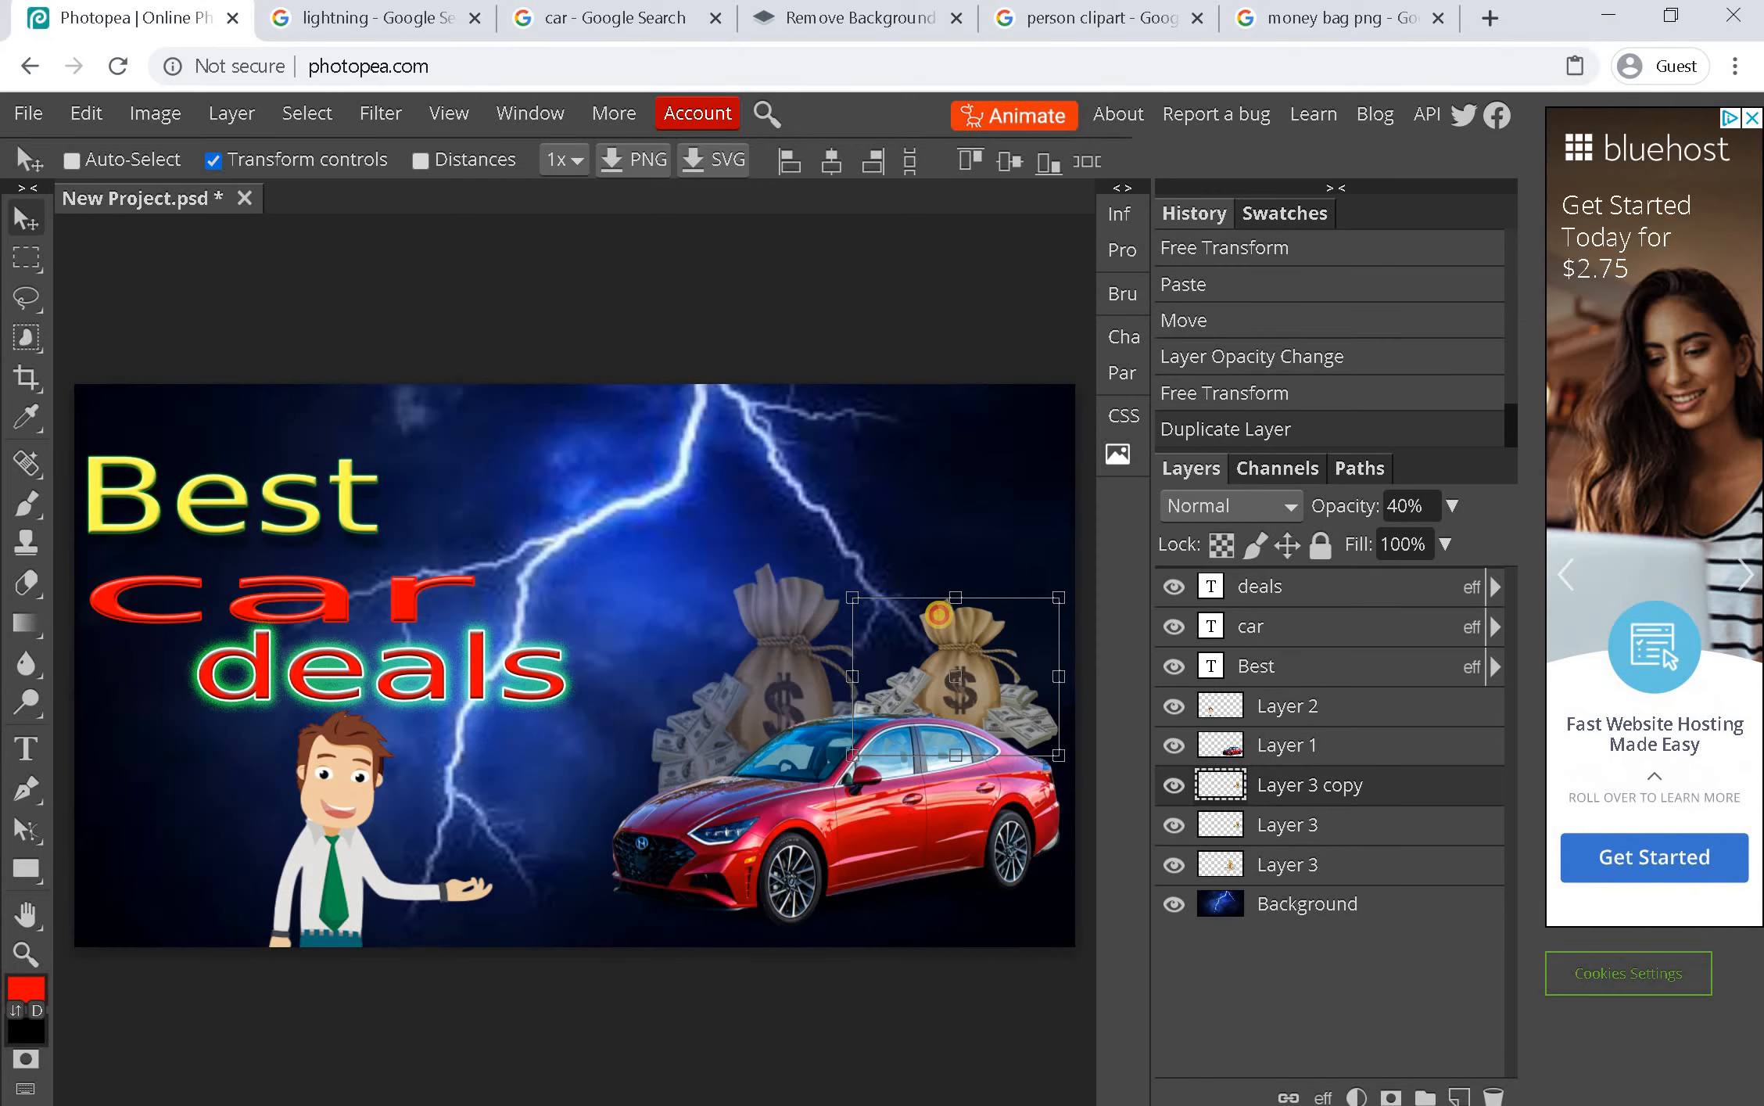
drag(939, 614, 707, 519)
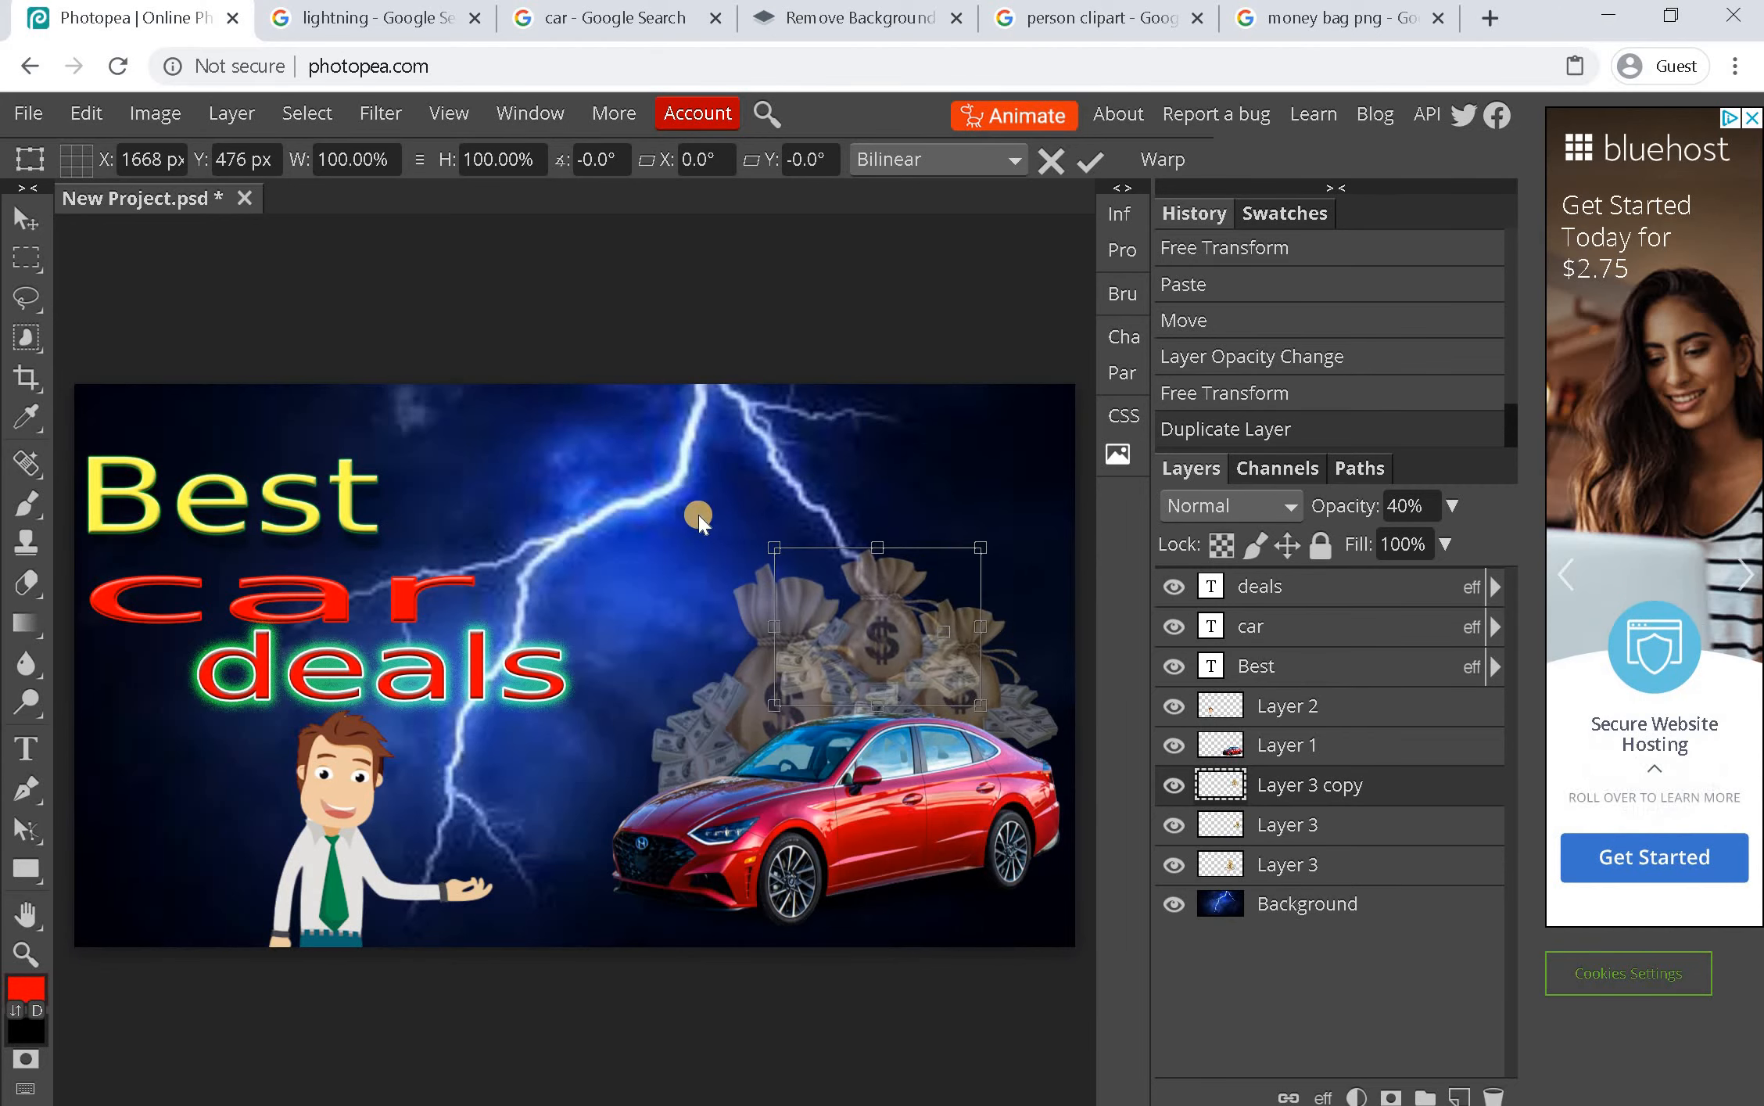
mouse_move(889, 603)
mouse_down()
mouse_move(886, 670)
mouse_move(887, 610)
mouse_up()
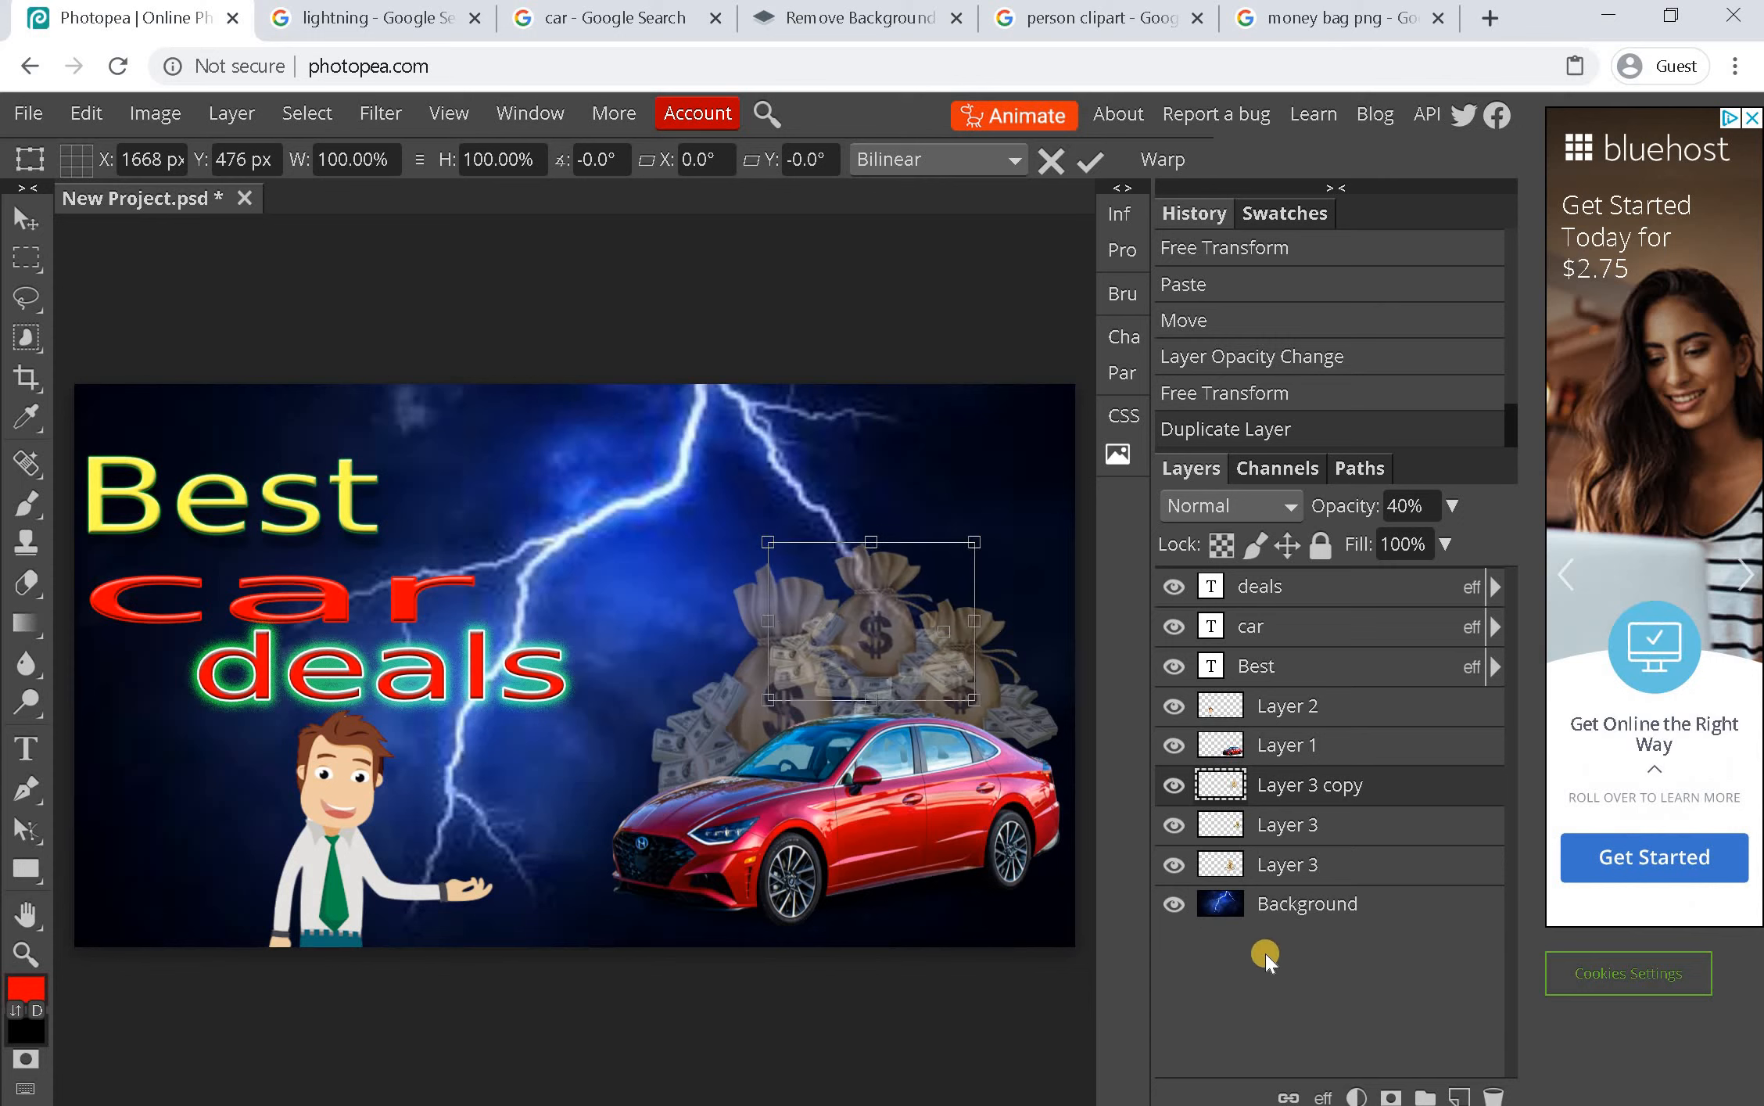
click(1274, 899)
click(1257, 588)
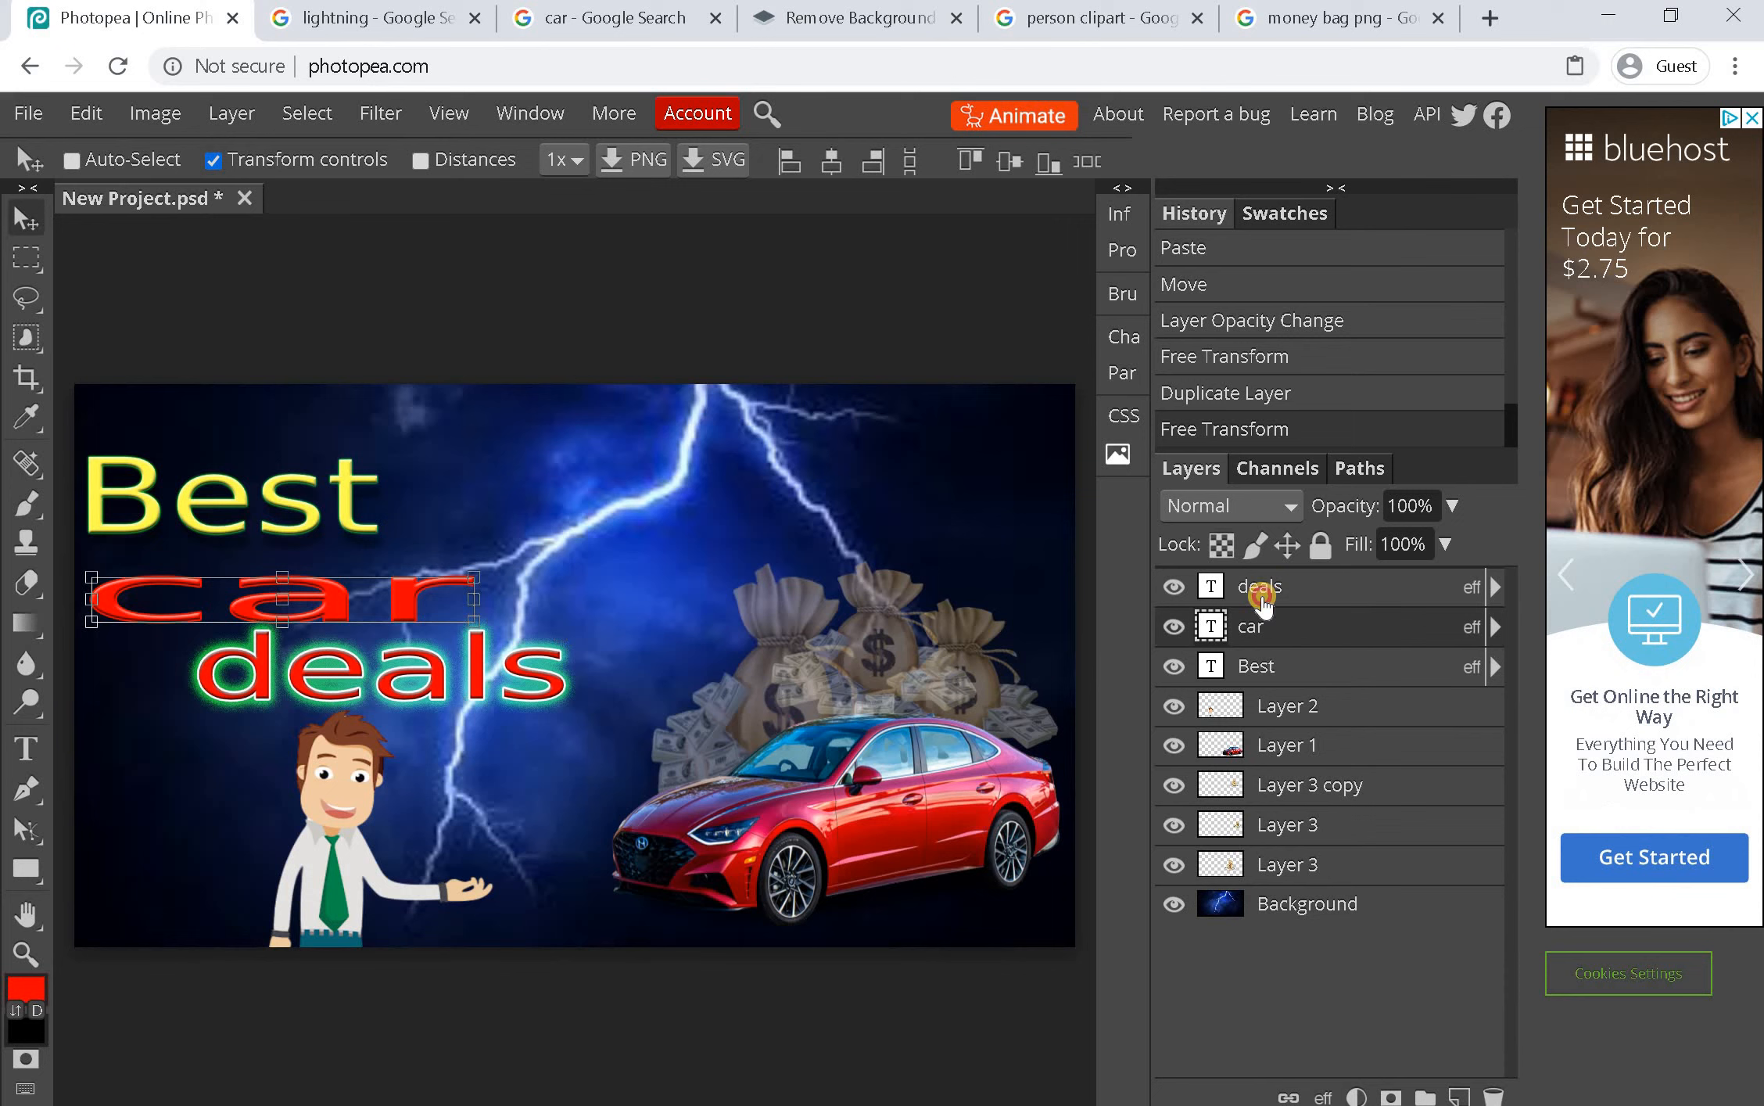
click(328, 582)
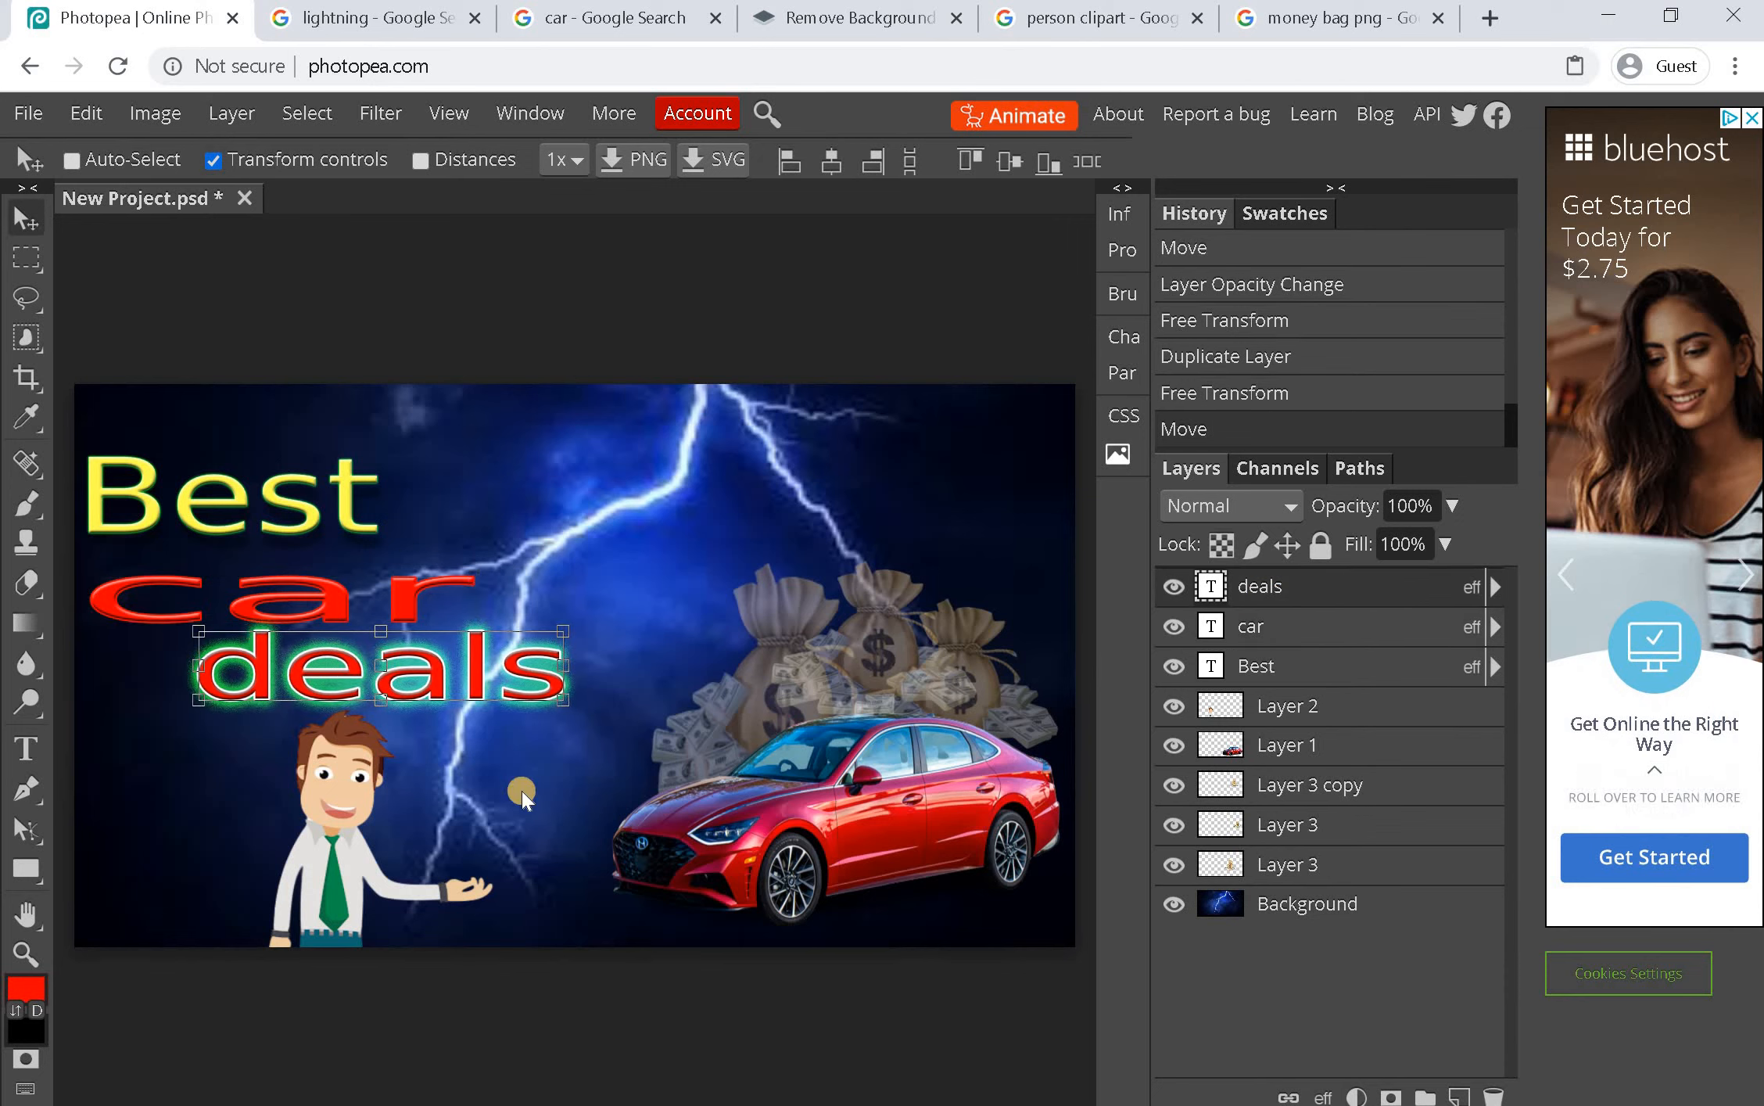
click(374, 676)
double_click(373, 676)
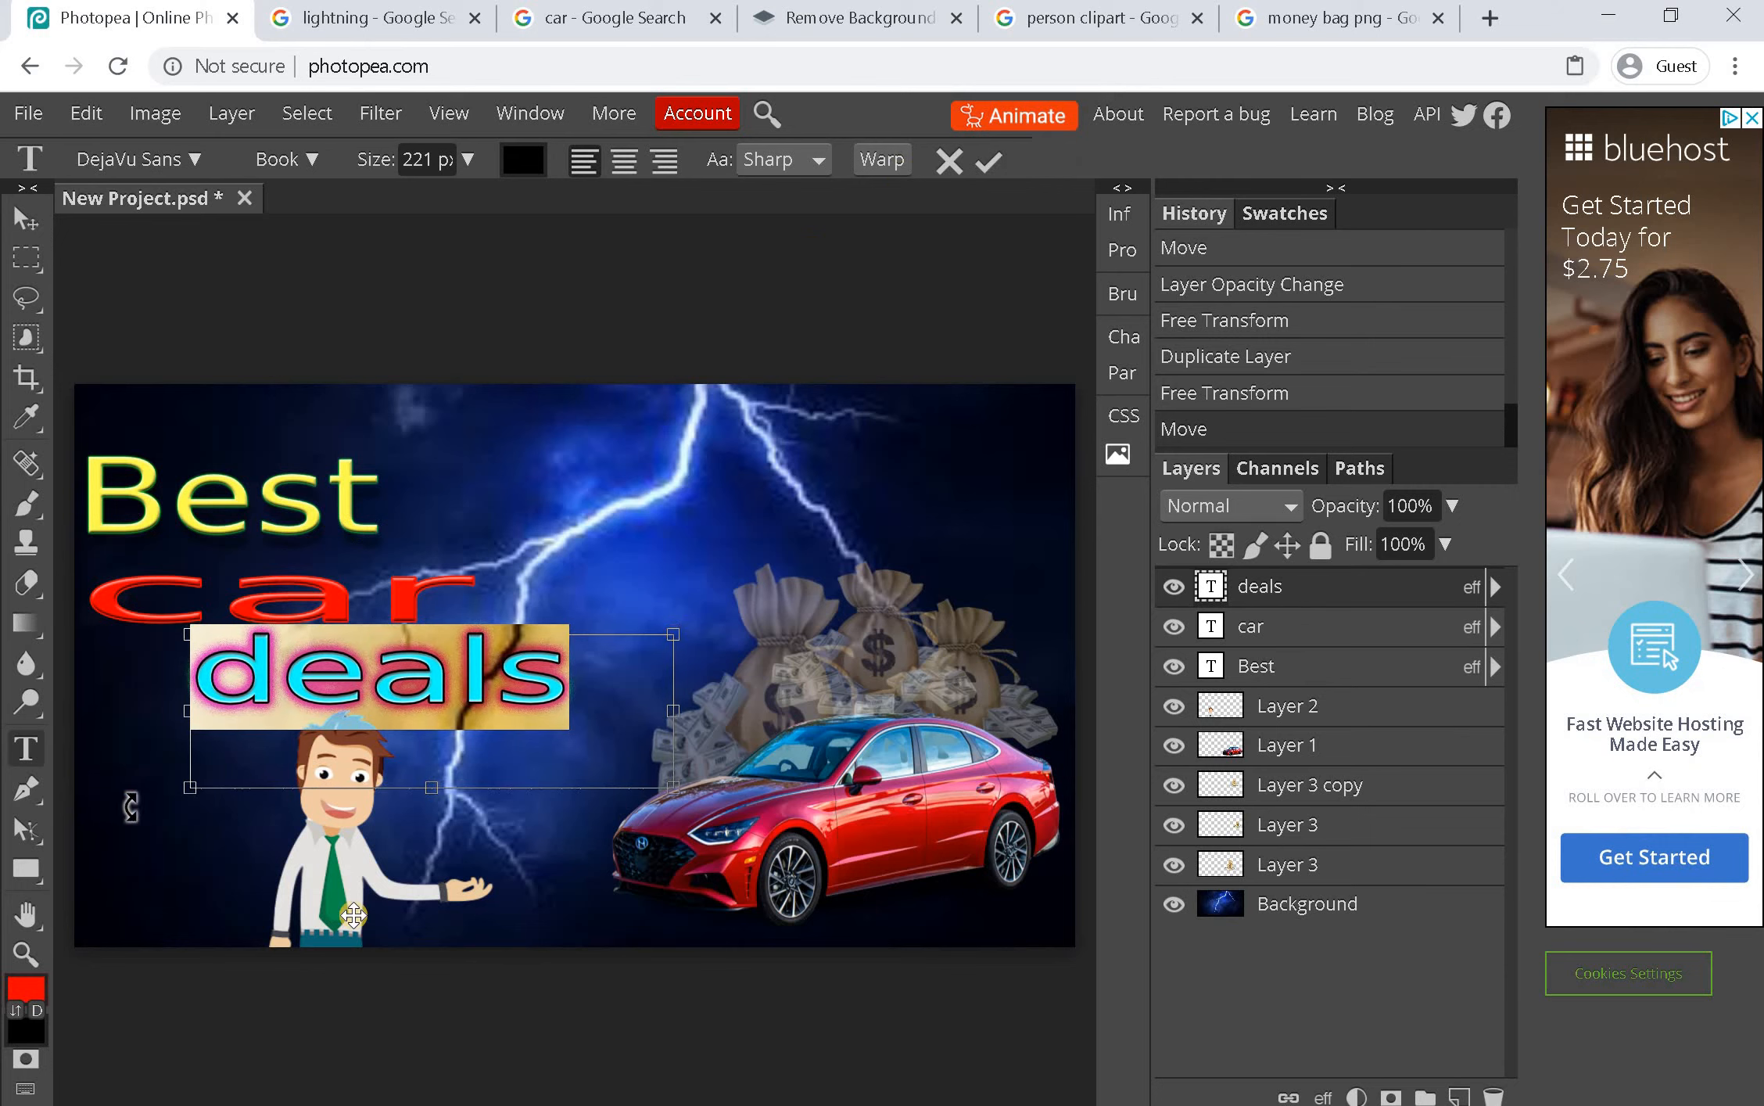
click(1276, 826)
click(26, 218)
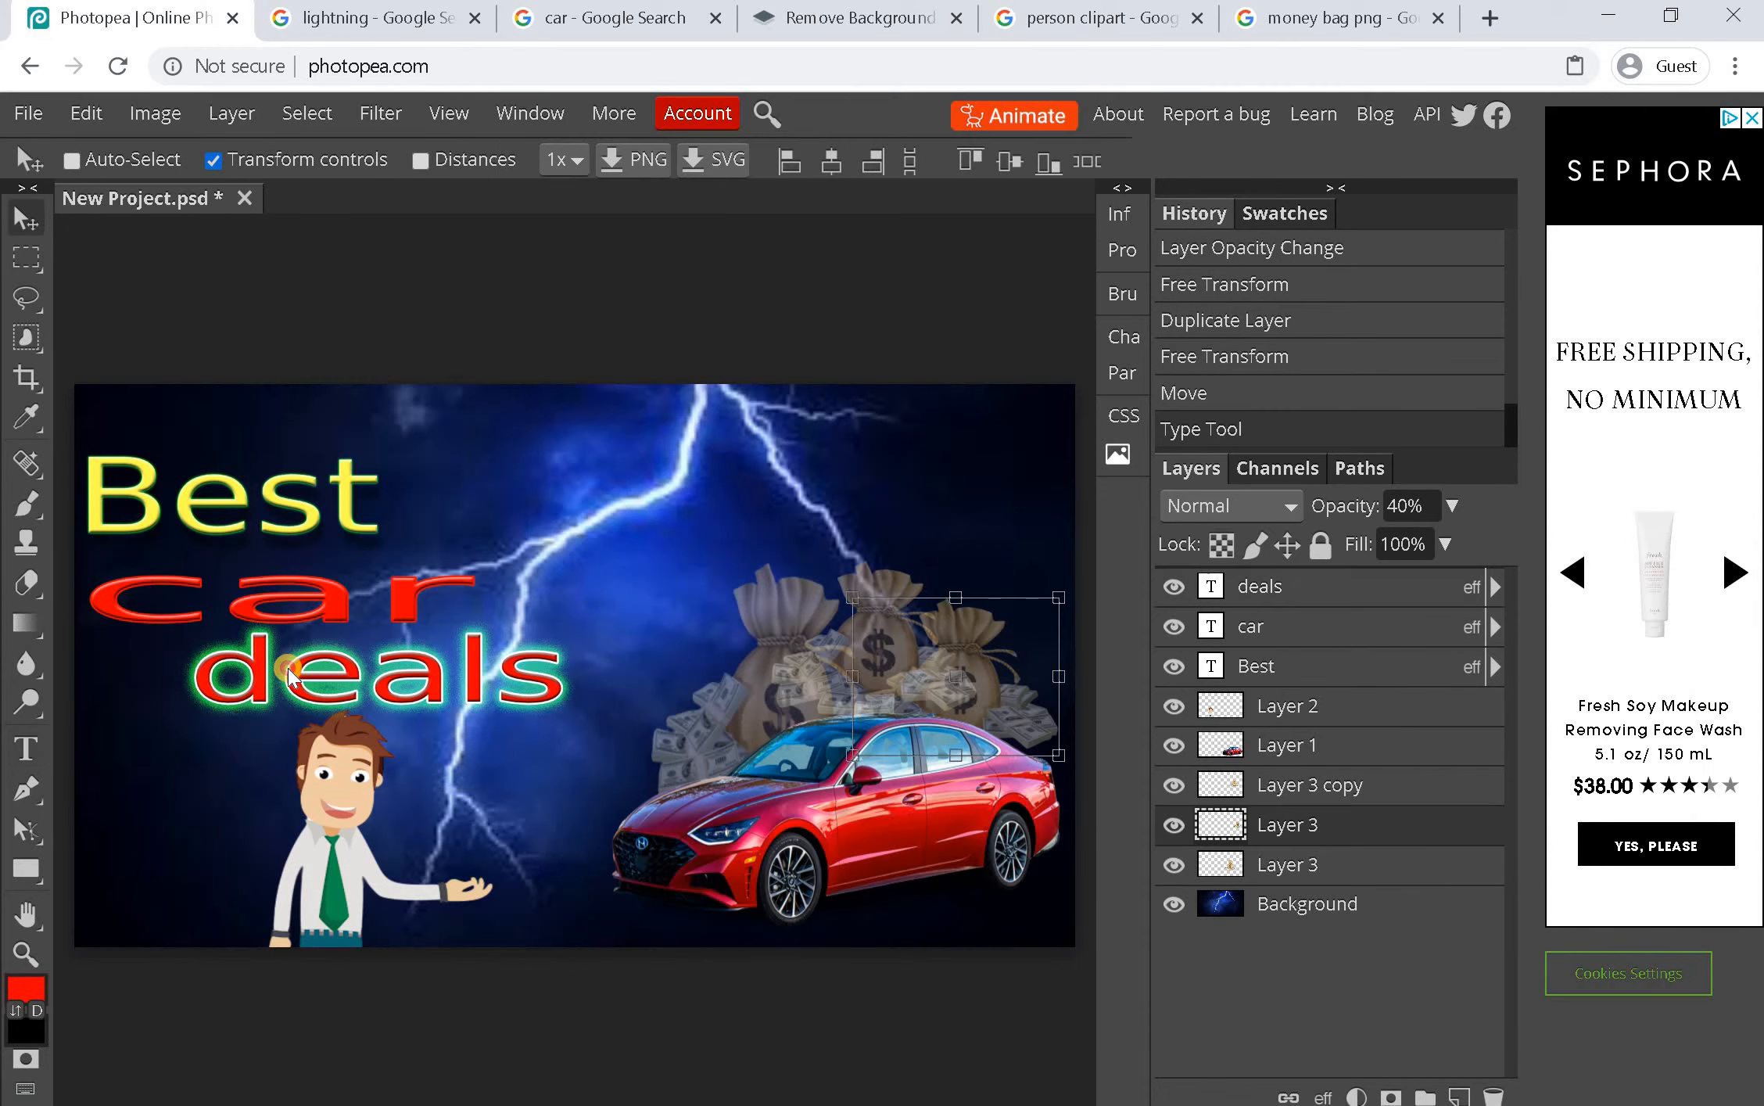
drag(290, 668, 433, 692)
Select the "Best" text for editing and open its Warp settings, keeping the dialog clear of the title
click(1261, 746)
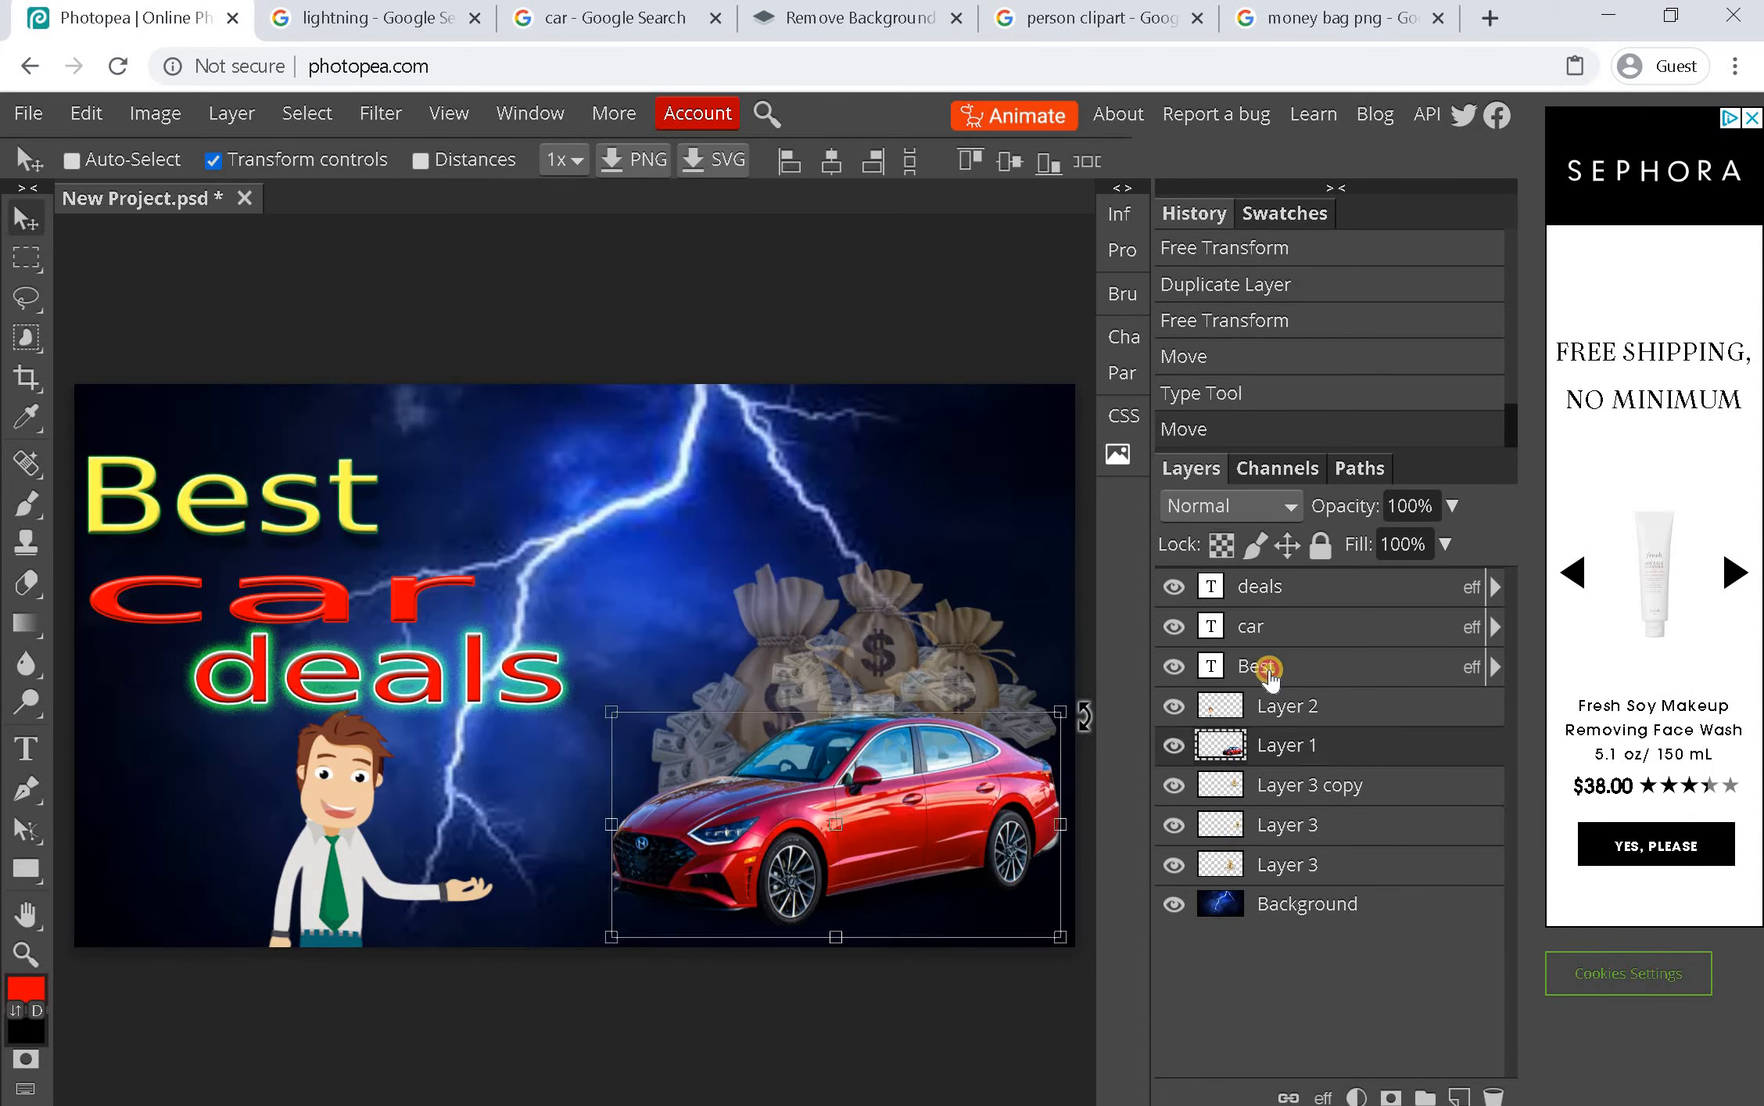
click(1263, 666)
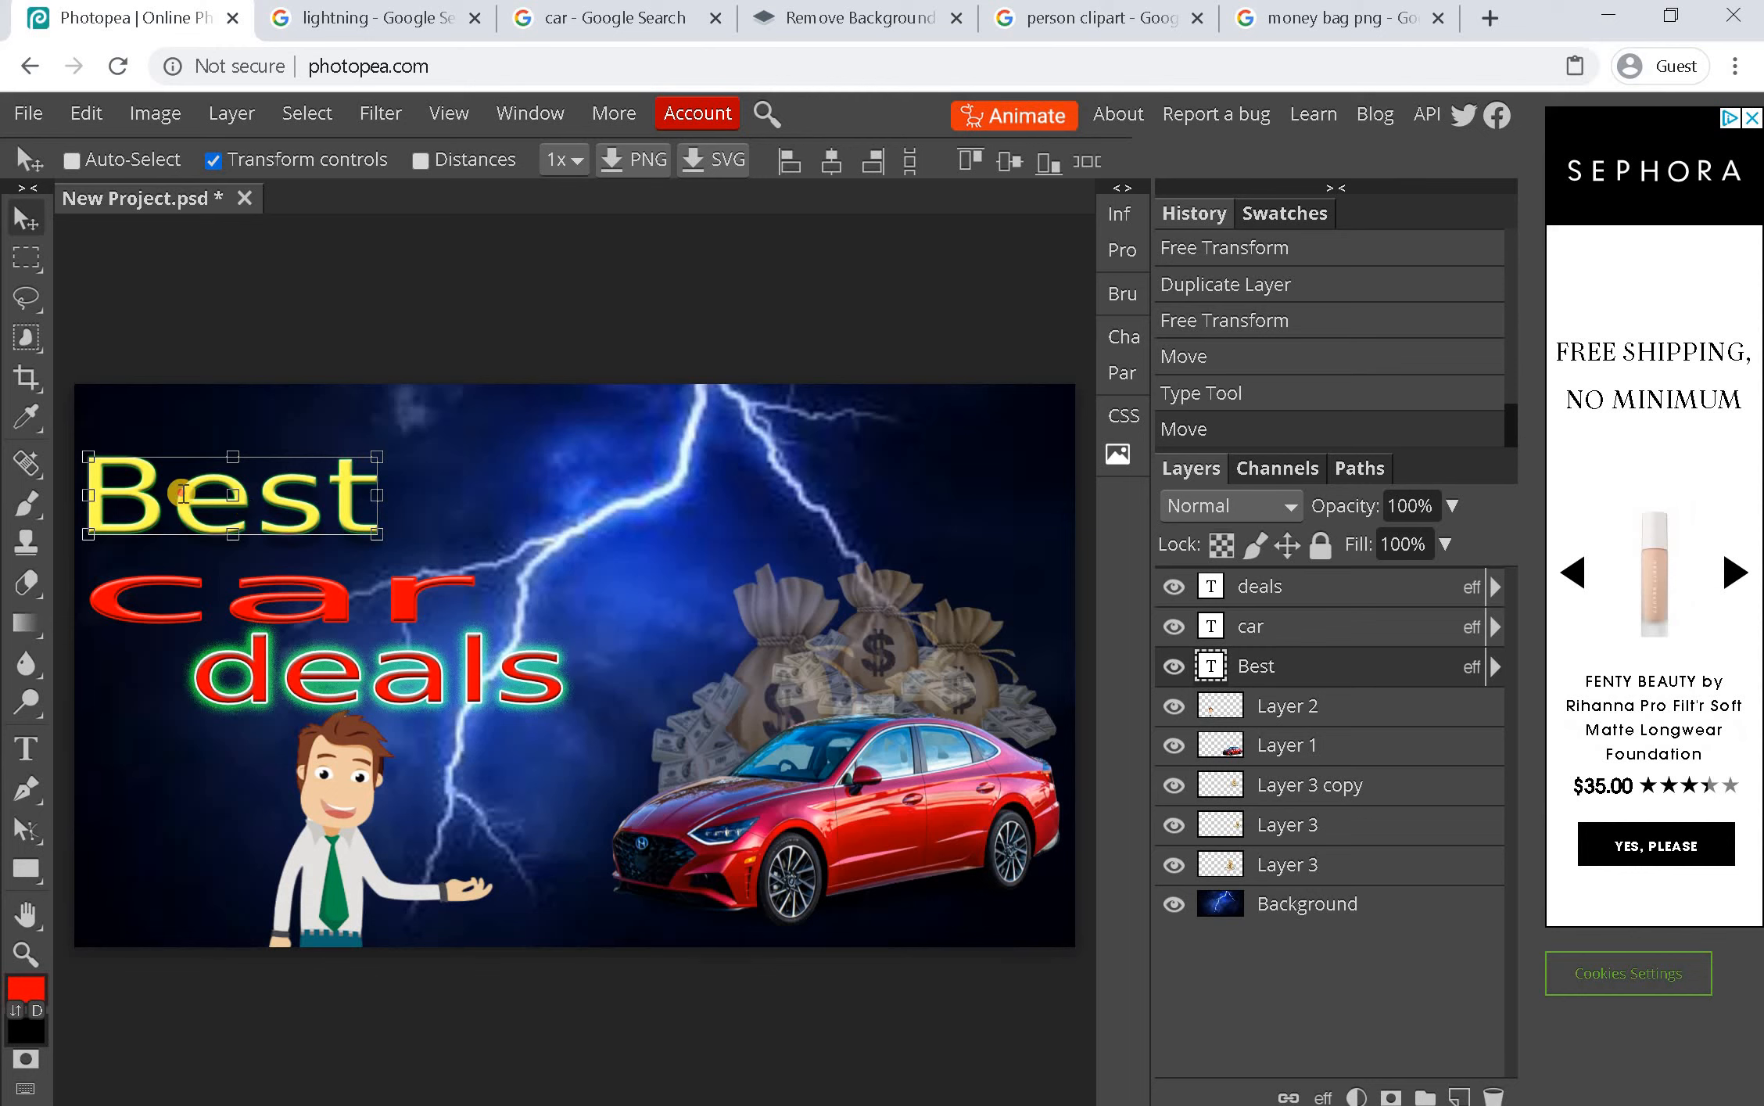
double_click(150, 499)
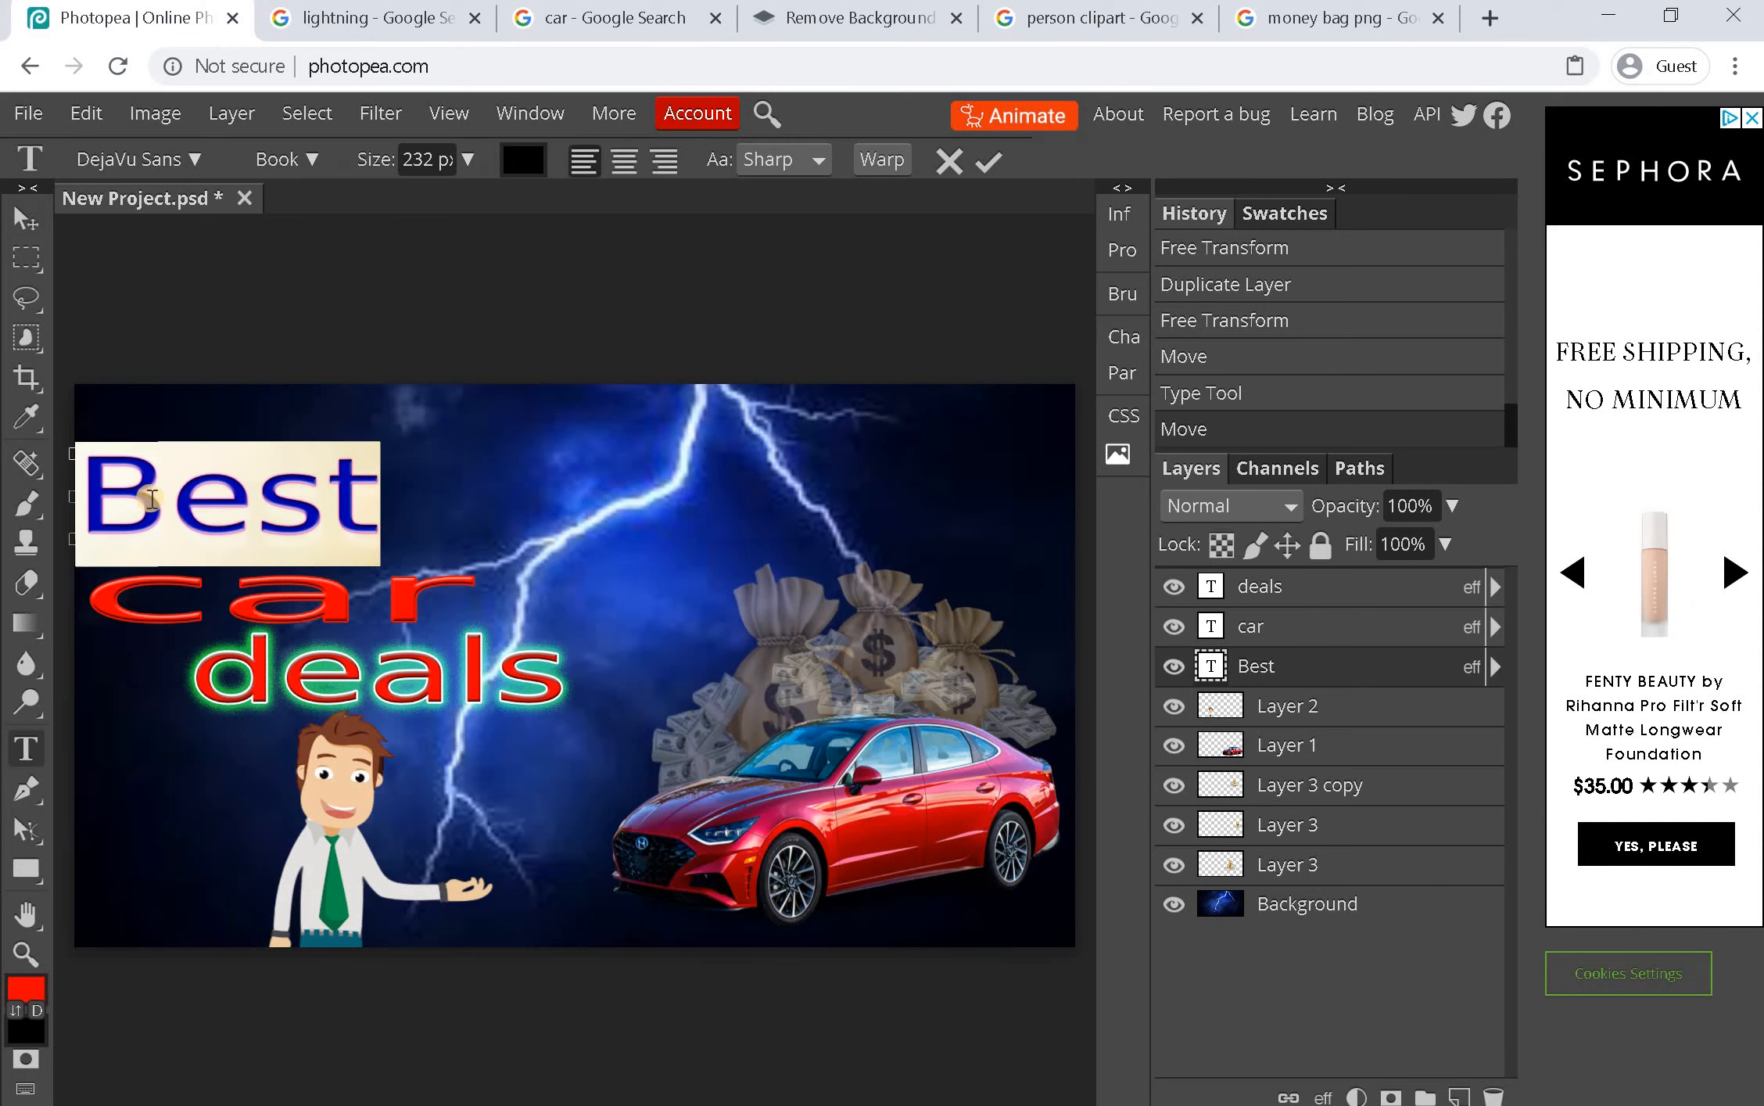
click(880, 160)
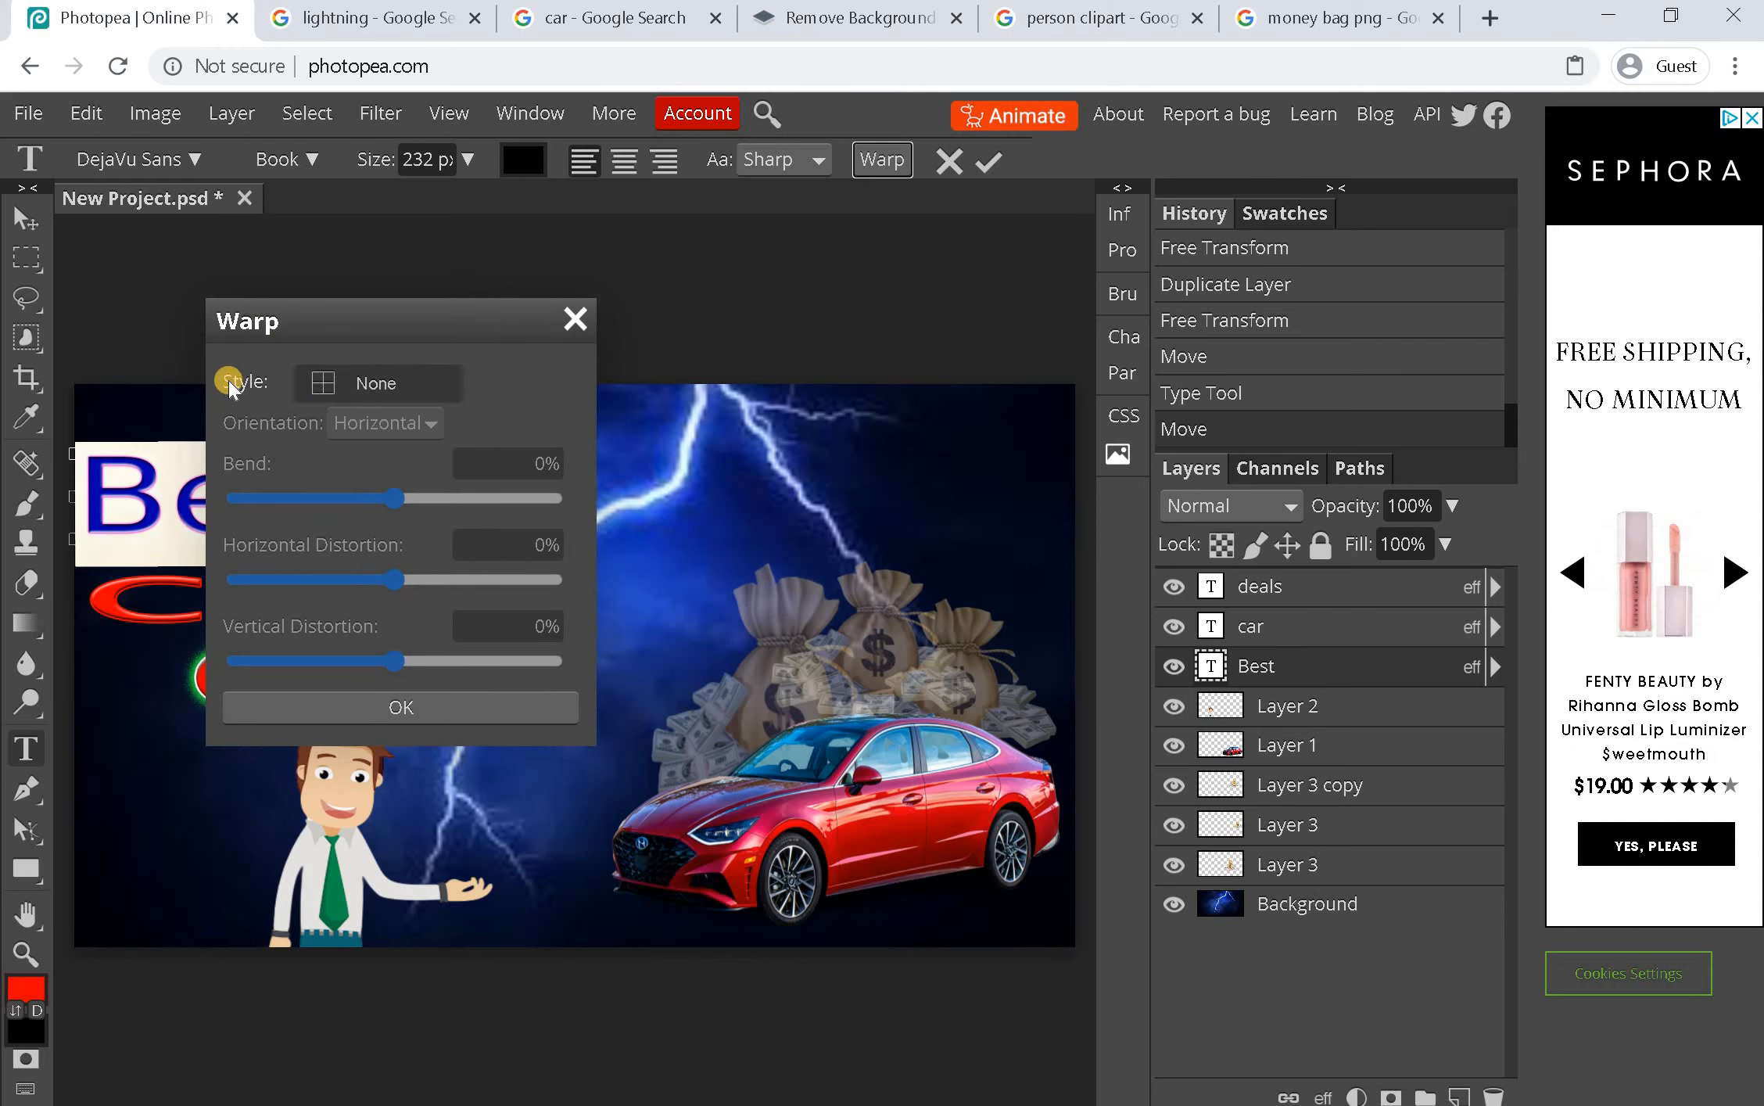
click(327, 381)
drag(382, 323, 692, 325)
Try the Fish Eye and Squeeze warp styles on the "Best" text
click(693, 384)
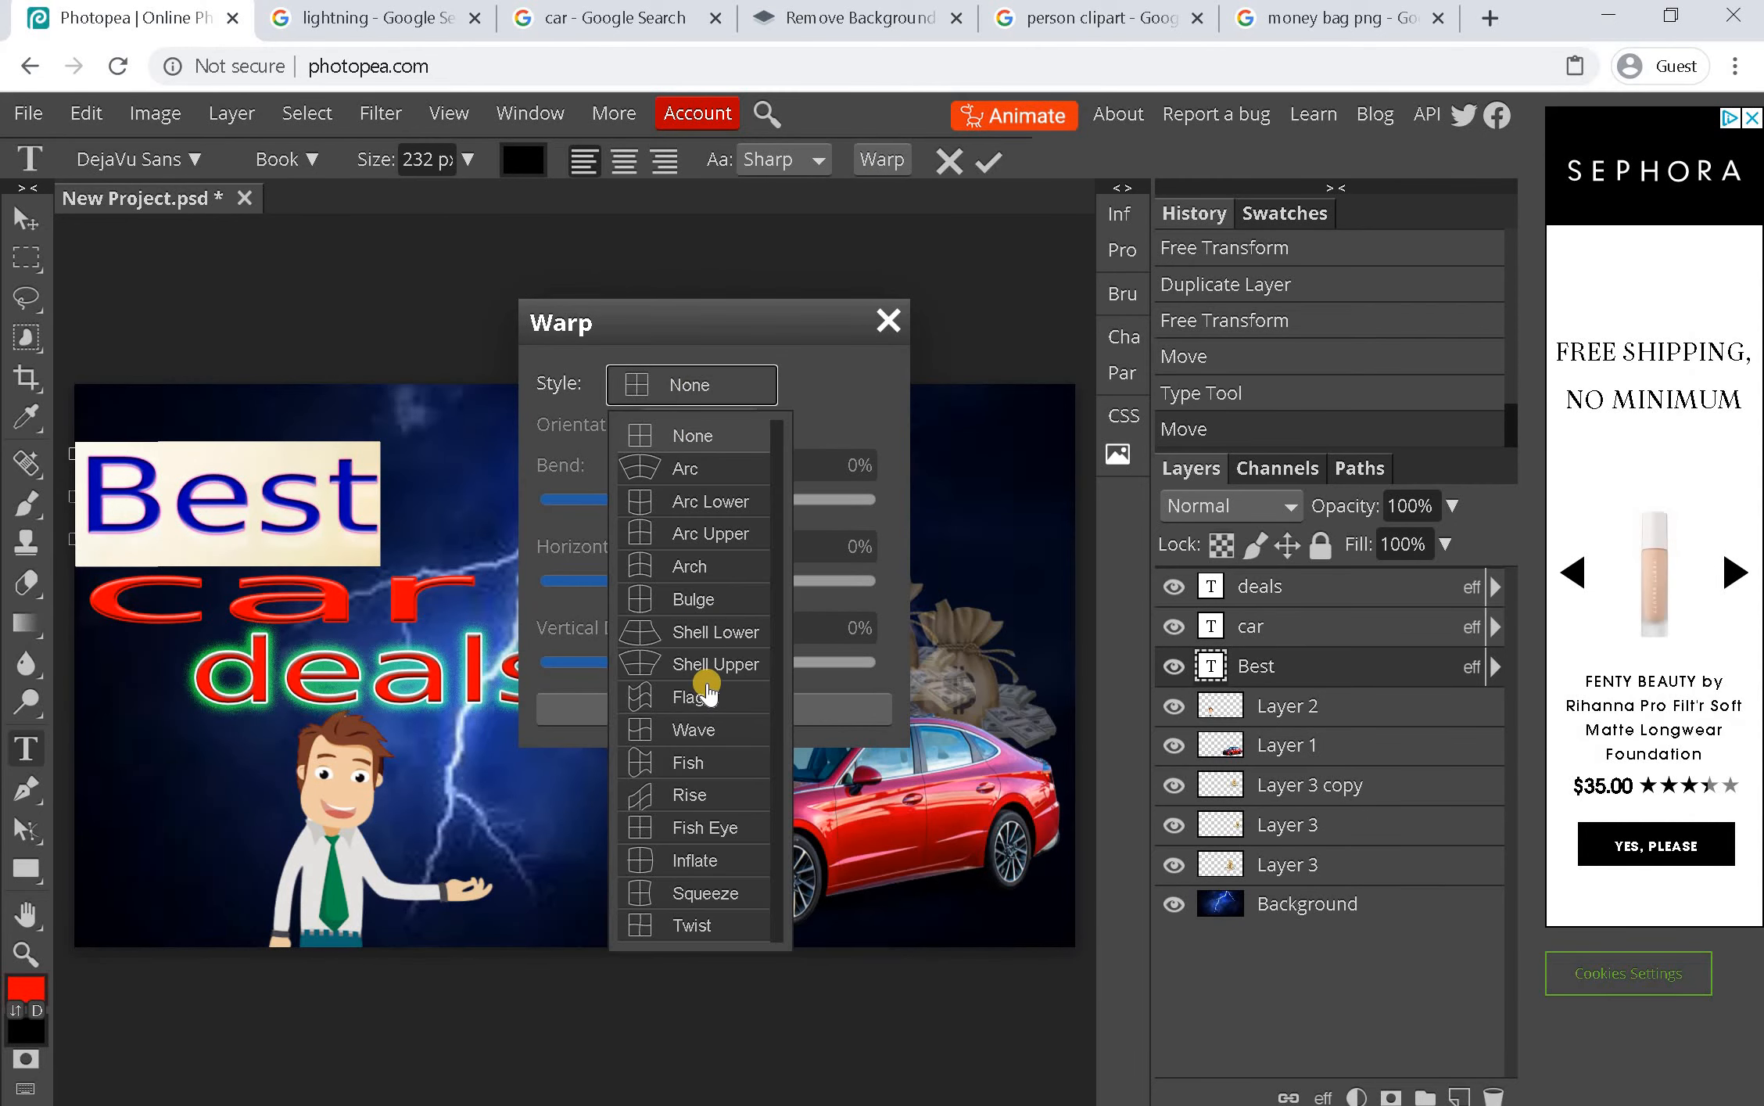
click(707, 825)
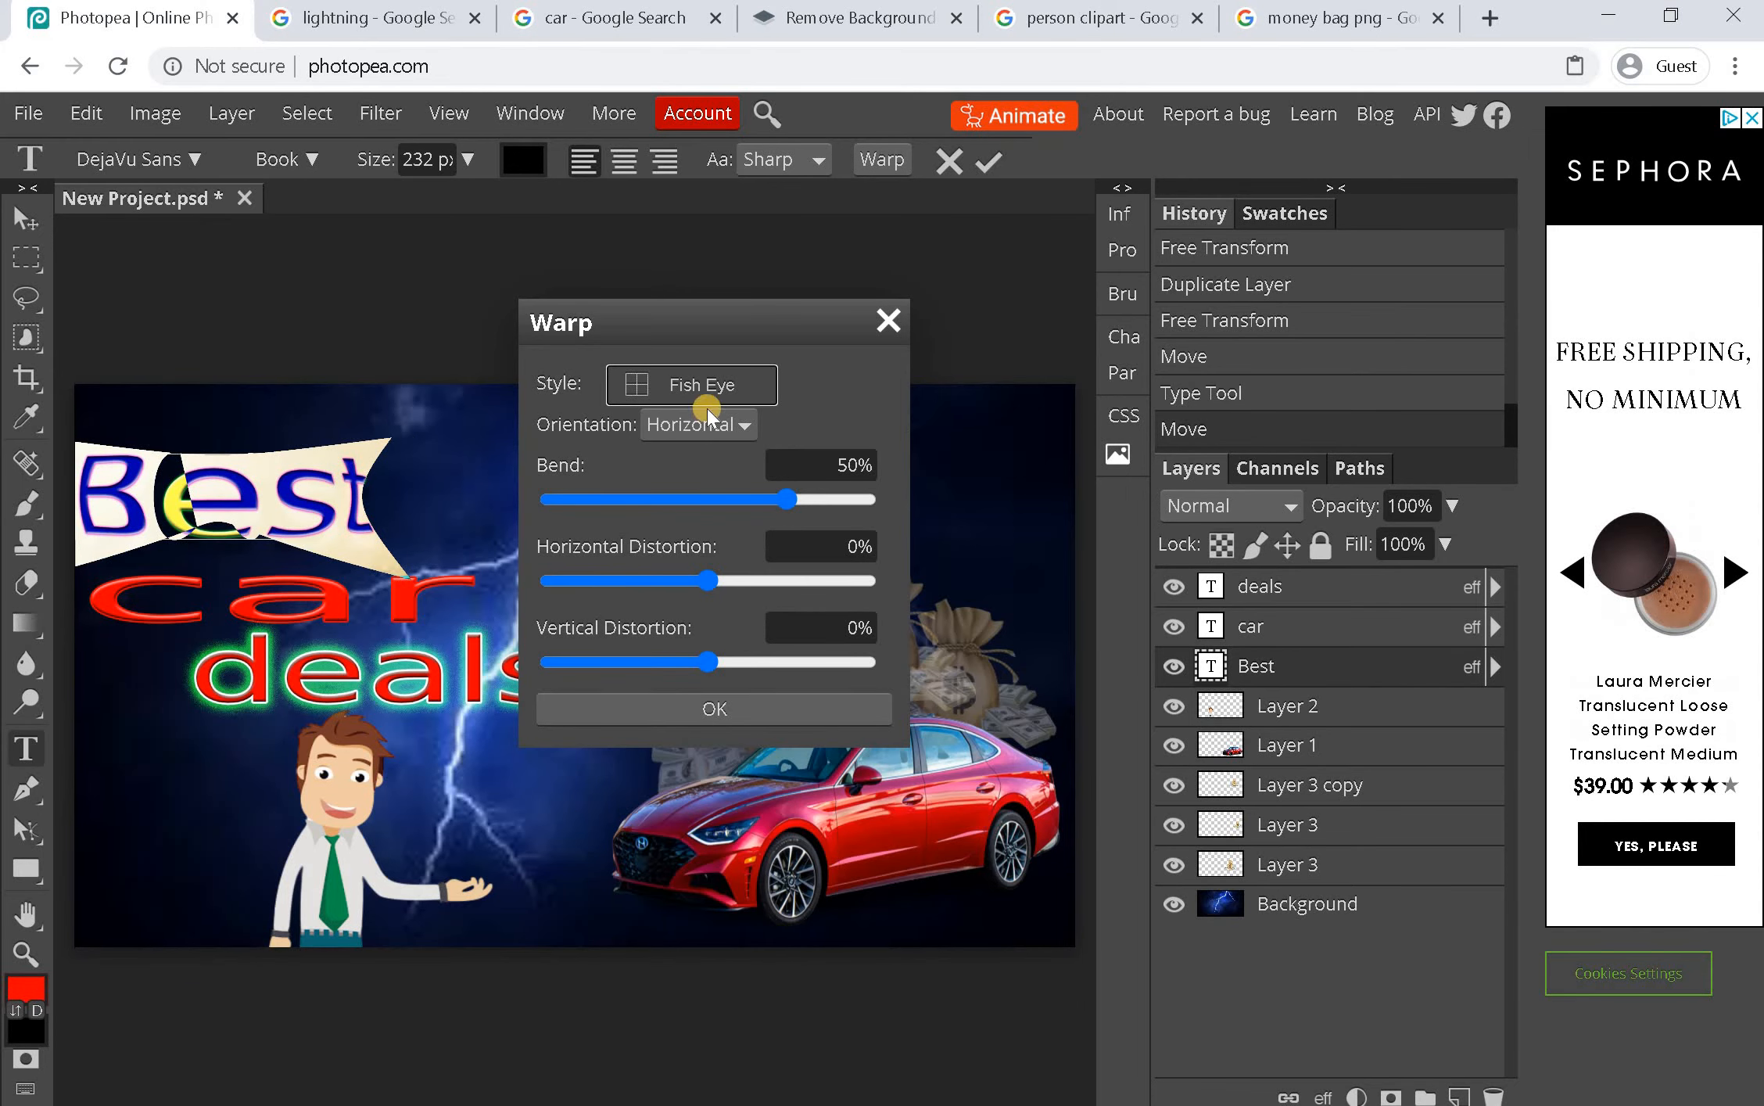
click(696, 388)
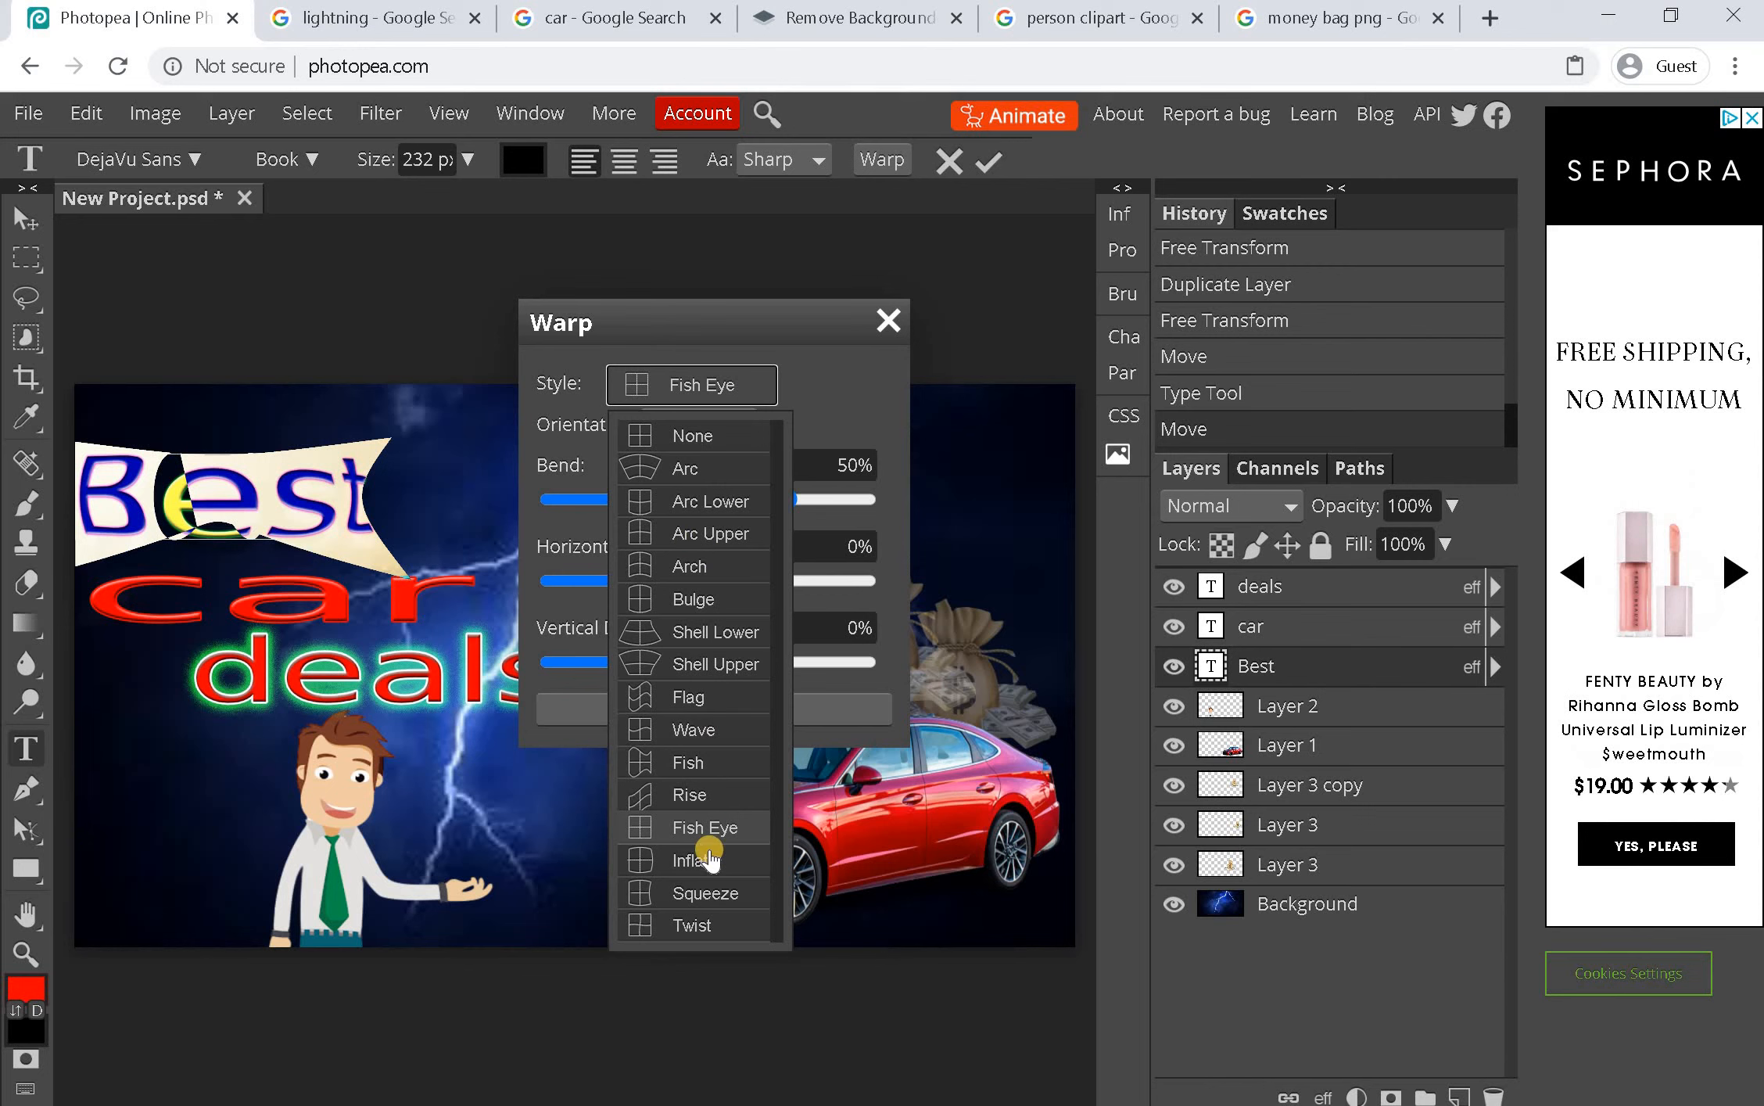
click(704, 892)
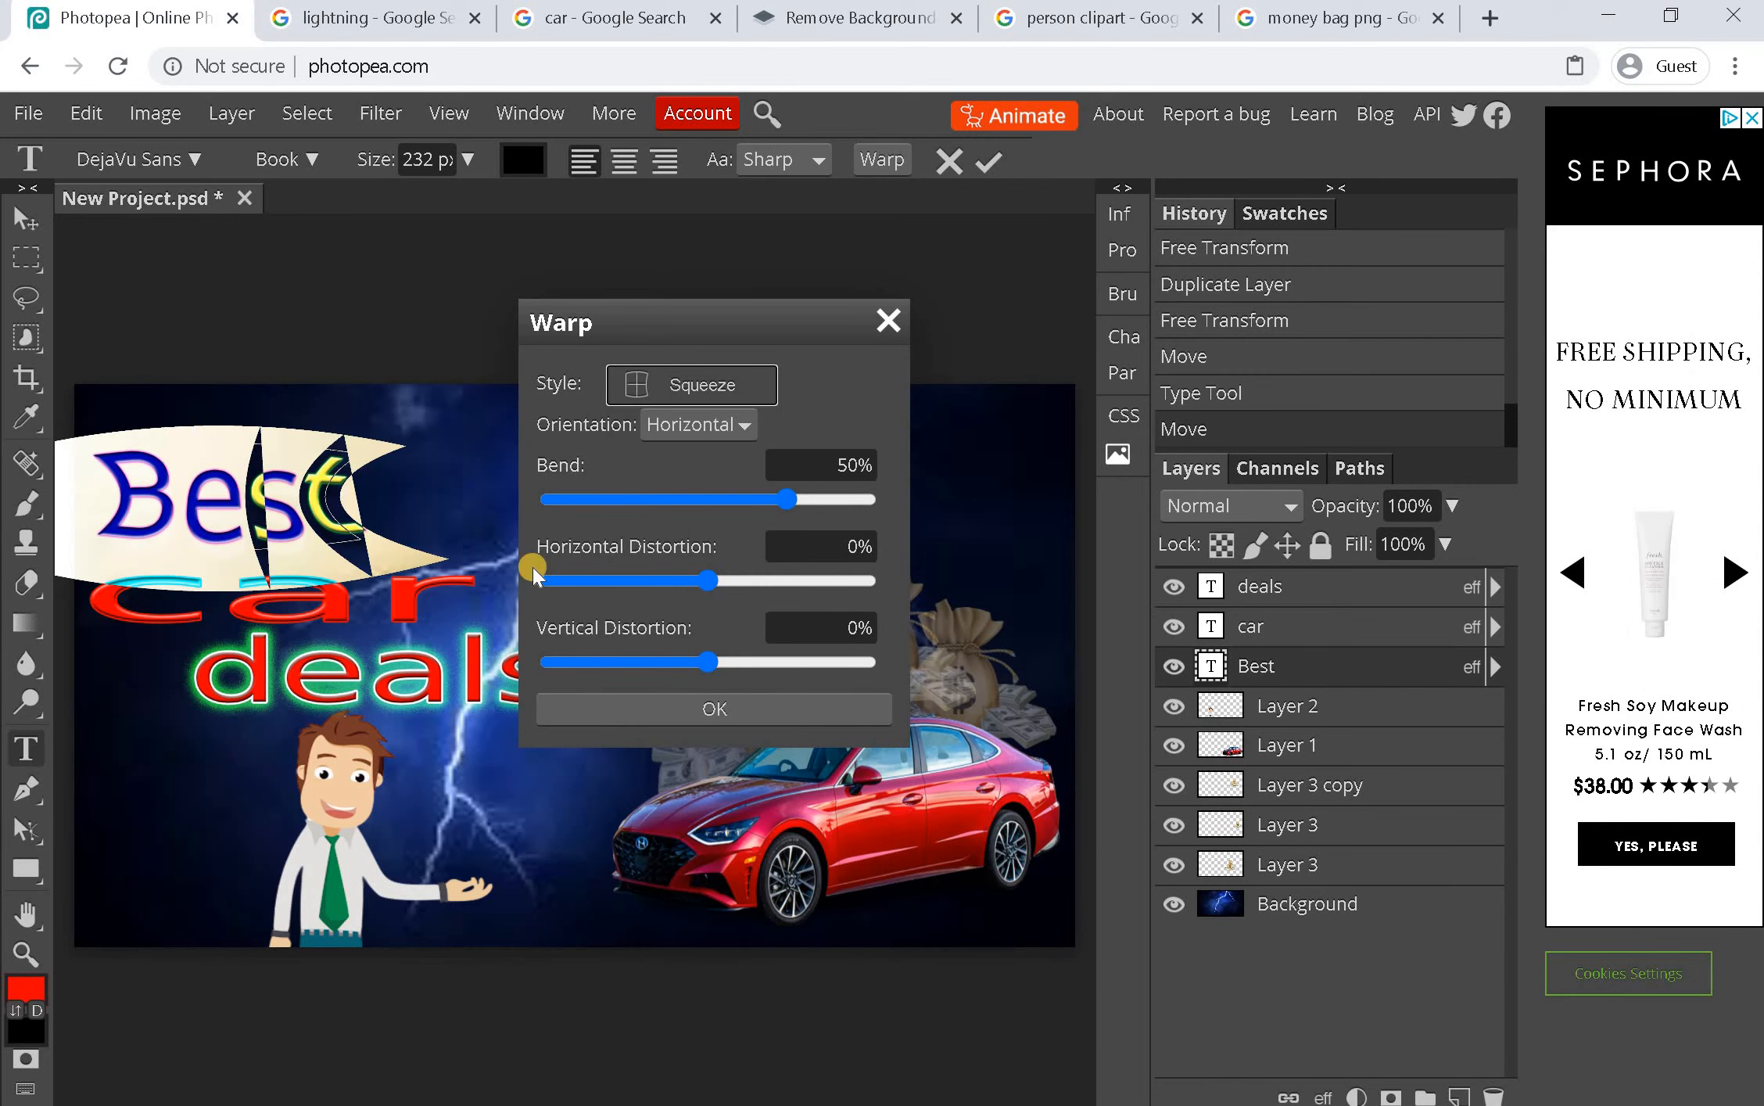
Warp the "Best" text with the Bulge style and move it up to the image's upper edge, clear of "car"
drag(768, 317, 859, 325)
click(757, 384)
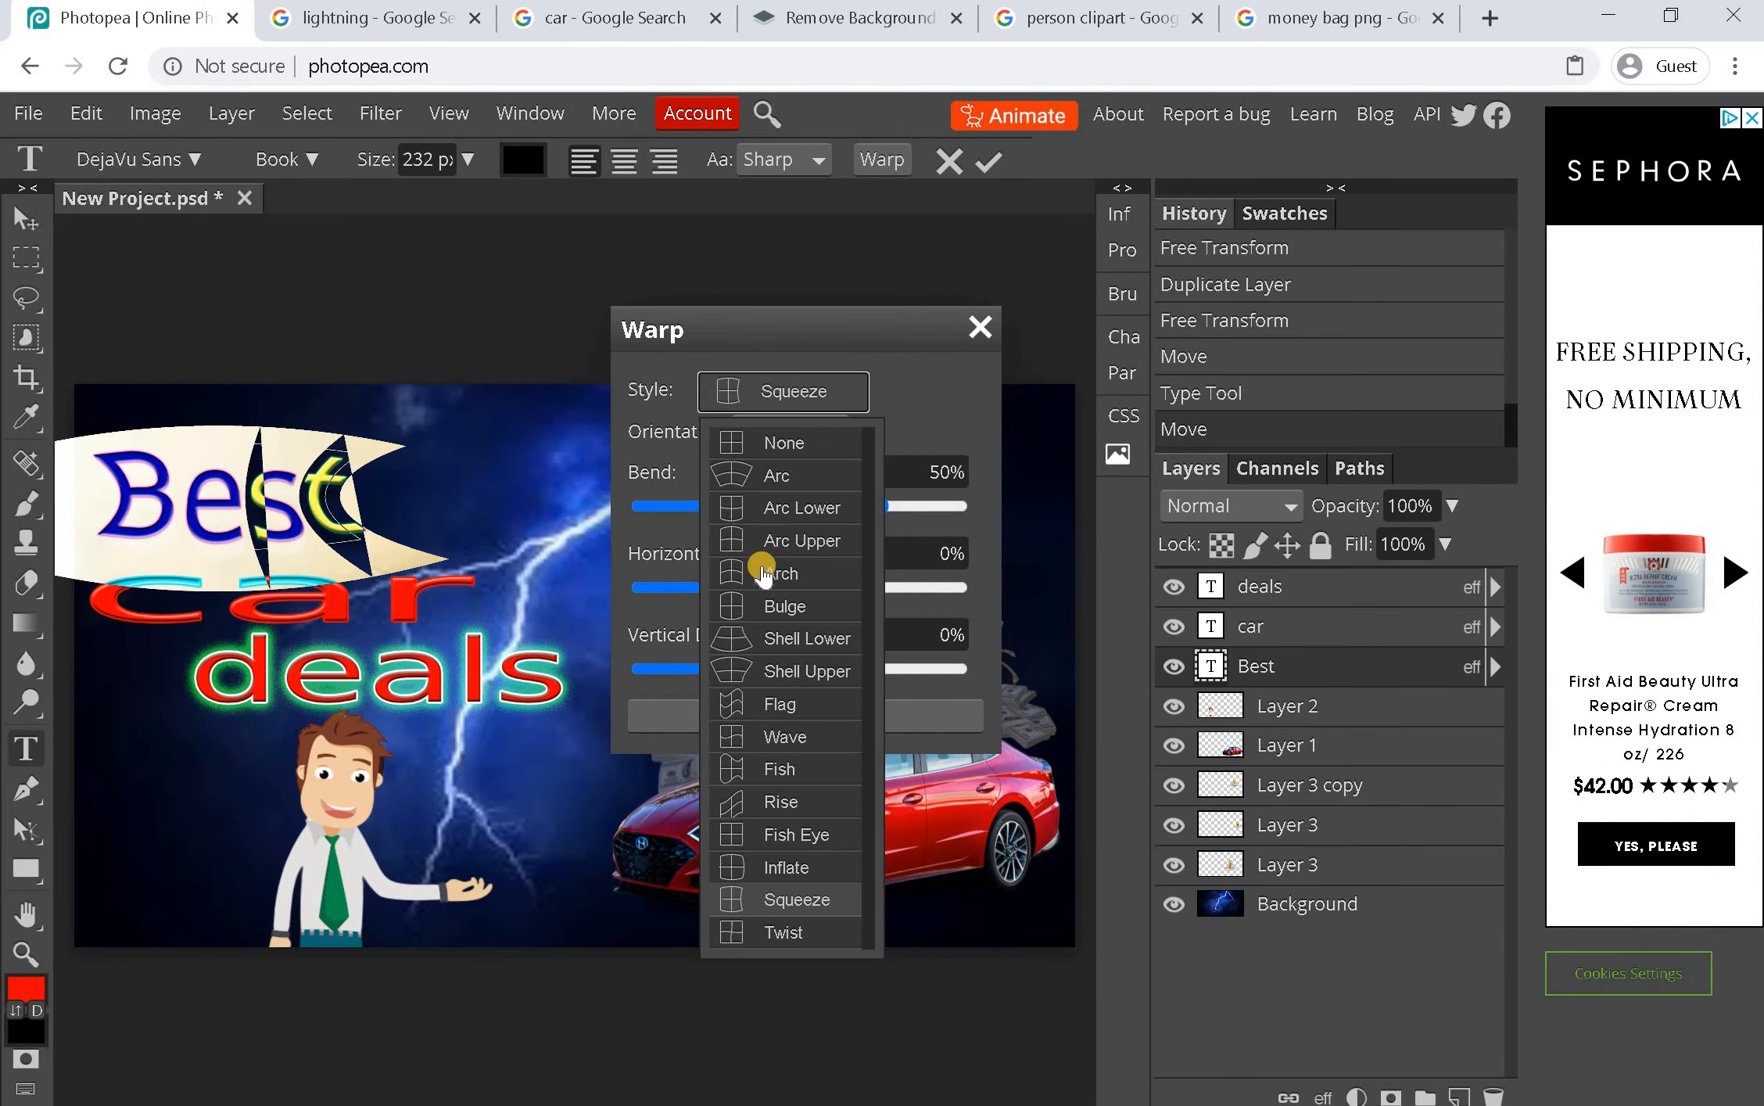
click(807, 598)
click(795, 728)
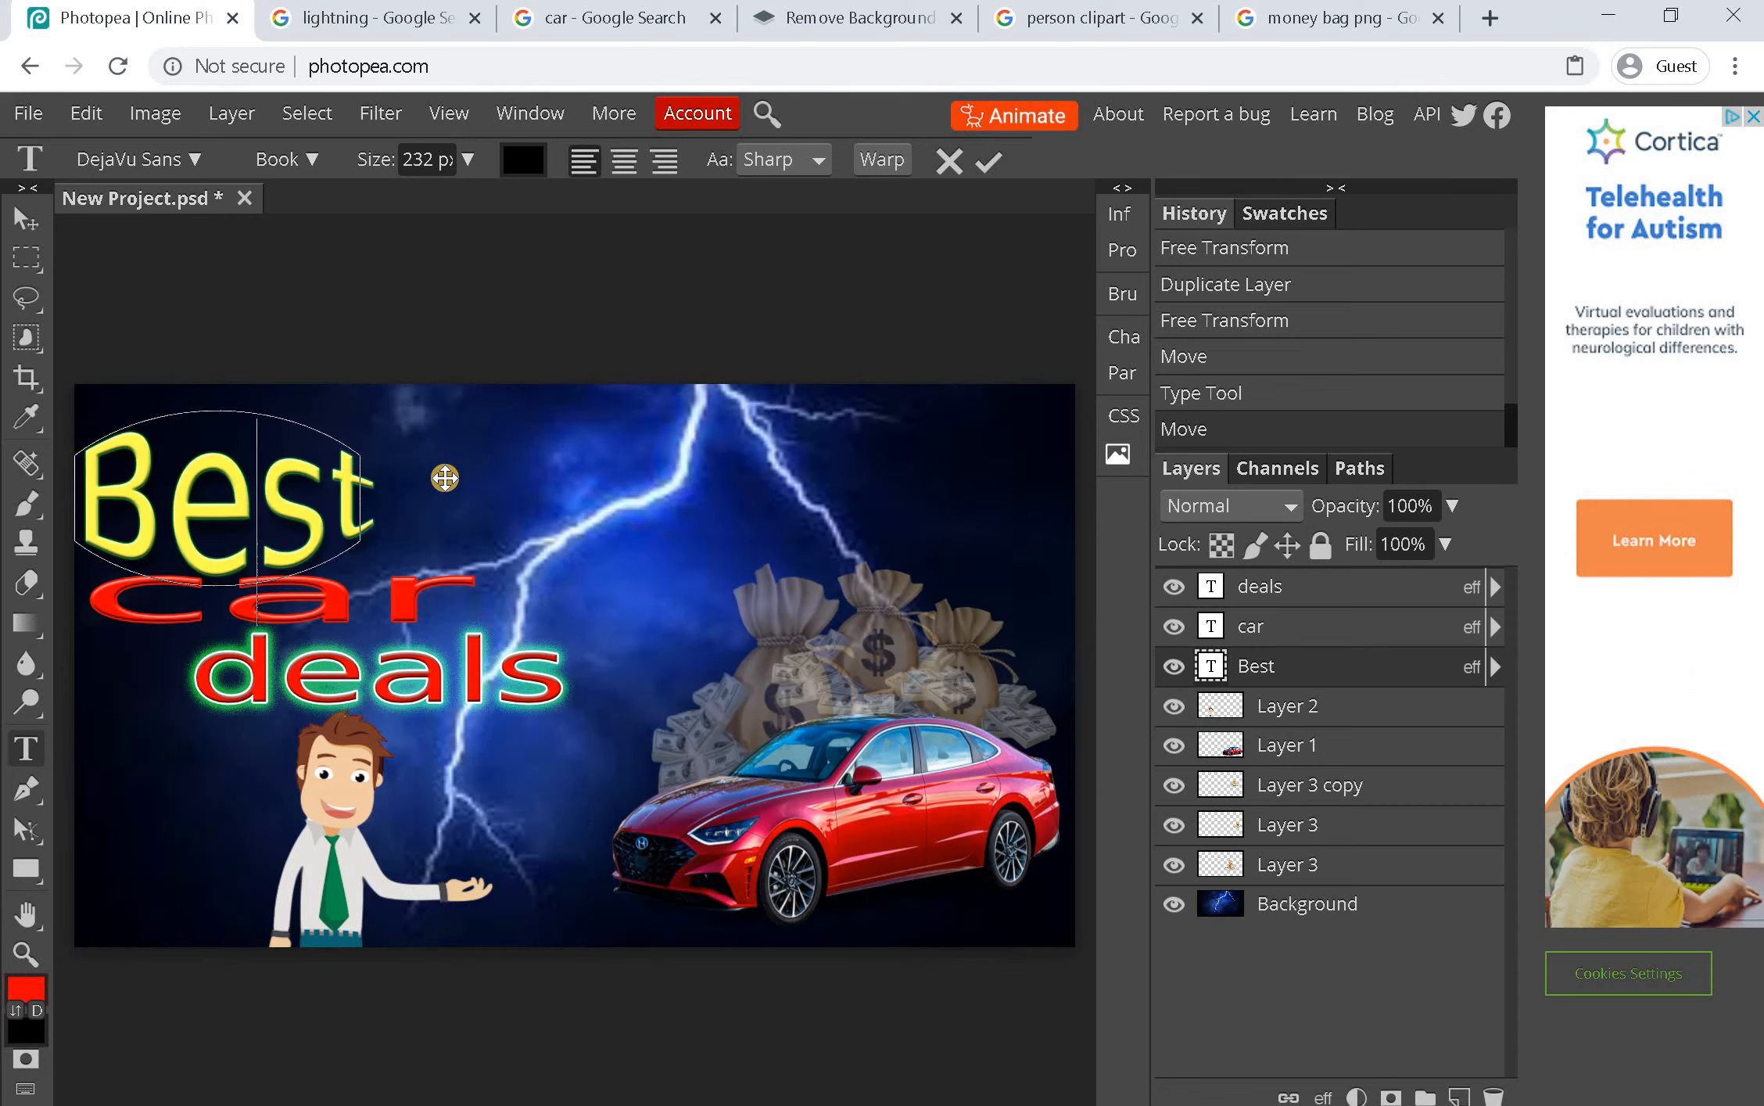
mouse_move(399, 629)
mouse_down()
mouse_move(379, 671)
mouse_move(386, 561)
mouse_move(399, 600)
mouse_up()
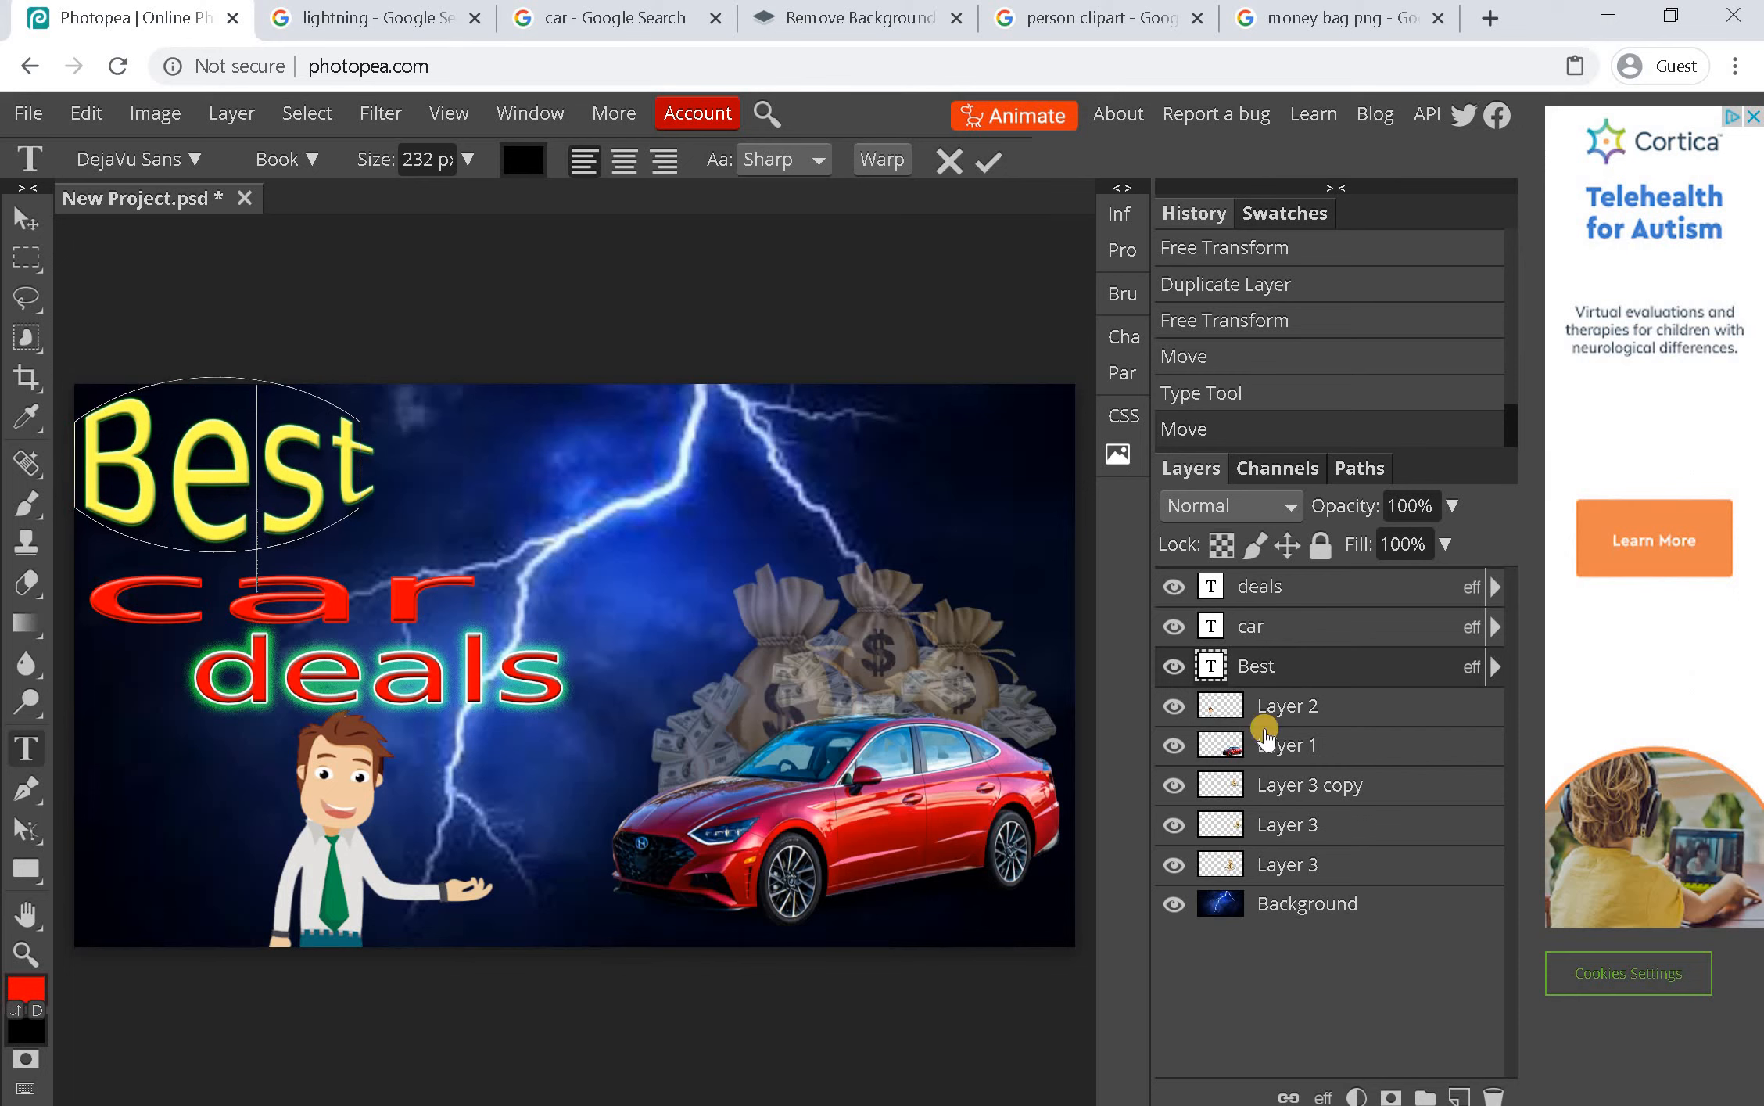
click(1247, 630)
key(v)
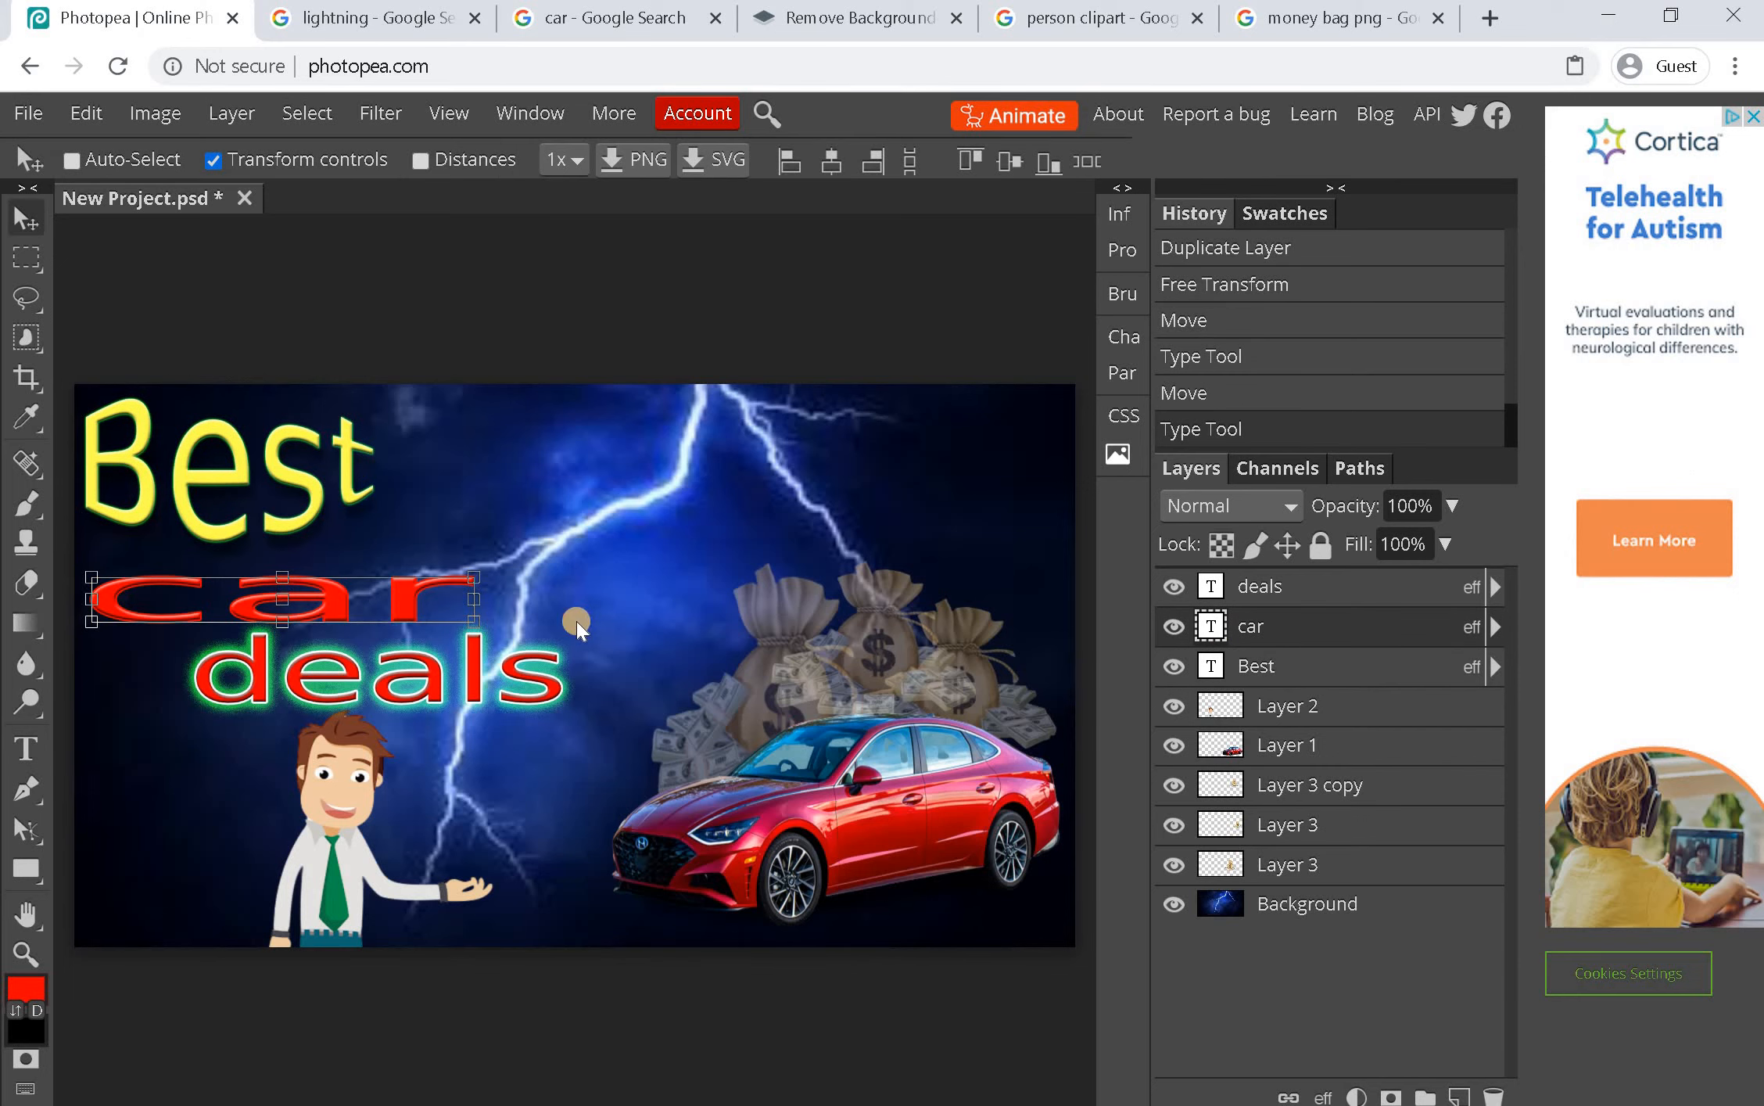
Try the Shell Upper and Twist warp styles on the "car" text and undo the applied warp
double_click(345, 608)
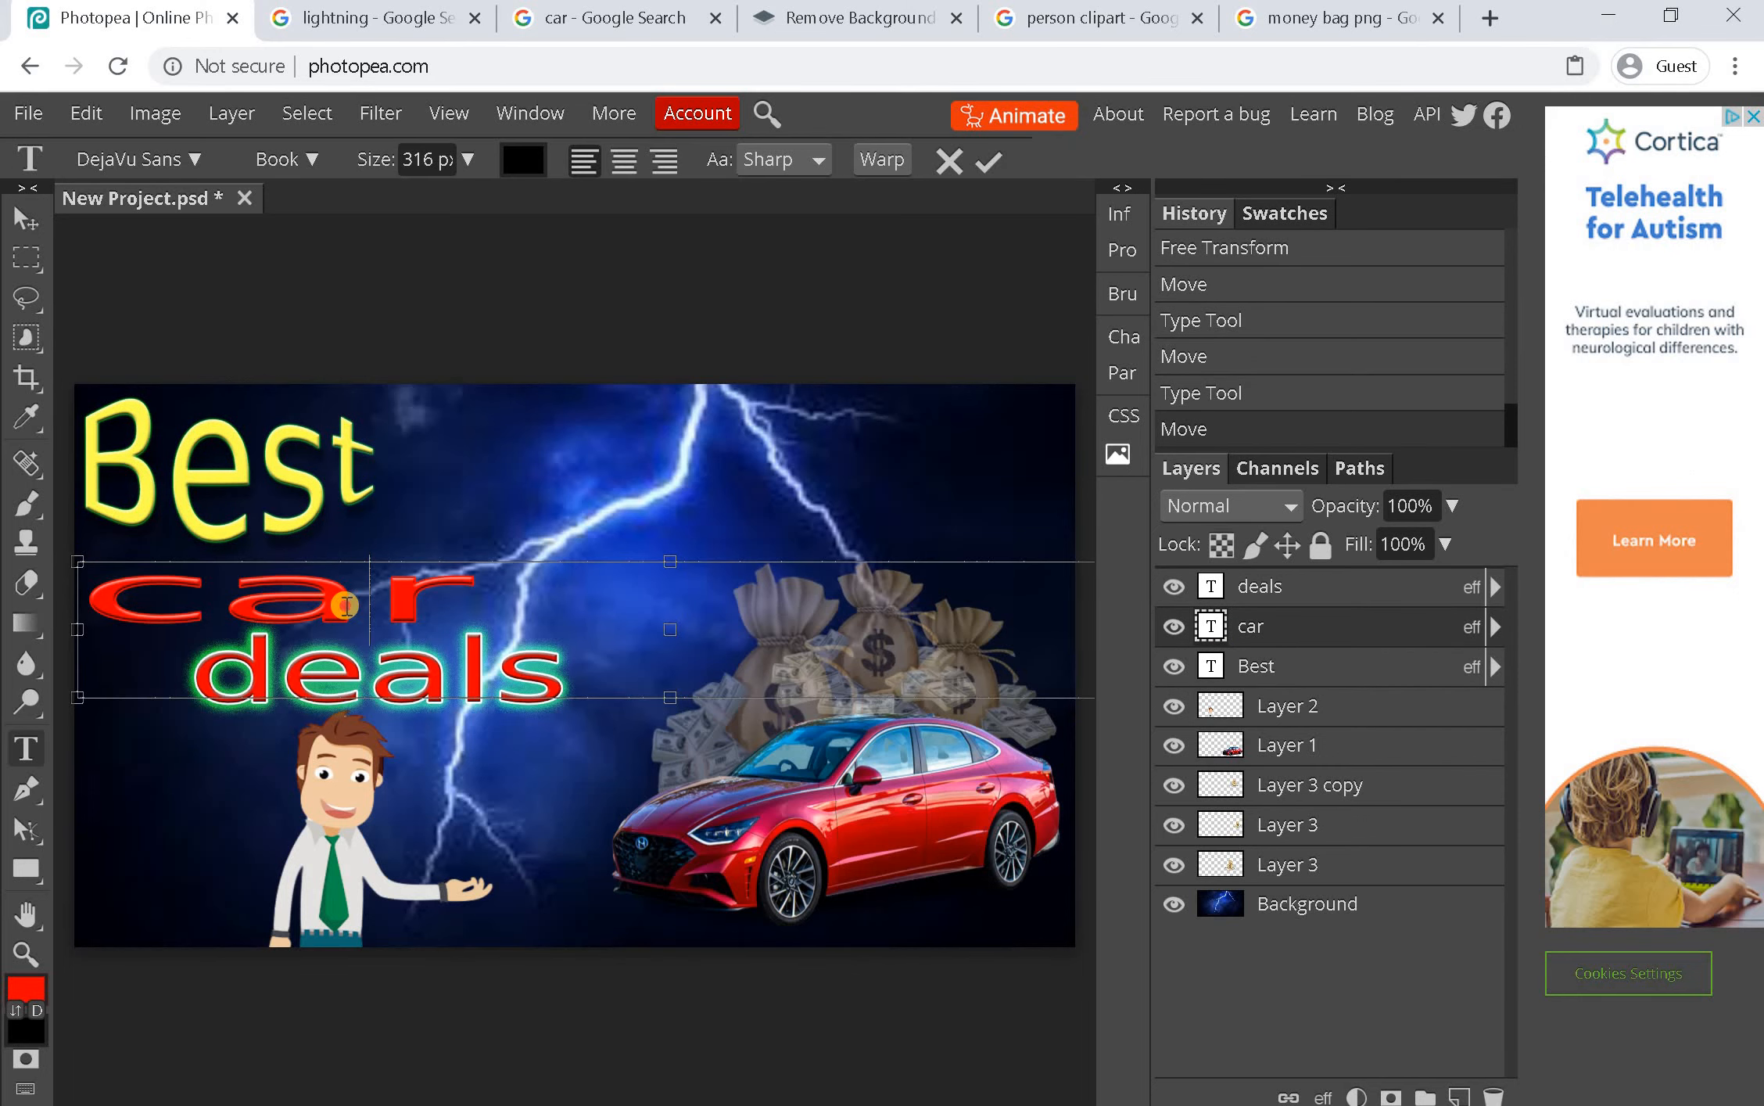
click(877, 160)
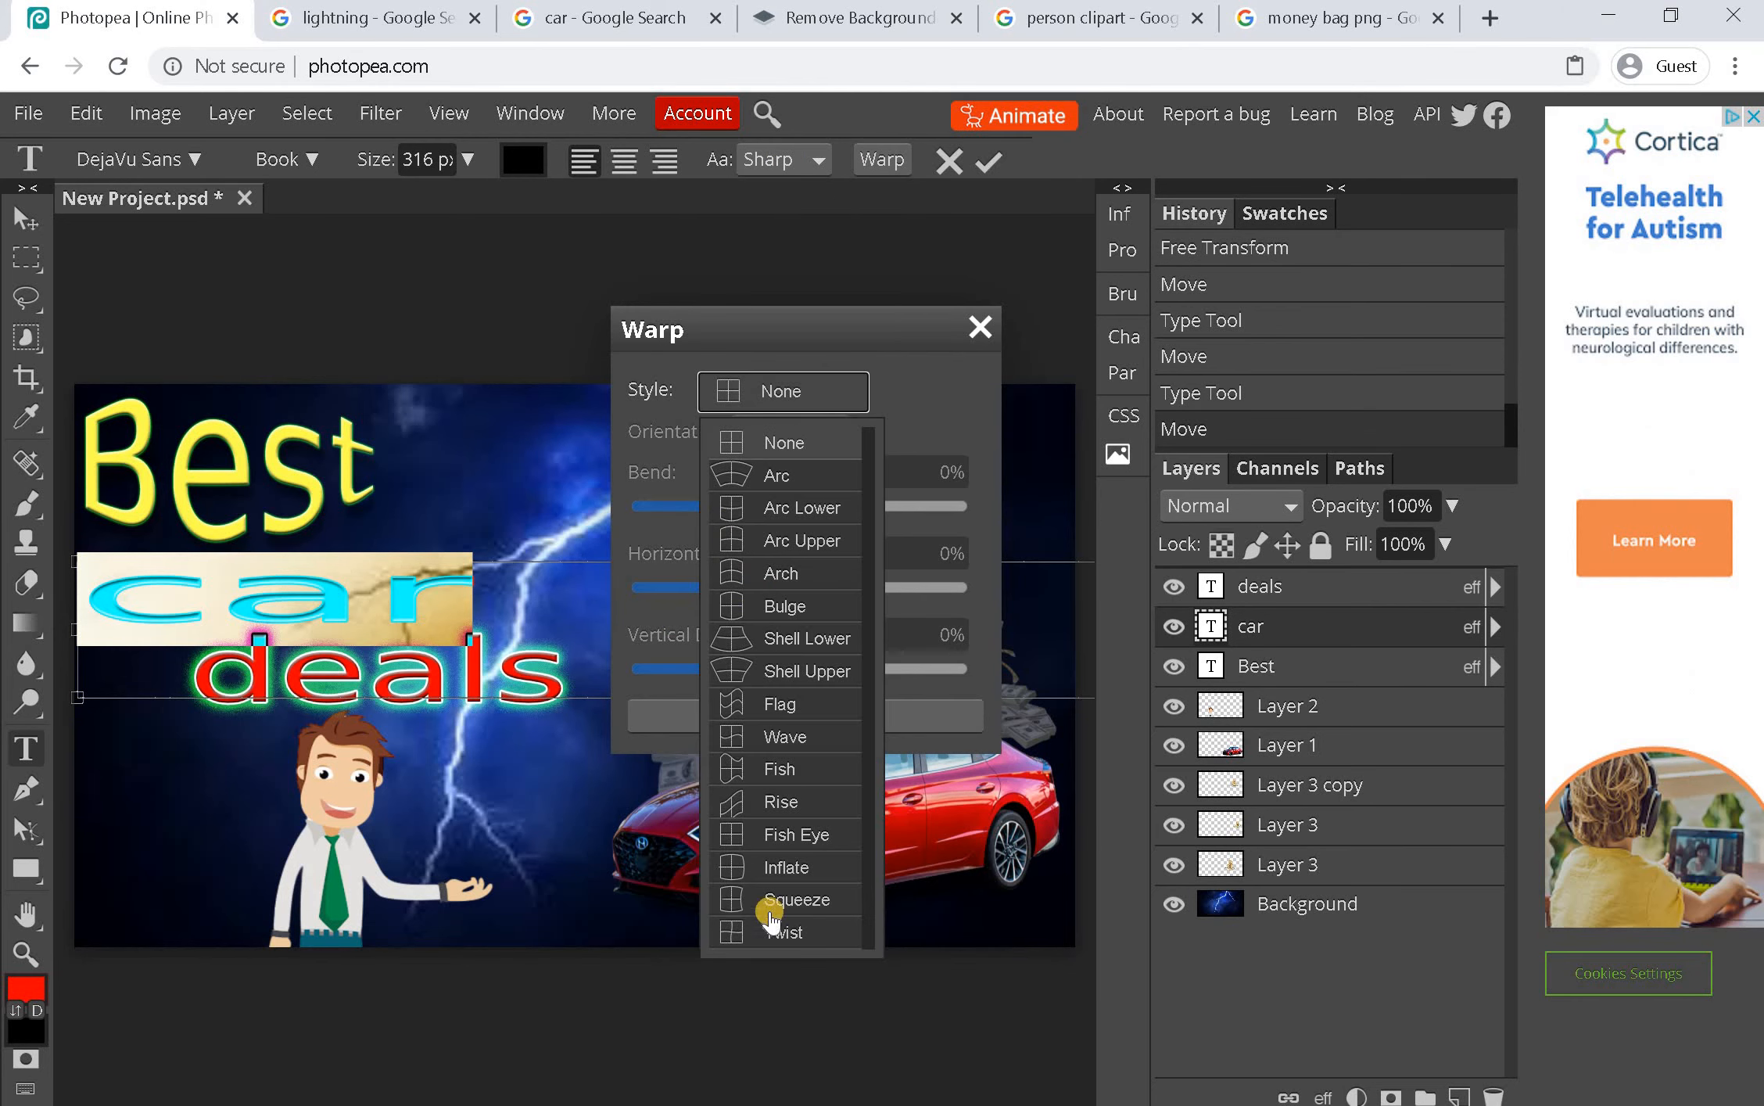
click(779, 670)
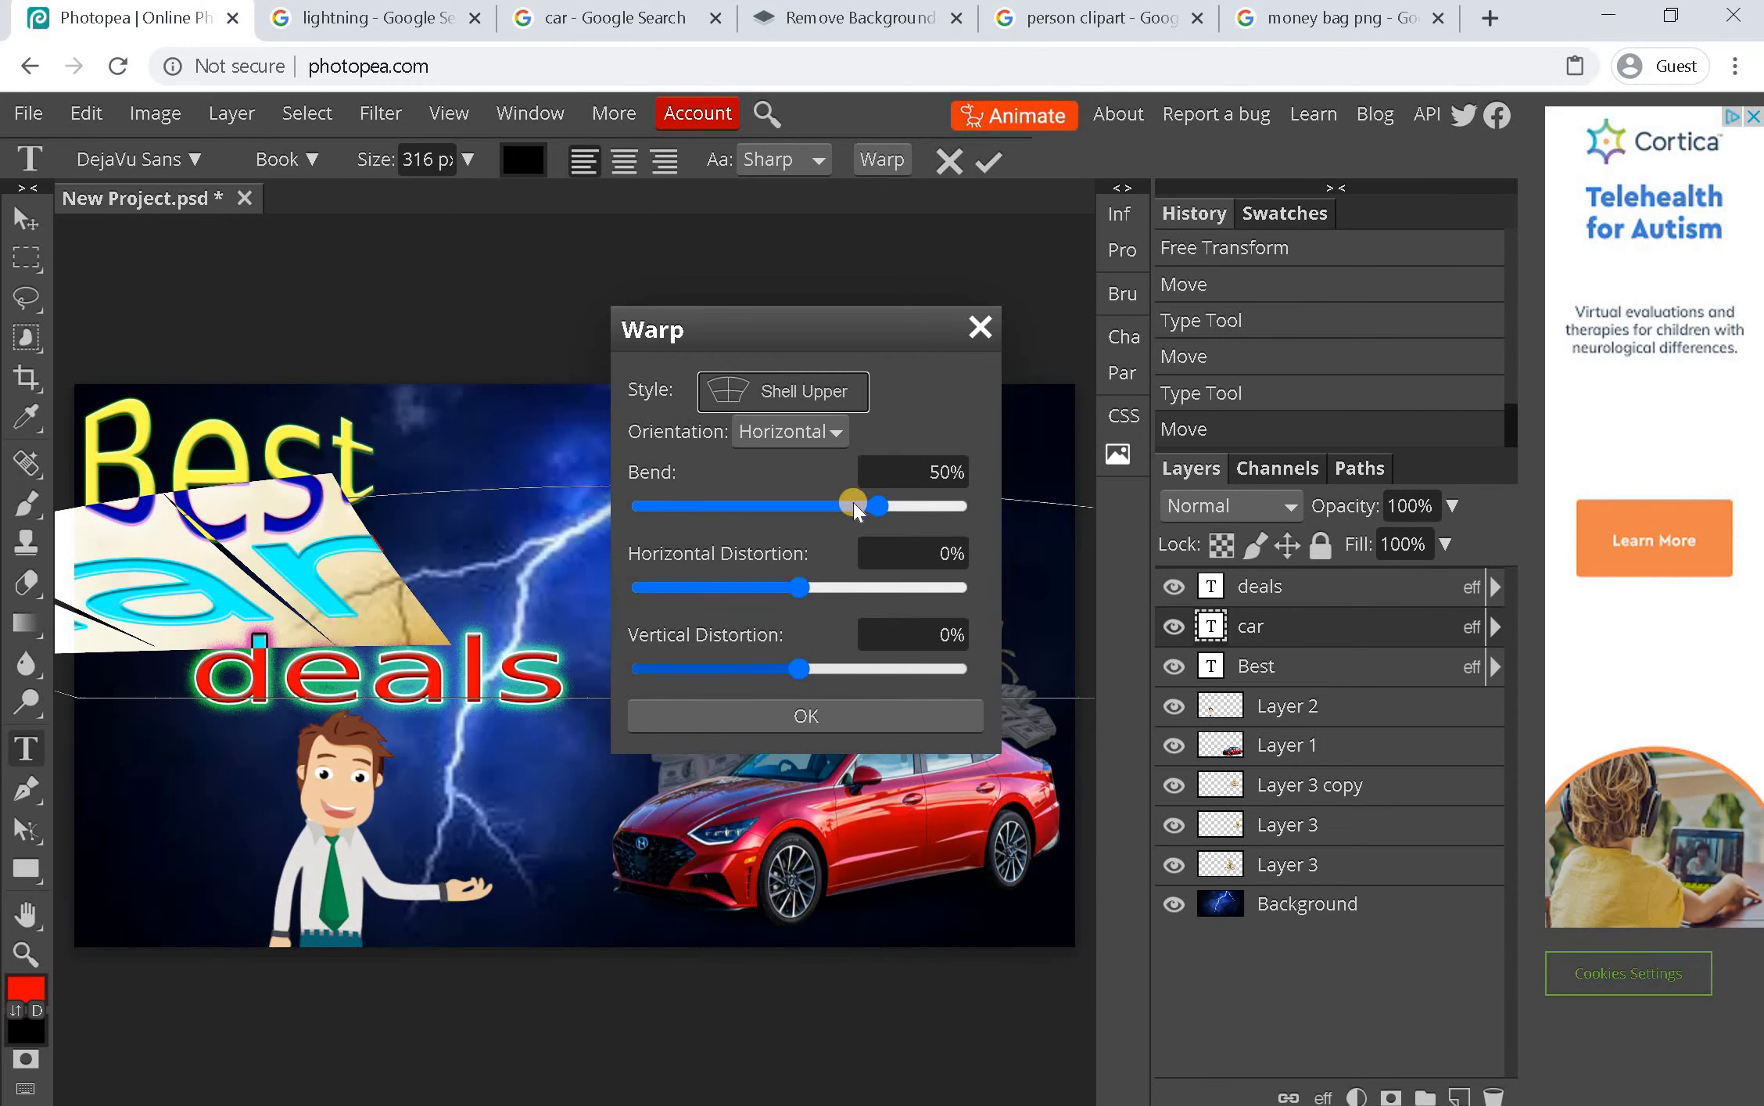
click(773, 402)
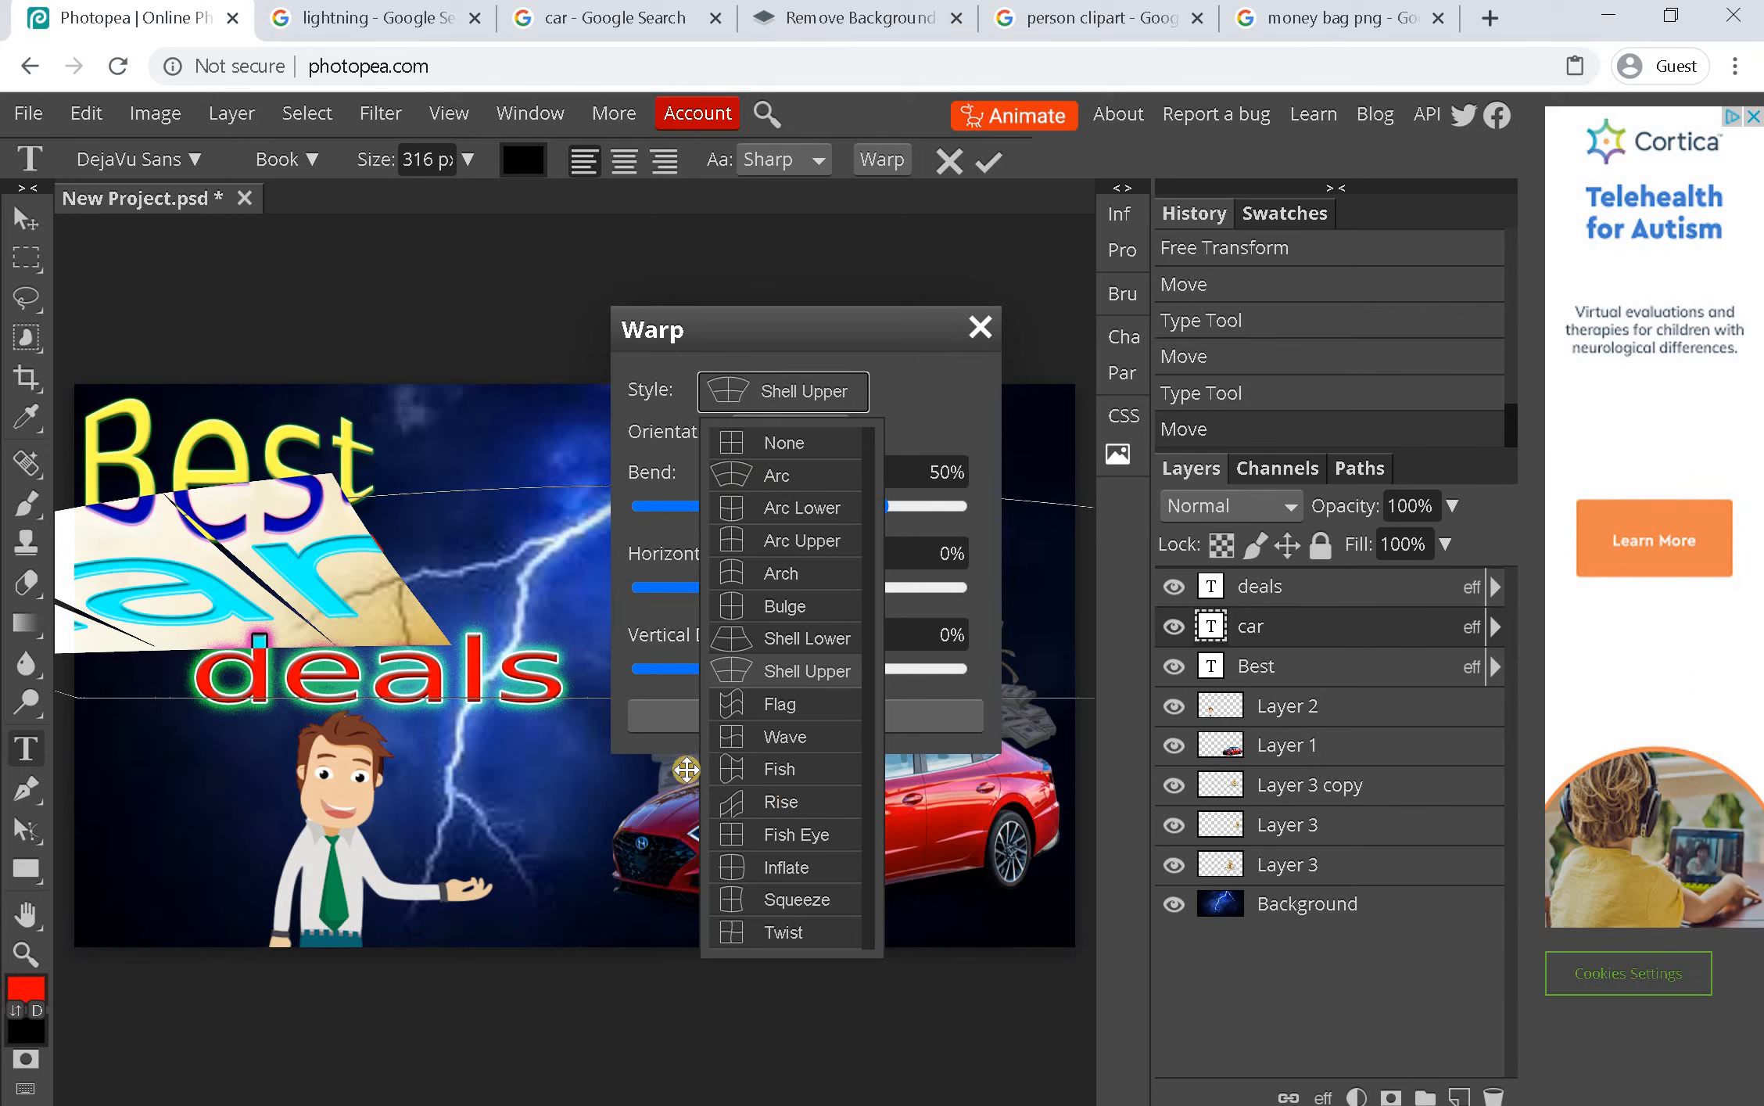
click(786, 930)
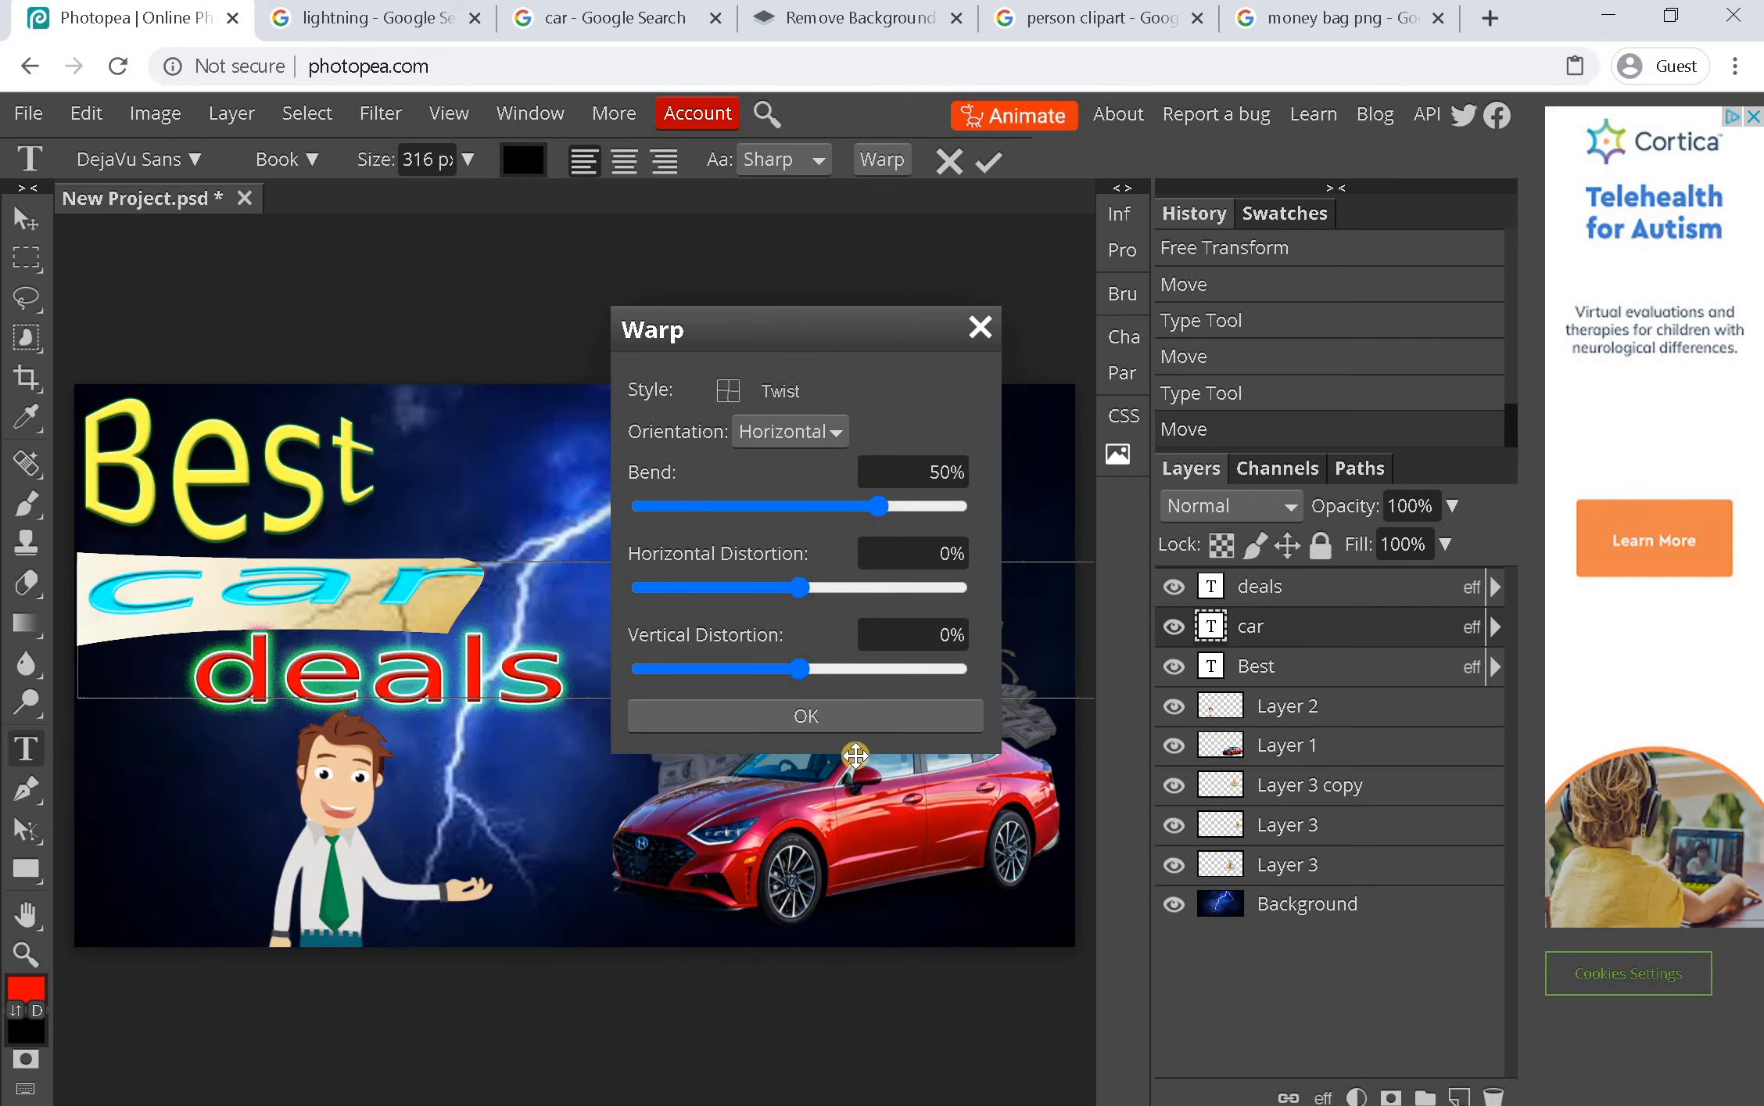
click(809, 715)
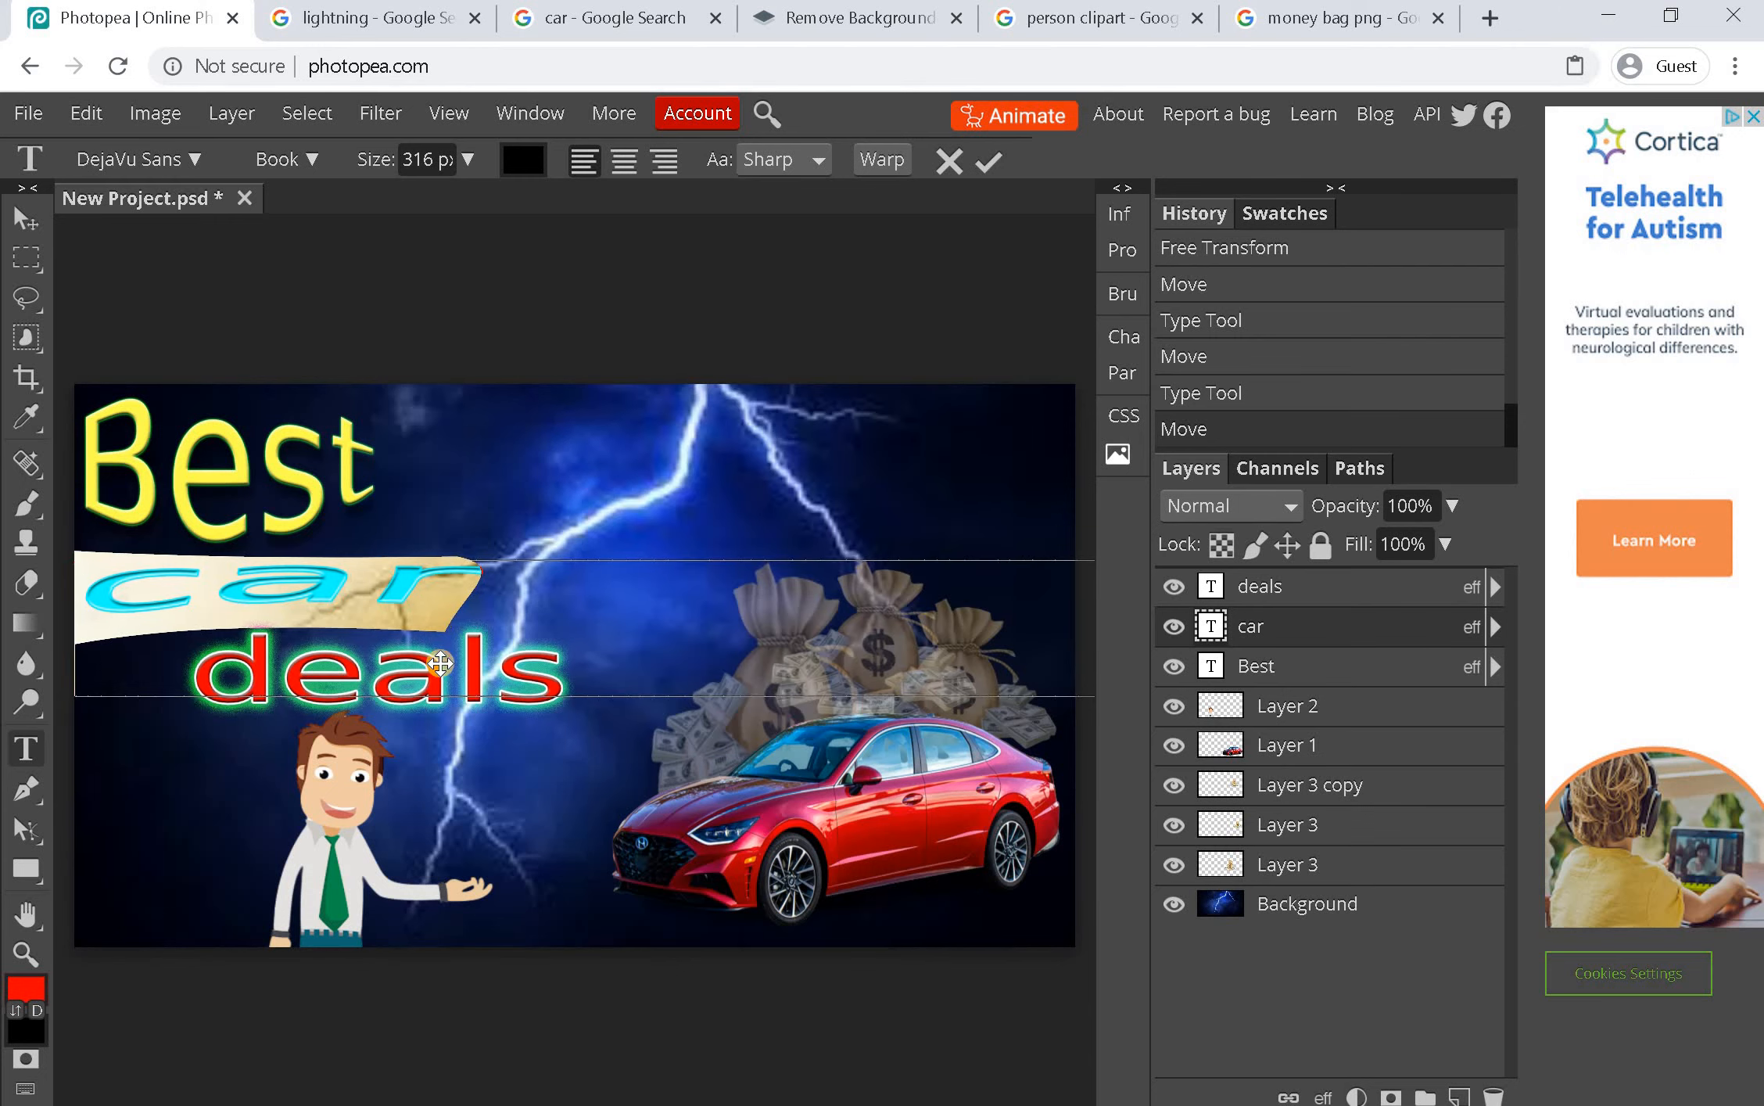
click(1380, 754)
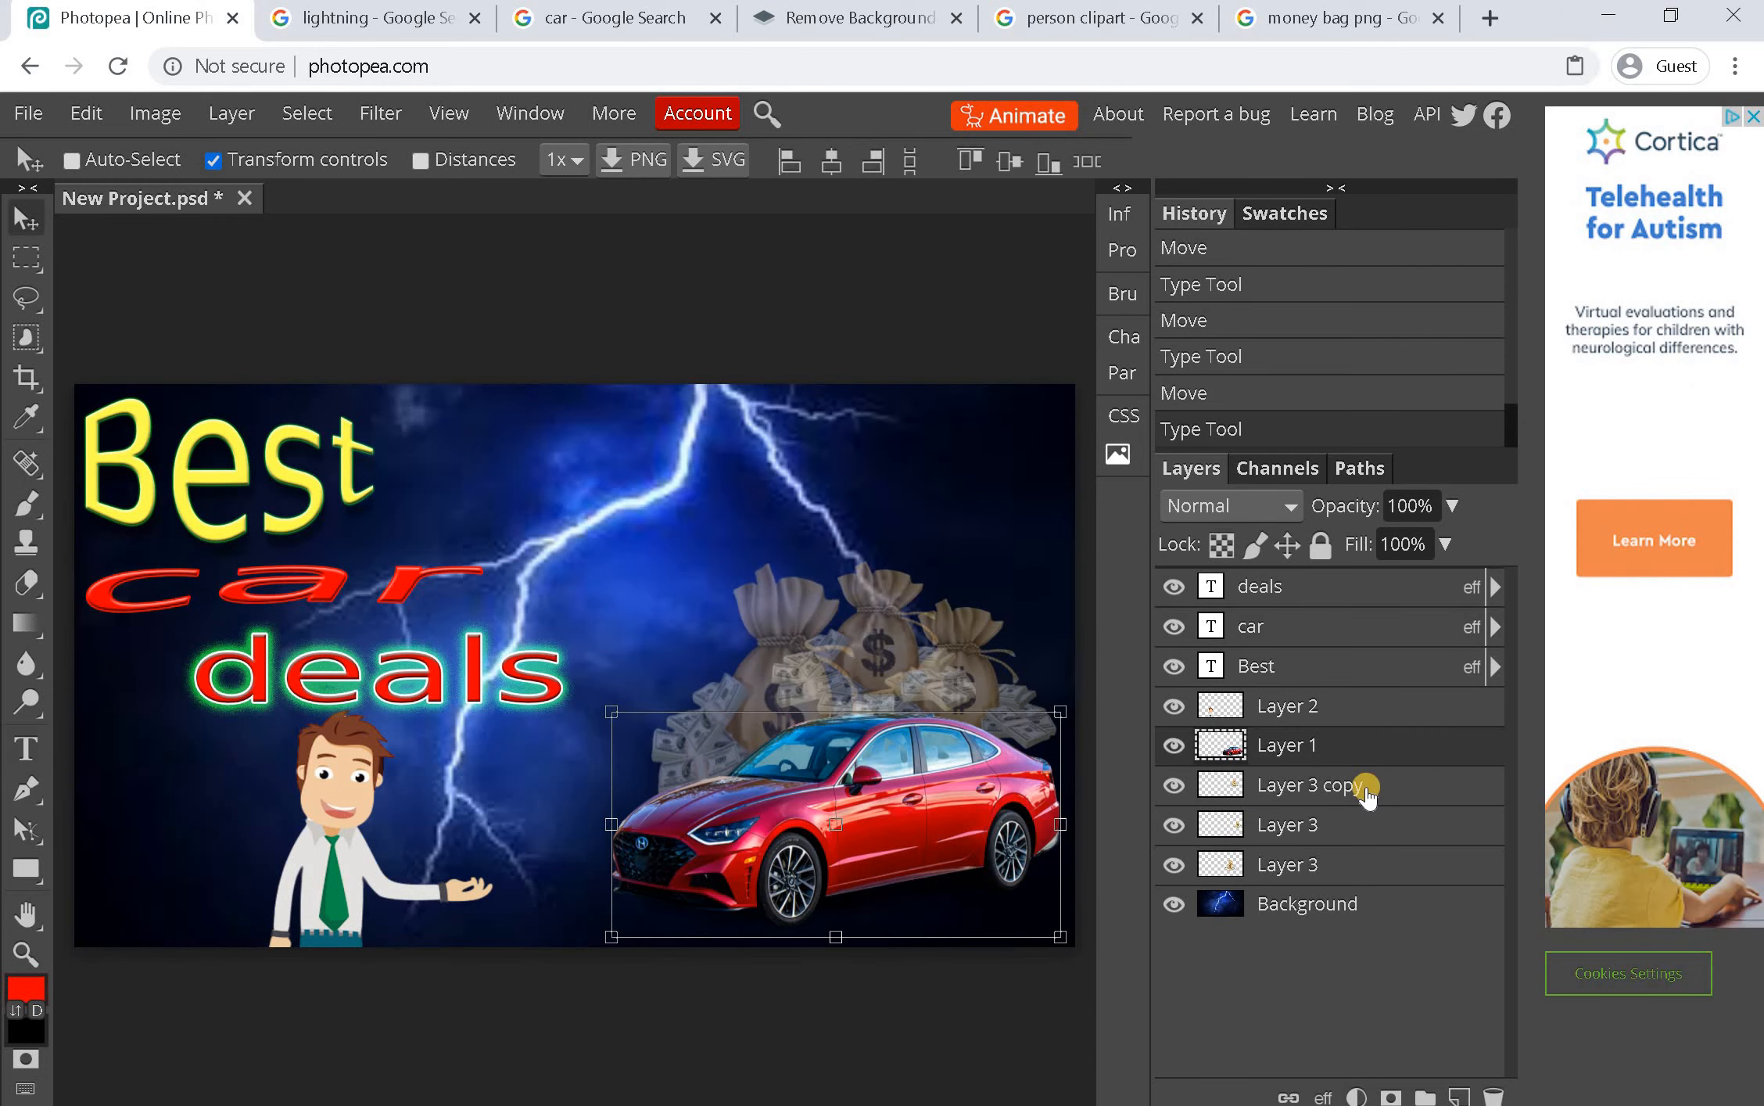
key(ctrl+z)
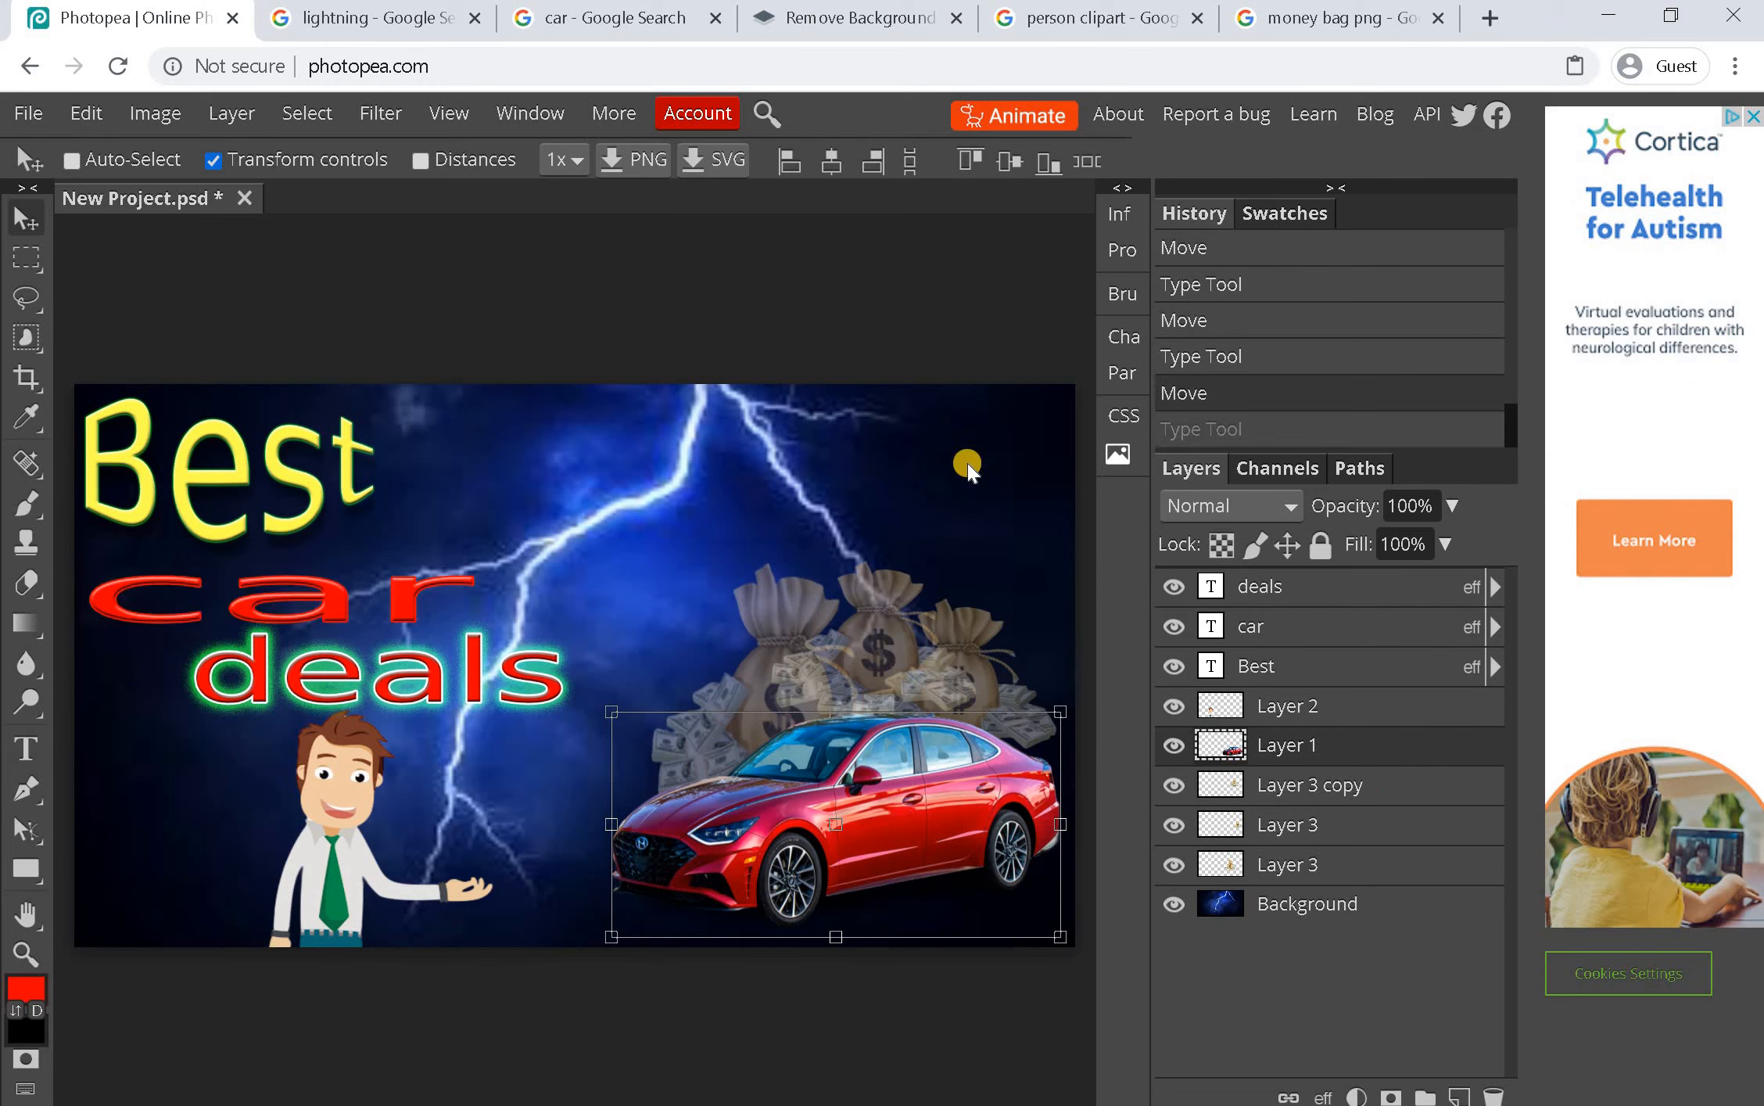
drag(681, 575, 679, 573)
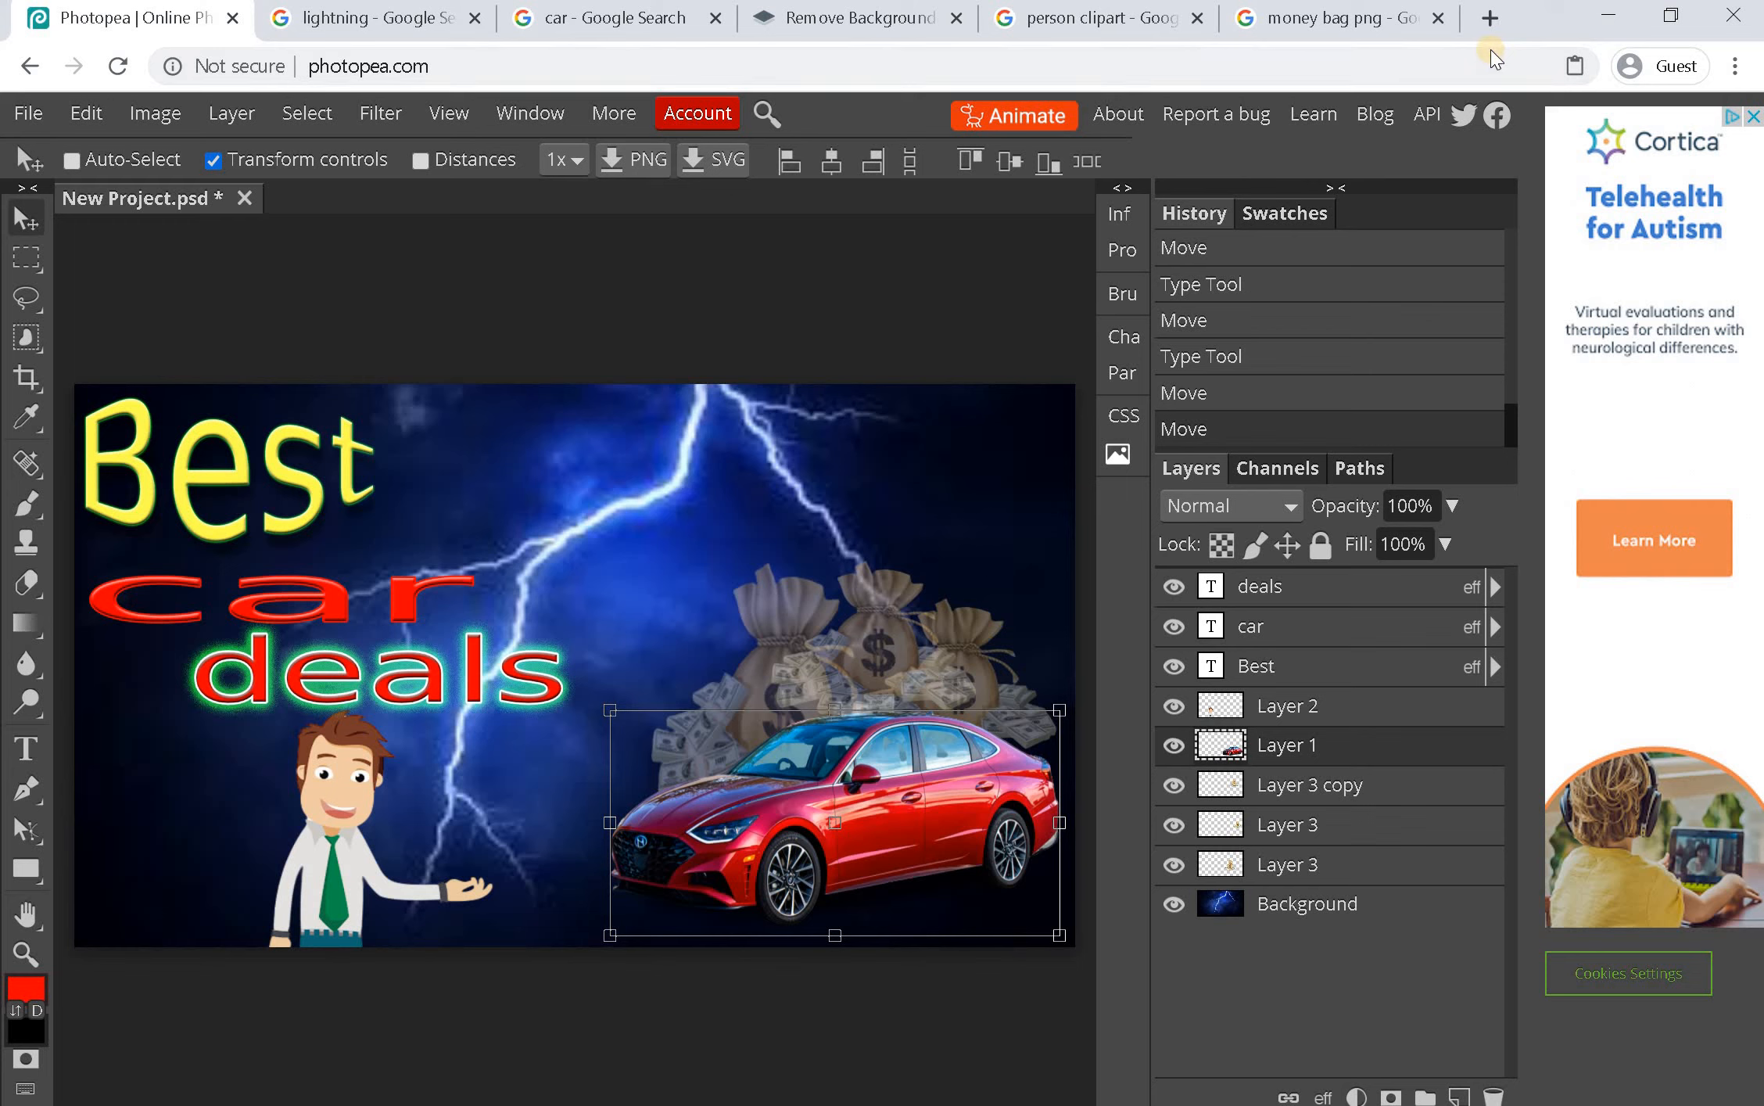
click(1267, 784)
click(1215, 625)
click(1214, 584)
click(1232, 747)
click(1231, 822)
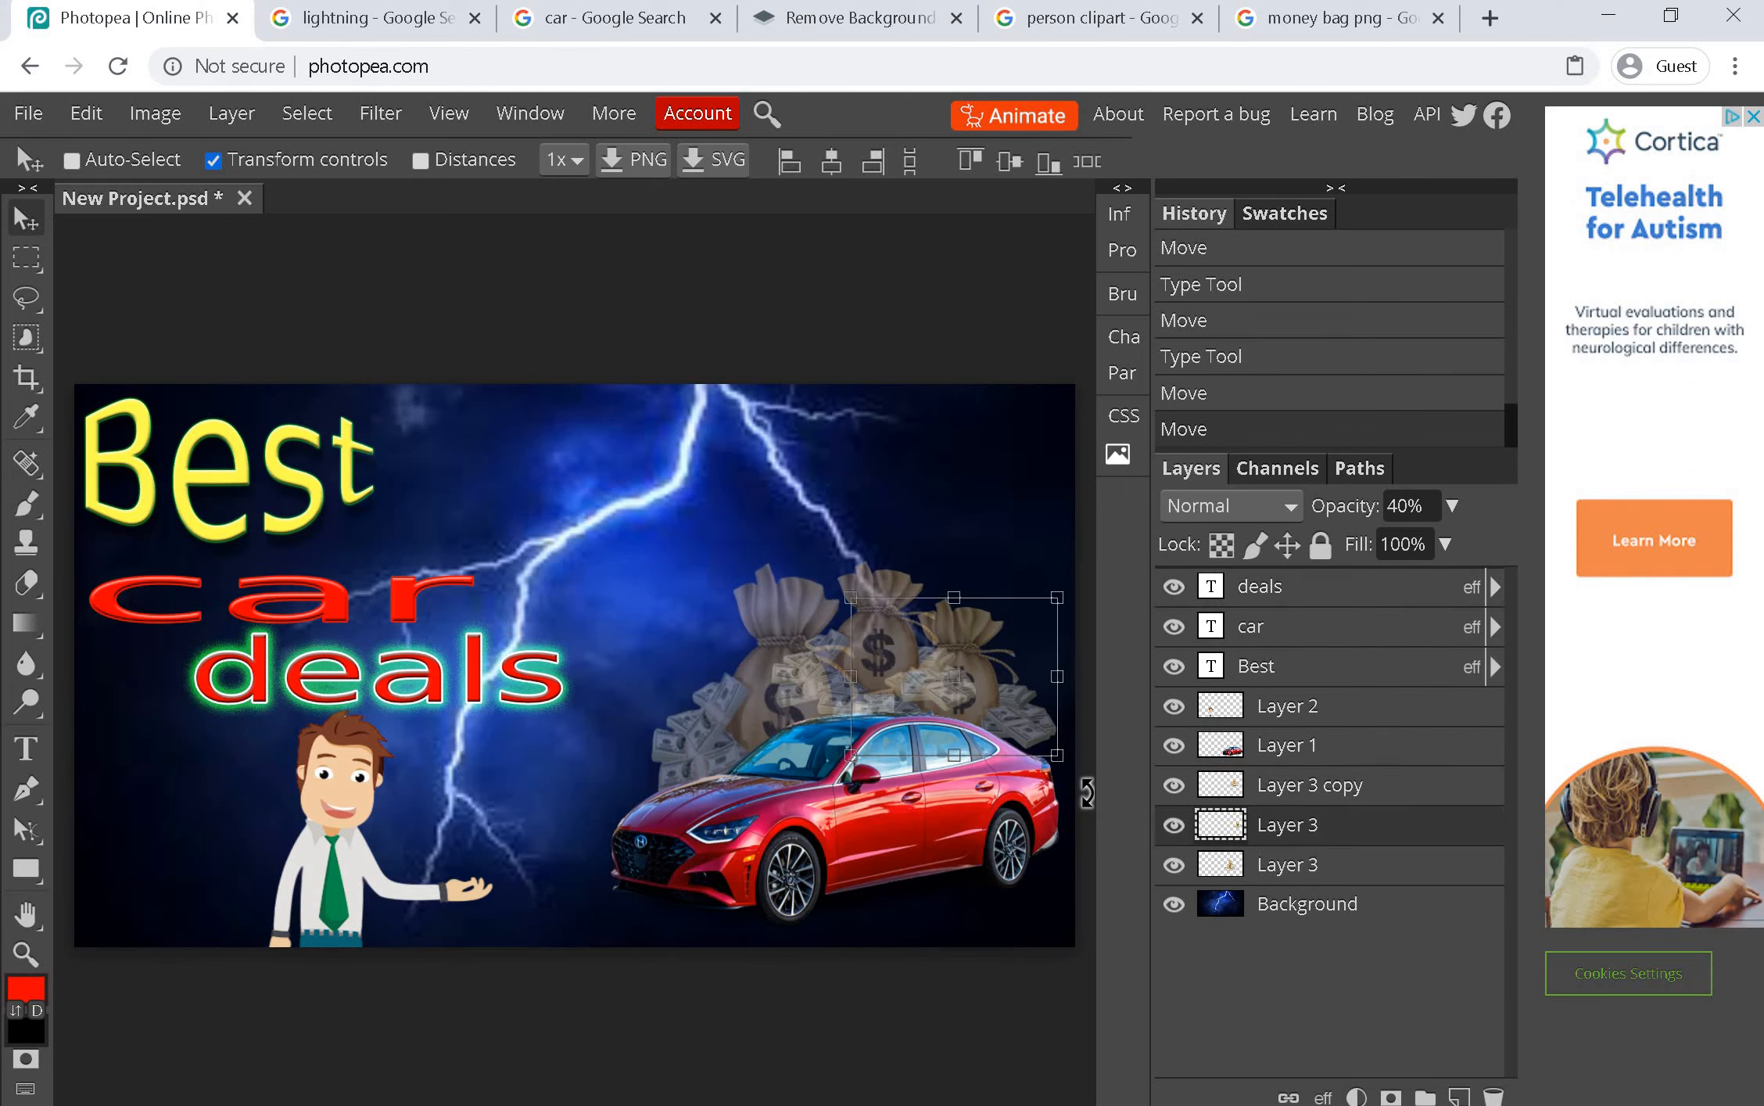
Search Google for "money png" in a new browser tab
click(1485, 28)
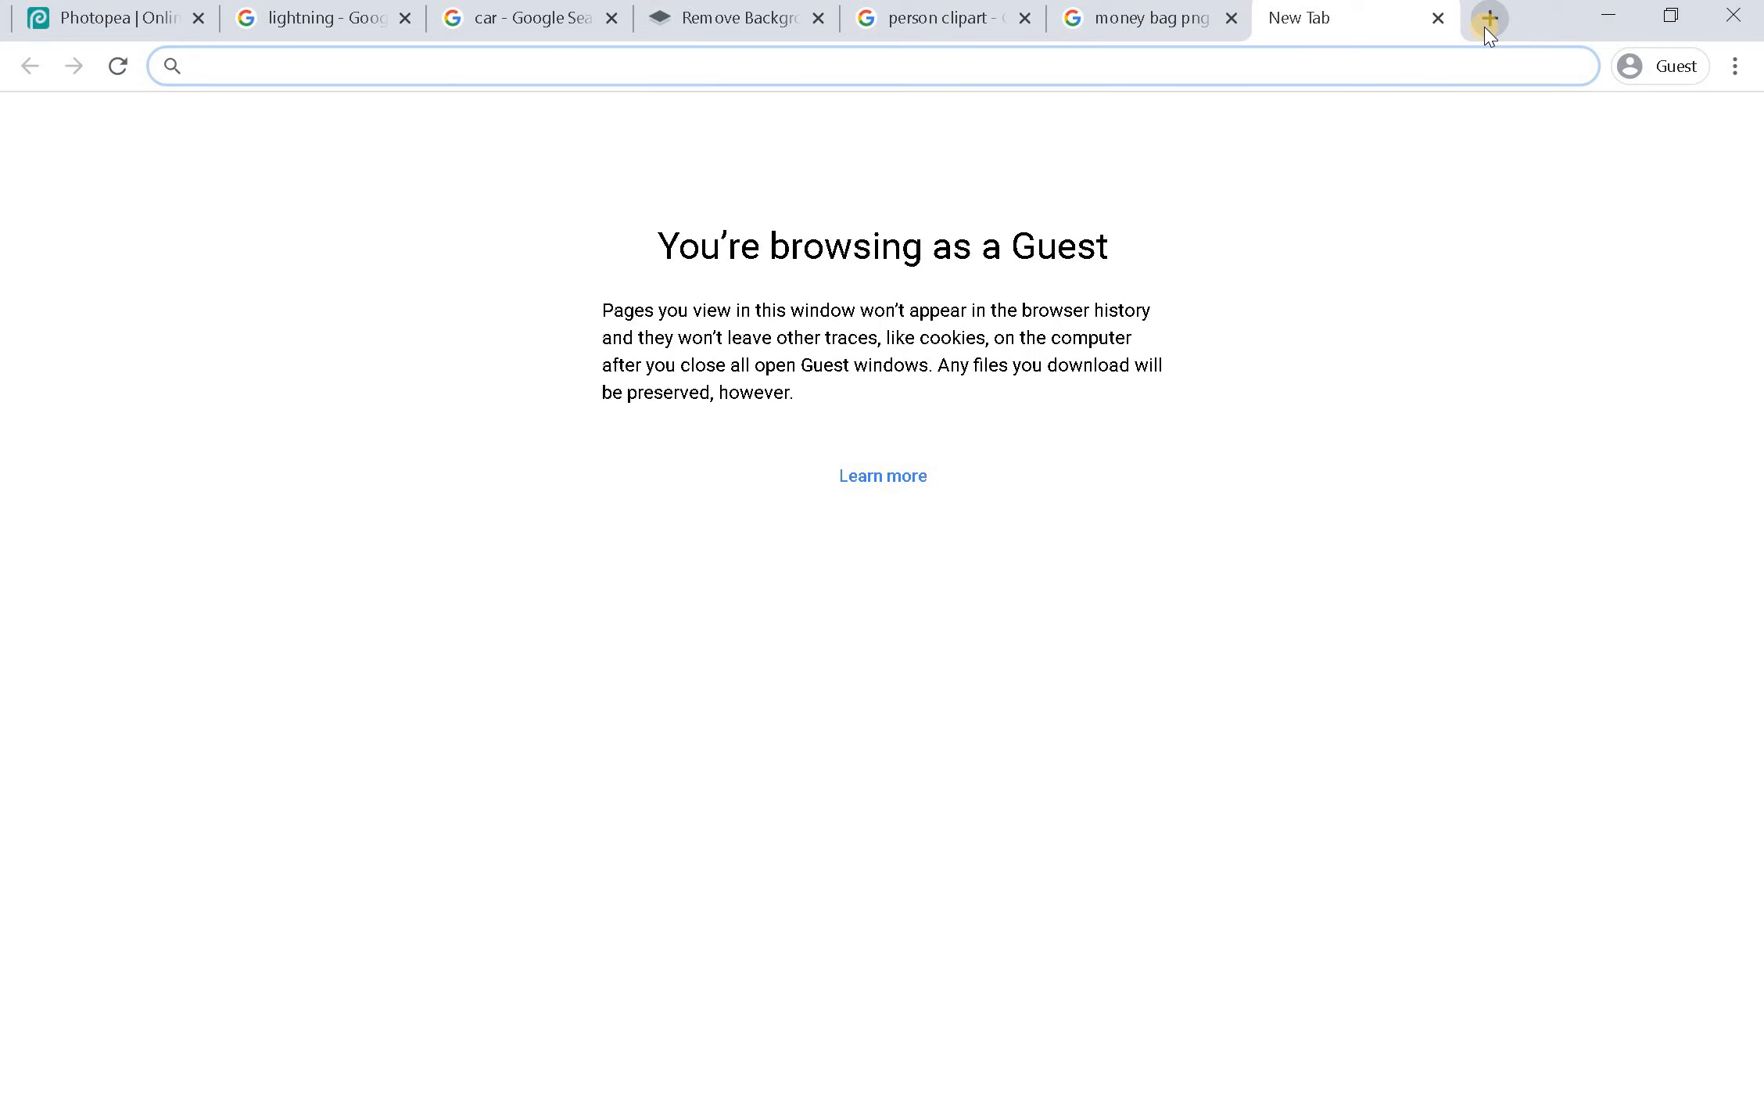
text(money)
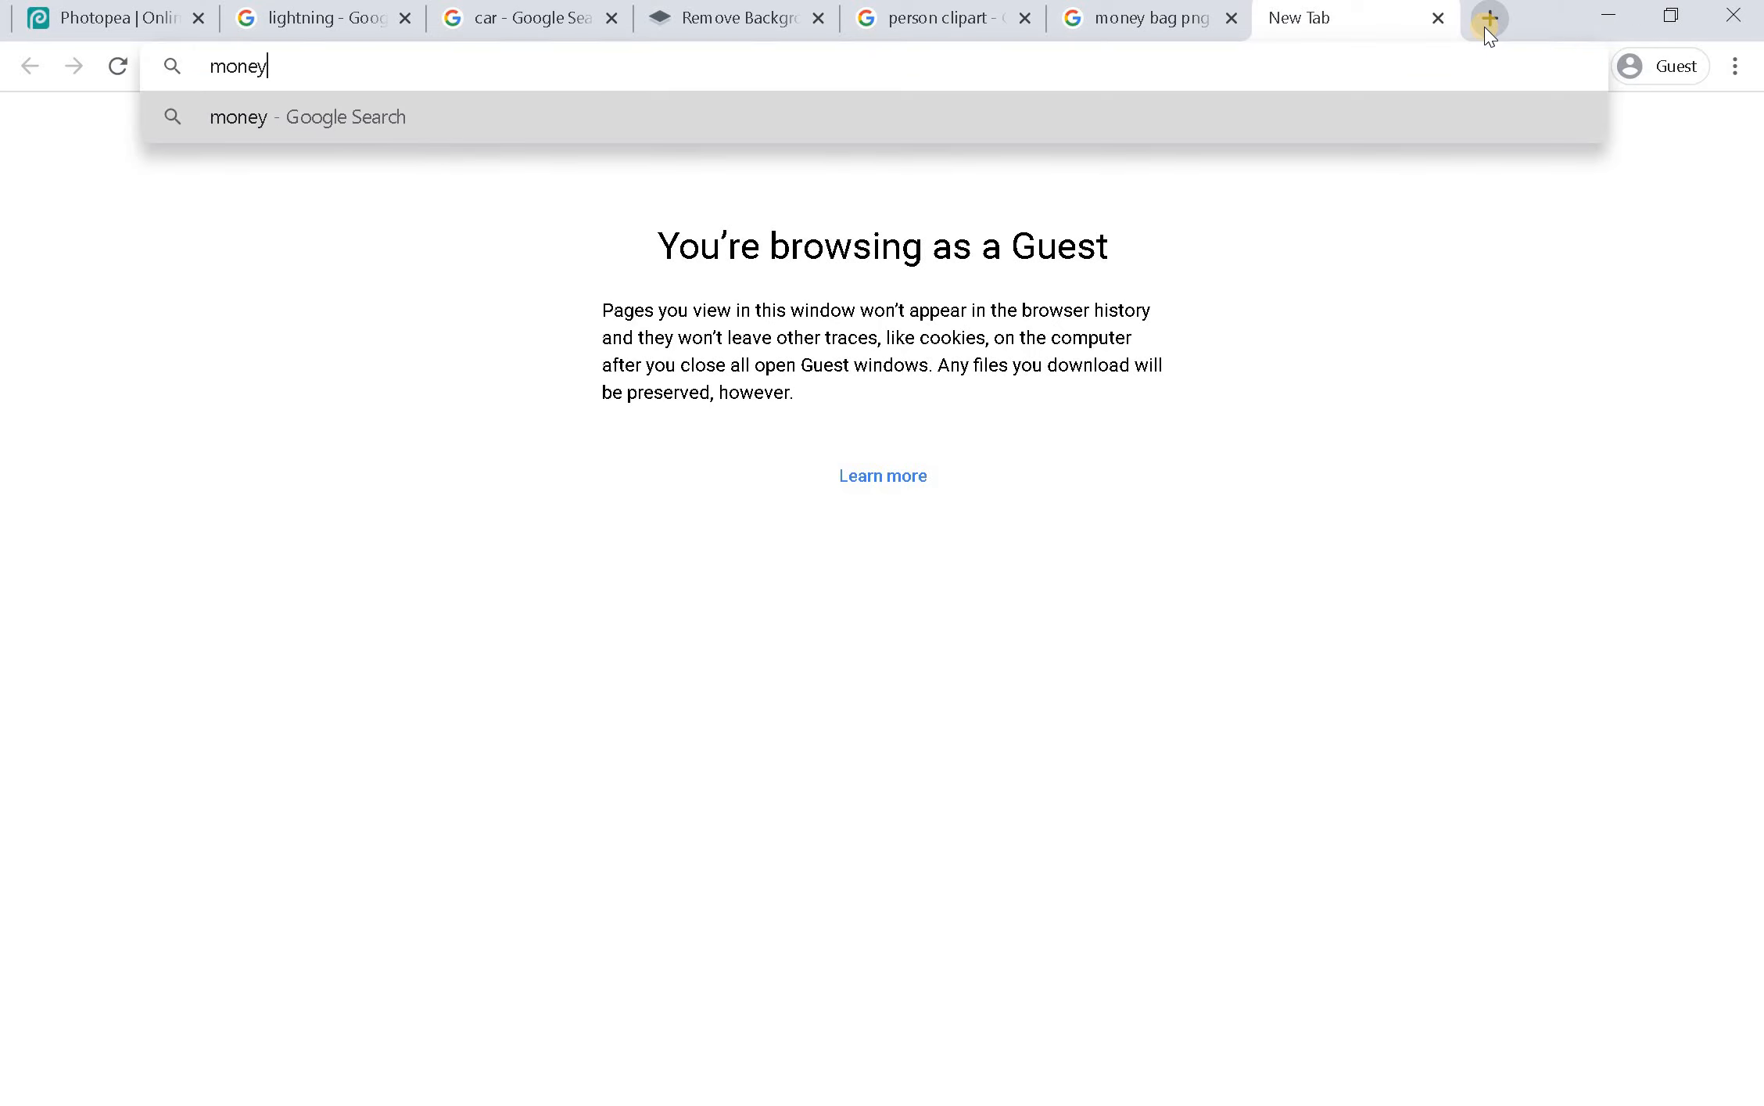
text( png)
key(Return)
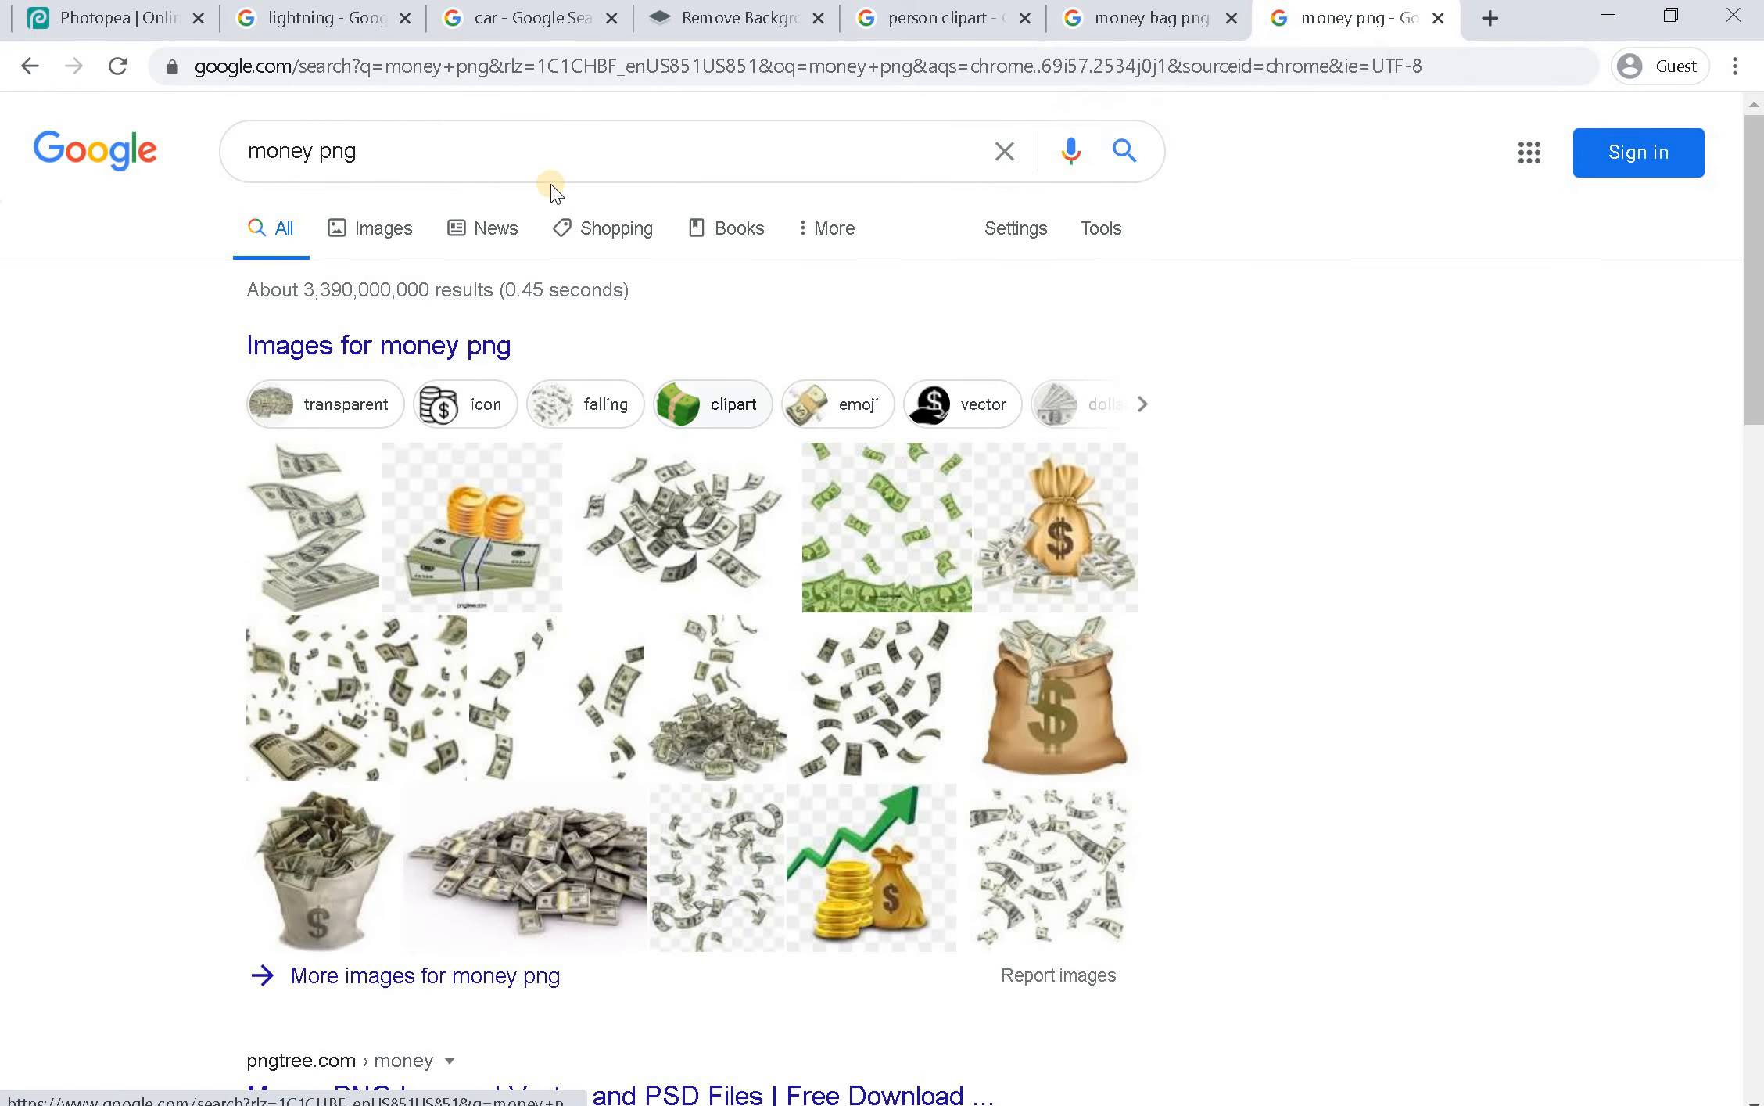
Replace the Google query with "emoji" and show its image results
click(297, 150)
key(ctrl+a)
key(BackSpace)
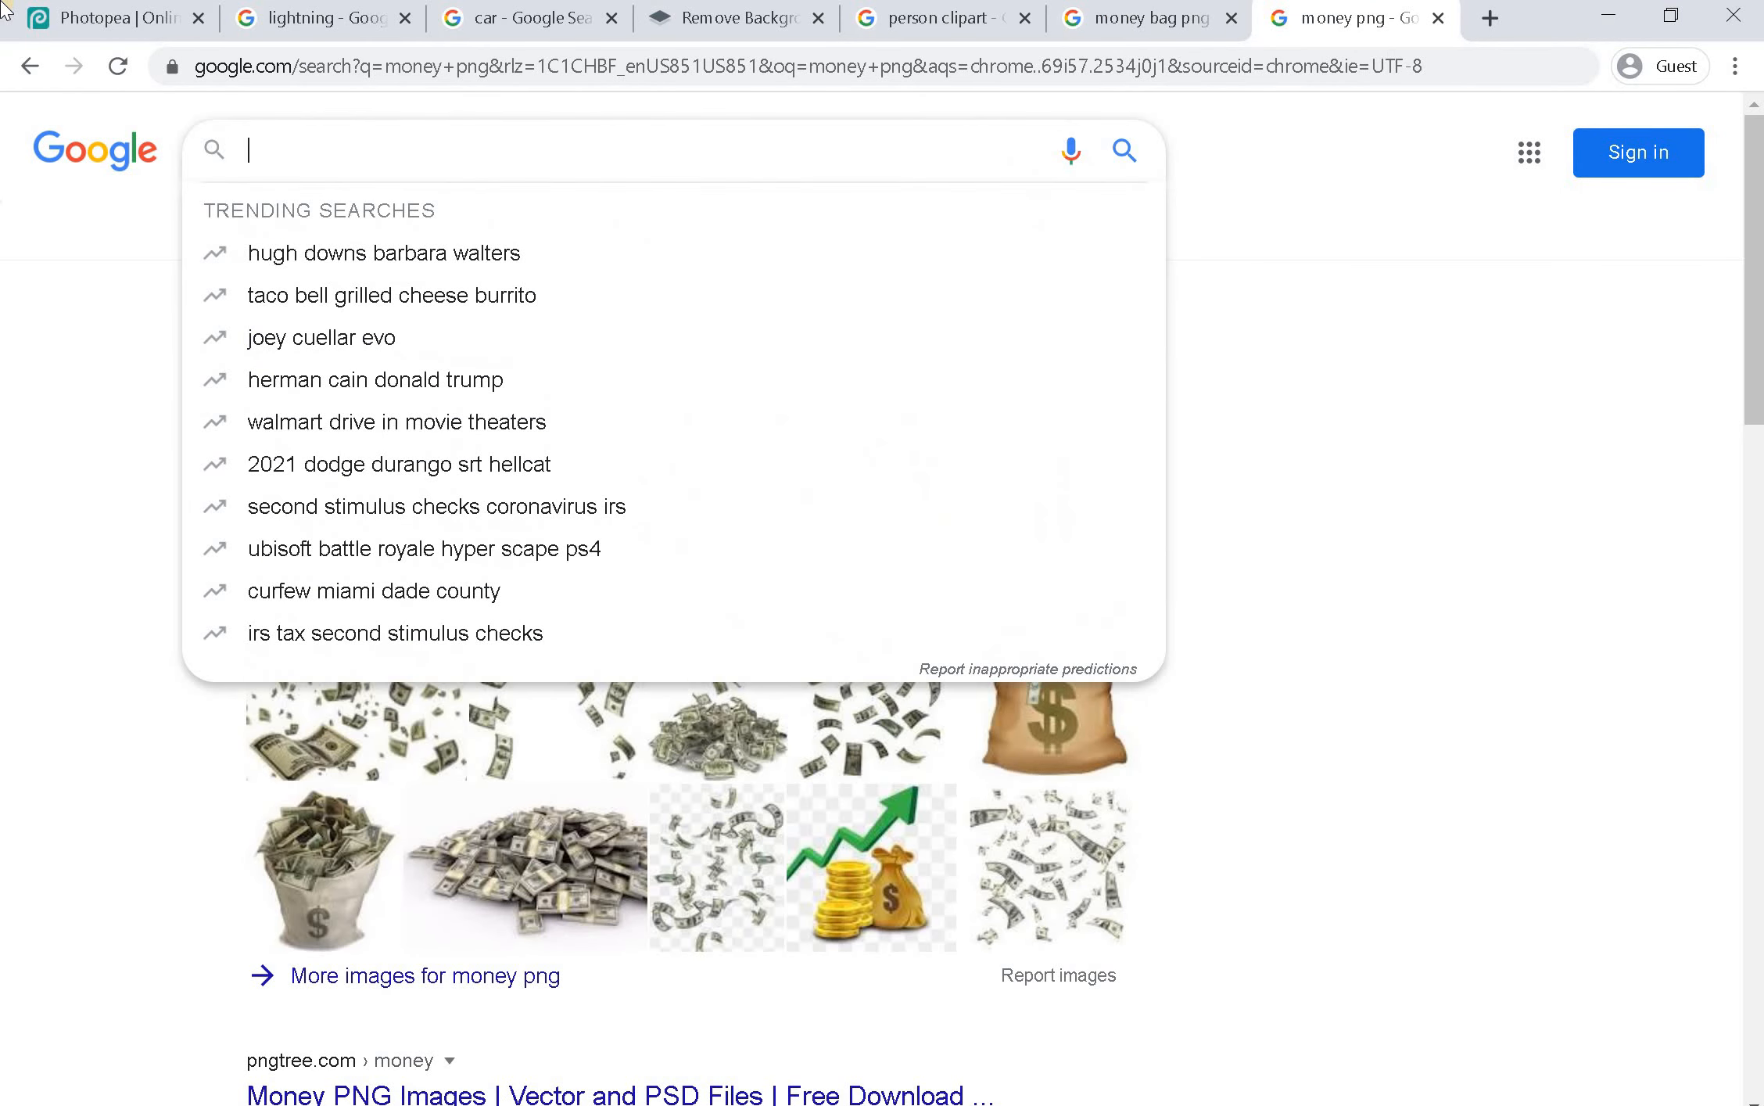
text(emoji)
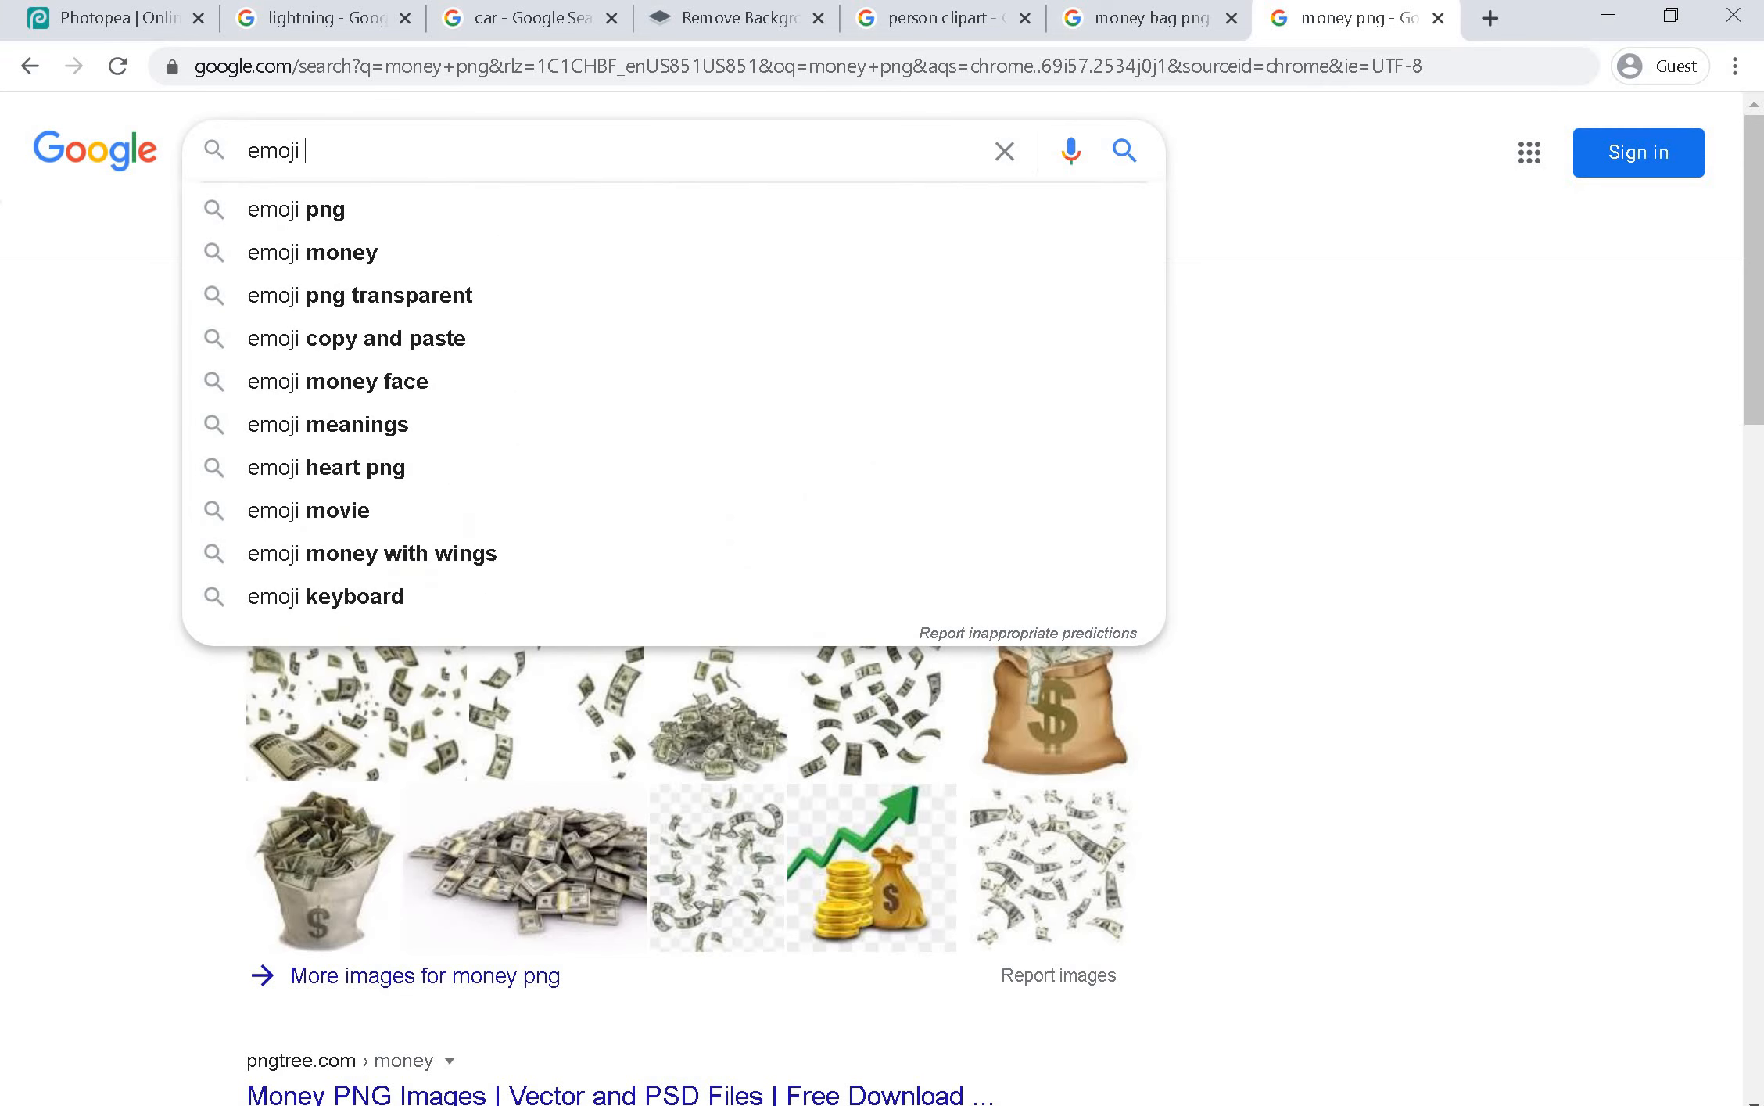
key(Return)
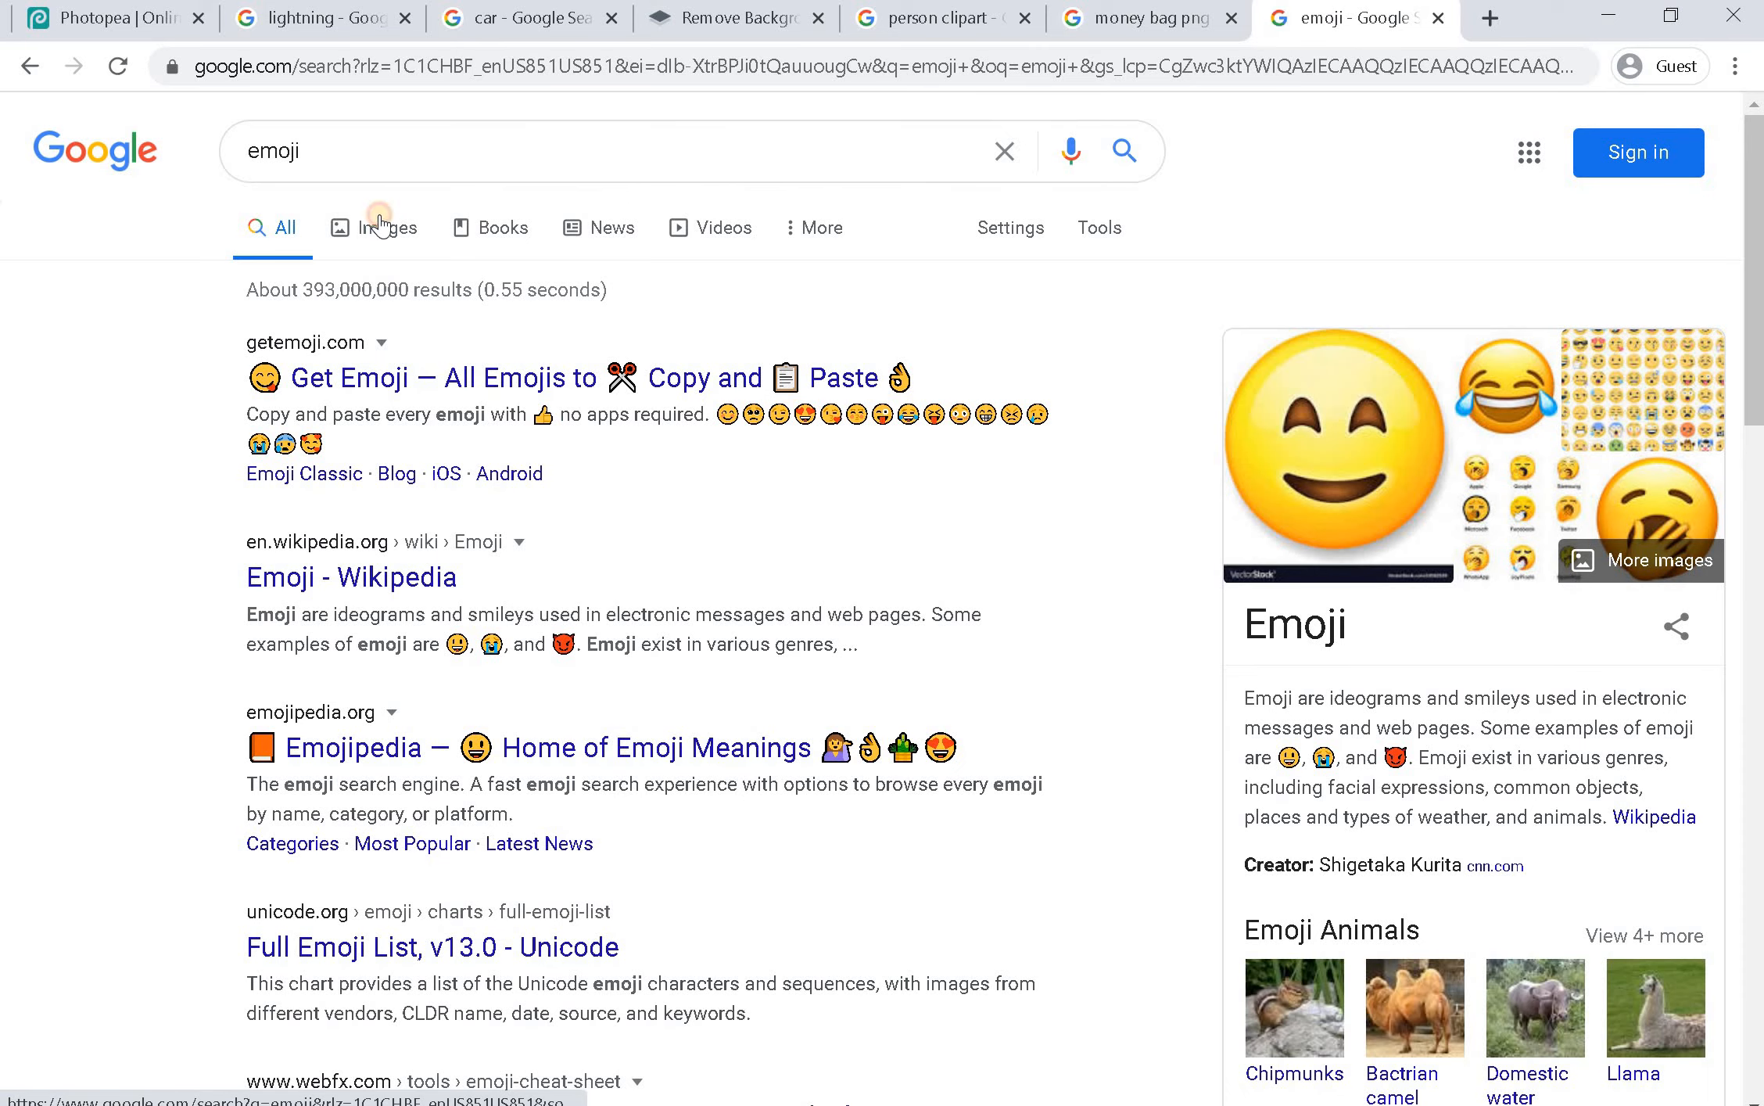
click(379, 225)
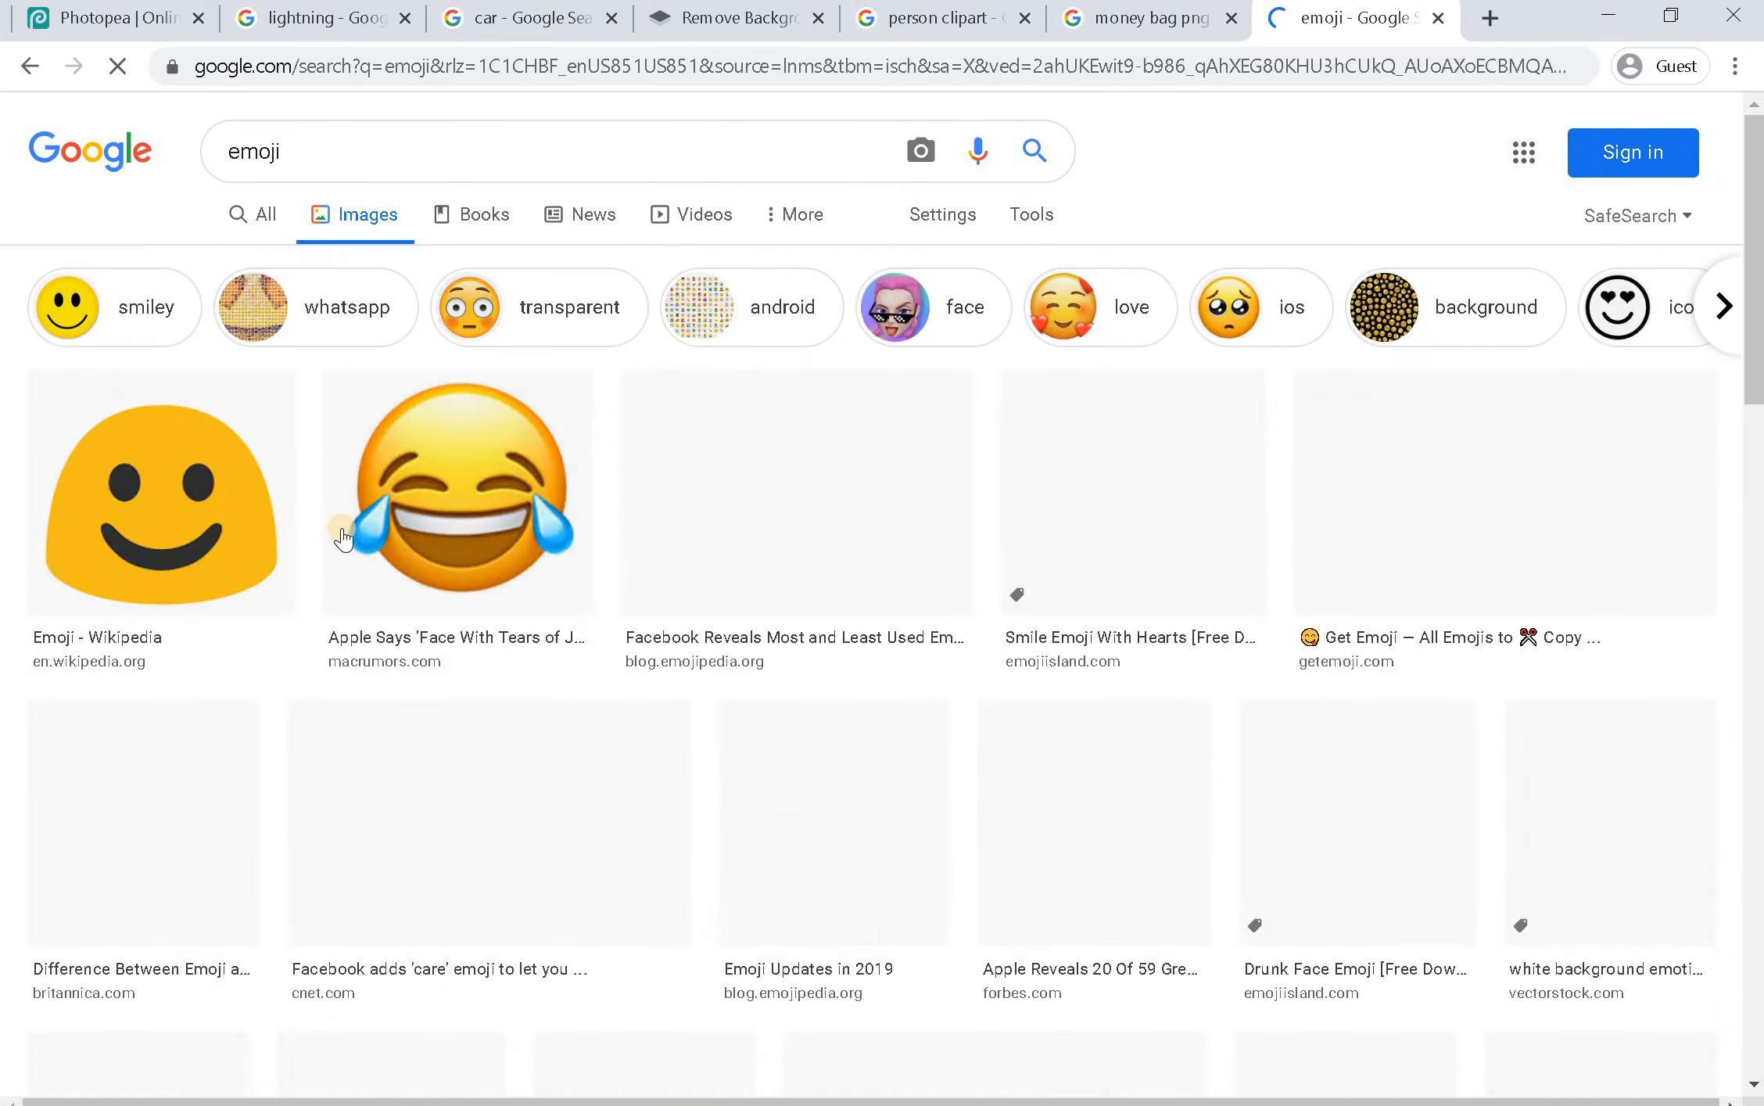
Examine the emoji image results for a picture suited to the car-deals design
scroll(343, 539, down, 6)
scroll(343, 540, down, 15)
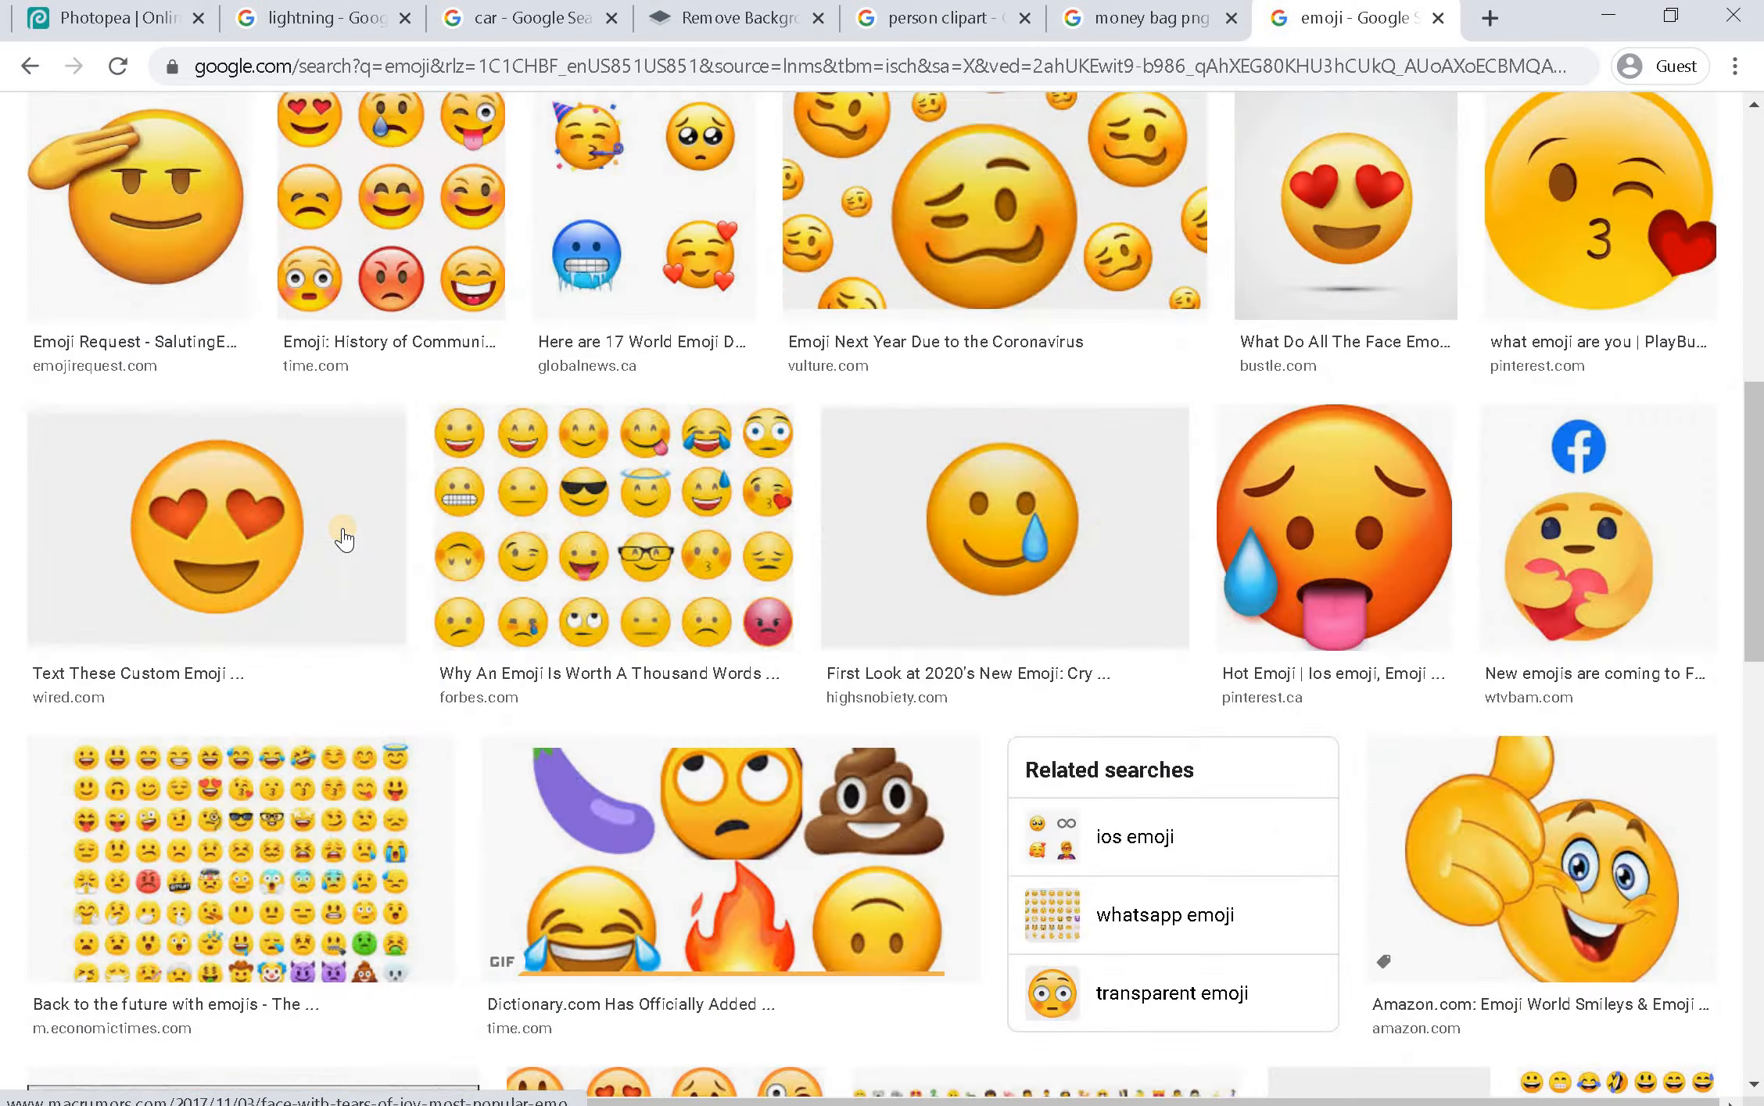
scroll(343, 540, down, 20)
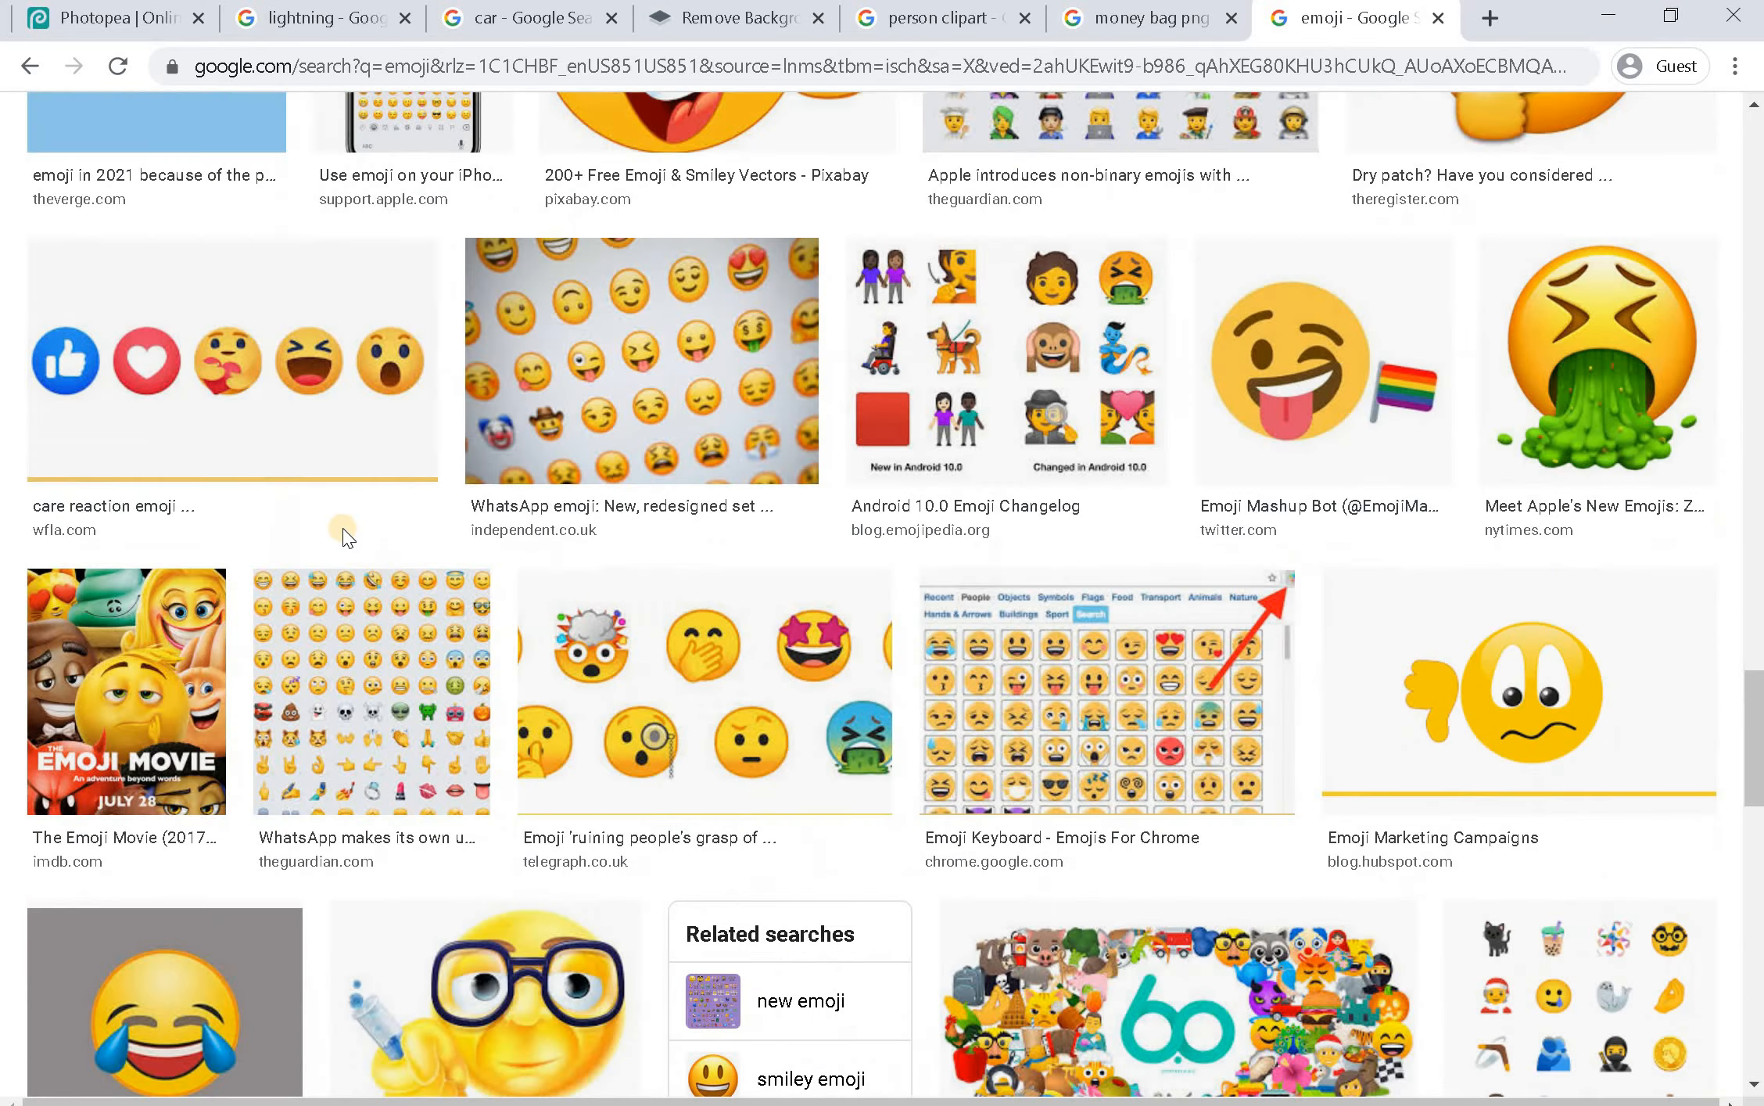
scroll(343, 539, down, 20)
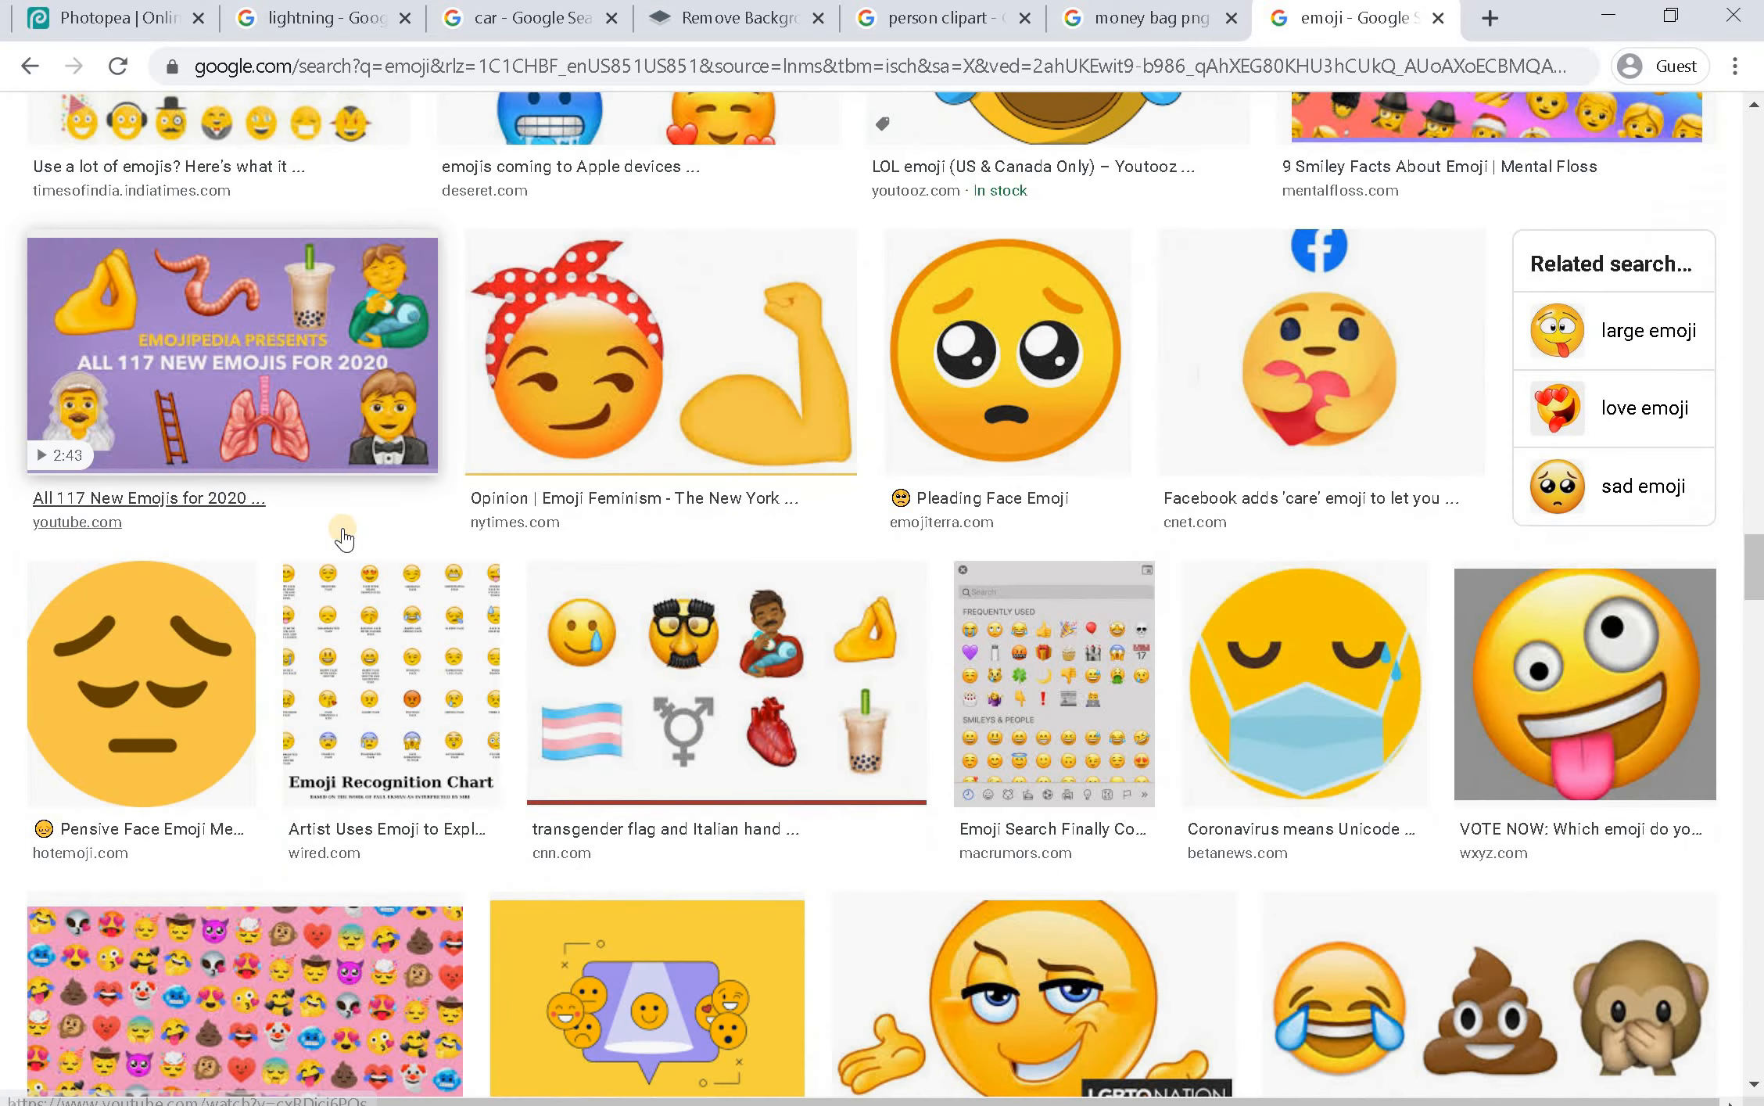
scroll(342, 540, down, 10)
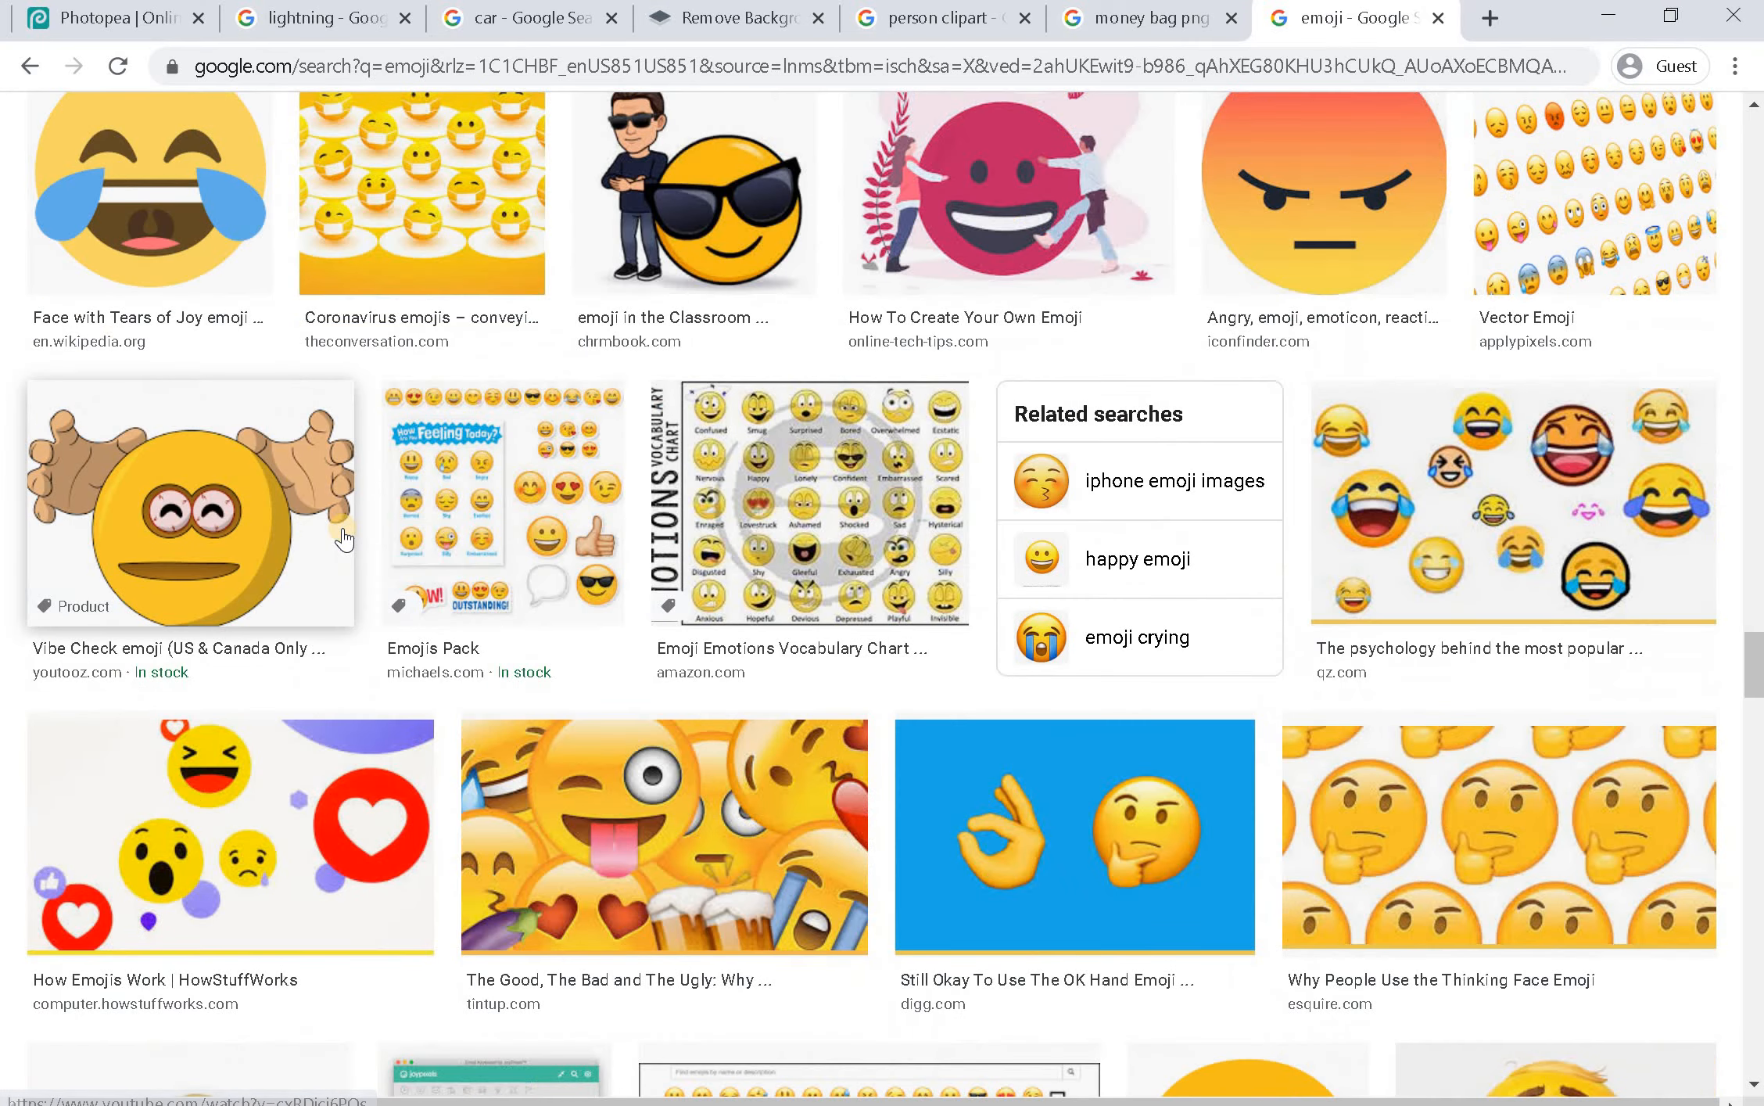
scroll(736, 631, up, 13)
scroll(1314, 617, up, 5)
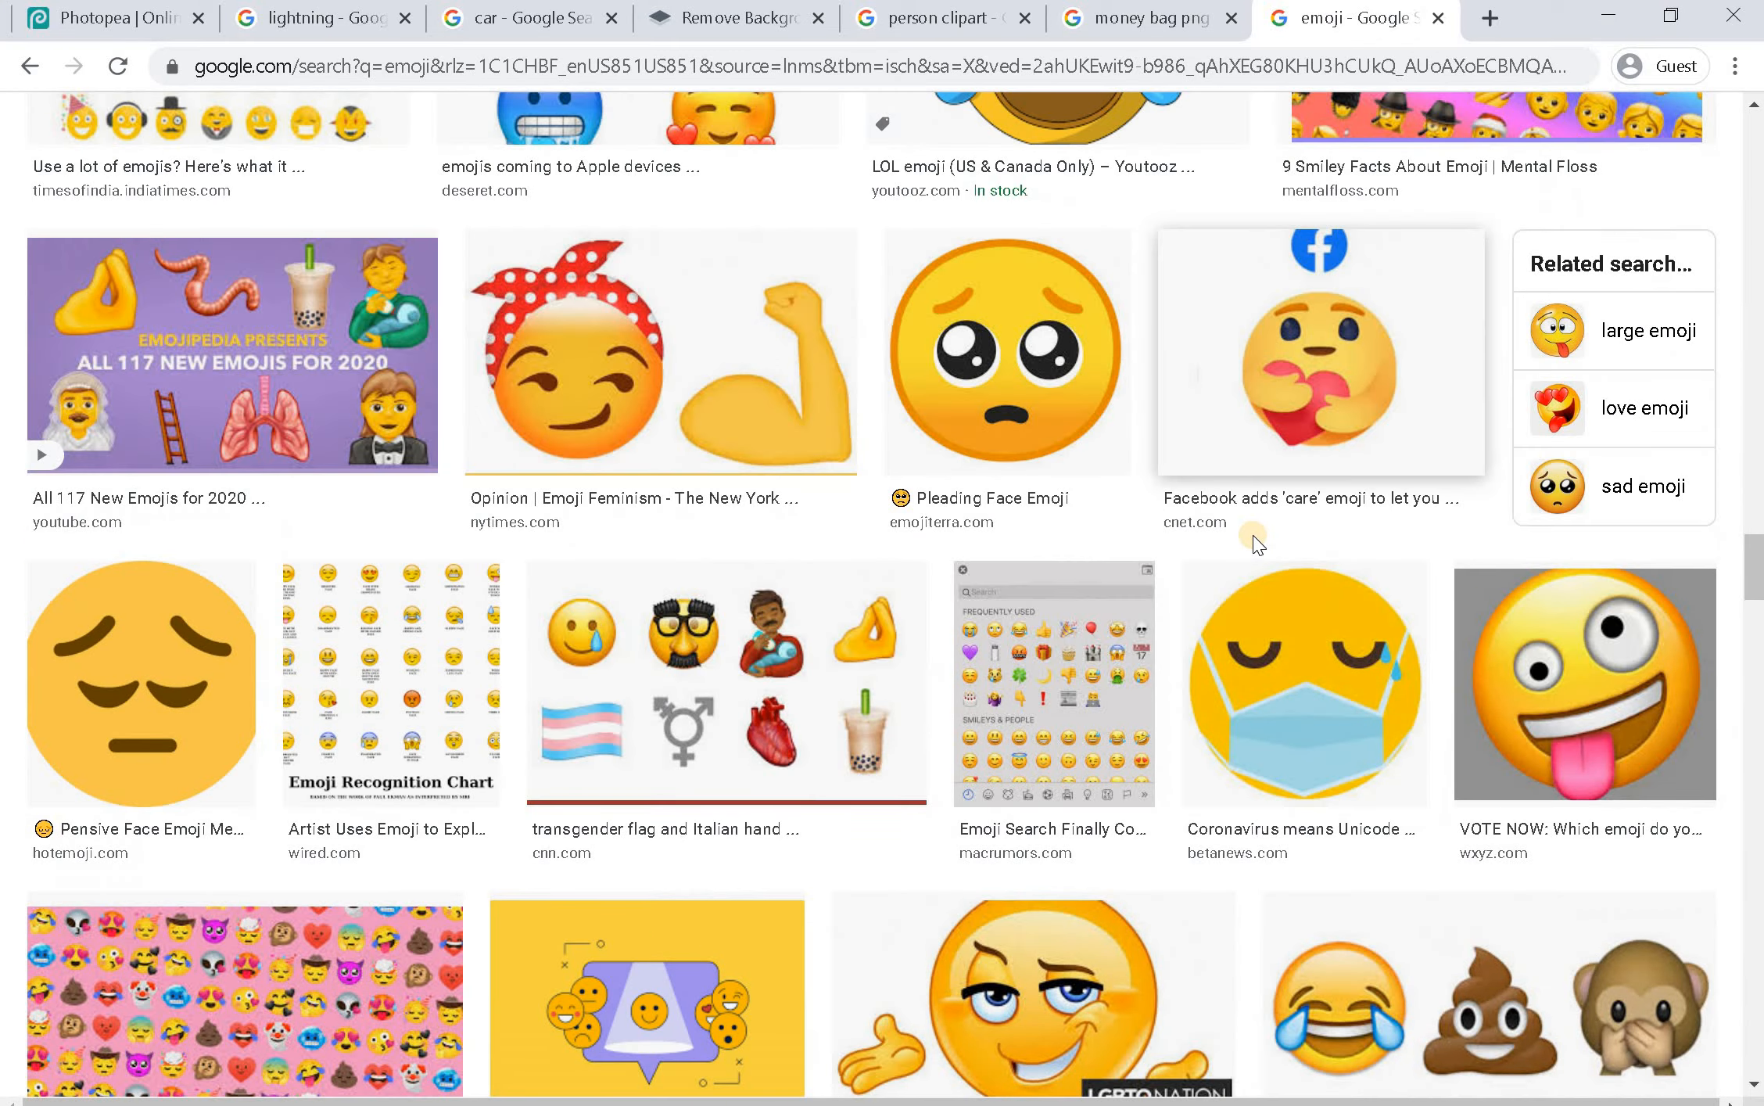
scroll(1252, 537, up, 5)
scroll(993, 571, up, 7)
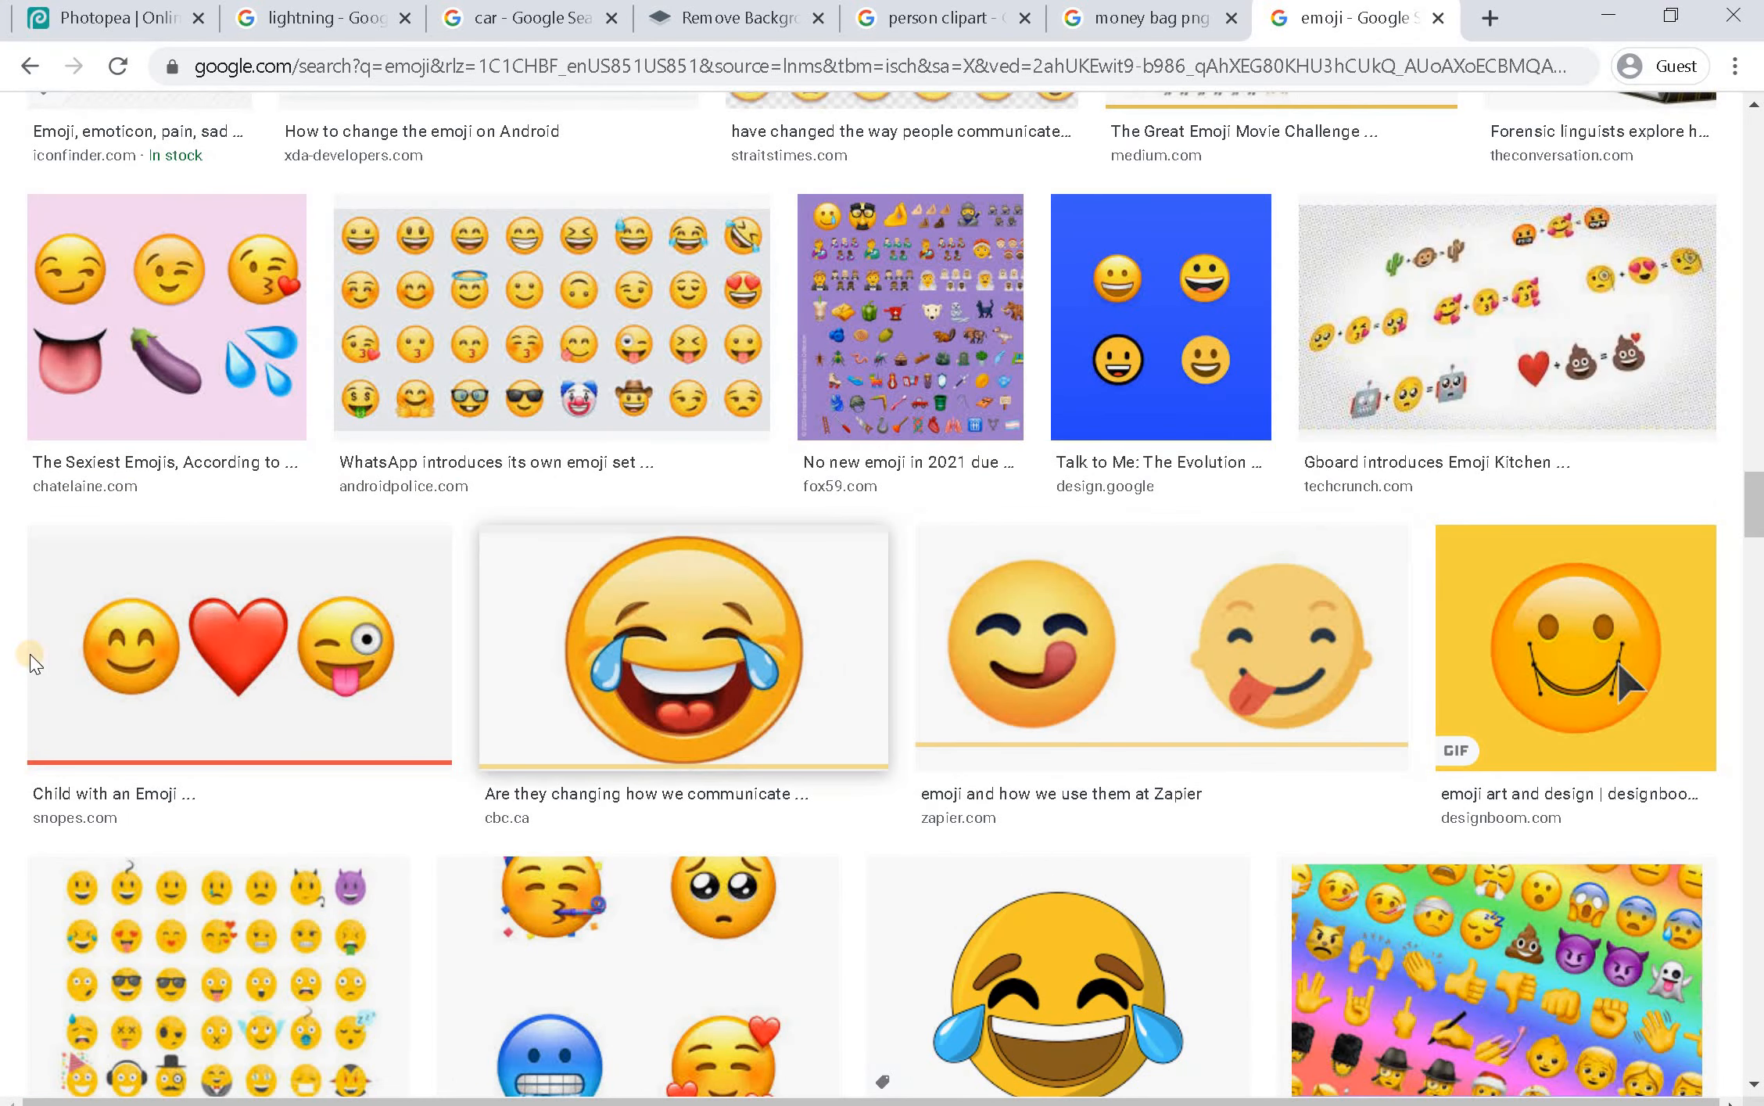
Find the heart-eyes emoji from the nonprofit marketing site among the emoji image results and copy its image
scroll(222, 633, down, 10)
scroll(221, 633, down, 8)
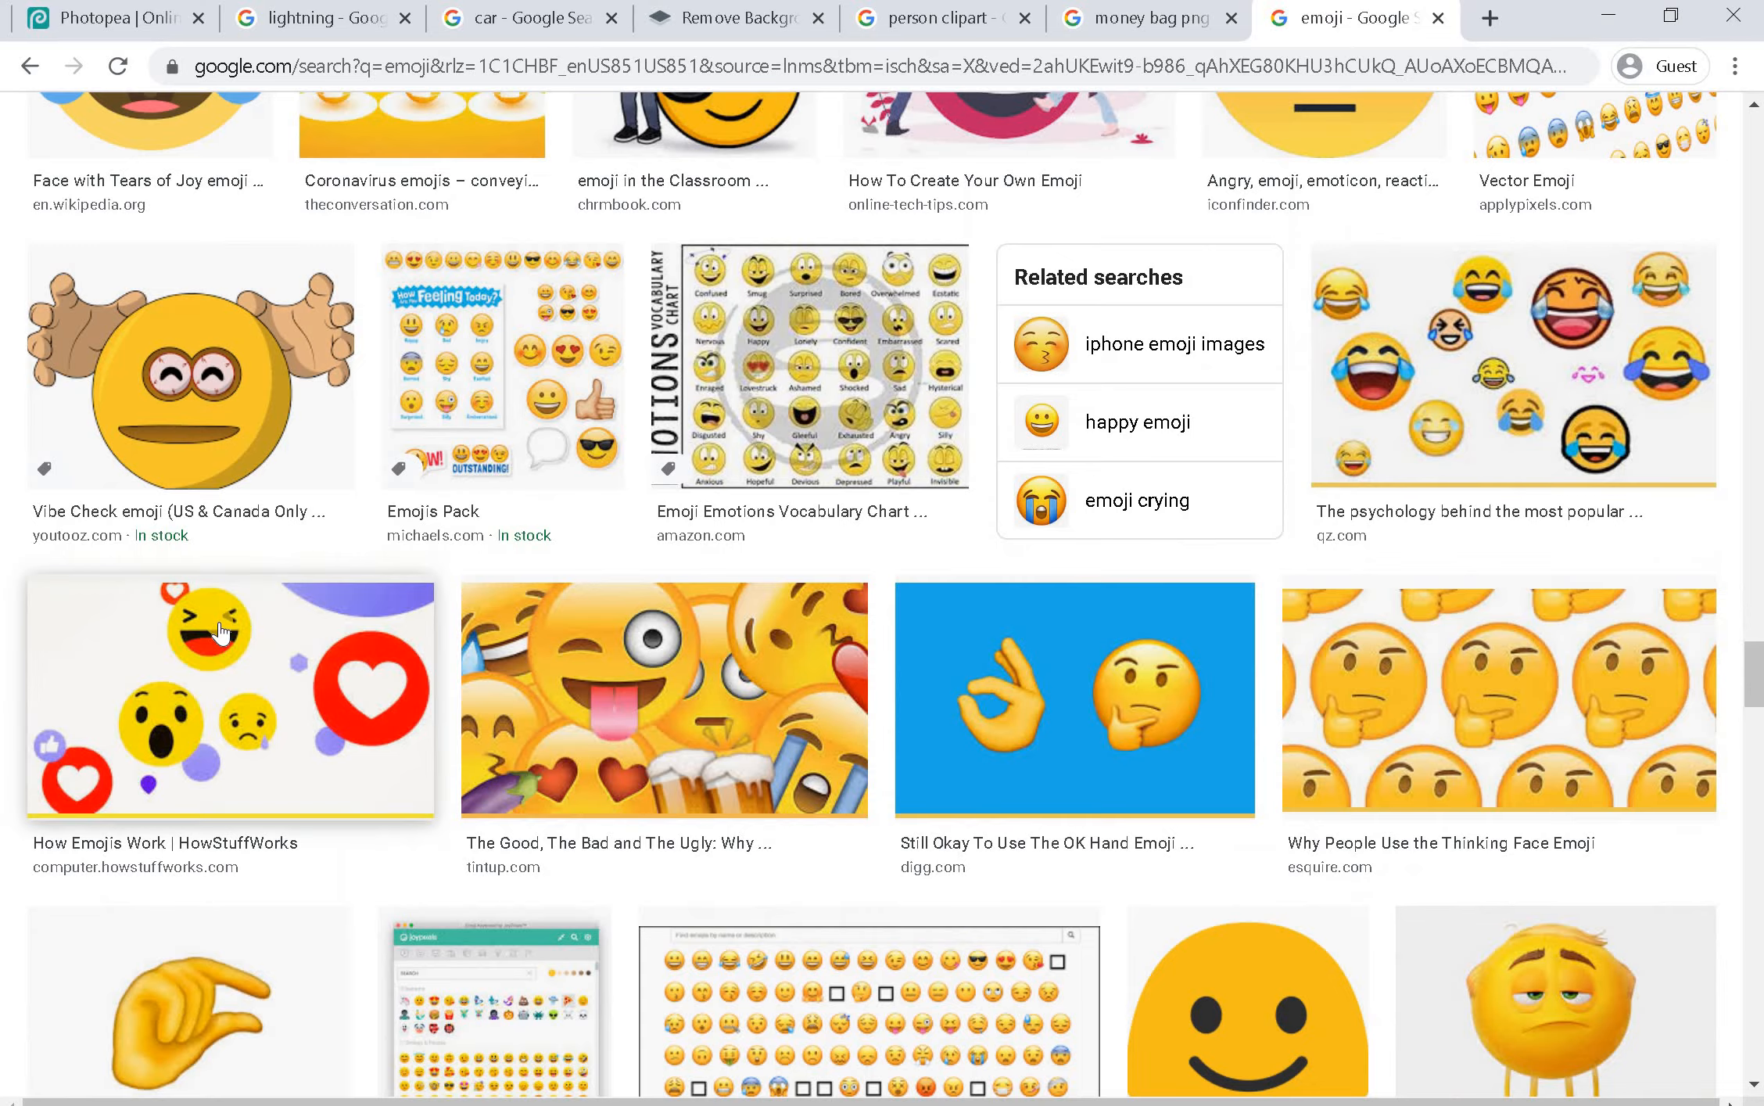
scroll(221, 632, down, 8)
scroll(221, 632, down, 3)
scroll(215, 563, up, 2)
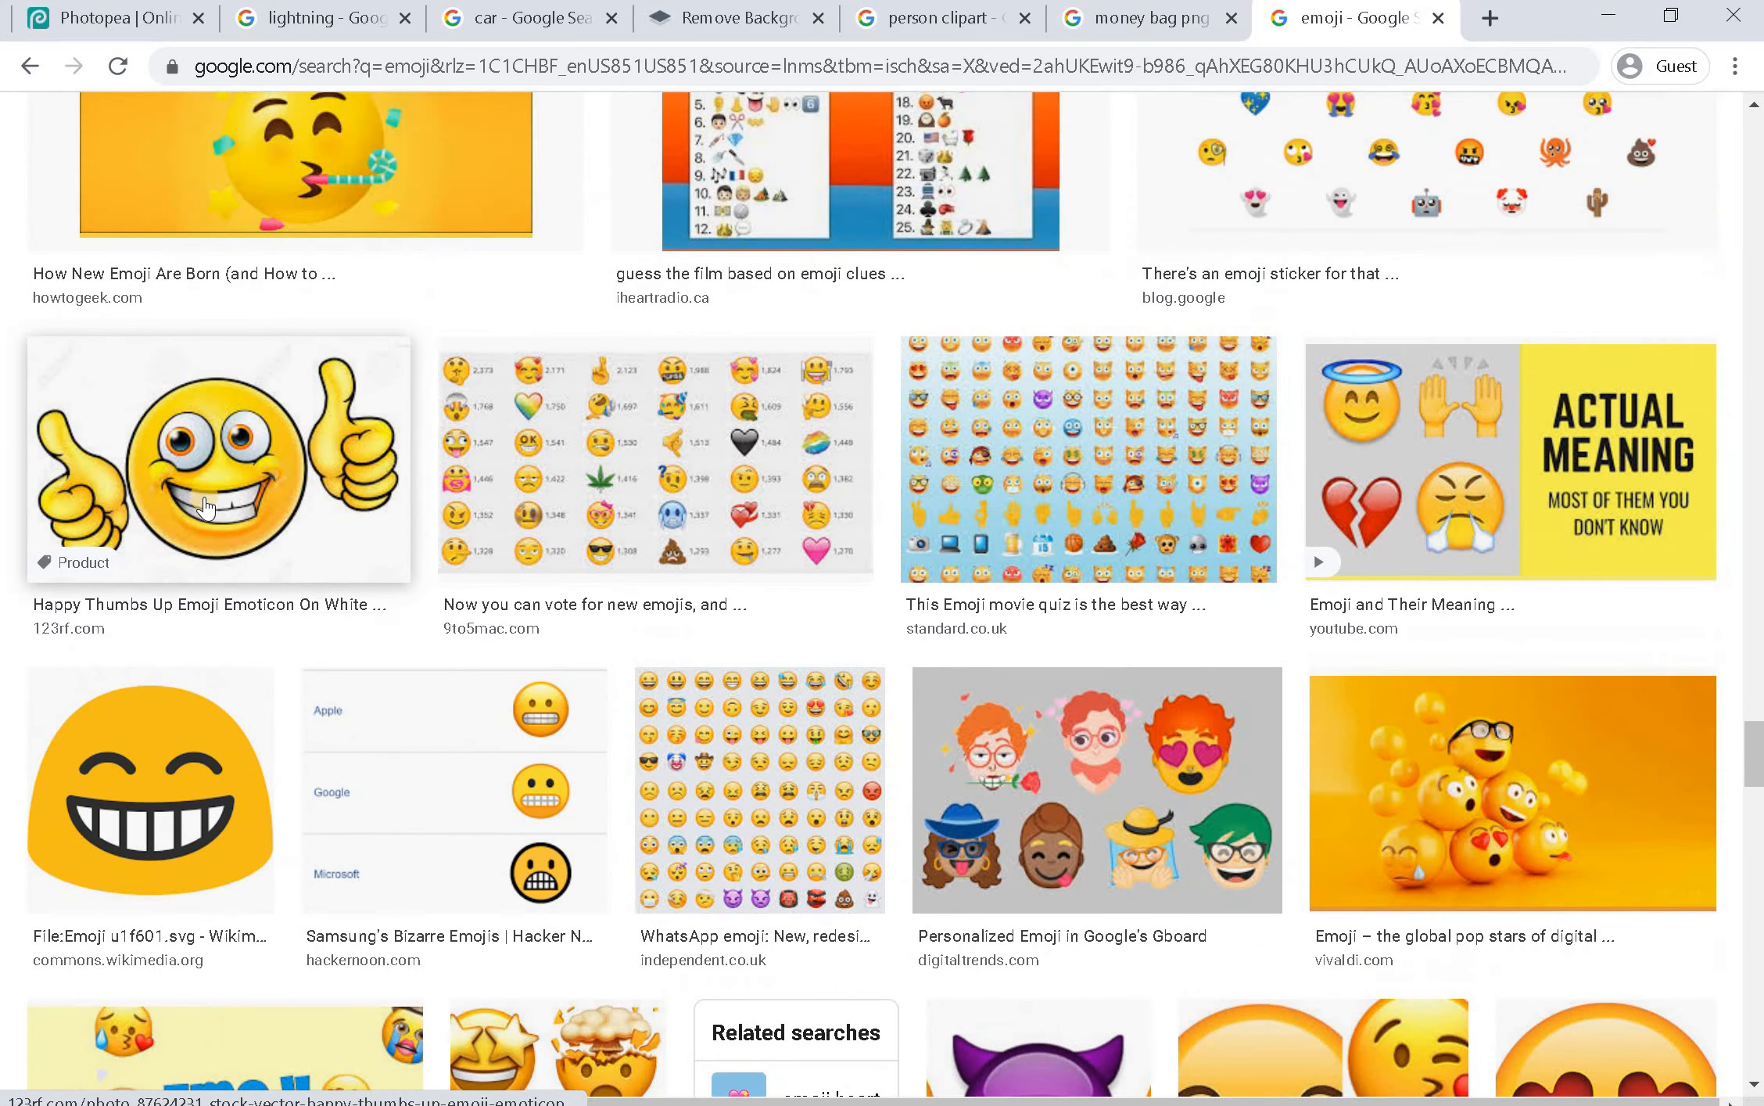
scroll(204, 496, down, 8)
scroll(217, 503, down, 8)
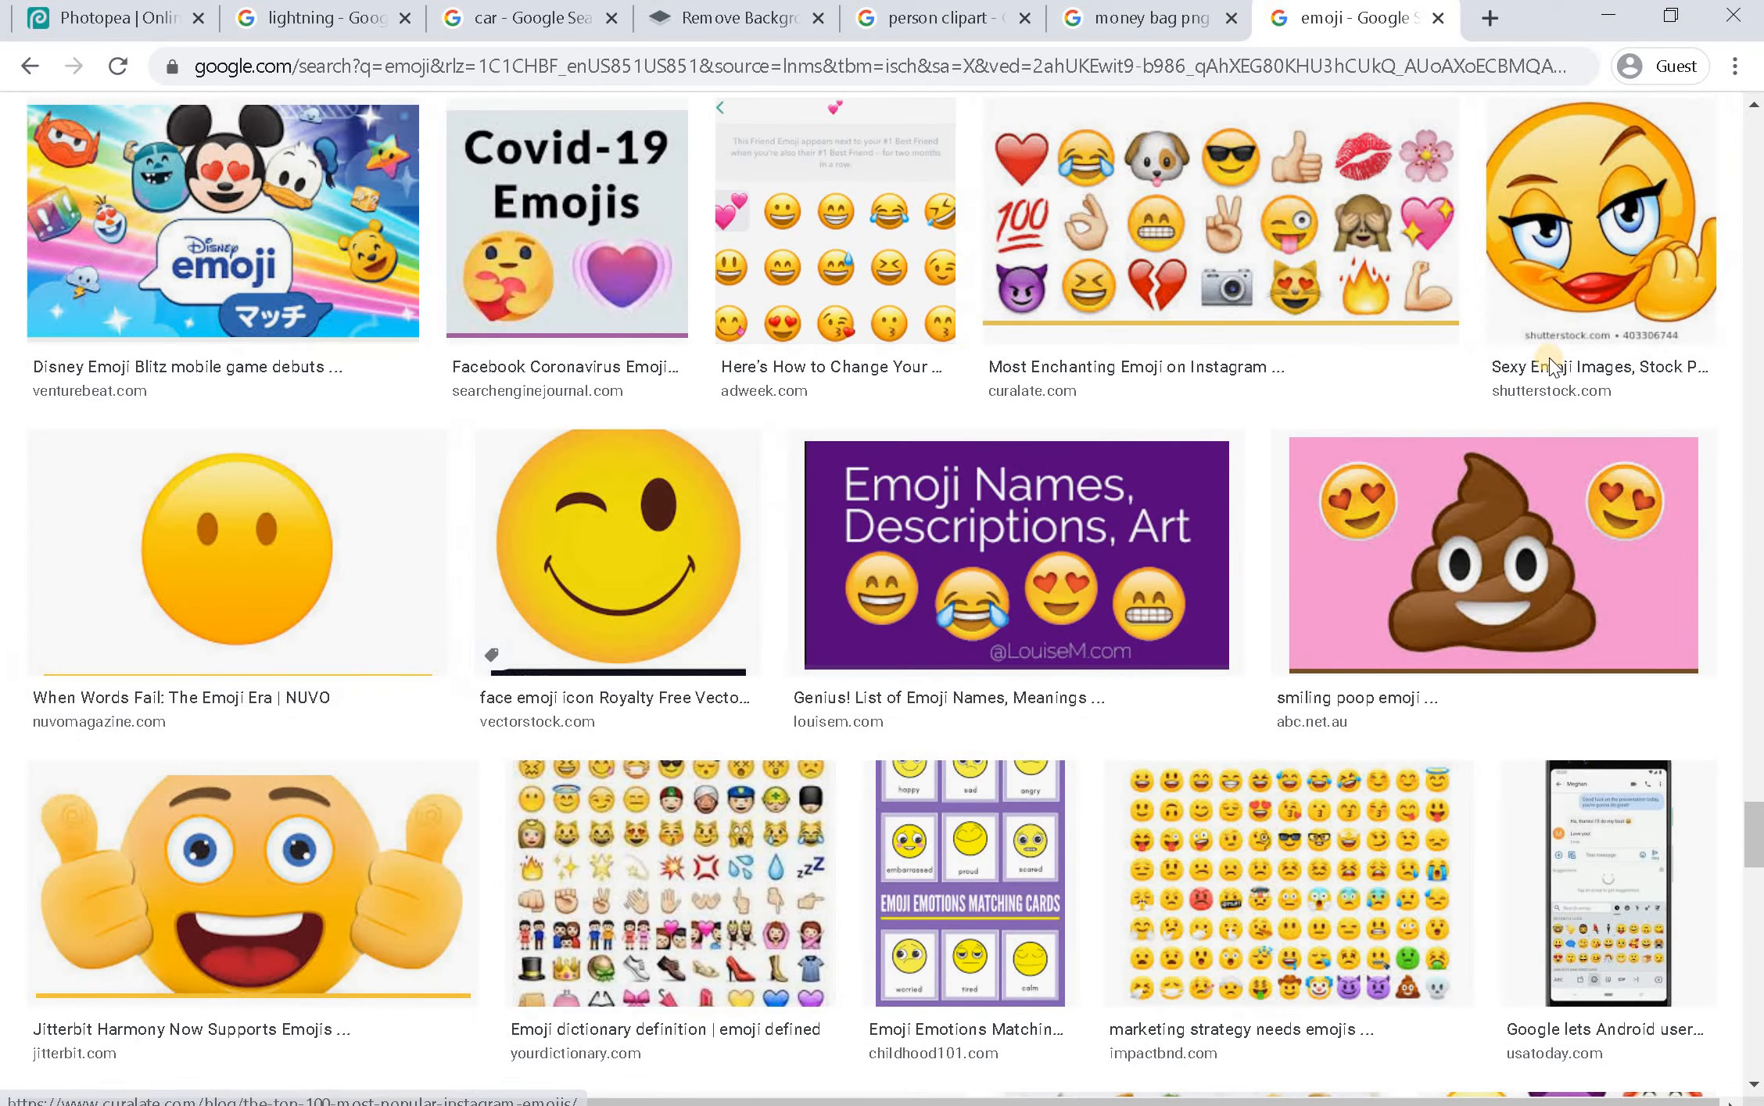
scroll(1609, 310, up, 6)
click(1609, 310)
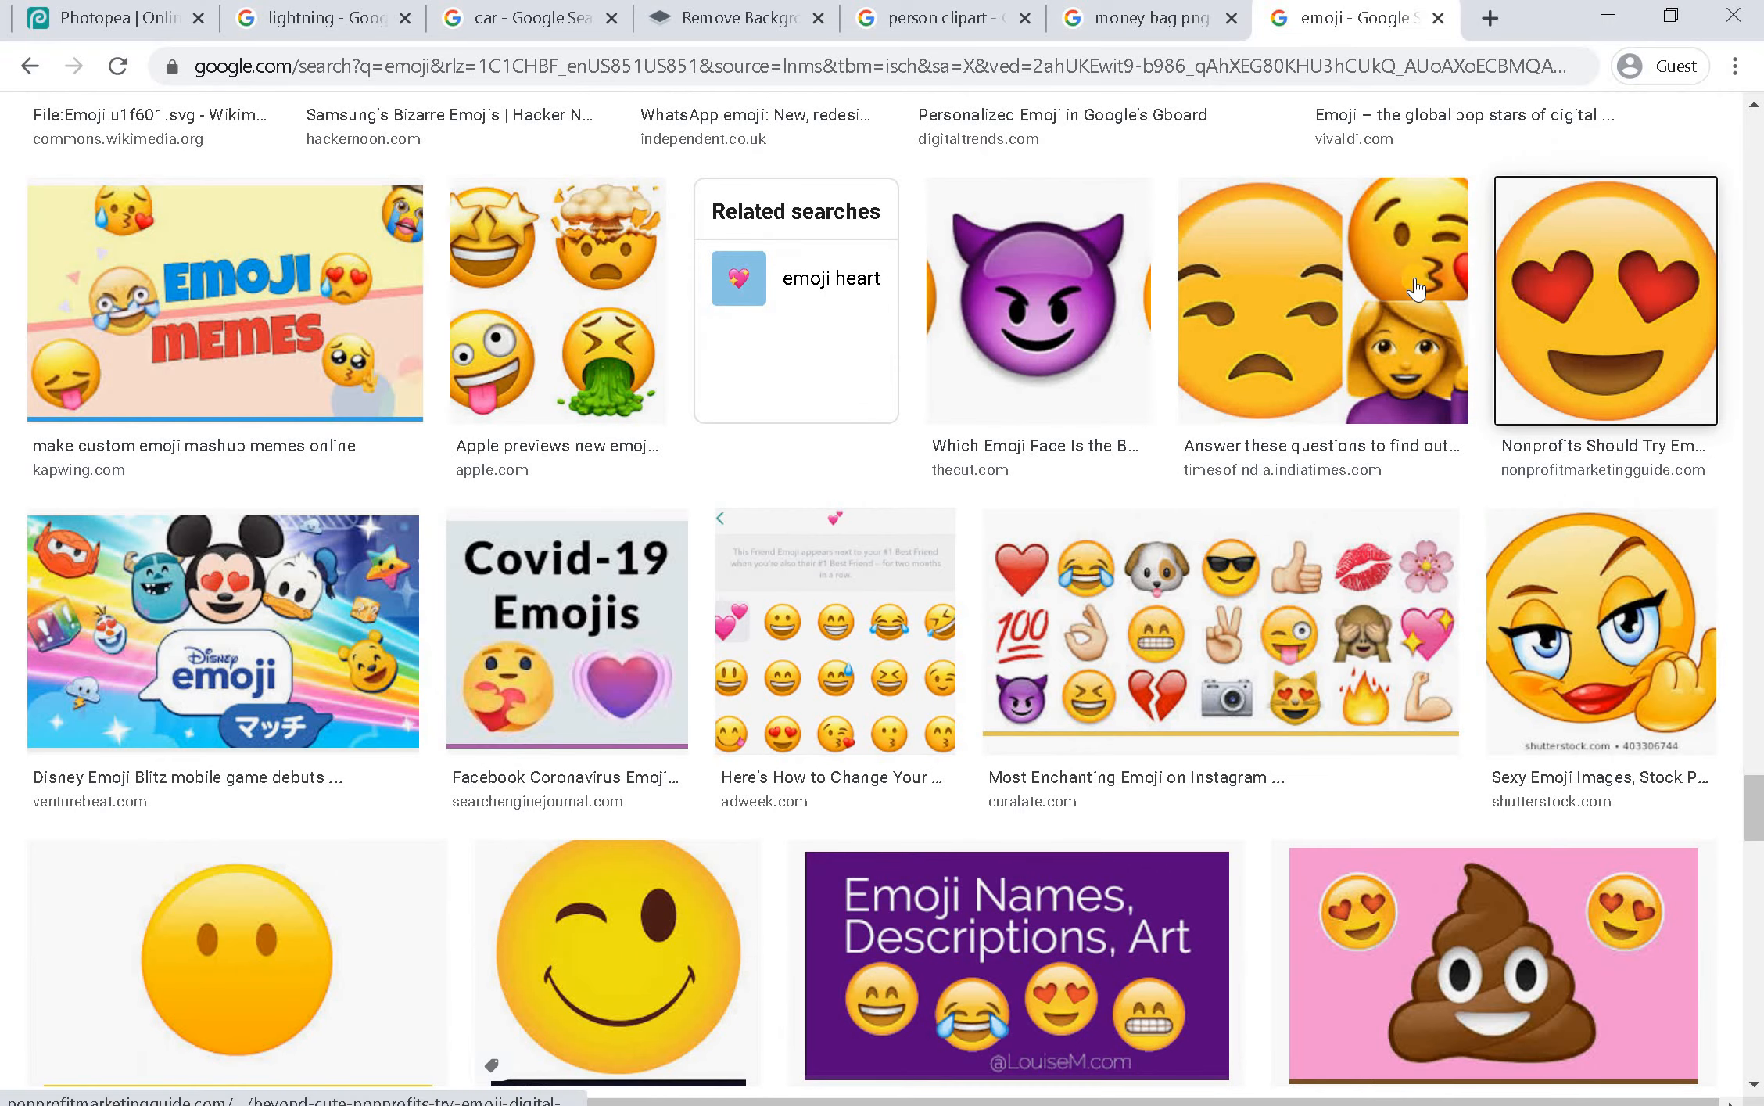
right_click(1362, 327)
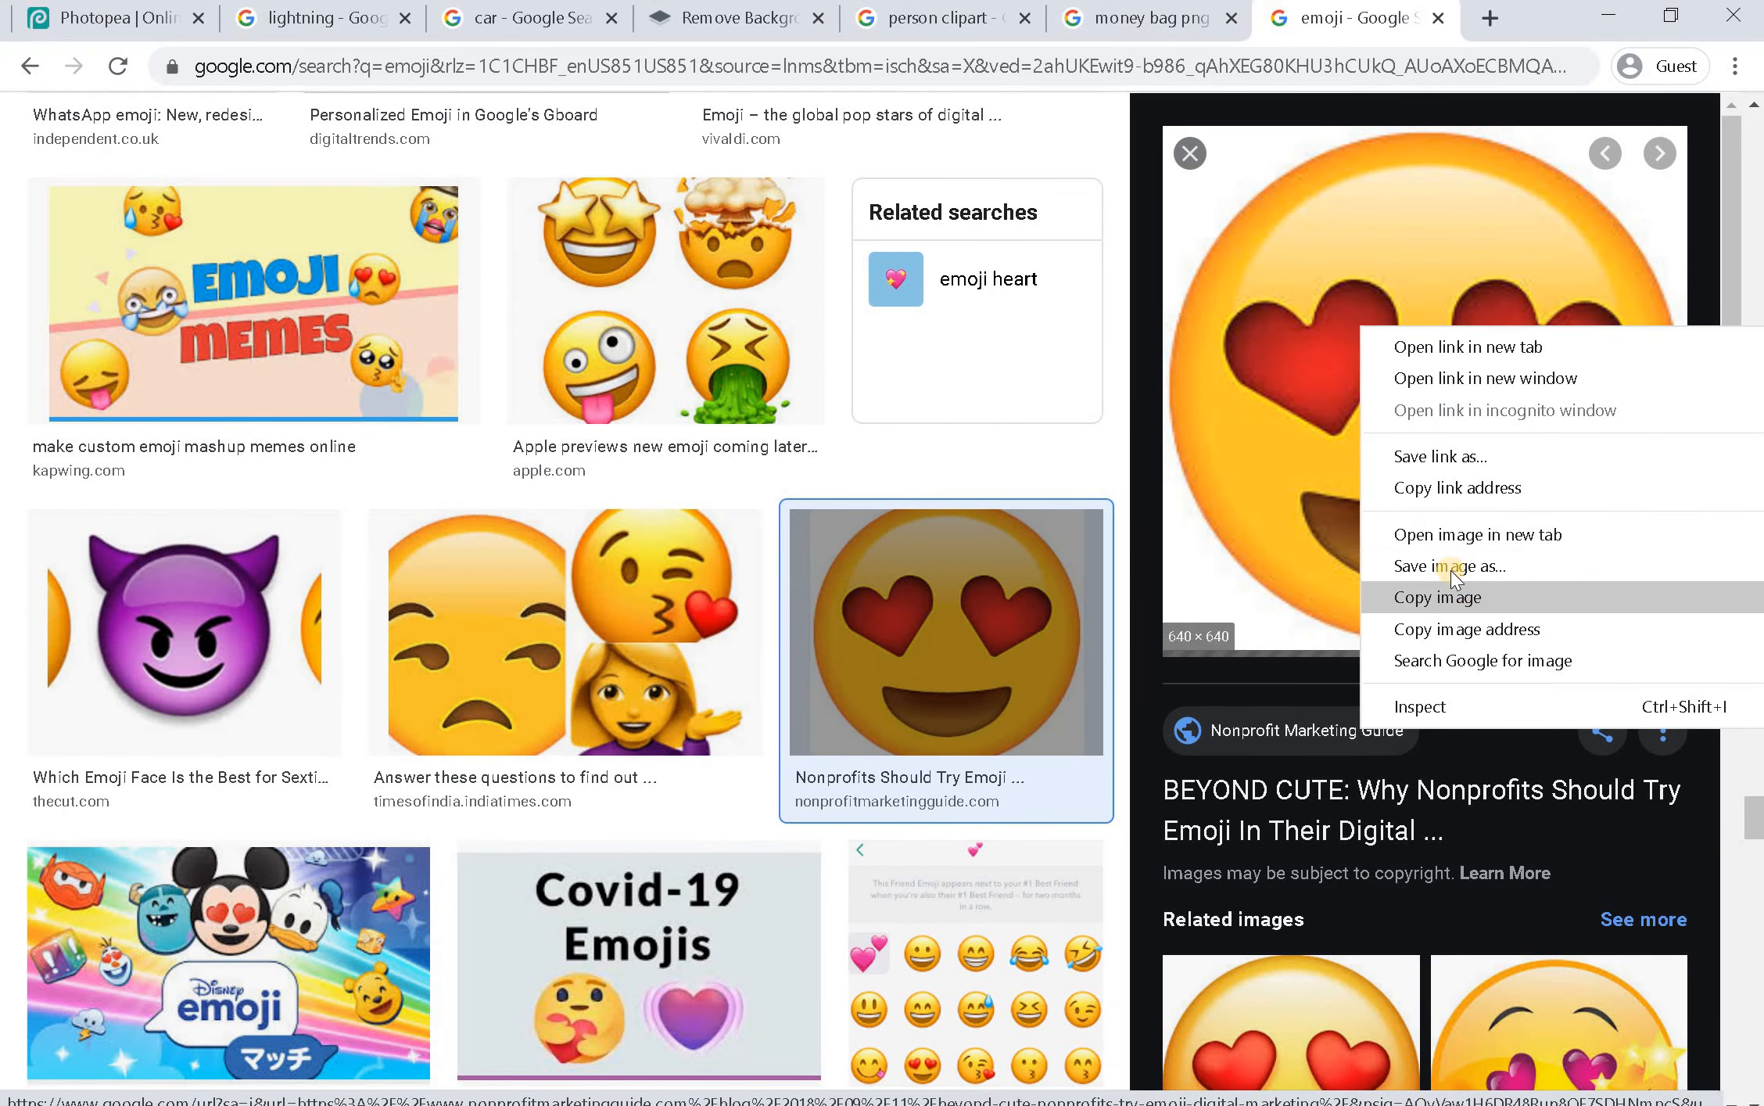
click(1437, 597)
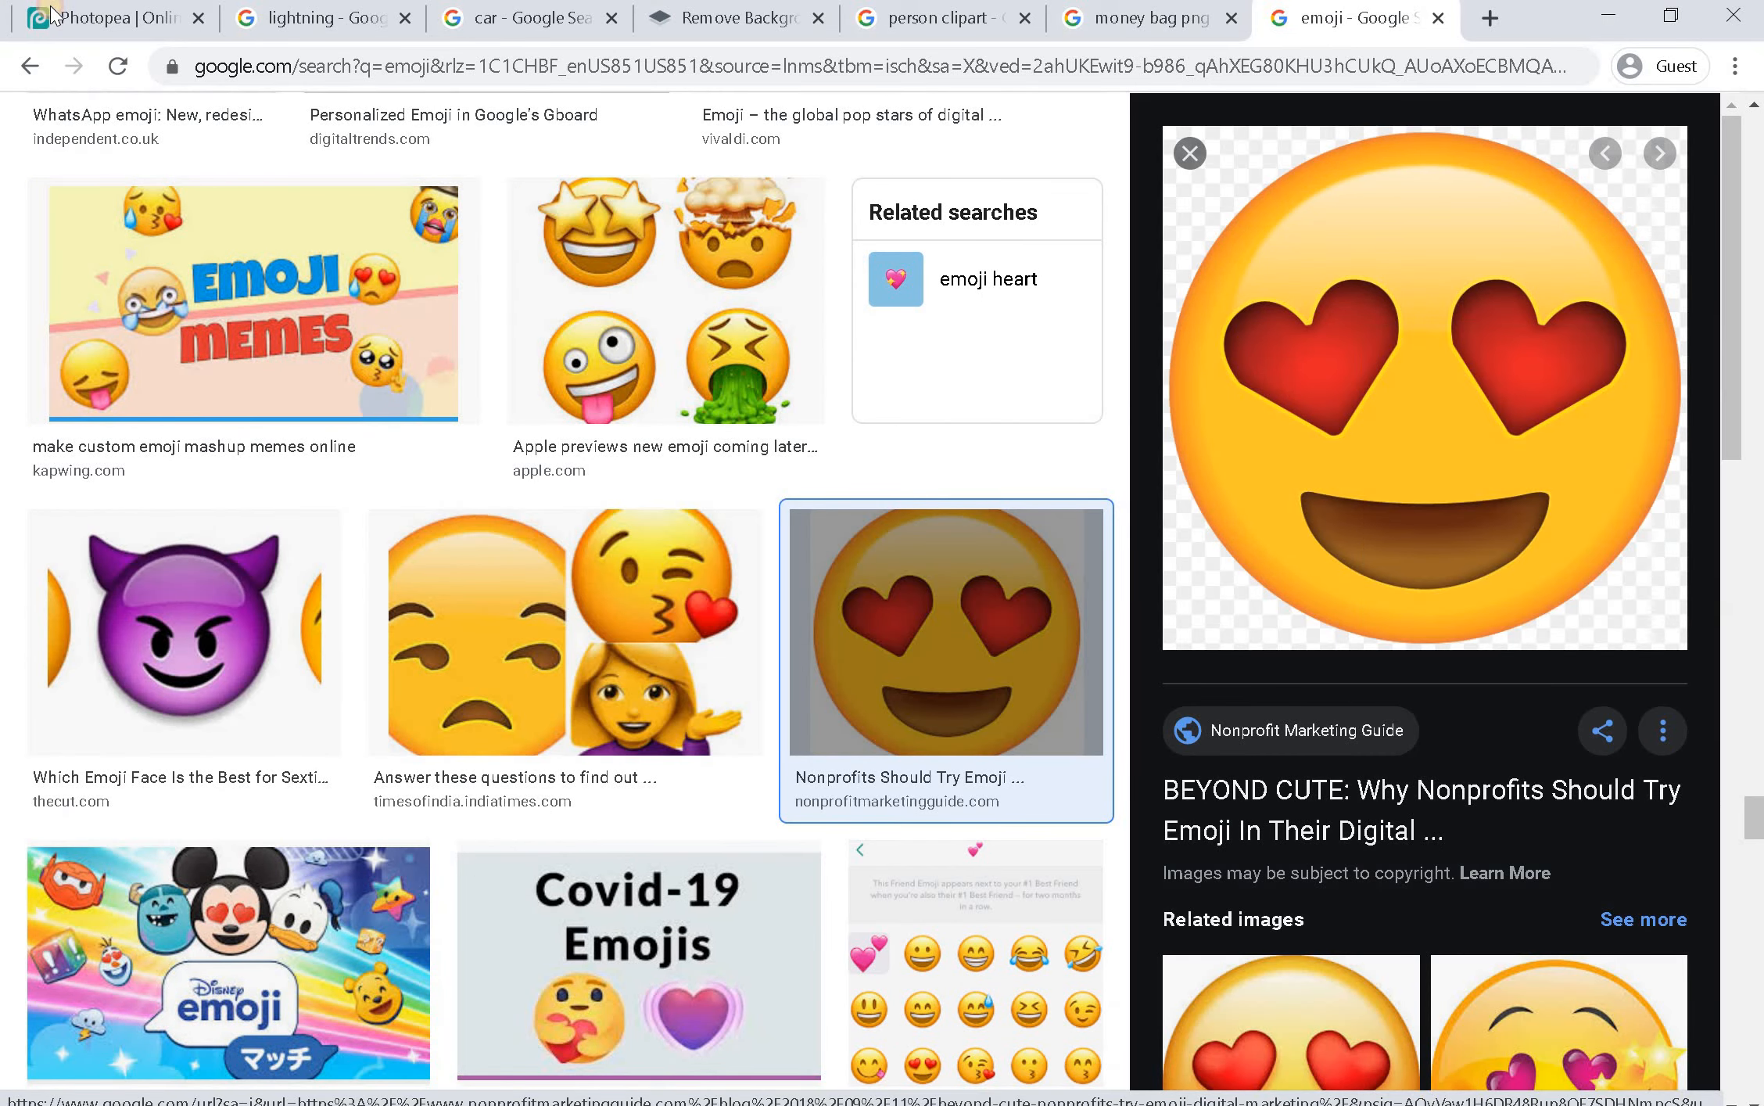
Paste the emoji into the Photopea project, scale it to about 44% width and 37% height, and place it beside "Best"
click(109, 18)
key(ctrl+v)
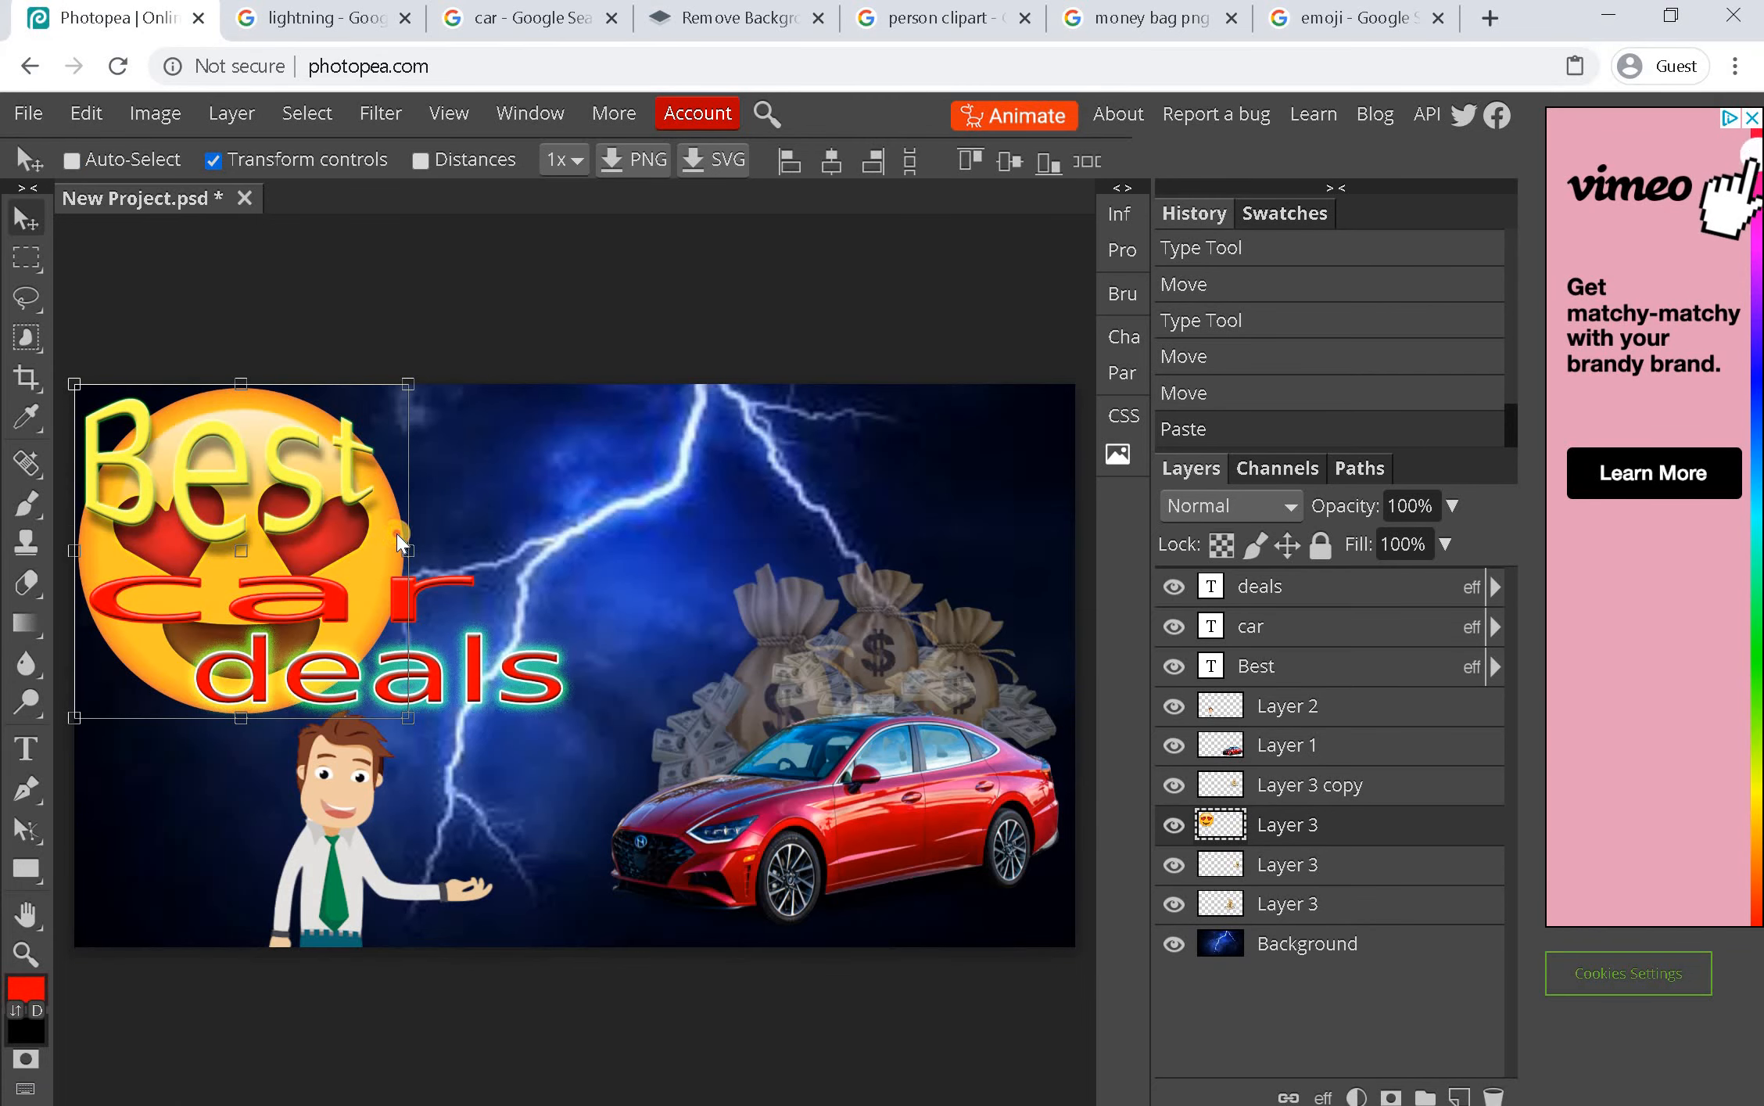
drag(397, 533, 786, 499)
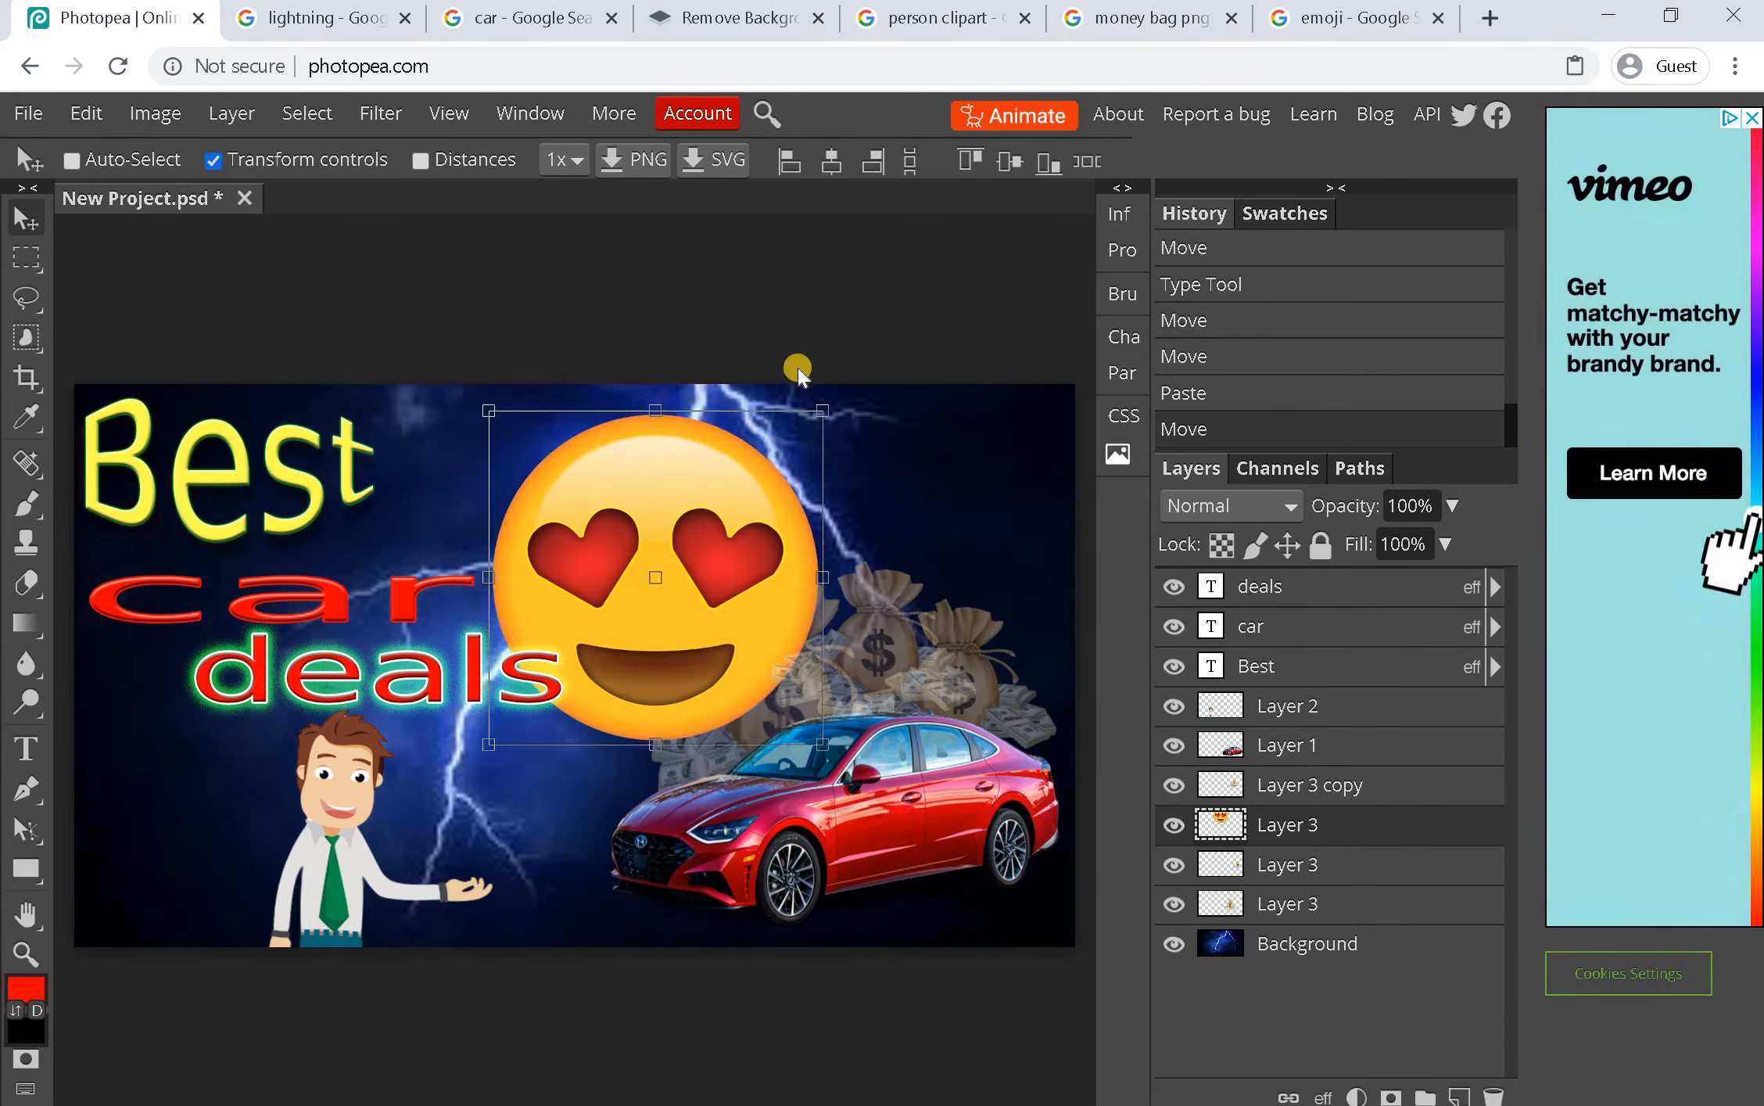
drag(808, 342, 875, 463)
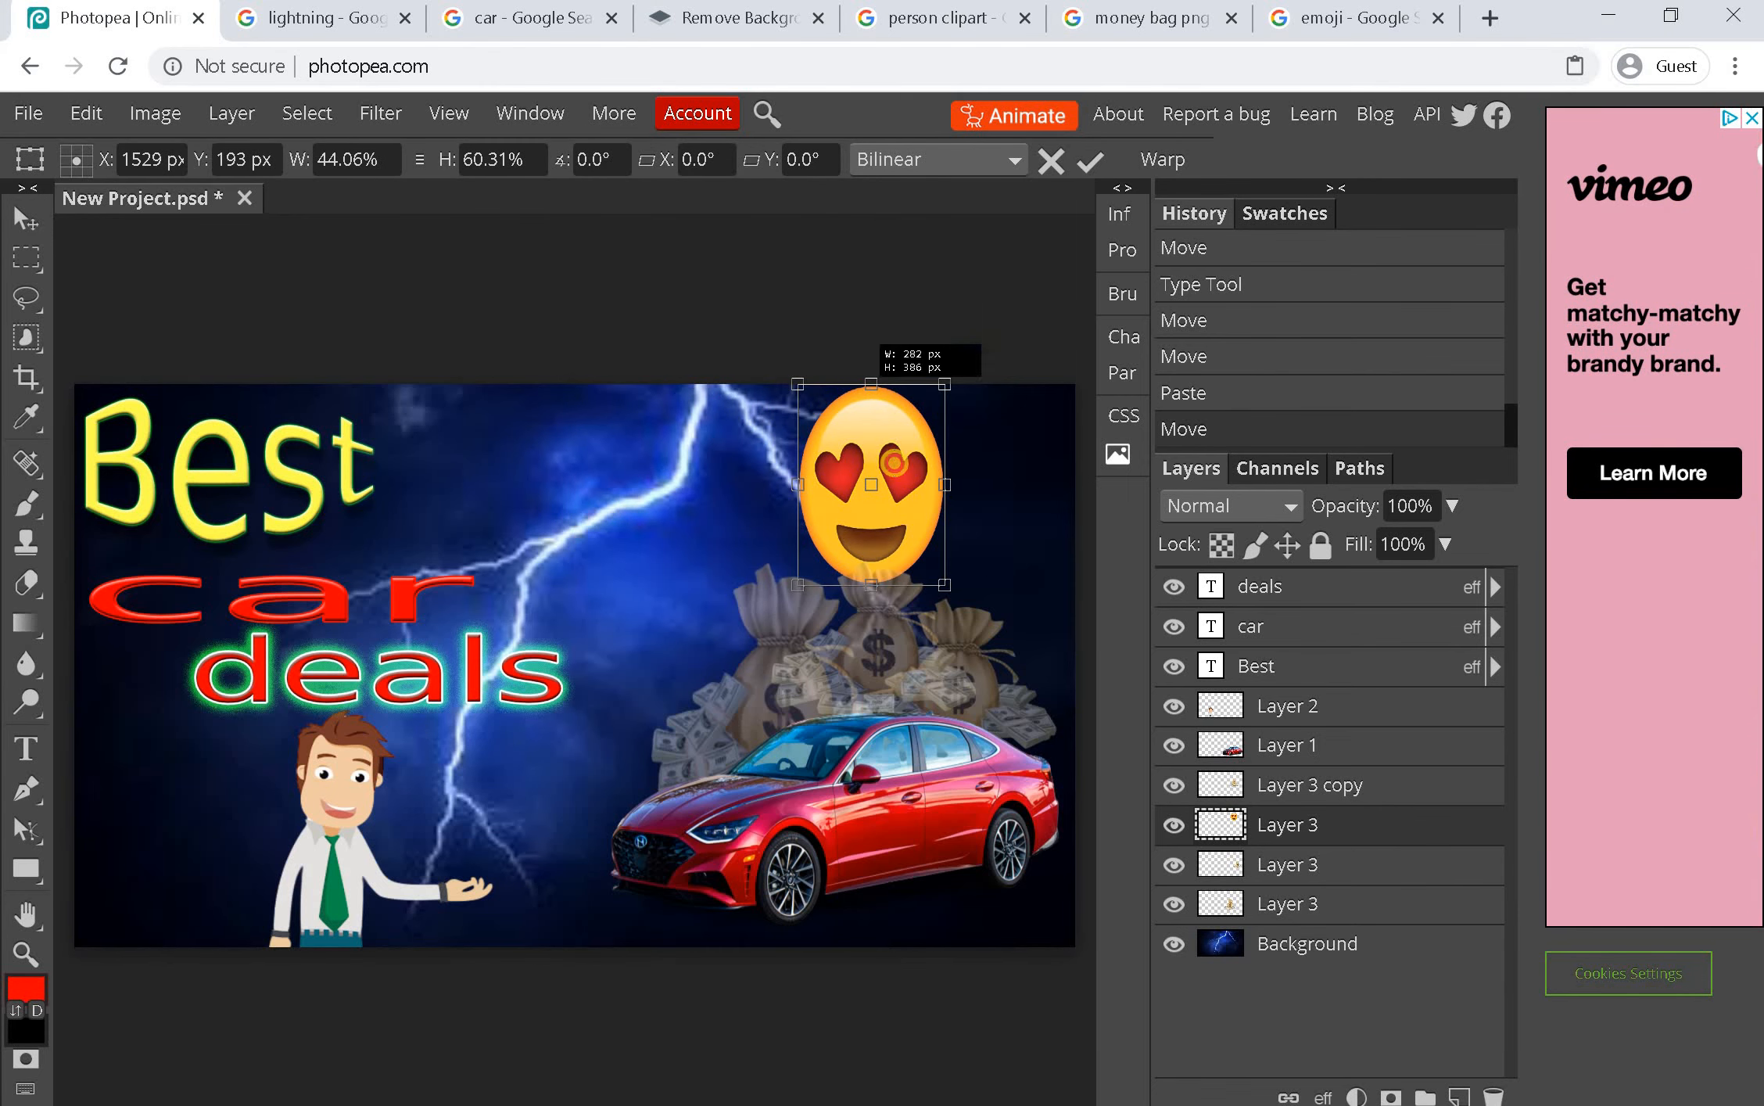
drag(873, 535, 505, 457)
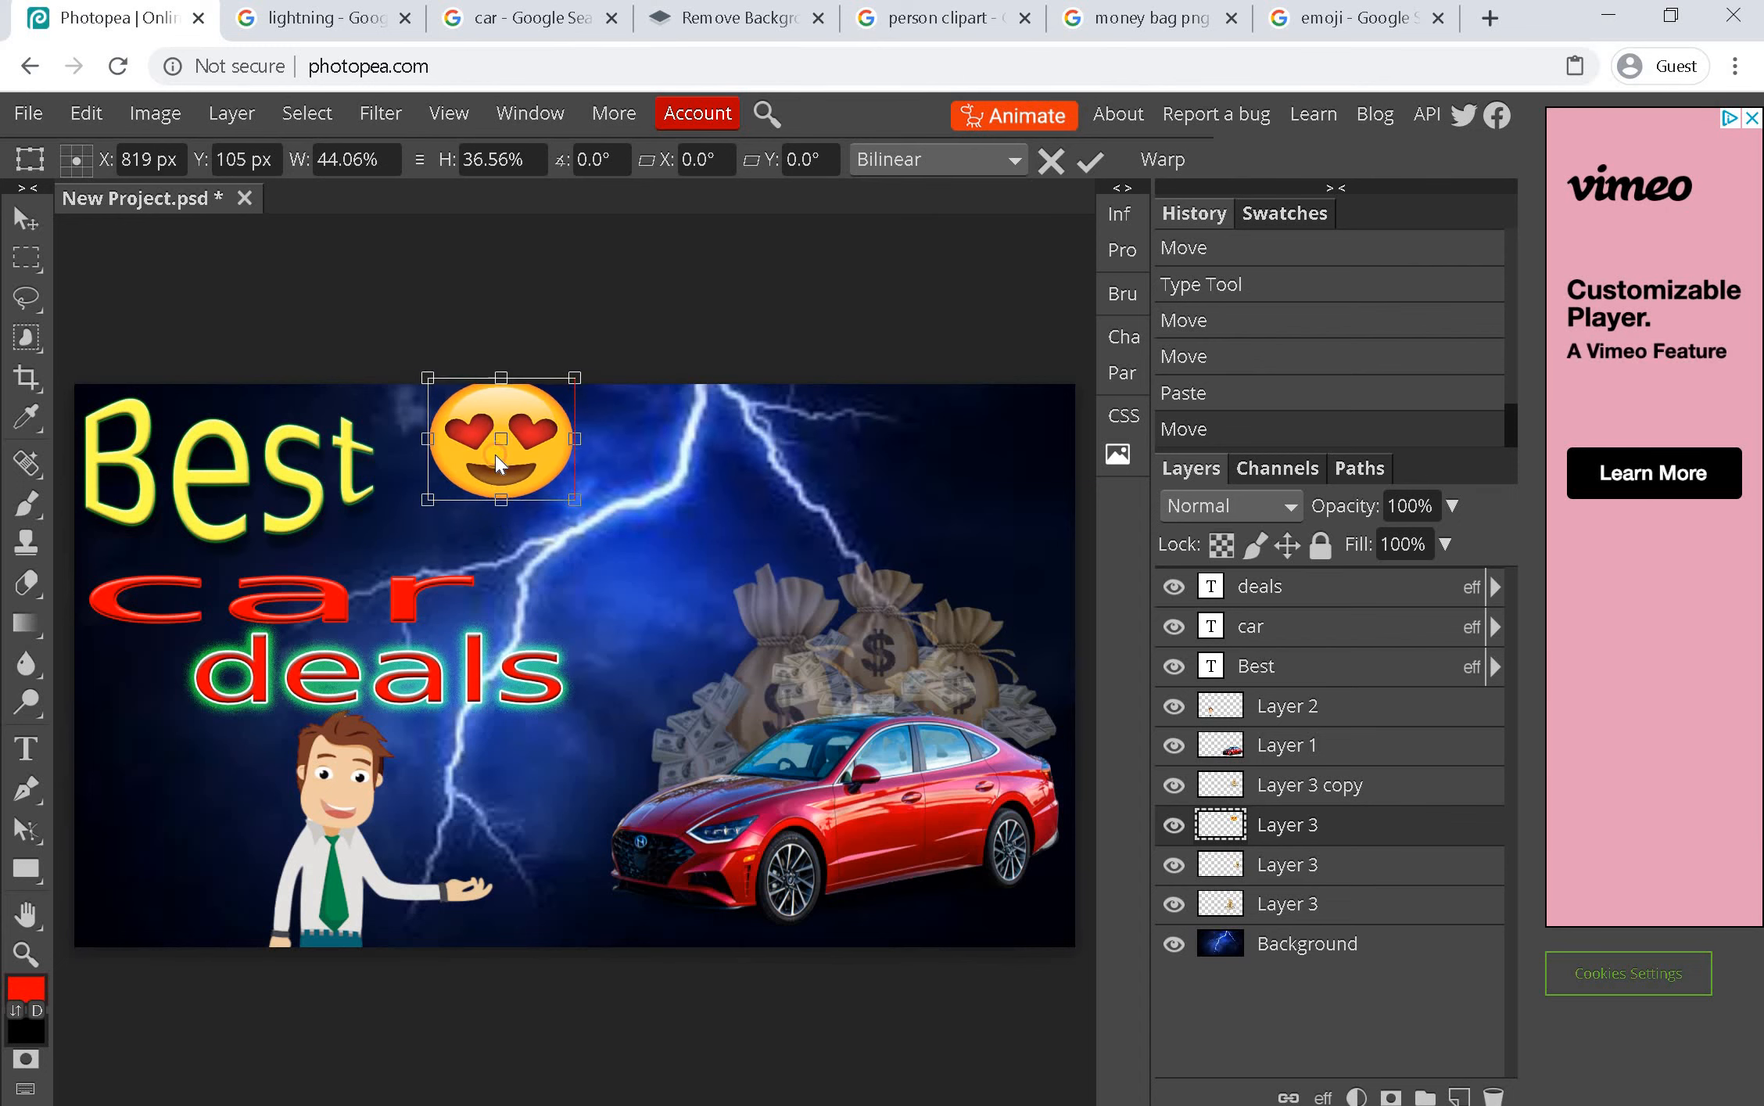
click(26, 748)
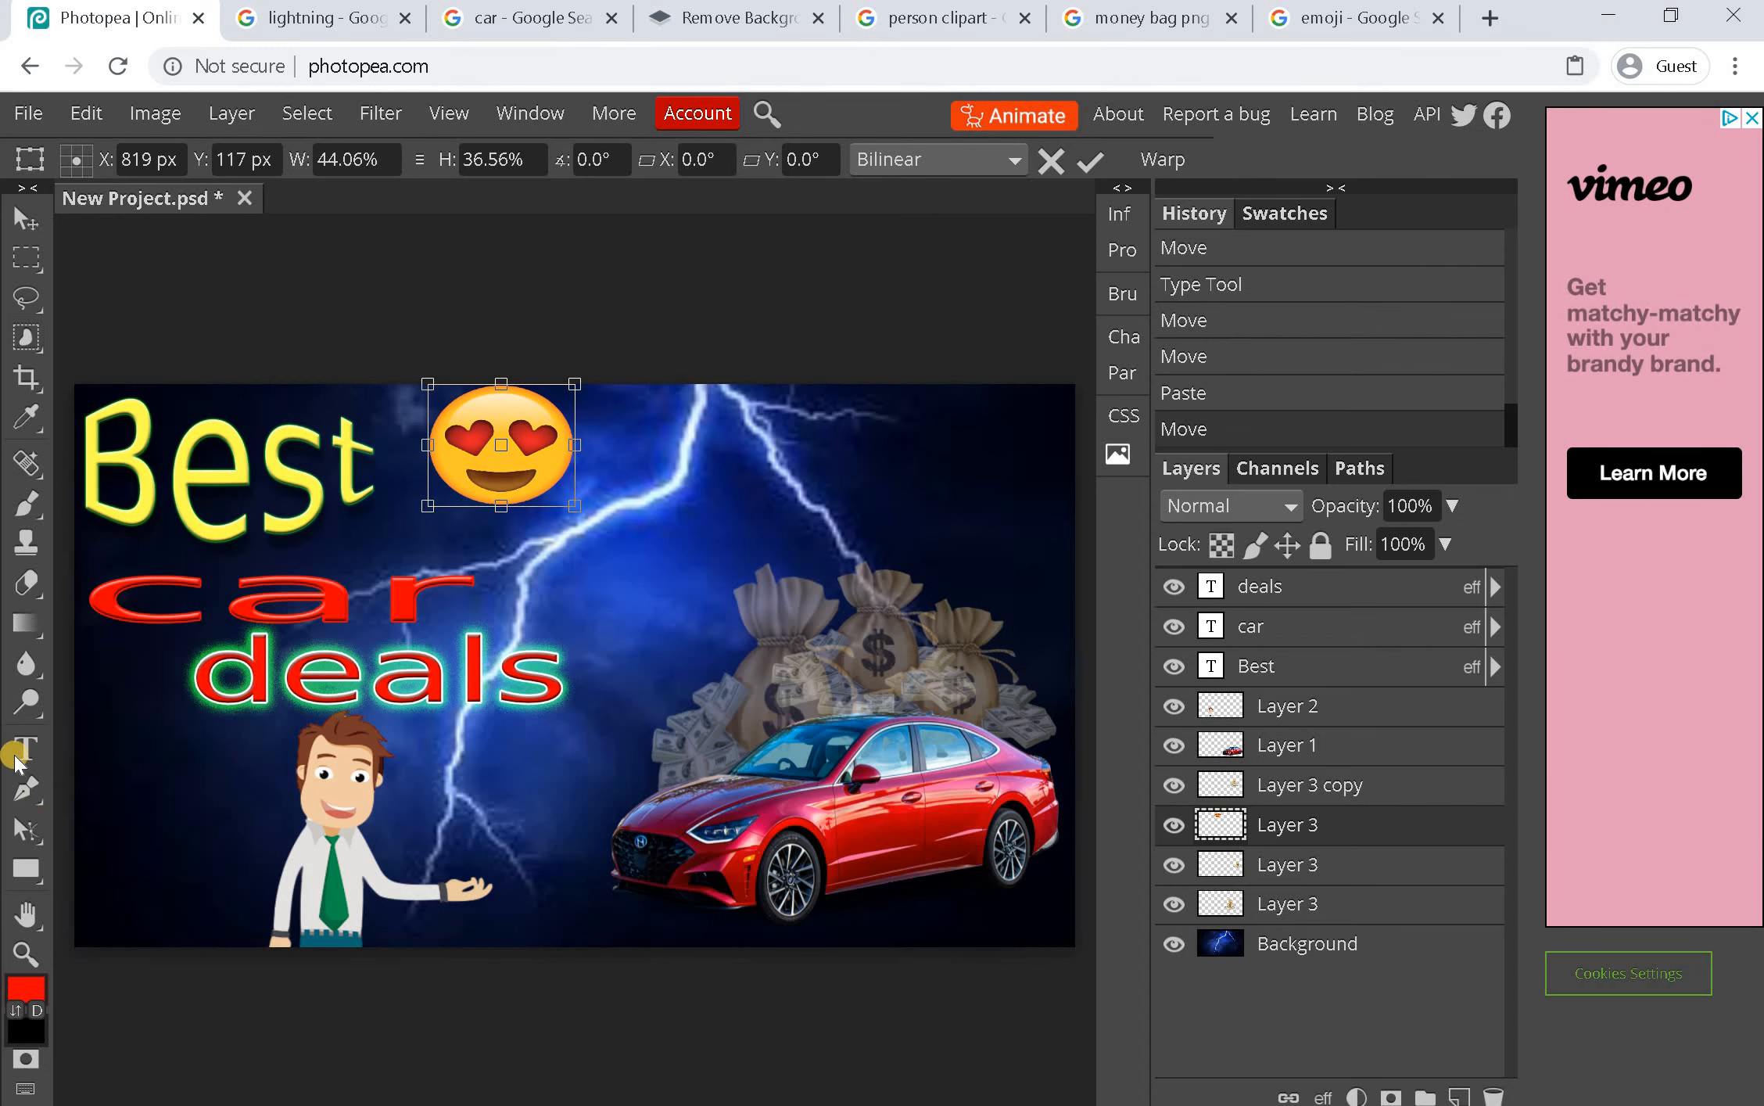
key(Return)
Draw a wide text box beside the emoji, above the money bags
drag(621, 414, 927, 522)
click(683, 482)
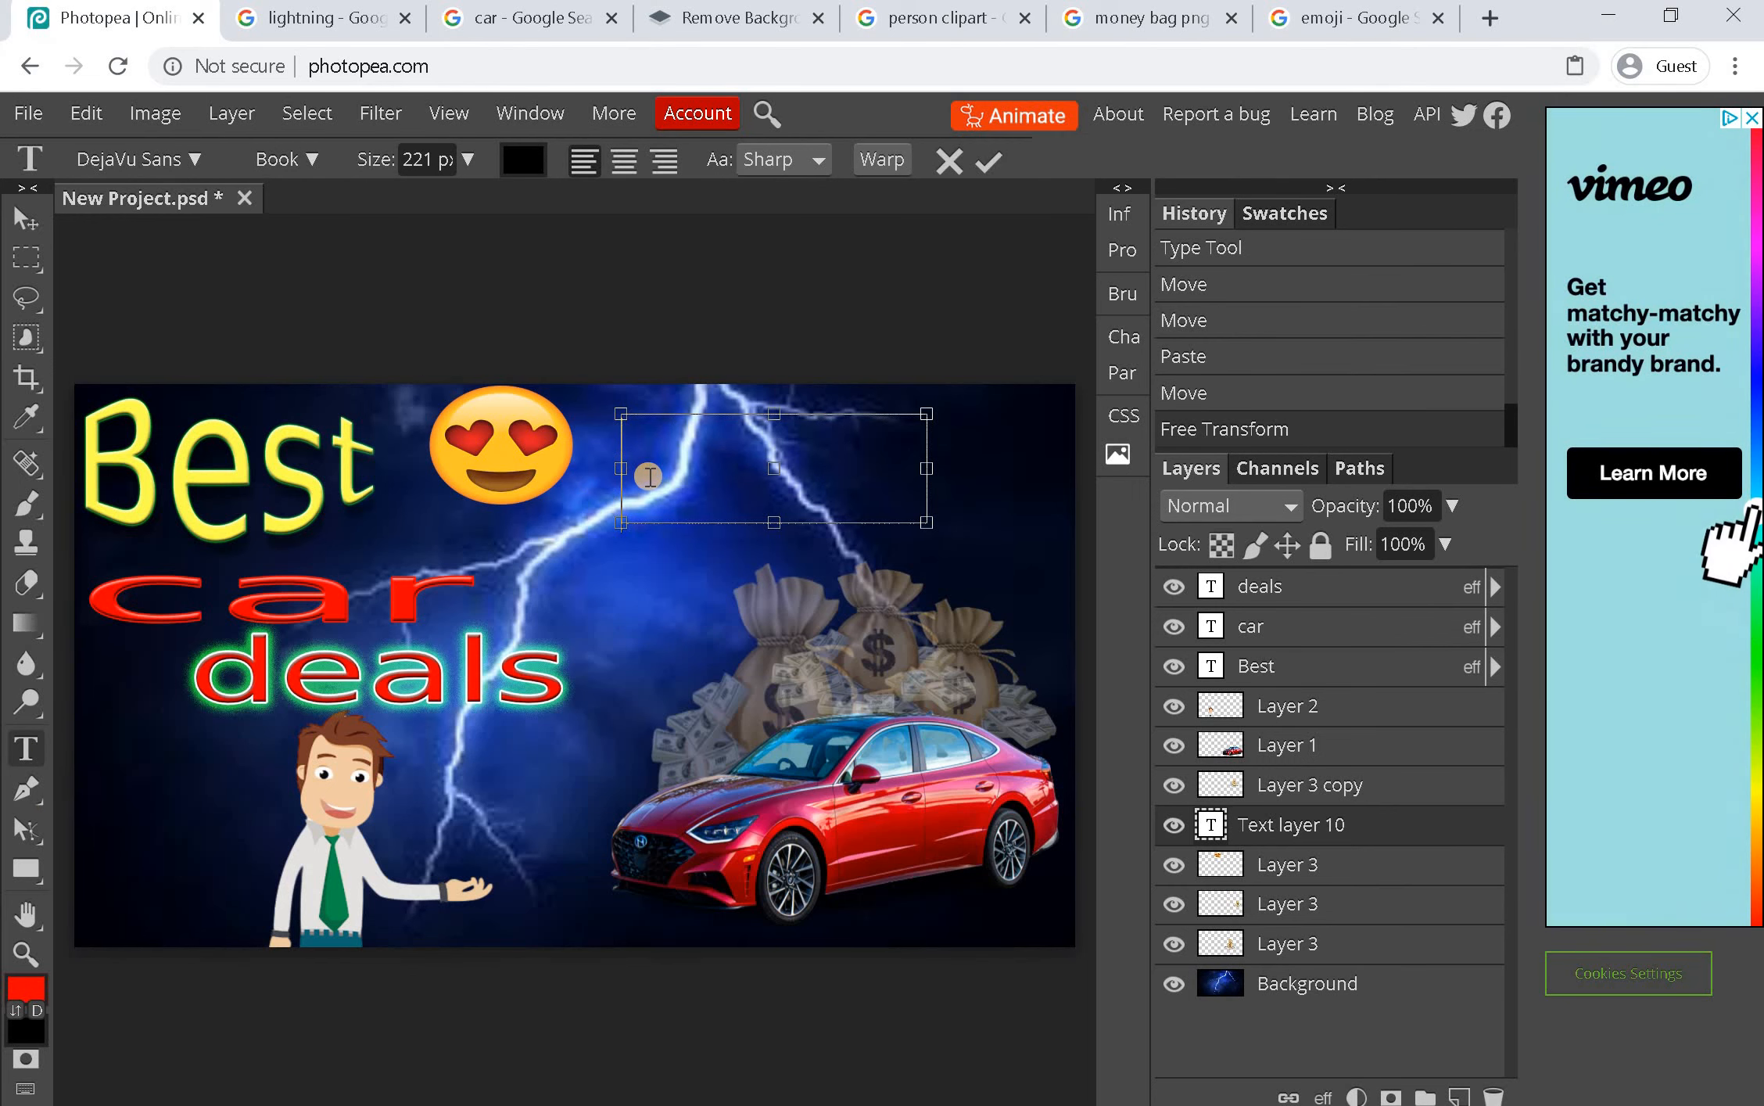
text(Best)
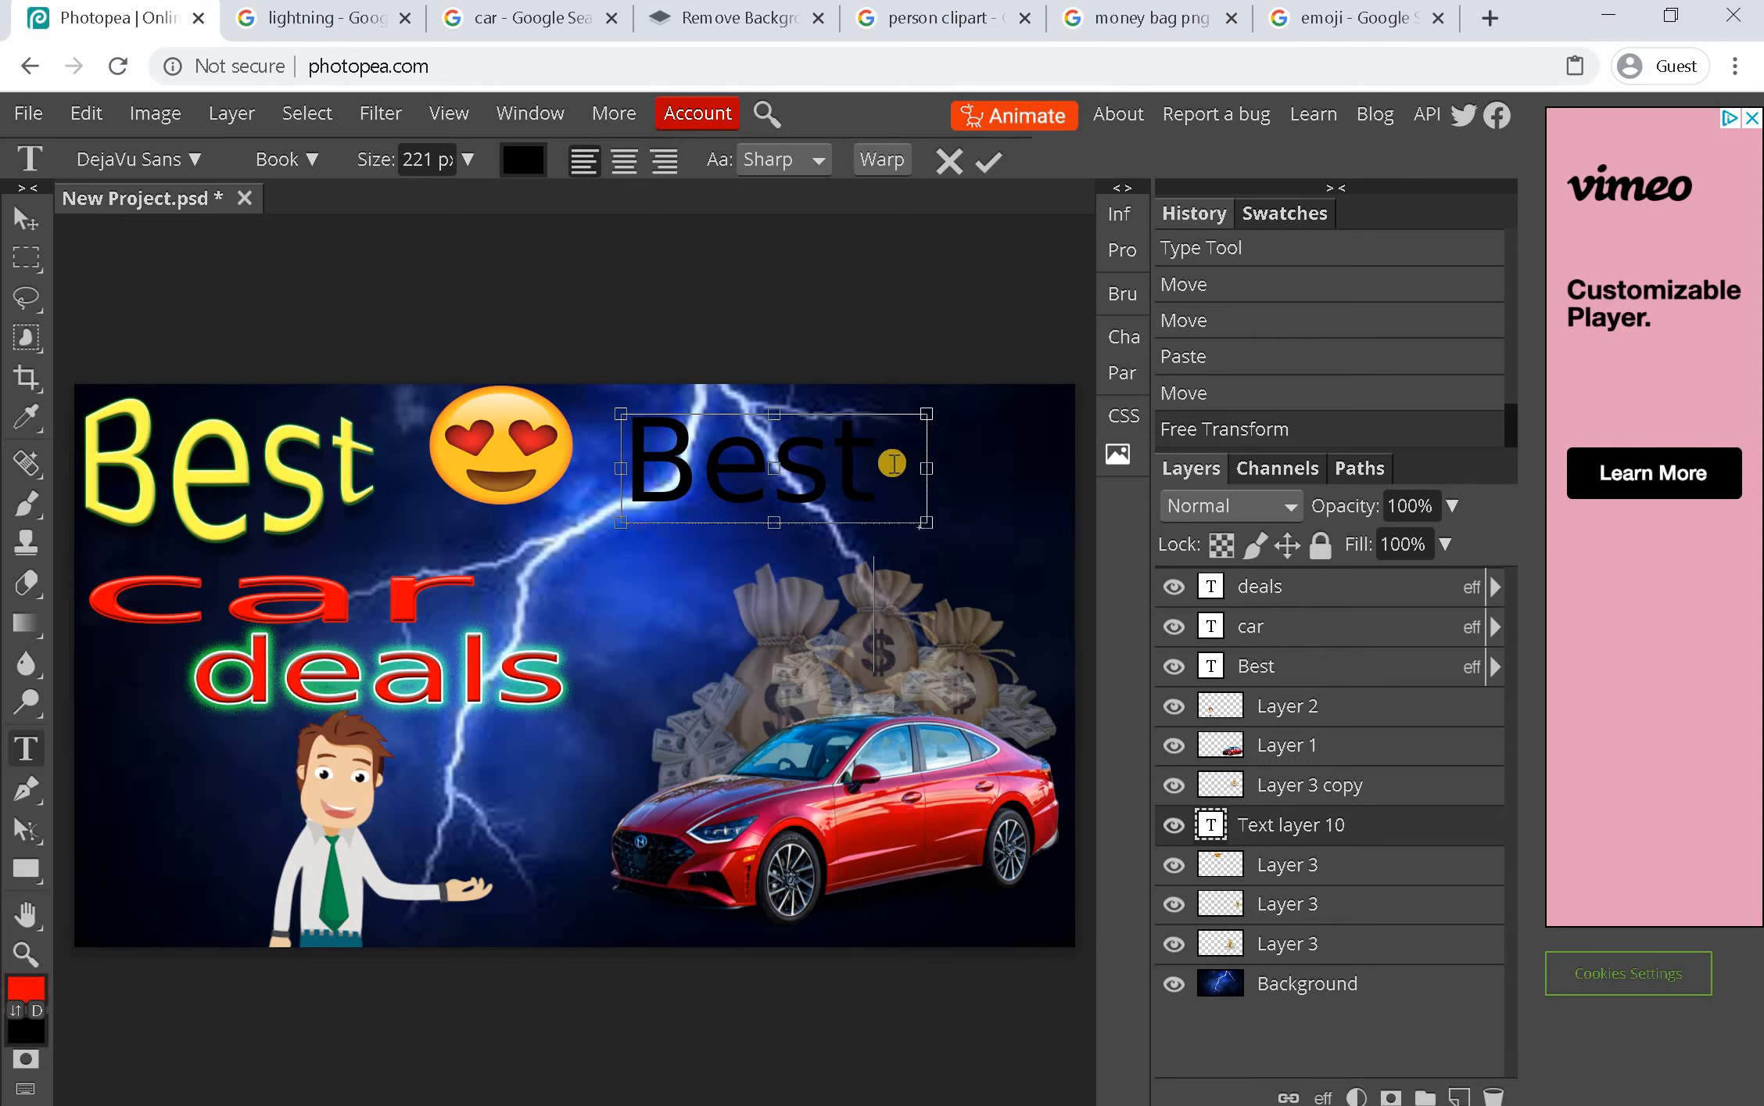
key(ctrl+a)
key(BackSpace)
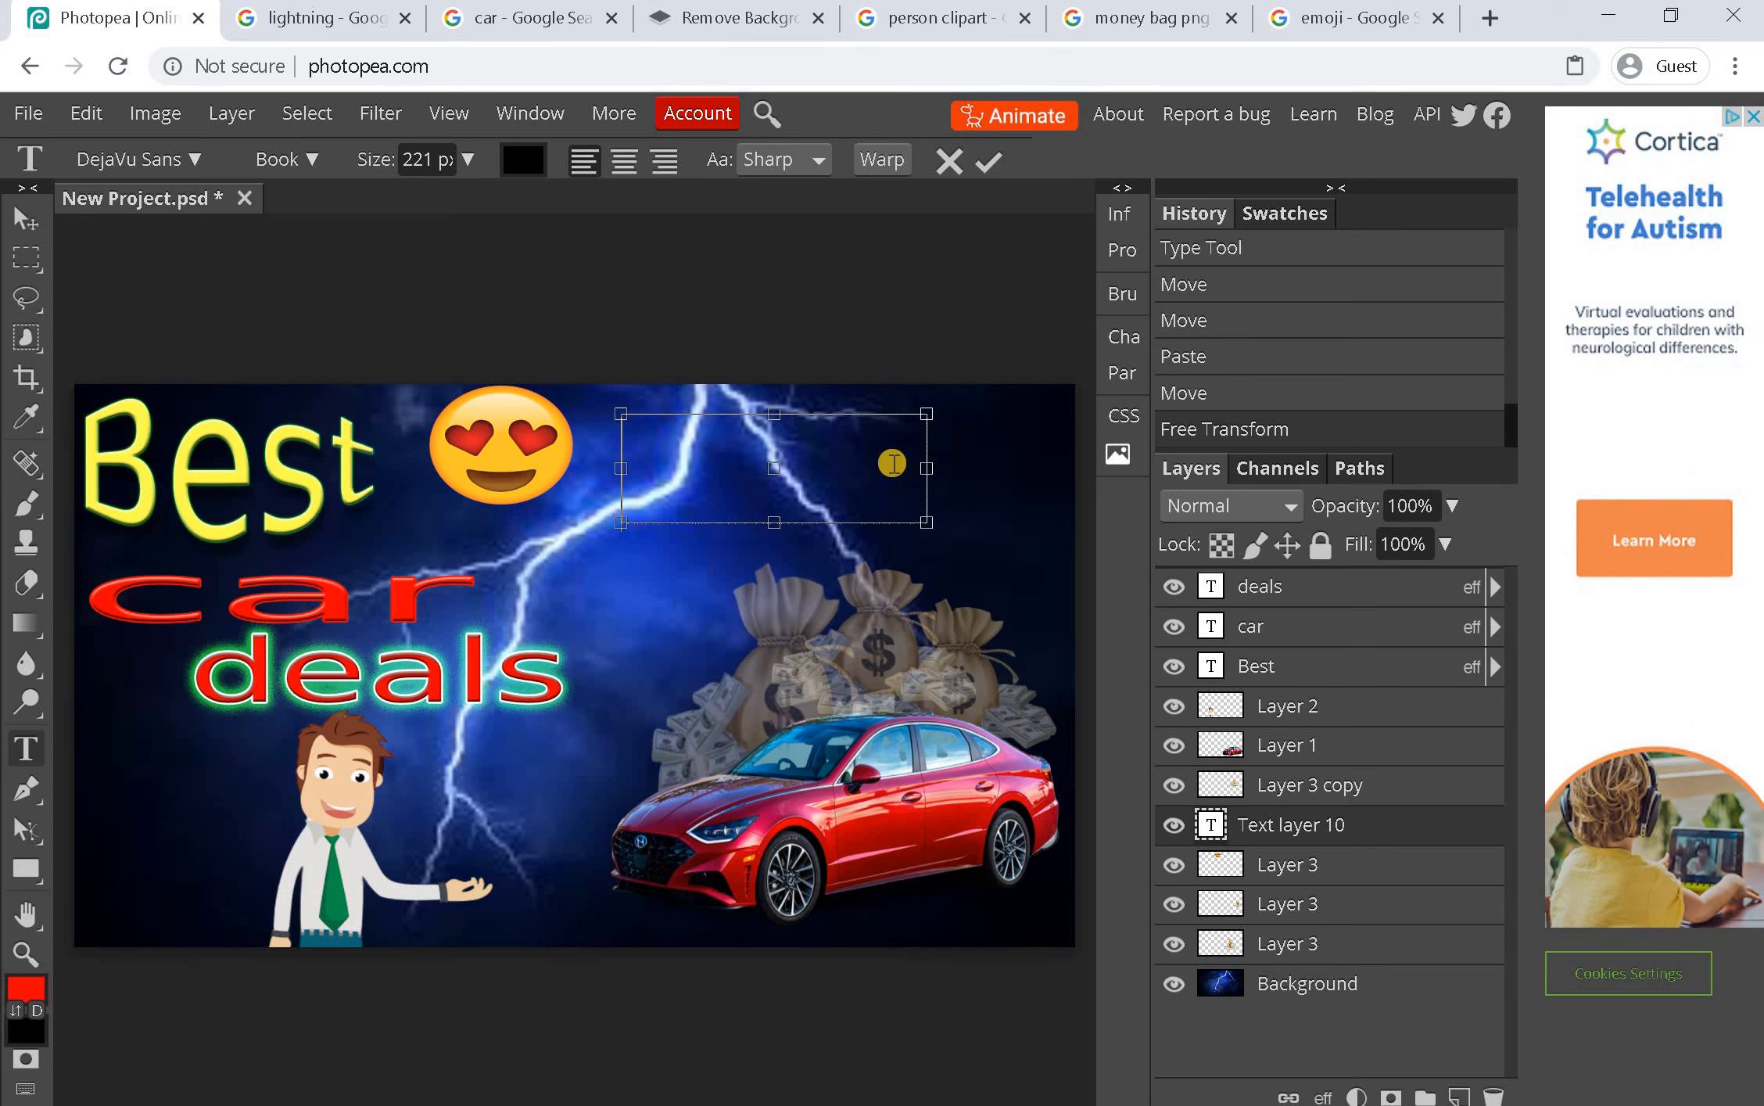
Enter the text "100% awsome" in the new text box and set its font size to 100 px
text(100)
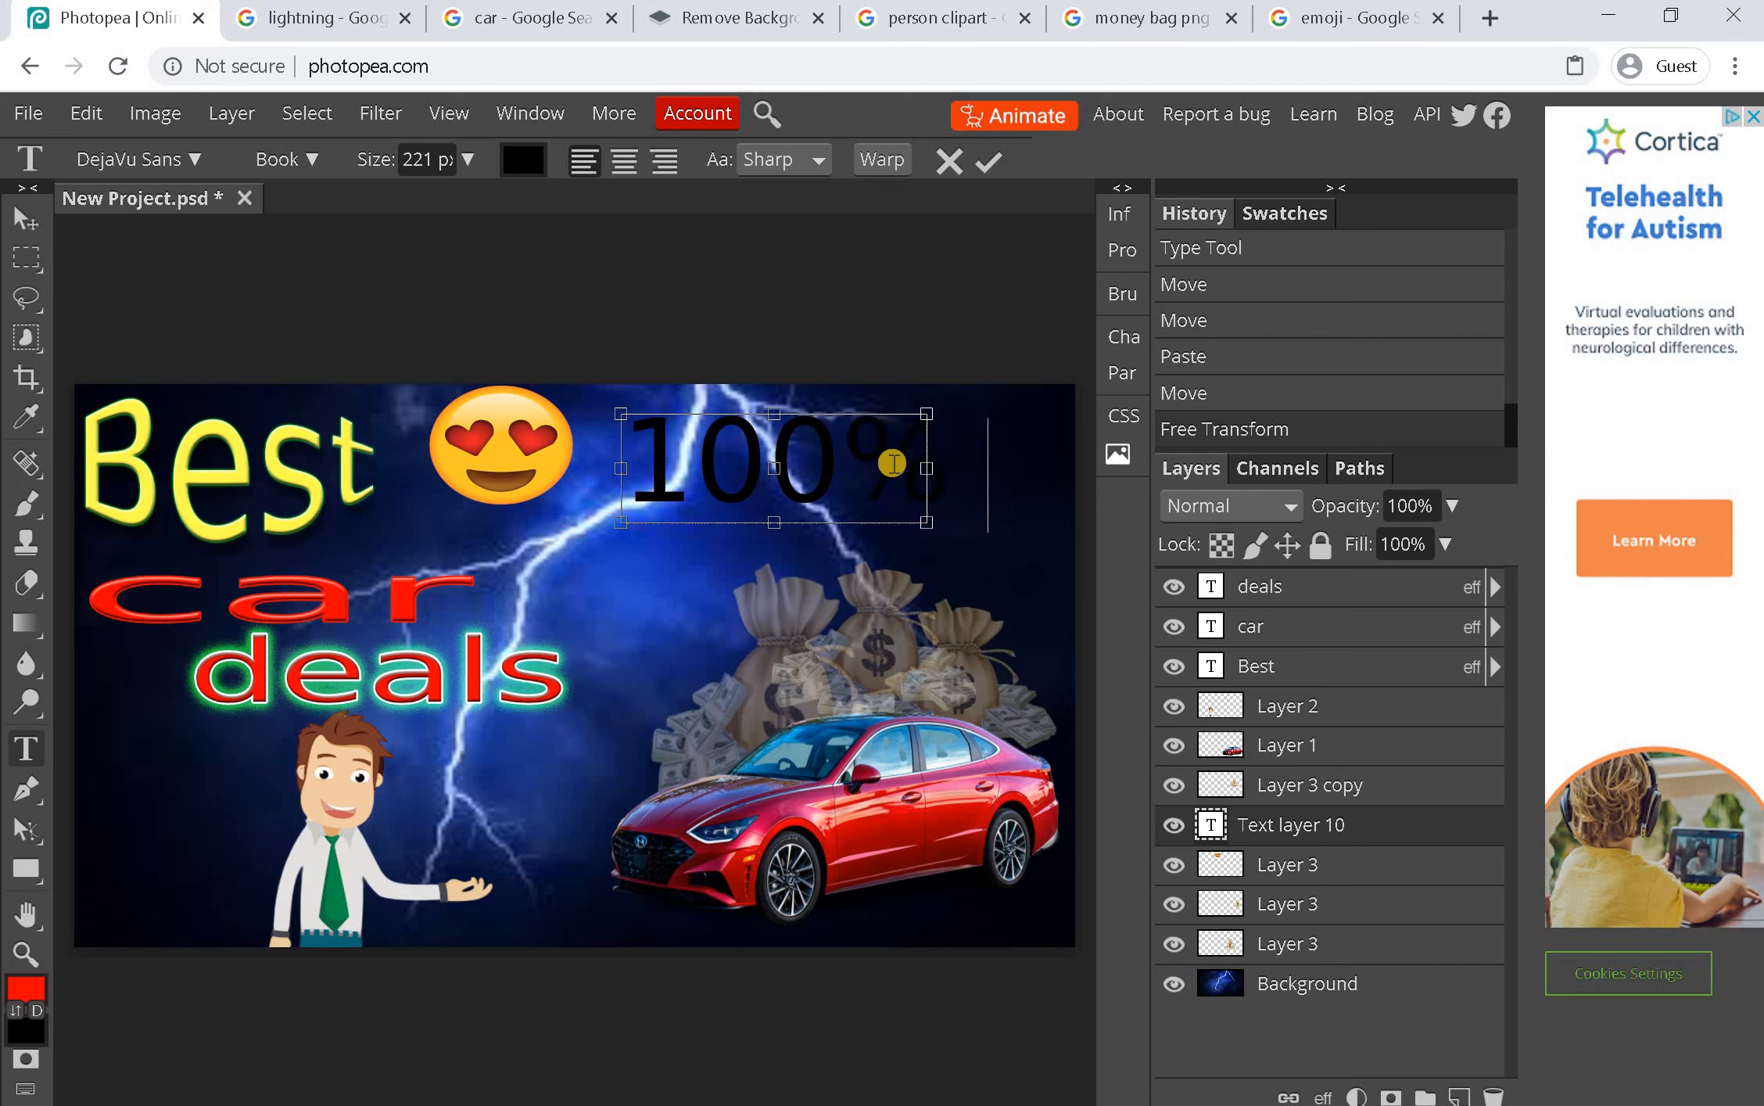
drag(913, 461, 838, 468)
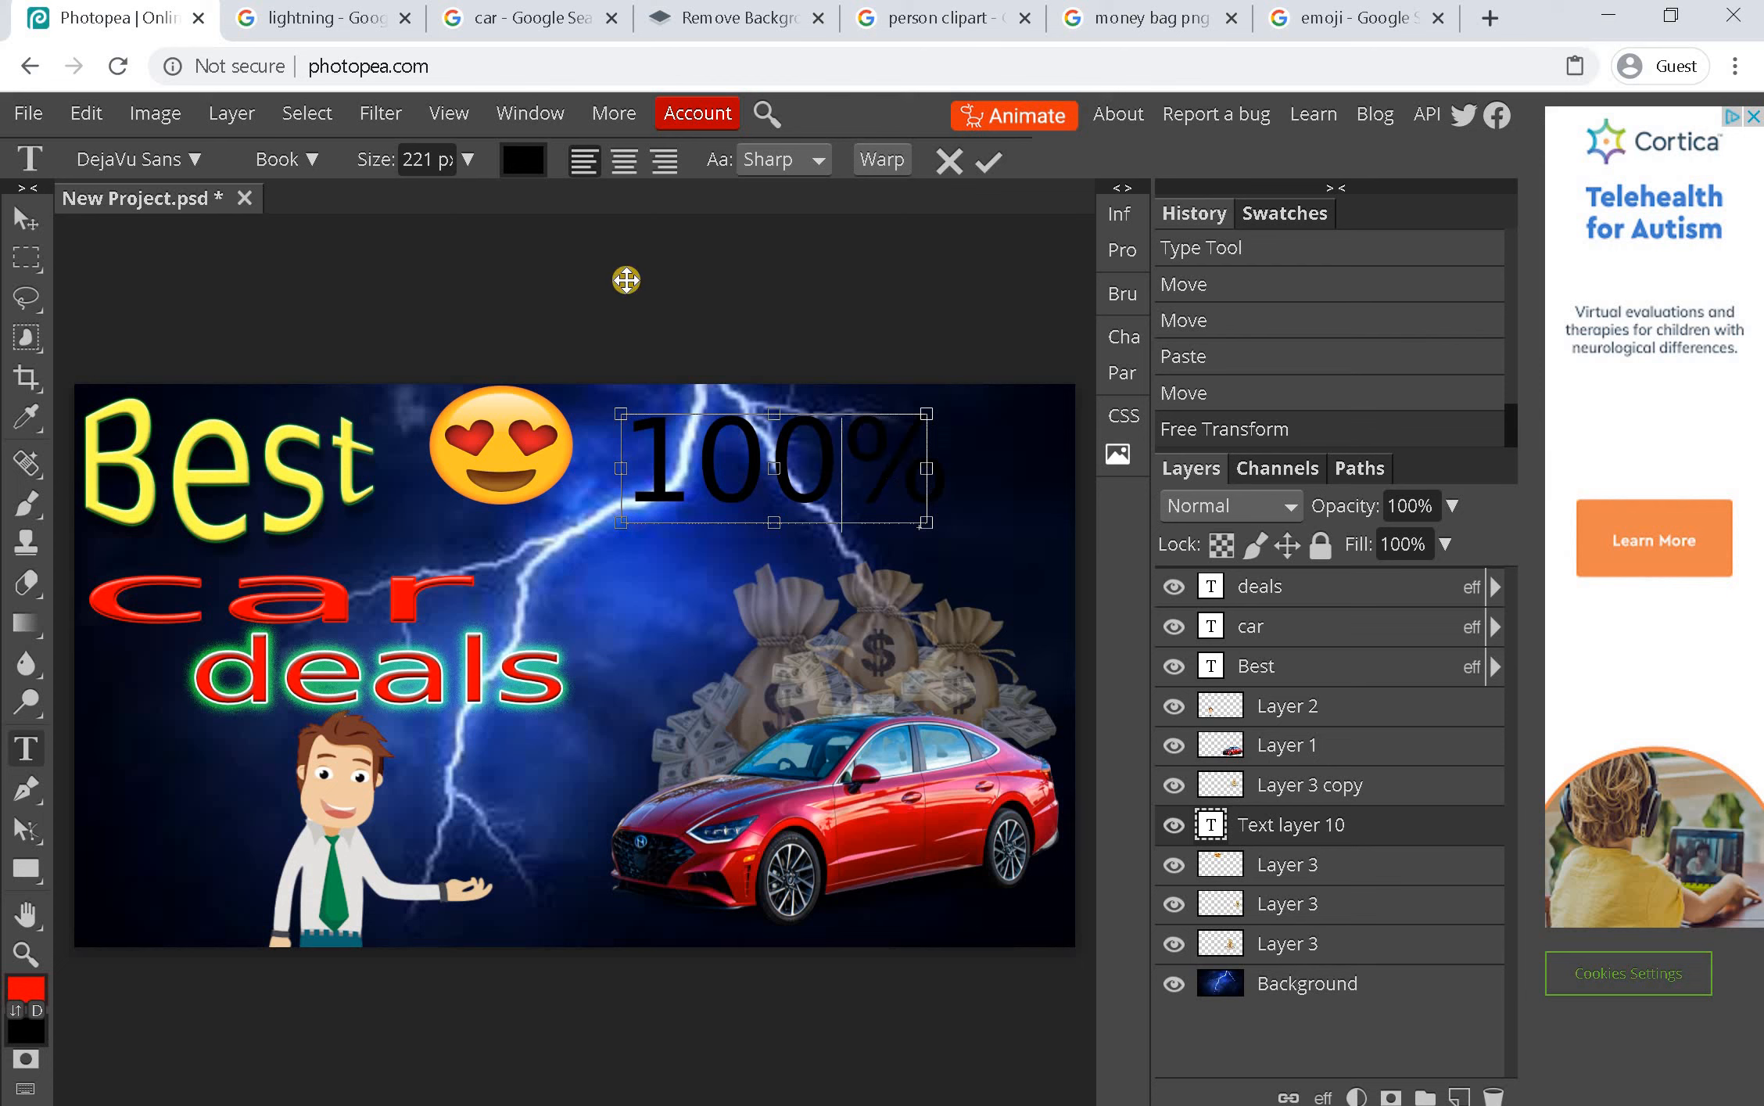
key(ctrl+a)
click(426, 153)
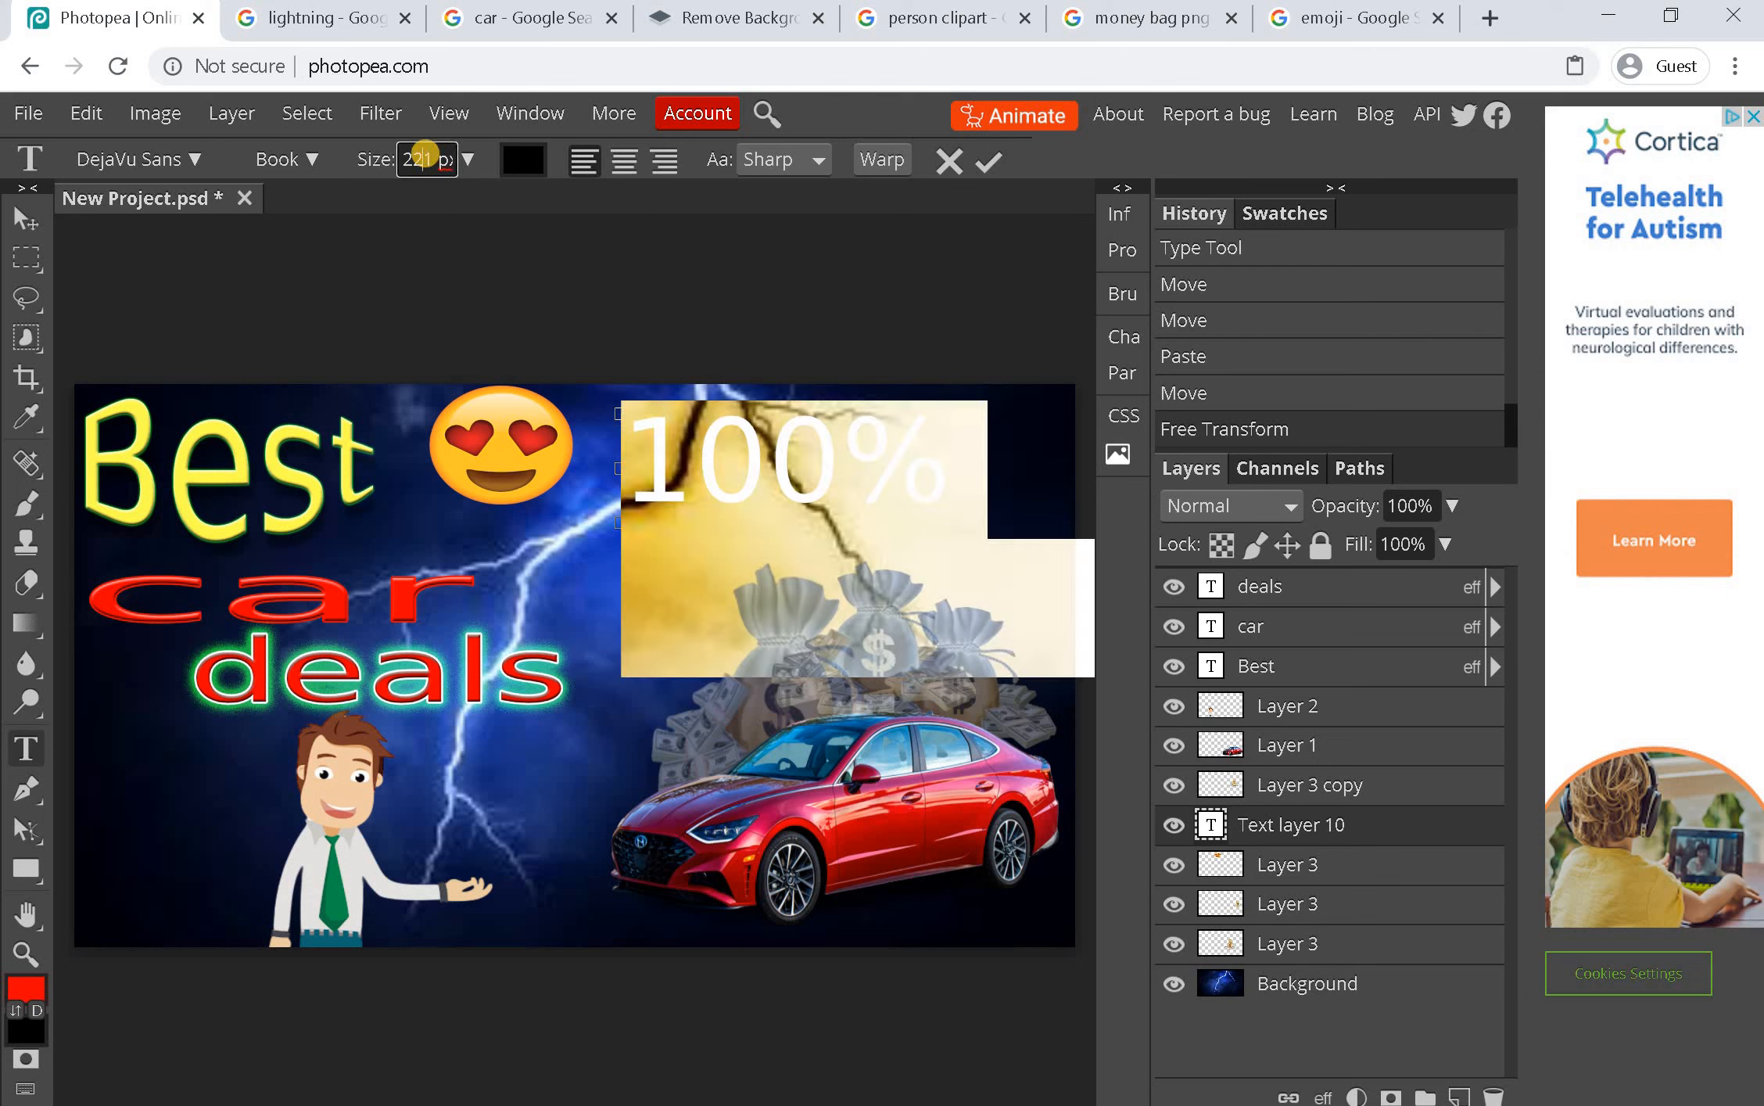
key(Return)
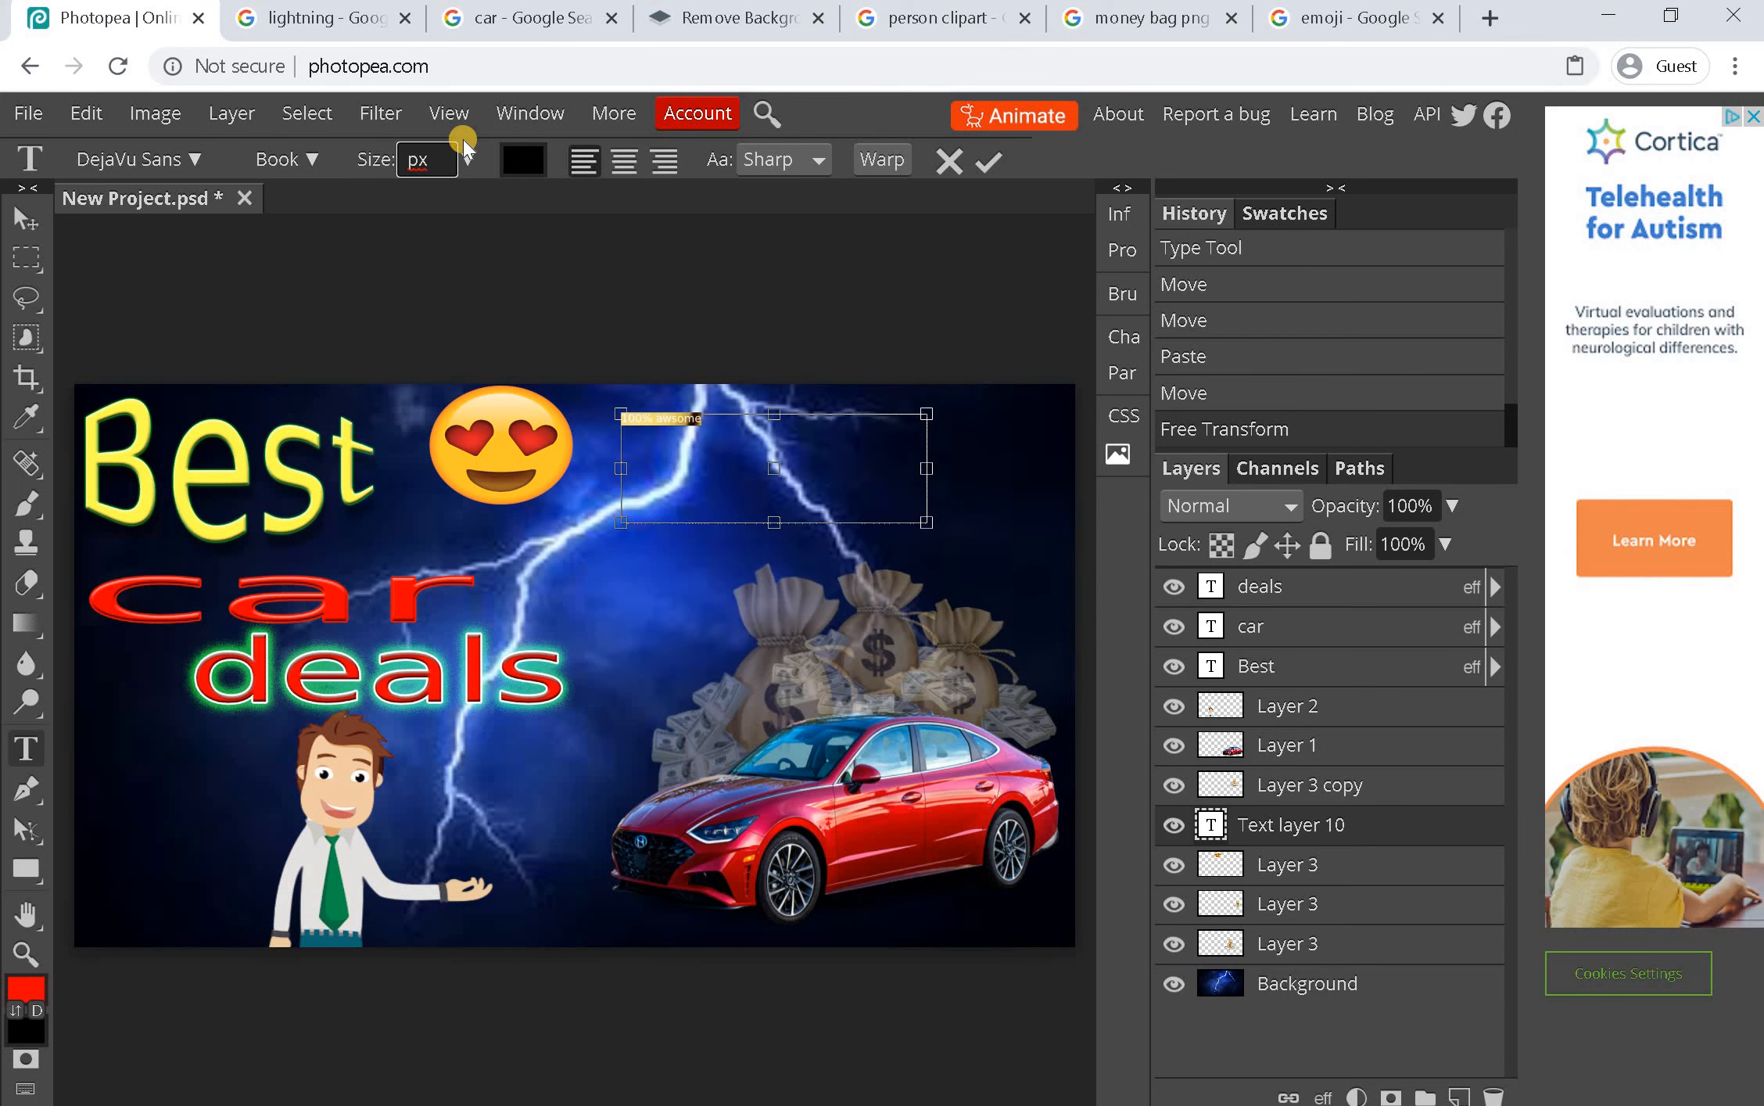
text(60)
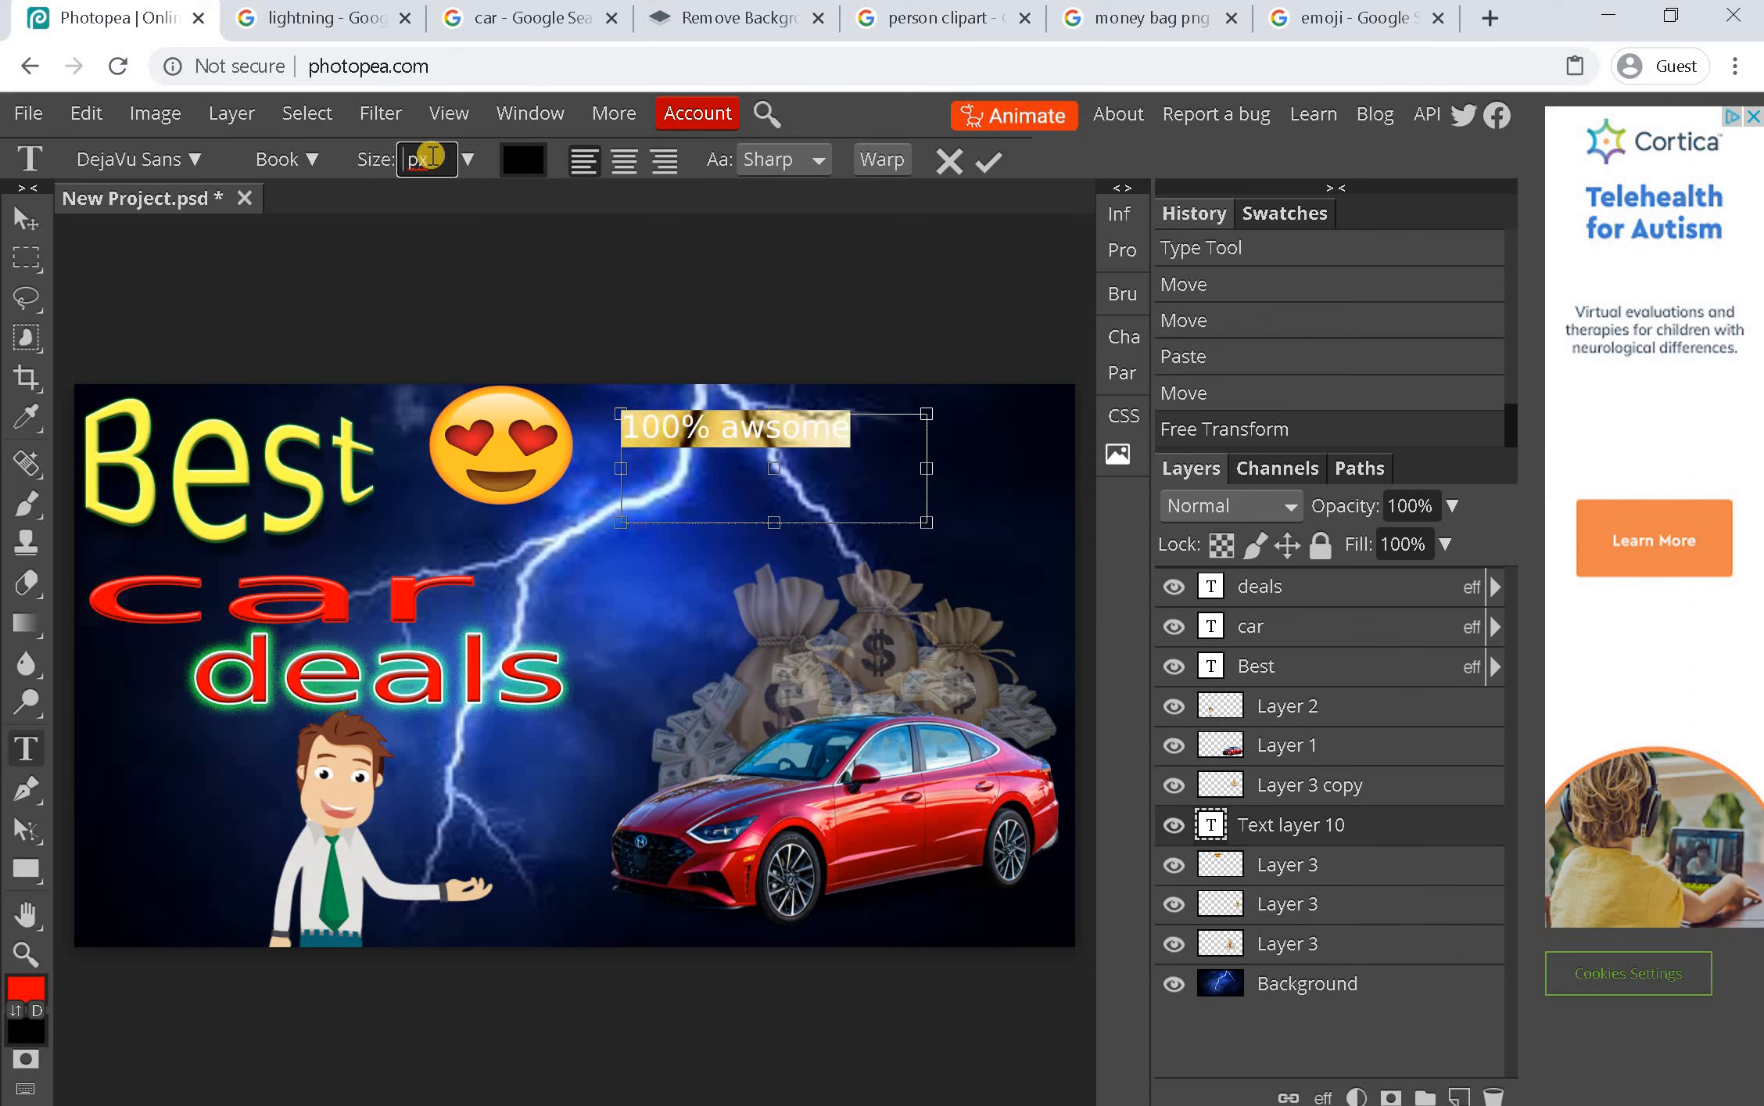
text(0)
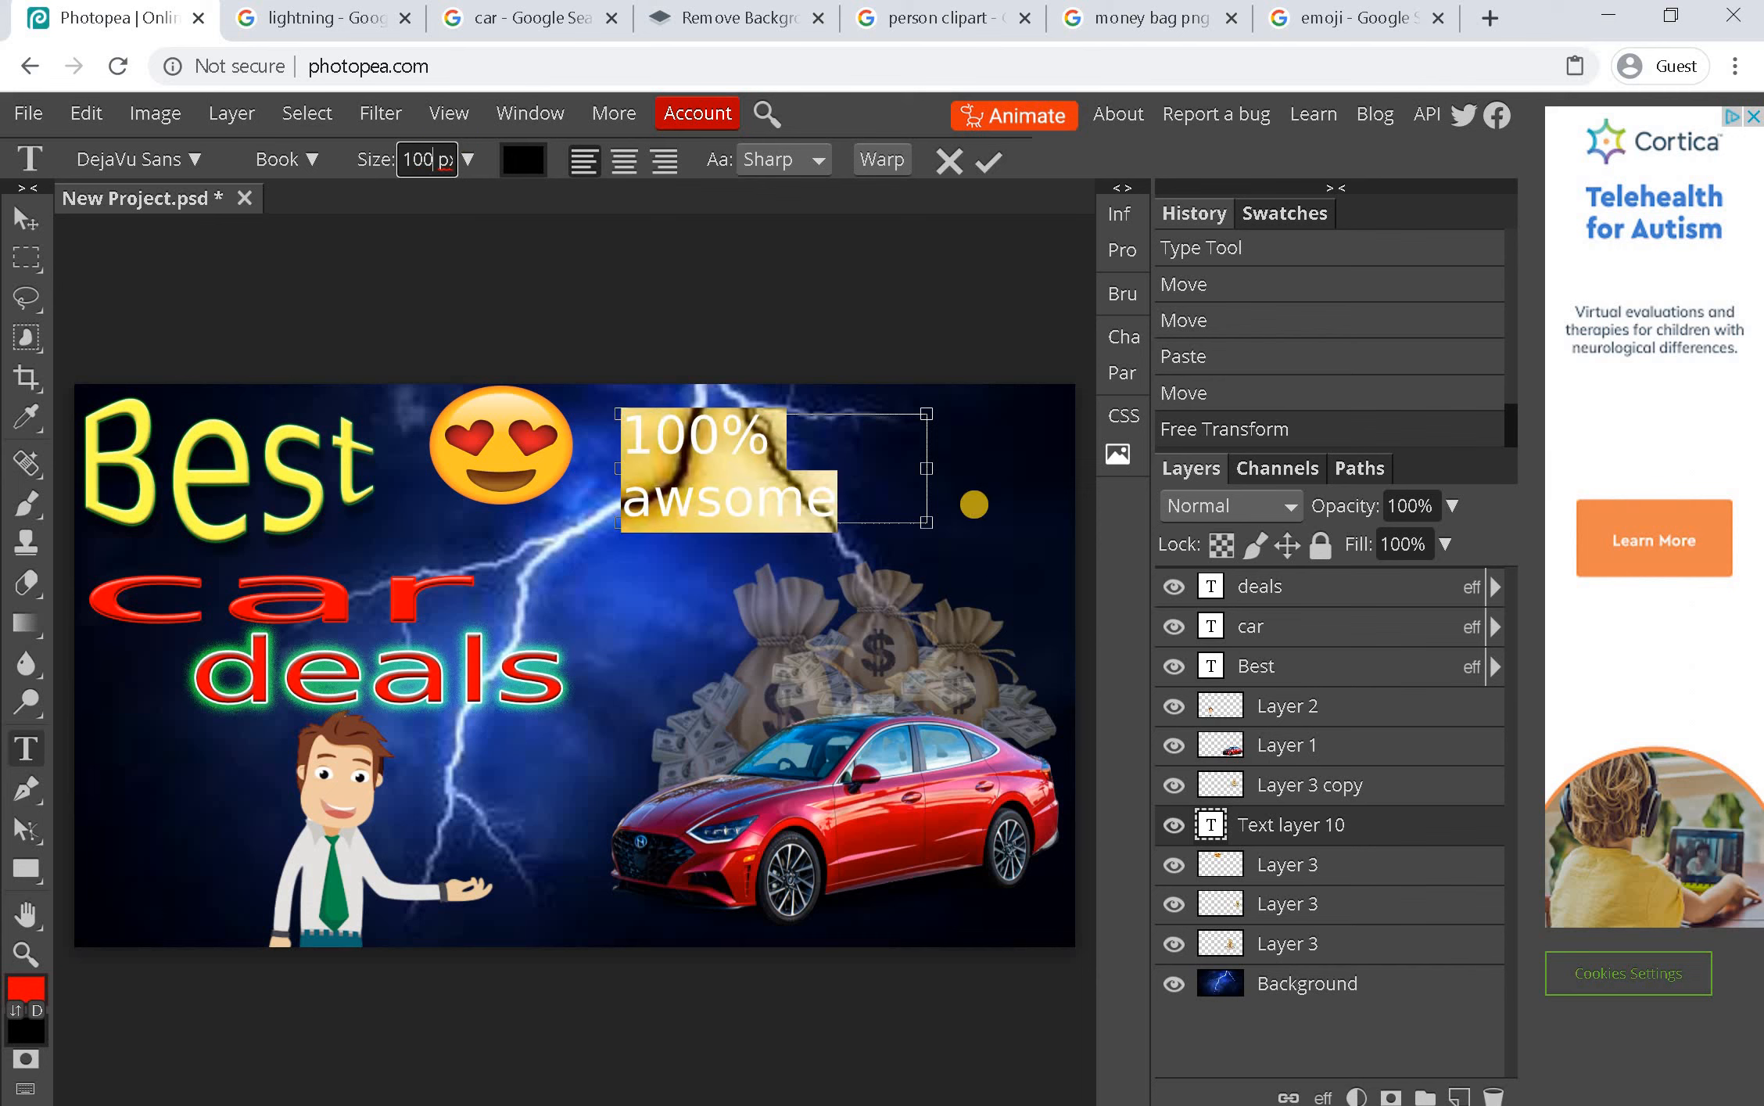
Widen the text box so "100% awsome" fits on one line, and move it close to the emoji near the image's upper edge
drag(925, 467, 1091, 486)
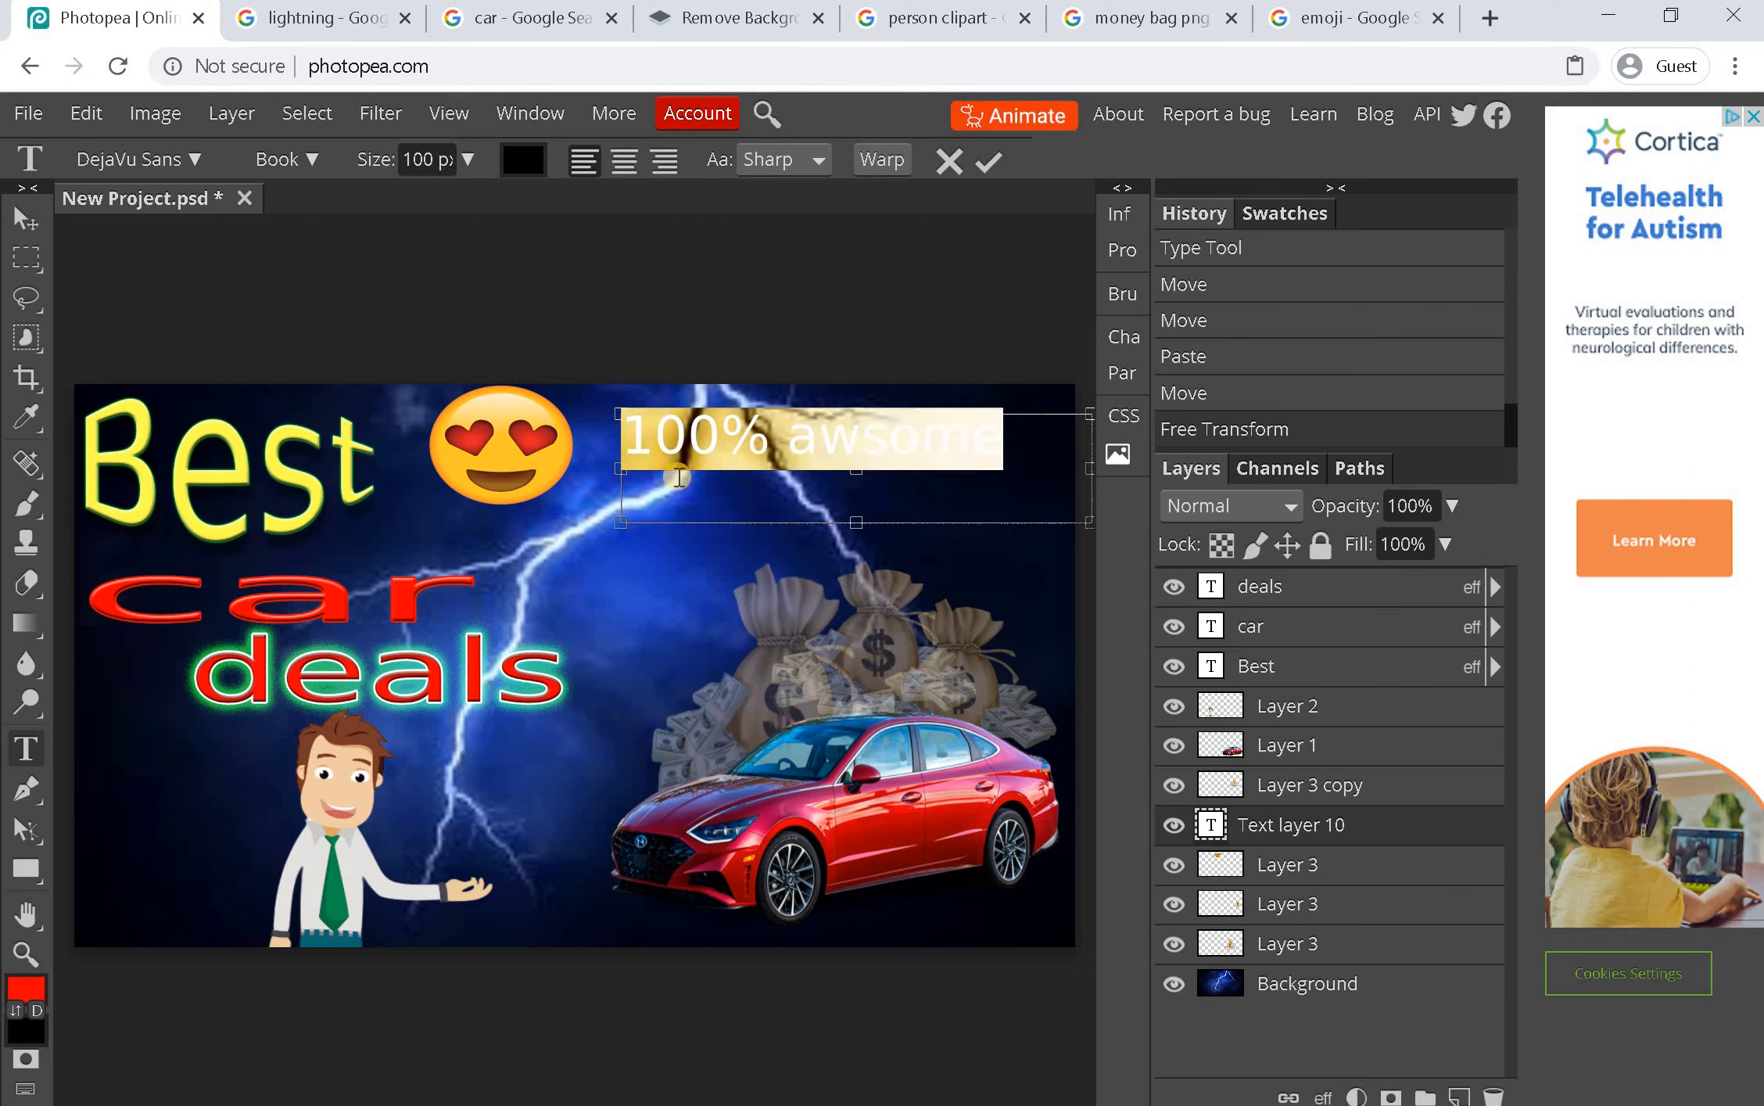
drag(666, 524, 594, 567)
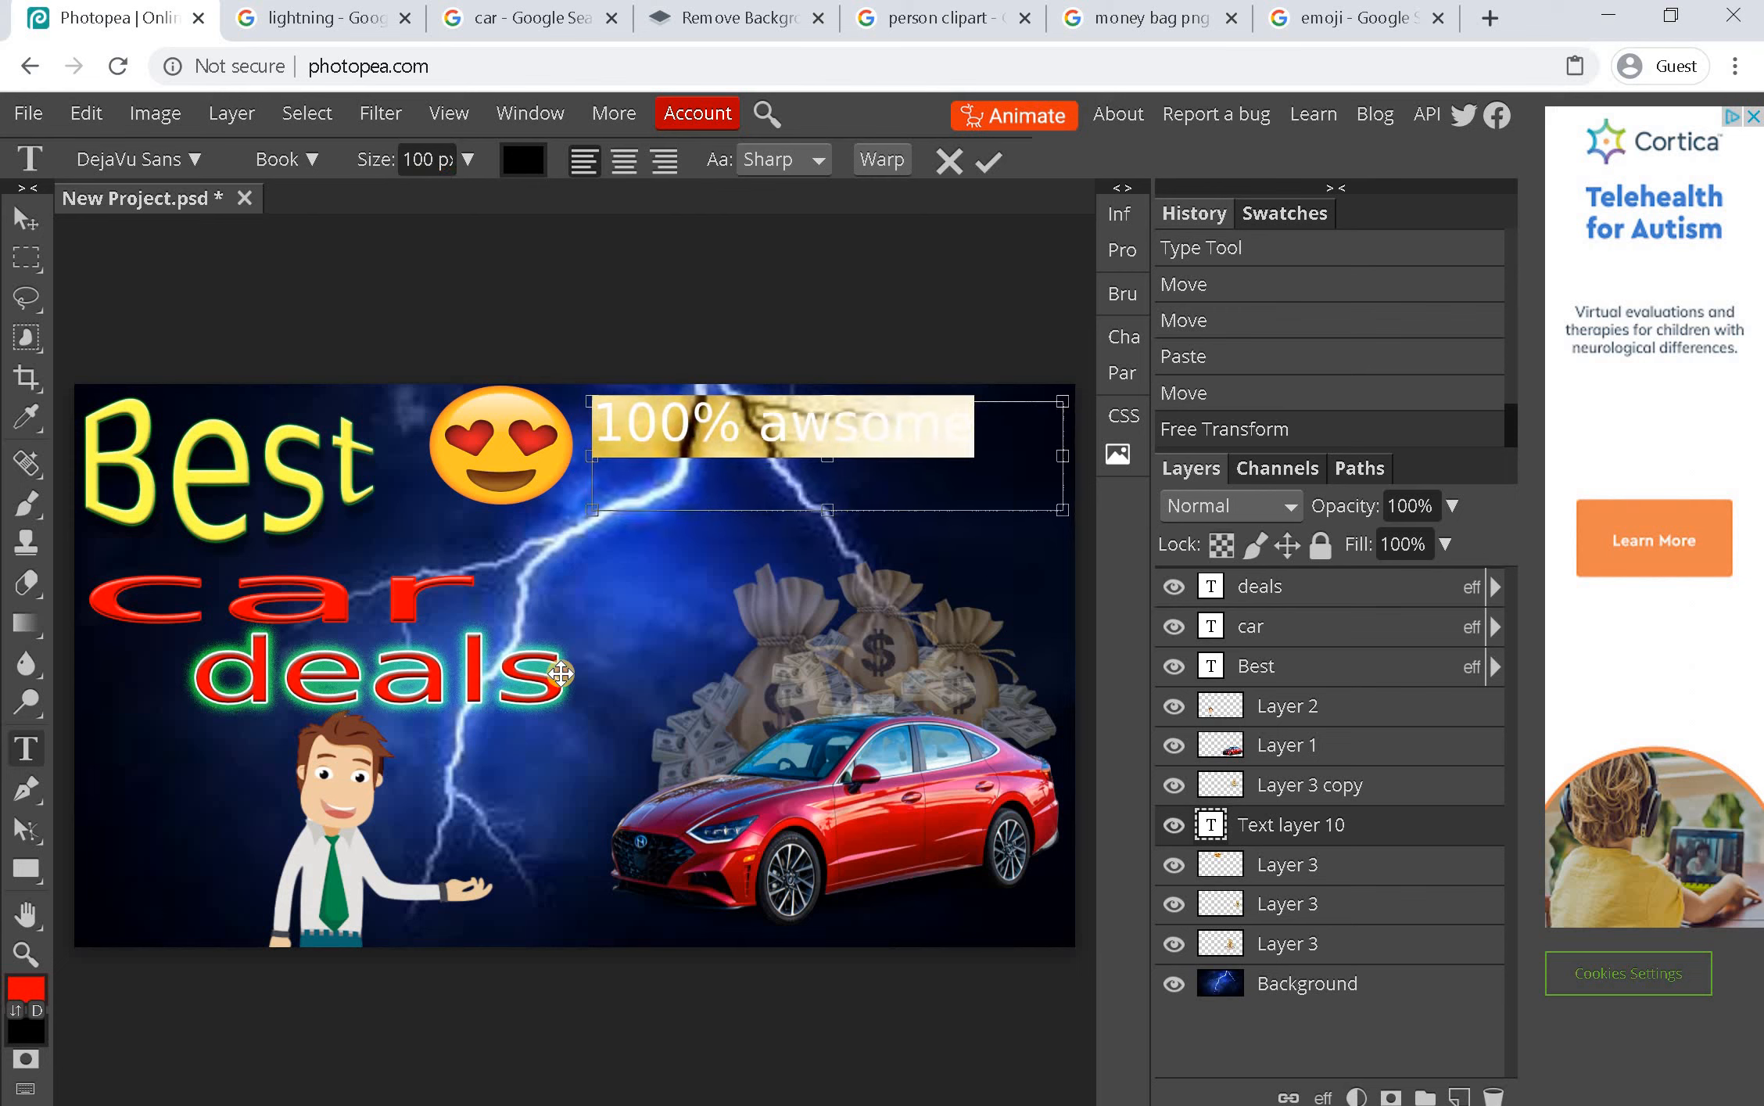
click(1320, 903)
Apply a Color Overlay in light red ff8383 to the "100% awsome" text
click(681, 399)
key(ctrl+a)
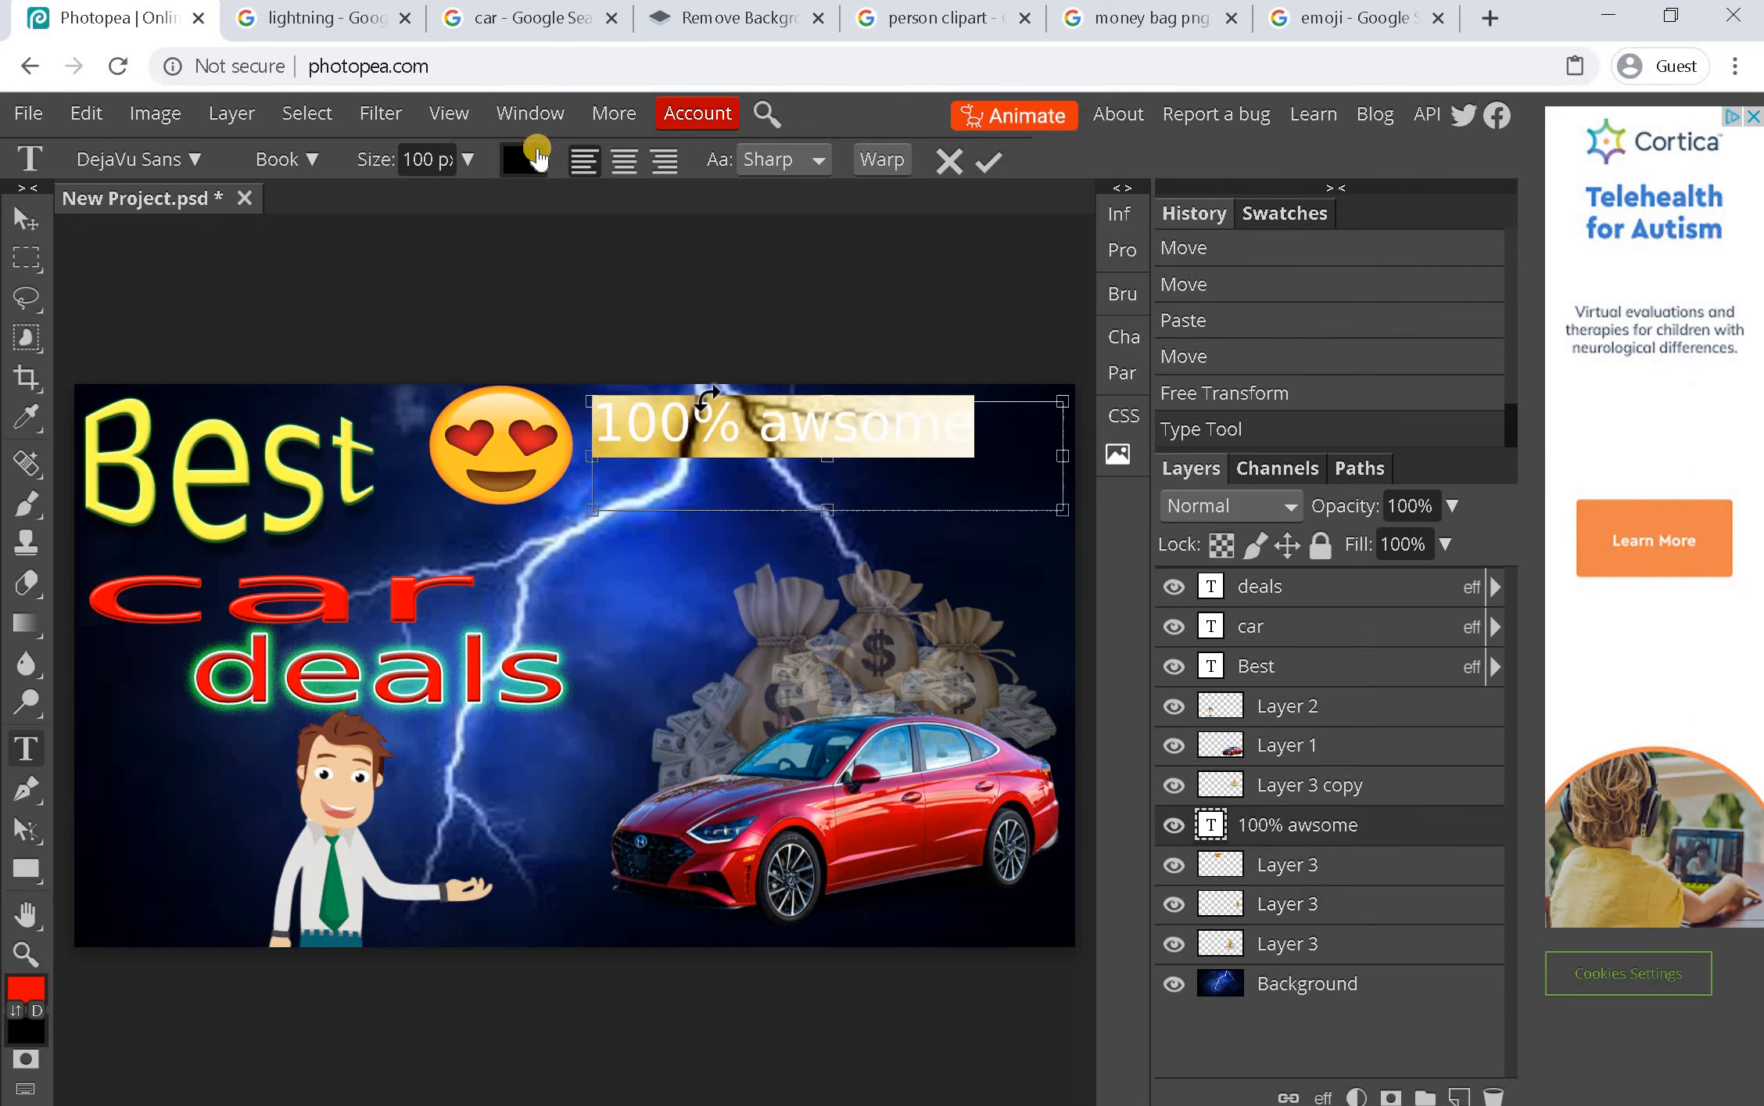
click(1319, 1095)
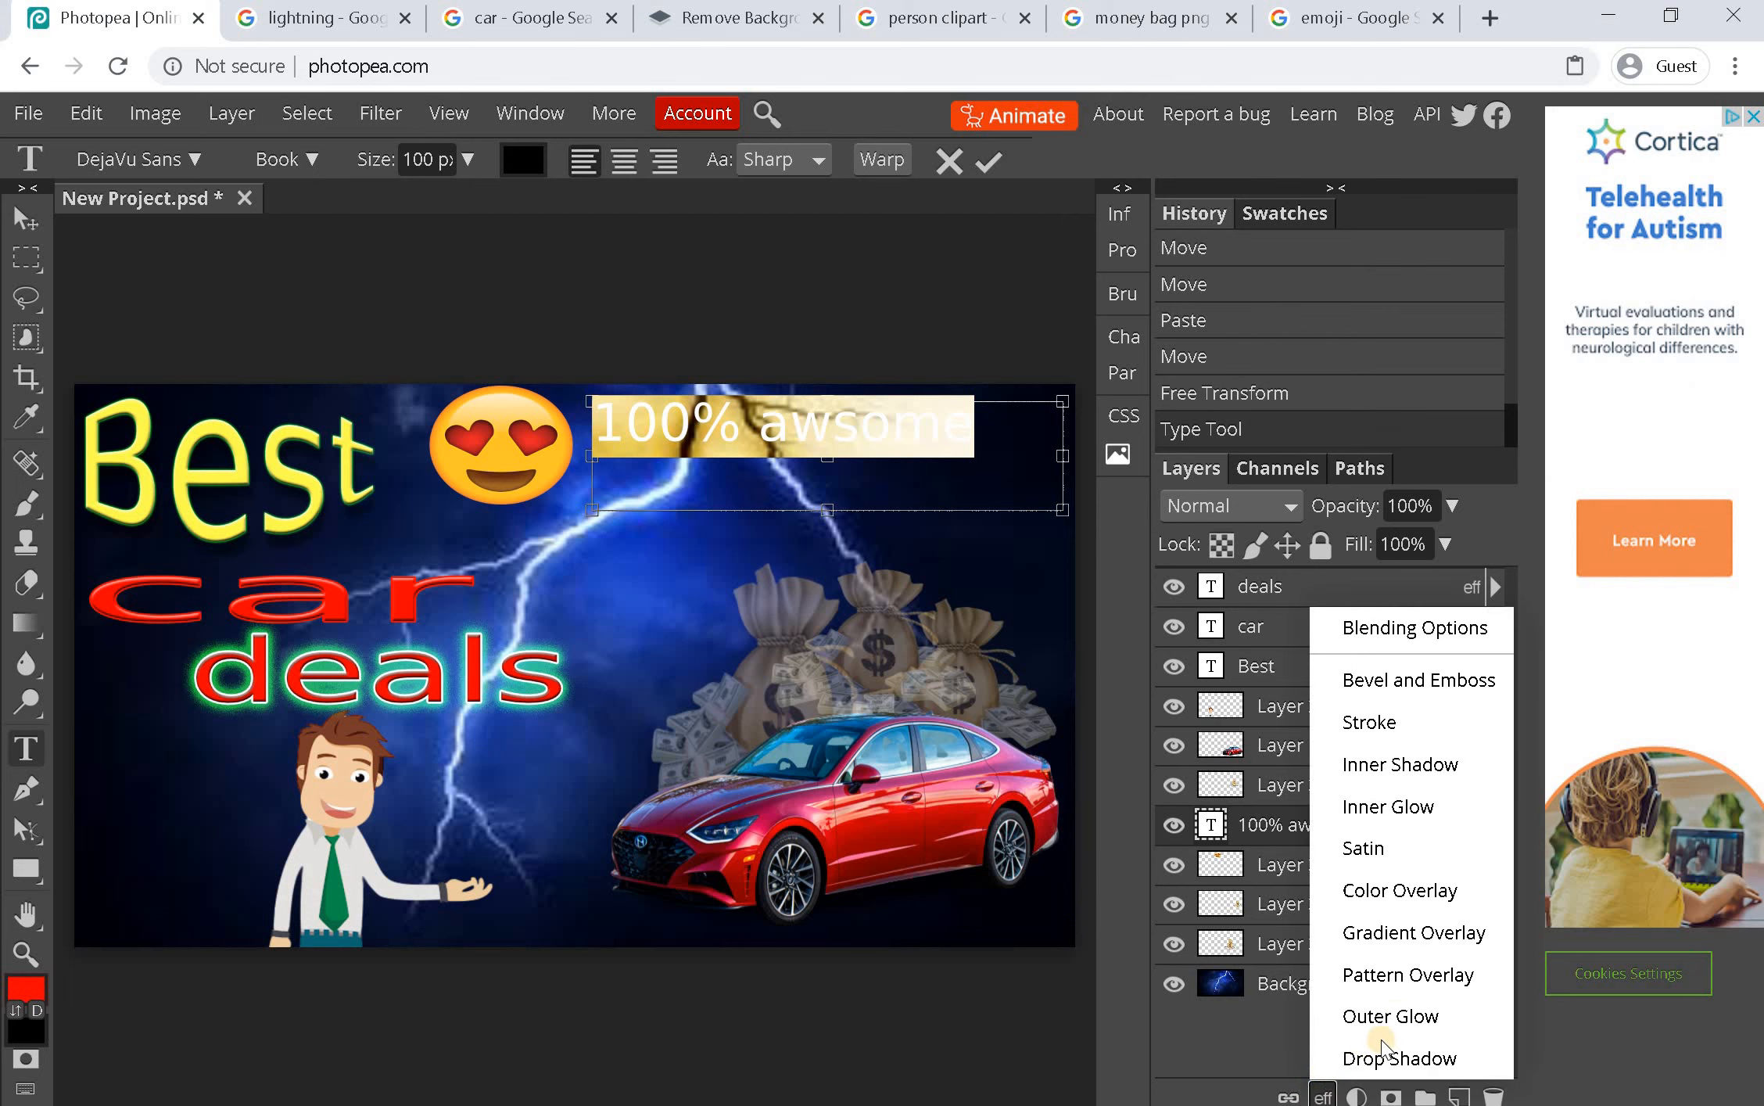
click(1398, 891)
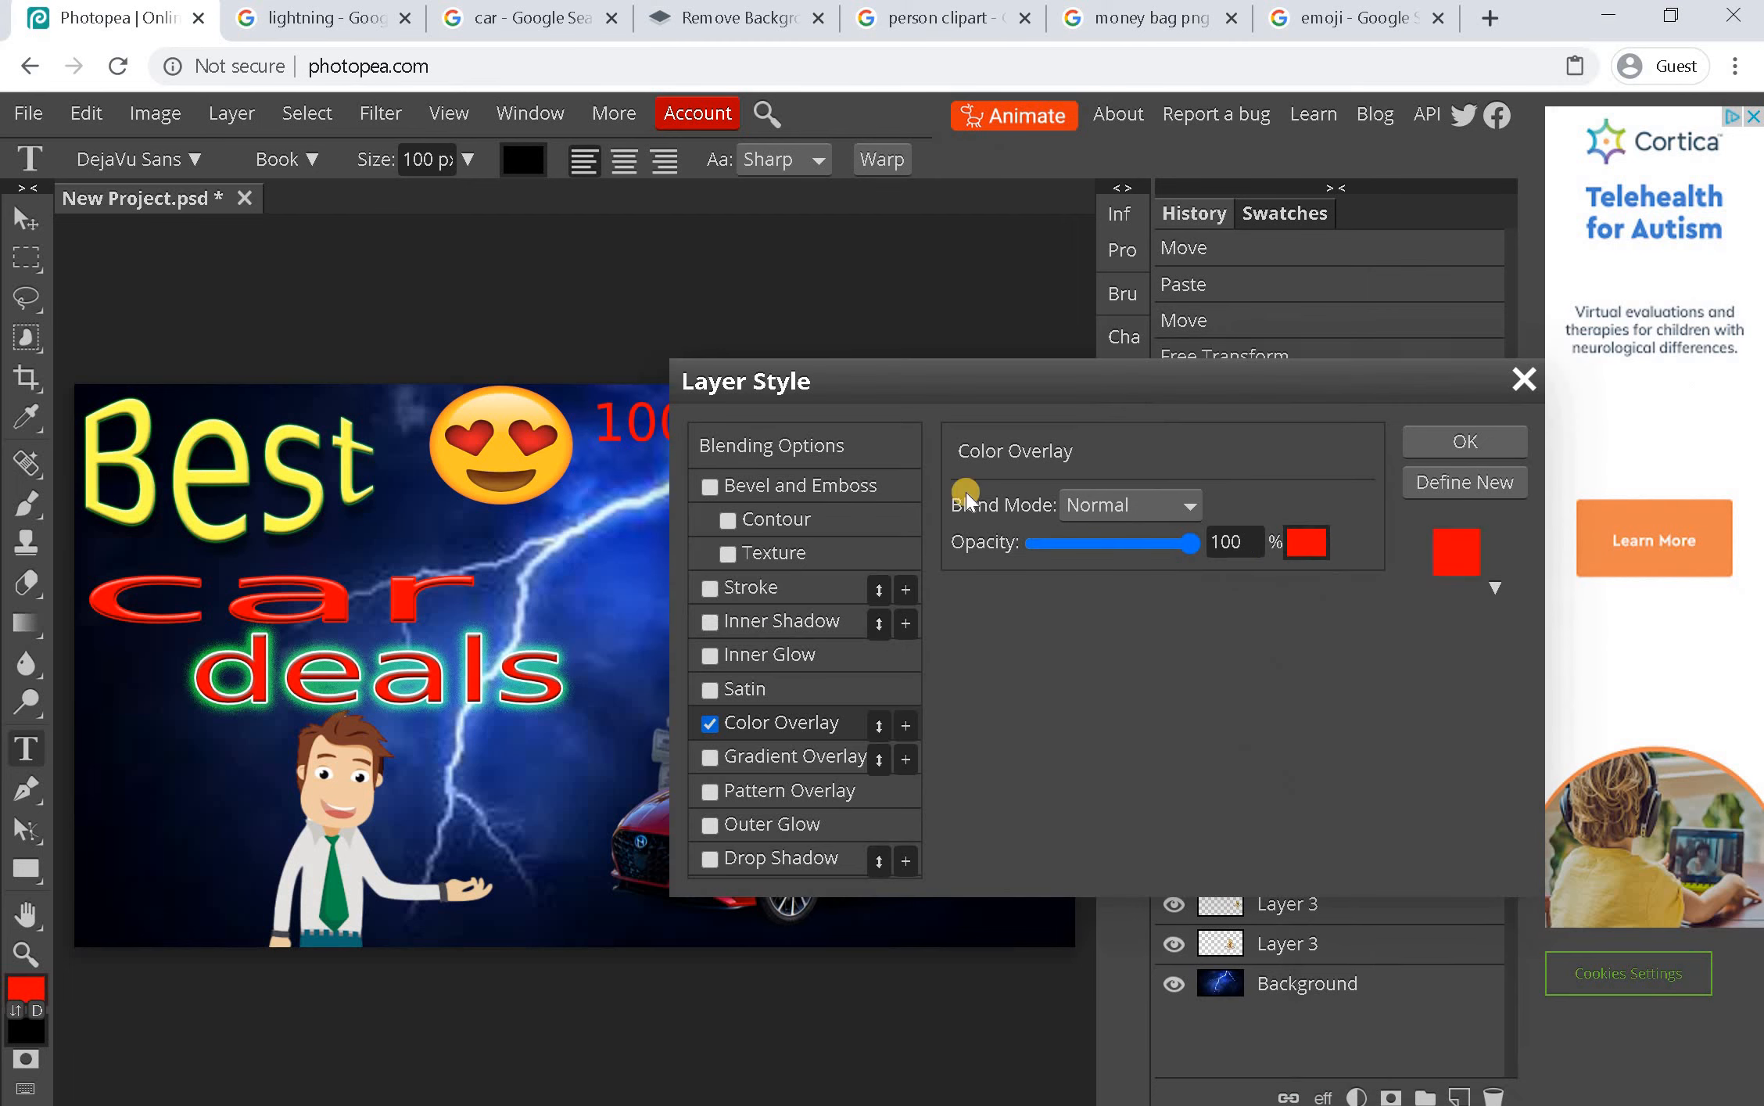
click(1305, 542)
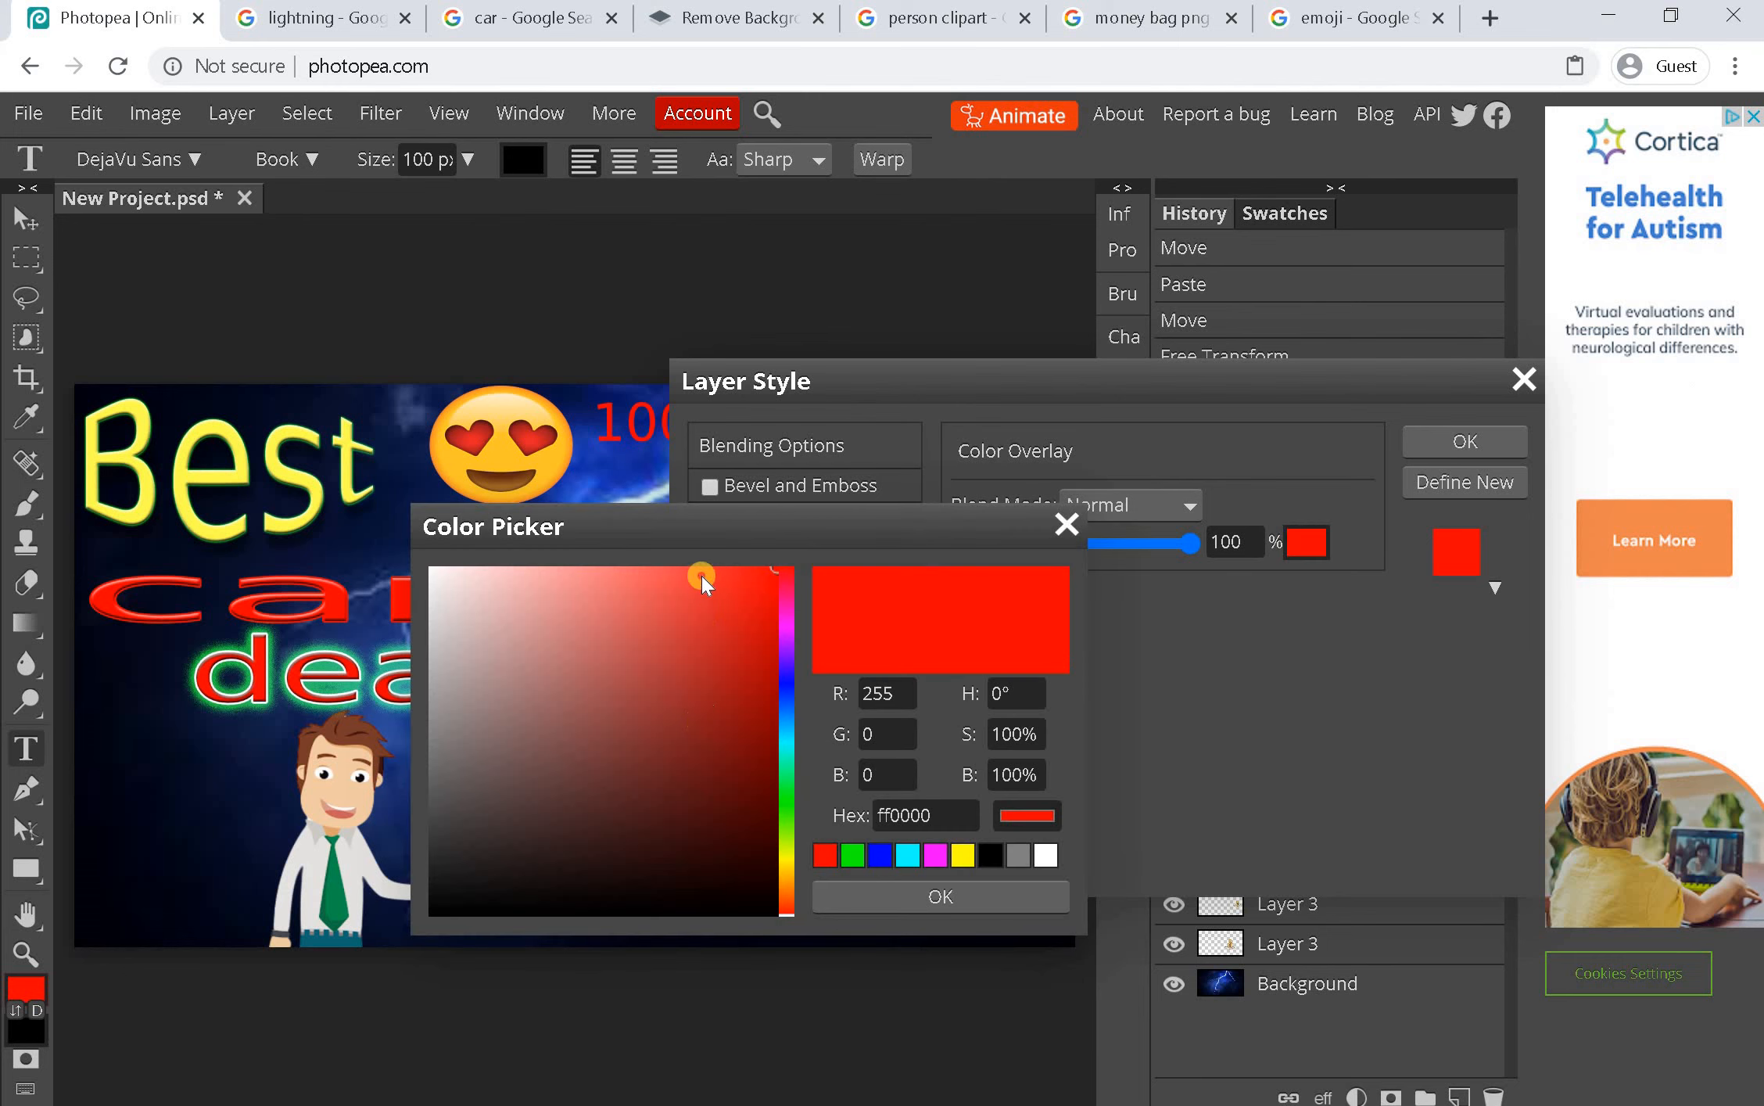
mouse_move(701, 576)
mouse_down()
mouse_move(741, 527)
mouse_move(722, 438)
mouse_move(554, 422)
mouse_move(616, 386)
mouse_up()
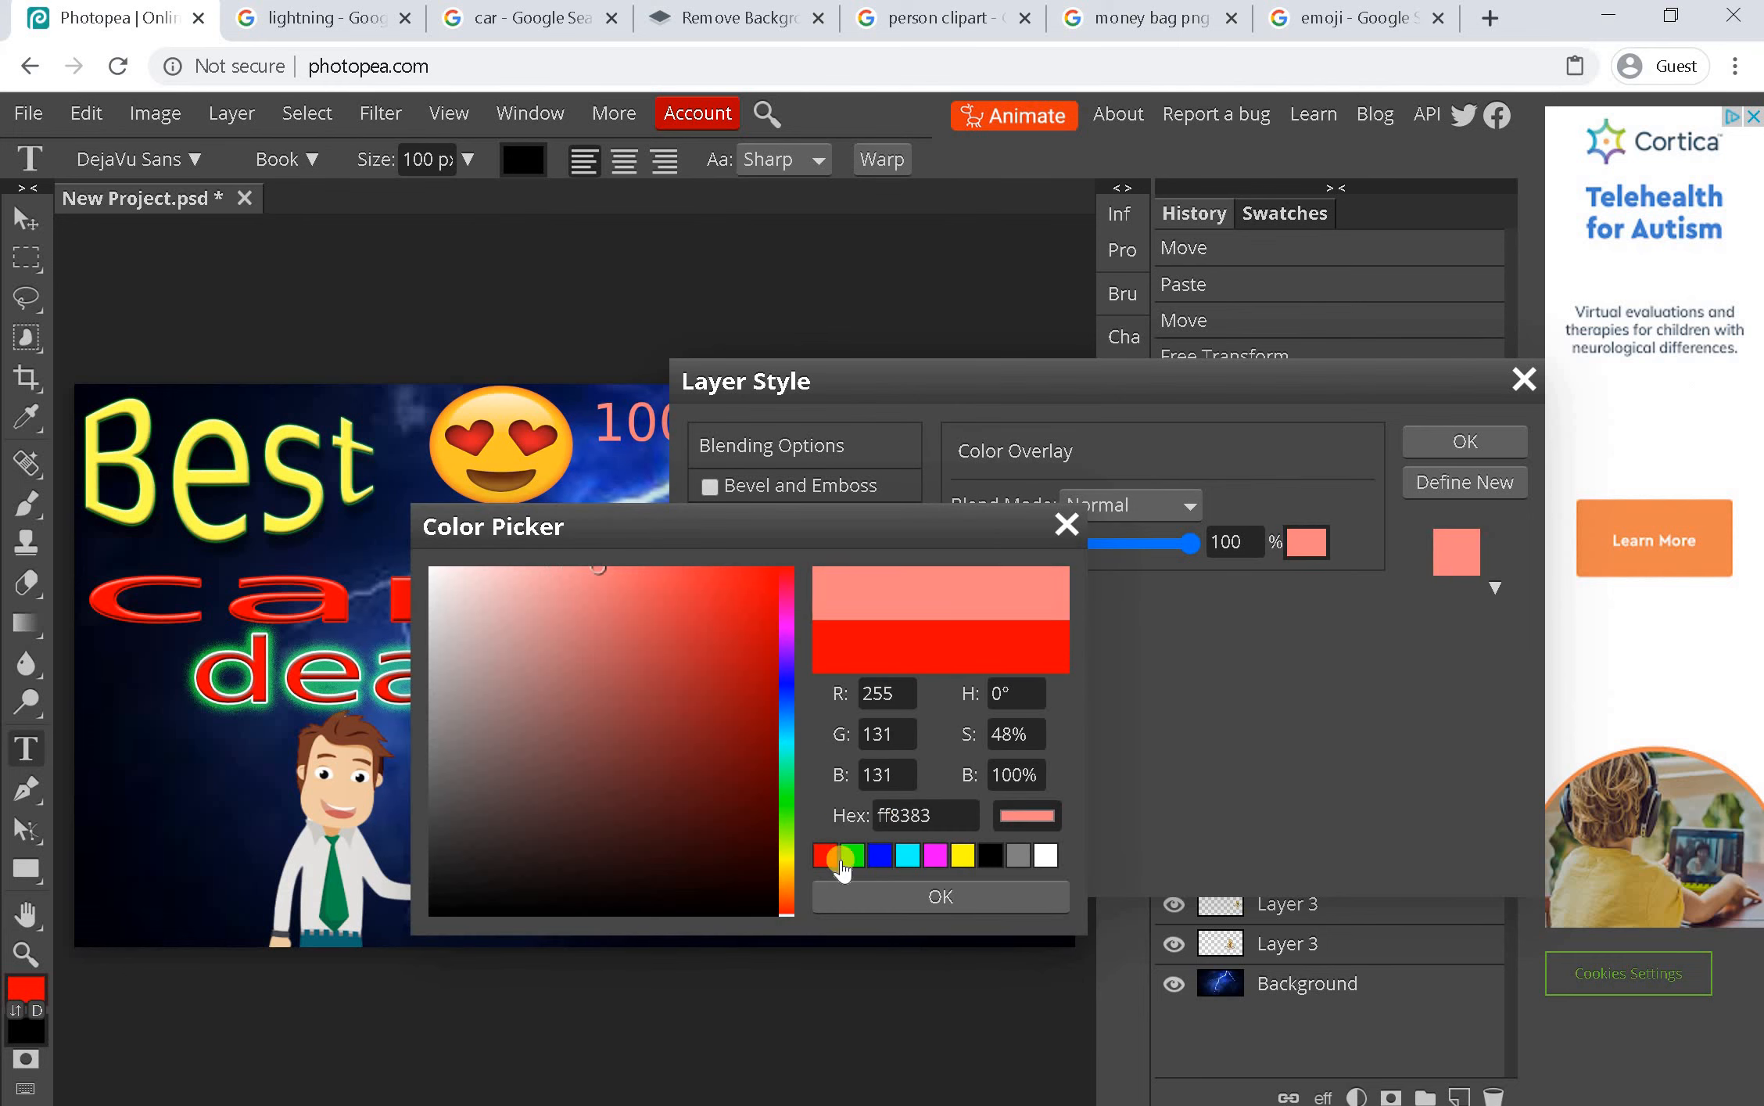
click(941, 896)
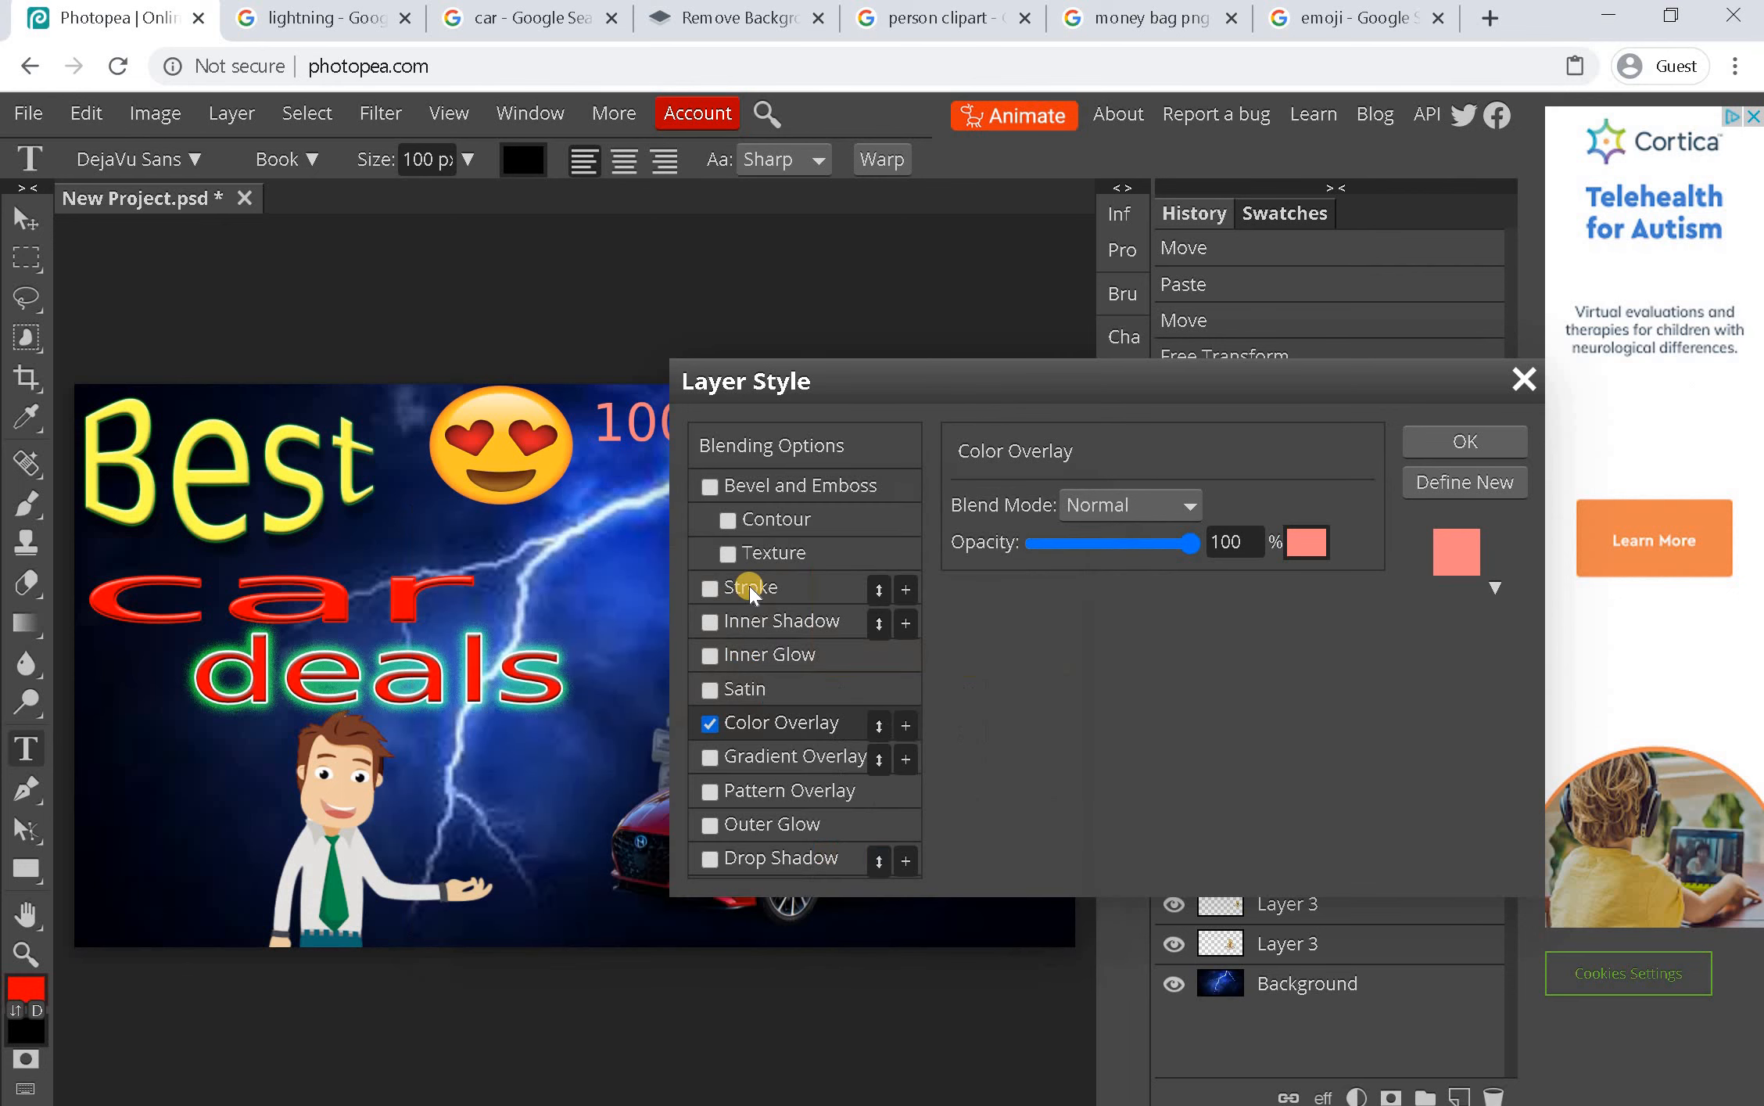
Enable Bevel and Emboss and a white Stroke for the "100% awsome" text
click(750, 569)
click(750, 562)
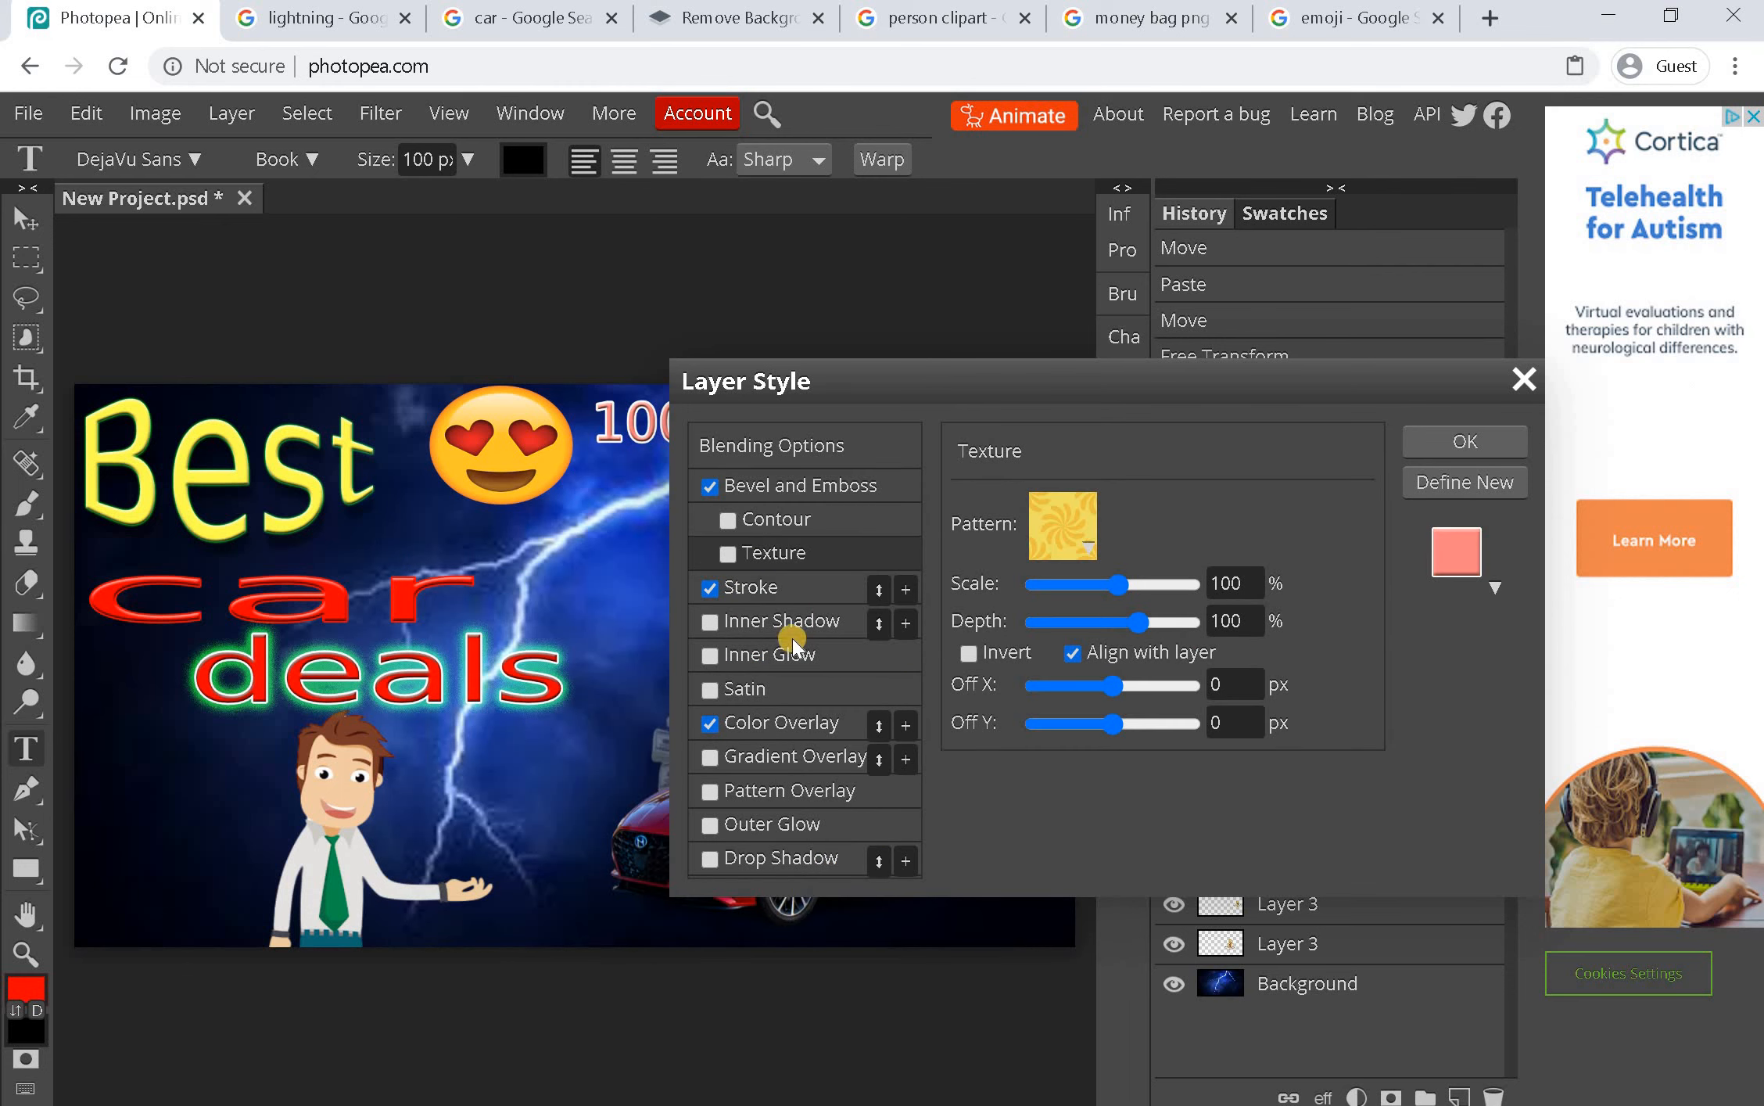
click(735, 601)
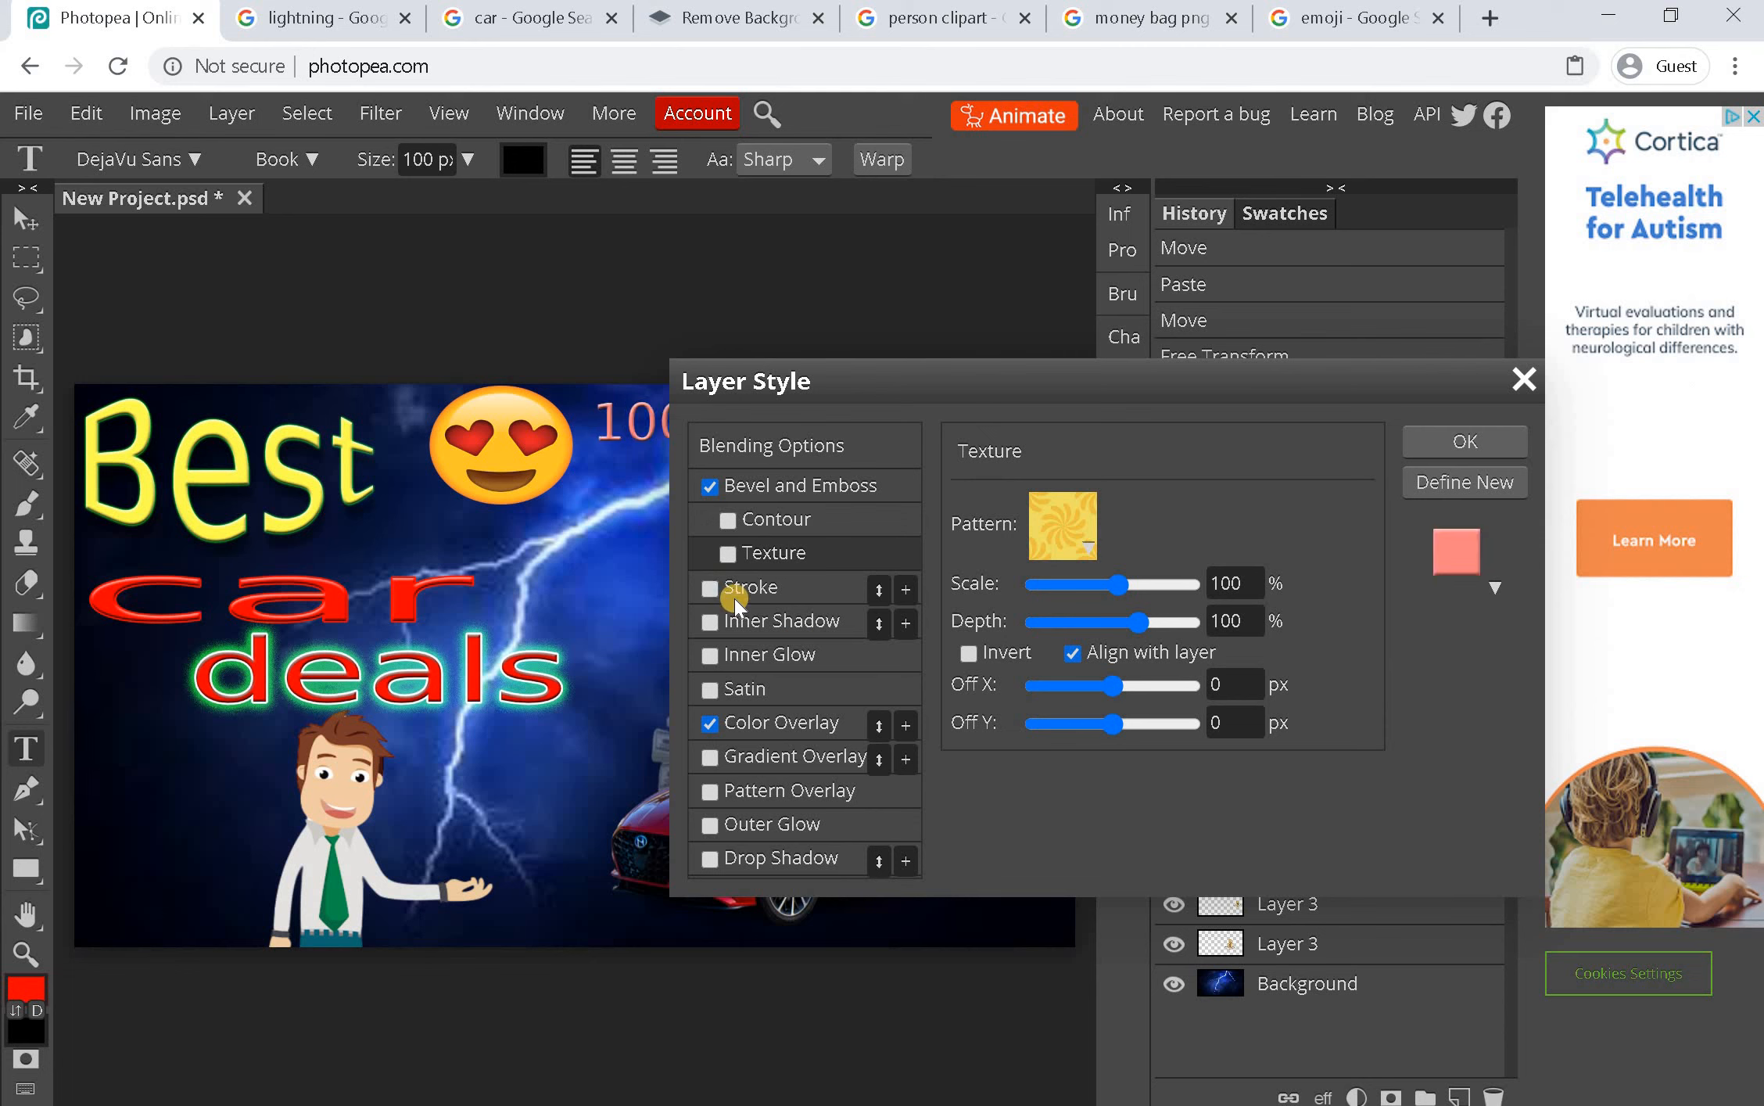
click(727, 588)
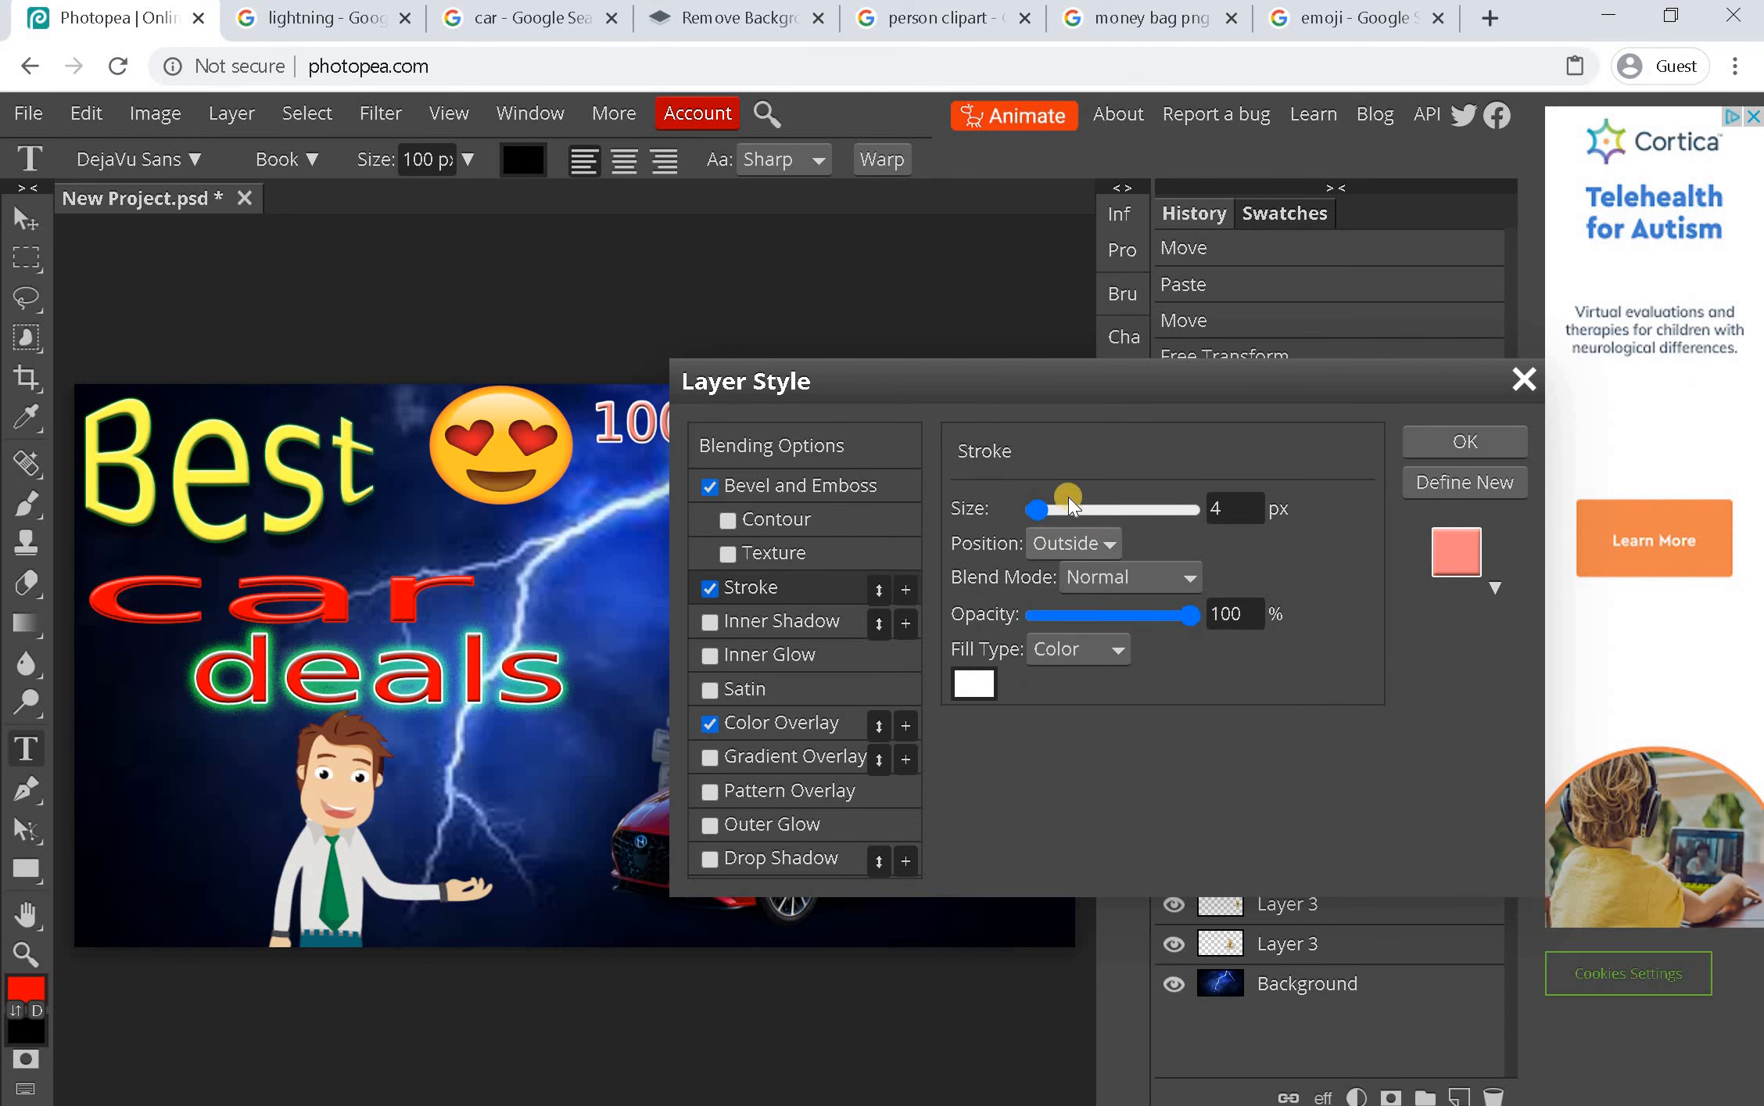
Set the text's stroke size to 6 px and apply the layer styles
click(1067, 505)
drag(1032, 508, 1046, 508)
click(1049, 509)
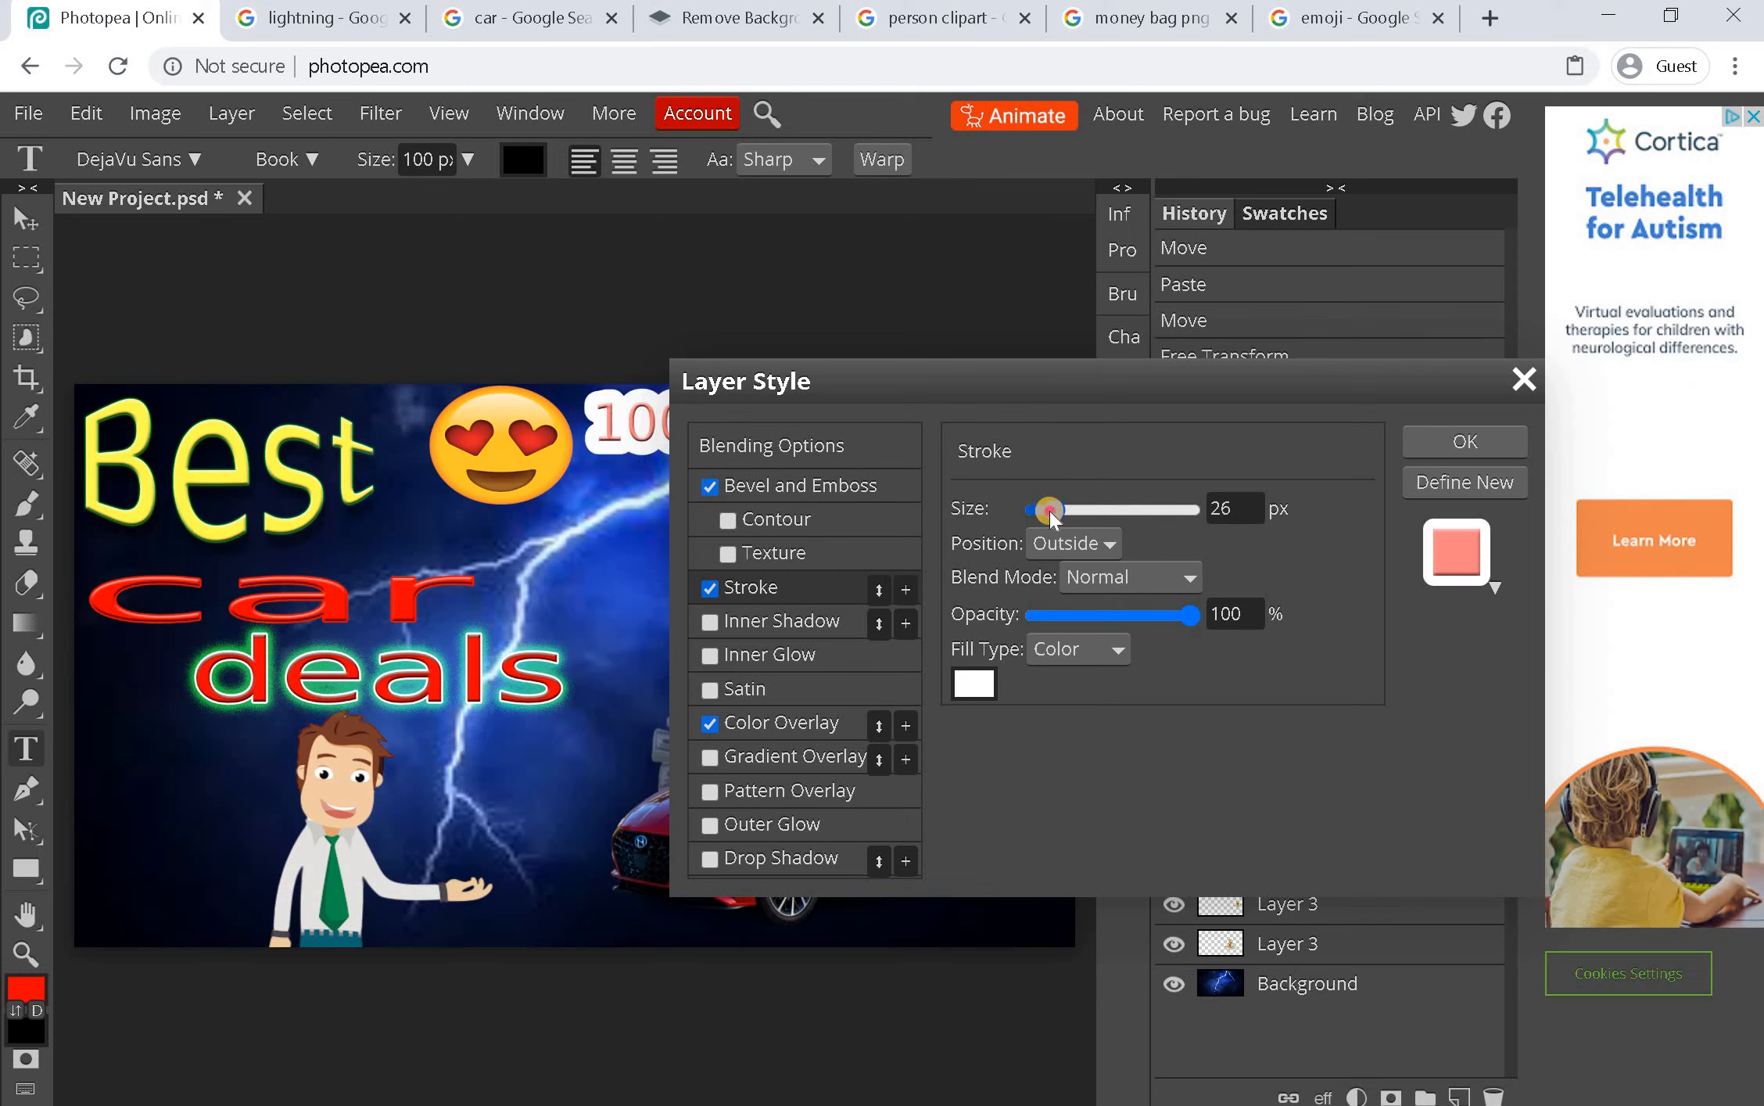
key(Left)
key(Left)
key(Left)
key(Left)
key(Left)
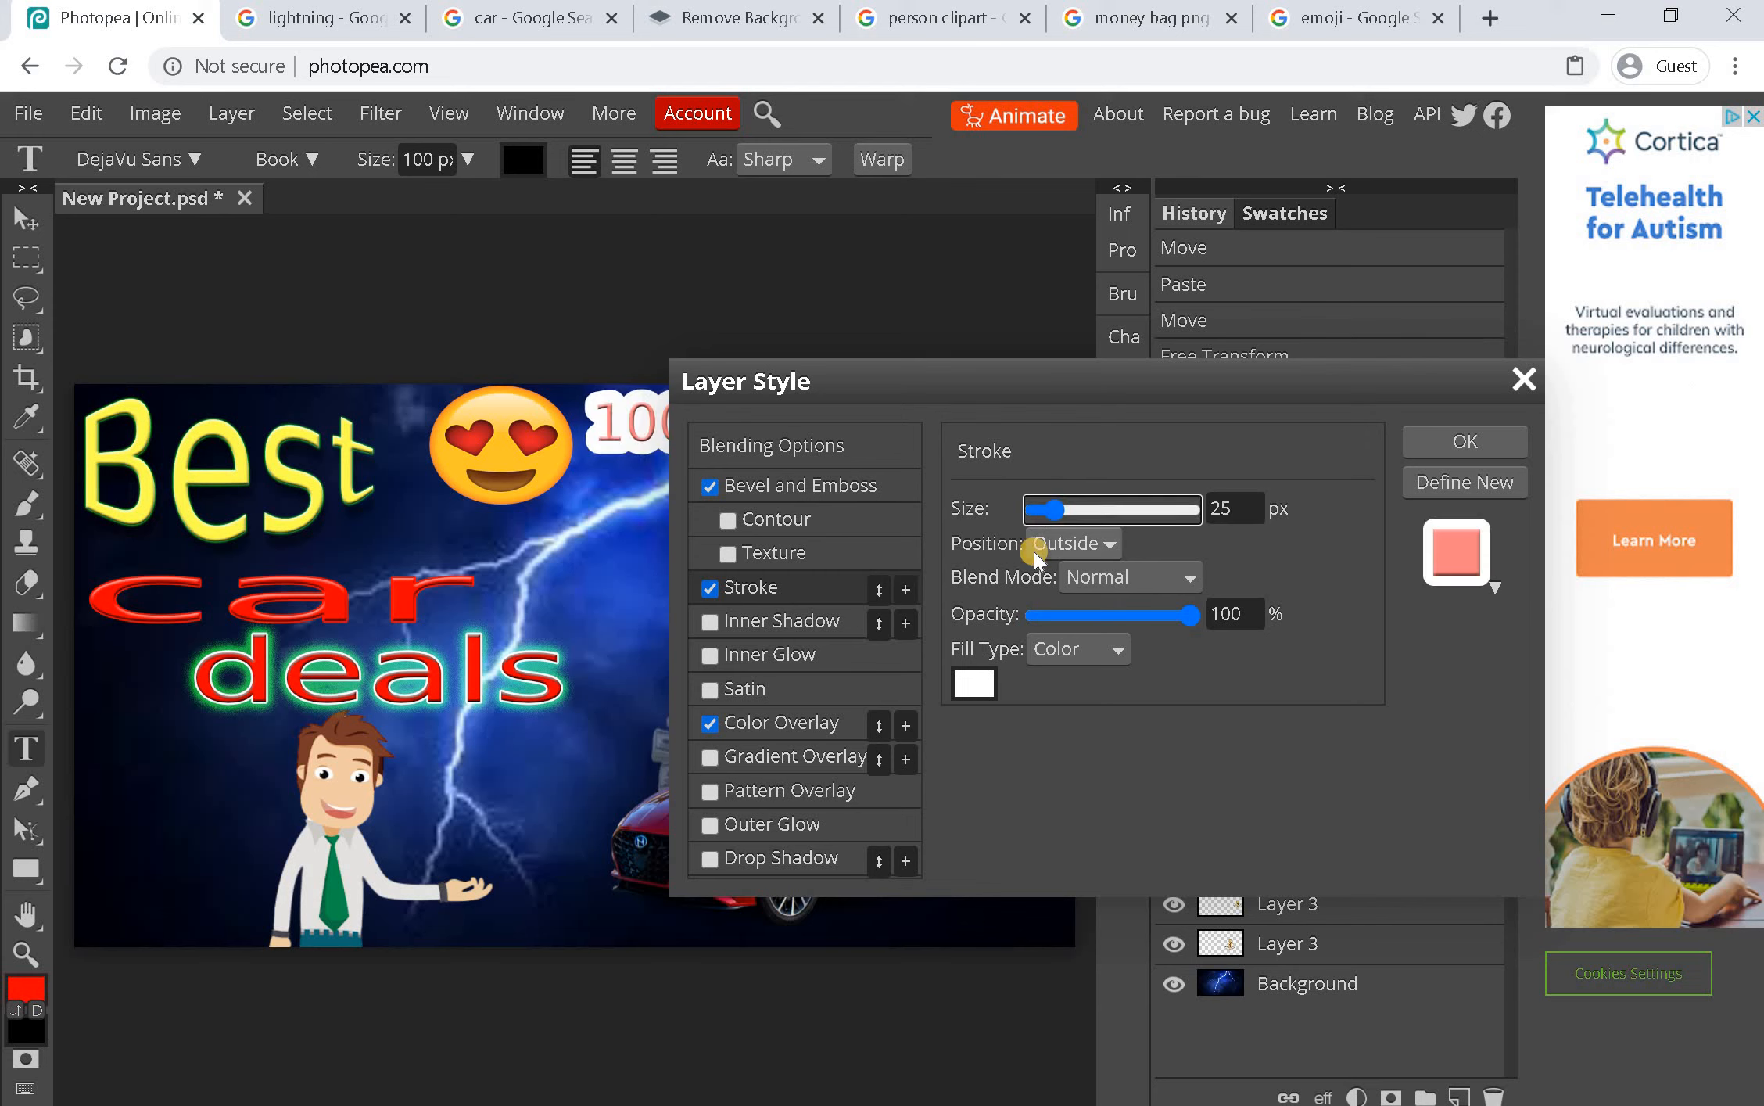
key(Left)
key(Left)
key(Left)
key(Left)
key(Left)
key(Left)
key(Left)
key(Left)
key(Left)
key(Left)
key(Left)
key(Left)
key(Left)
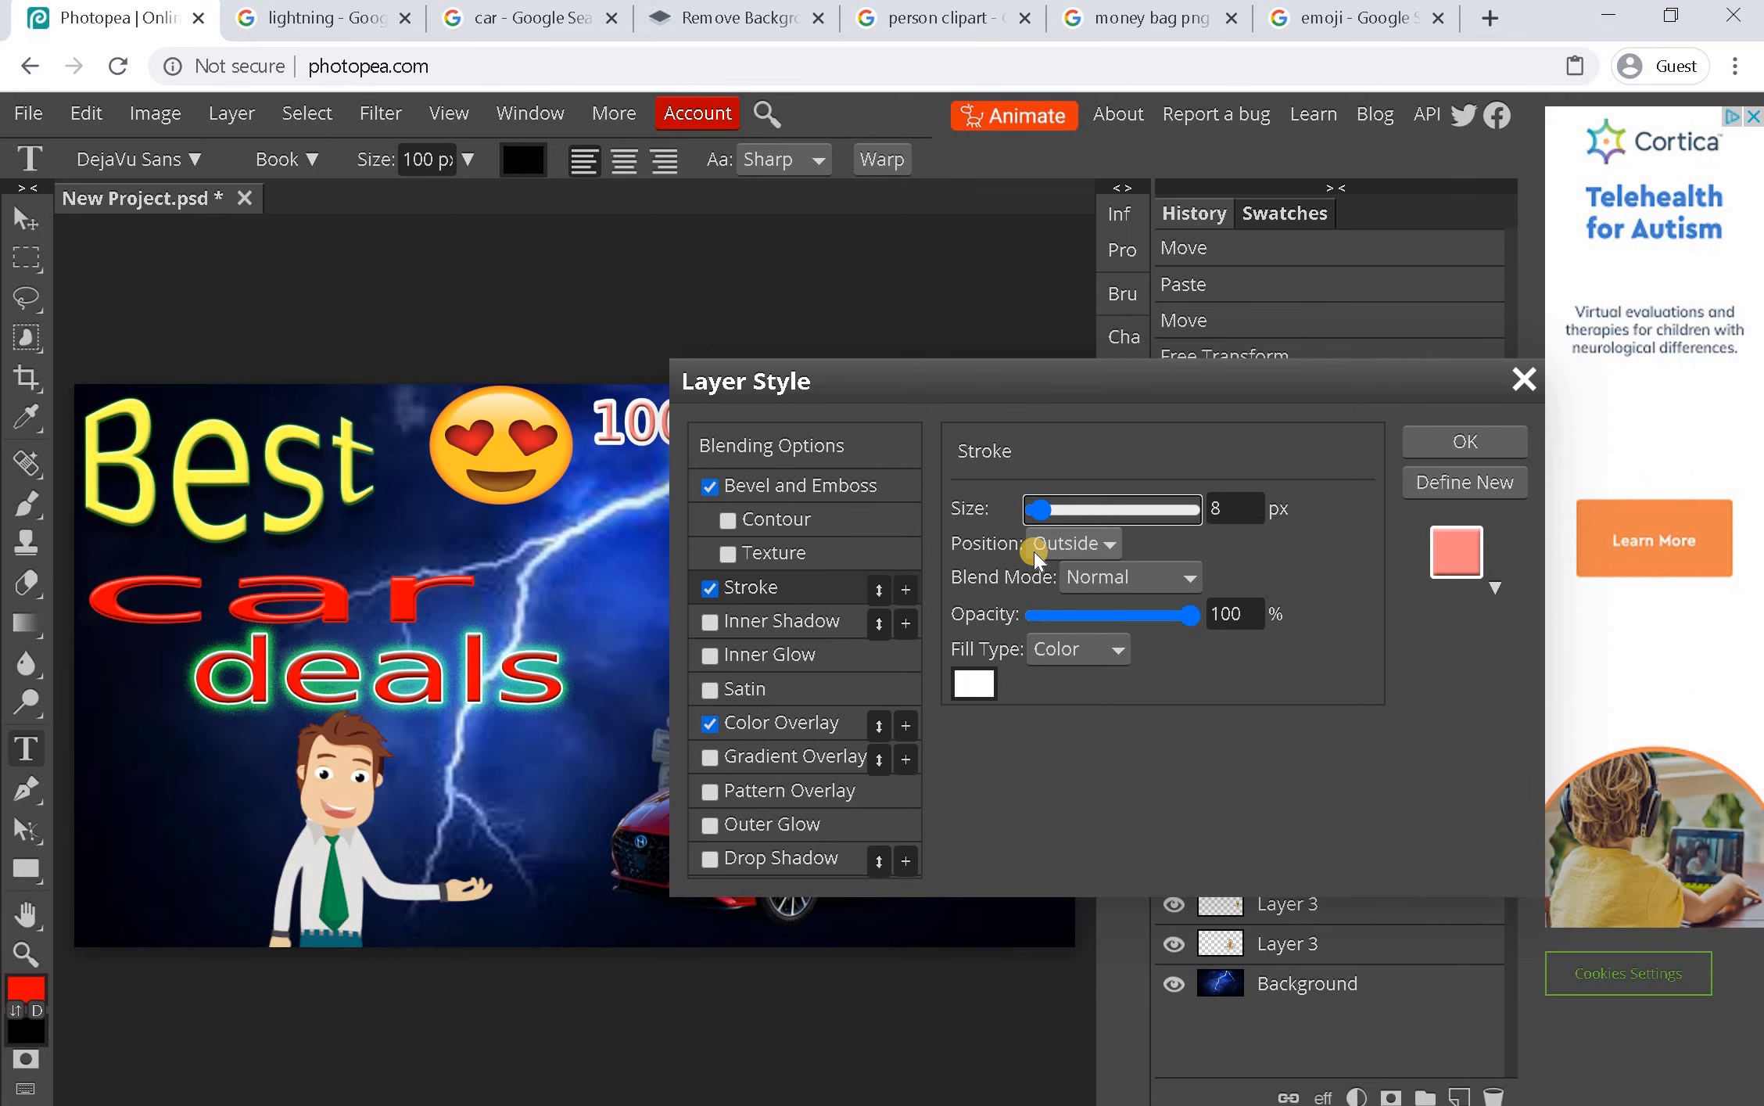
key(Left)
key(Left)
key(Left)
key(Right)
key(Right)
key(Left)
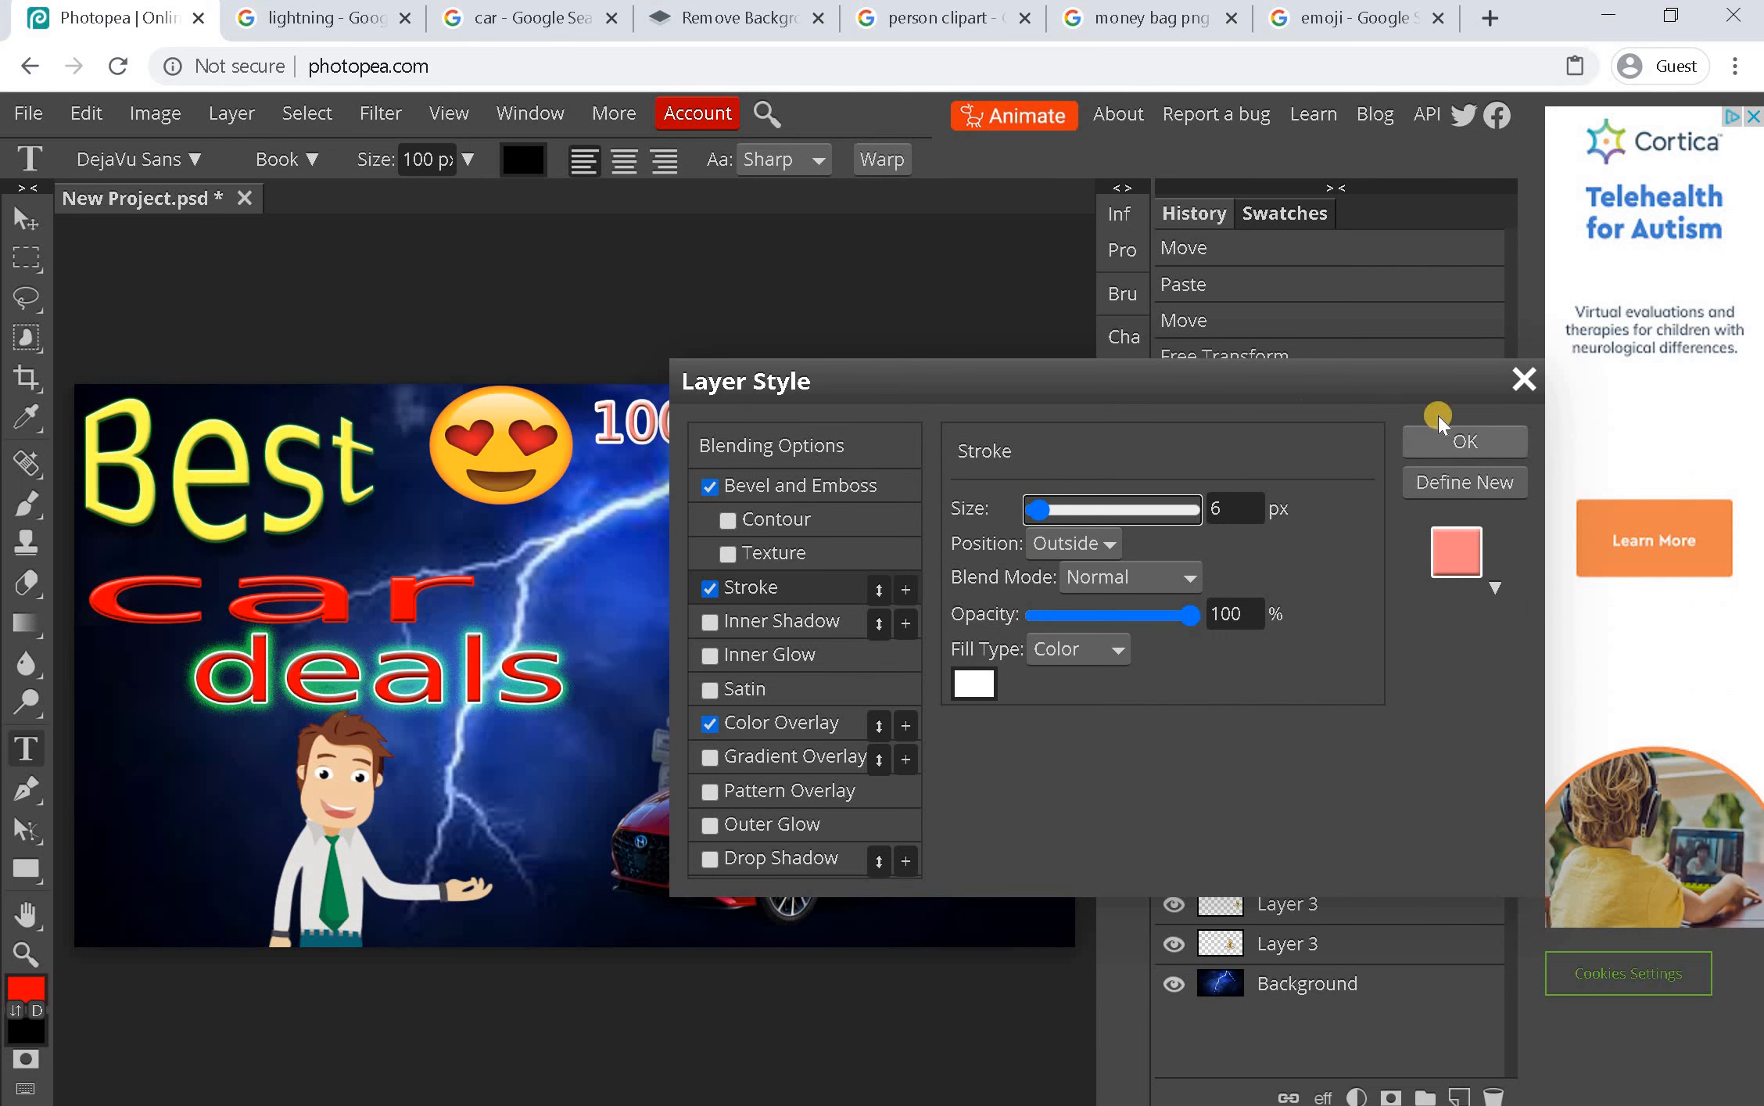
click(1464, 441)
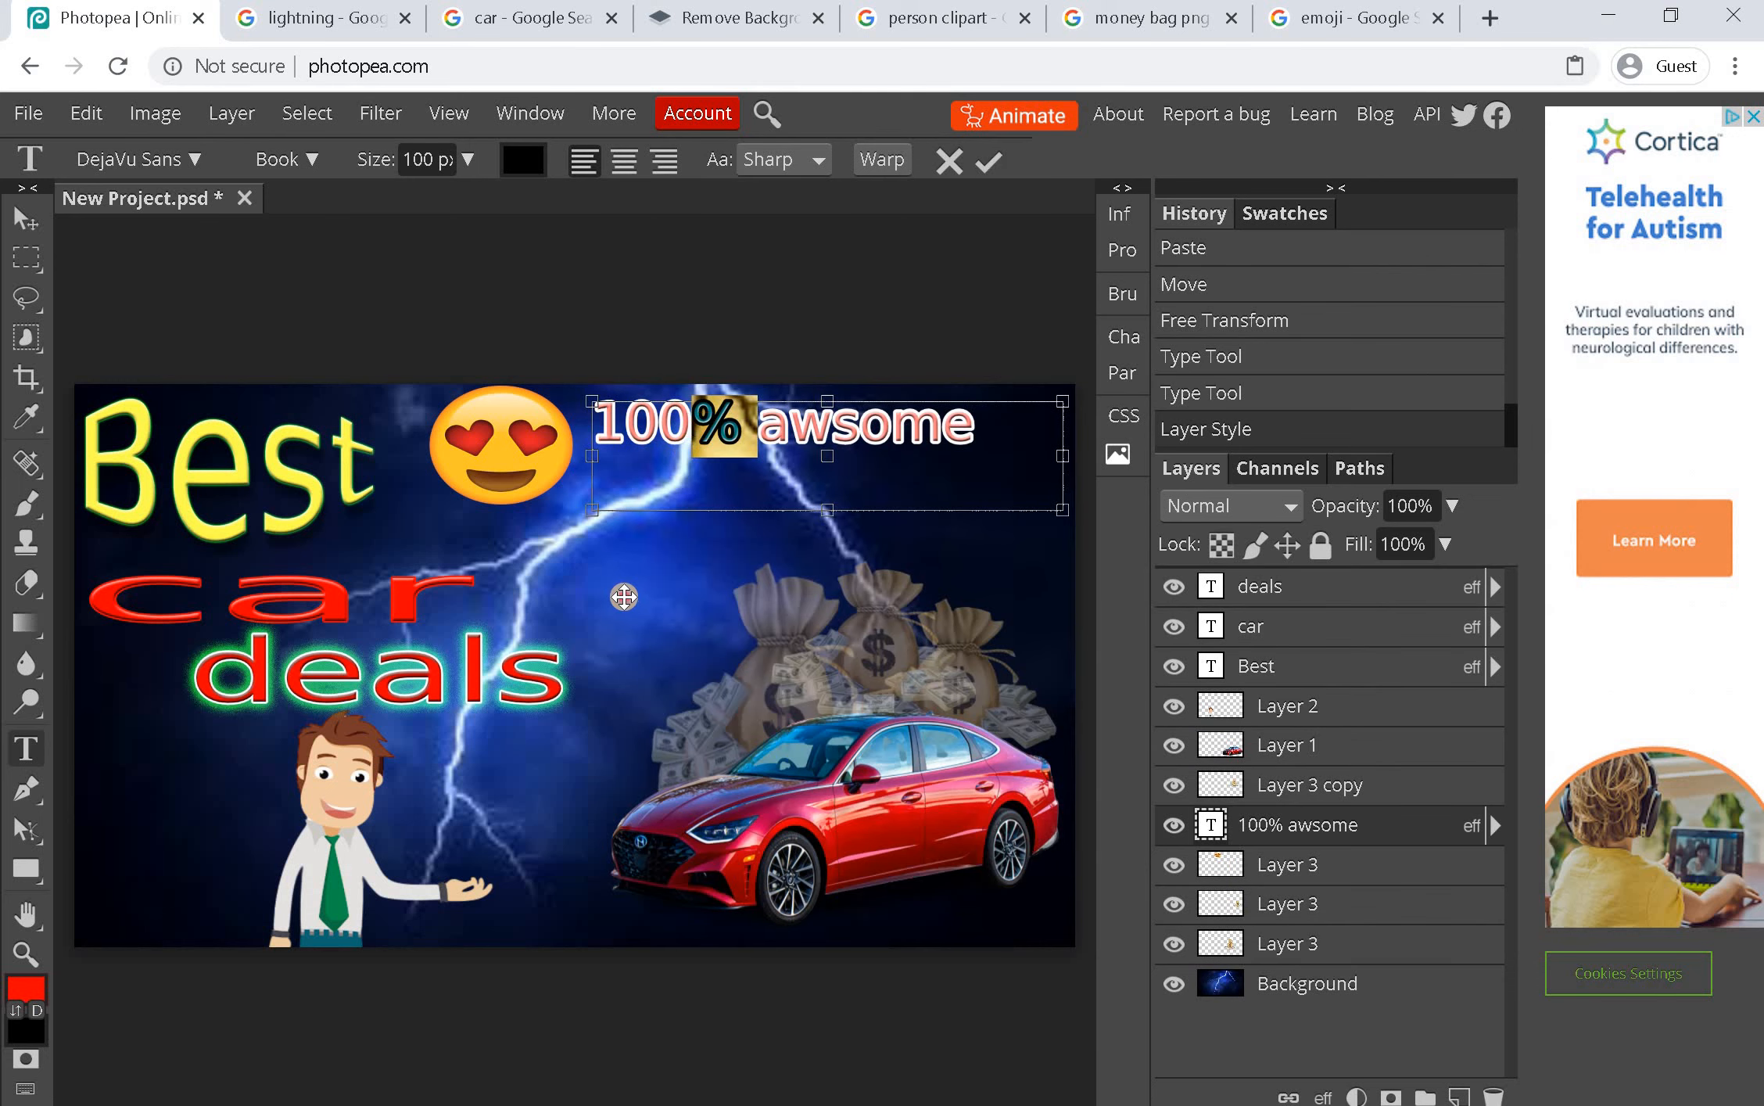
Finish editing the "100% awsome" text and select the money-bag layer directly below the emoji layer
click(624, 596)
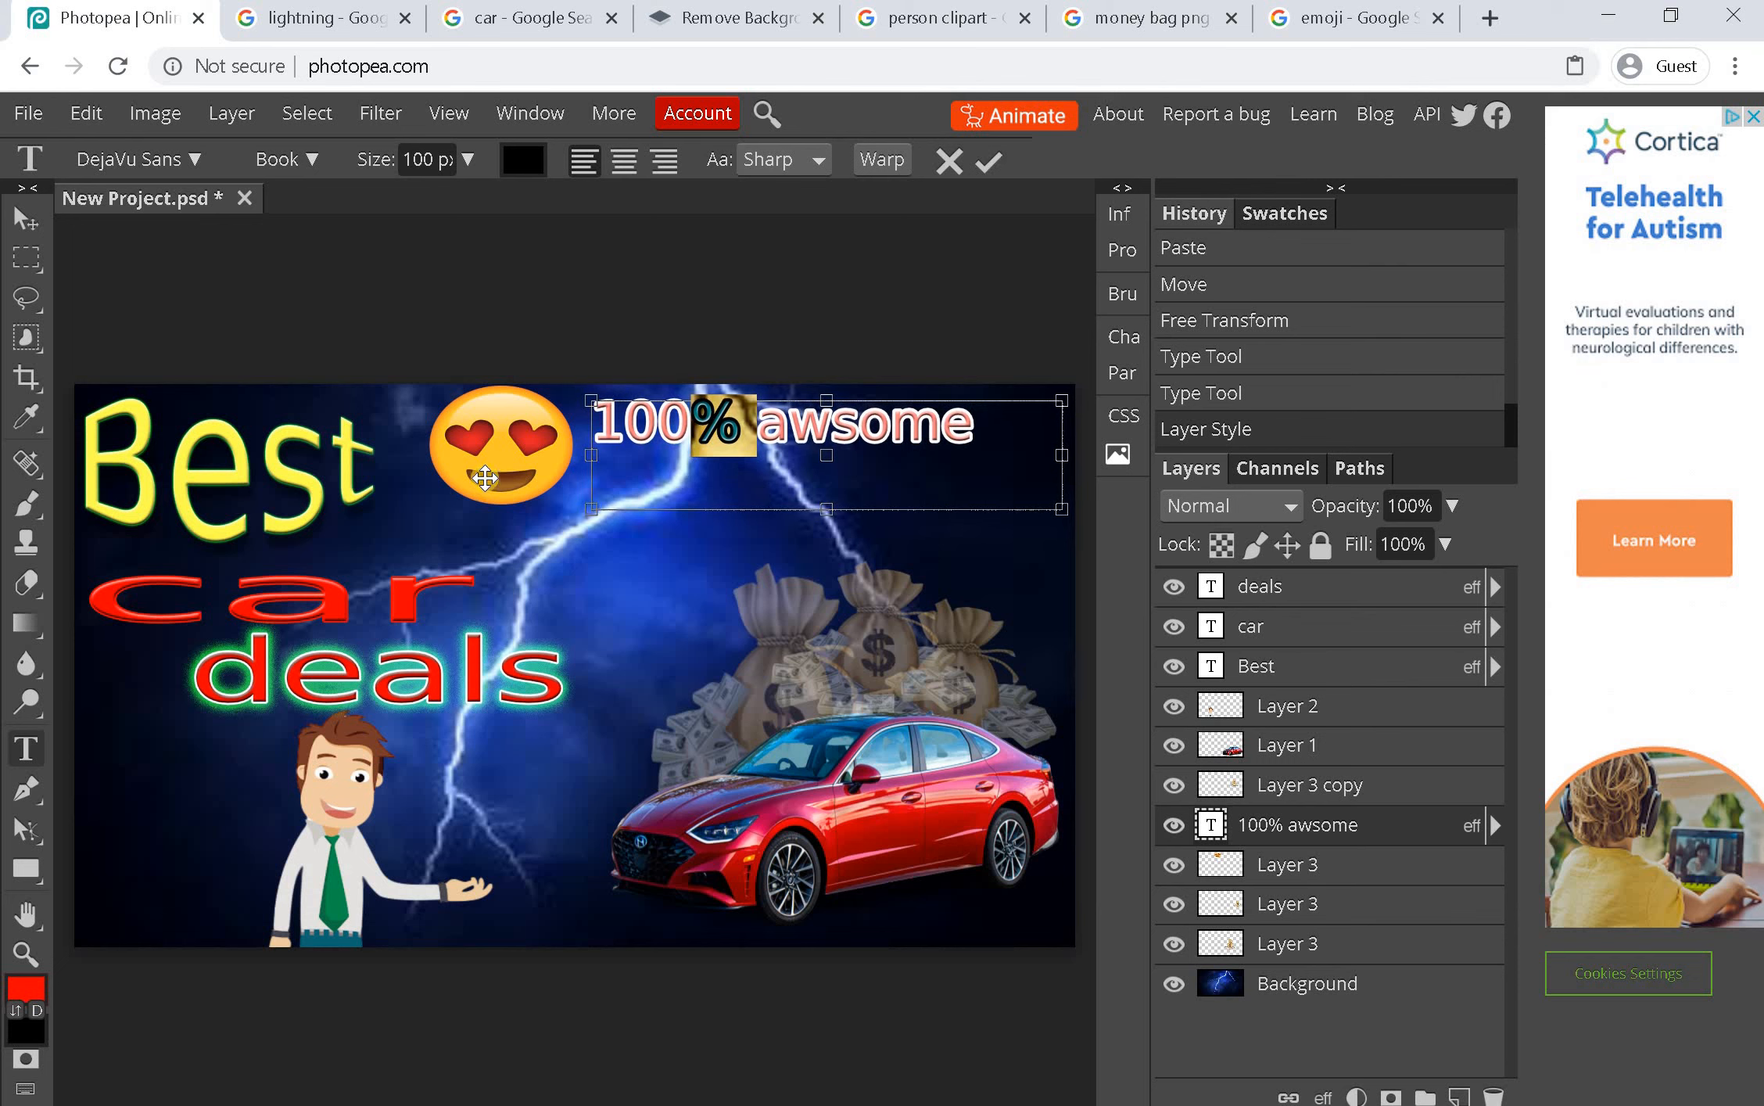
click(1283, 905)
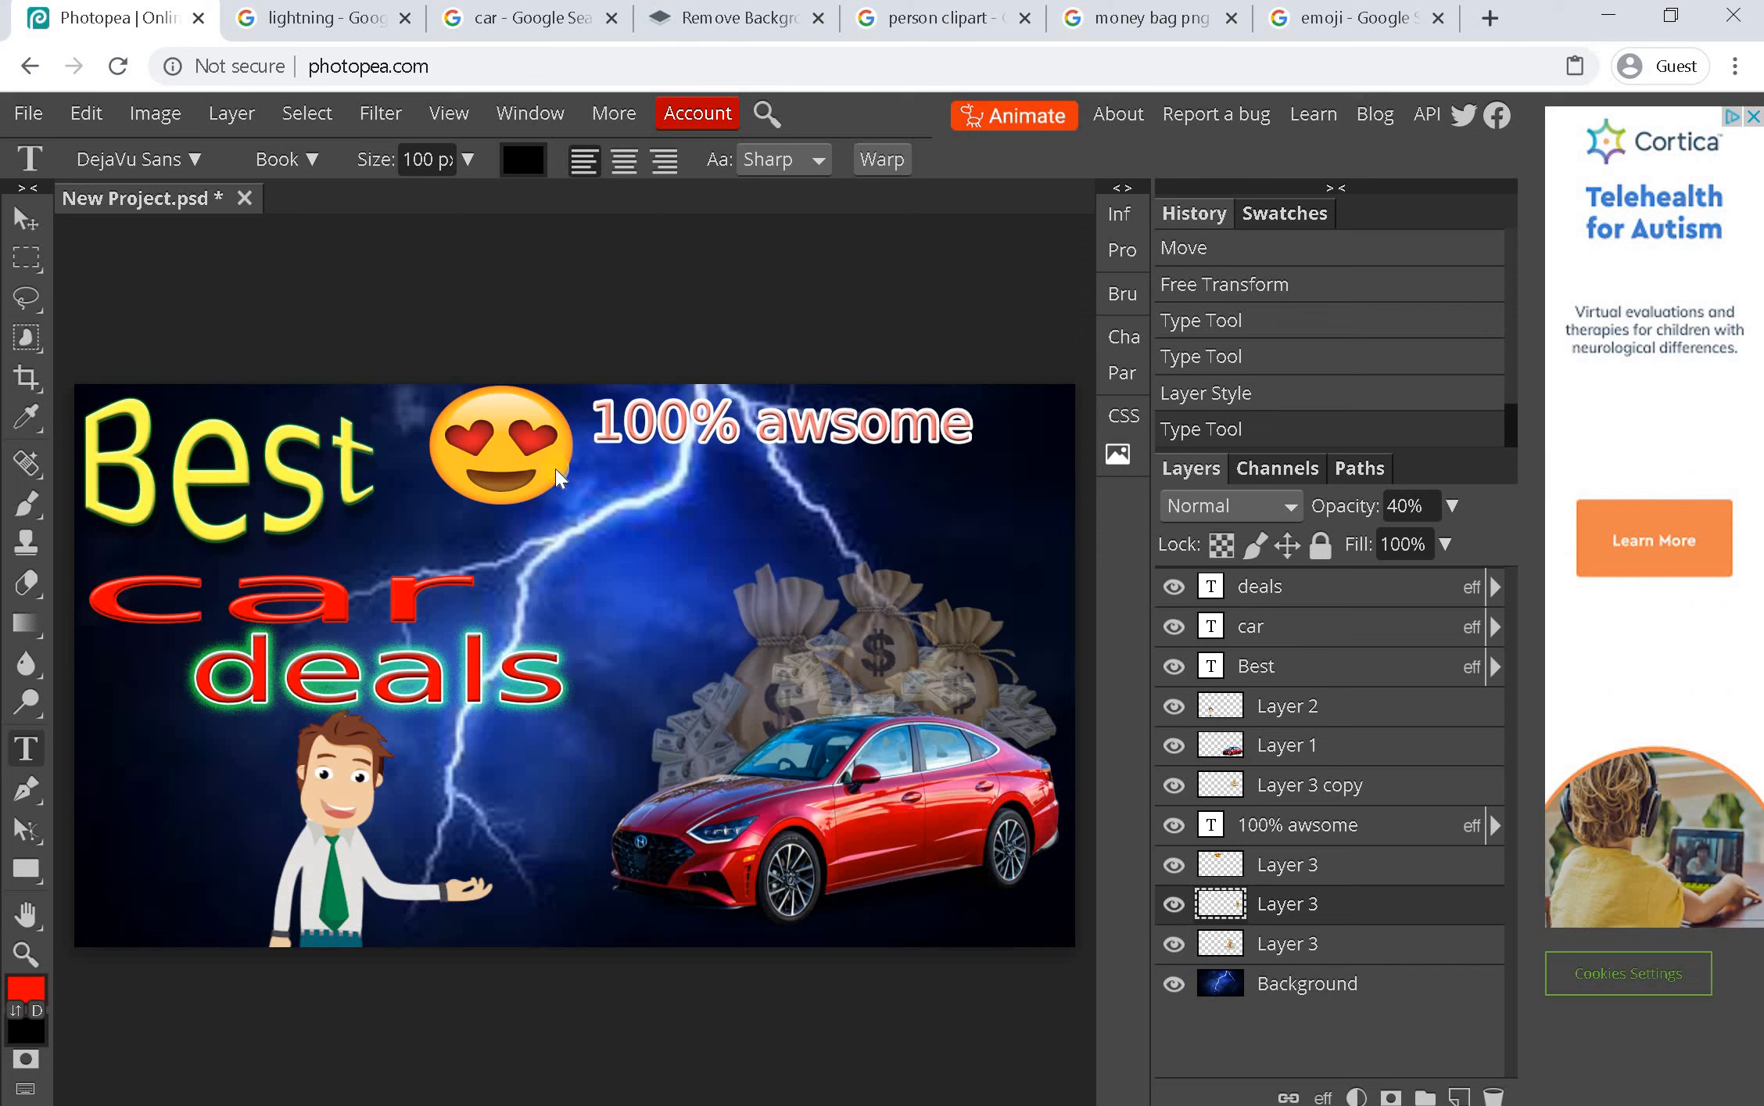
click(215, 271)
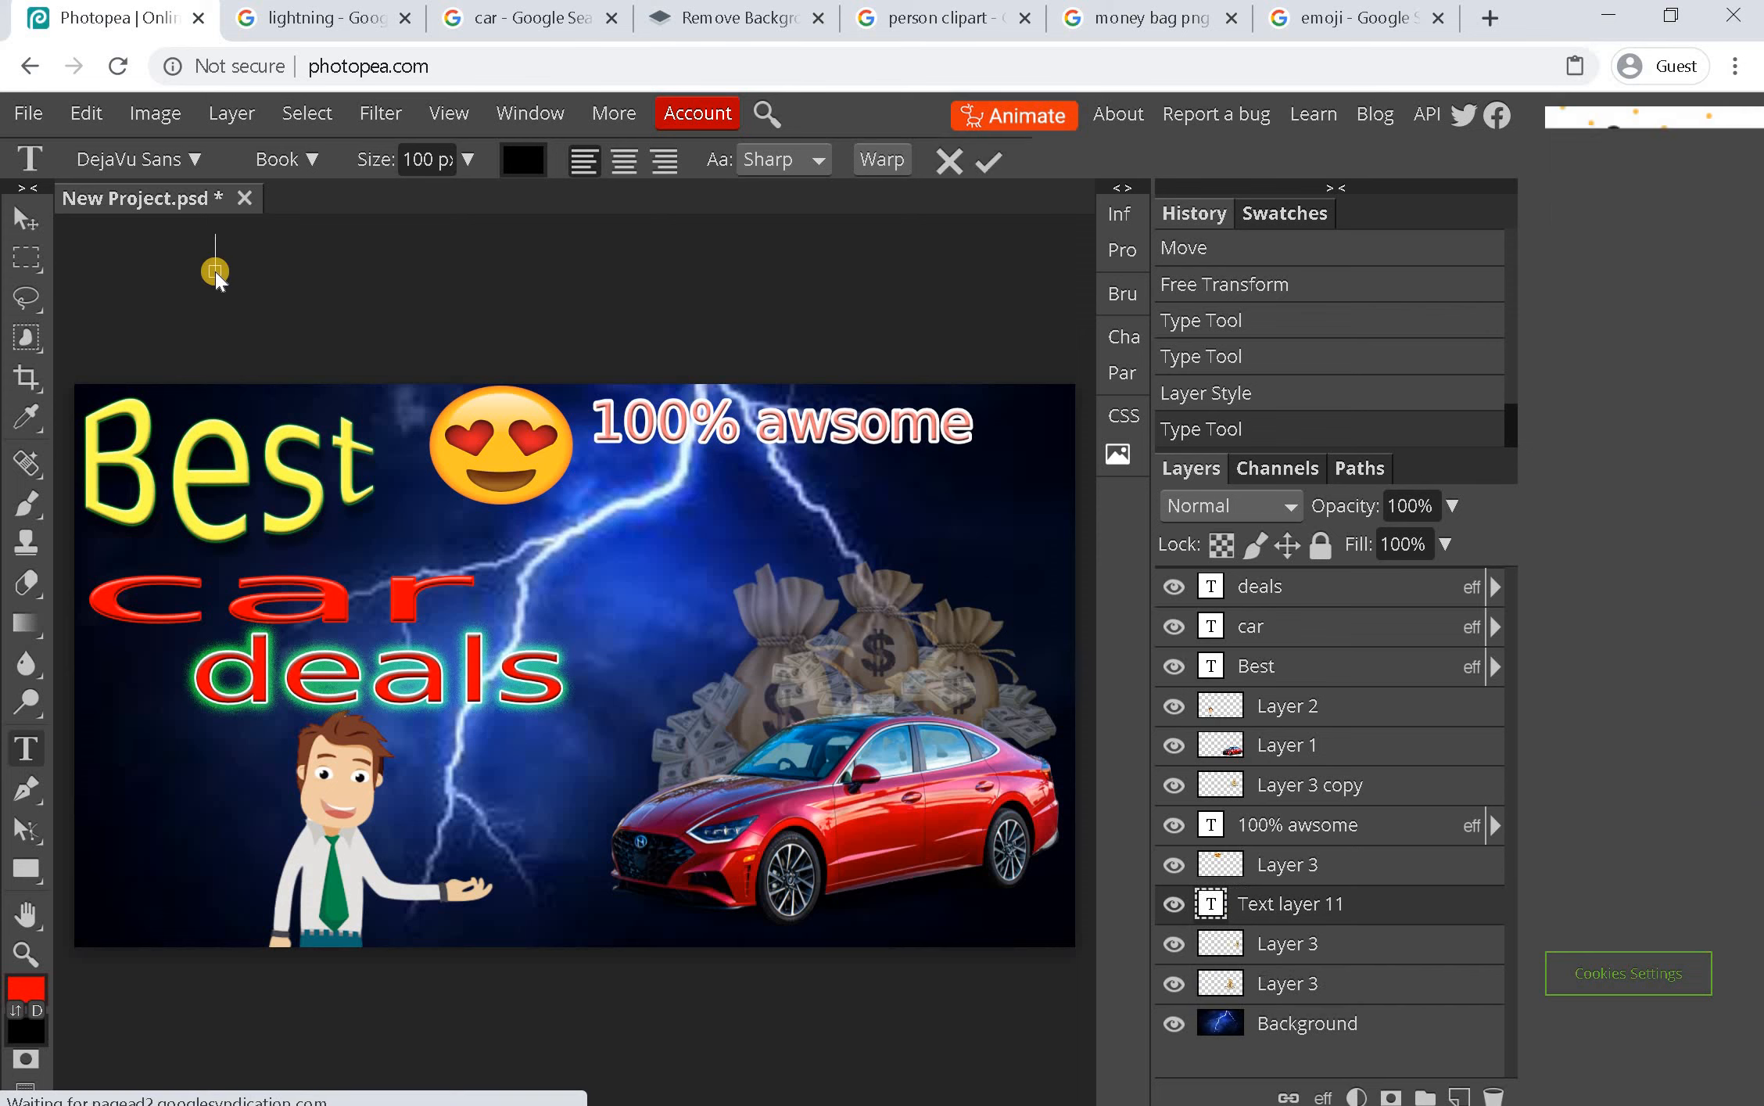